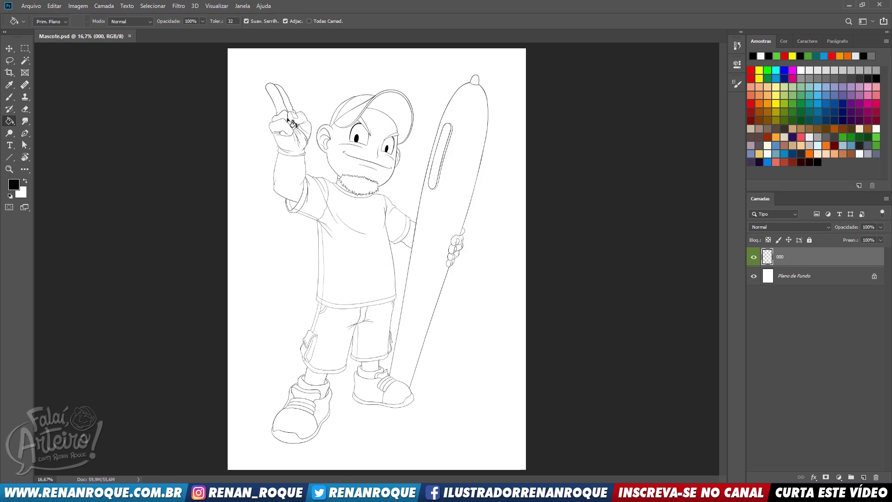
- Select the character's face skin areas on the line-art layer with the Magic Wand
scroll(387, 114, up, 8)
drag(341, 145, 564, 179)
drag(567, 280, 624, 341)
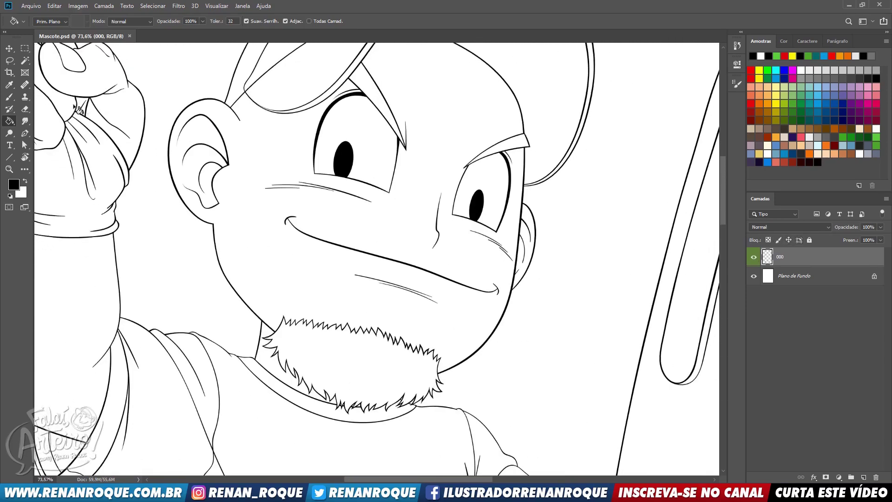
click(25, 61)
drag(372, 203, 436, 300)
click(494, 185)
drag(497, 188, 547, 70)
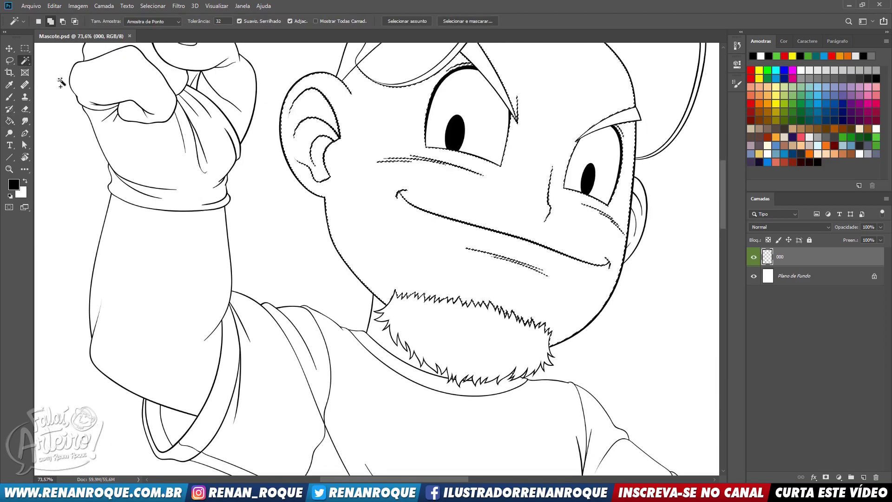
- Add the skin areas of the raised hand and forearm to the selection
drag(172, 150, 219, 267)
click(232, 151)
click(238, 193)
drag(251, 302, 277, 166)
click(270, 272)
- Add the other forearm, its gripping fingers and both bare lower legs to the skin selection
drag(537, 265, 384, 201)
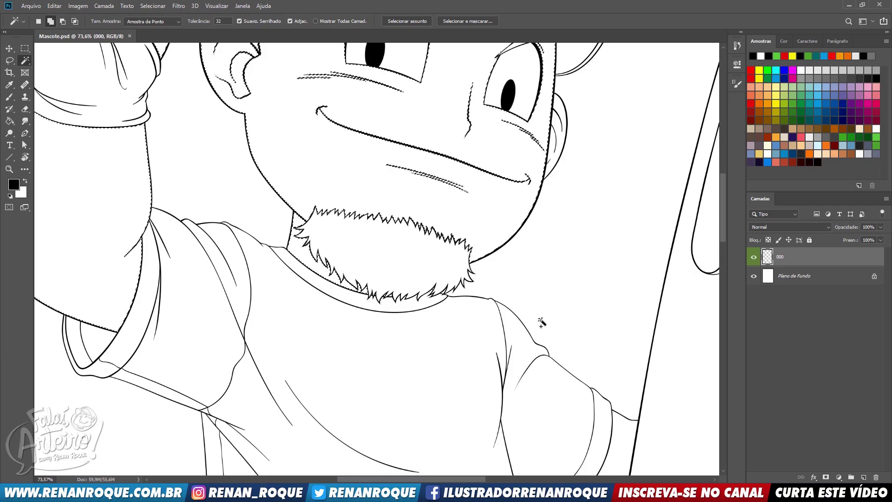
drag(542, 318, 300, 87)
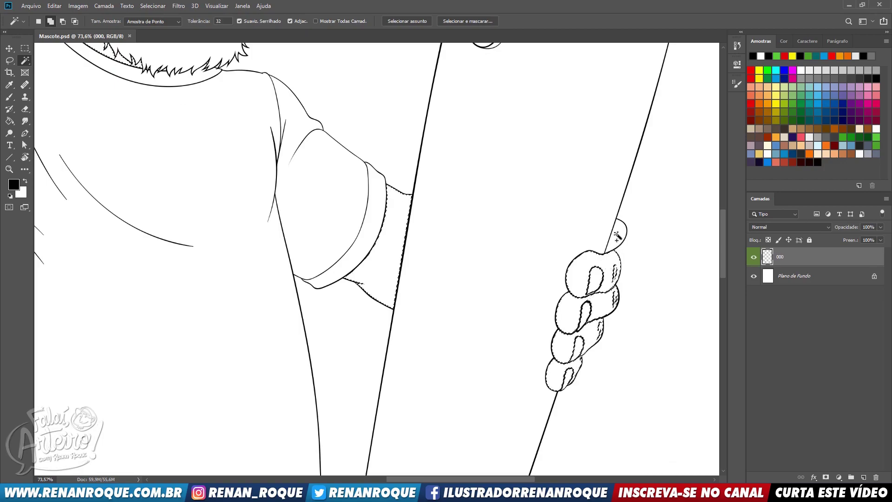
scroll(617, 236, down, 15)
scroll(488, 116, left, 3)
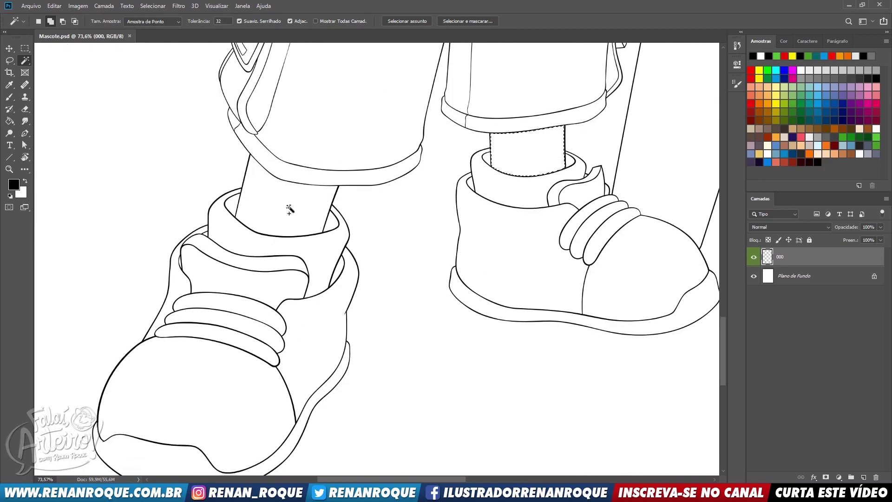
scroll(290, 209, up, 15)
scroll(173, 148, up, 9)
scroll(232, 145, down, 3)
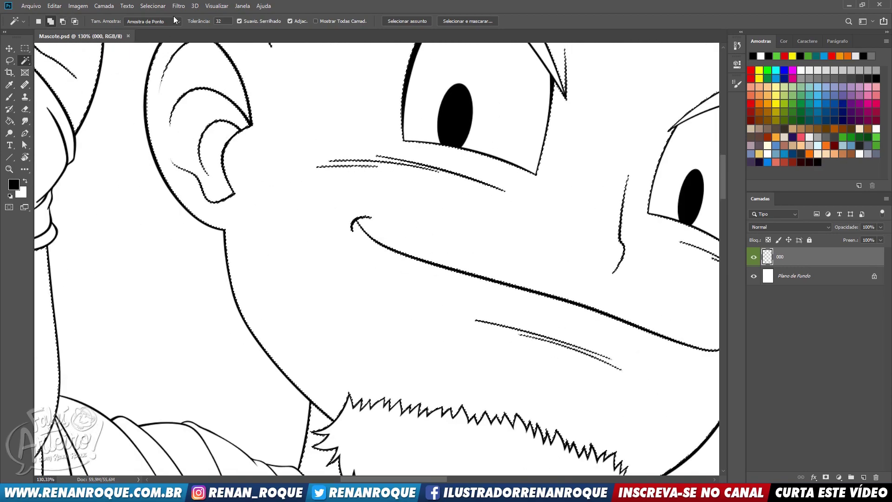
- Try expanding the skin selection by 2 pixels and inspect its edge around the eye outline
click(153, 5)
mouse_move(177, 139)
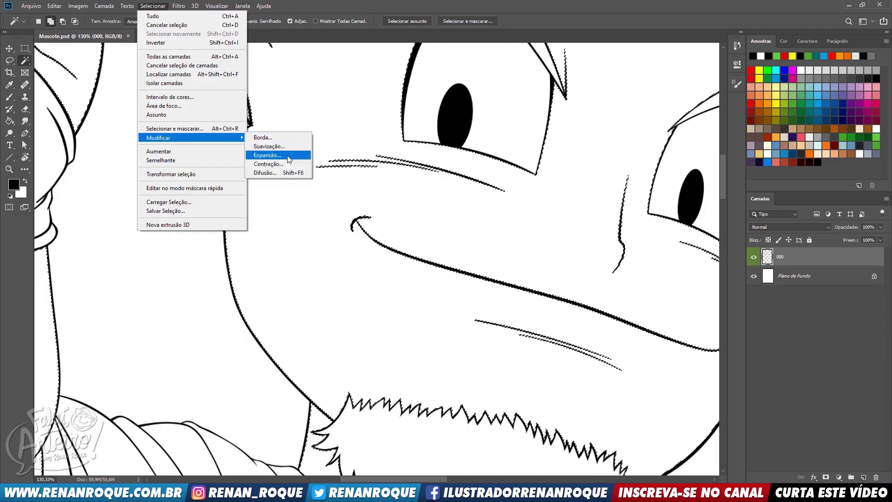
click(287, 156)
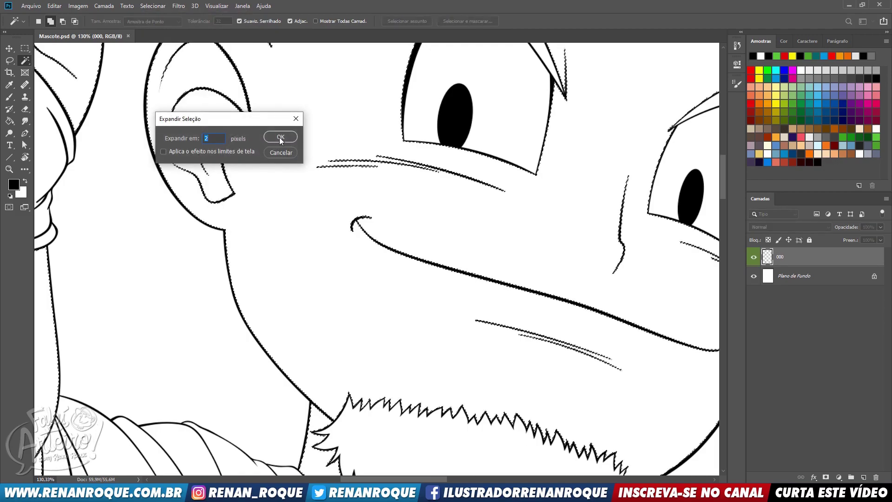
click(280, 138)
scroll(421, 105, up, 5)
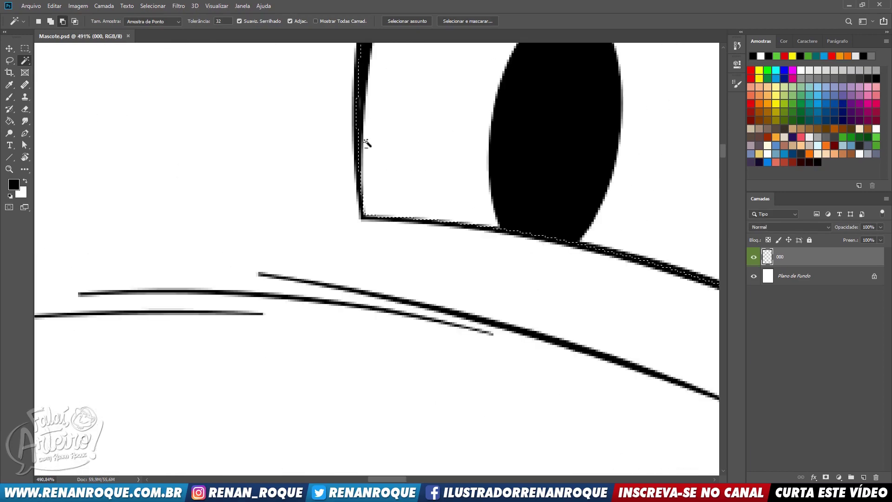
scroll(368, 143, up, 3)
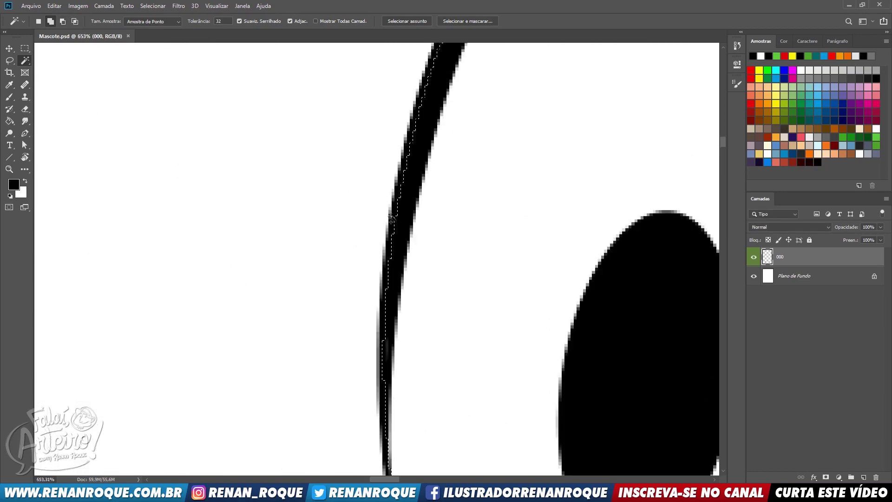
scroll(391, 218, down, 3)
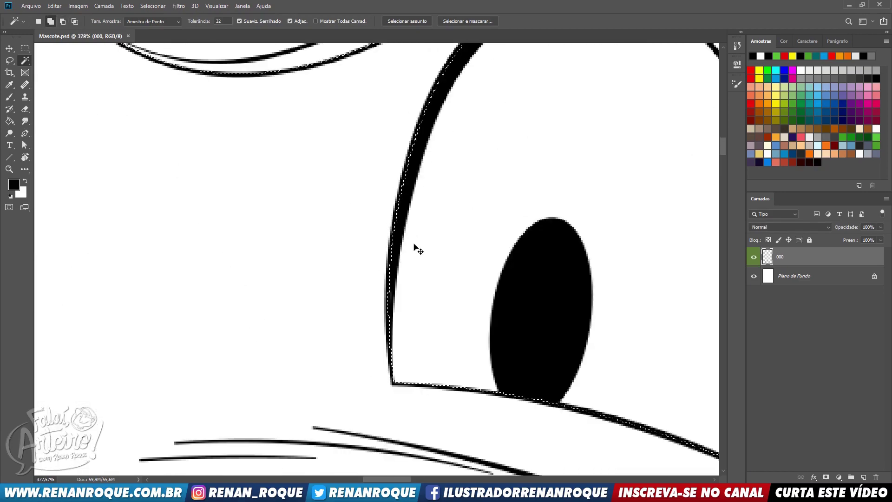
- Create a new layer and choose red with the Paint Bucket for the skin fill
click(864, 478)
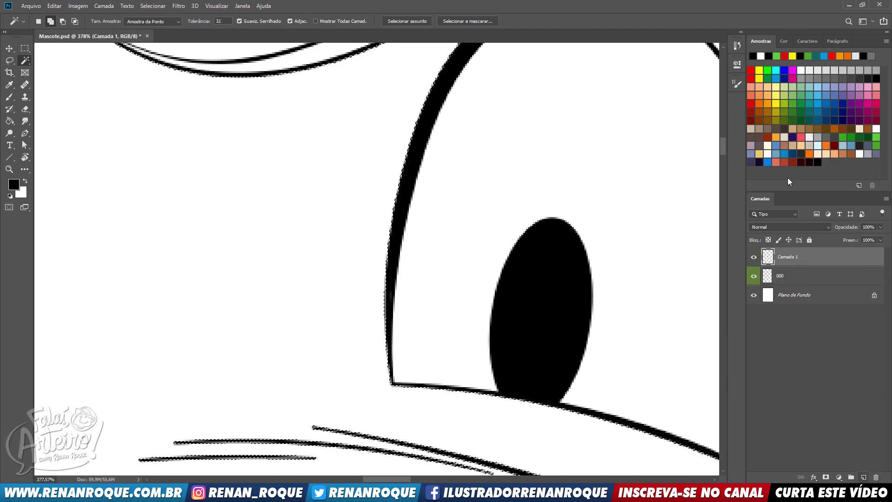
click(751, 79)
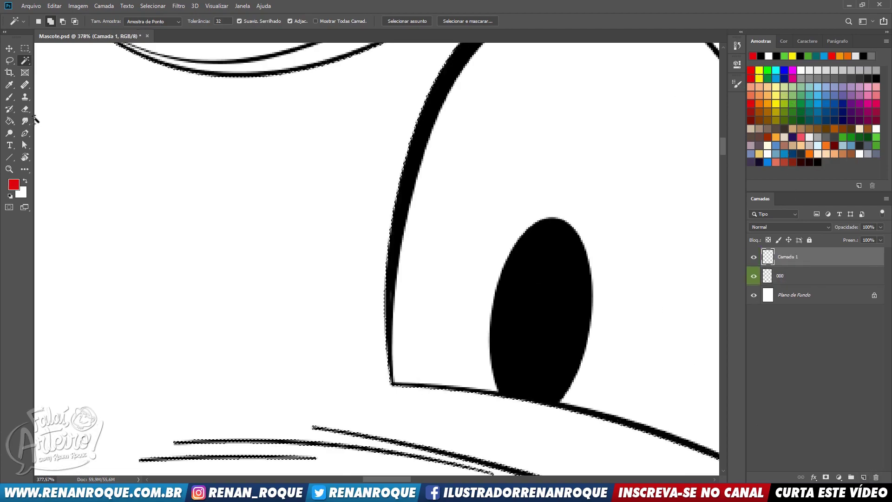
click(9, 120)
- Try filling the unexpanded skin selection with red, inspect the line edges, and undo the fill
click(379, 279)
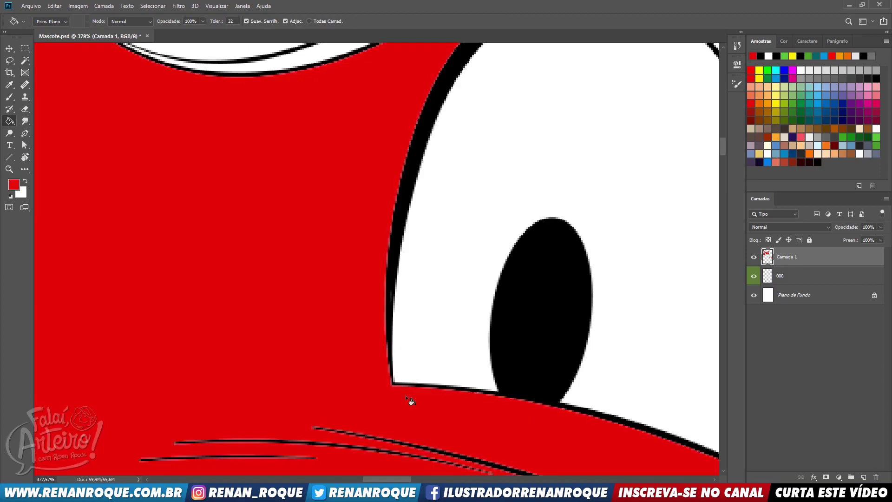
drag(352, 390, 357, 278)
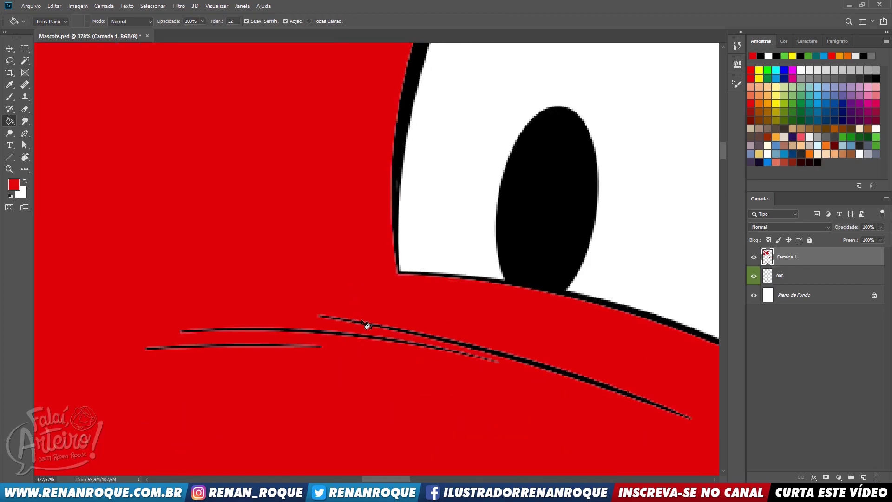
key(ctrl+z)
- Expand the skin selection by 2 pixels so it reaches under the outlines
scroll(422, 339, up, 3)
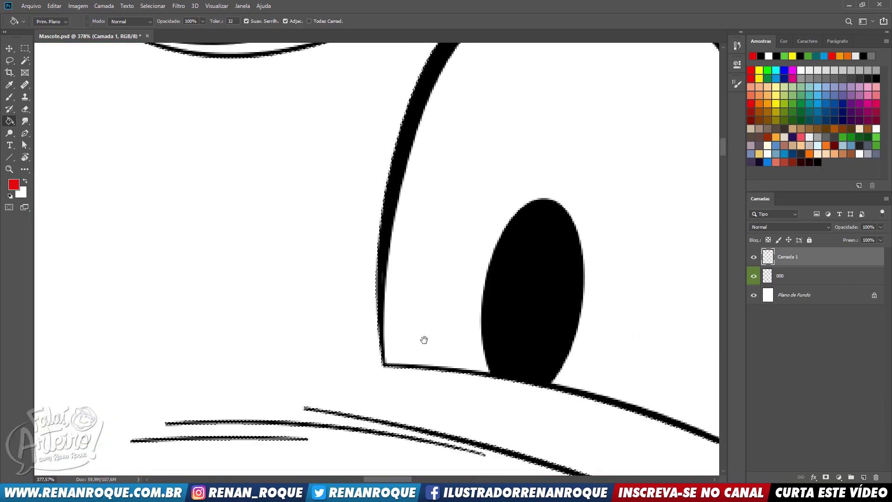
click(153, 6)
mouse_move(207, 138)
click(295, 155)
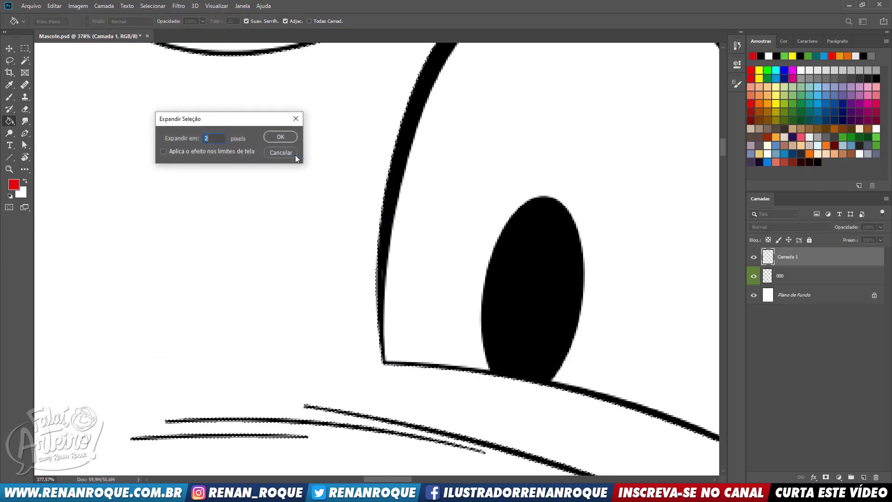
key(Return)
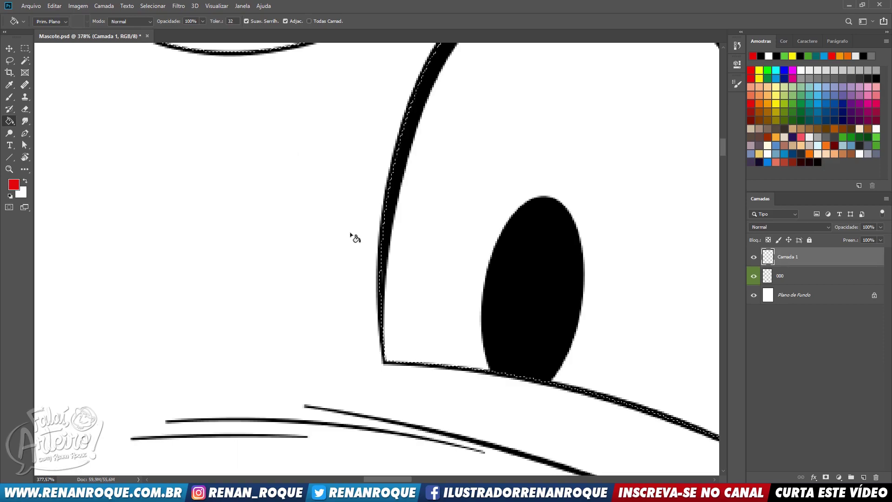
- Move the new layer below line-art layer 000, fill the expanded selection with red, and deselect
key(ctrl+bracketleft)
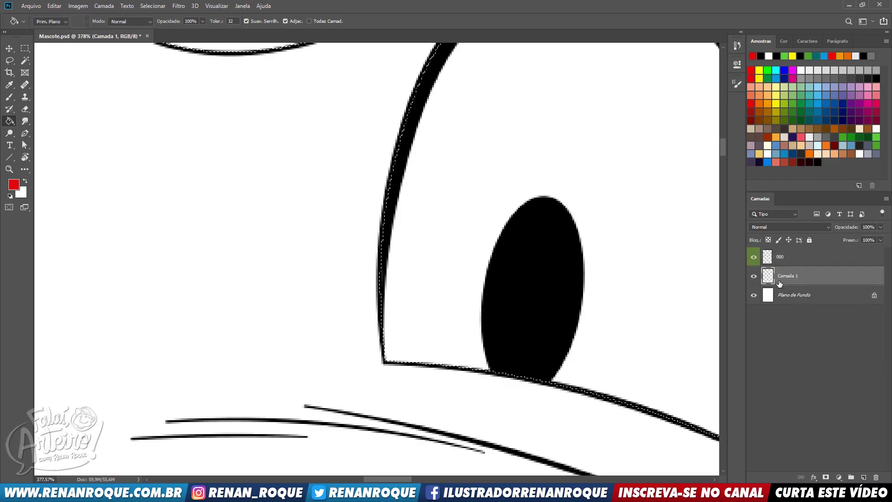
click(339, 210)
key(ctrl+d)
- Toggle the visibility of line-art layer 000 and examine how the red fill meets the outlines
click(756, 258)
click(756, 258)
click(756, 258)
click(756, 258)
scroll(464, 227, down, 5)
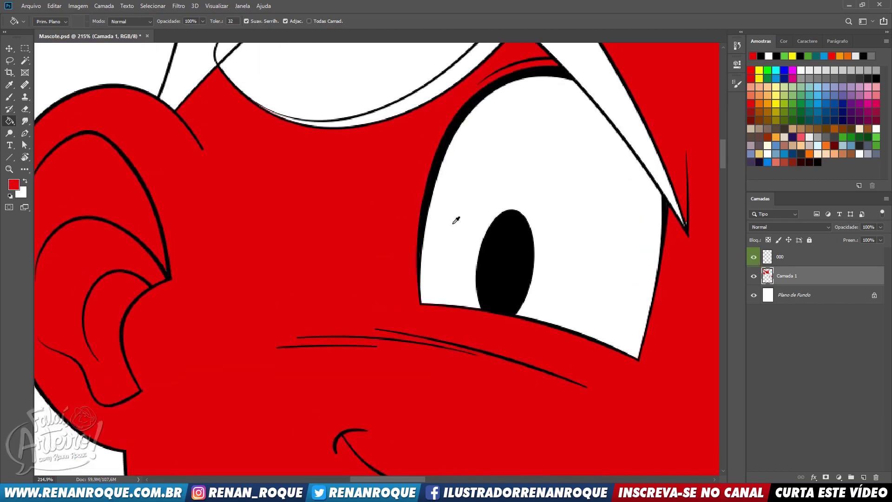
scroll(453, 228, down, 3)
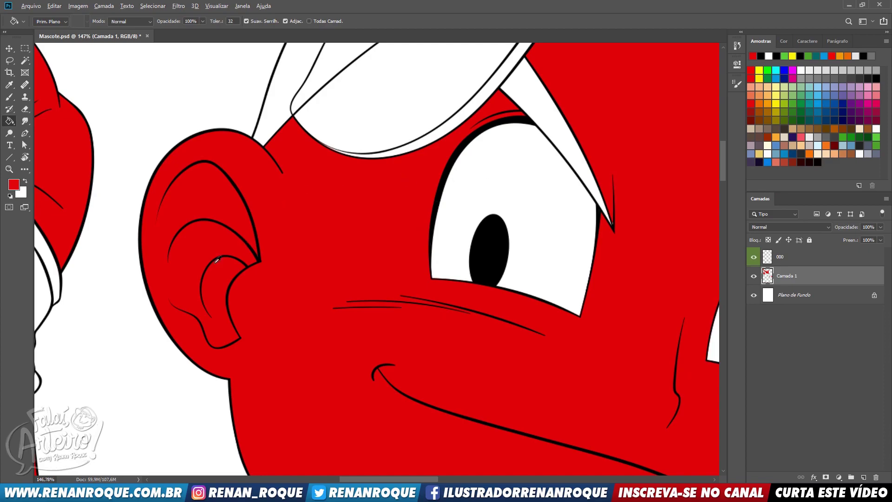
- Inspect the ear, mouth and beard edges and reduce the Brush to a small tip for touch-ups
scroll(217, 259, up, 3)
key(b)
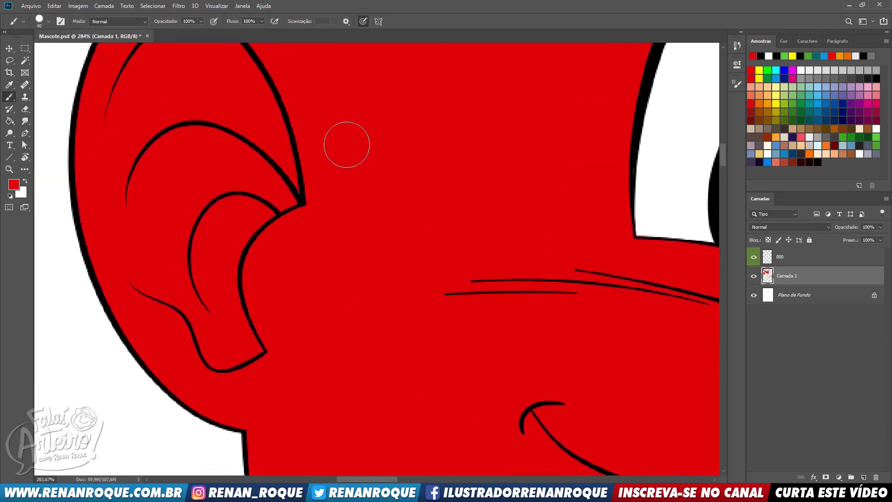
drag(355, 350, 203, 145)
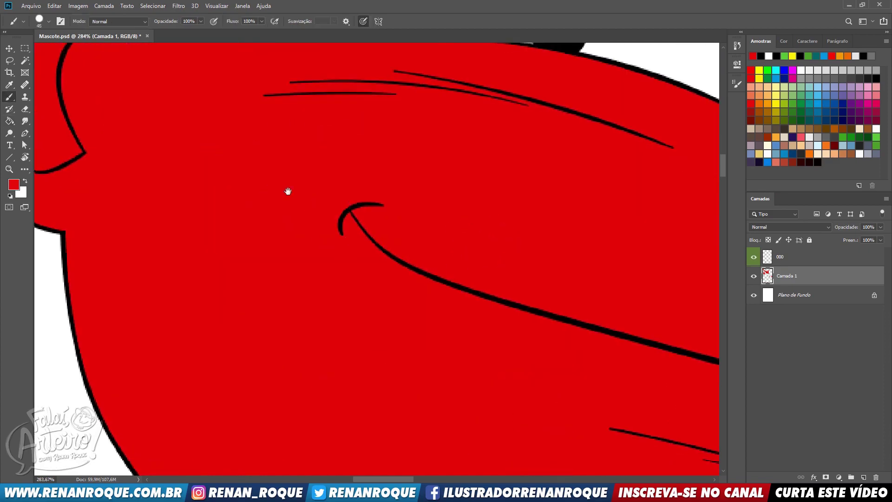
drag(288, 191, 122, 73)
drag(266, 351, 476, 197)
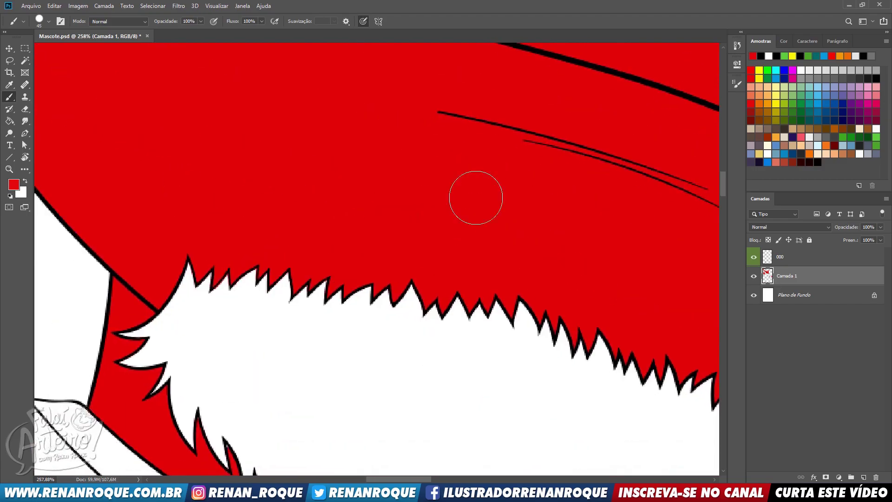
scroll(153, 324, up, 6)
key(bracketleft)
key(bracketleft)
key(bracketleft)
key(bracketleft)
key(bracketleft)
key(bracketleft)
key(bracketleft)
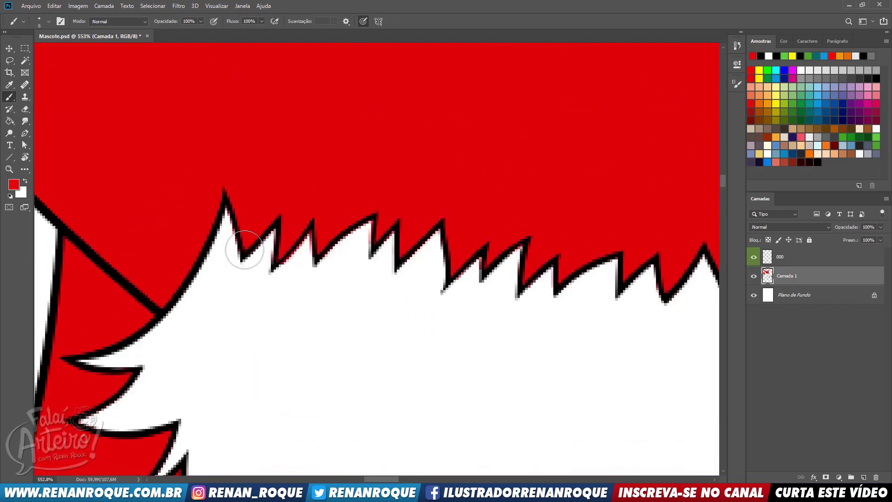
- Erase the red spill along the beard's upper edge using the Eraser reduced to about 3 px
key(e)
click(49, 22)
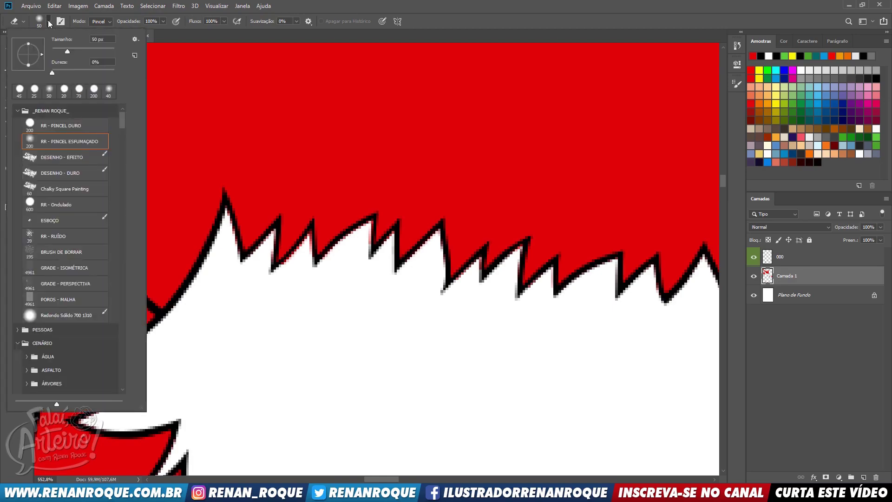
click(151, 108)
key(bracketleft)
key(bracketleft)
key(bracketleft)
key(bracketleft)
key(bracketleft)
key(bracketleft)
key(bracketleft)
key(bracketleft)
key(bracketleft)
key(bracketleft)
key(bracketleft)
key(bracketleft)
key(bracketleft)
key(bracketleft)
key(bracketleft)
key(bracketleft)
key(bracketleft)
key(bracketleft)
key(bracketleft)
key(bracketleft)
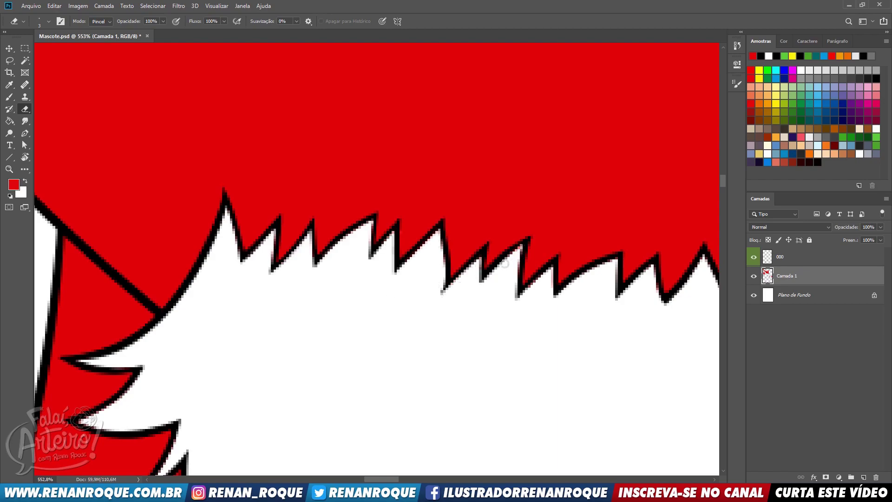
drag(507, 321, 382, 275)
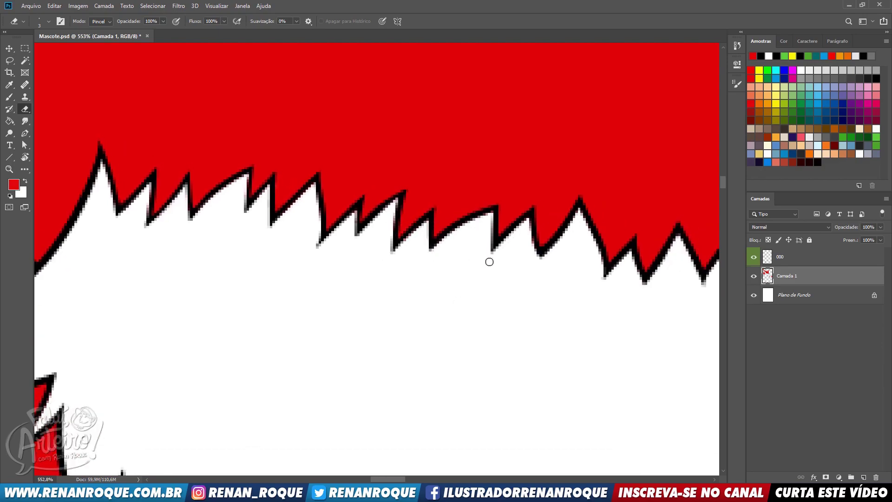
drag(542, 273, 460, 150)
mouse_move(465, 198)
mouse_down()
mouse_move(456, 112)
mouse_move(496, 146)
mouse_move(637, 119)
mouse_move(561, 152)
mouse_up()
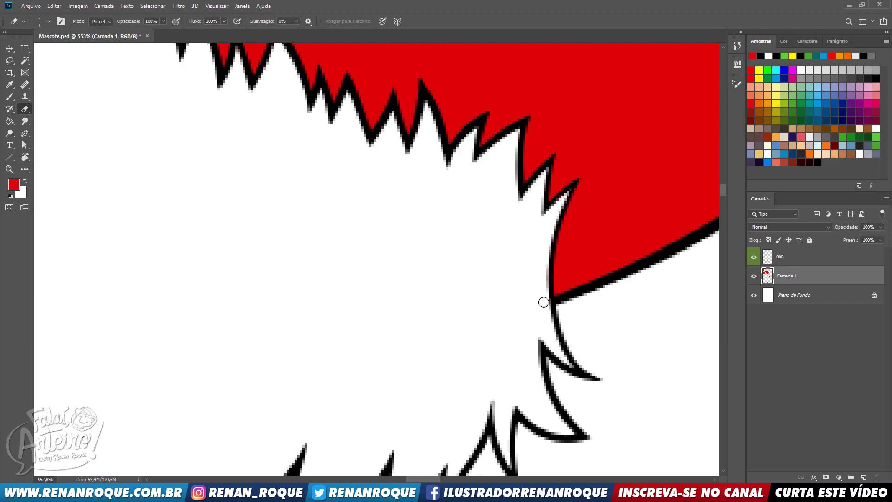
- Paint red into the enclosed gaps between the lower beard tufts and erase the overflow with a 10 px eraser
mouse_move(570, 368)
mouse_down()
mouse_move(524, 113)
mouse_move(575, 99)
mouse_move(645, 127)
mouse_up()
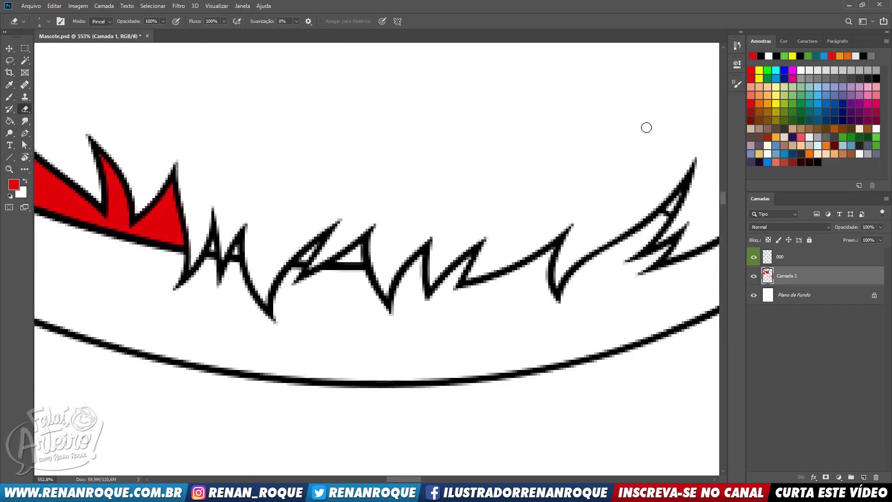
key(b)
mouse_move(307, 256)
mouse_down()
mouse_move(301, 279)
mouse_move(296, 272)
mouse_move(343, 269)
mouse_move(369, 245)
mouse_up()
key(e)
key(bracketright)
key(bracketright)
key(bracketright)
key(bracketright)
key(bracketright)
key(bracketright)
key(b)
key(e)
drag(356, 278, 324, 280)
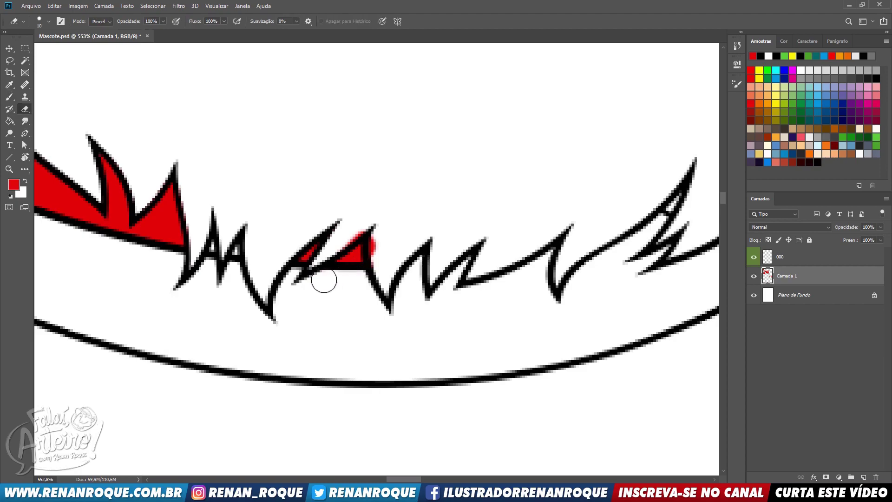
- Fill the two narrow gaps between the neighbouring lower tufts with red and erase the excess
mouse_move(340, 236)
mouse_down()
mouse_move(382, 242)
mouse_move(386, 267)
mouse_move(360, 260)
mouse_move(491, 269)
mouse_up()
key(b)
mouse_move(365, 252)
mouse_down()
mouse_move(358, 235)
mouse_move(350, 241)
mouse_move(355, 230)
mouse_move(356, 249)
mouse_move(364, 218)
mouse_move(342, 251)
mouse_up()
key(e)
key(b)
key(e)
key(b)
key(e)
drag(367, 280, 373, 288)
- Touch up the red fill along the beard's lower-left edge, erasing spill beyond the tufts' outlines
drag(425, 313, 573, 402)
key(b)
key(e)
key(b)
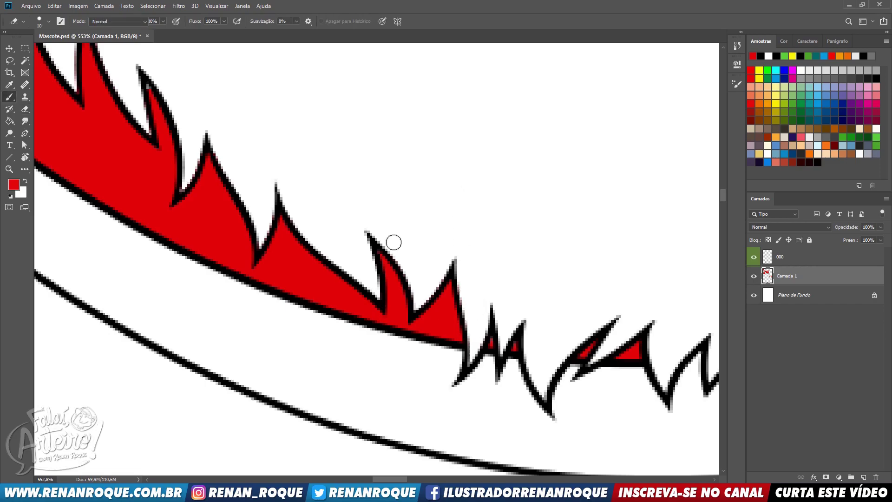
key(e)
mouse_move(381, 211)
mouse_down()
mouse_move(482, 244)
mouse_move(605, 353)
mouse_up()
key(b)
key(e)
drag(395, 243, 415, 251)
- Clean up the red fill's edge around the beard tufts beside the neck
key(b)
key(e)
drag(341, 186, 352, 204)
drag(348, 138, 437, 320)
mouse_move(330, 327)
mouse_down()
mouse_move(363, 272)
mouse_move(329, 336)
mouse_move(392, 275)
mouse_move(377, 324)
mouse_up()
key(b)
key(e)
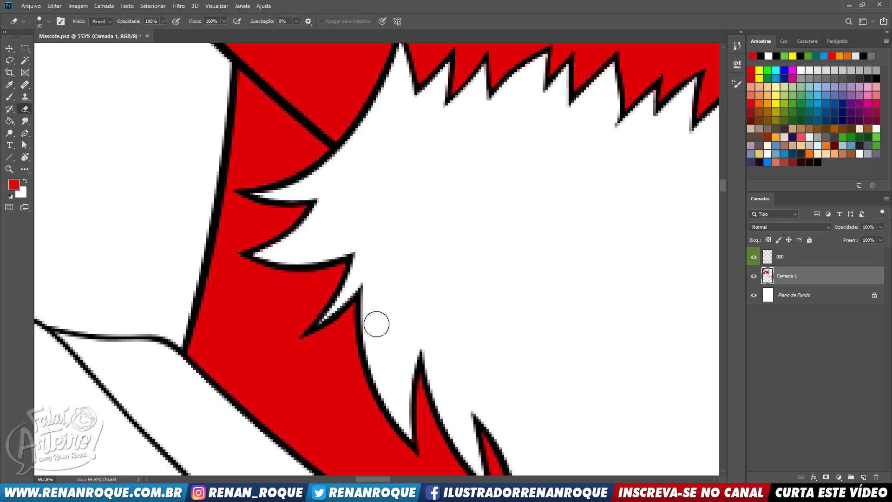
drag(484, 151, 451, 274)
- Paint red into the missed spots along the raised arm's outline with the small brush
key(b)
drag(287, 309, 428, 58)
key(z)
alt+click(372, 265)
alt+click(372, 265)
drag(371, 265, 650, 251)
mouse_move(179, 249)
mouse_down()
mouse_move(449, 235)
mouse_move(687, 158)
mouse_up()
mouse_move(184, 236)
mouse_down()
mouse_move(474, 156)
mouse_move(451, 153)
mouse_up()
key(b)
mouse_move(608, 87)
mouse_down()
mouse_move(561, 264)
mouse_move(570, 10)
mouse_up()
click(552, 201)
mouse_move(219, 146)
mouse_down()
mouse_move(520, 177)
mouse_move(583, 396)
mouse_move(575, 395)
mouse_up()
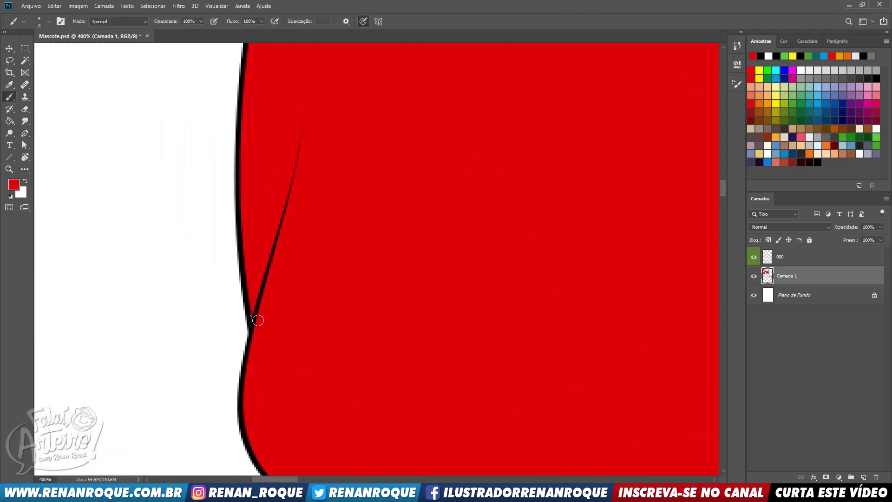
drag(372, 235, 288, 196)
drag(488, 63, 500, 272)
drag(549, 140, 355, 113)
drag(589, 120, 577, 469)
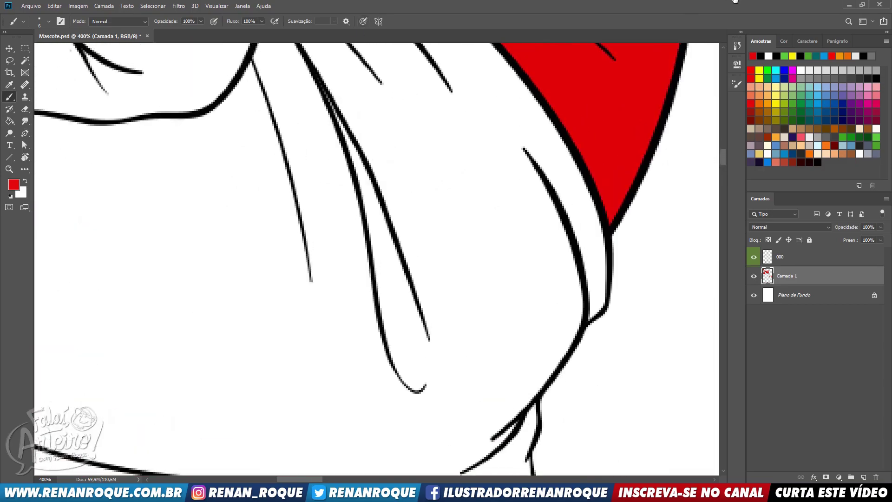
- Inspect the red base's edges along the sleeve folds, raised arm, hand and fingers for gaps or spill
drag(736, 1, 561, 311)
key(e)
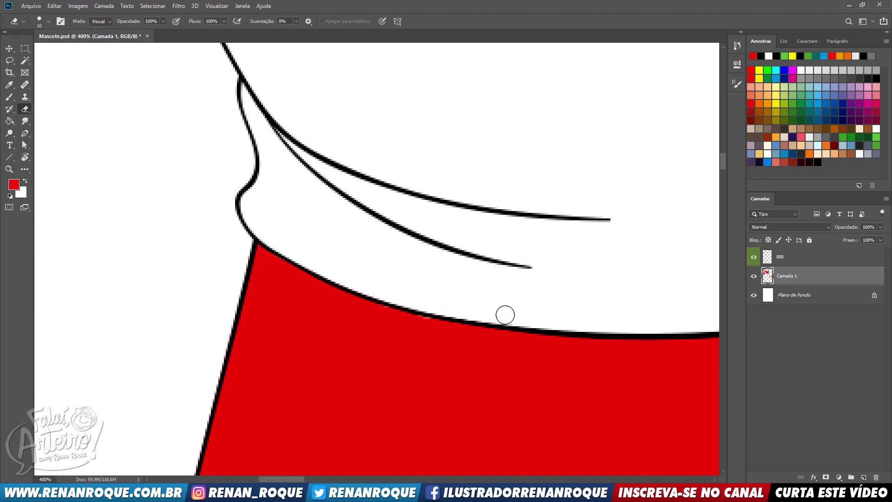
key(b)
mouse_move(468, 331)
mouse_down()
mouse_move(510, 424)
mouse_move(579, 423)
mouse_move(578, 295)
mouse_move(406, 368)
mouse_up()
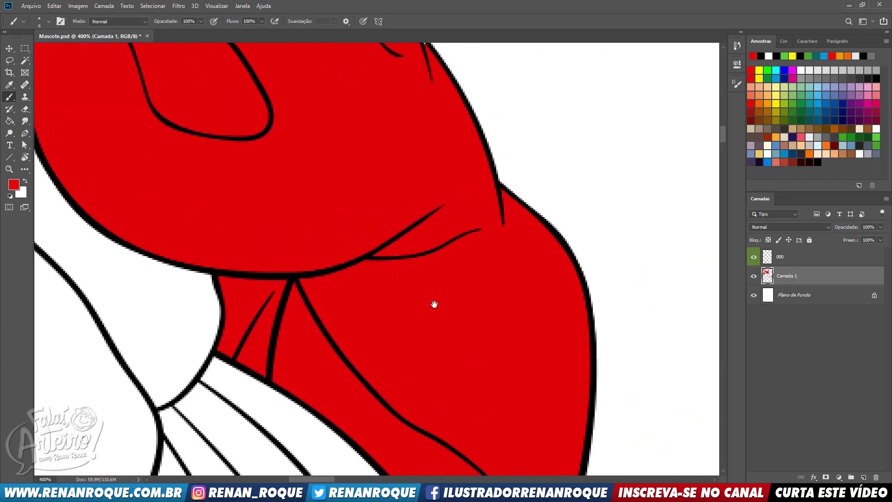
drag(435, 305, 402, 129)
mouse_move(459, 334)
mouse_down()
mouse_move(494, 261)
mouse_move(402, 214)
mouse_up()
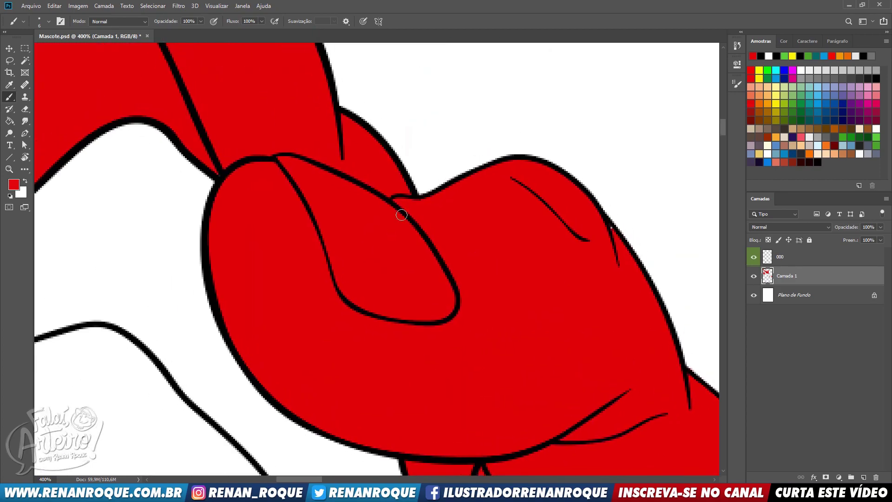
key(bracketright)
key(bracketright)
key(bracketright)
key(bracketright)
key(bracketright)
key(bracketright)
key(bracketright)
key(bracketright)
mouse_move(533, 246)
mouse_down()
mouse_move(611, 335)
mouse_move(635, 445)
mouse_up()
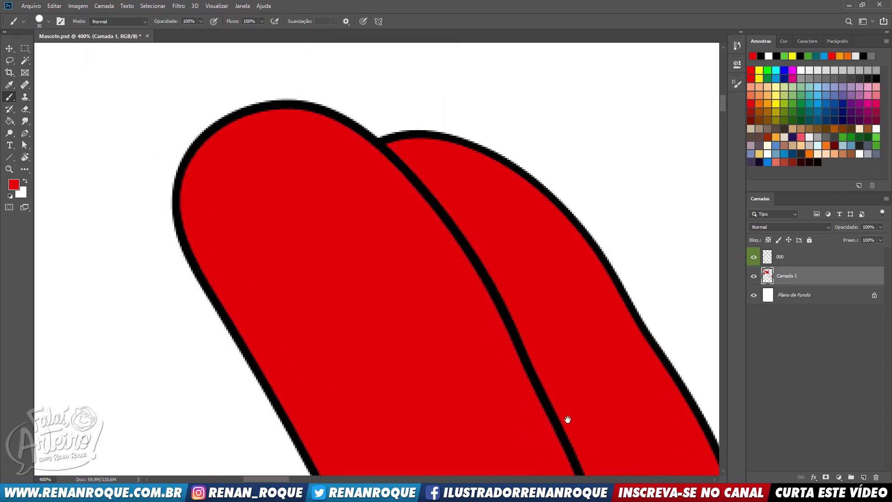
drag(508, 334, 467, 184)
drag(575, 278, 547, 262)
drag(541, 278, 124, 57)
drag(618, 363, 111, 132)
drag(414, 166, 717, 255)
- Paint the unfilled ear beside the cheek red with a larger brush, keeping the fill inside its outline
drag(302, 115, 328, 163)
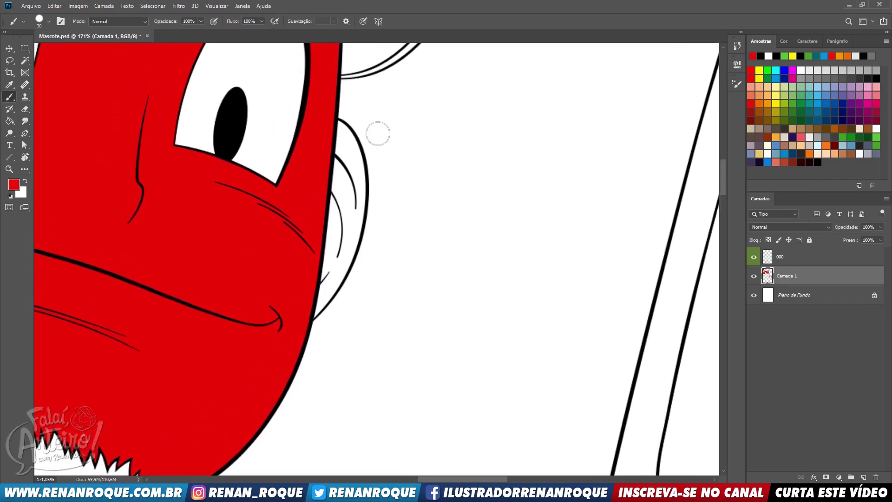
key(bracketright)
key(bracketright)
key(bracketright)
key(bracketright)
drag(345, 131, 335, 240)
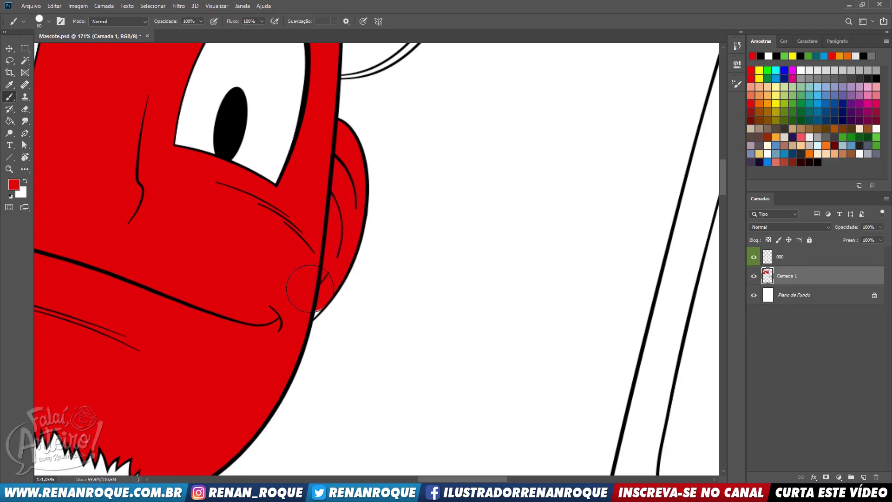
key(e)
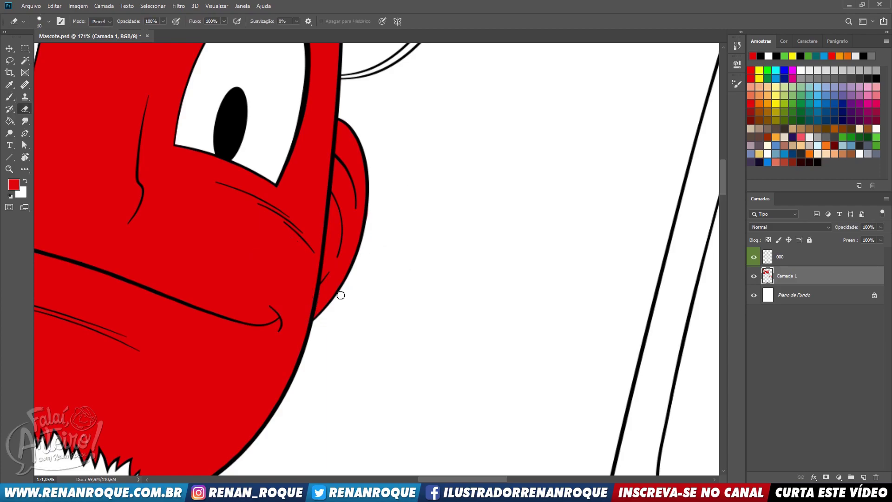
- Check the red base around the forehead, eyes, mouth and the fingers gripping the board for missed spots
mouse_move(390, 137)
mouse_down()
mouse_move(461, 422)
mouse_move(647, 450)
mouse_up()
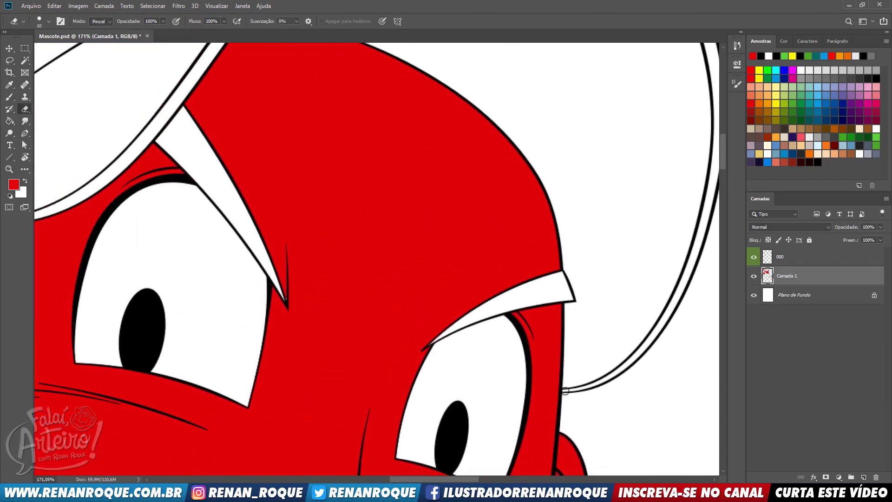
key(b)
key(bracketleft)
key(bracketleft)
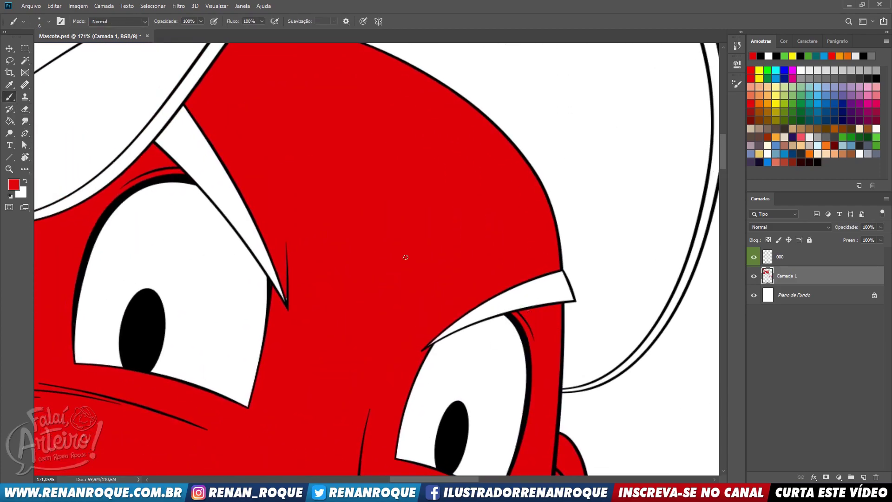
drag(195, 194, 442, 13)
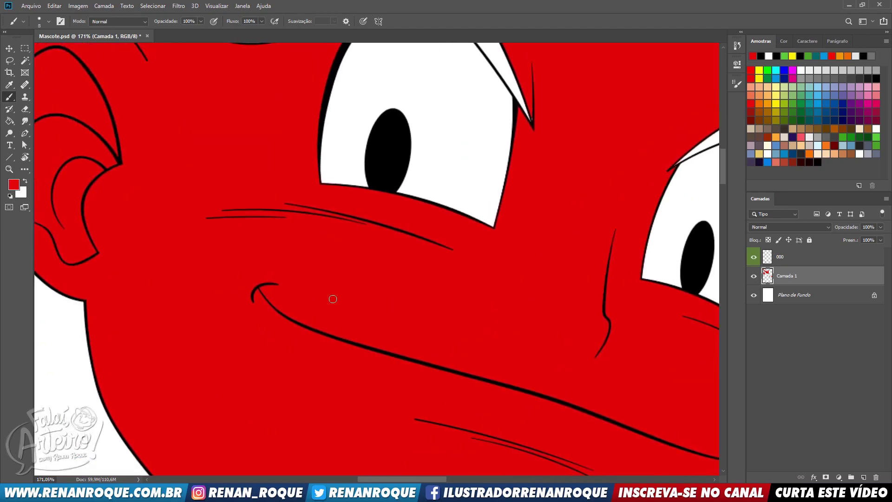
mouse_move(611, 253)
mouse_down()
mouse_move(497, 392)
mouse_move(562, 365)
mouse_up()
key(bracketleft)
mouse_move(467, 232)
mouse_down()
mouse_move(462, 404)
mouse_move(498, 233)
mouse_move(371, 93)
mouse_move(525, 188)
mouse_up()
drag(203, 56, 494, 250)
key(bracketright)
drag(453, 356, 502, 175)
key(bracketright)
key(bracketright)
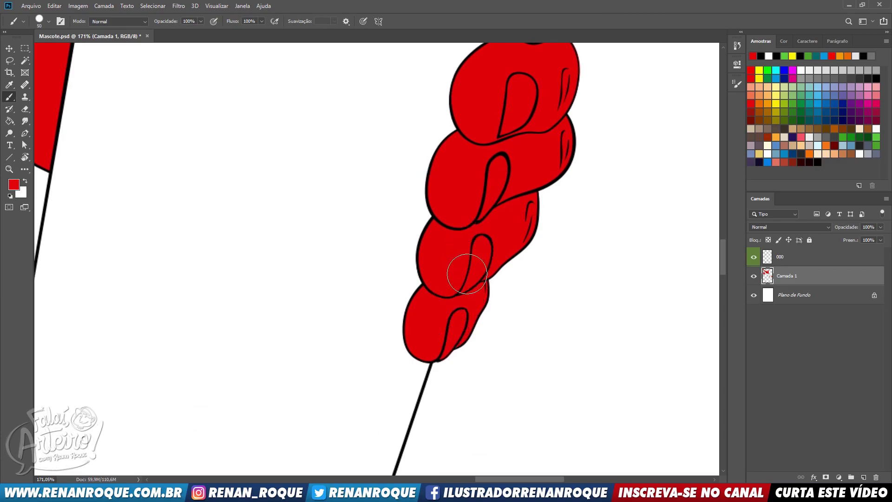
- Review the red fill where the lower arm meets the sleeve, and look over the rest of the figure
scroll(393, 162, down, 4)
drag(326, 198, 514, 322)
scroll(383, 250, up, 7)
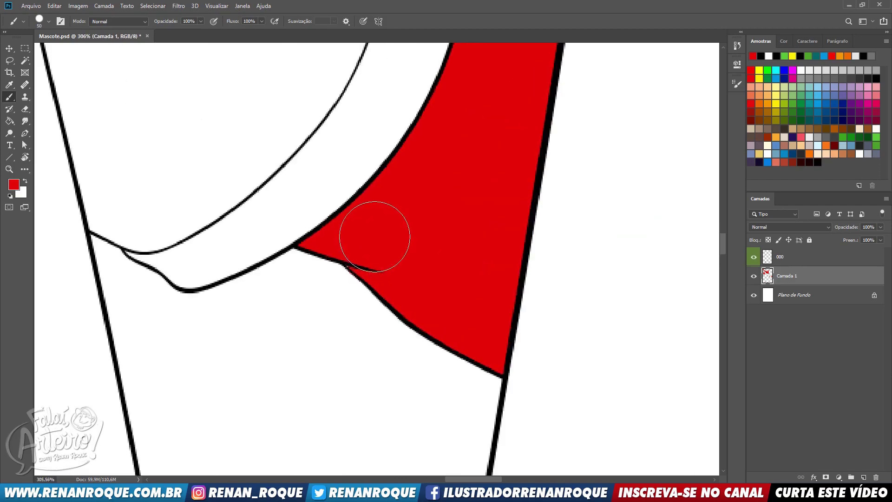
key(e)
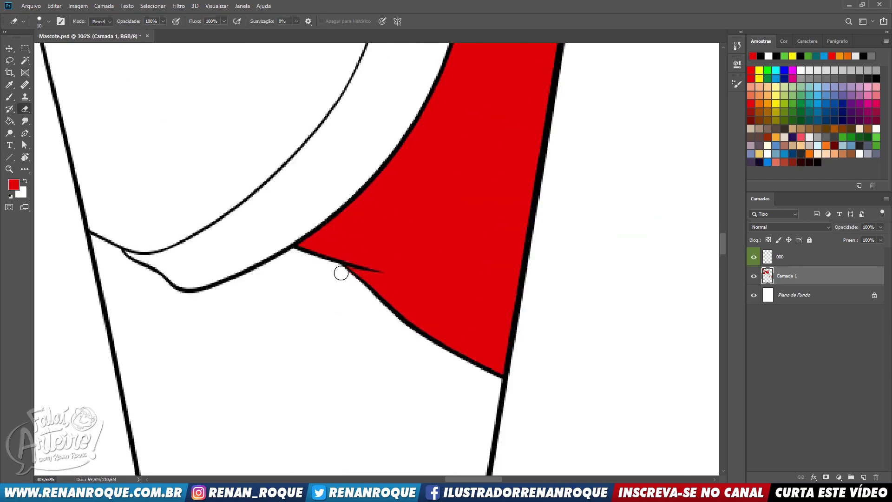
scroll(379, 334, down, 6)
drag(376, 363, 470, 69)
drag(279, 432, 467, 113)
scroll(415, 116, down, 3)
scroll(392, 173, down, 5)
drag(406, 257, 425, 428)
drag(449, 52, 427, 332)
scroll(437, 170, up, 4)
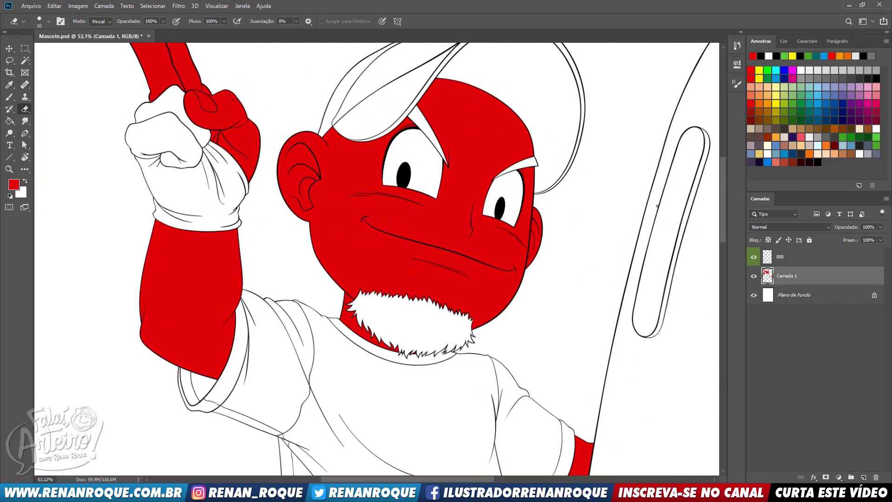
- Fill the red base's loaded selection with a light peach skin tone on a new layer, hiding the red layer, and deselect
ctrl+click(766, 275)
click(863, 477)
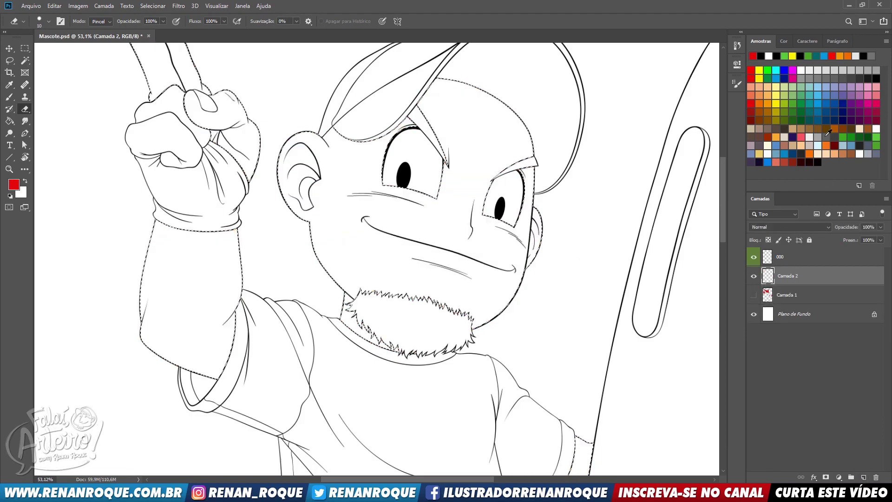
click(830, 151)
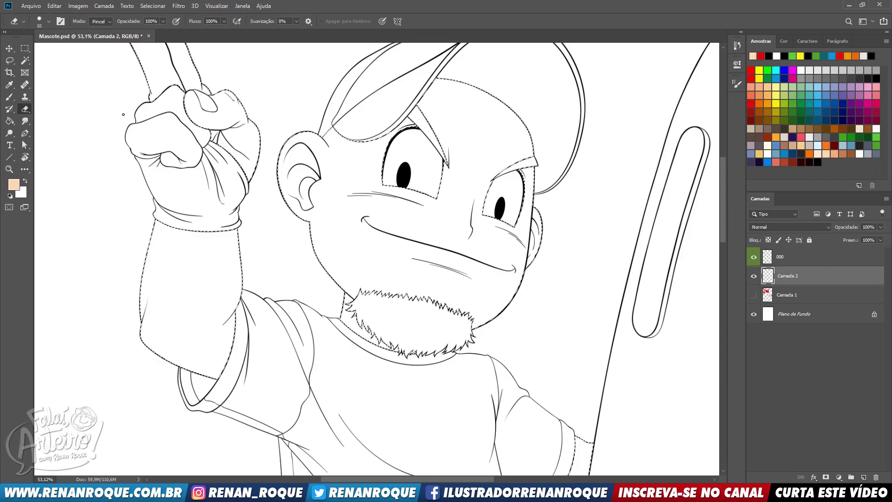
key(g)
click(372, 227)
key(ctrl+d)
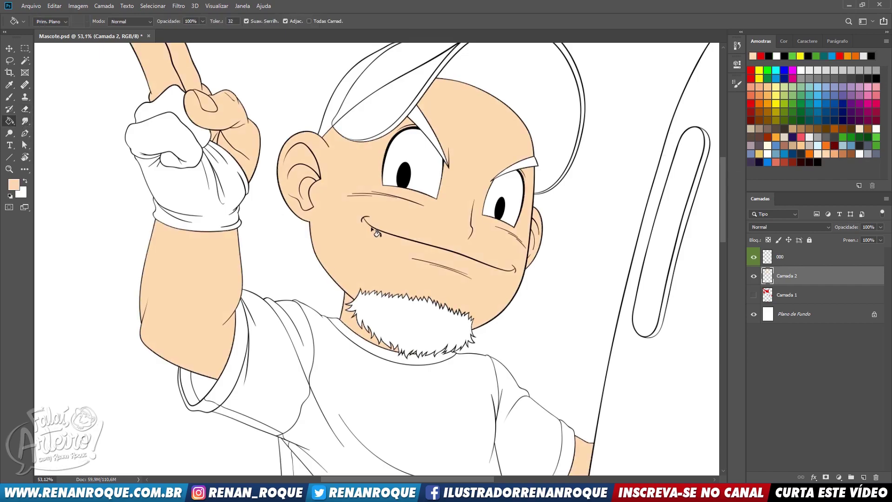
scroll(372, 227, down, 3)
scroll(372, 227, up, 2)
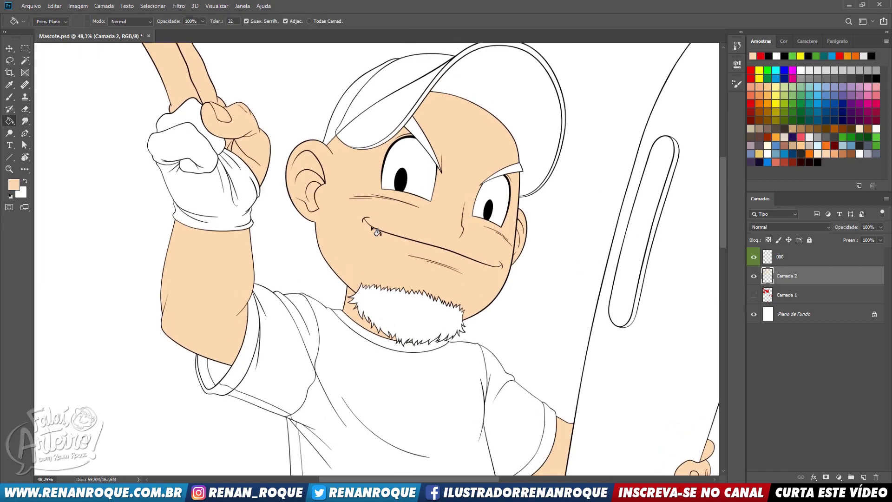
- Delete the red layer Camada 1 and add a new empty layer between the background and the skin layer
click(797, 296)
key(Delete)
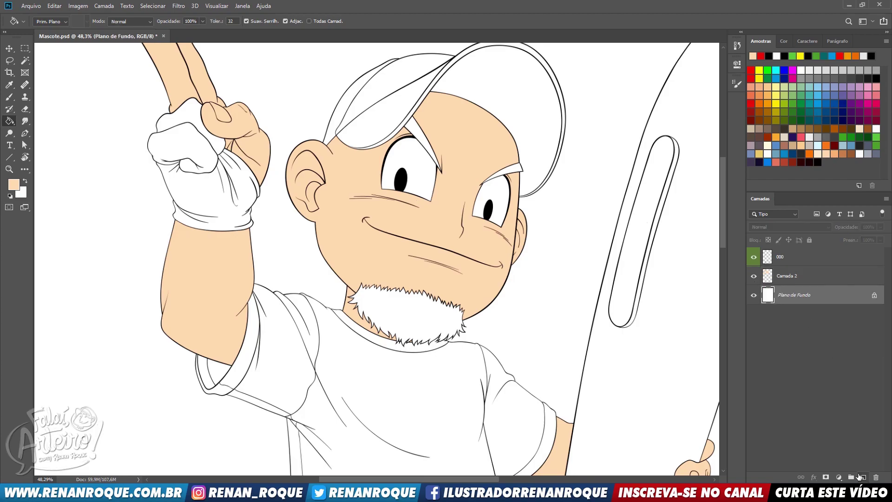
click(860, 477)
- Select the insides of both eyebrows and the beard on the line art layer 000 with the Magic Wand
scroll(88, 75, up, 2)
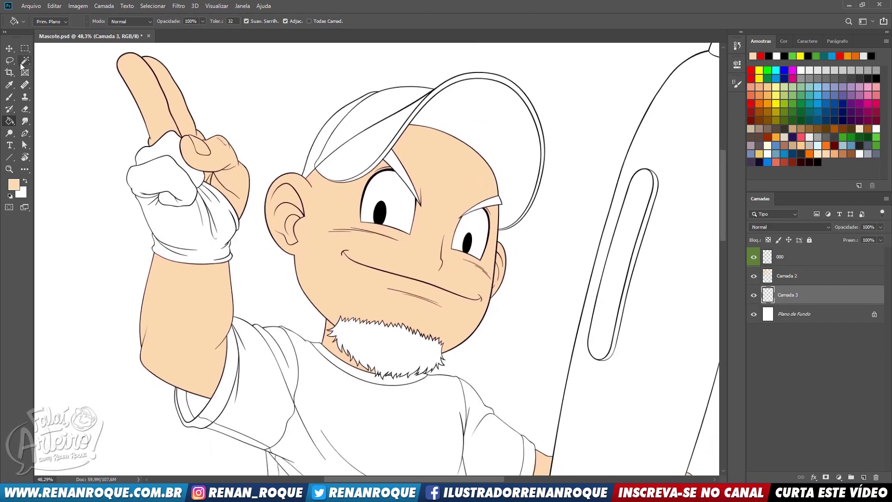
click(22, 62)
scroll(443, 226, up, 3)
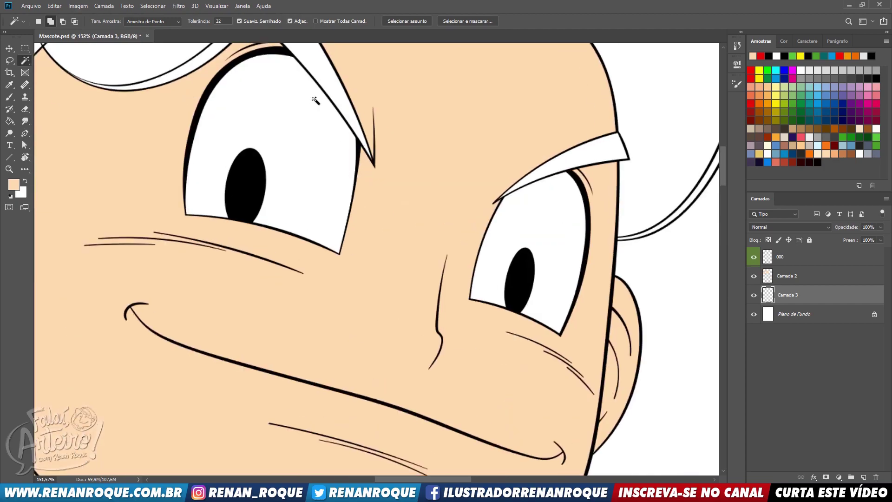
scroll(385, 194, up, 3)
click(787, 258)
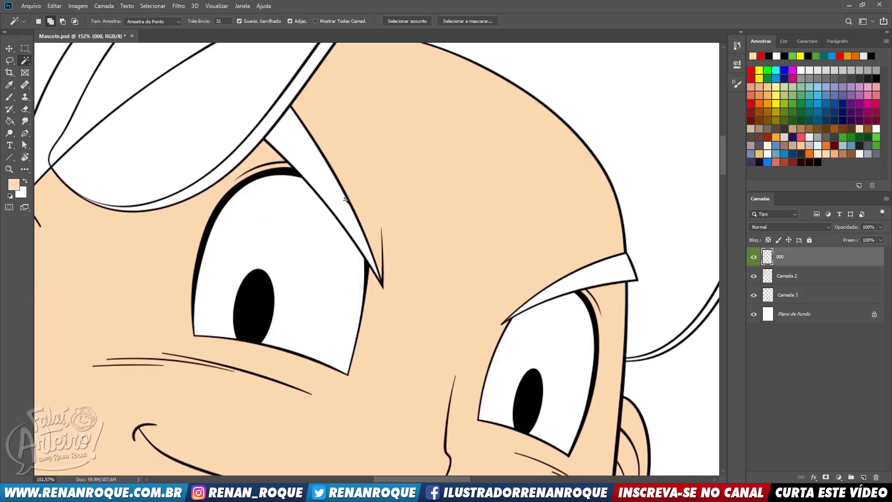
scroll(570, 175, down, 6)
click(395, 399)
drag(427, 341, 486, 227)
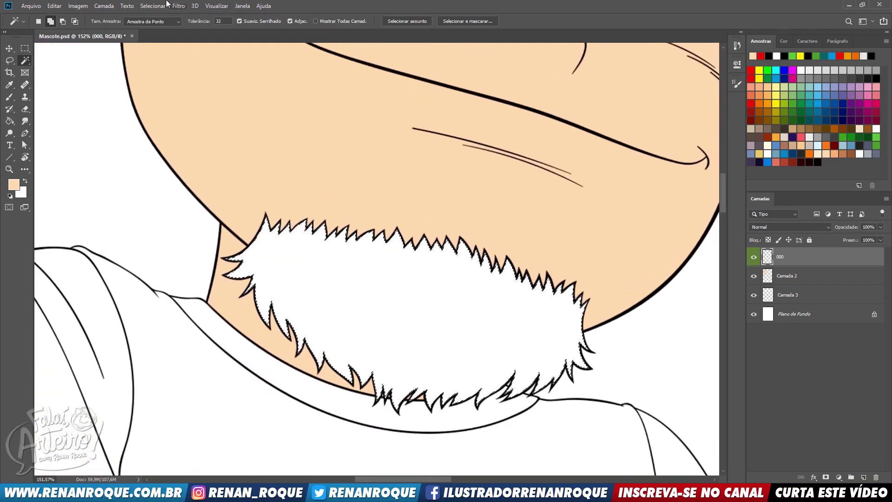
- Expand the eyebrow and beard selection by 1 pixel
click(151, 4)
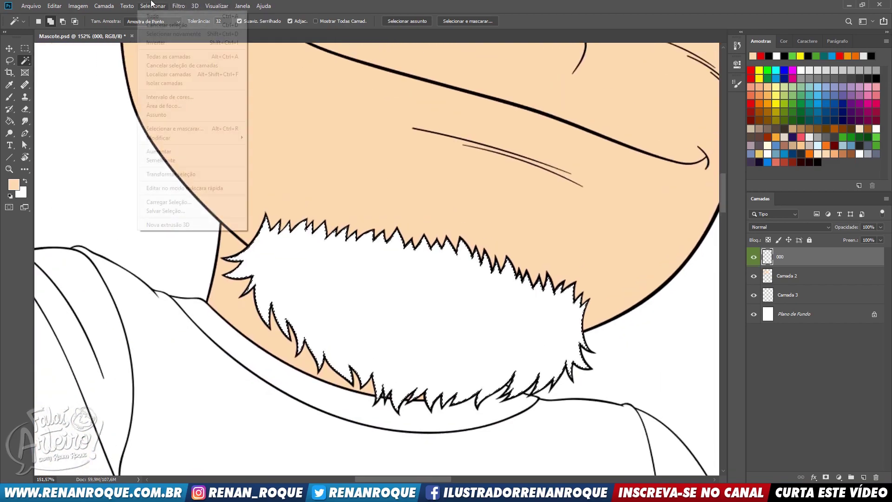
mouse_move(190, 143)
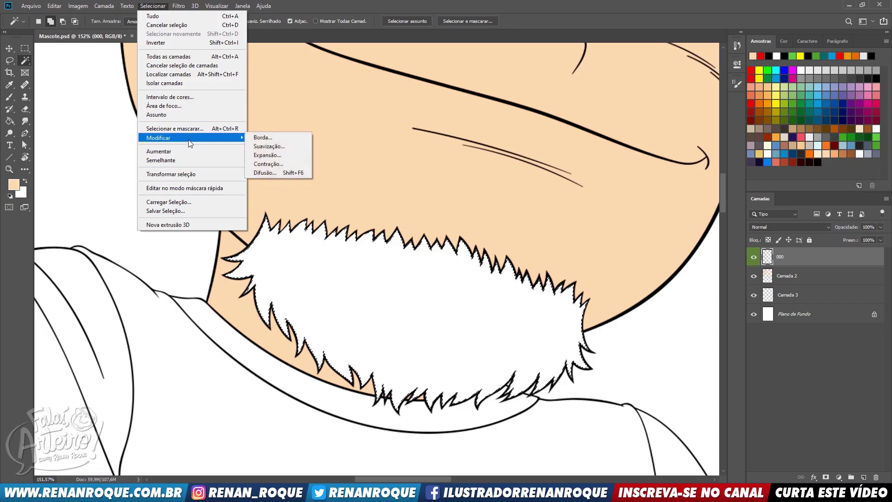
click(281, 157)
text(1)
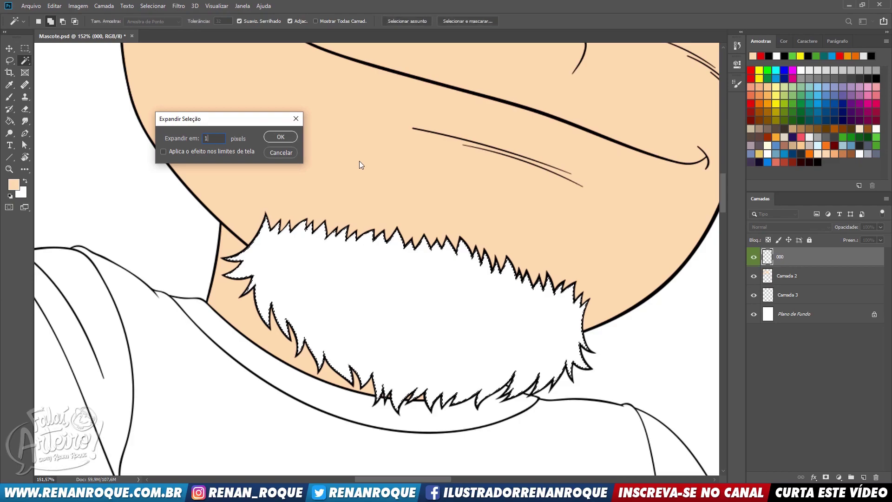
key(Return)
- Fill the selected beard and eyebrows with brown on layer Camada 3
click(818, 129)
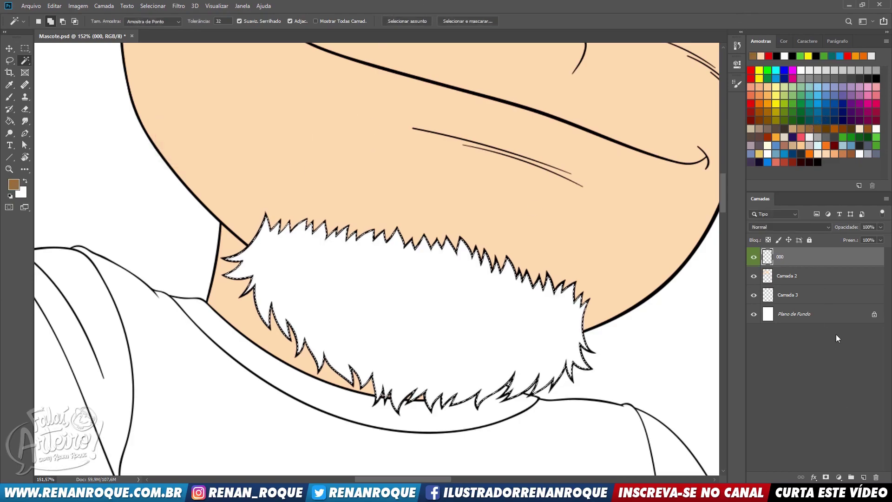
click(801, 296)
key(g)
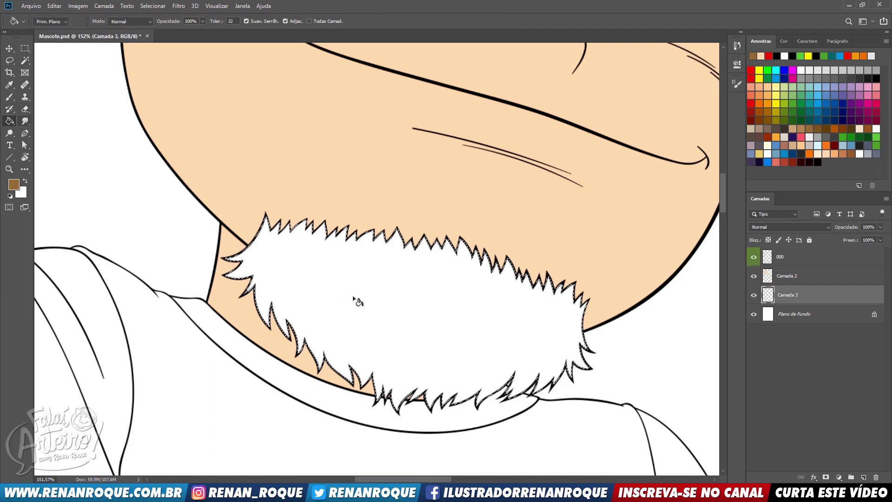
click(351, 285)
scroll(351, 285, down, 2)
scroll(418, 279, up, 8)
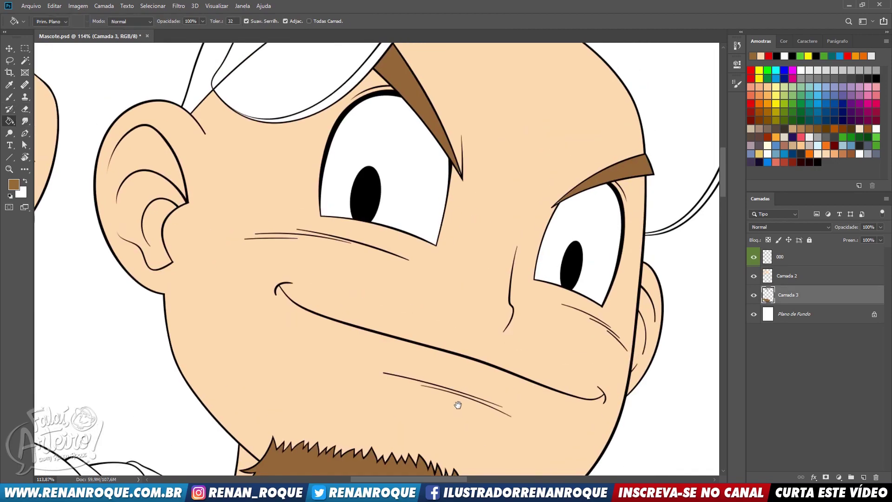
- Paint brown past the narrow inner tip of the eyebrow on Camada 3, beneath the skin layer, and clear the selection
scroll(456, 149, up, 3)
key(b)
scroll(438, 193, up, 3)
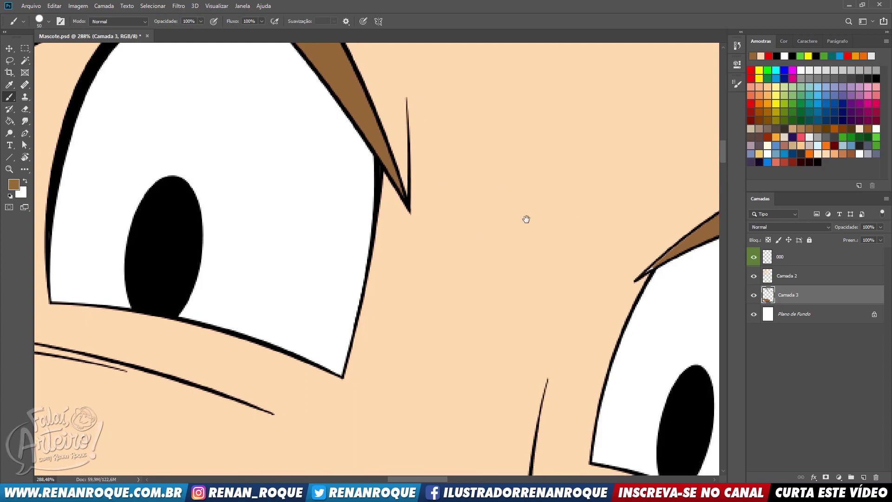
drag(606, 194, 596, 166)
scroll(567, 248, up, 3)
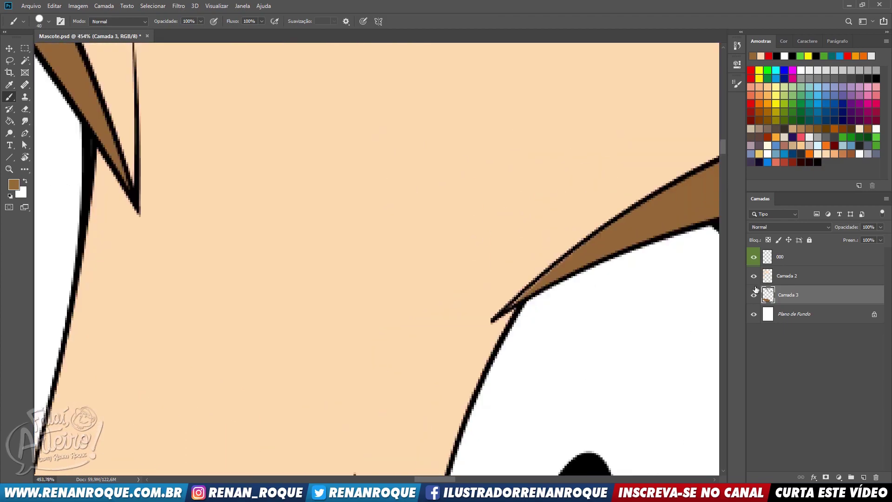
scroll(545, 284, up, 2)
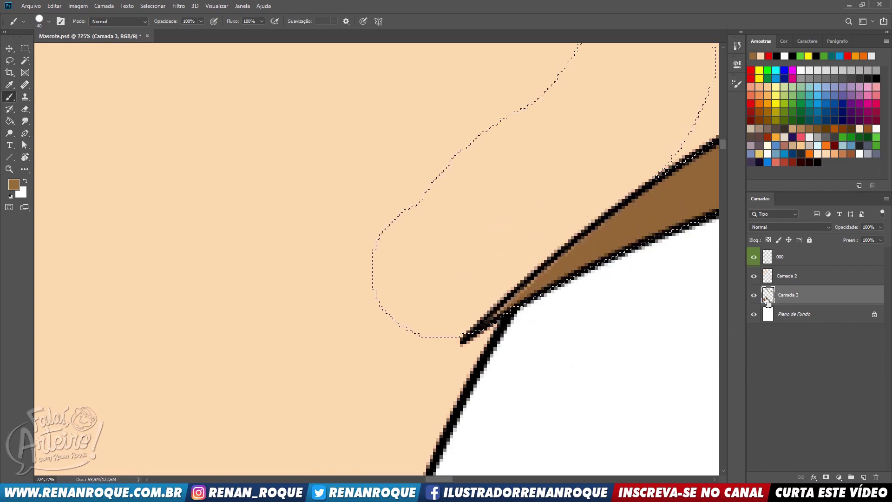
drag(393, 263, 251, 268)
drag(676, 239, 512, 276)
scroll(293, 199, down, 1)
scroll(293, 199, up, 1)
key(ctrl+d)
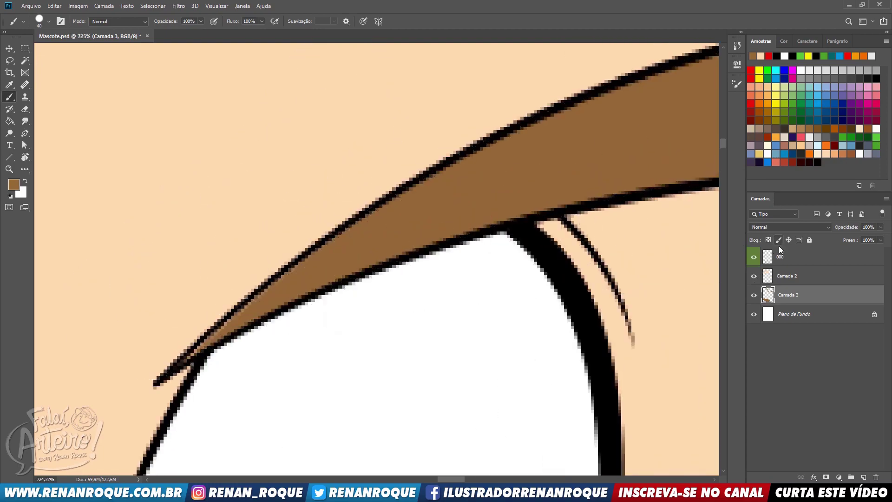
- Erase the peach overlapping the eyebrows' inner edges on the skin layer Camada 2 so the brown reaches the outlines
click(787, 277)
key(e)
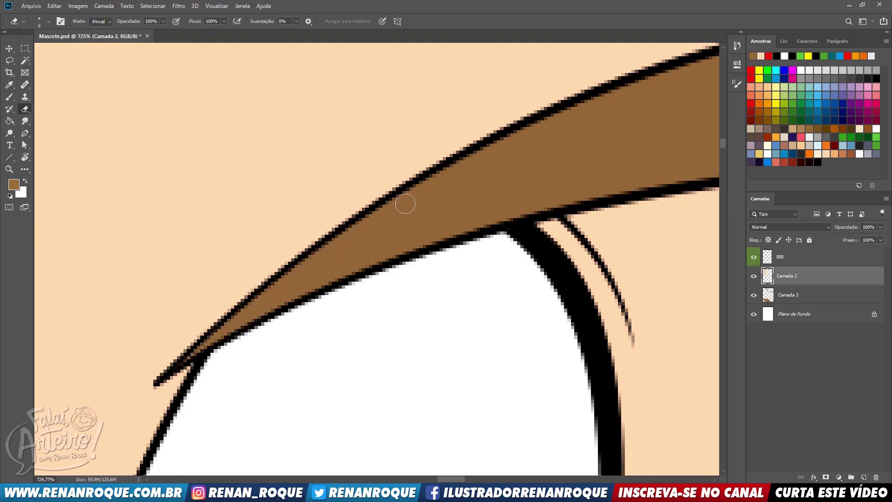
drag(298, 469, 281, 437)
drag(651, 458, 296, 373)
drag(337, 296, 357, 191)
scroll(381, 307, down, 3)
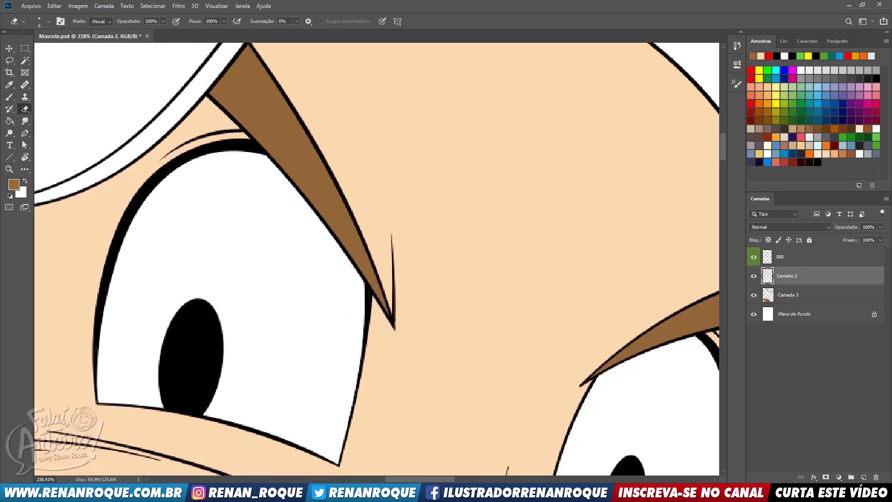
- Paint brown along the beard's upper edge on Camada 3, beneath the skin layer, with an 80 px brush
drag(458, 347, 330, 172)
scroll(357, 275, down, 2)
drag(358, 269, 494, 102)
mouse_move(238, 382)
mouse_down()
mouse_move(478, 117)
mouse_move(399, 191)
mouse_up()
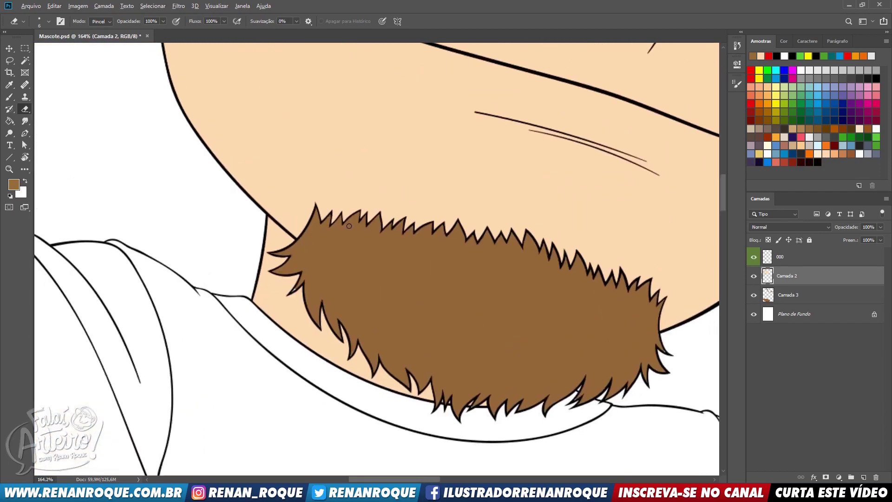
scroll(349, 226, up, 5)
key(b)
click(804, 296)
key(bracketright)
drag(358, 229, 248, 165)
key(bracketright)
key(bracketright)
key(bracketright)
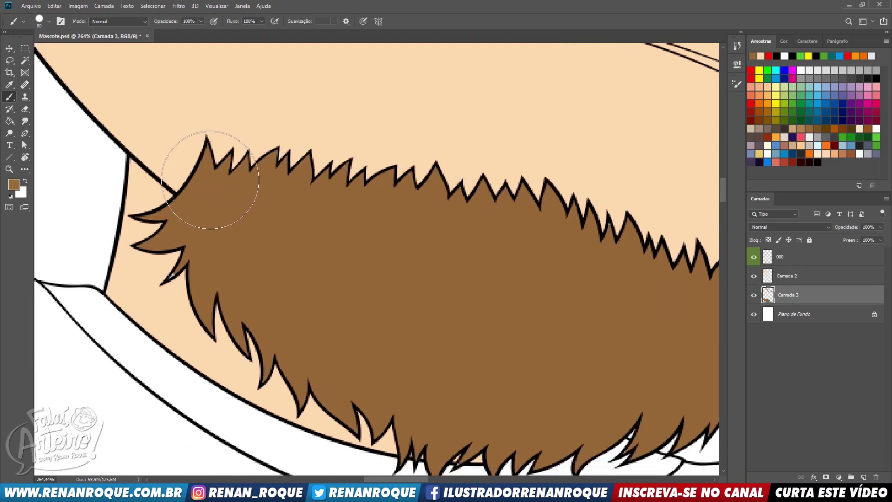
drag(598, 213, 370, 165)
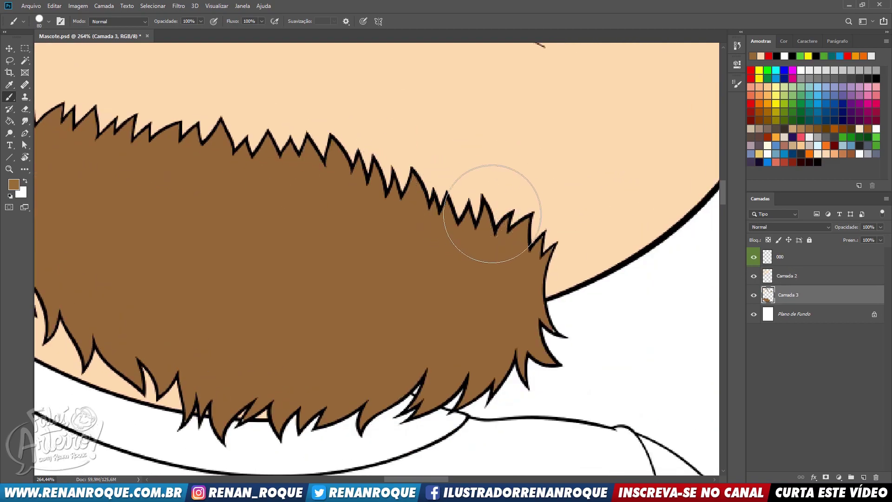
drag(426, 278, 492, 208)
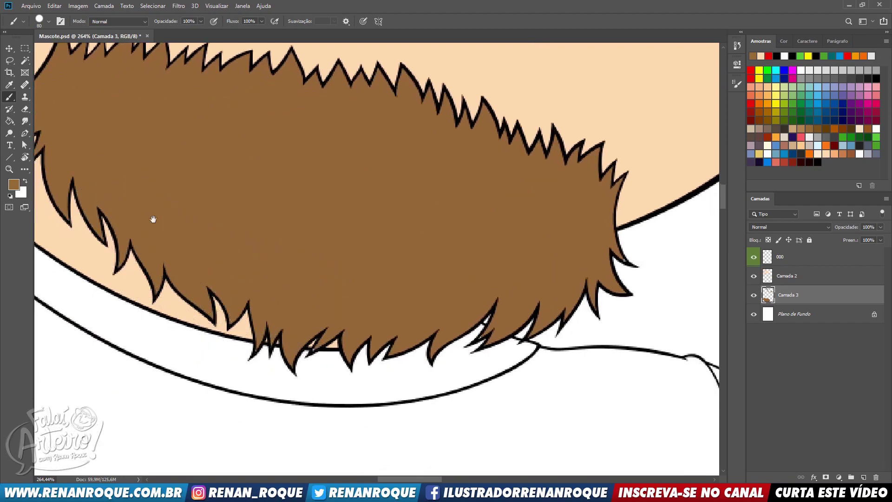
drag(152, 219, 288, 251)
drag(320, 202, 249, 127)
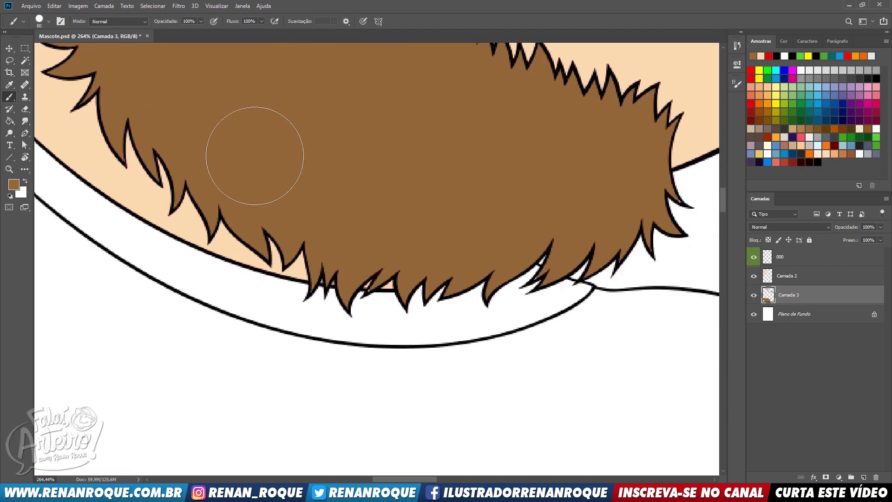
- Touch up the beard's lower tufts in brown on Camada 3 with a much smaller brush
scroll(319, 336, up, 3)
key([)
key(bracketleft)
key(bracketleft)
key(bracketleft)
key(bracketleft)
key(bracketleft)
key(bracketleft)
key(bracketleft)
key(bracketleft)
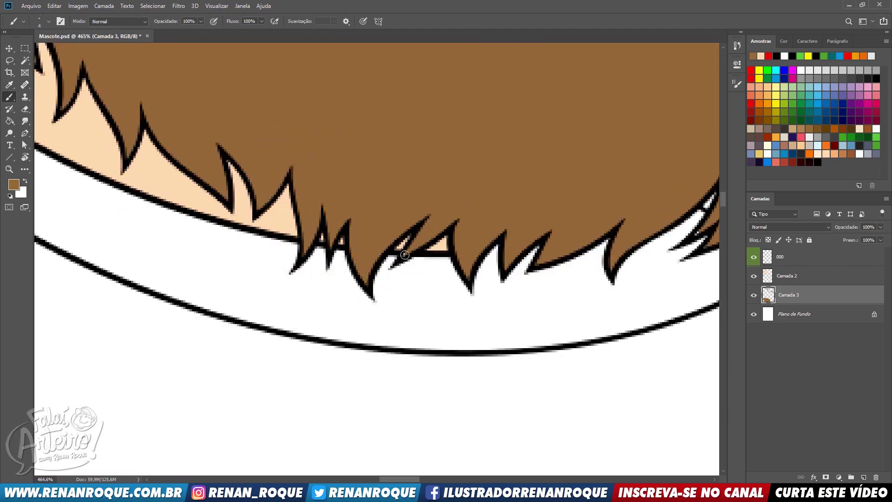
- Touch up the lower tufts' outlines in black on layer 000 and the adjoining skin in peach on Camada 2
scroll(421, 231, right, 4)
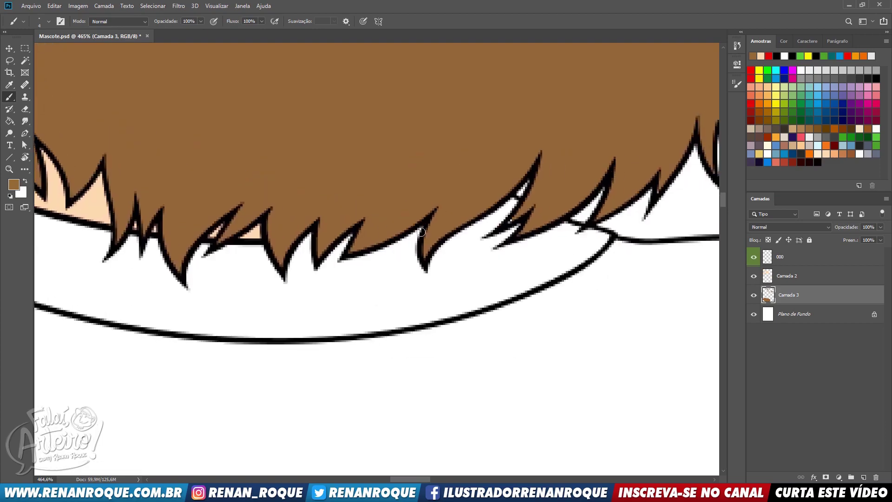
scroll(367, 233, right, 1)
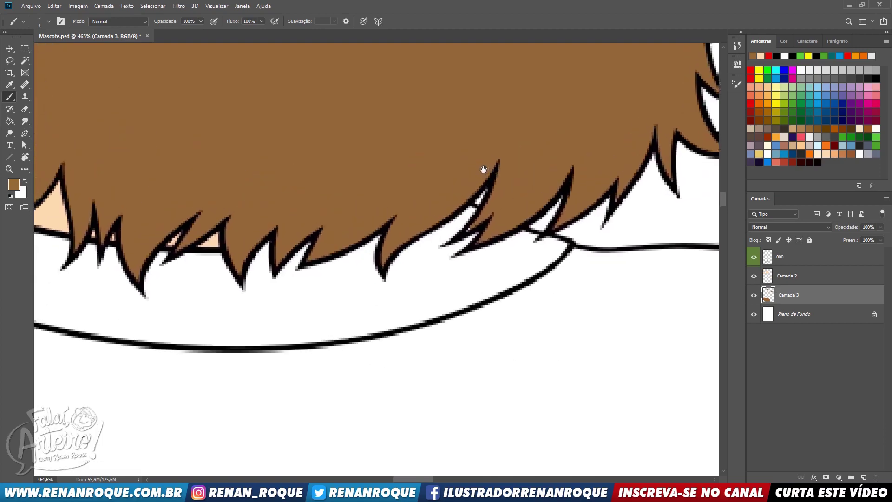
click(790, 258)
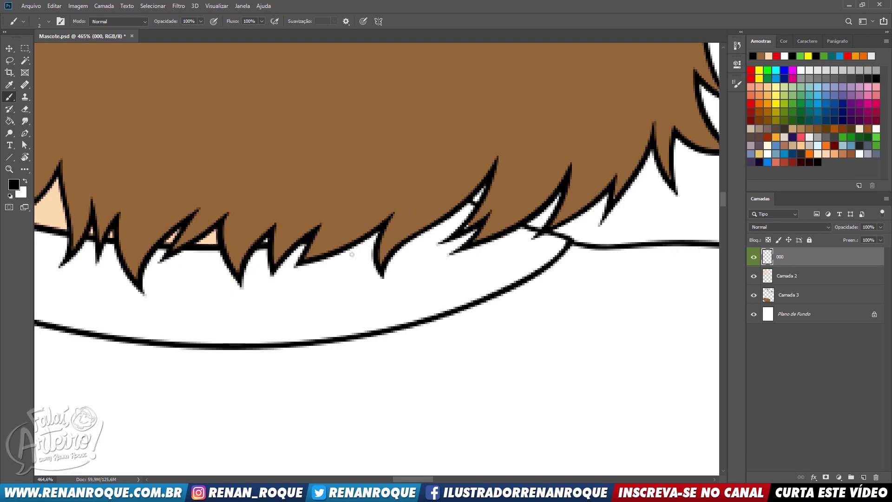
click(784, 278)
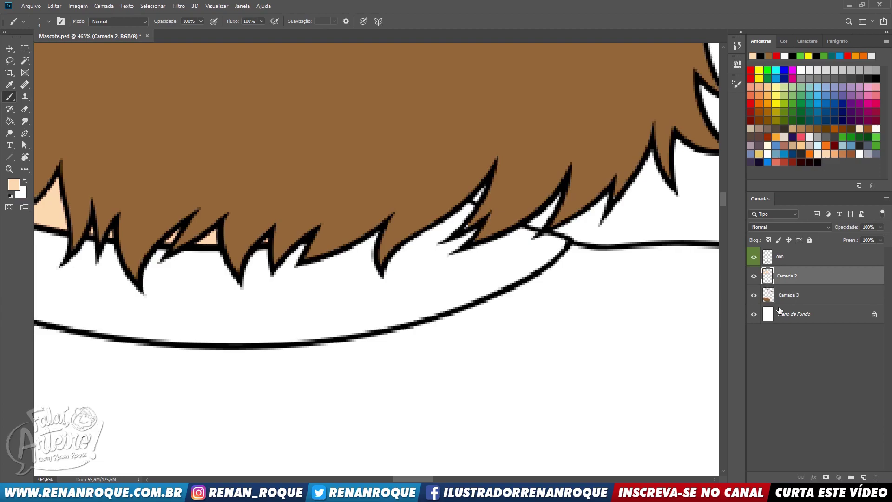
- Clean up the beard's lower tufts on Camada 3, alternately painting missing brown and erasing spill past the outlines
click(788, 295)
alt+click(514, 145)
key(e)
mouse_move(477, 237)
mouse_down()
mouse_move(464, 243)
mouse_move(481, 238)
mouse_move(506, 345)
mouse_move(494, 354)
mouse_up()
key(b)
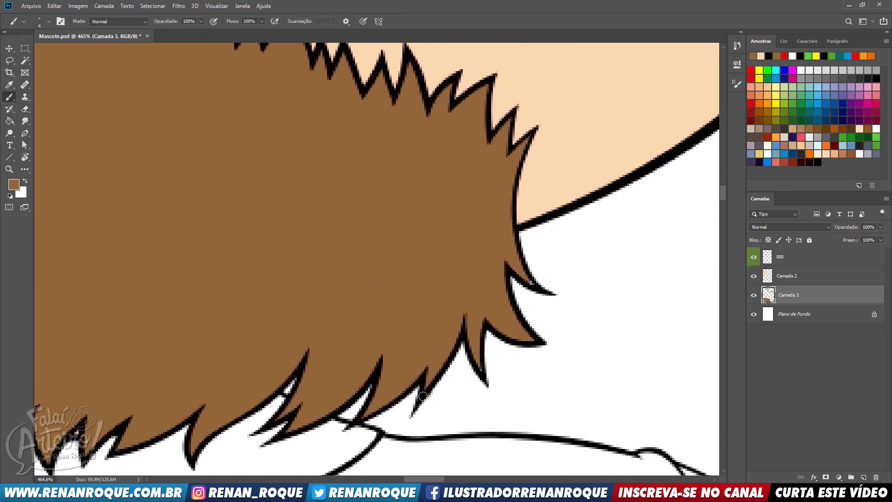
drag(438, 395, 423, 409)
key(b)
key(e)
drag(480, 362, 491, 380)
key(b)
key(e)
key(b)
drag(532, 333, 539, 339)
key(e)
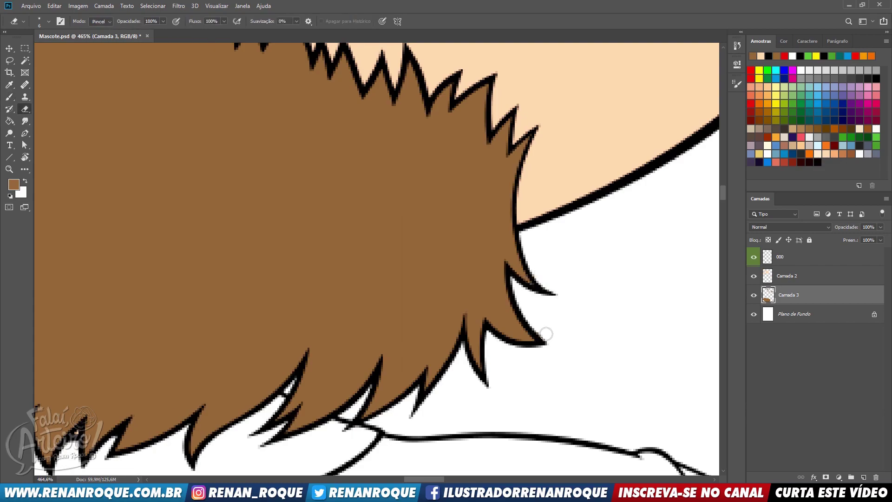
- Darken the brown beard and eyebrows on Camada 3 by adjusting the midtones with Levels
scroll(572, 300, down, 3)
scroll(302, 241, down, 9)
drag(348, 210, 388, 357)
key(ctrl+l)
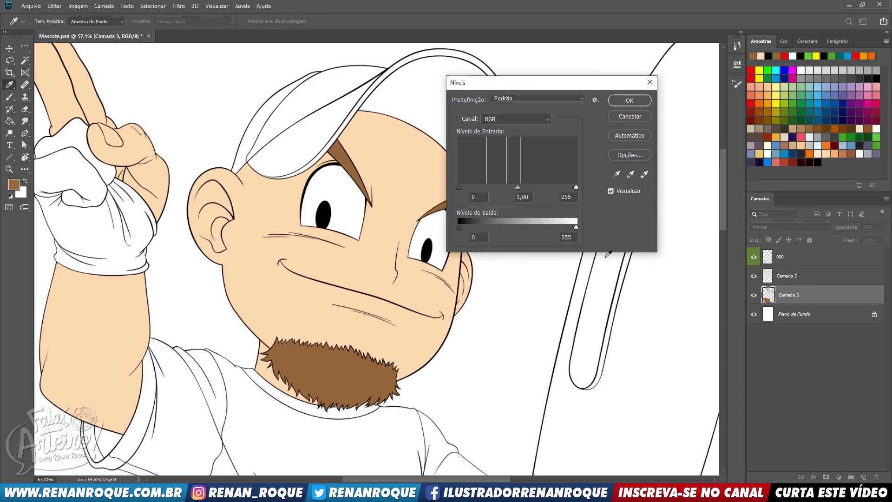
drag(517, 186, 522, 187)
key(Return)
- Add a new layer beneath Camada 3 and select the whites of both eyes with the Magic Wand on layer 000
drag(467, 250, 576, 199)
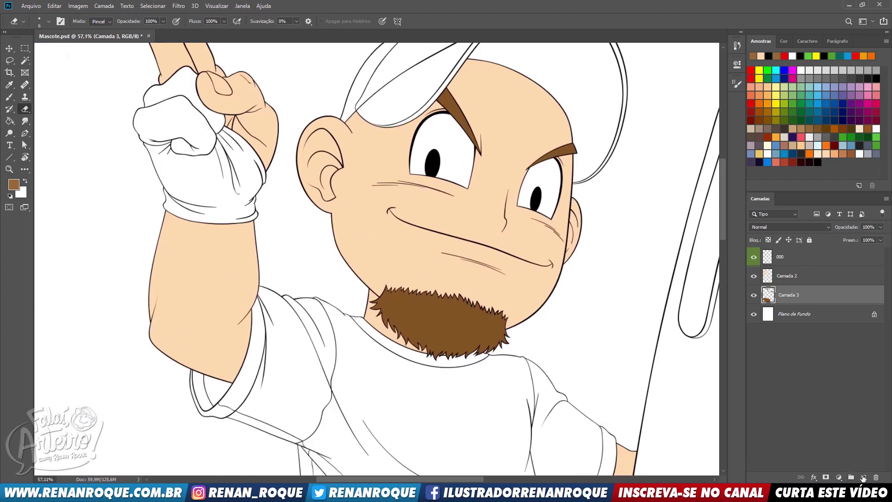
ctrl+click(864, 478)
scroll(466, 155, up, 6)
drag(333, 98, 290, 168)
click(25, 60)
click(790, 257)
click(418, 248)
click(579, 264)
- Expand the eye selection by 1 pixel
click(161, 6)
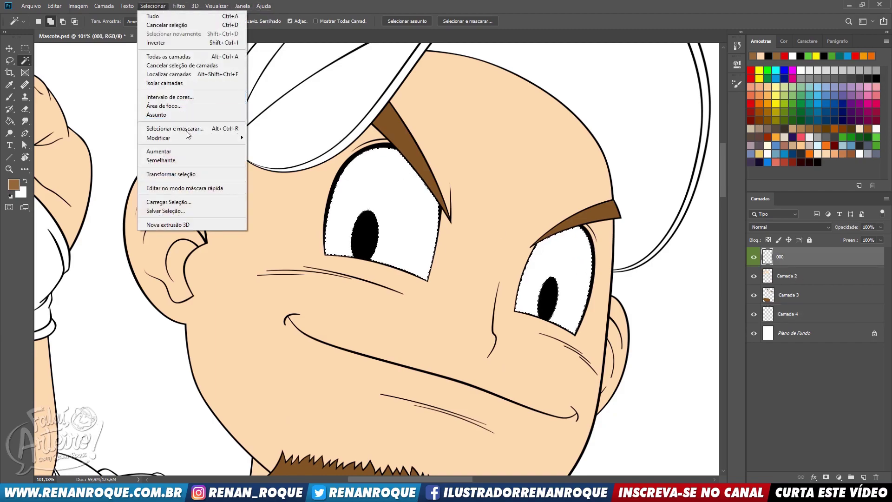
mouse_move(195, 137)
click(288, 156)
click(280, 137)
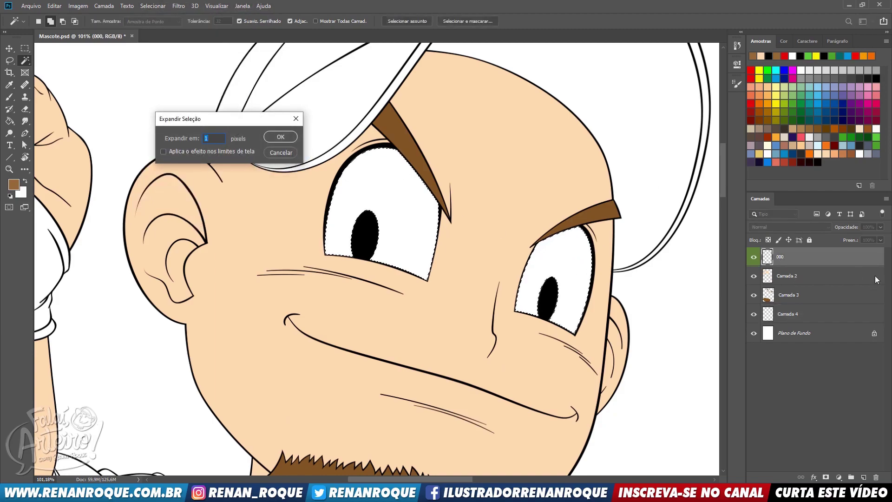
- Fill the selected eye areas with white on Camada 4 and clear the selection
click(790, 313)
click(802, 71)
key(g)
click(393, 242)
key(ctrl+d)
- Paint white behind both pupils on Camada 4, using a 70 px brush for one eye and 50 px for the other
scroll(393, 246, up, 5)
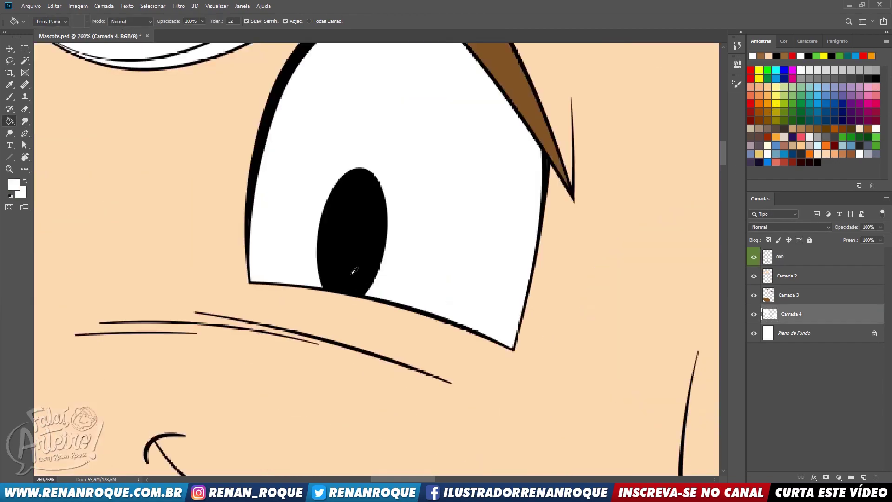
key(b)
key(bracketright)
key(bracketright)
key(bracketright)
key(bracketright)
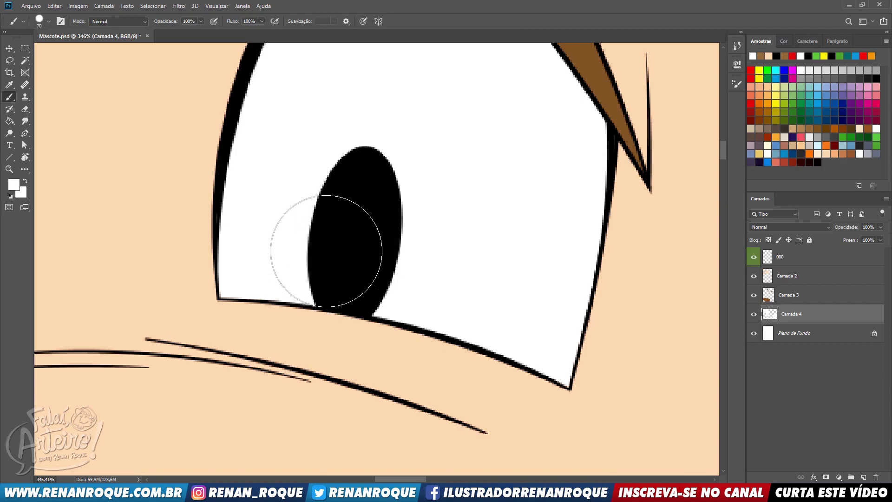
drag(416, 185, 195, 102)
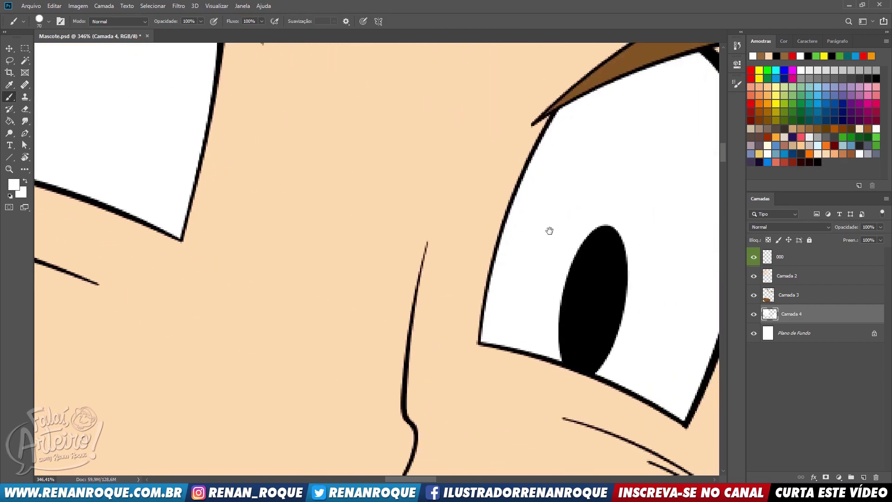
key(bracketleft)
key(bracketleft)
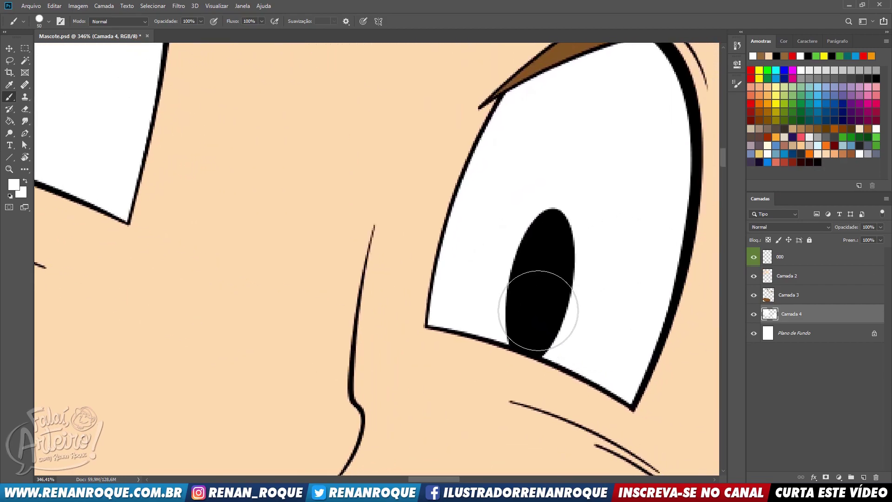
- Add a new layer directly above the background layer Plano de Fundo for the shirt colour
scroll(520, 242, down, 6)
drag(421, 258, 478, 258)
scroll(515, 219, down, 1)
drag(513, 208, 473, 63)
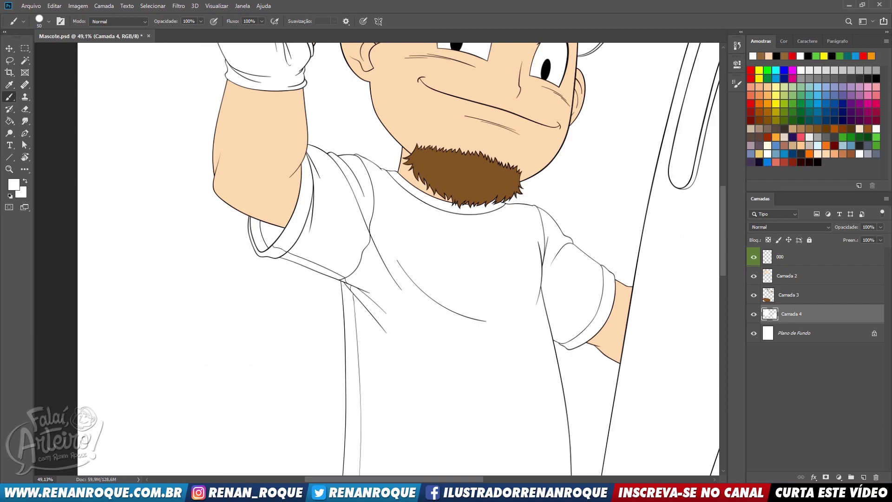
click(790, 333)
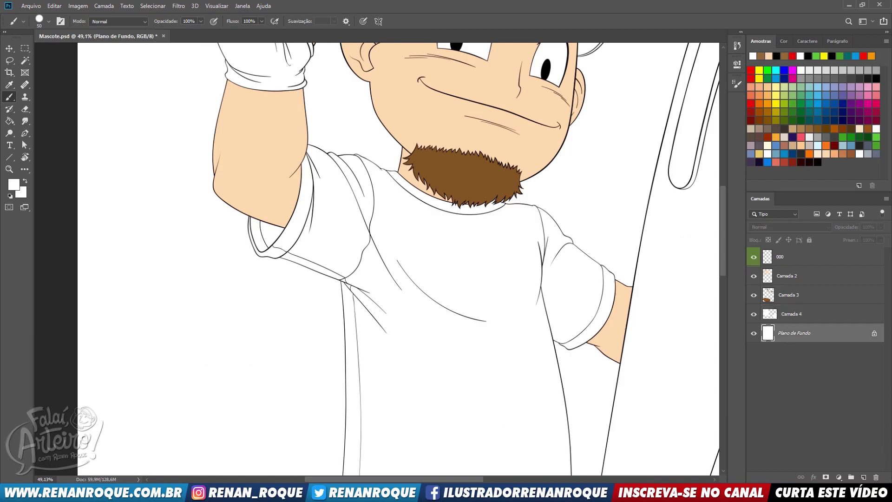
key(ctrl+shift+alt+n)
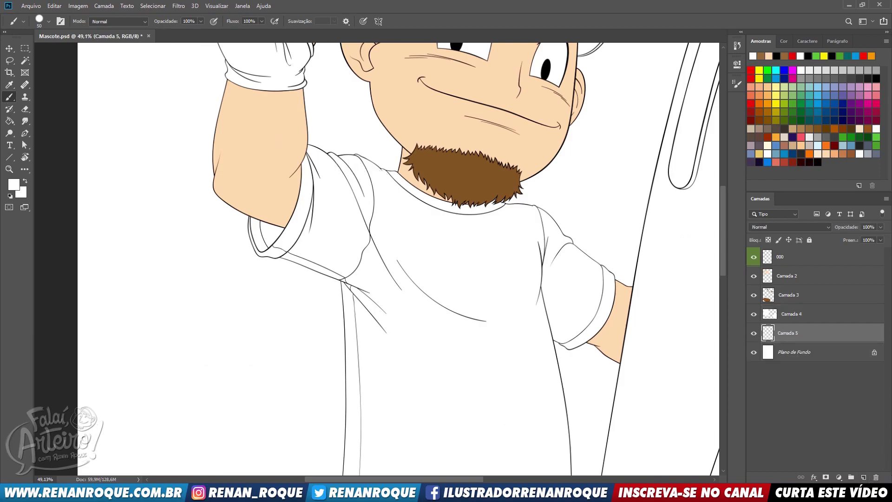
- Select the T-shirt's body, sleeves, cuffs, hem and collar with the Magic Wand on line art layer 000
click(25, 64)
click(785, 260)
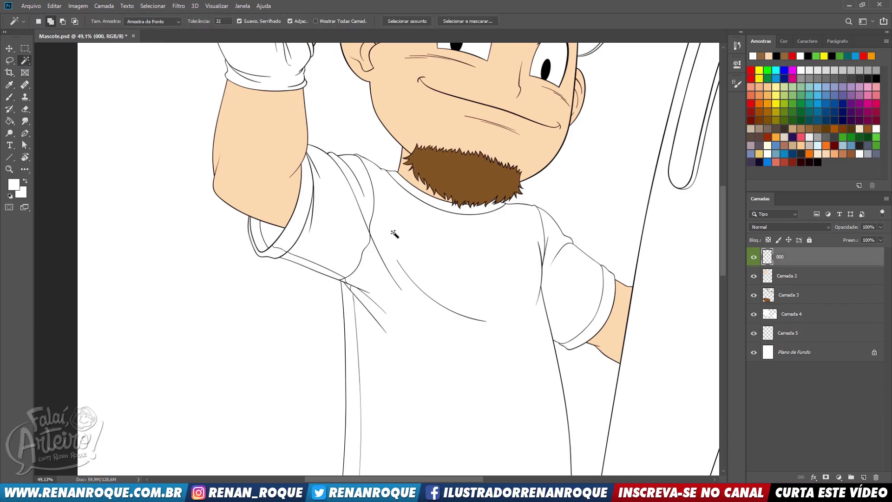
scroll(320, 216, up, 5)
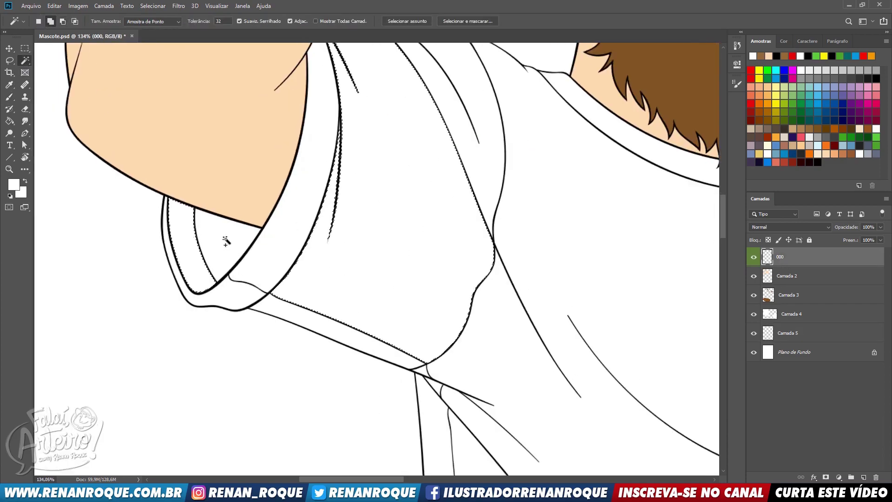
click(250, 277)
click(284, 306)
drag(542, 318, 411, 145)
click(307, 217)
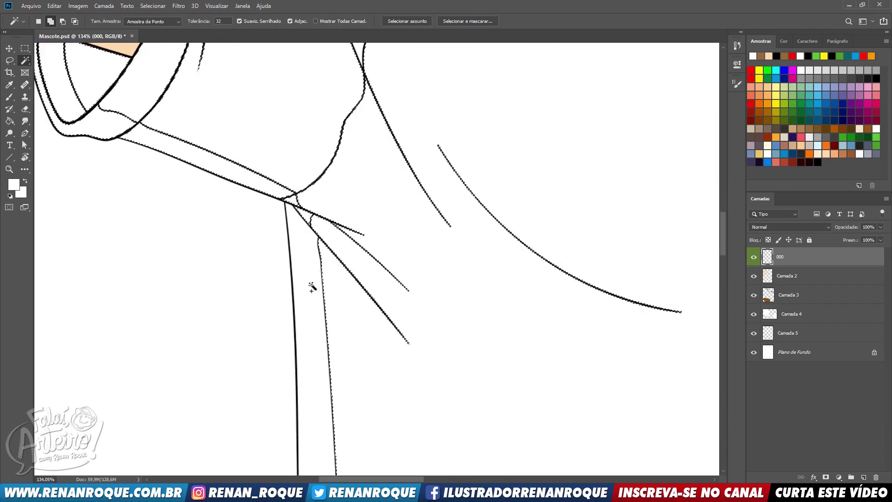
drag(466, 308, 405, 83)
scroll(462, 125, down, 10)
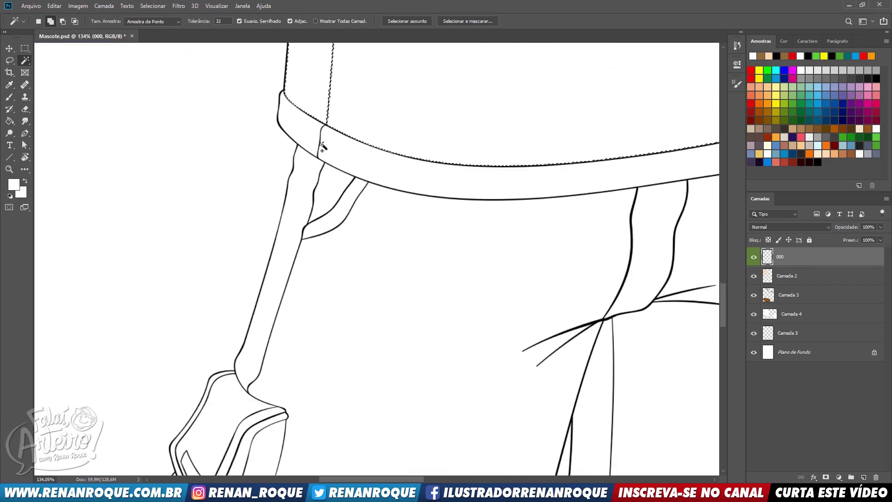
scroll(322, 148, up, 10)
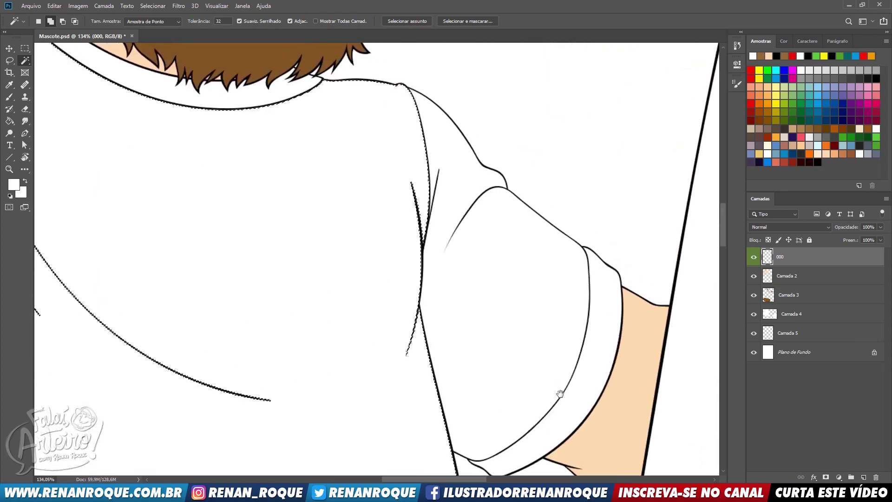
scroll(474, 369, up, 5)
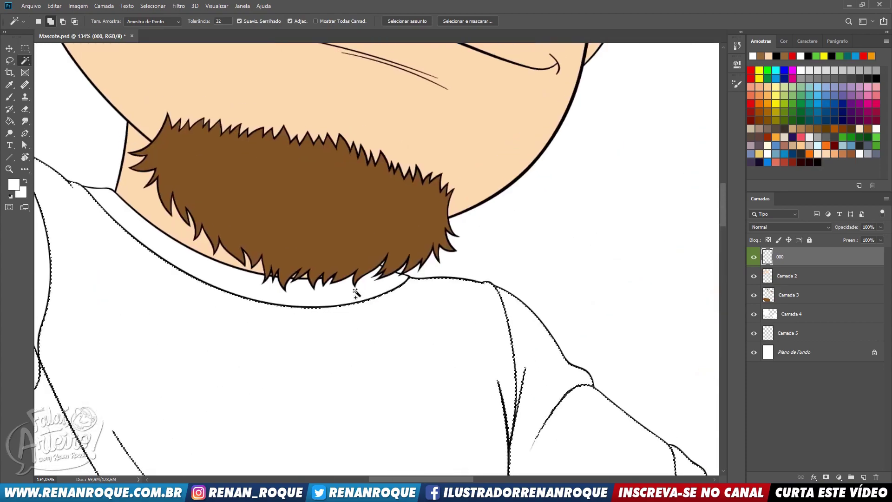
- Expand the T-shirt selection outward into its outlines
click(157, 5)
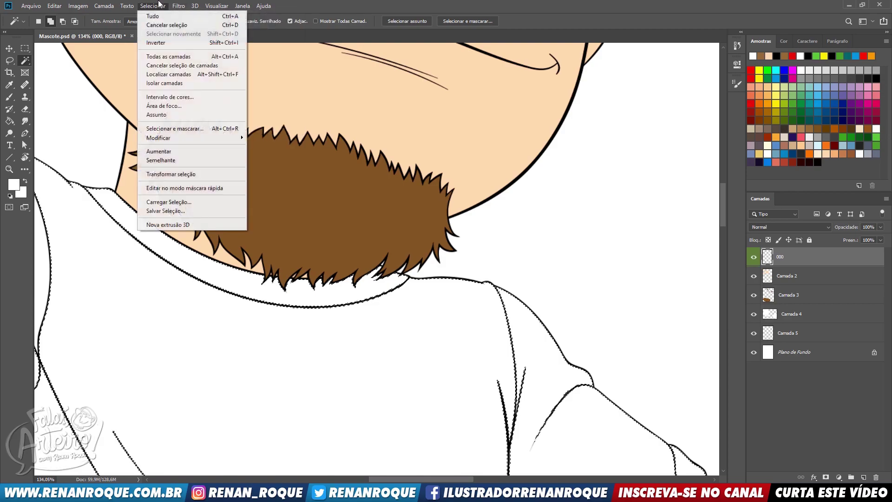
mouse_move(186, 138)
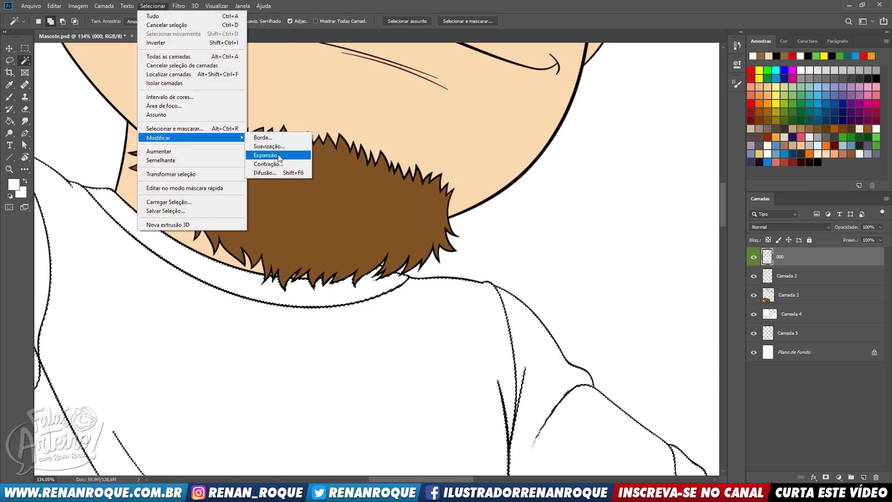
click(266, 156)
key(Return)
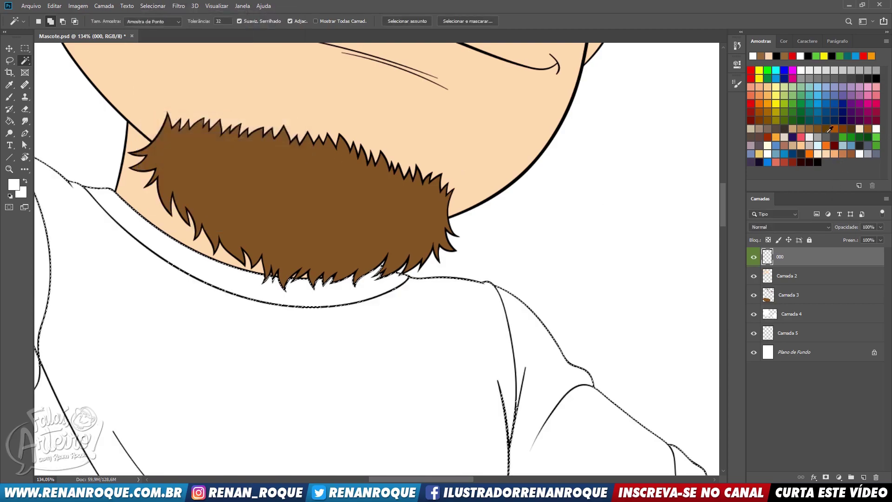
- Fill the selected T-shirt with dark indigo on Camada 5 and clear the selection
click(842, 106)
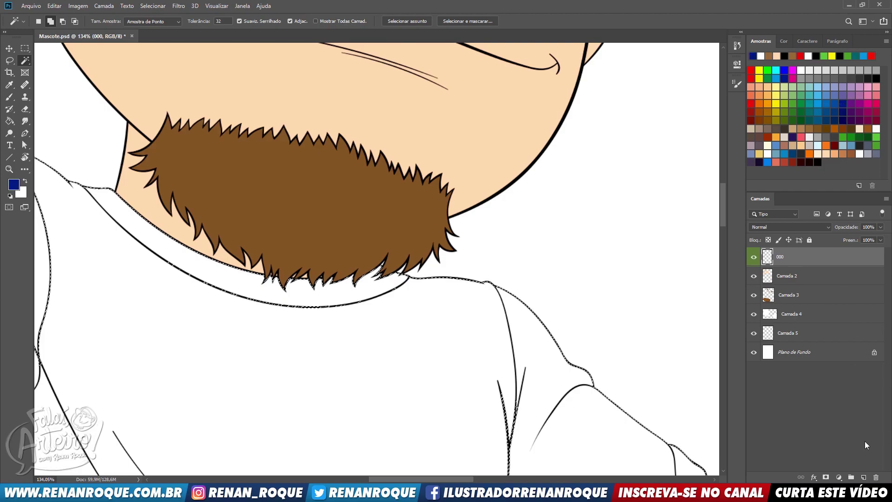
click(800, 333)
click(793, 137)
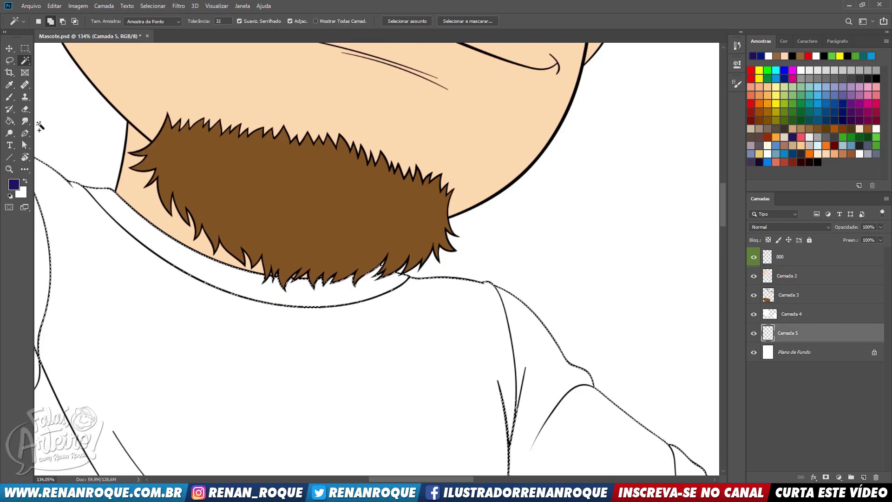
click(10, 122)
click(209, 277)
key(ctrl+d)
- Paint the unfilled white fold between the shirt's shoulder and sleeve dark indigo with the Brush on Camada 5
scroll(254, 293, down, 5)
drag(475, 211, 540, 190)
mouse_move(349, 274)
mouse_down()
mouse_move(500, 311)
mouse_move(475, 291)
mouse_up()
scroll(310, 241, up, 7)
key(b)
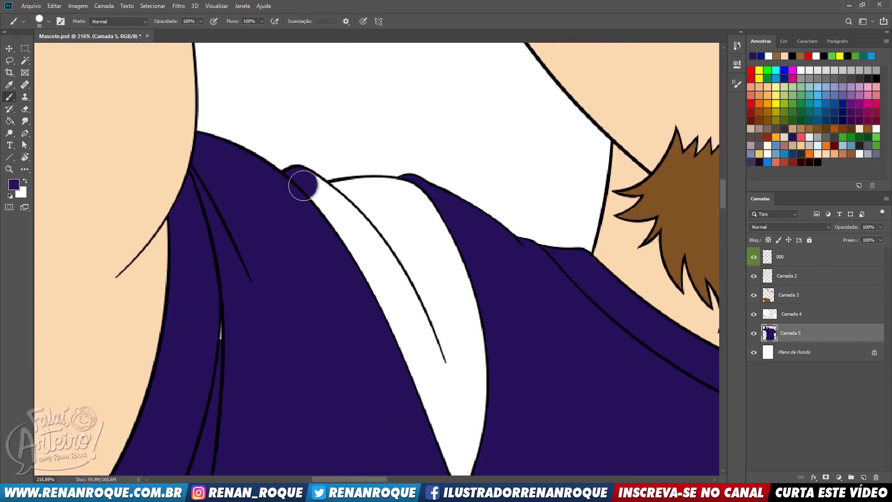
mouse_move(309, 187)
mouse_down()
mouse_move(347, 223)
mouse_move(347, 197)
mouse_move(334, 198)
mouse_move(408, 193)
mouse_move(380, 258)
mouse_up()
key(bracketright)
key(bracketright)
key(bracketright)
drag(416, 207, 432, 221)
mouse_move(345, 228)
mouse_down()
mouse_move(448, 403)
mouse_move(457, 395)
mouse_up()
drag(457, 319, 456, 194)
drag(418, 133, 456, 325)
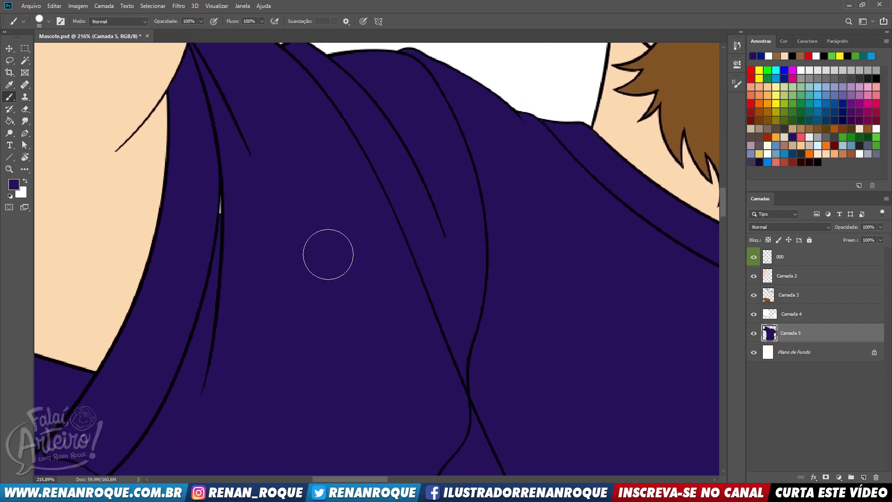
- Touch up the small gaps in the raised arm's sleeve folds and around the armpit with dark indigo
mouse_move(220, 99)
mouse_down()
mouse_move(243, 229)
mouse_move(450, 54)
mouse_up()
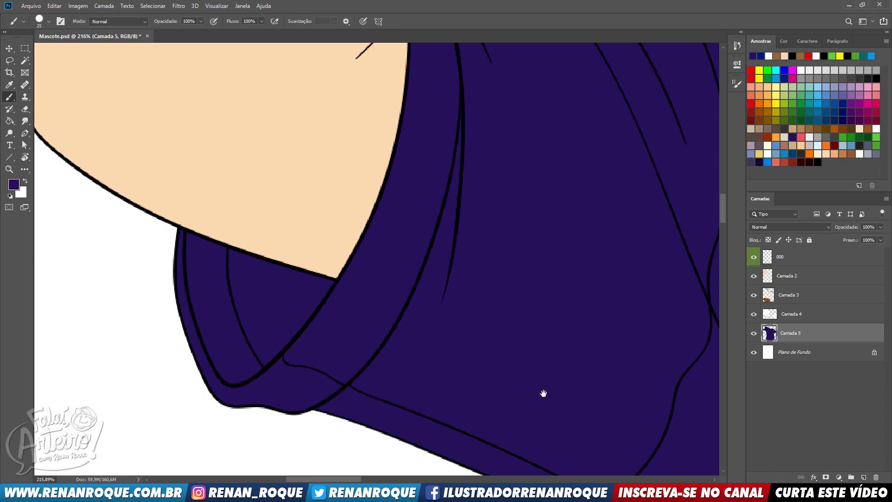
drag(544, 394, 289, 103)
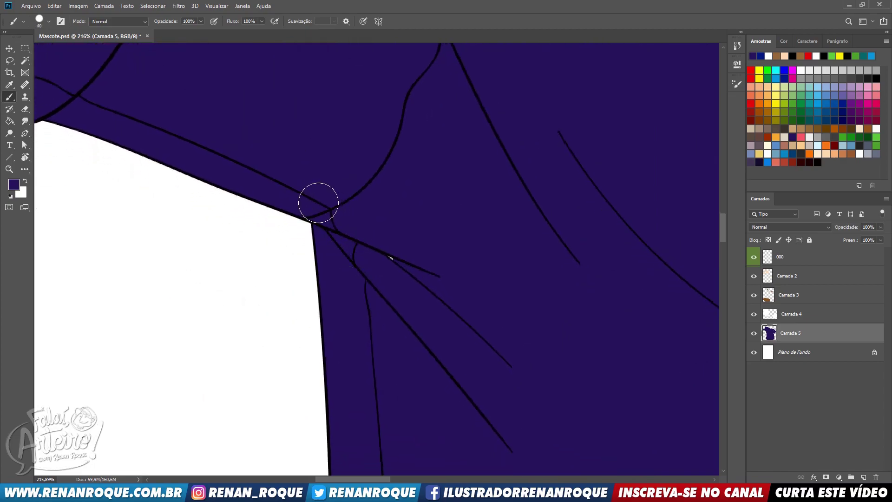
drag(548, 233, 485, 418)
key(bracketright)
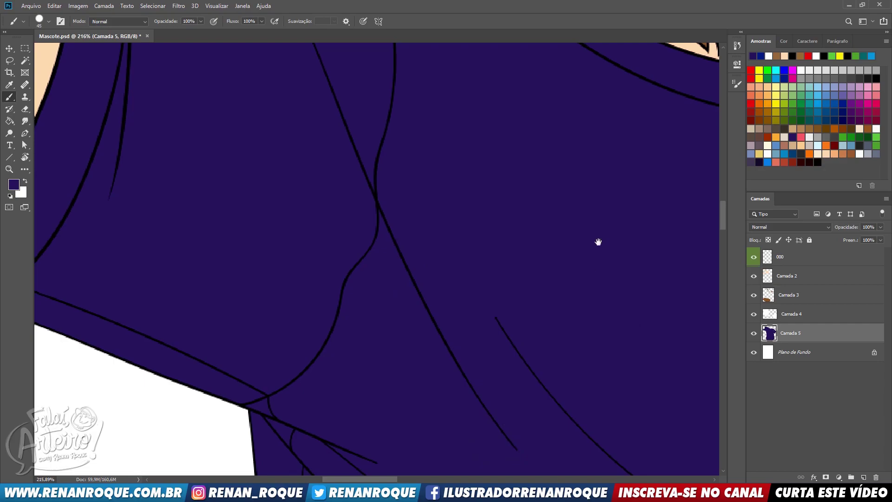
- Cover the unfilled spots at the collar beneath the beard and across the opposite sleeve with dark indigo
drag(598, 243, 393, 403)
drag(623, 274, 471, 348)
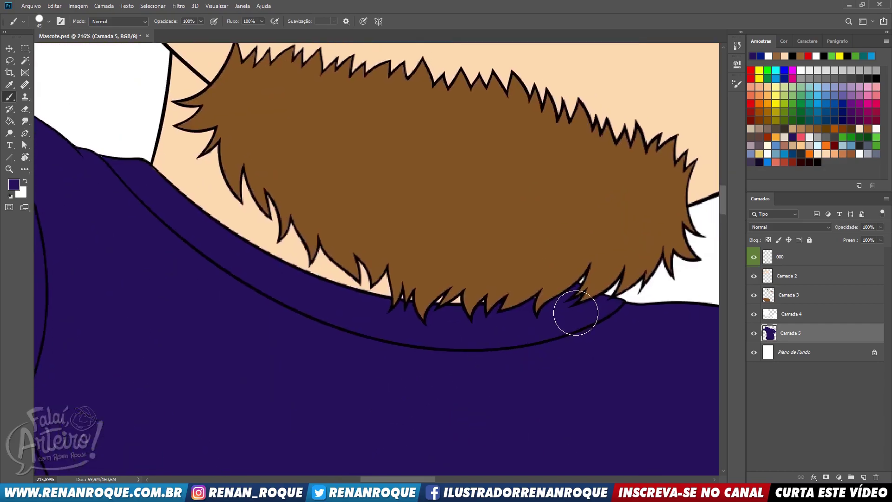
drag(616, 425, 345, 306)
drag(661, 432, 493, 302)
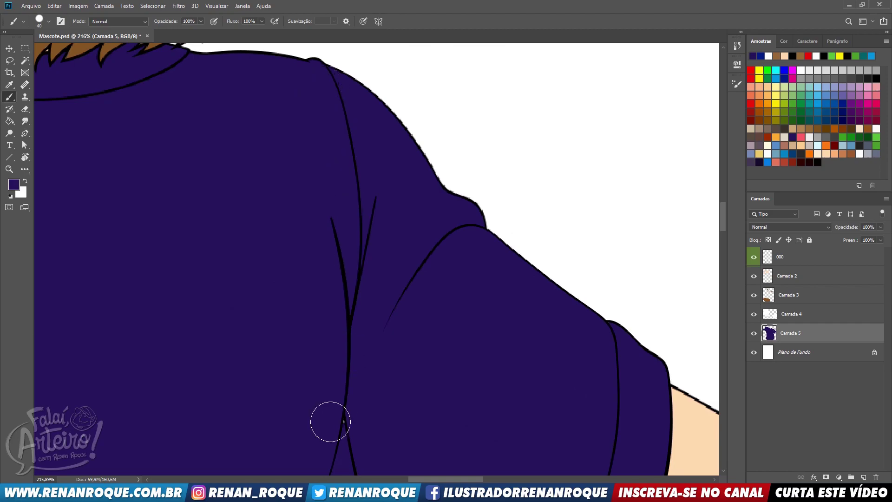
drag(424, 290, 444, 119)
drag(532, 175, 483, 83)
drag(581, 105, 562, 122)
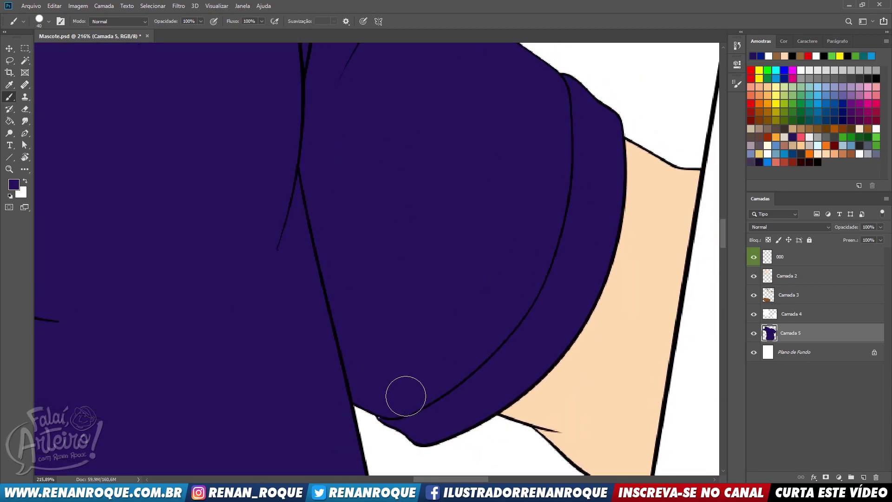
mouse_move(478, 292)
mouse_down()
mouse_move(560, 174)
mouse_move(503, 116)
mouse_up()
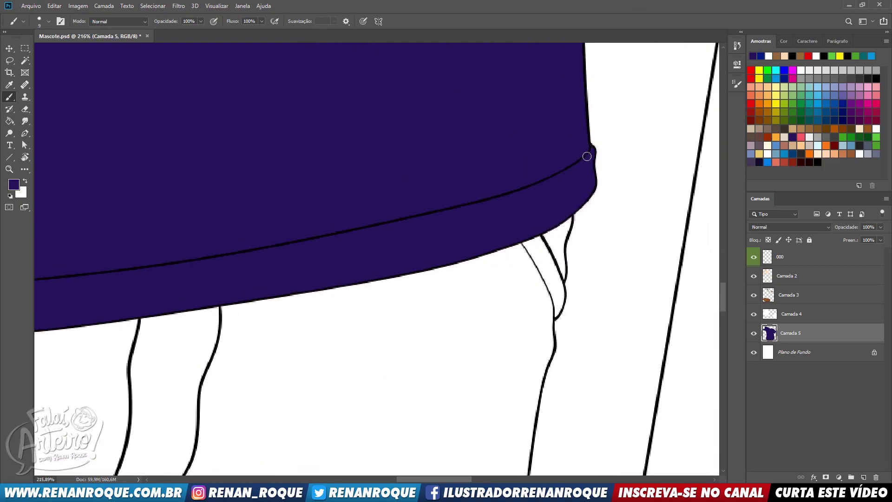
- Fill the leftover gaps along the T-shirt's hem and lower corners with dark indigo brush strokes
drag(401, 213, 650, 222)
mouse_move(403, 234)
mouse_down()
mouse_move(491, 251)
mouse_move(465, 381)
mouse_up()
key(bracketright)
drag(516, 344, 489, 408)
scroll(485, 407, down, 8)
mouse_move(481, 321)
mouse_down()
mouse_move(369, 257)
mouse_move(362, 367)
mouse_move(363, 336)
mouse_move(365, 349)
mouse_up()
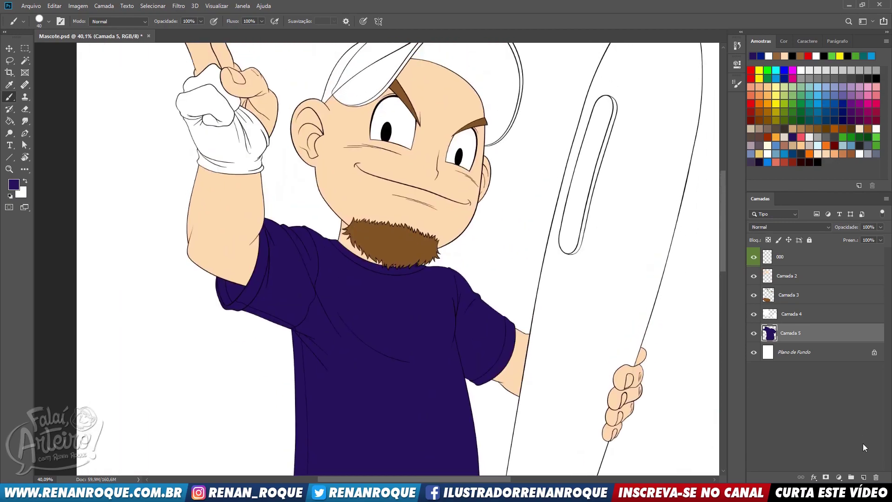
- Add a new layer beneath Camada 5 and select the cap's crown, brim and edge areas with the Magic Wand on layer 000
ctrl+click(864, 477)
drag(396, 211, 410, 319)
drag(144, 112, 144, 150)
click(25, 61)
scroll(314, 197, up, 8)
click(796, 263)
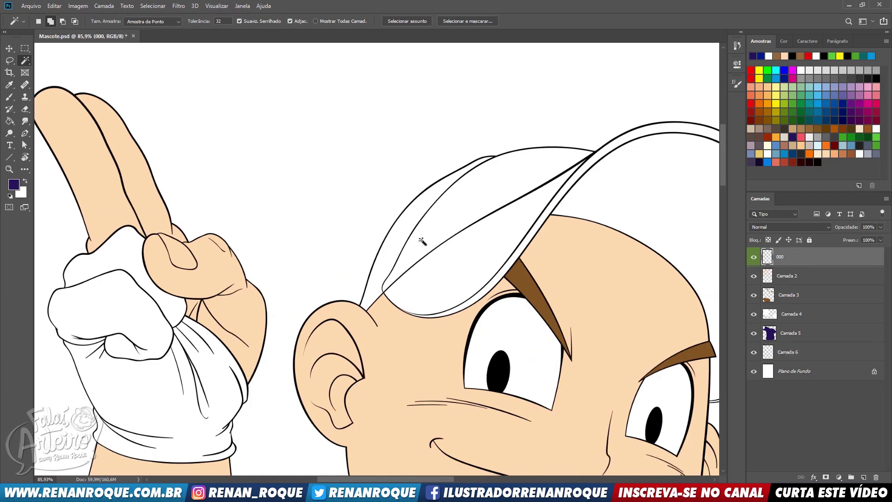
drag(522, 183, 395, 141)
- Expand the cap selection outward into its outlines
click(178, 5)
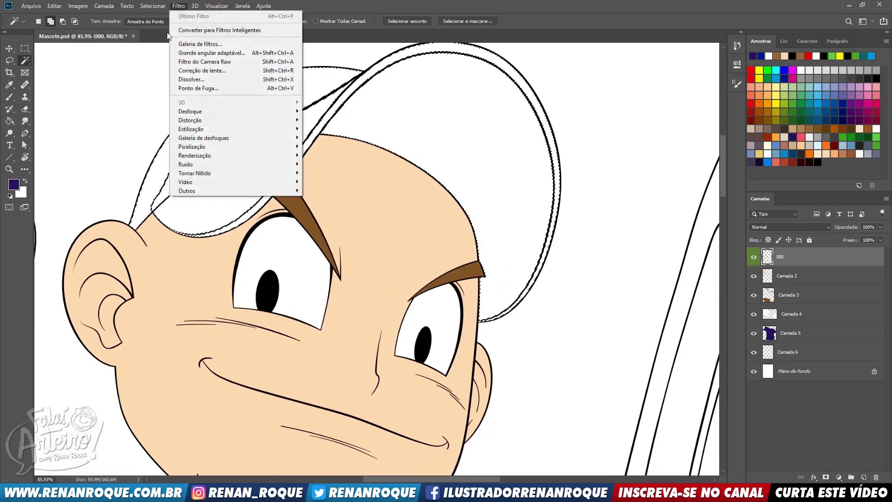
click(157, 5)
mouse_move(198, 139)
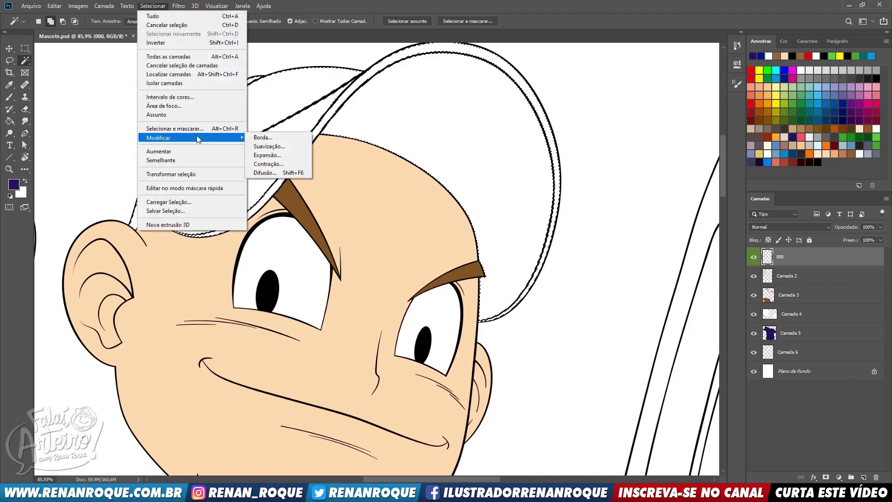
click(267, 156)
click(279, 139)
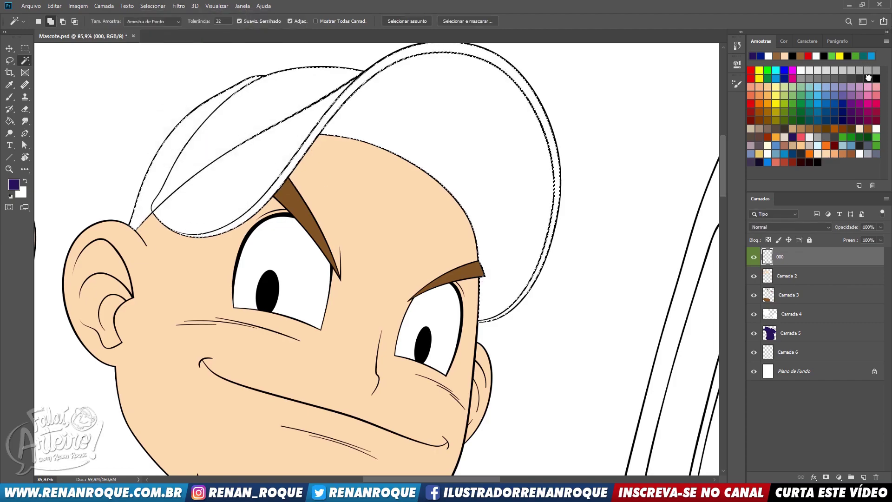
- Fill the selected cap with very dark grey on Camada 6 using the Paint Bucket and clear the selection
click(868, 78)
click(790, 352)
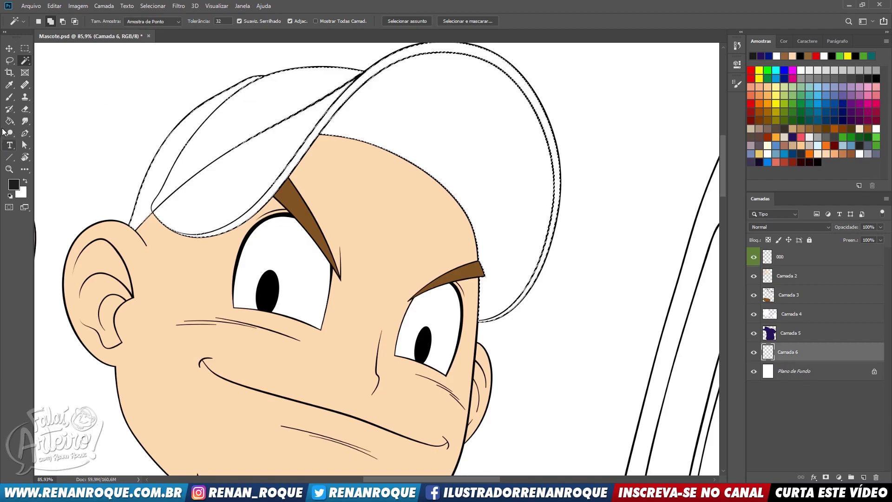
click(9, 120)
click(157, 175)
key(ctrl+d)
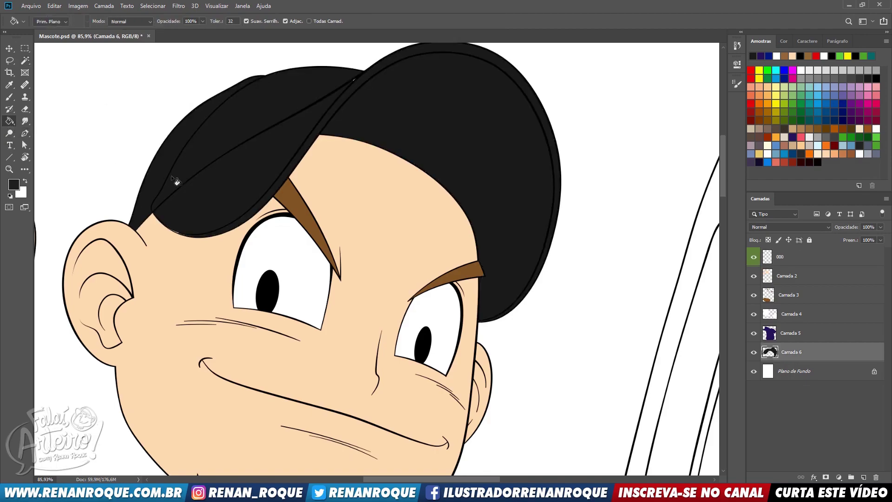
- Try pure black for the cap by restoring the selection, deleting its fill and refilling it on Camada 6
click(878, 78)
key(ctrl+shift+d)
key(Delete)
click(454, 199)
key(ctrl+d)
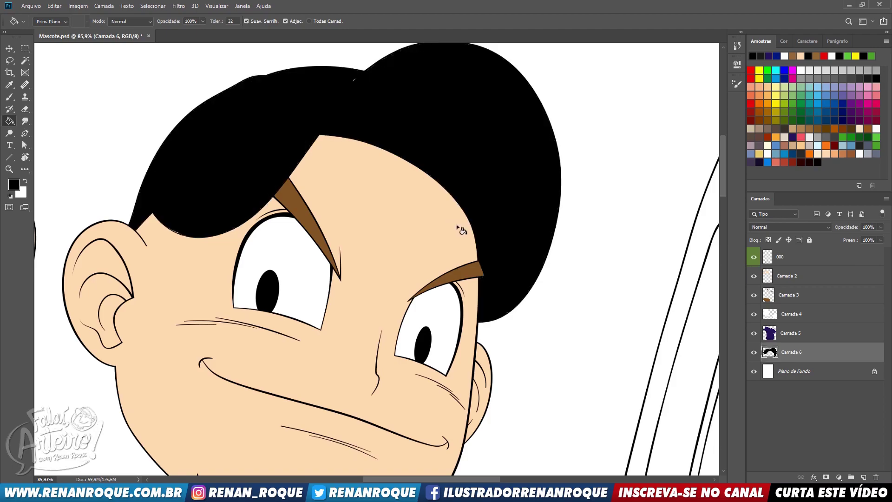
- Restore the cap selection, replace its black fill with very dark grey and clear the selection
key(ctrl+shift+d)
key(Delete)
click(859, 79)
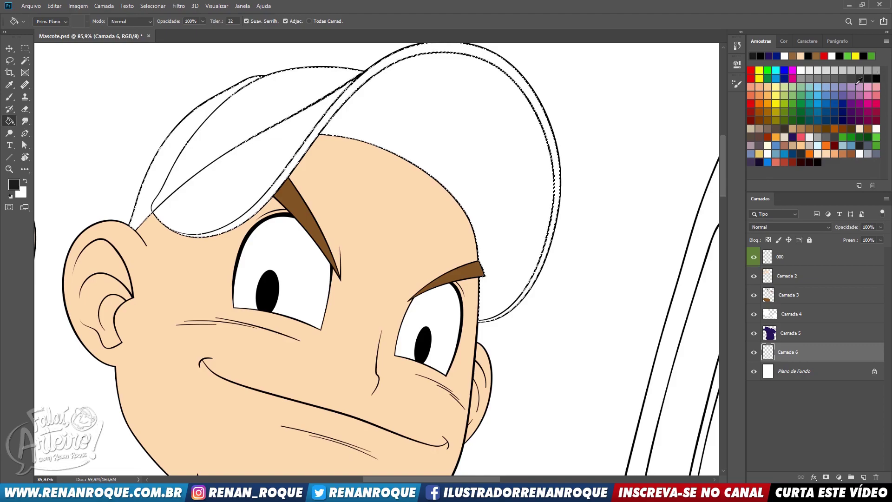
click(453, 166)
key(ctrl+d)
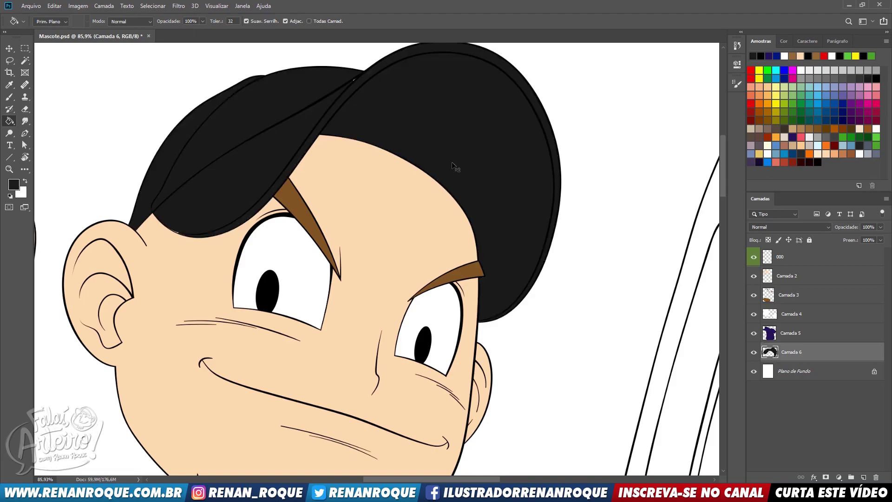
- Brush very dark grey over the thin white gap along the cap's lower edge above the forehead on Camada 6
scroll(291, 149, up, 5)
key(b)
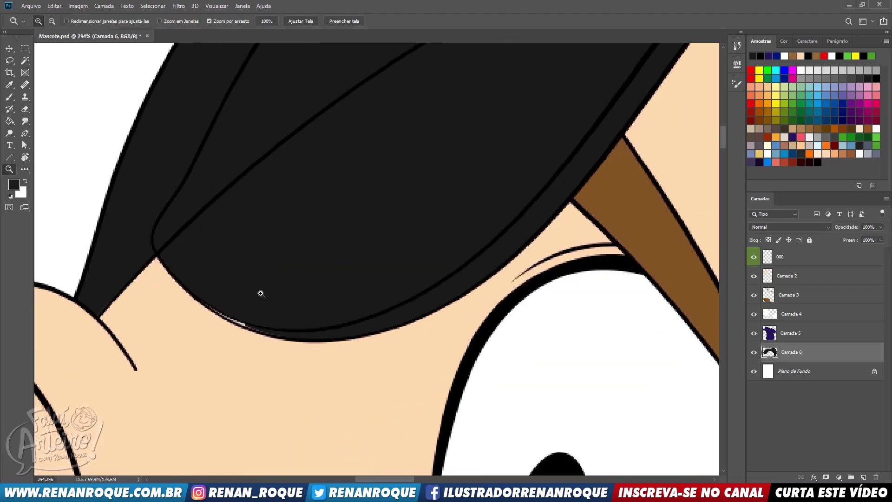
key(bracketleft)
drag(200, 279, 231, 307)
mouse_move(195, 281)
mouse_down()
mouse_move(233, 307)
mouse_move(308, 326)
mouse_move(254, 314)
mouse_move(184, 268)
mouse_up()
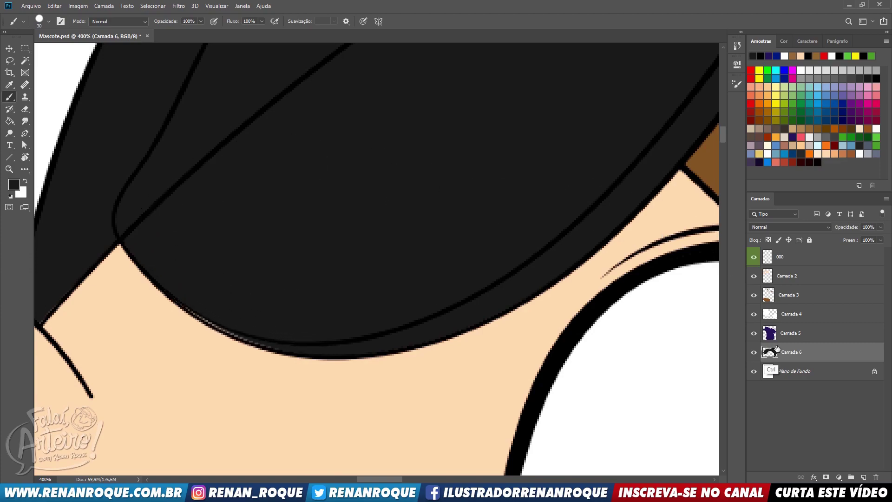
- Make Camada 2 active and brush very dark grey over the remaining gaps along the cap's seams and edges
click(788, 276)
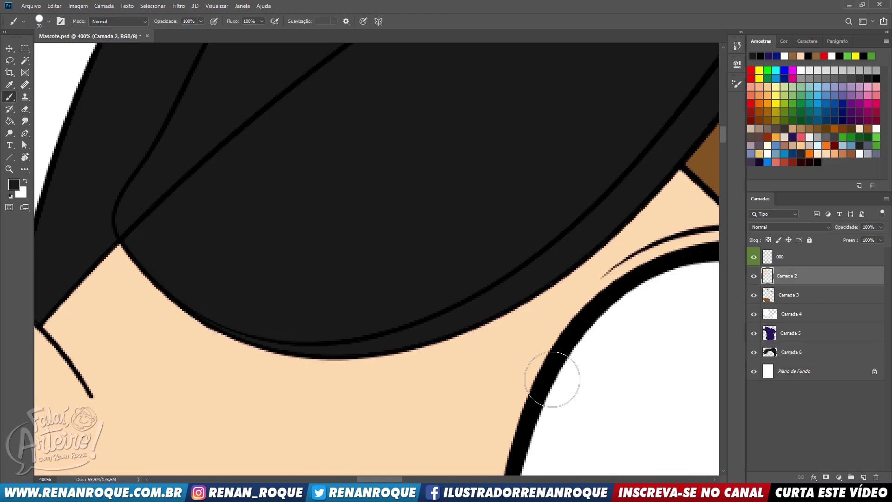
ctrl+click(769, 352)
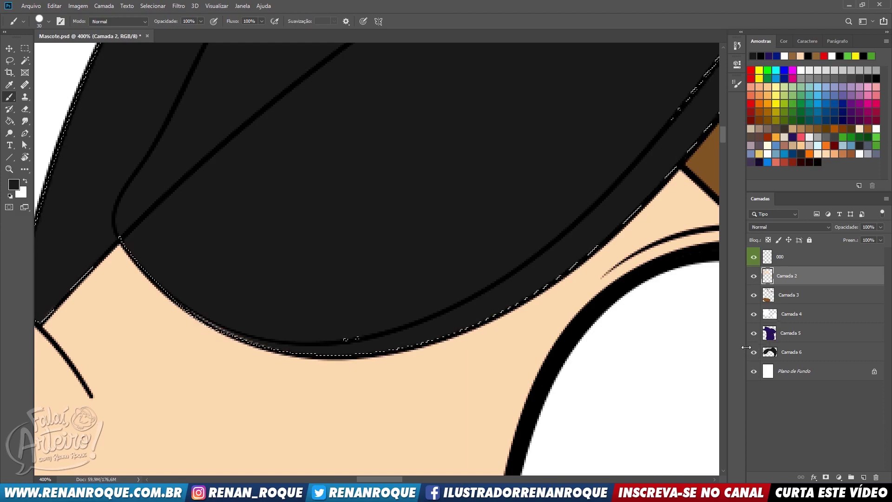
key(ctrl+d)
drag(579, 266, 484, 293)
drag(483, 293, 247, 339)
drag(497, 168, 302, 323)
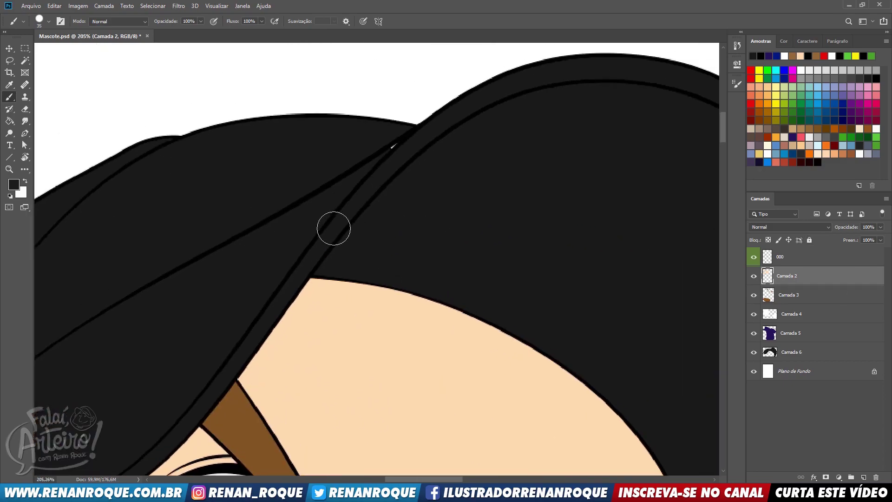
drag(458, 205, 663, 84)
drag(277, 249, 372, 239)
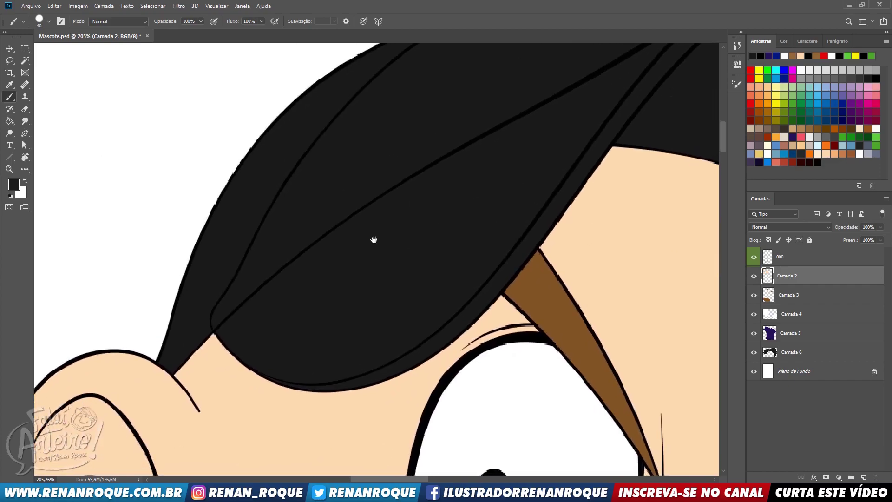
drag(462, 191, 140, 212)
scroll(528, 100, down, 5)
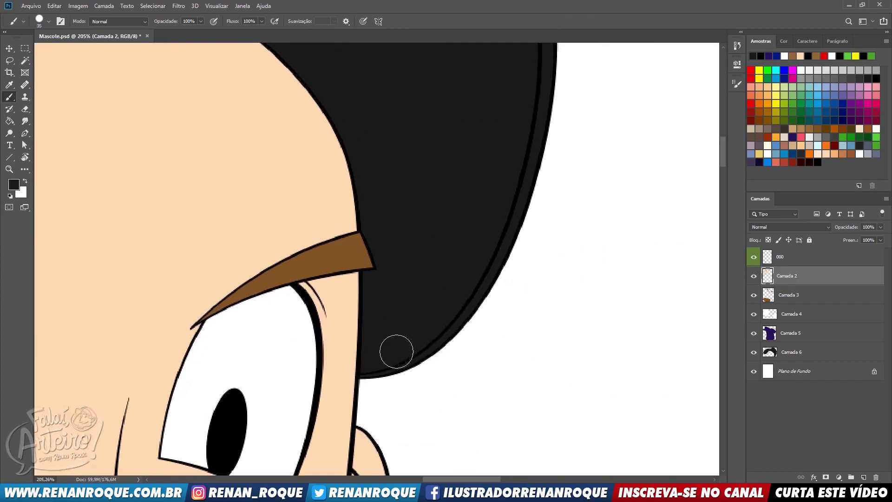
- Hide the cap layer Camada 6 to check for cap strokes painted on the wrong layer
mouse_move(430, 266)
mouse_down()
mouse_move(404, 440)
mouse_move(579, 82)
mouse_up()
key(z)
drag(283, 326, 300, 237)
drag(370, 207, 213, 200)
scroll(405, 190, down, 2)
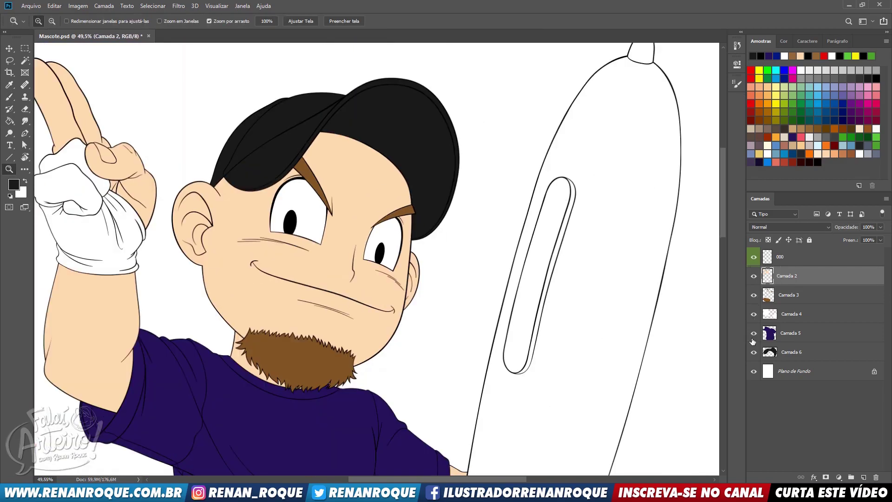
click(755, 353)
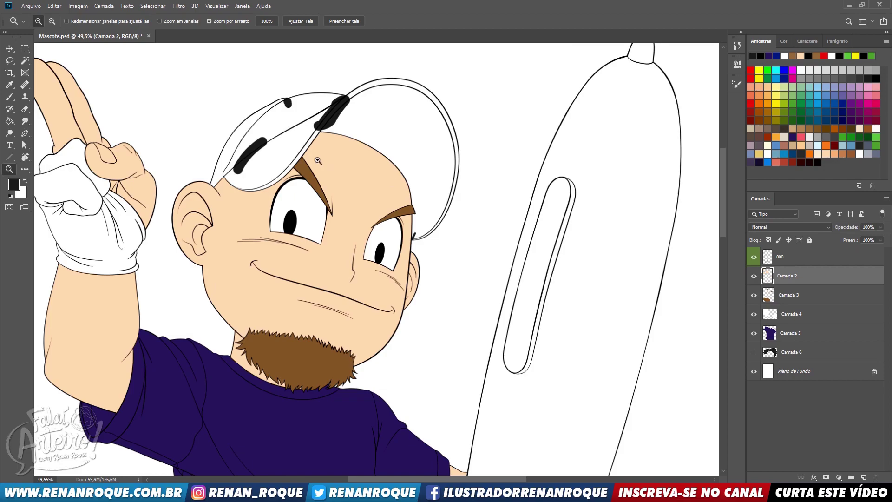
- Lasso the stray dark cap strokes on Camada 2, keeping the forehead out of the selection, and put them on a new layer
scroll(279, 149, up, 2)
click(10, 60)
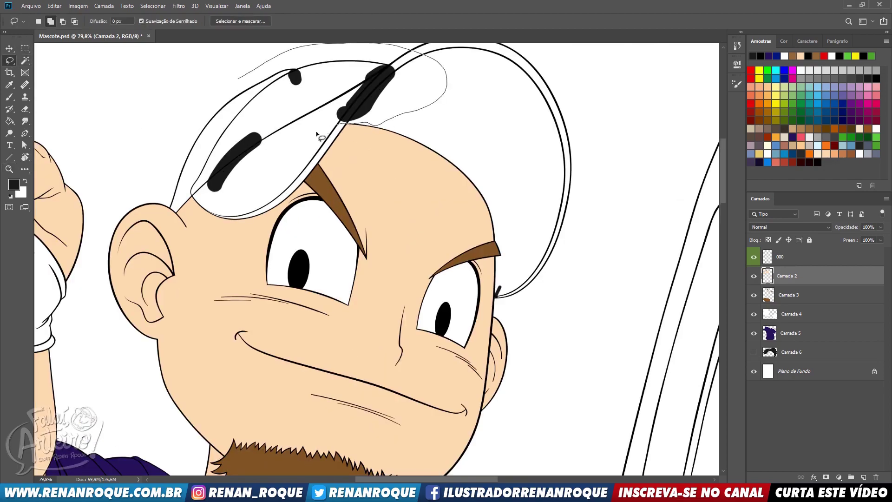
drag(218, 96, 219, 97)
scroll(369, 136, up, 5)
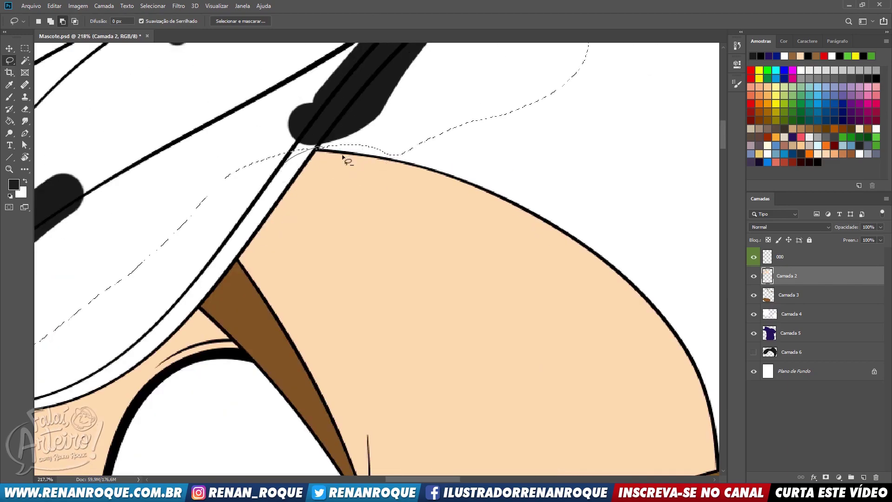
scroll(344, 160, down, 5)
key(ctrl+j)
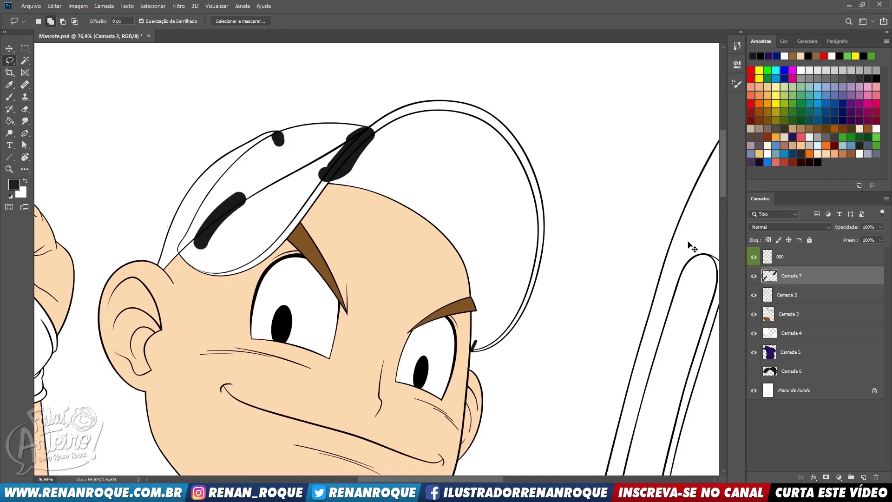
- Show Camada 6 again, place the stray-stroke layer directly above it and merge the two cap layers
click(753, 372)
drag(790, 275, 794, 373)
shift+click(794, 371)
key(ctrl+e)
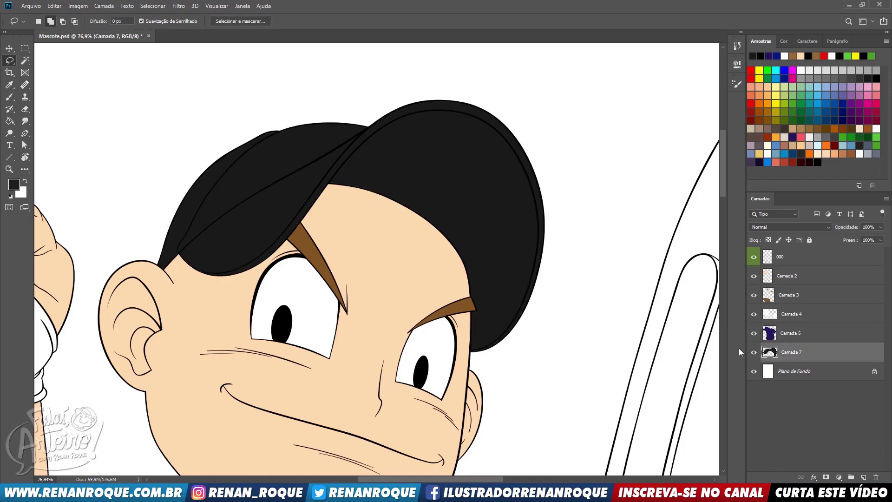
- Touch up the skin colour on Camada 2 where the larger eye's outline meets the eyebrow, using the Brush and Eraser
scroll(357, 340, up, 5)
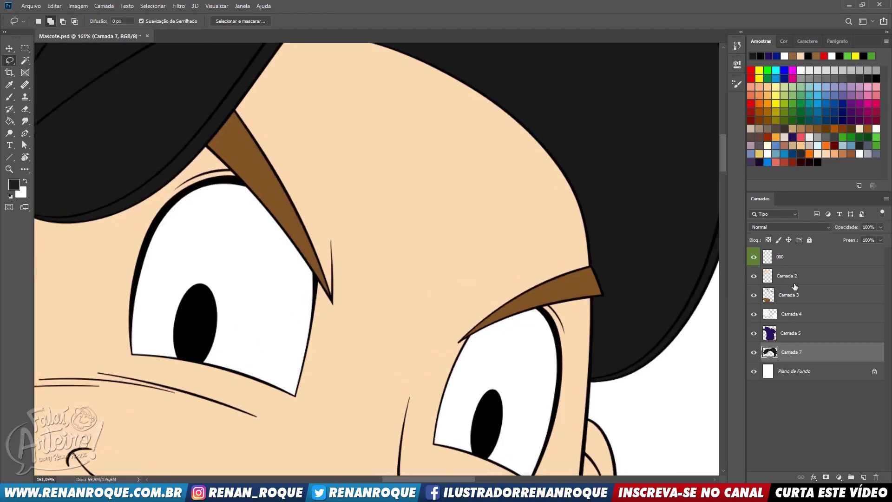
click(794, 279)
scroll(481, 357, up, 7)
key(b)
mouse_move(508, 318)
mouse_down()
mouse_move(480, 332)
mouse_move(492, 353)
mouse_move(508, 312)
mouse_move(496, 328)
mouse_up()
key(e)
mouse_move(498, 384)
mouse_down()
mouse_move(423, 308)
mouse_move(504, 339)
mouse_up()
key(b)
key(e)
- Touch up the line art on layer 000 with a black brush where the larger eye's outline meets the eyebrow
click(790, 257)
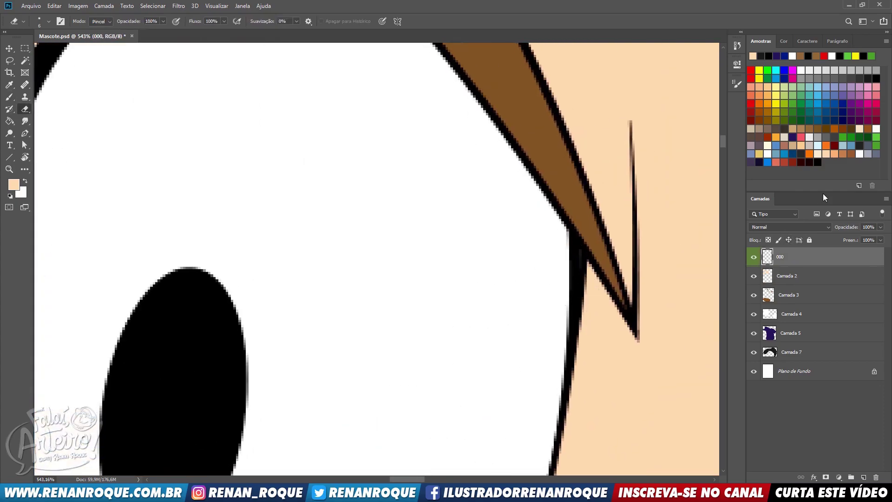
click(877, 74)
key(b)
drag(582, 261, 581, 264)
key(ctrl+z)
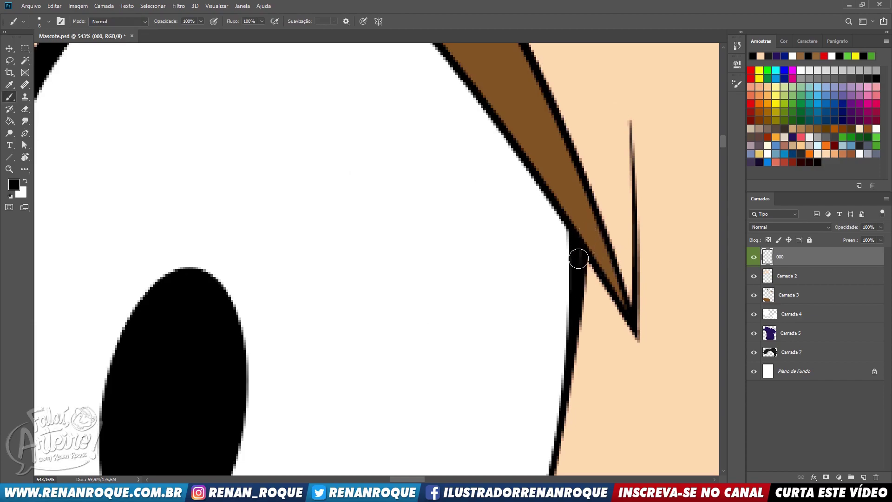
drag(565, 302, 674, 447)
drag(469, 70, 615, 229)
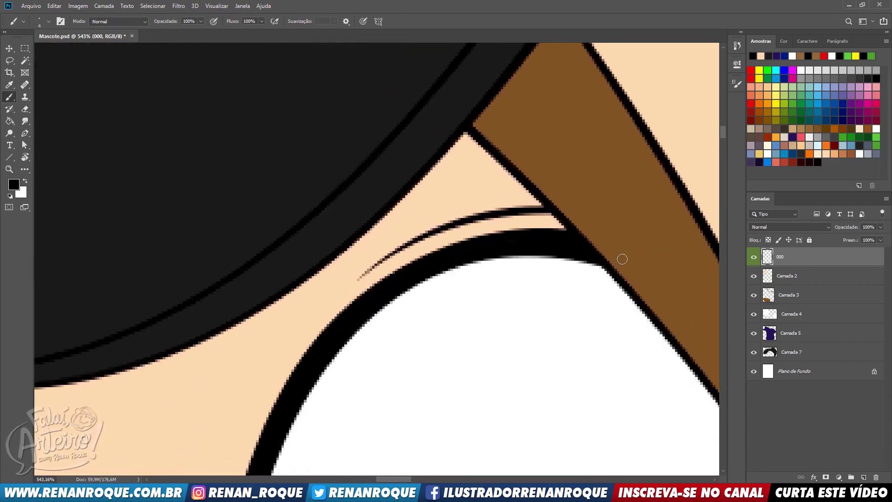
alt+click(621, 257)
alt+click(618, 253)
alt+click(619, 254)
mouse_move(511, 321)
mouse_down()
mouse_move(454, 358)
mouse_move(265, 140)
mouse_up()
drag(359, 365, 342, 360)
drag(372, 320, 559, 334)
- Lighten the dark grey cap on Camada 7 by raising its midtones with Levels
click(810, 353)
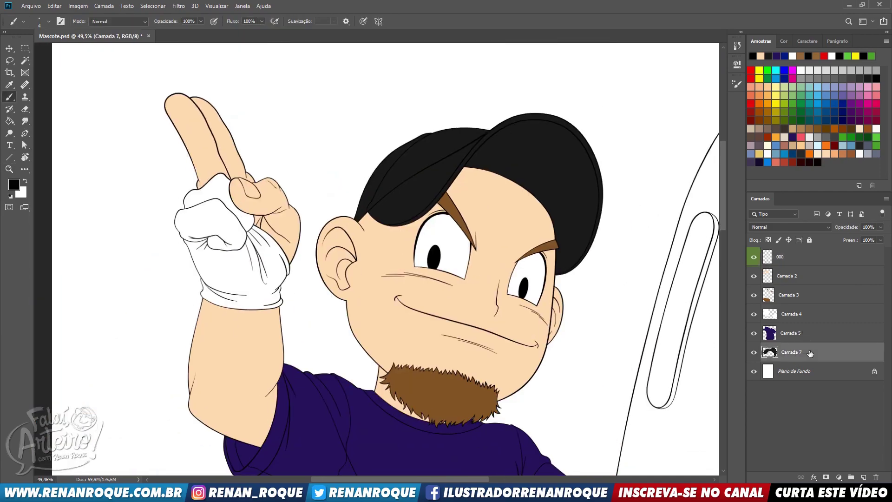
key(ctrl+l)
drag(517, 186, 509, 185)
key(Return)
- Brighten the T-shirt on Camada 5 with Levels, setting the midtone input level to 1.08
mouse_move(559, 367)
mouse_down()
mouse_move(596, 202)
mouse_move(576, 261)
mouse_up()
click(797, 334)
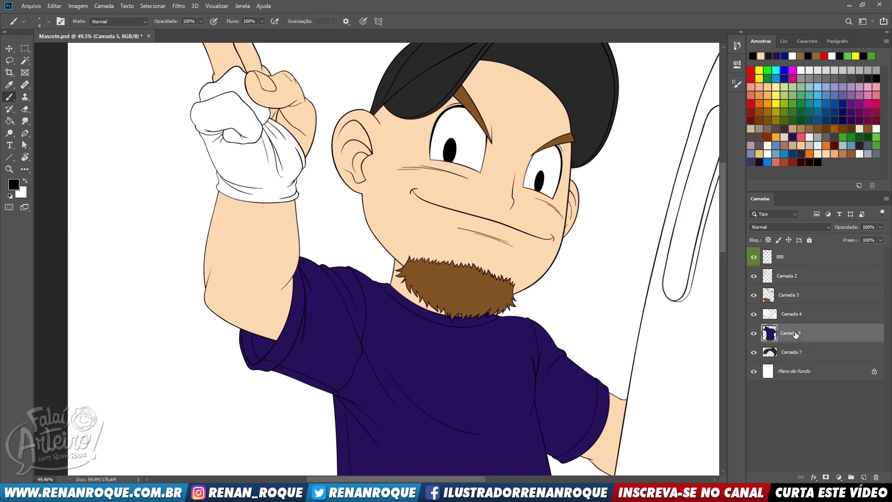
key(ctrl+l)
drag(517, 186, 514, 186)
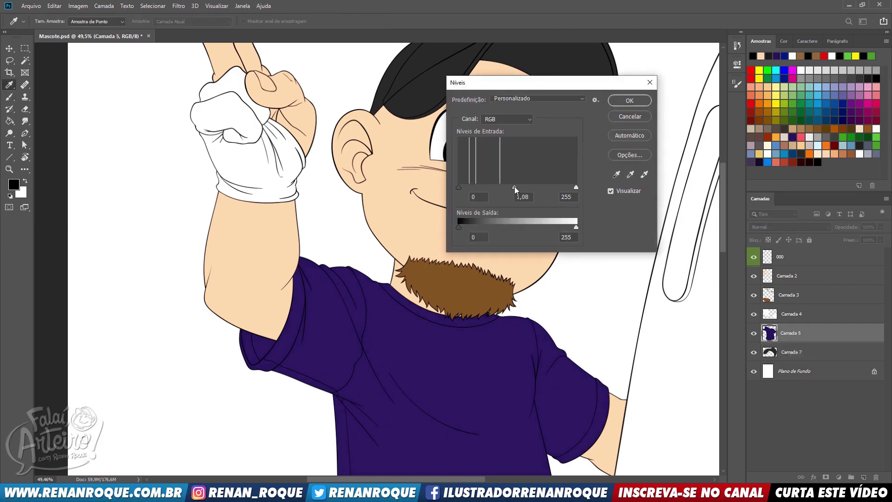
key(Return)
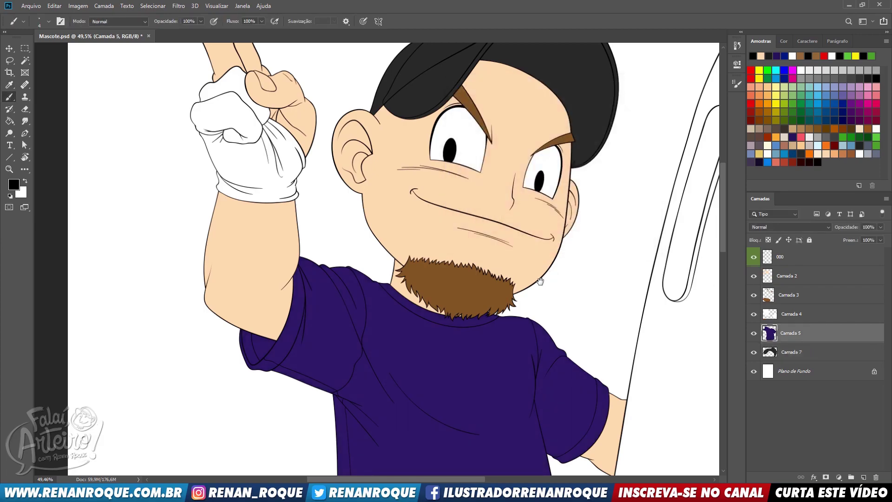
- Shift the T-shirt colour on Camada 5 to a bluer navy tone with Color Balance
key(ctrl+b)
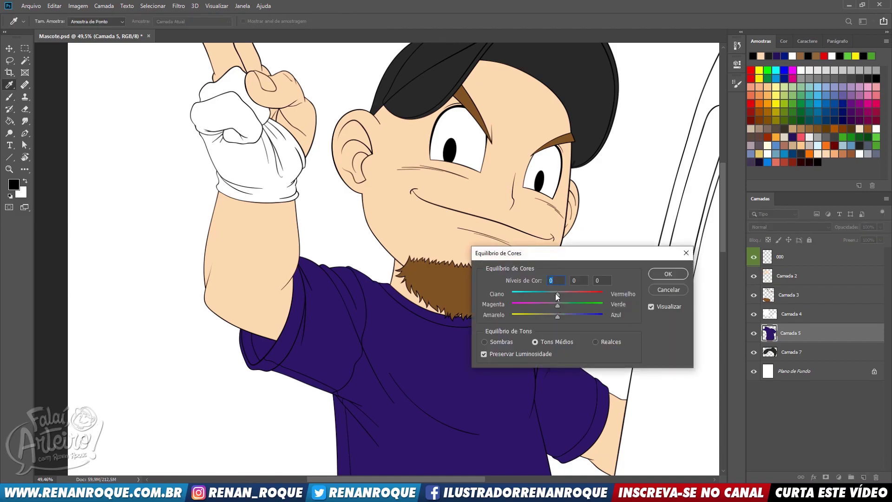
key(Return)
drag(435, 306, 466, 362)
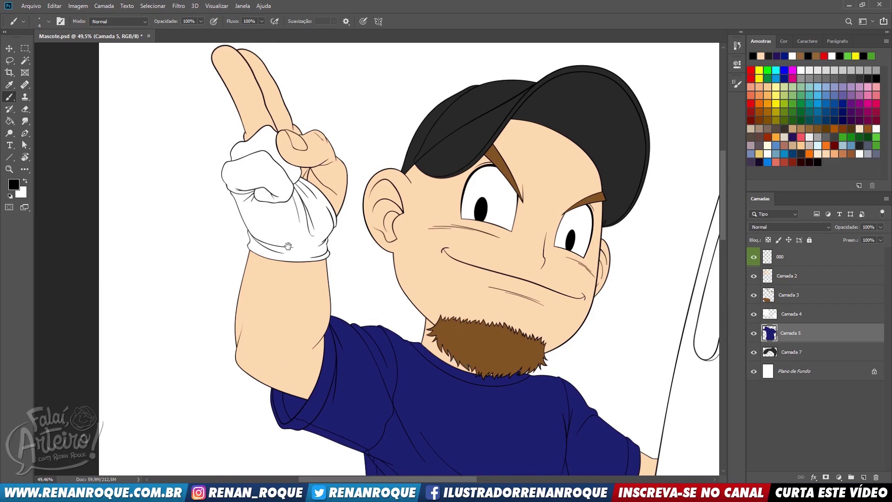
- Select all the areas of the raised hand's glove on line-art layer 000 with the Magic Wand
drag(287, 246, 376, 319)
scroll(375, 319, up, 4)
click(797, 351)
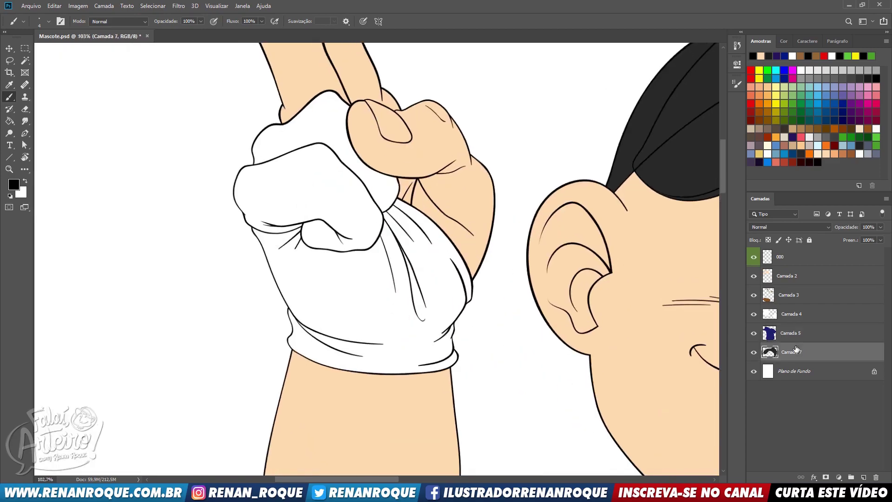
key(alt+period)
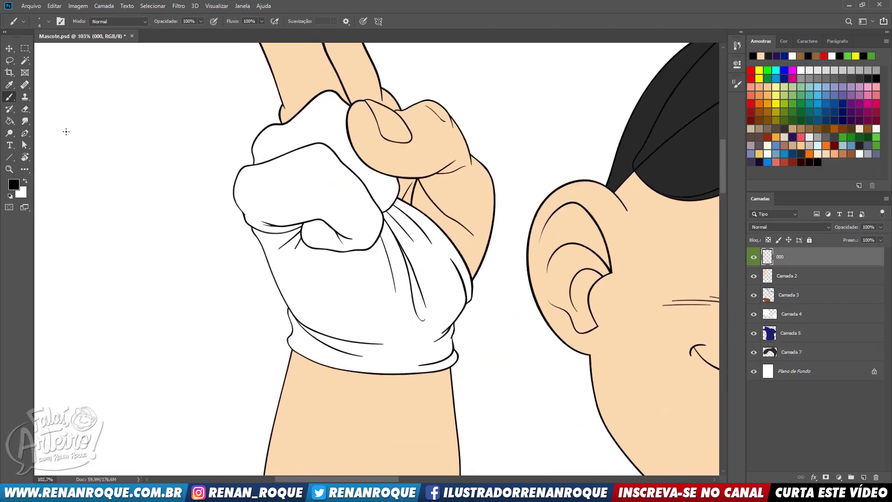
click(25, 61)
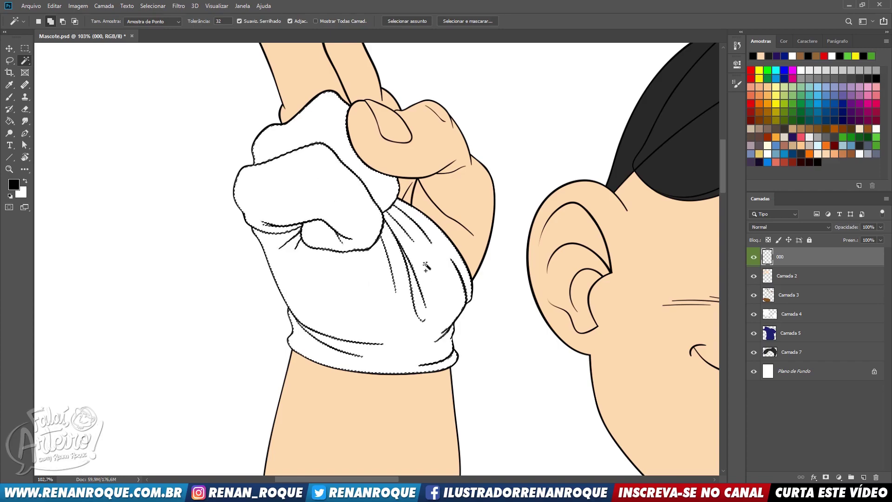
- Expand the glove selection under the line art and add a new layer directly below Camada 7
click(152, 5)
mouse_move(175, 138)
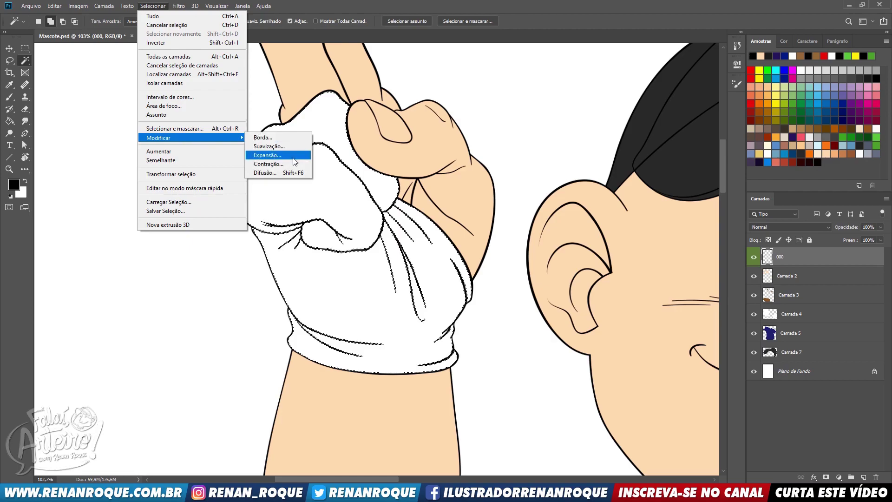
click(286, 155)
key(Return)
click(793, 352)
ctrl+click(864, 477)
key(b)
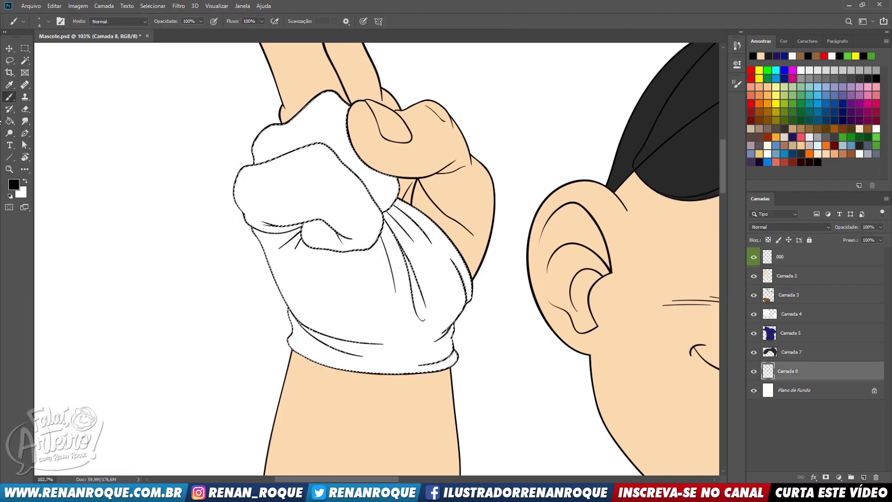
click(9, 121)
click(295, 249)
key(ctrl+d)
drag(365, 197, 99, 96)
key(ctrl+z)
- Set the Eyedropper to sample Todas as camadas and pick up the cap's dark grey
click(10, 85)
click(192, 22)
click(182, 44)
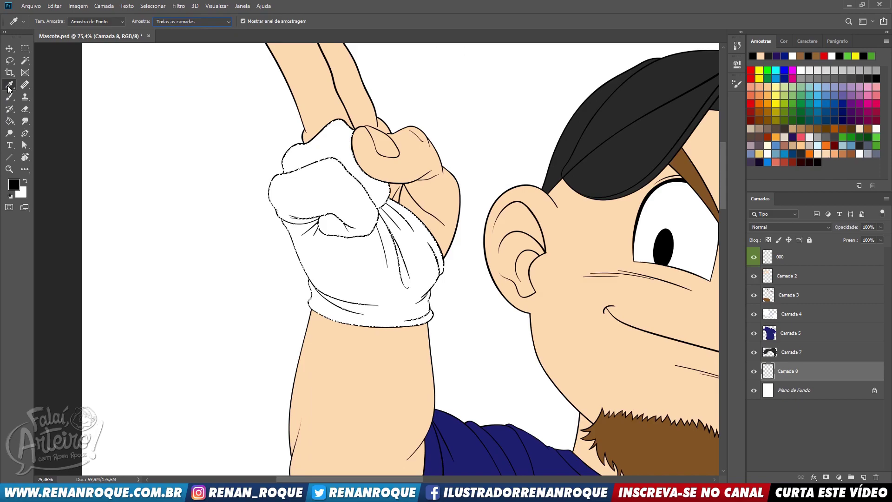
click(183, 22)
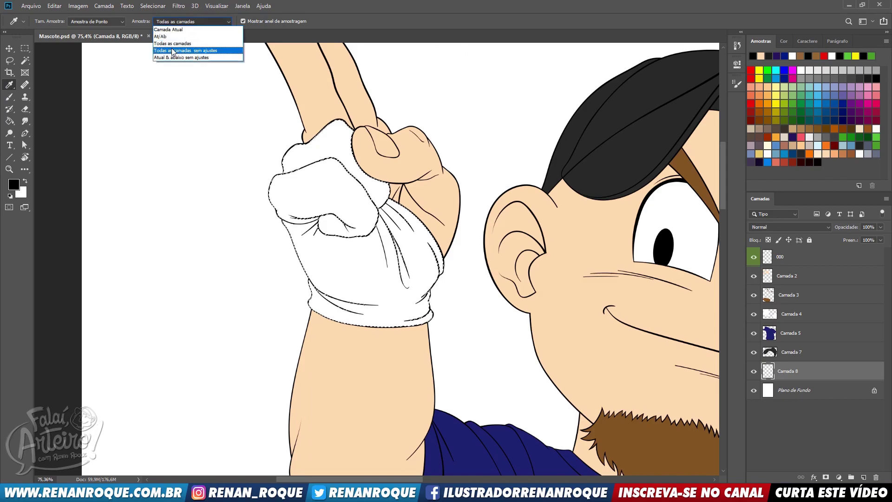
click(178, 46)
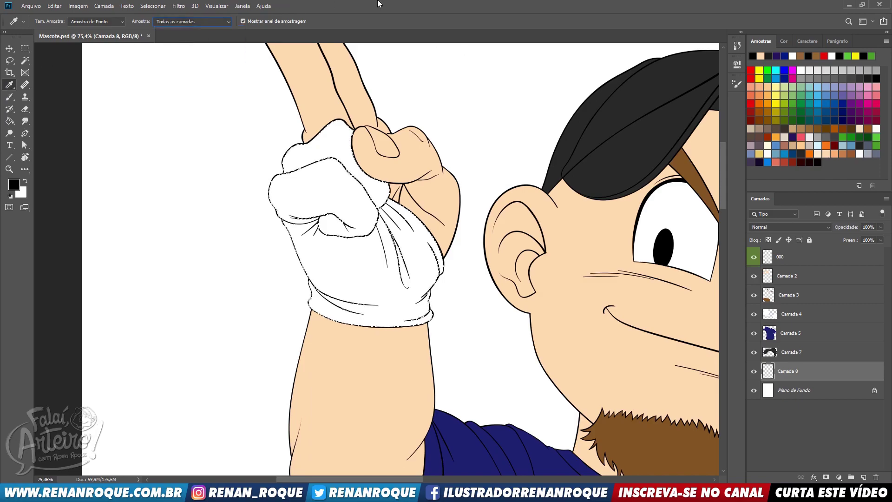
click(633, 143)
- Fill the glove selection on Camada 8 with the sampled dark grey and brush over the remaining white gaps between the fold lines
key(g)
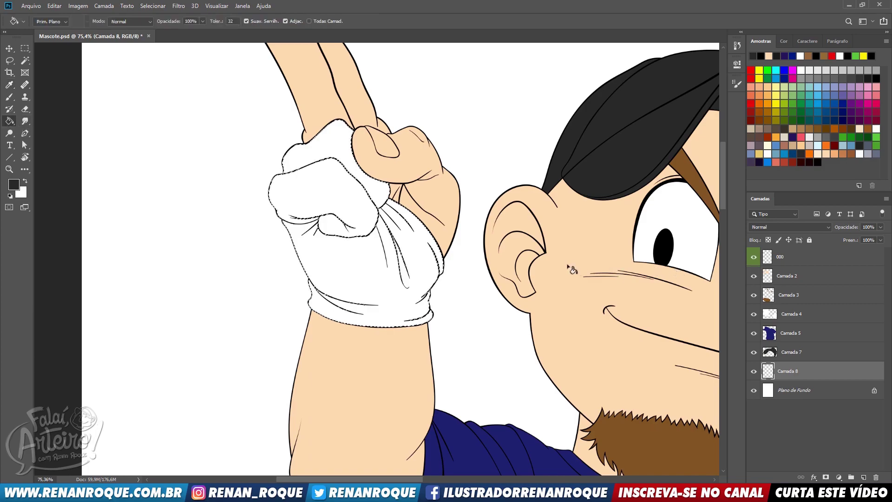
click(417, 233)
scroll(301, 180, up, 5)
key(b)
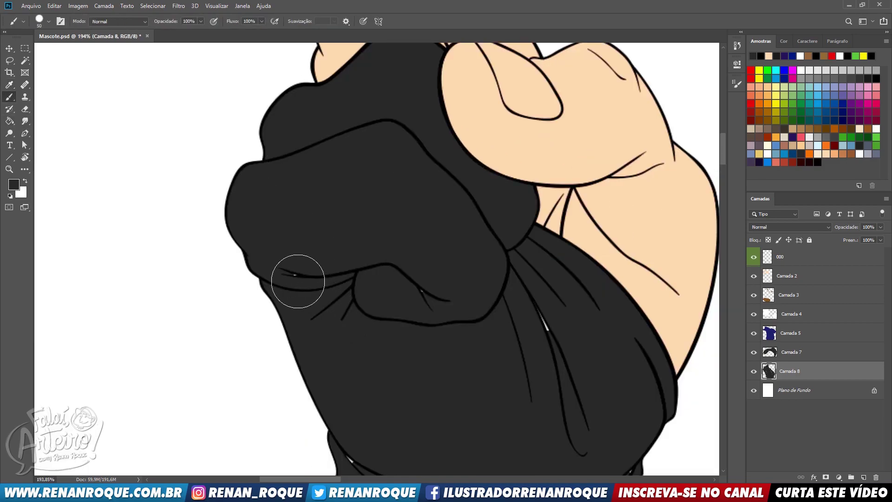
click(536, 326)
drag(554, 344, 475, 165)
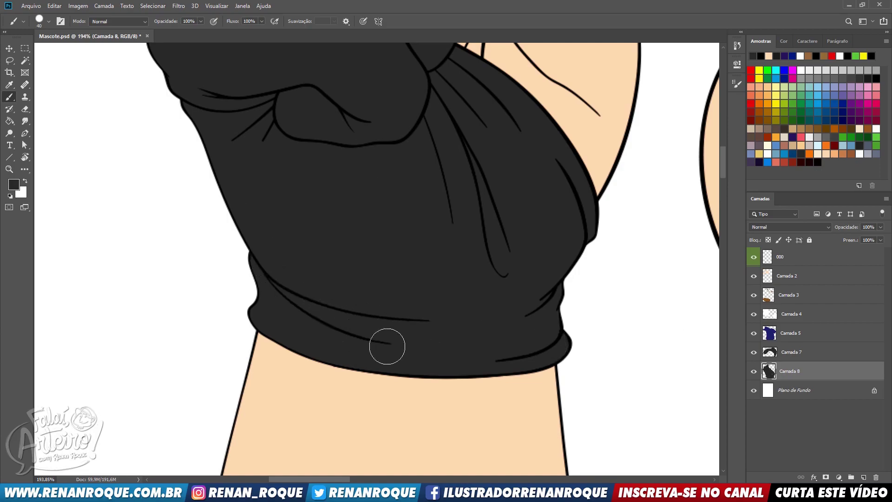
- Select the giant pen's body, tip and side button on layer 000 with the Magic Wand
scroll(319, 167, down, 10)
drag(435, 284, 442, 321)
drag(551, 396, 402, 324)
drag(325, 441, 401, 245)
drag(616, 194, 464, 277)
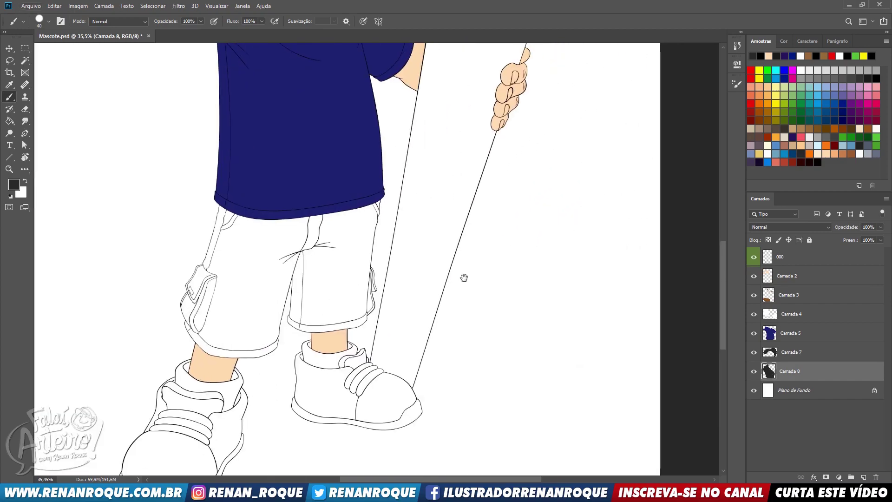
click(790, 259)
click(25, 61)
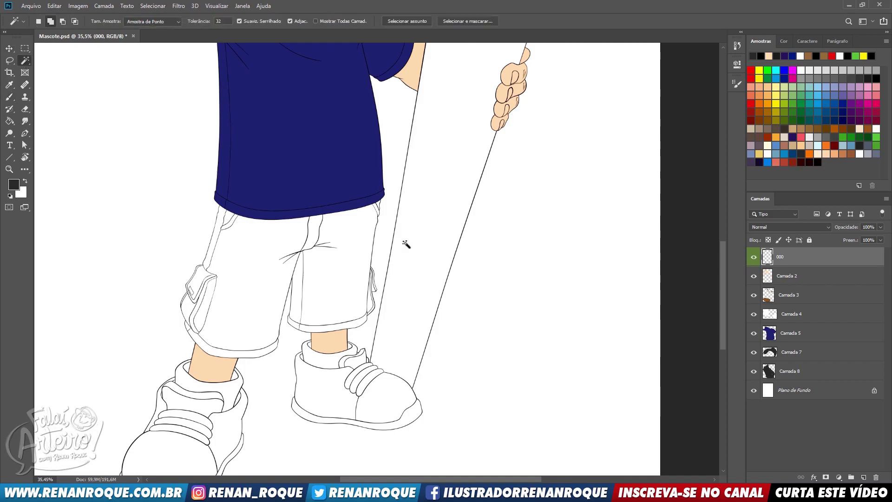
drag(513, 134, 455, 436)
click(433, 186)
drag(494, 48, 467, 176)
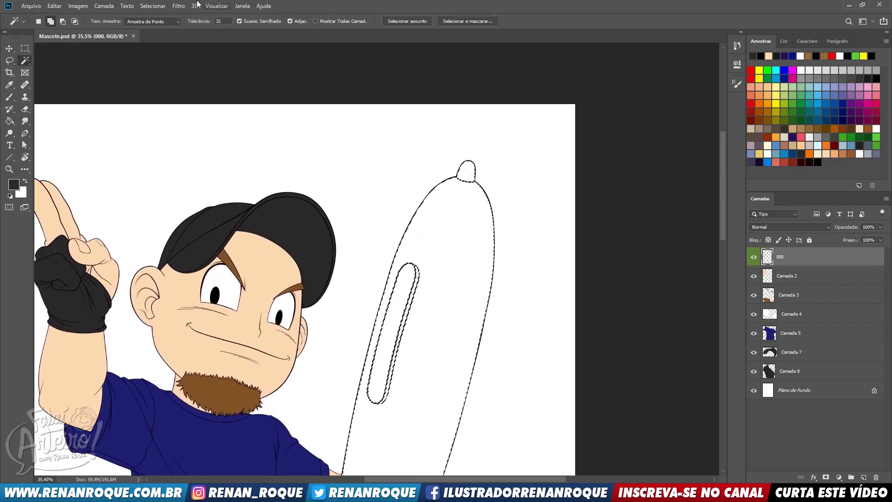
- Expand the giant pen's selection and add a new layer directly below Camada 8
click(153, 5)
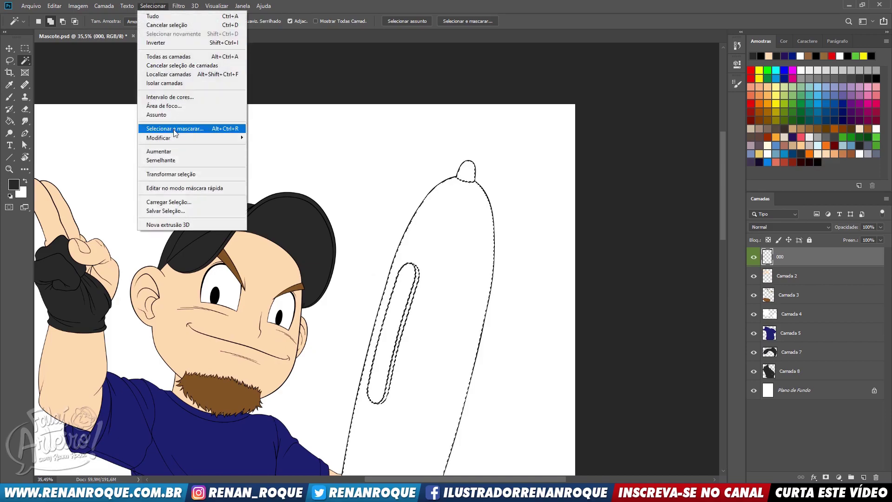
mouse_move(179, 138)
click(266, 155)
key(Return)
click(818, 371)
ctrl+click(864, 477)
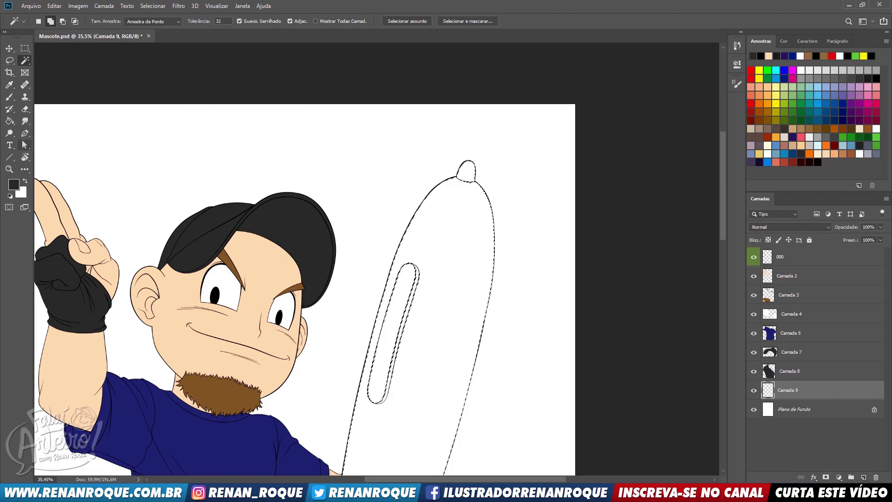
- Fill the giant pen on Camada 9 with dark grey and brush over the leftover gaps around its side button
click(426, 293)
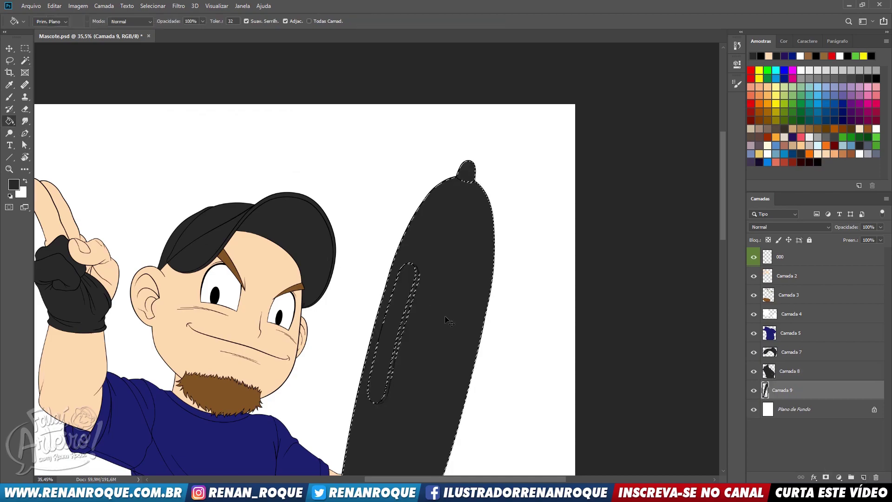
scroll(502, 167, up, 8)
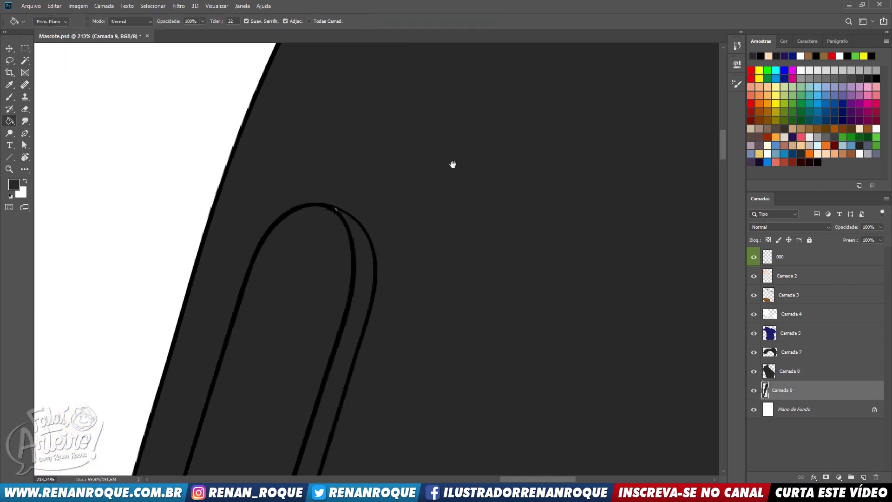
key(b)
mouse_move(364, 226)
mouse_down()
mouse_move(442, 135)
mouse_move(414, 24)
mouse_up()
drag(520, 377, 526, 164)
scroll(476, 314, down, 6)
- Add a new empty layer for the shorts and place it directly above Camada 9
mouse_move(495, 338)
mouse_down()
mouse_move(528, 169)
mouse_move(546, 145)
mouse_move(490, 241)
mouse_up()
mouse_move(381, 460)
mouse_down()
mouse_move(699, 159)
mouse_move(486, 288)
mouse_move(489, 307)
mouse_up()
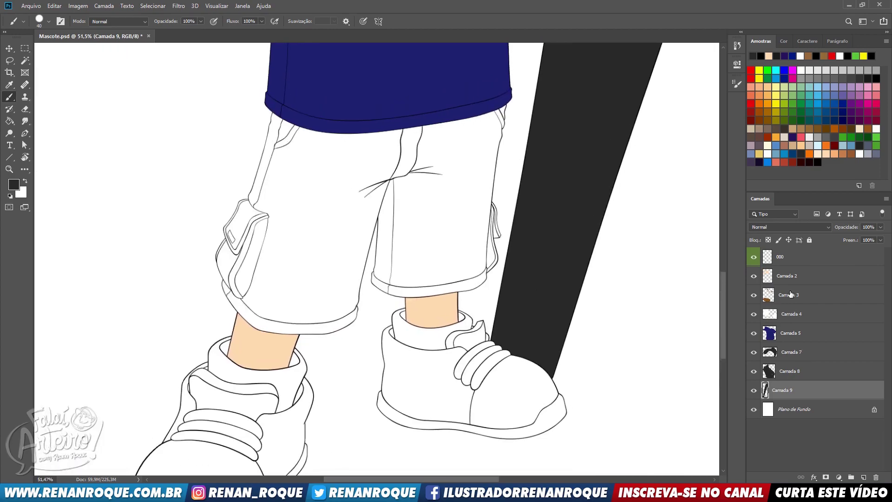
ctrl+click(864, 478)
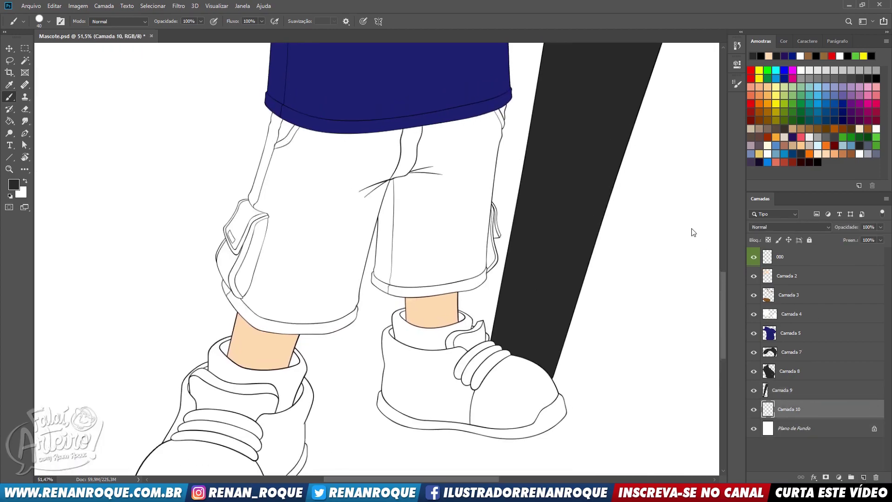
drag(789, 382, 789, 381)
- Select the shorts' side strip and the parts of the cargo pocket on layer 000 with the Magic Wand
click(787, 262)
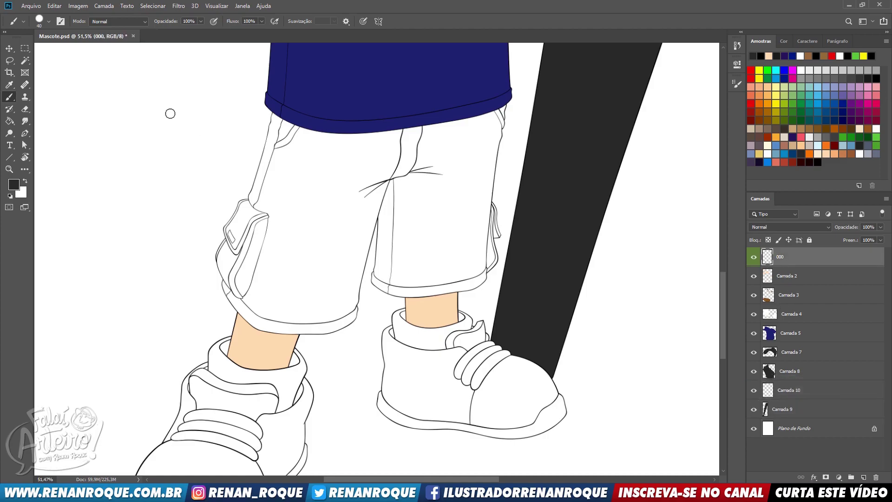
click(29, 61)
scroll(243, 195, up, 3)
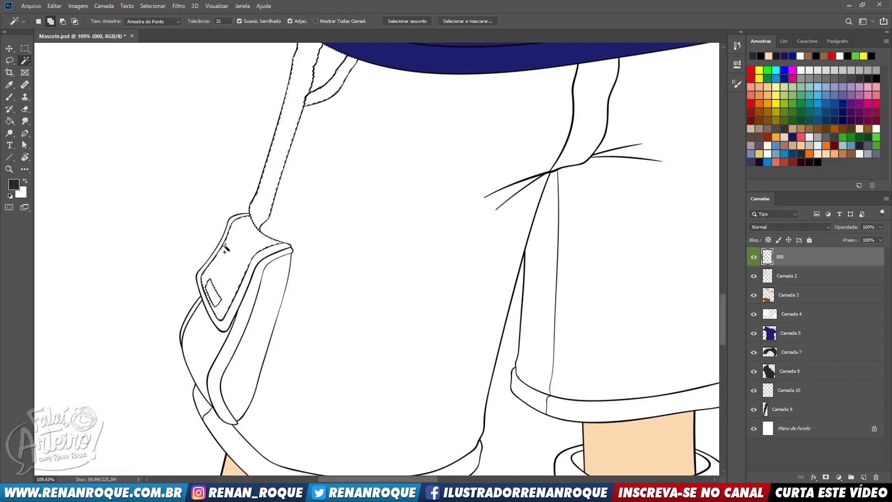
scroll(225, 249, up, 3)
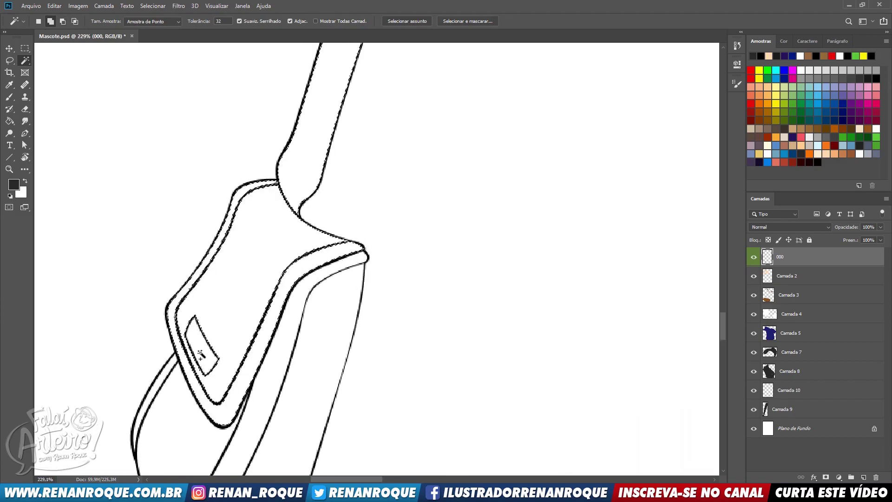
drag(374, 368, 411, 183)
click(227, 276)
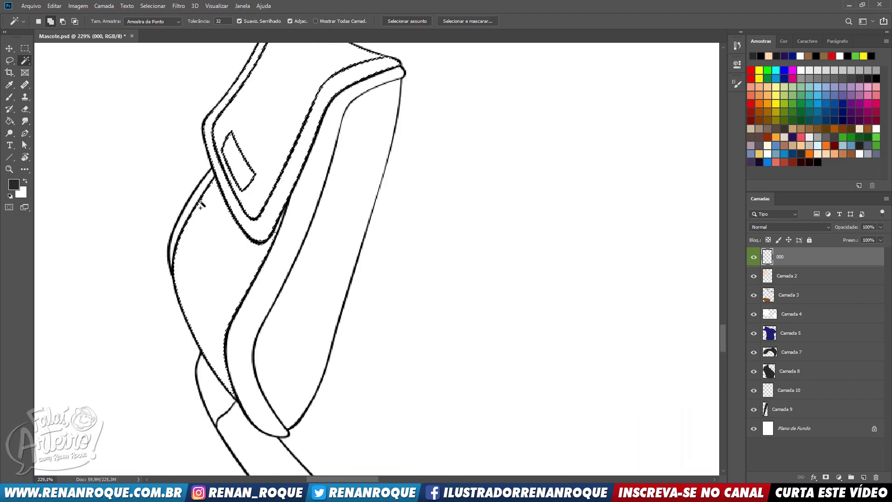
- Add the hem and the large front panel of the shorts leg with the big cargo pocket to the Magic Wand selection
drag(297, 354, 286, 220)
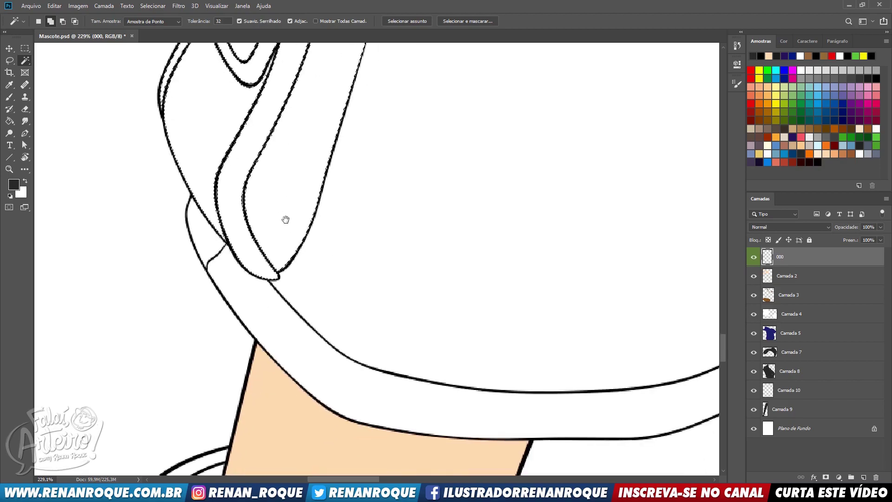
click(207, 248)
click(260, 302)
click(387, 305)
- Add the other shorts leg, its hem and the folds of its side pocket to the selection
drag(604, 205, 256, 363)
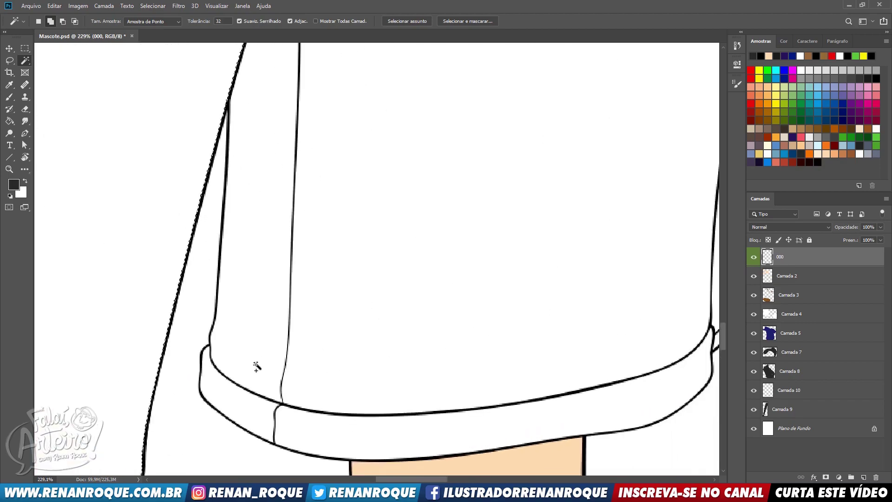
drag(522, 283, 348, 352)
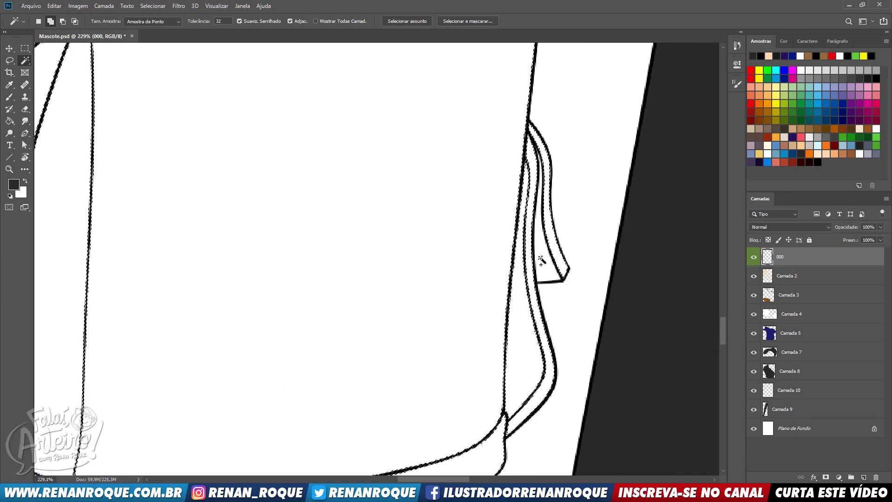
scroll(542, 255, up, 3)
drag(546, 60, 490, 446)
drag(534, 93, 489, 433)
drag(504, 213, 525, 305)
- Add the remaining shorts areas around the fly and below the T-shirt hem to the selection
scroll(529, 249, down, 8)
scroll(330, 279, up, 3)
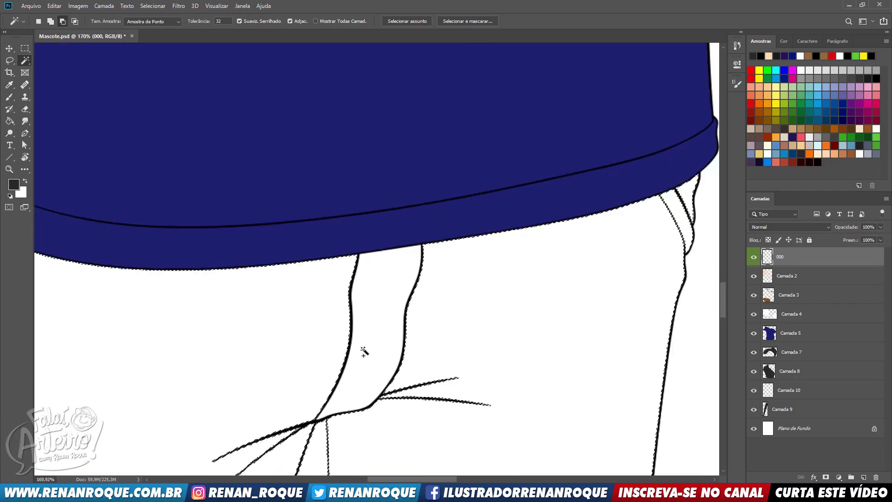
drag(372, 310, 415, 188)
click(415, 188)
scroll(416, 187, down, 1)
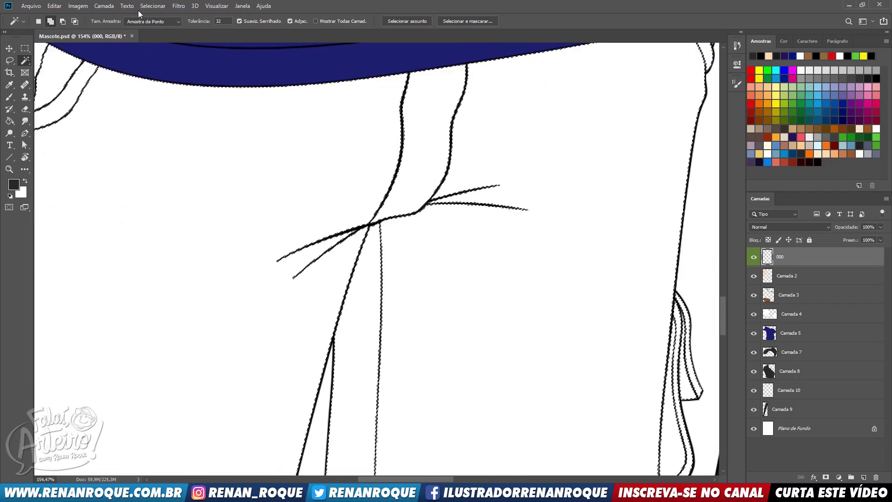
- Expand the shorts selection so it reaches under the line art
click(153, 6)
mouse_move(163, 138)
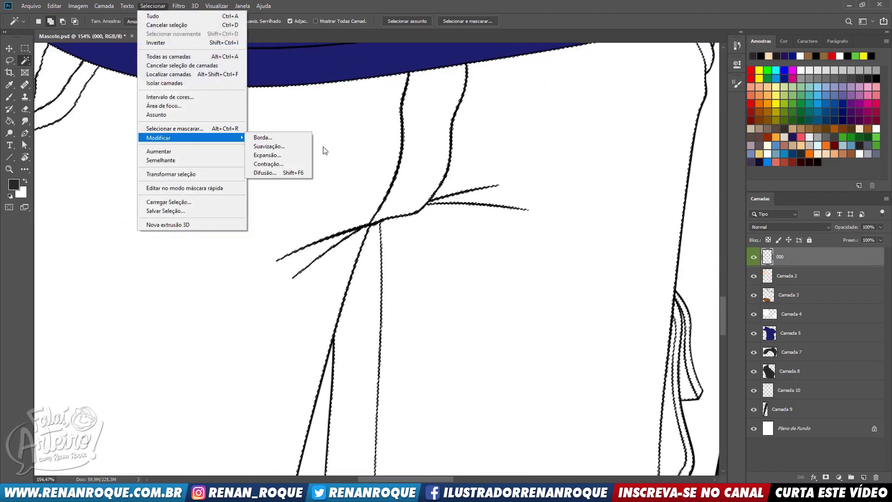
click(296, 159)
click(281, 138)
- Fill the shorts selection with brown on Camada 10 and deselect
click(824, 56)
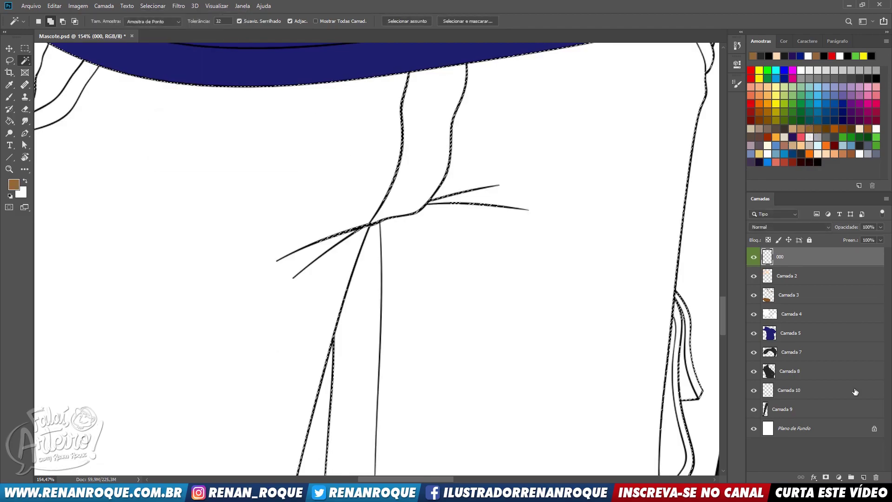
click(793, 390)
click(9, 121)
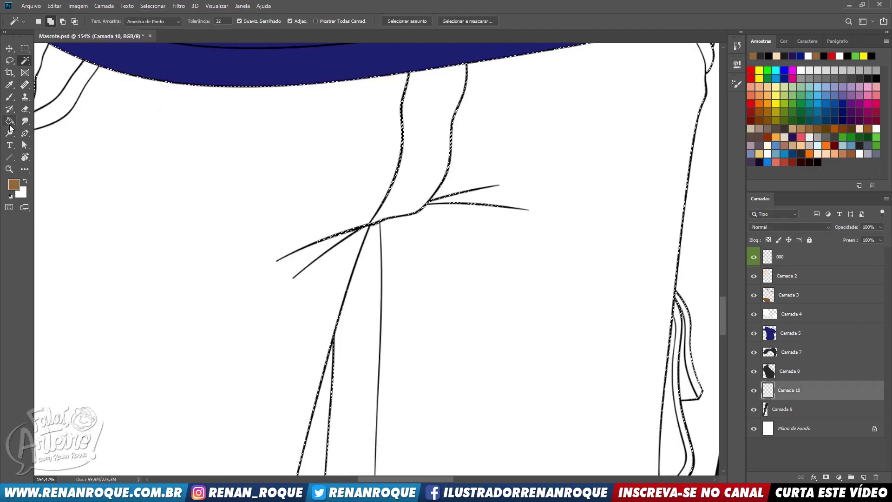
click(439, 246)
key(ctrl+d)
- Brush brown over the leftover gaps under the fly and crotch lines on Camada 10 with an enlarged brush
drag(439, 245, 477, 266)
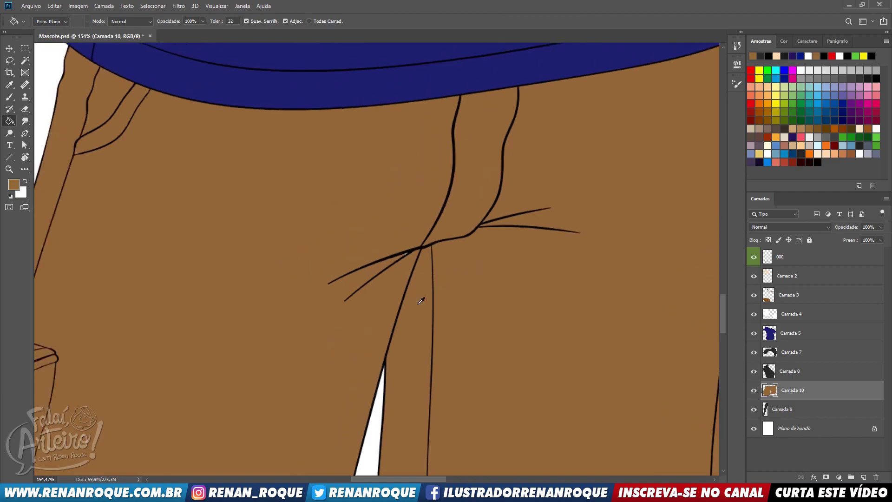
key(b)
scroll(414, 300, up, 3)
key(bracketright)
key(bracketright)
key(bracketright)
key(bracketright)
key(bracketright)
key(bracketright)
drag(526, 153, 401, 293)
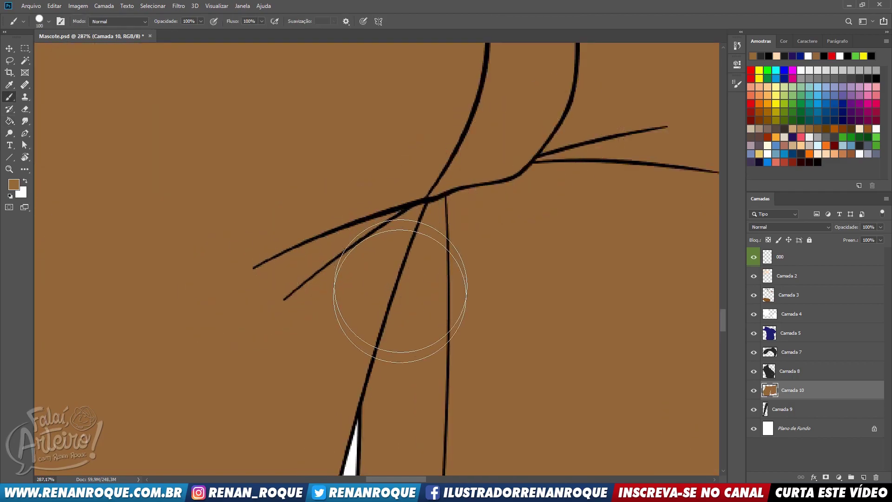
drag(474, 188, 241, 351)
drag(618, 105, 360, 261)
- Reduce the brush to 15 px and paint the gaps around the shorts' front pocket nearest the giant pen
key(bracketleft)
key(bracketleft)
key(bracketleft)
key(bracketleft)
key(bracketleft)
key(bracketleft)
key(bracketleft)
key(bracketleft)
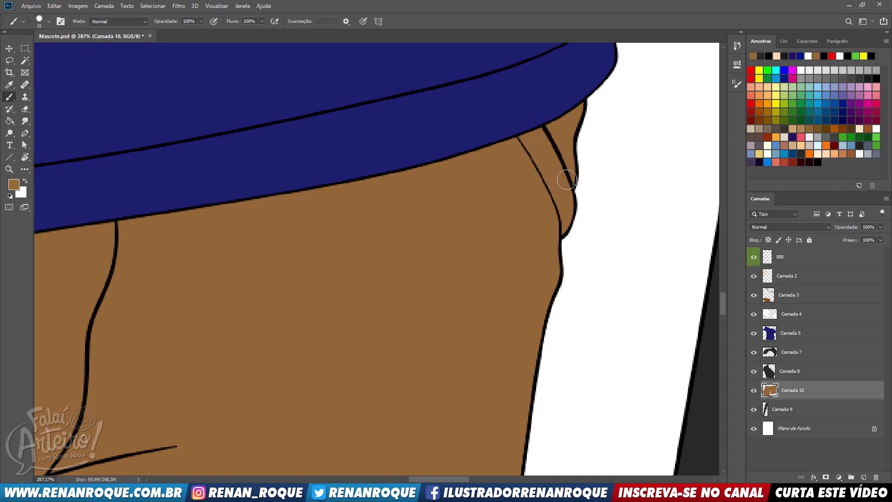
- Enlarge the brush gradually to 60 px and paint brown over the gaps around the opposite front pocket and large cargo pocket
drag(455, 220, 617, 215)
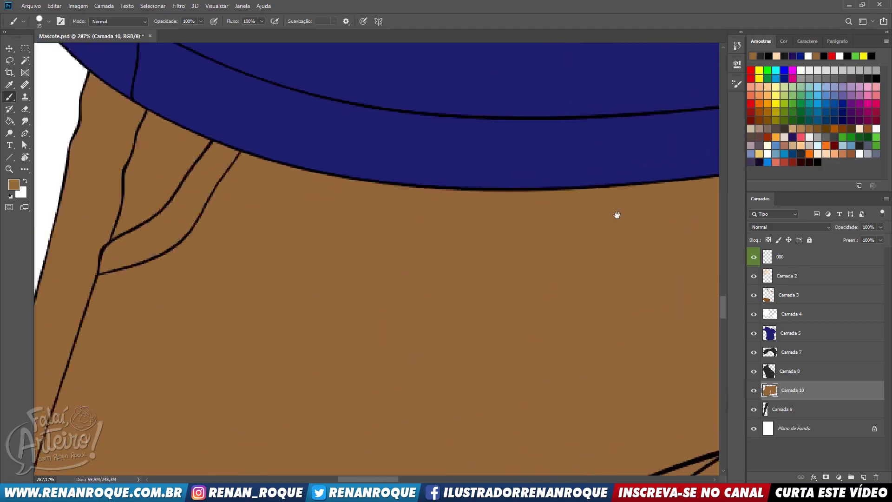
key(bracketright)
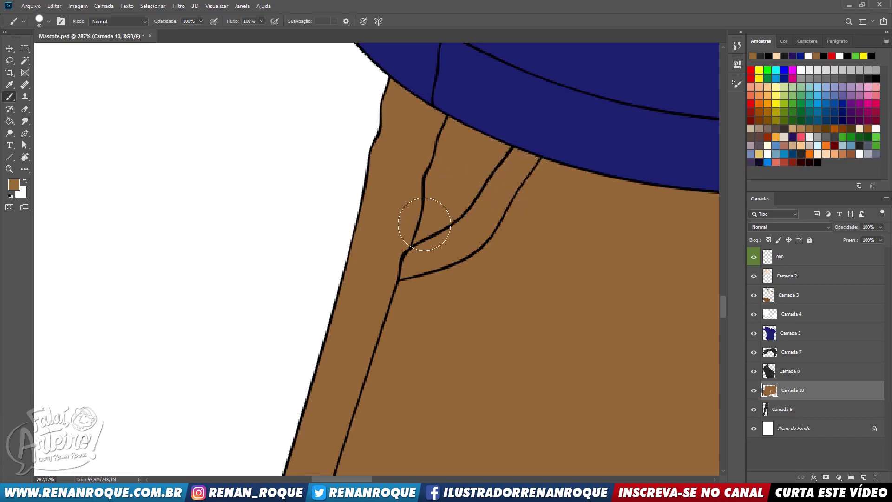
drag(418, 300, 498, 54)
mouse_move(362, 437)
mouse_down()
mouse_move(446, 253)
mouse_move(409, 335)
mouse_up()
key(bracketright)
key(bracketright)
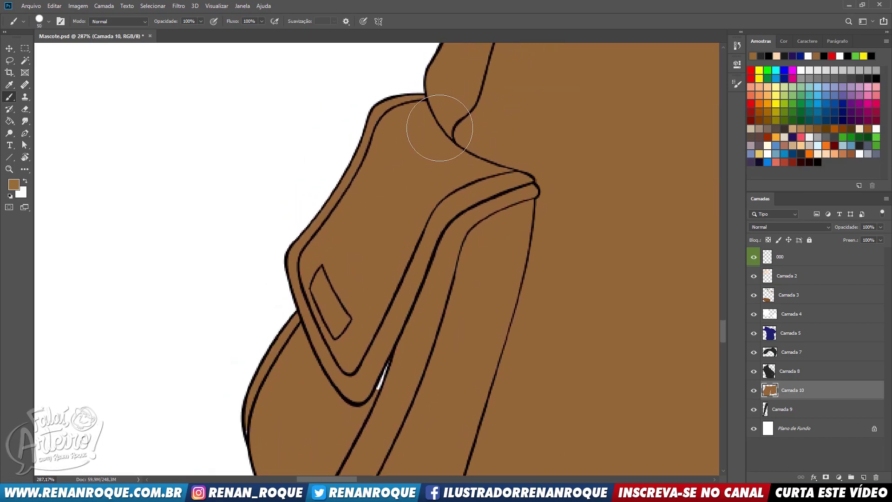
key(bracketright)
drag(352, 356, 409, 205)
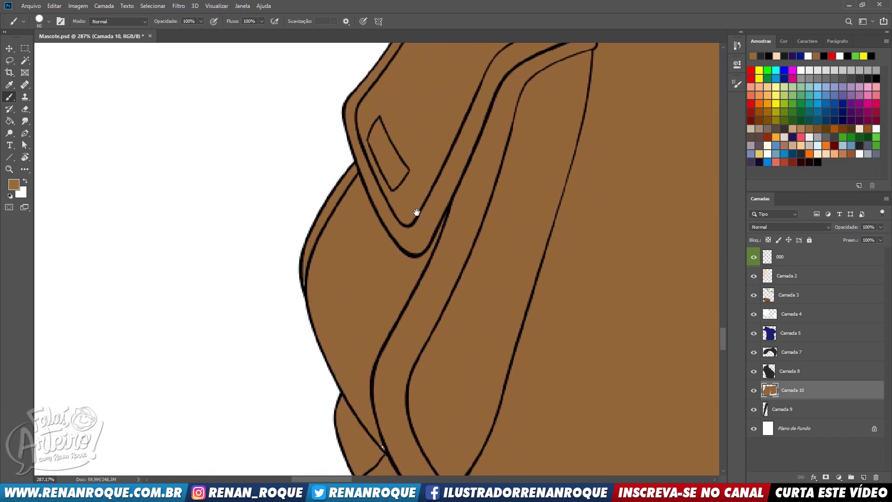
- Paint brown over the remaining gaps along both shorts hems and around the side pocket near the giant pen
drag(401, 421, 355, 86)
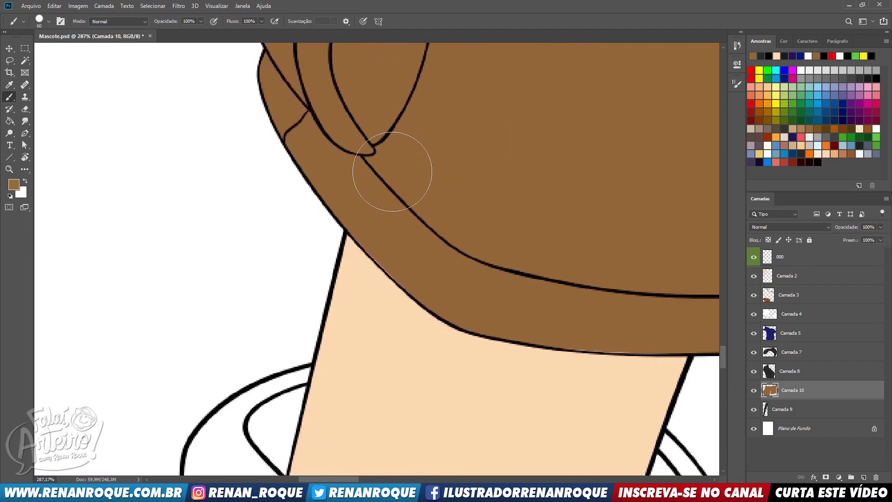
drag(688, 199, 454, 206)
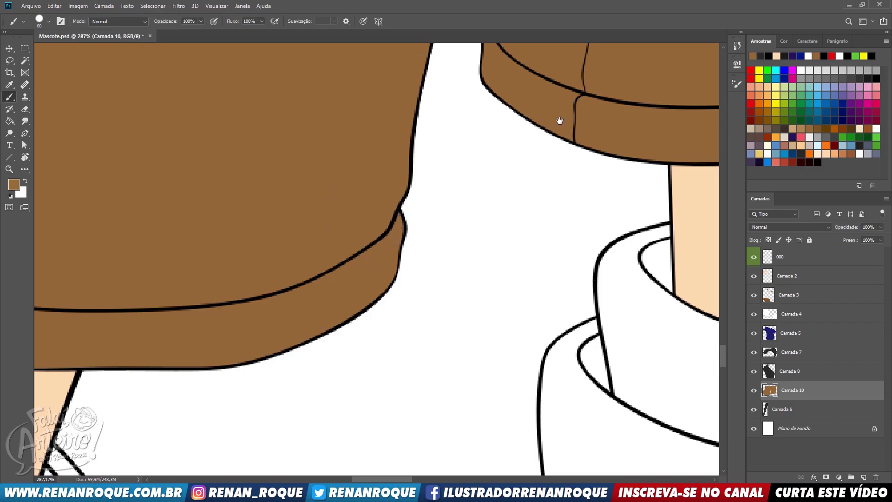
drag(560, 121, 342, 290)
mouse_move(587, 232)
mouse_down()
mouse_move(382, 232)
mouse_move(390, 246)
mouse_up()
mouse_move(235, 233)
mouse_down()
mouse_move(265, 273)
mouse_move(302, 209)
mouse_up()
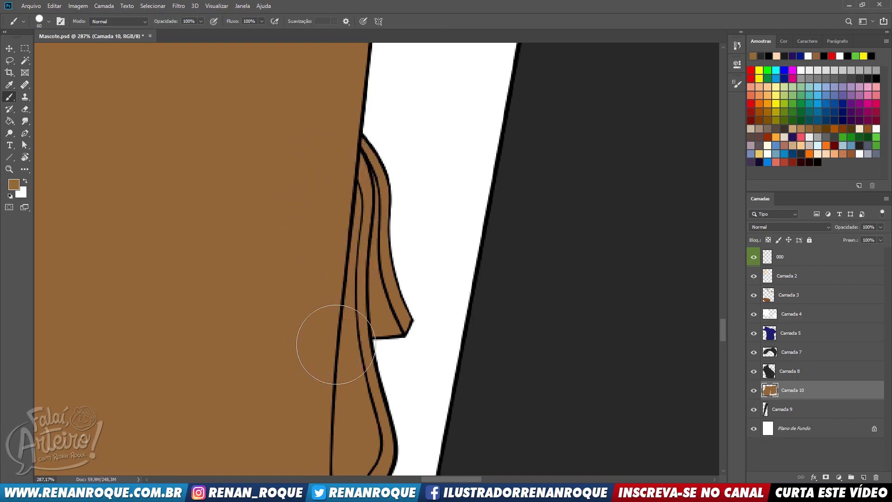
- Select both socks, including their inner cuffs, on layer 000 with the Magic Wand
scroll(356, 321, down, 11)
drag(389, 309, 472, 197)
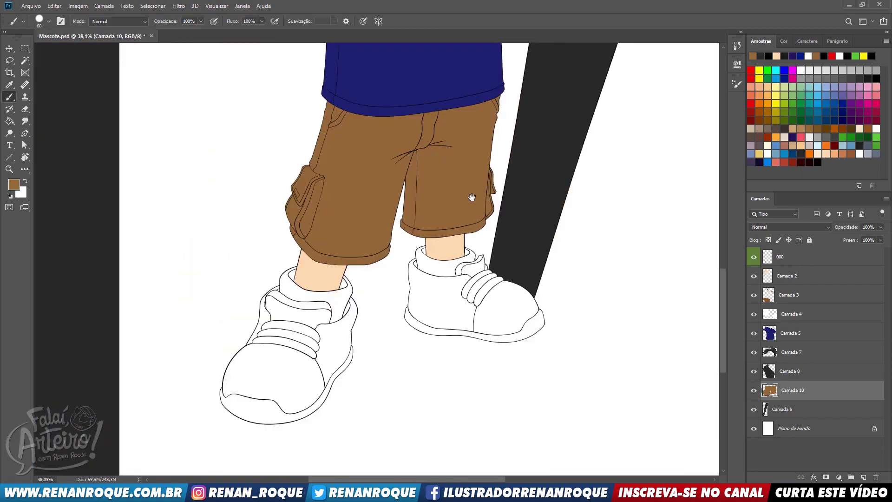
scroll(326, 293, up, 4)
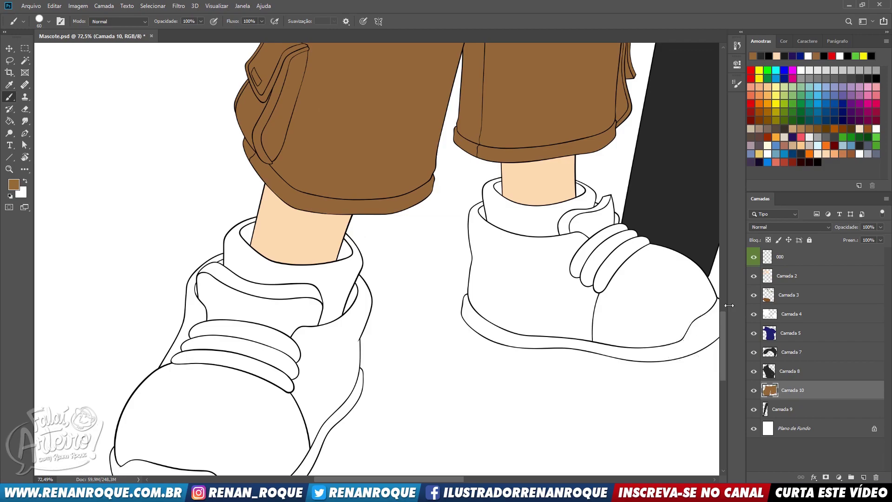
click(803, 258)
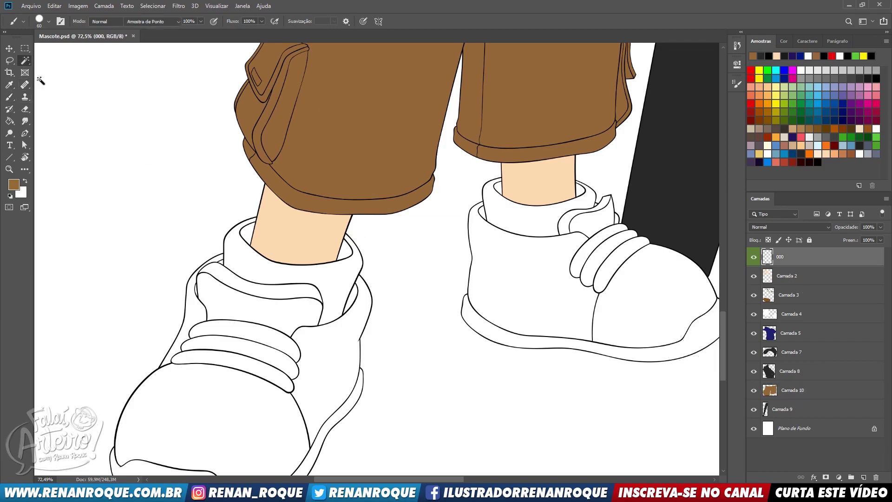
scroll(318, 270, up, 4)
click(331, 292)
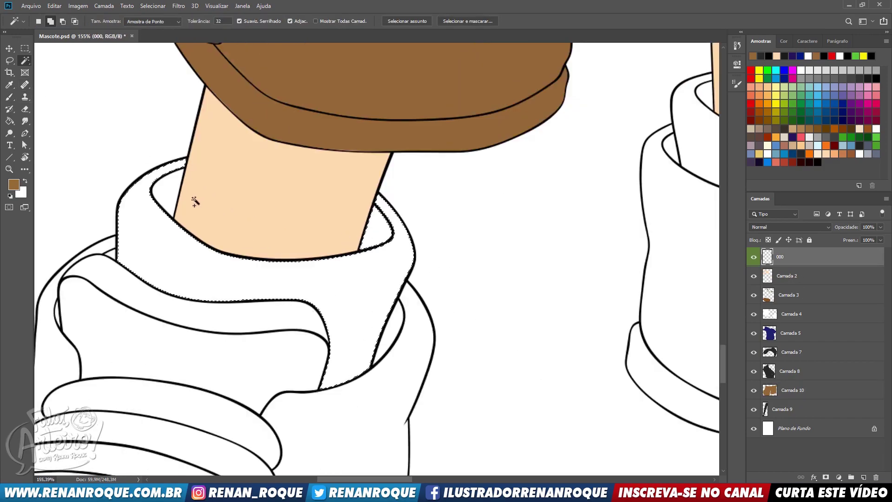
drag(507, 200, 356, 225)
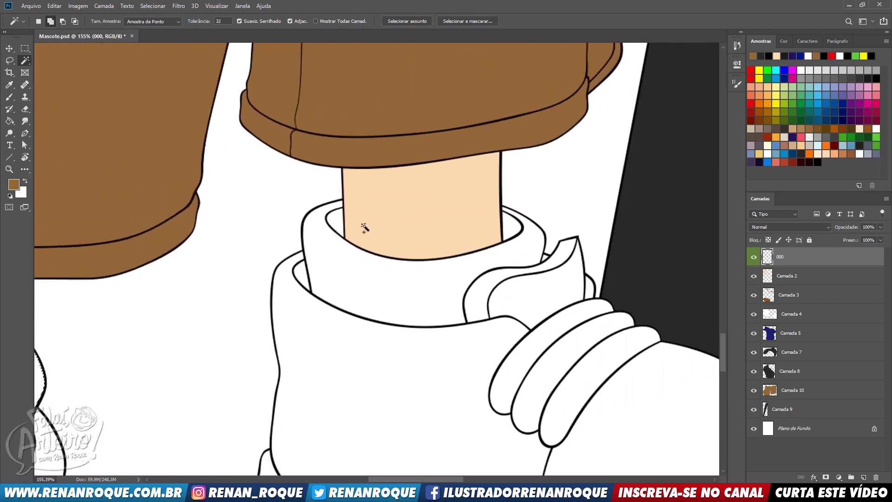
click(520, 251)
- Expand the socks' selection and add a new layer directly below Camada 10
click(153, 6)
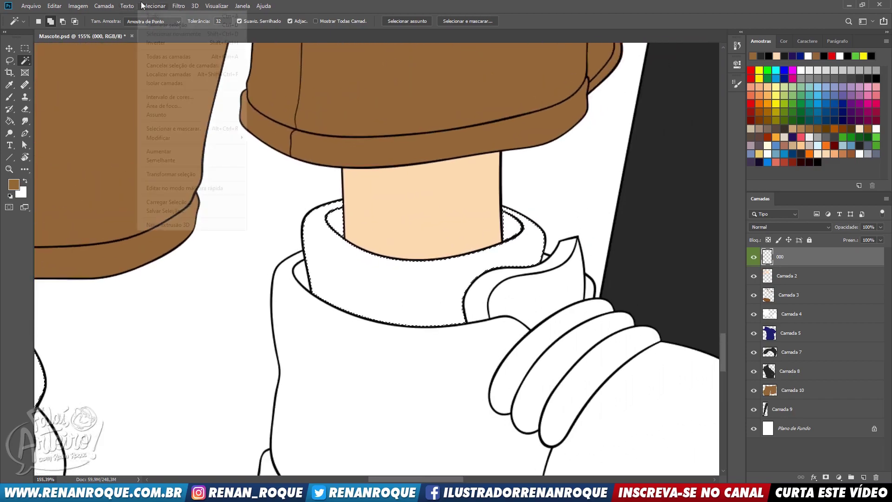
mouse_move(186, 138)
click(270, 147)
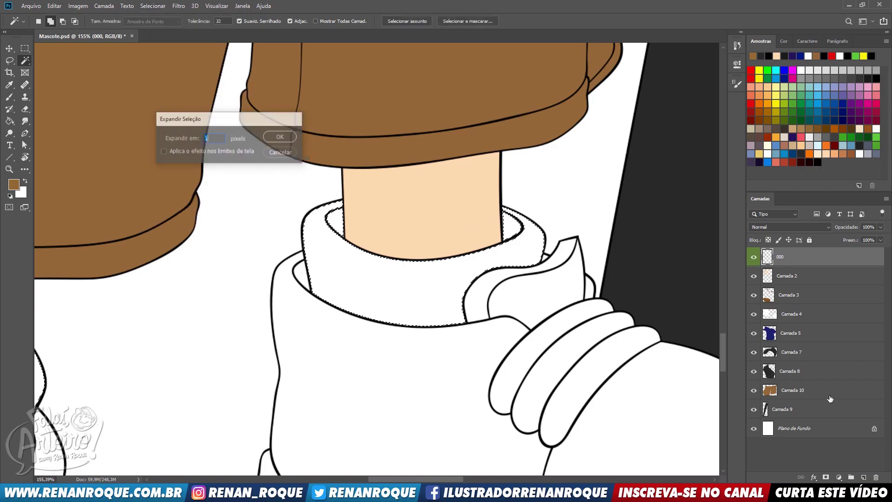
key(Return)
click(792, 390)
ctrl+click(864, 478)
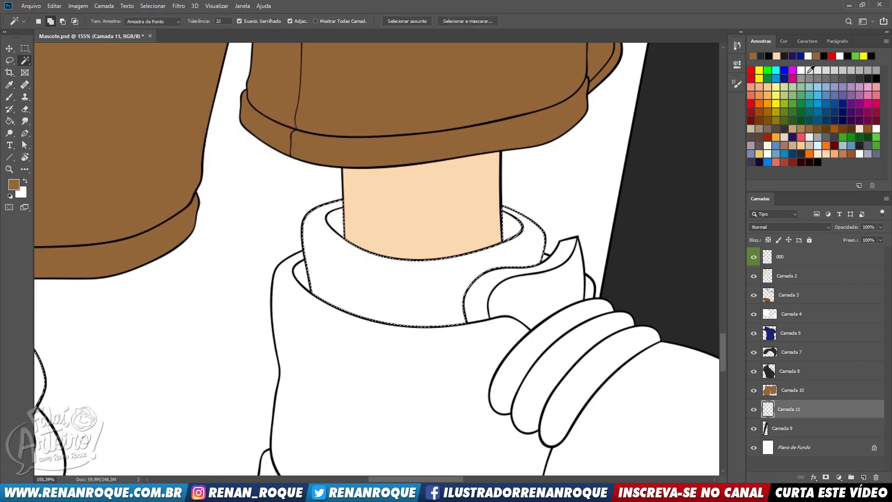
- Fill both socks with light grey on Camada 11 and deselect
key(g)
click(456, 262)
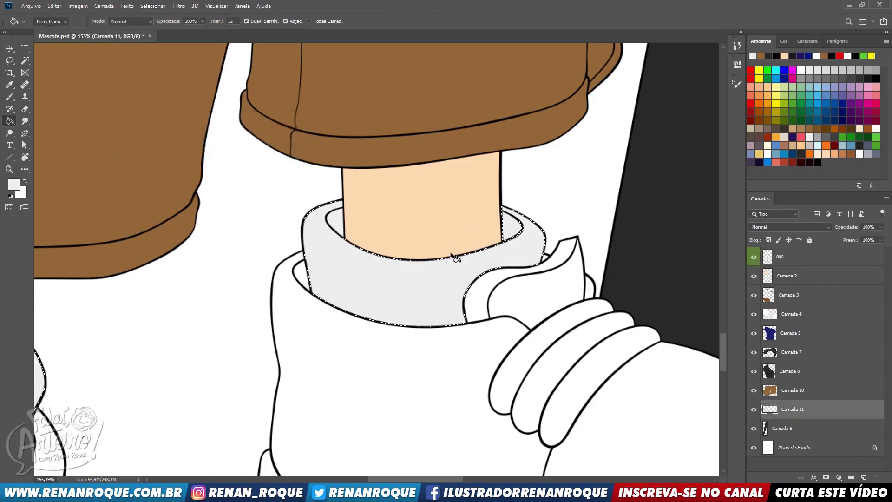
scroll(450, 255, down, 6)
scroll(436, 288, up, 2)
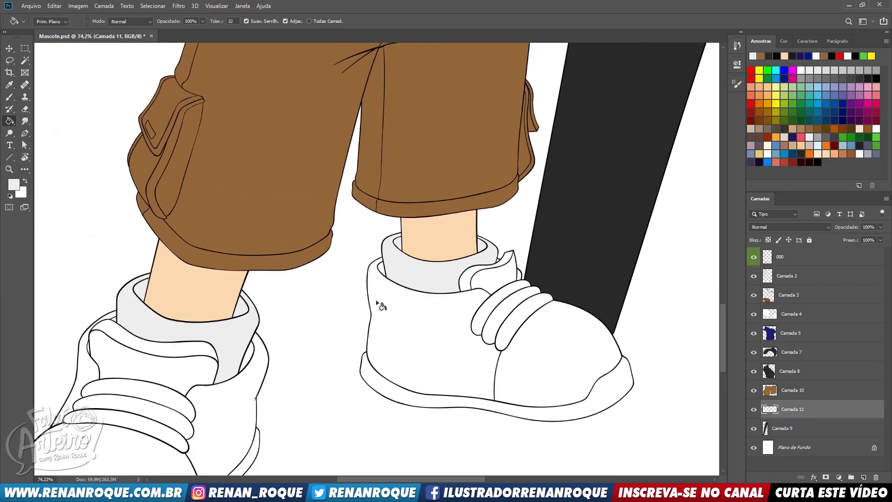
- Select the side panels and inner collar of the larger, nearer shoe on layer 000 with the Magic Wand
drag(440, 355, 502, 262)
key(alt+period)
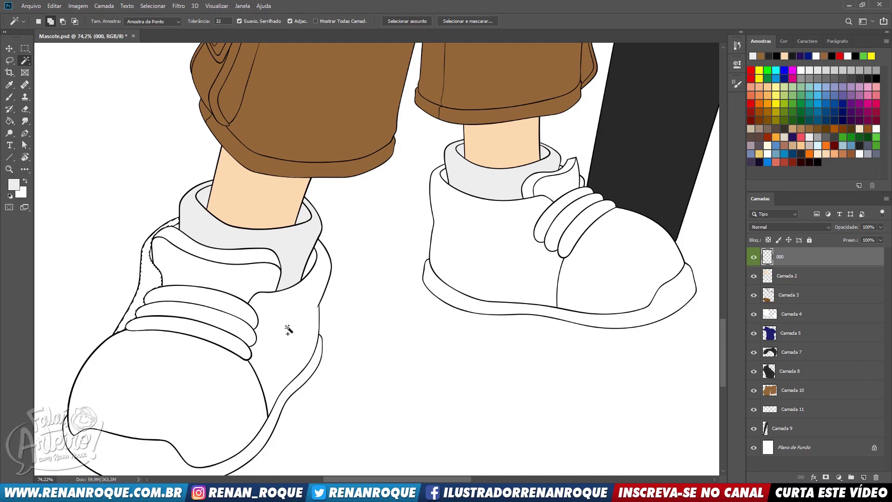
scroll(147, 243, up, 5)
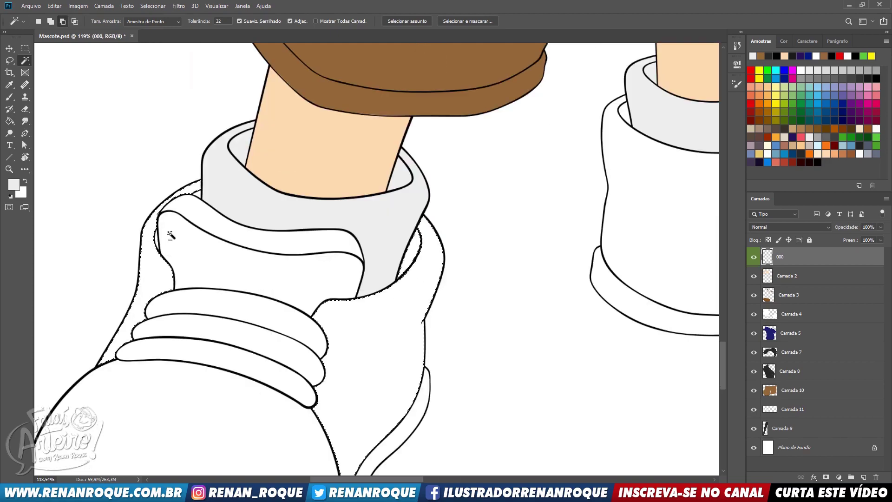
click(215, 168)
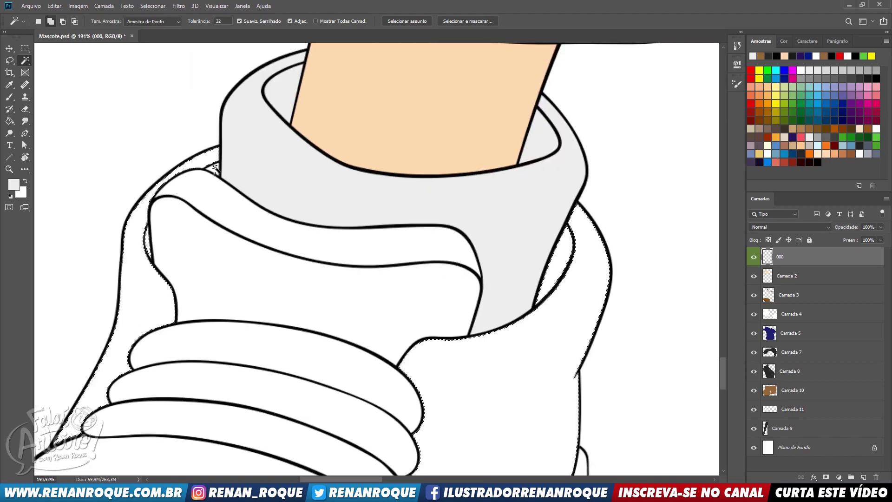
scroll(247, 195, down, 3)
- Add the upper and the inner collar pieces of the shoe beside the giant pen to the selection
drag(538, 270, 115, 321)
scroll(244, 167, up, 2)
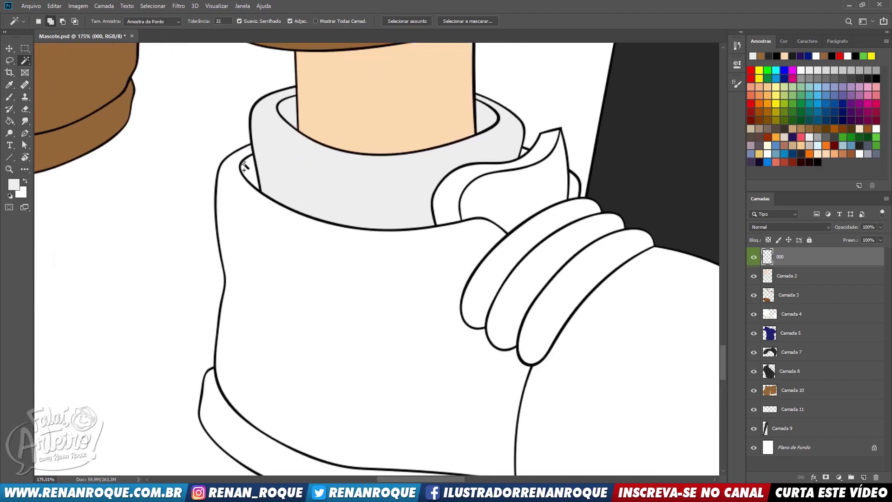
scroll(508, 147, up, 2)
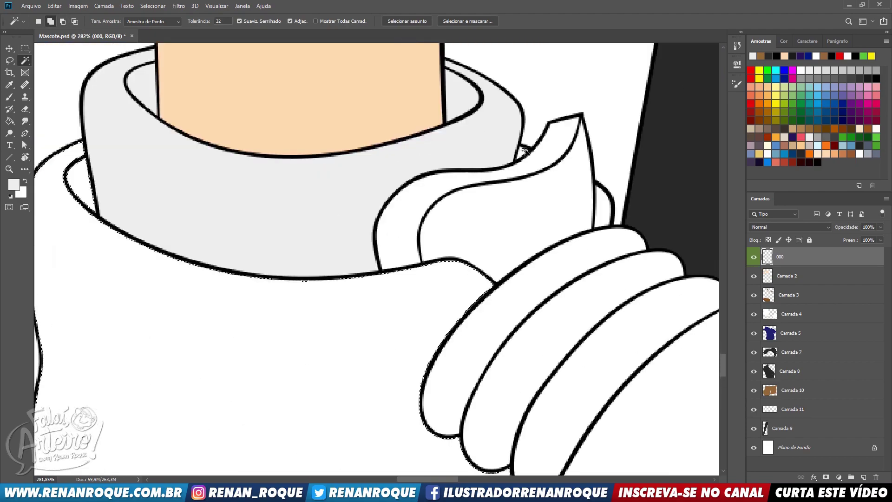
scroll(573, 202, down, 2)
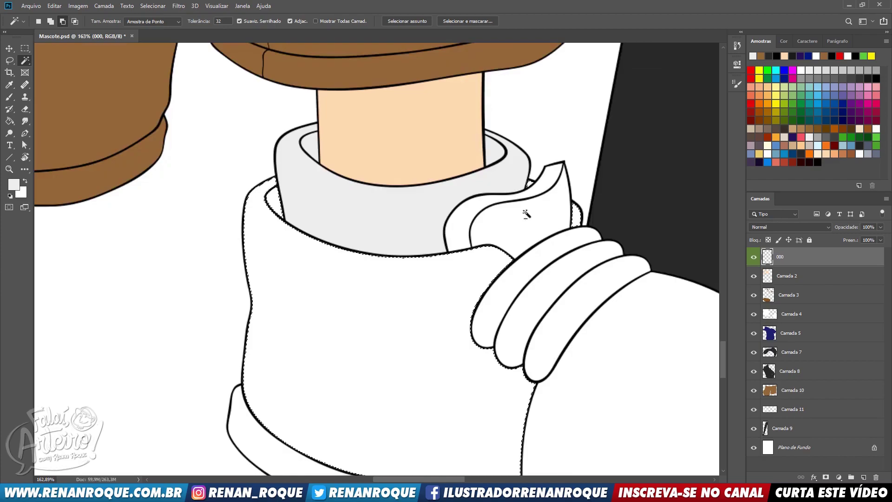
- Expand the selection of the shoe side panels and collars, and add a new layer directly below Camada 11
click(153, 5)
mouse_move(195, 138)
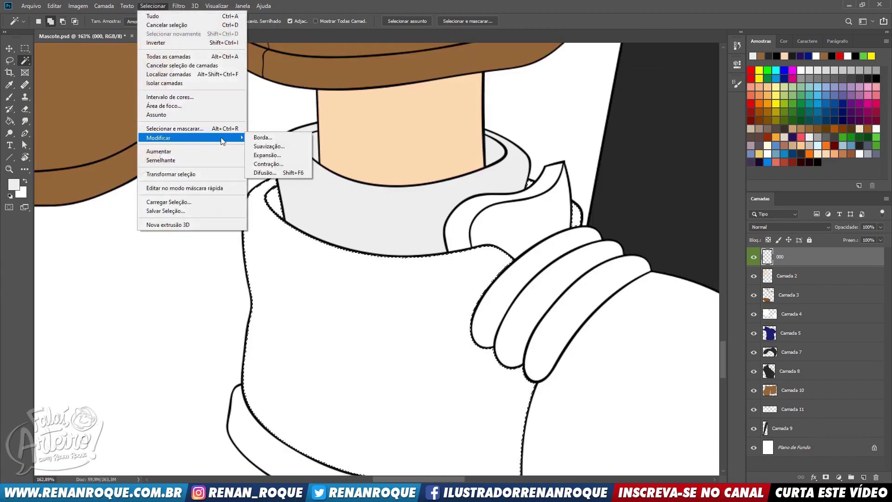
click(265, 154)
key(Return)
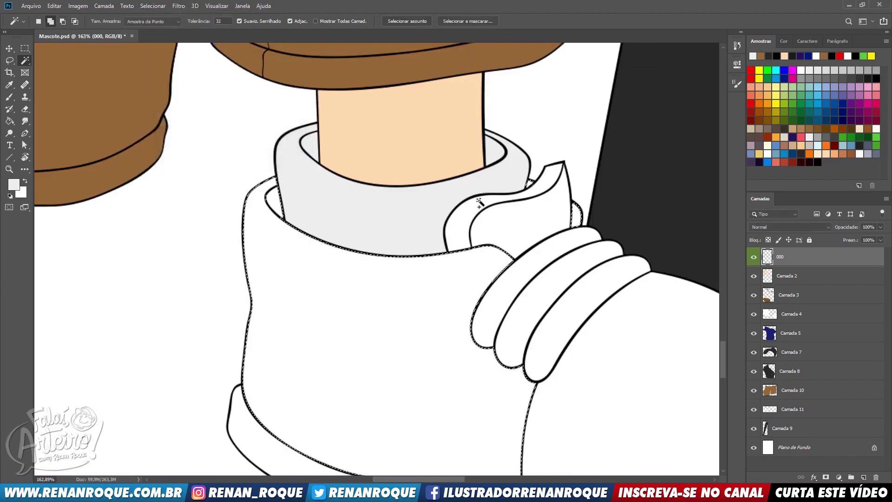
click(795, 409)
ctrl+click(865, 477)
- Fill the selected shoe panels and collars with the shorts' brown on Camada 12 and deselect
key(b)
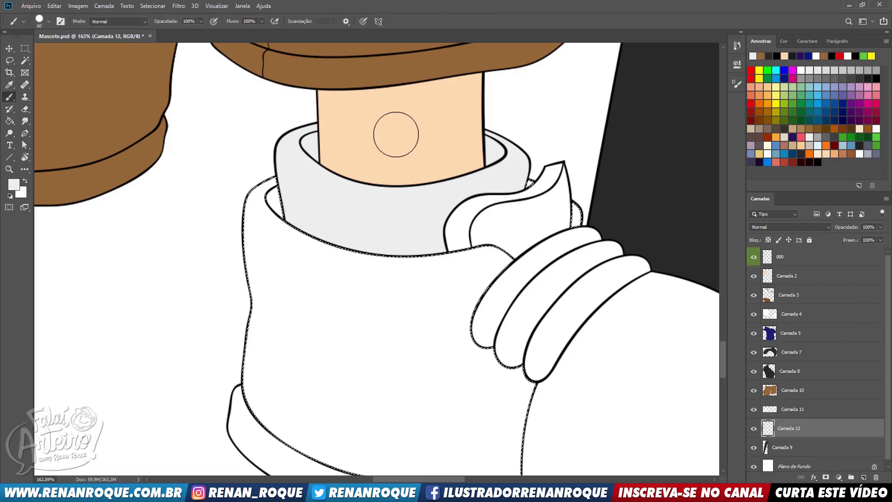
alt+click(372, 66)
click(10, 121)
click(255, 277)
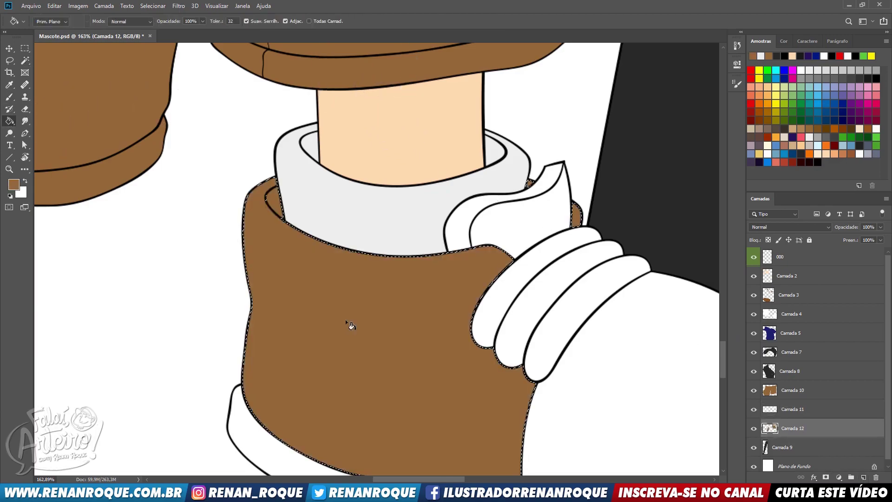
key(ctrl+d)
- Brush brown into leftover gaps along the outlines of the shoe beside the giant pen on Camada 12
scroll(345, 320, up, 5)
key(b)
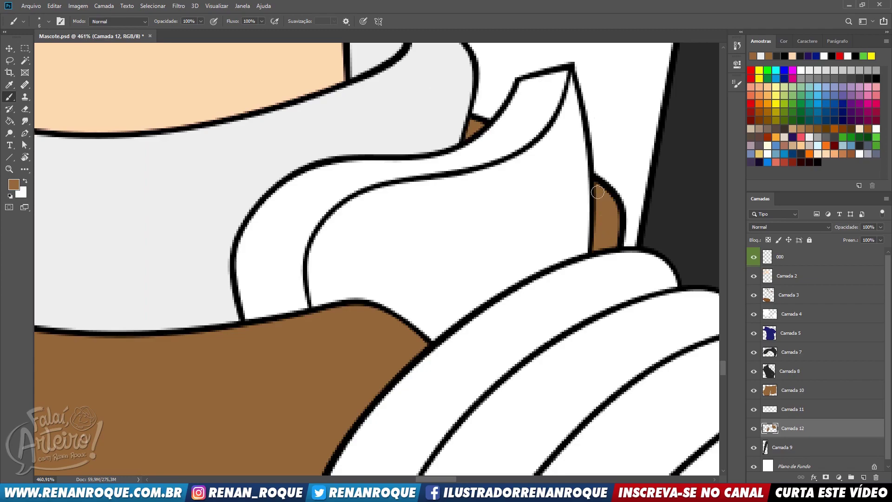
scroll(612, 119, down, 10)
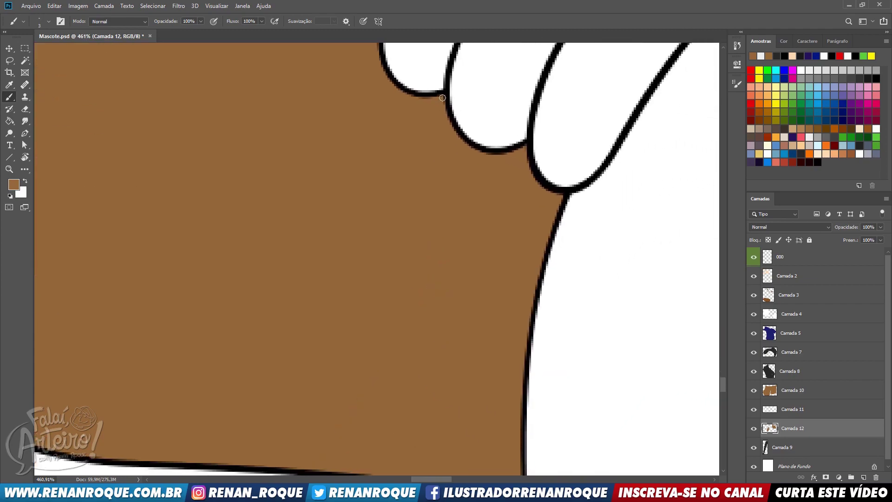
drag(479, 230, 576, 244)
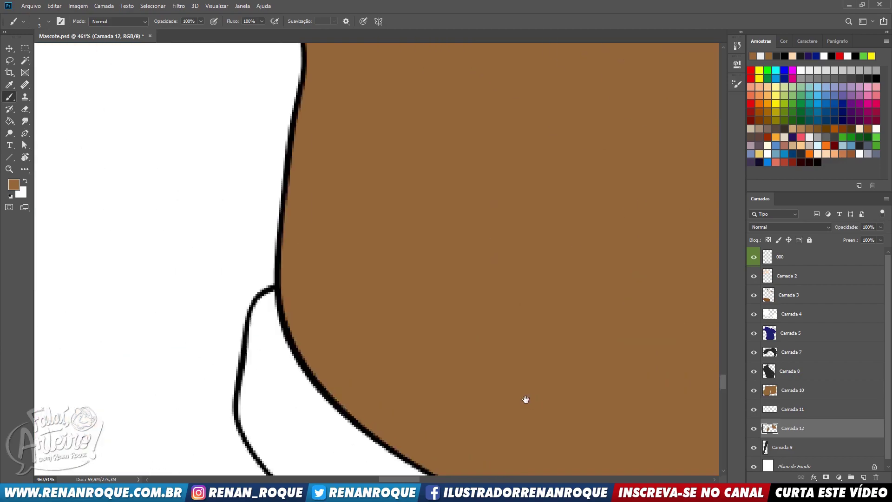
drag(475, 186, 466, 450)
drag(616, 307, 675, 177)
- Brush brown into the remaining gaps along the larger shoe's collar, side panels and lace edges on Camada 12
mouse_move(140, 181)
mouse_down()
mouse_move(536, 350)
mouse_move(508, 189)
mouse_move(442, 151)
mouse_move(516, 115)
mouse_move(383, 226)
mouse_up()
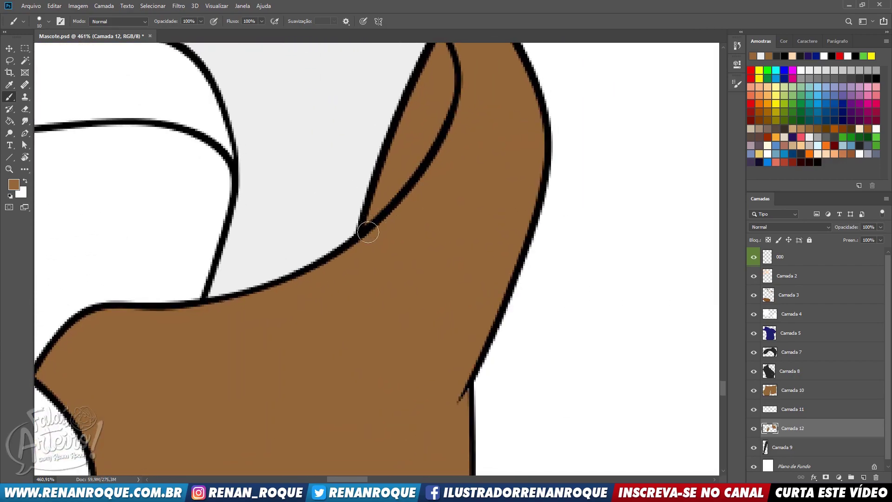
drag(459, 380, 622, 138)
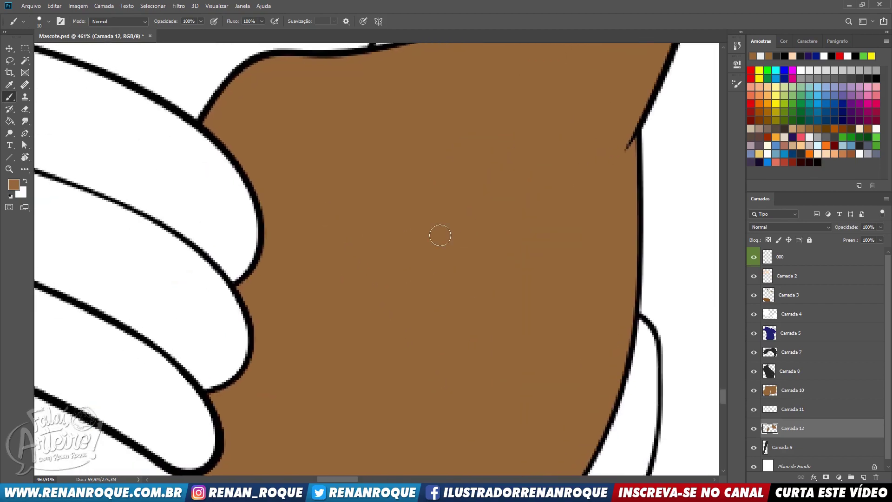
drag(245, 288, 454, 271)
mouse_move(444, 360)
mouse_down()
mouse_move(554, 333)
mouse_move(504, 279)
mouse_move(596, 65)
mouse_move(505, 245)
mouse_move(531, 127)
mouse_move(417, 353)
mouse_up()
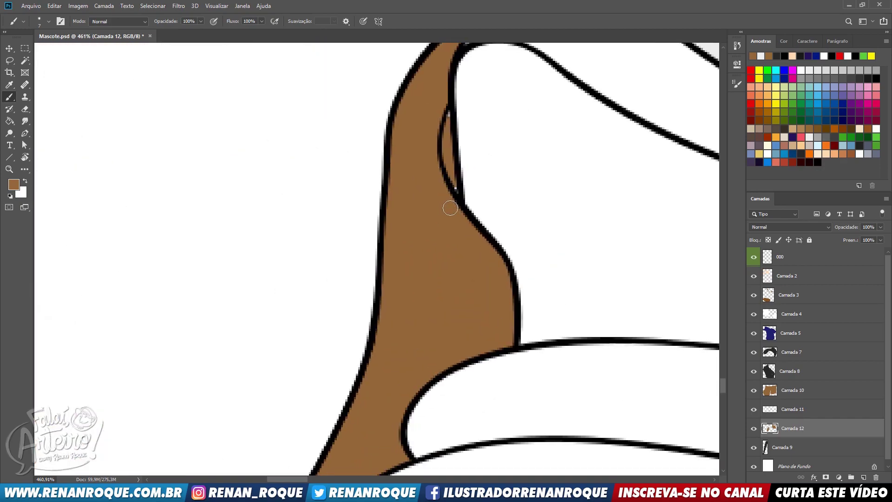
drag(443, 132, 529, 166)
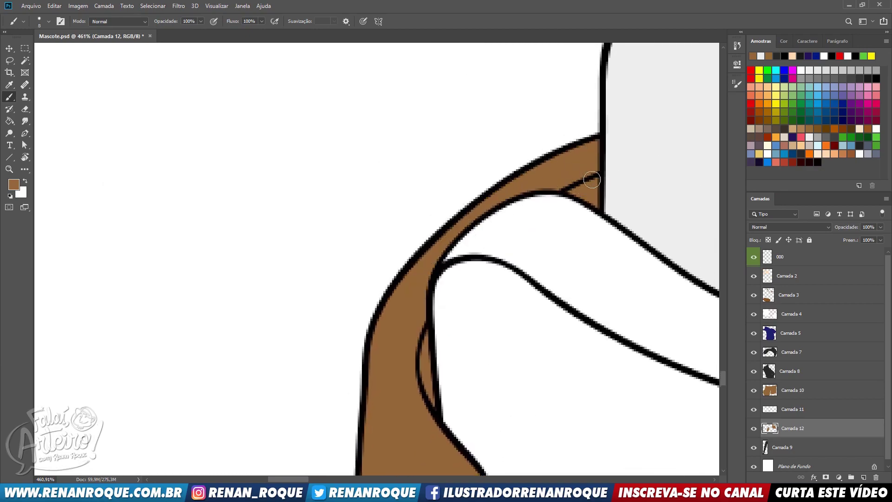
scroll(648, 180, down, 6)
drag(427, 196, 332, 151)
drag(355, 94, 318, 152)
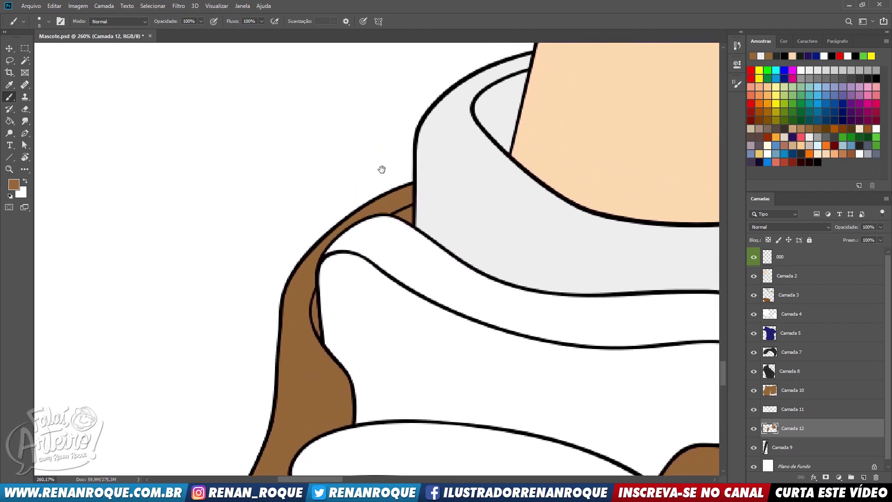
drag(407, 132, 89, 162)
scroll(300, 293, down, 4)
drag(319, 277, 393, 70)
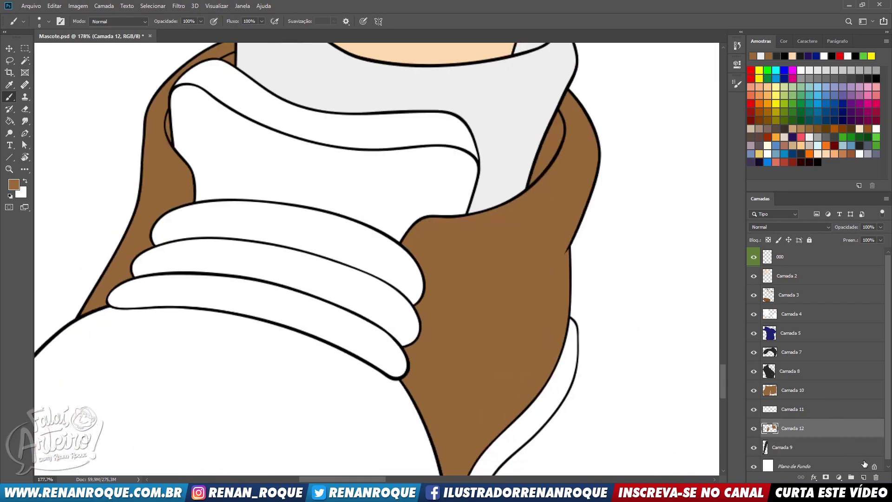
- Add a layer directly below Camada 12 and select the larger shoe's tongue, laces, toe cap and sole on layer 000
ctrl+click(864, 477)
scroll(276, 184, down, 2)
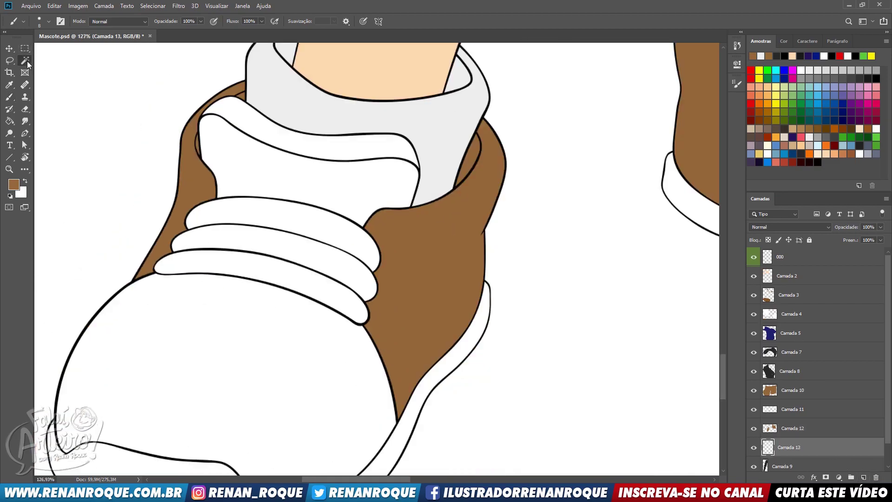
click(26, 62)
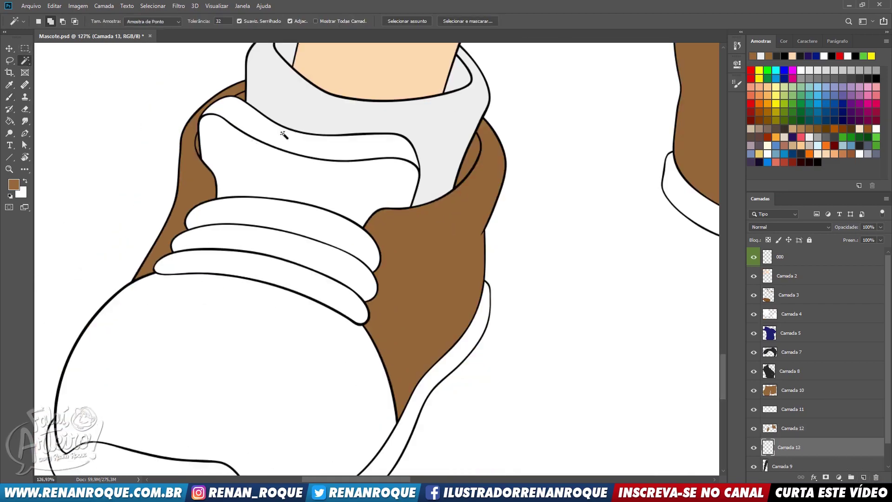
click(799, 264)
click(272, 241)
click(269, 266)
click(267, 326)
drag(249, 372, 329, 237)
click(291, 374)
drag(506, 294, 329, 403)
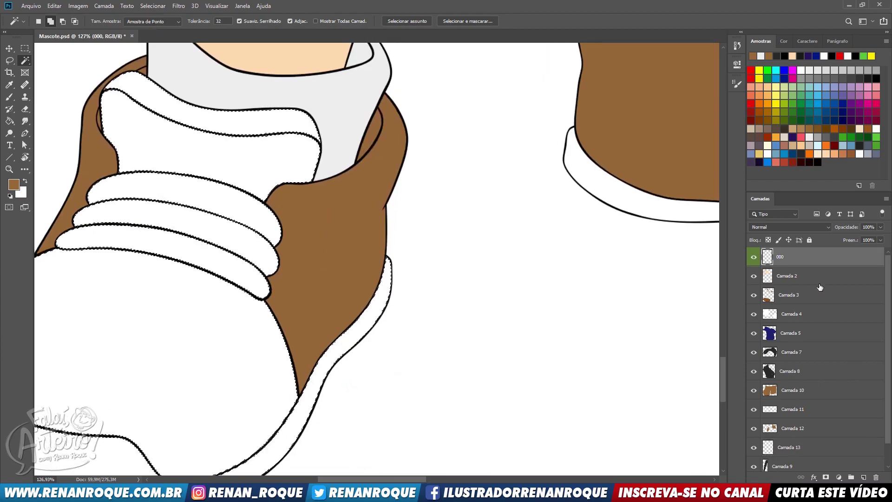
- Rename the line art layer 000 as CONTORNO
double_click(781, 256)
text(CO)
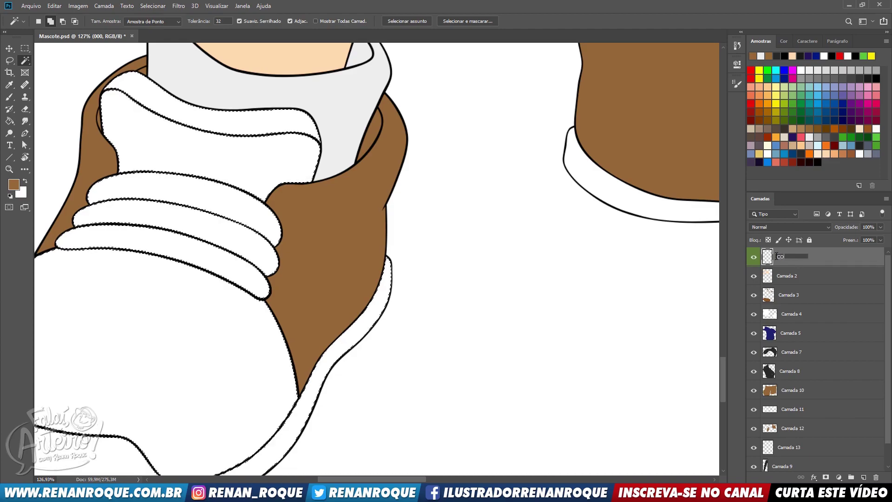
text(NTPRNO)
click(793, 257)
key(BackSpace)
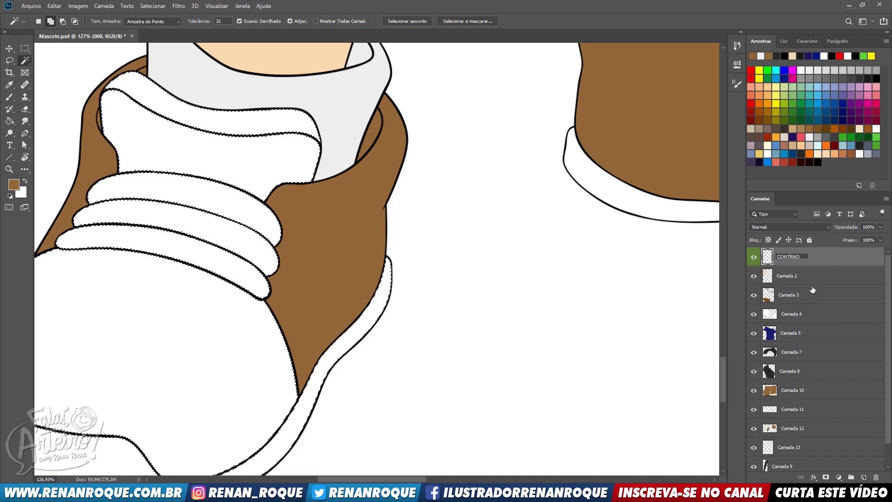
key(Return)
- Add the tongue, laces, toe cap and sole of the shoe beside the giant pen to the selection
drag(687, 308, 470, 188)
scroll(525, 233, down, 2)
drag(510, 60, 427, 270)
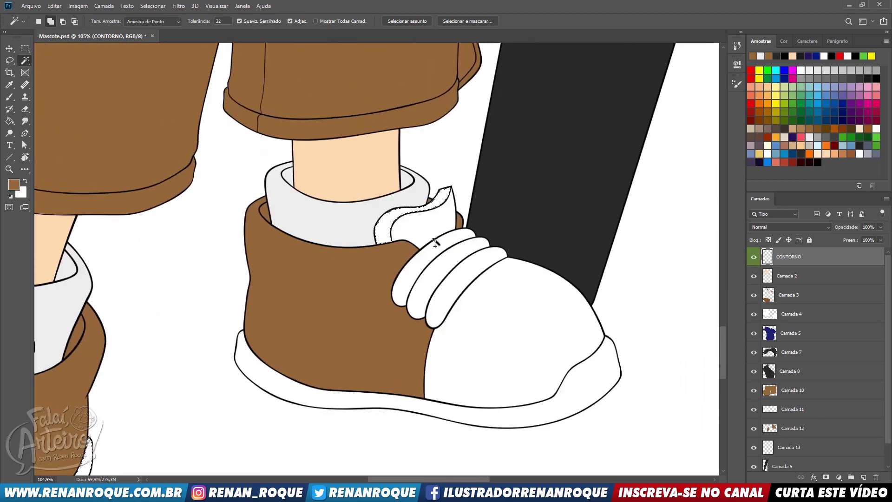
click(594, 382)
mouse_move(507, 201)
mouse_down()
mouse_move(506, 221)
mouse_move(519, 190)
mouse_up()
- Expand the selection of both shoes' tongues, laces, toe caps and soles
click(155, 6)
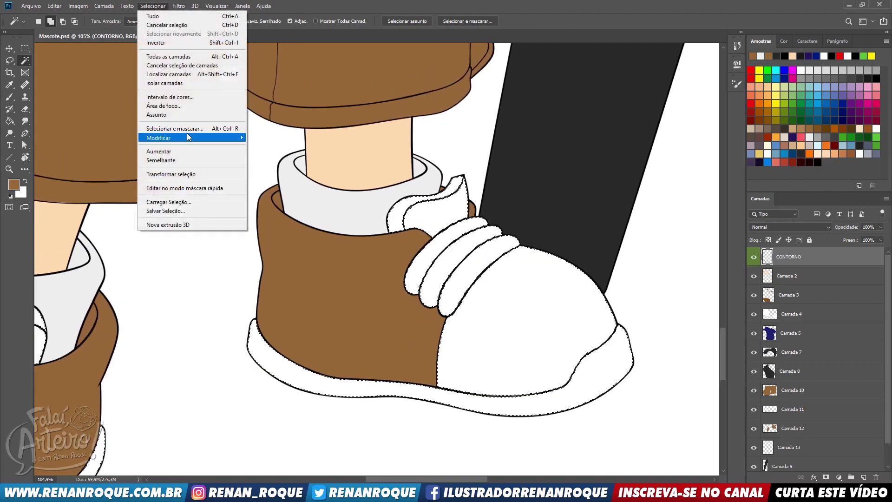
mouse_move(188, 135)
click(296, 156)
key(Return)
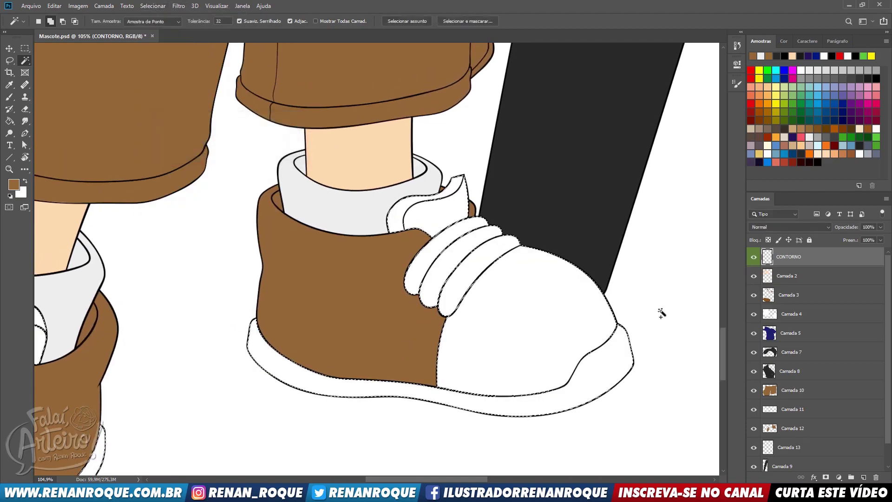
scroll(792, 432, down, 1)
- Fill the selected shoe parts with the giant pen's dark grey on Camada 13 and deselect
click(792, 425)
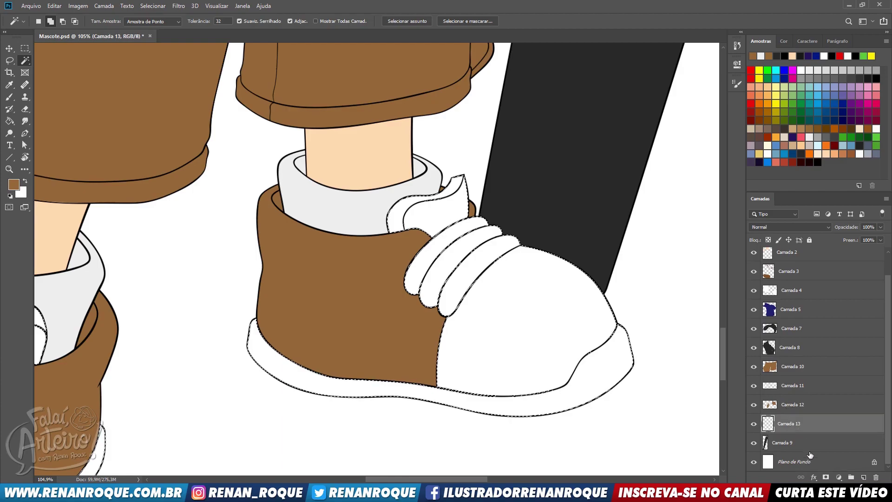
ctrl+click(770, 423)
key(Return)
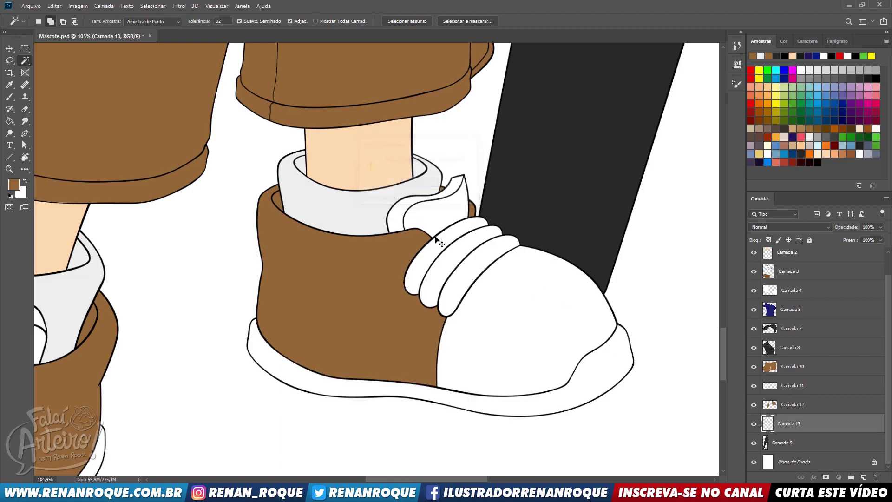
key(g)
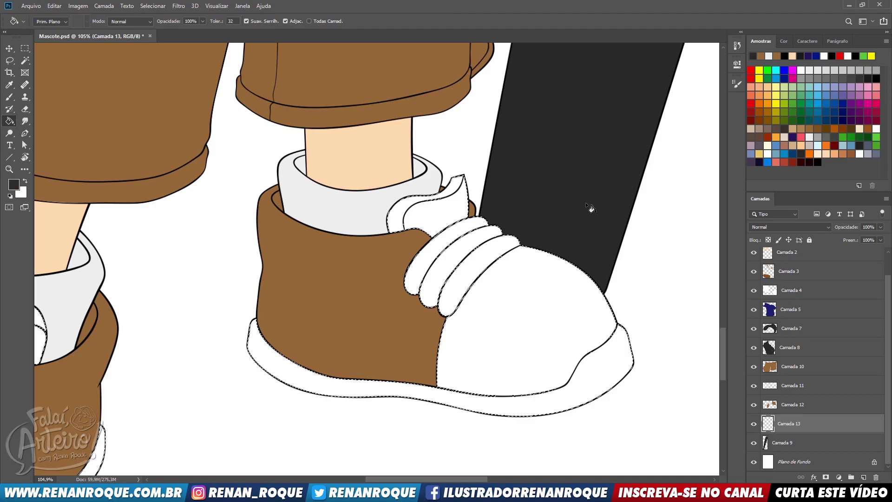
click(583, 357)
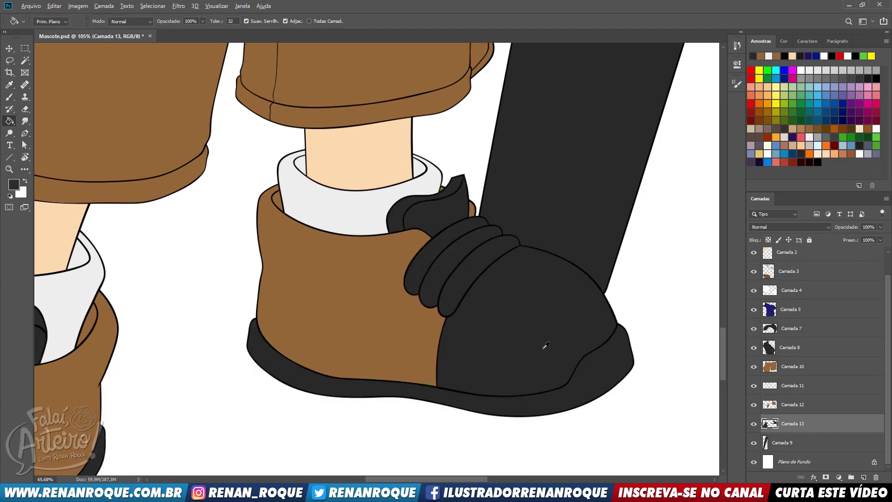
- Brush dark grey into leftover gaps in the larger shoe's tongue, laces, toe cap and sole on Camada 13
scroll(544, 347, down, 3)
drag(490, 350, 591, 205)
scroll(289, 212, up, 7)
key(b)
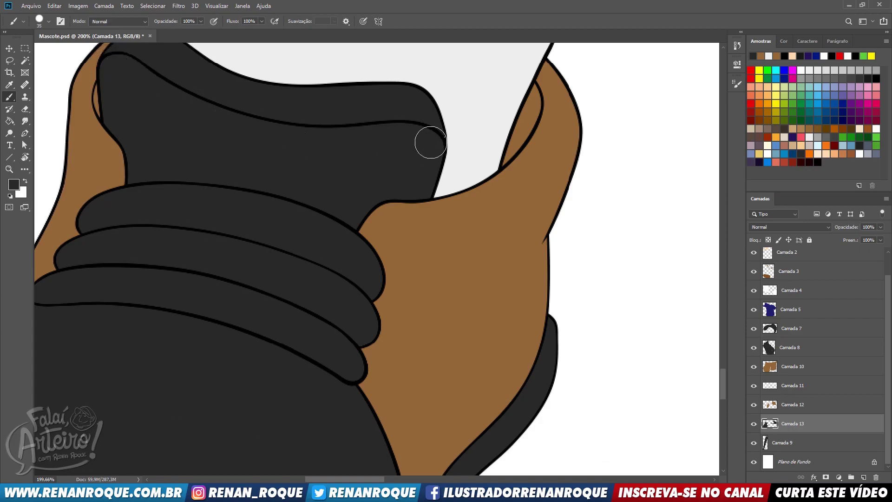
drag(350, 237, 475, 53)
drag(484, 194, 565, 16)
key(bracketright)
key(bracketright)
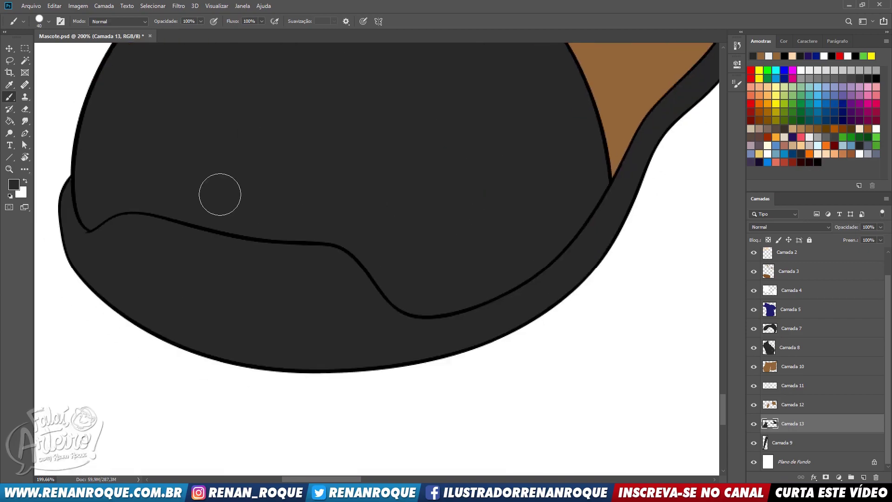
drag(465, 172, 284, 327)
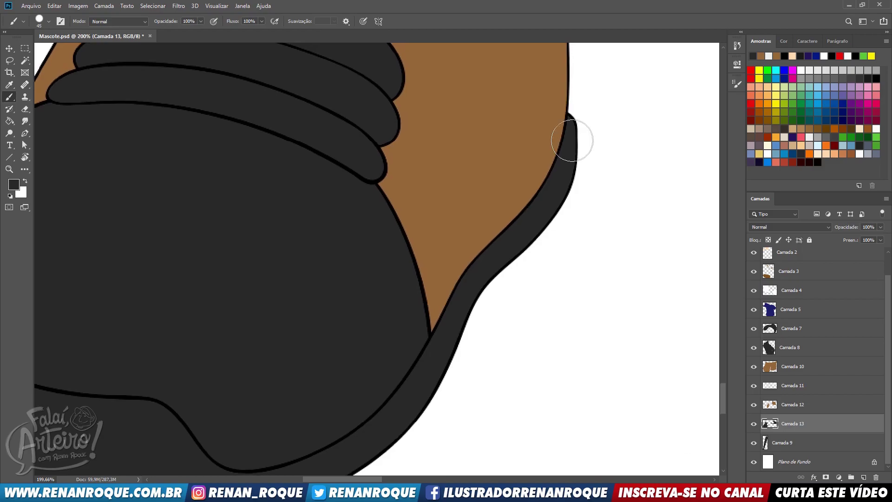
drag(382, 243, 504, 372)
- Brush dark grey into leftover gaps in the tongue, laces and toe cap of the shoe beside the giant pen
drag(688, 288, 55, 260)
drag(688, 247, 251, 211)
drag(310, 214, 421, 409)
drag(327, 88, 385, 251)
key(bracketright)
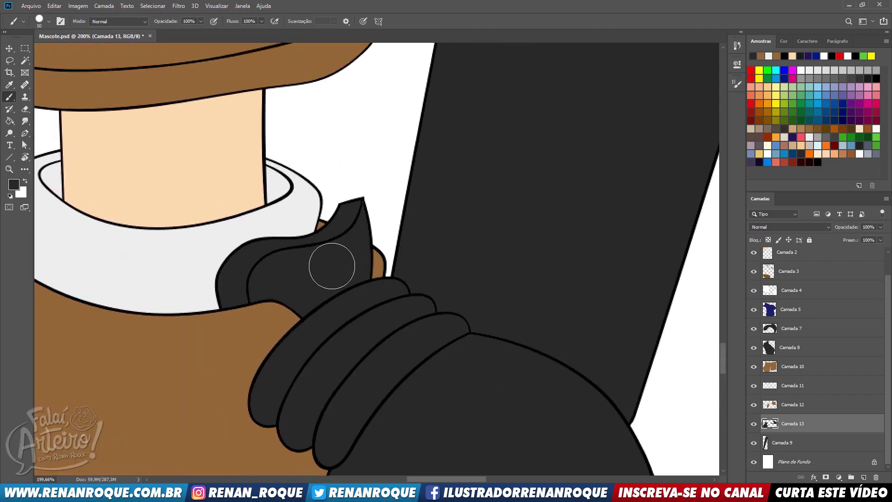
drag(418, 361, 509, 130)
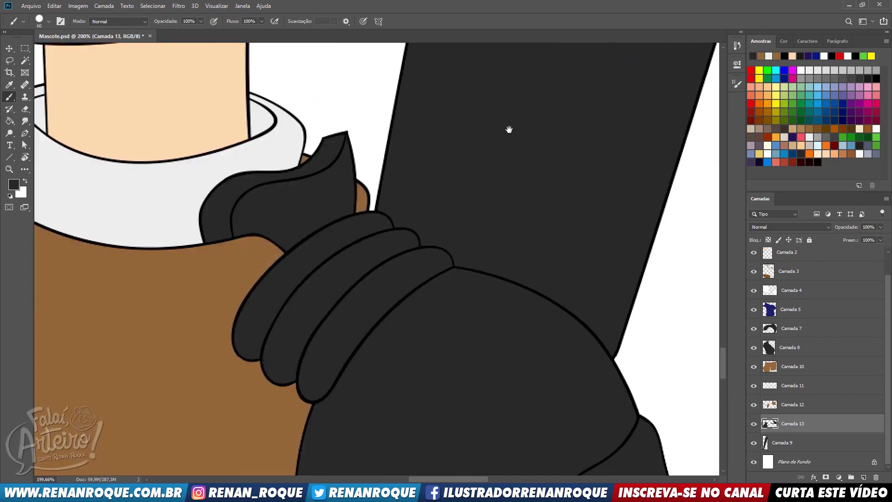
mouse_move(360, 242)
mouse_down()
mouse_move(374, 314)
mouse_move(370, 386)
mouse_up()
drag(357, 214, 376, 203)
key(bracketleft)
key(bracketleft)
key(bracketleft)
key(bracketleft)
key(bracketleft)
key(bracketleft)
mouse_move(393, 304)
mouse_down()
mouse_move(396, 343)
mouse_move(265, 61)
mouse_move(378, 7)
mouse_up()
scroll(379, 96, down, 1)
- Fit the illustration to the screen, zoom to the feet, and add a new layer directly below Camada 9
key(z)
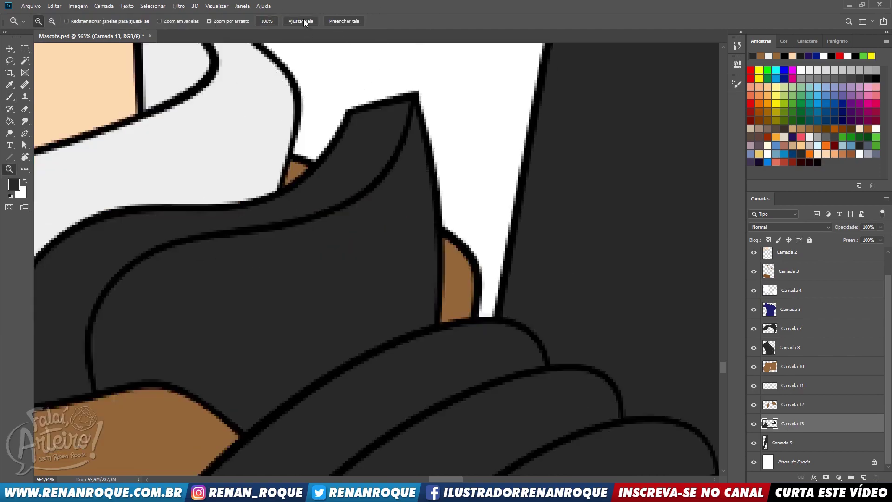
click(303, 21)
scroll(316, 388, up, 3)
drag(434, 386, 428, 277)
scroll(403, 347, up, 3)
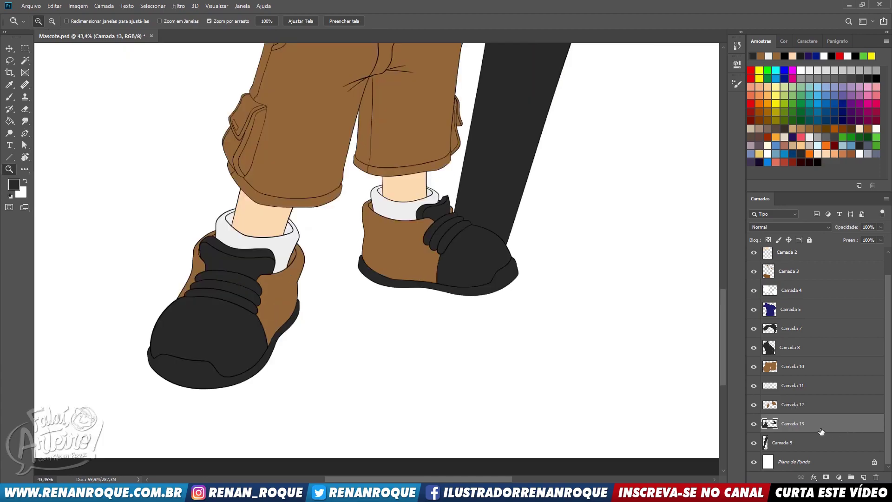
click(829, 445)
ctrl+click(863, 478)
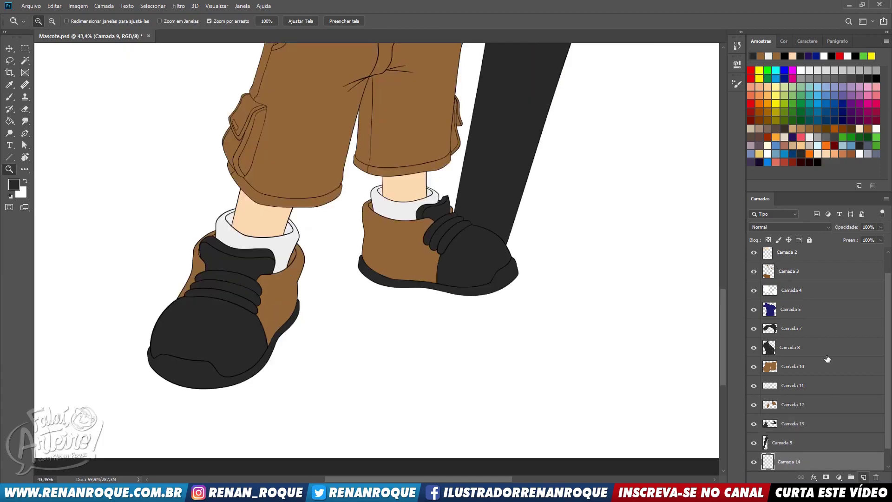
- Paint a light grey ground shadow around the larger shoe's sole on Camada 14
click(843, 69)
key(b)
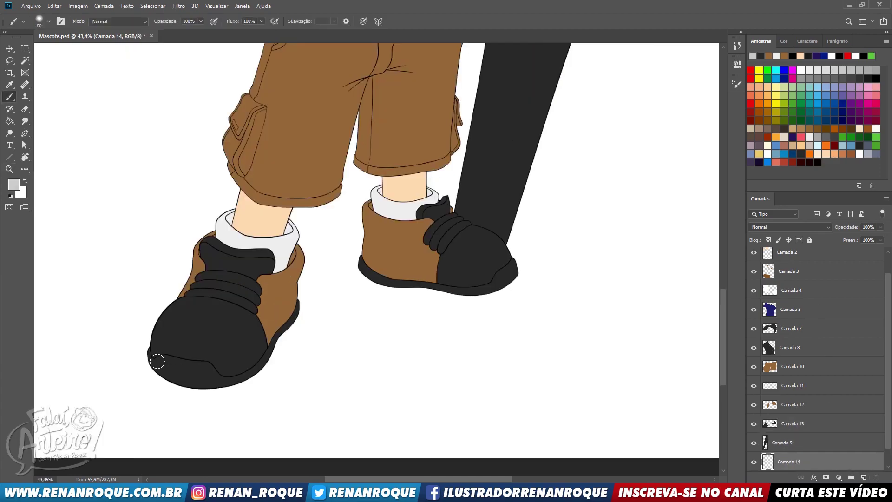
mouse_move(168, 344)
mouse_down()
mouse_move(289, 342)
mouse_move(279, 353)
mouse_up()
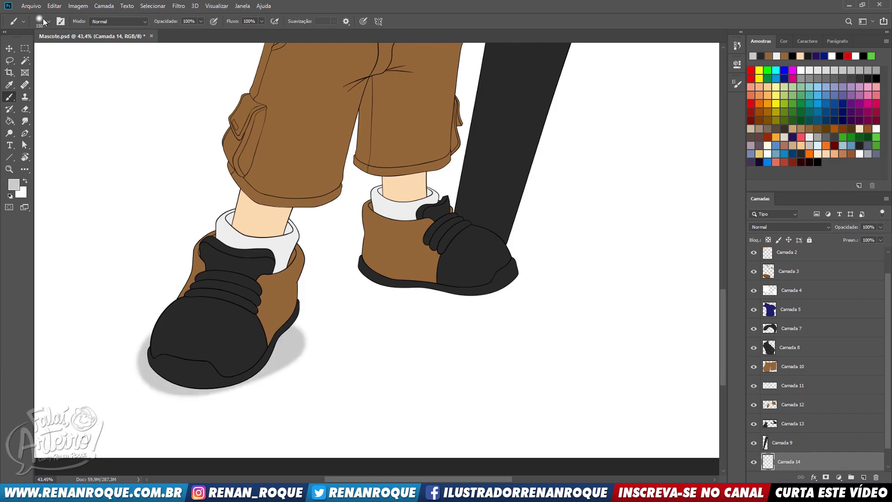
- Choose a hard-edged round brush at size 150 and repaint the light grey ground shadow around the larger shoe's sole
click(43, 19)
click(71, 171)
click(76, 126)
key(Escape)
mouse_move(158, 356)
mouse_down()
mouse_move(233, 376)
mouse_move(265, 354)
mouse_up()
key(ctrl+z)
mouse_move(153, 367)
mouse_down()
mouse_move(232, 378)
mouse_move(281, 342)
mouse_up()
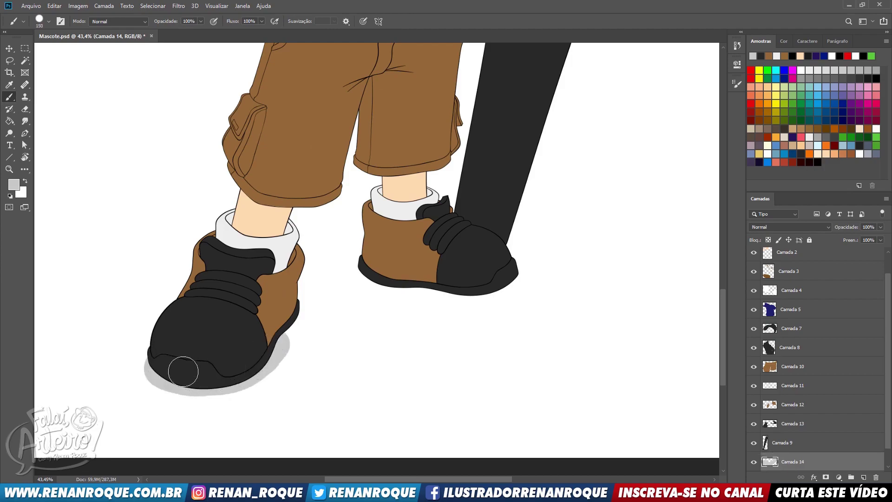
- Extend the light grey shadow from the larger shoe across the ground and around the sole and toe of the other shoe
mouse_move(209, 381)
mouse_down()
mouse_move(249, 372)
mouse_move(298, 321)
mouse_move(398, 267)
mouse_move(263, 350)
mouse_move(349, 300)
mouse_up()
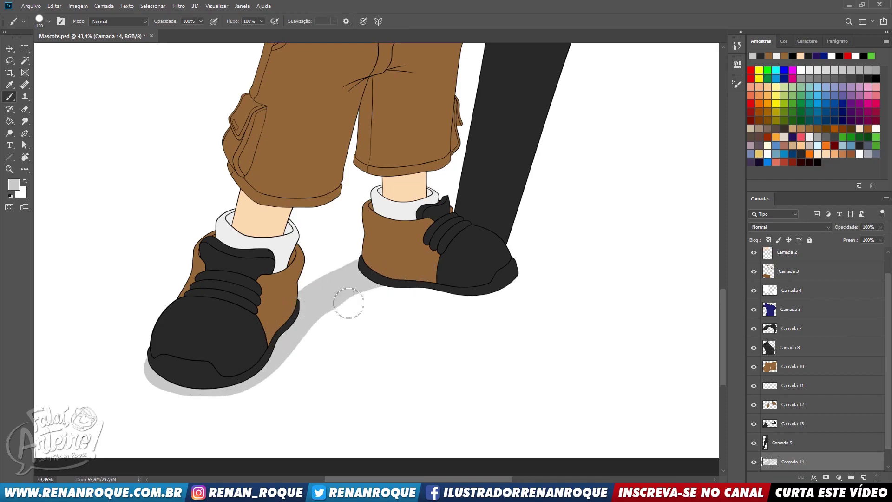
drag(269, 344, 419, 263)
mouse_move(513, 270)
mouse_down()
mouse_move(499, 279)
mouse_move(322, 280)
mouse_up()
key(ctrl+z)
mouse_move(523, 265)
mouse_down()
mouse_move(499, 285)
mouse_move(388, 279)
mouse_up()
key(ctrl+z)
drag(320, 284, 534, 266)
key(ctrl+z)
mouse_move(385, 281)
mouse_down()
mouse_move(521, 275)
mouse_move(510, 250)
mouse_up()
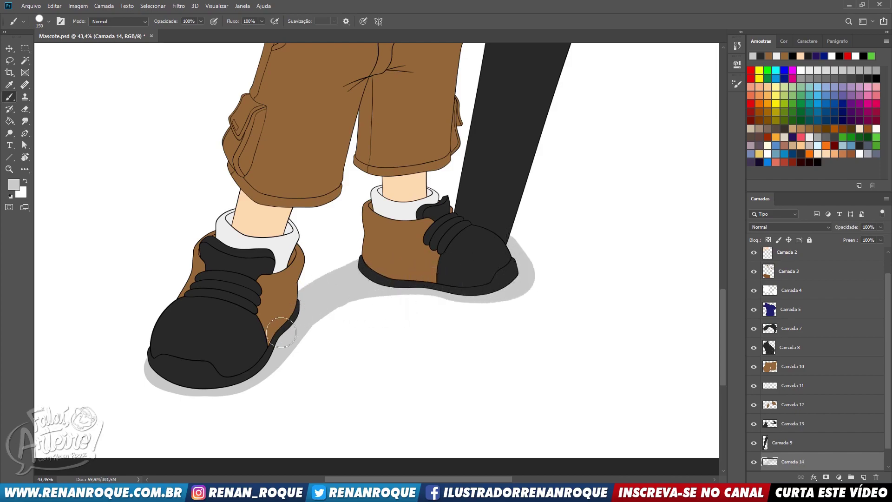
mouse_move(304, 310)
mouse_down()
mouse_move(345, 297)
mouse_move(441, 225)
mouse_up()
drag(298, 293, 378, 261)
- Erase the shadow's upper edge between the shoes and taper its end beyond the farther shoe's toe
key(e)
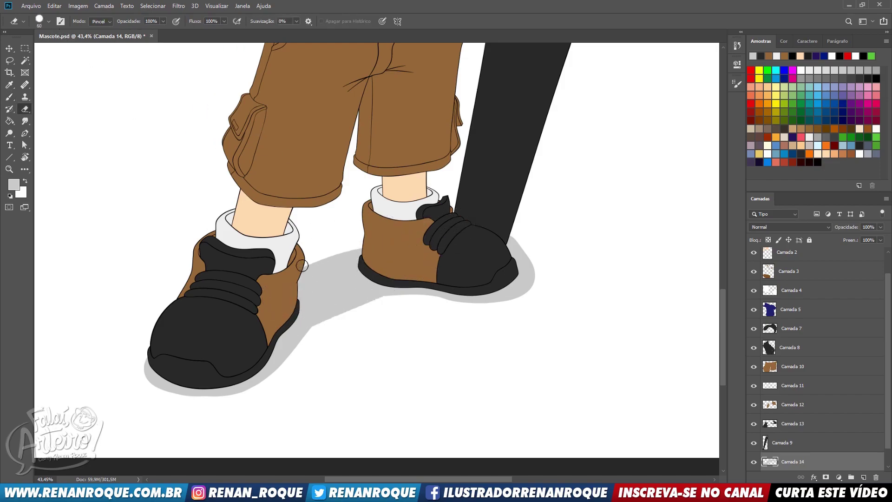
drag(300, 269, 389, 239)
drag(279, 281, 407, 238)
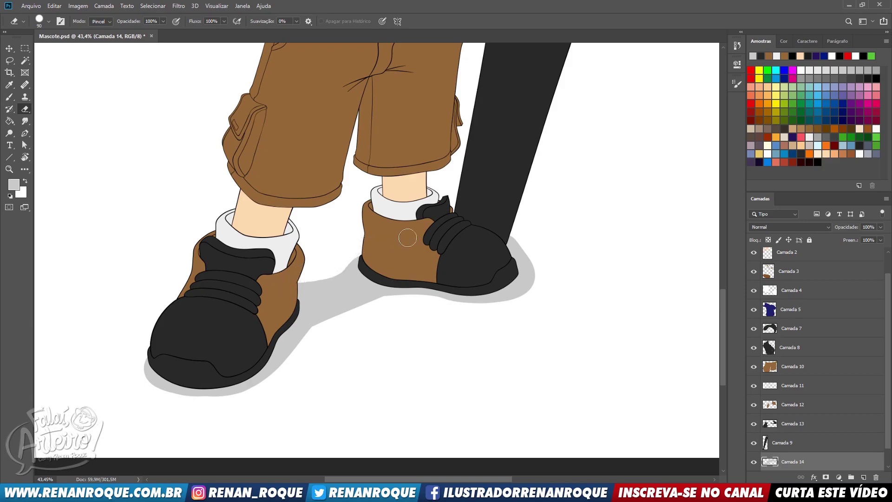
mouse_move(517, 262)
mouse_down()
mouse_move(559, 303)
mouse_move(513, 271)
mouse_move(534, 285)
mouse_up()
key(ctrl+z)
ctrl+click(534, 287)
drag(518, 255, 540, 282)
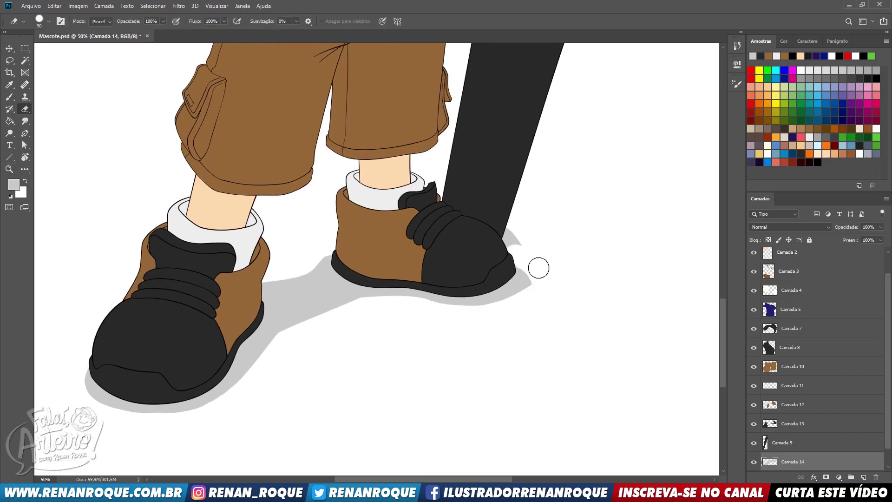
drag(528, 251, 514, 235)
scroll(450, 198, down, 4)
scroll(406, 217, up, 5)
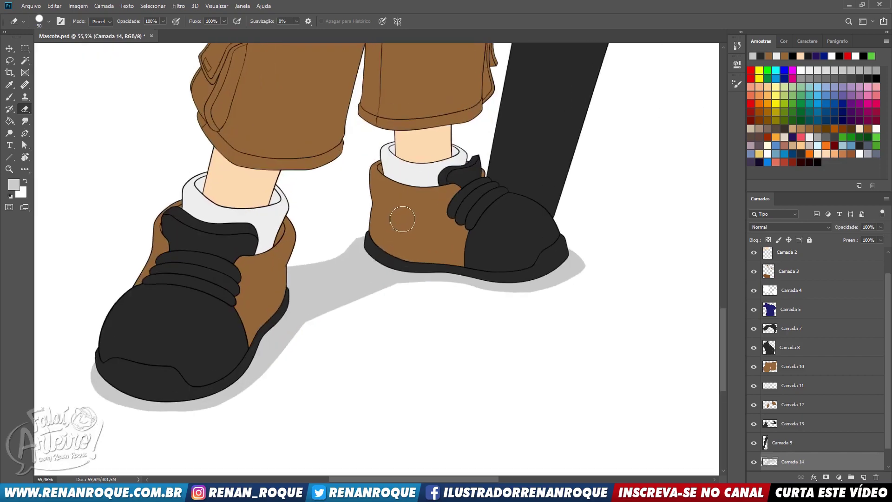
scroll(402, 219, up, 3)
key(b)
key(bracketleft)
key(bracketleft)
key(bracketleft)
key(bracketleft)
key(bracketleft)
key(bracketleft)
key(bracketleft)
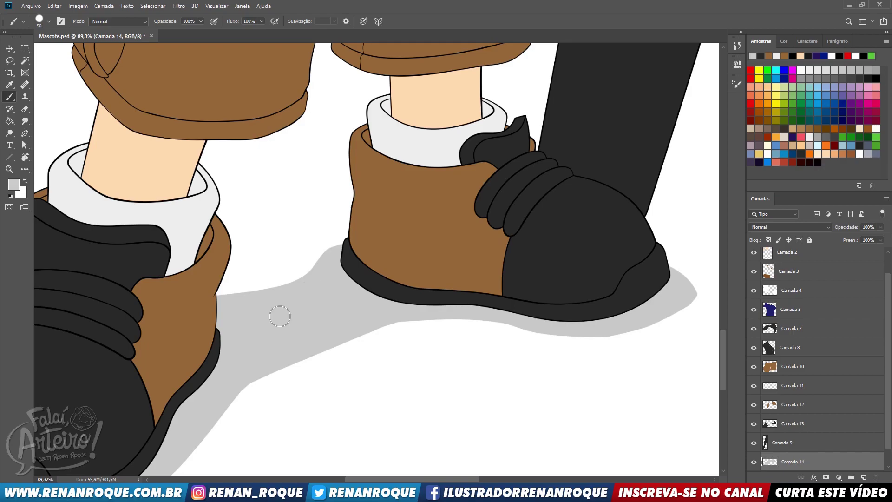
alt+scroll(546, 261, down, 5)
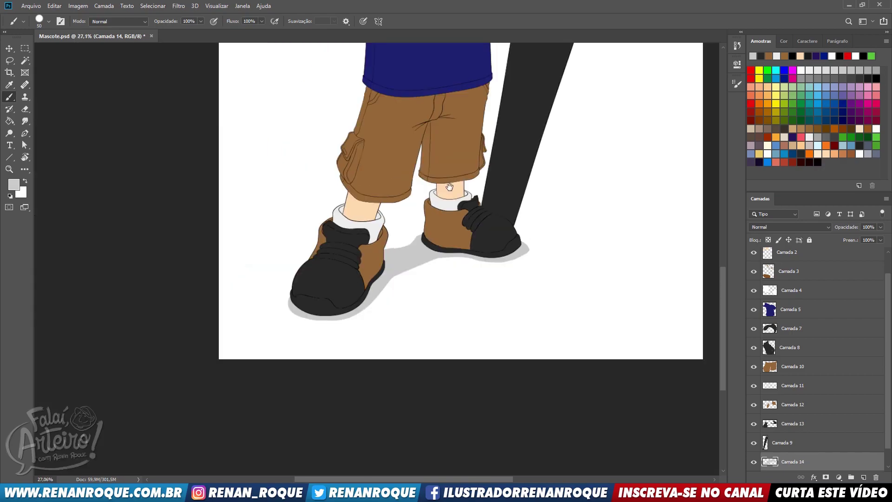
scroll(392, 405, up, 3)
alt+scroll(448, 292, down, 2)
alt+scroll(399, 243, up, 1)
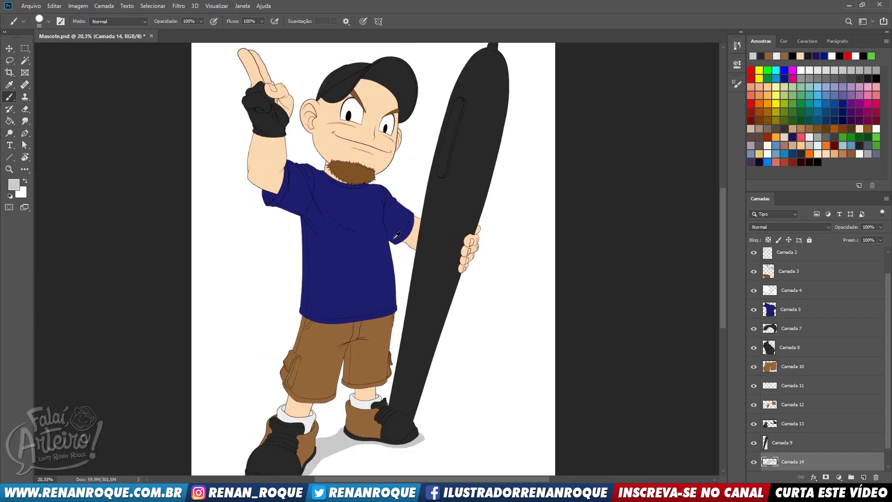
- Group all the artwork layers from Camada 14 up to CONTORNO as group 1 and duplicate that group
scroll(833, 312, up, 2)
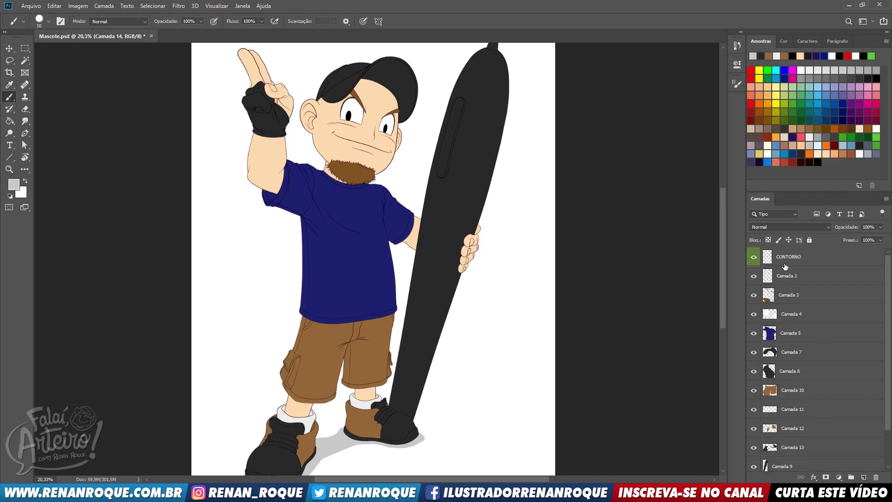
shift+click(786, 264)
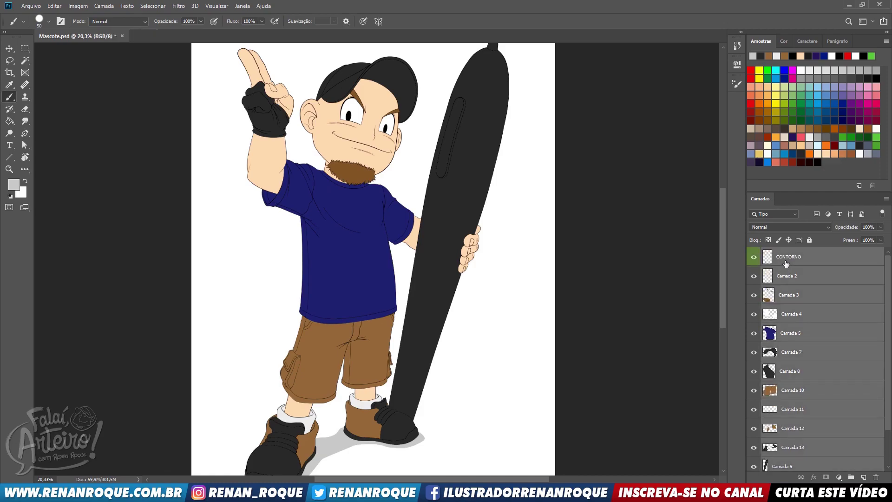
key(ctrl+g)
key(Return)
key(ctrl+j)
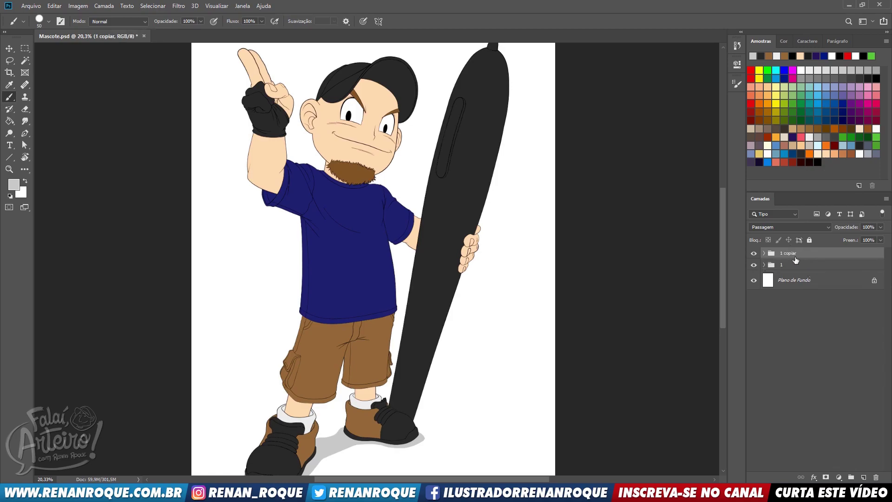
- Rename the duplicated group as 2 and expand it to work on its CONTORNO layer
text(0)
key(Return)
right_click(757, 265)
click(775, 304)
click(764, 253)
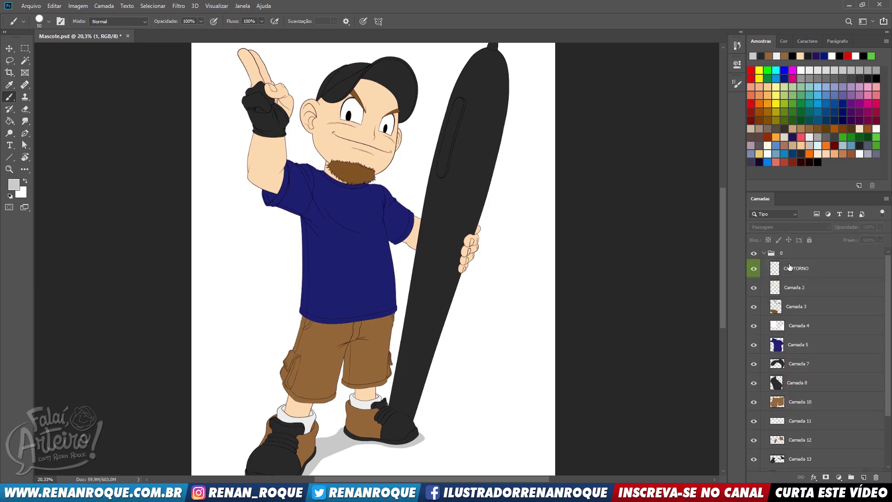
double_click(782, 253)
click(798, 274)
- Add a new layer directly above Camada 2 in group 2 and clip it to Camada 2
drag(463, 242, 500, 253)
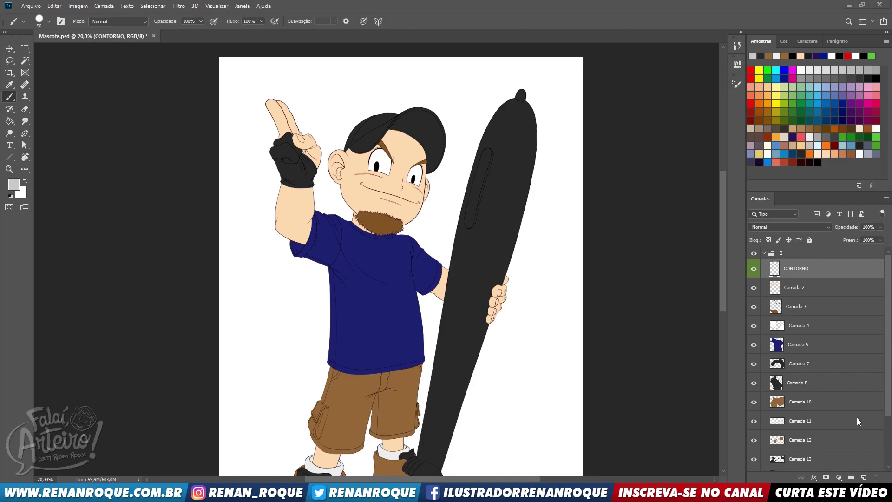
scroll(418, 187, up, 5)
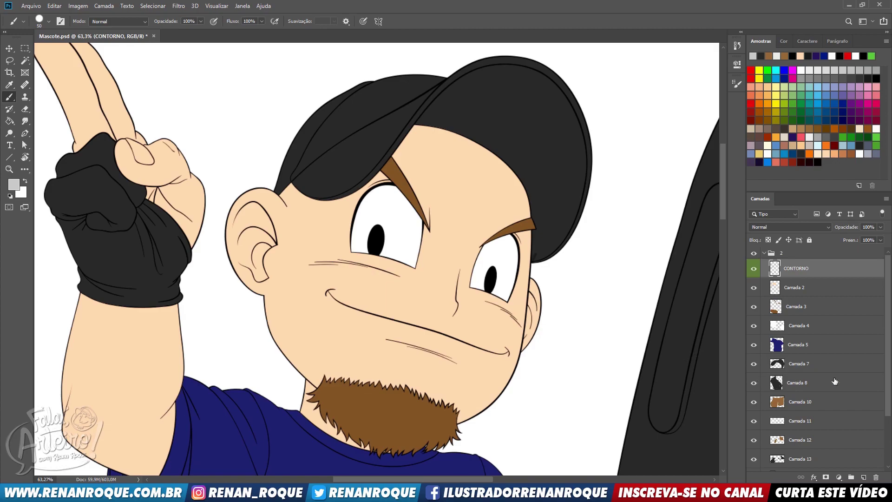
click(792, 290)
click(864, 478)
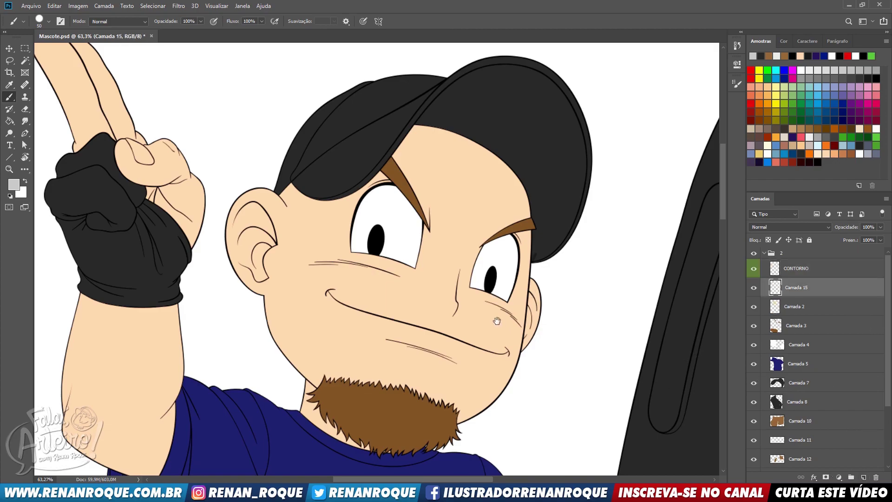
drag(492, 318, 491, 331)
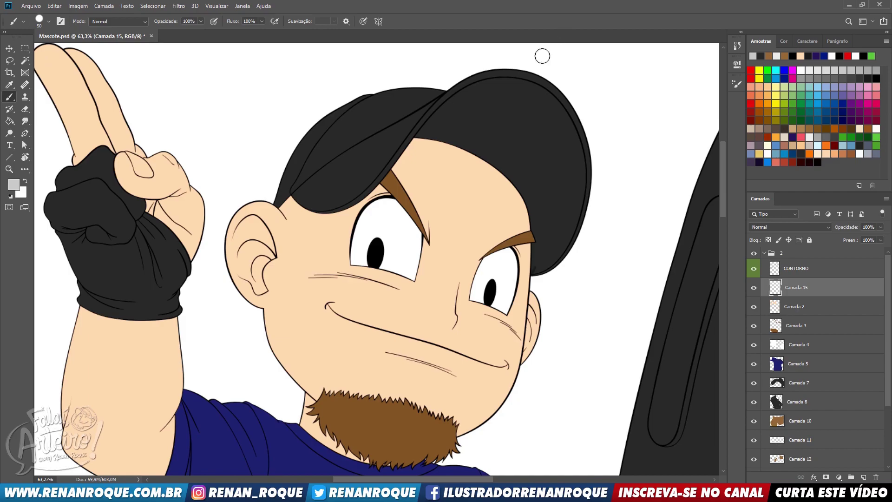
key(ctrl+alt+g)
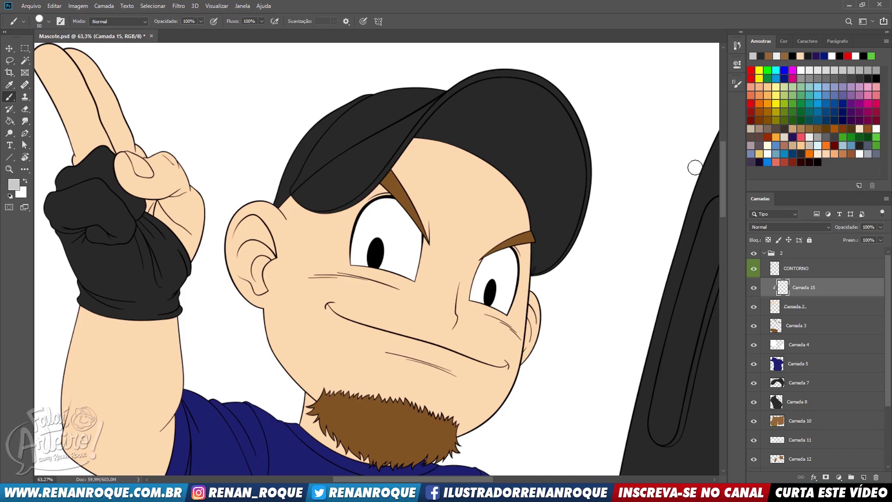
- Pick a darker peach-orange swatch and, with a size 150 brush, shade the side of the face beside the cap's brim on Camada 15
drag(456, 297, 466, 300)
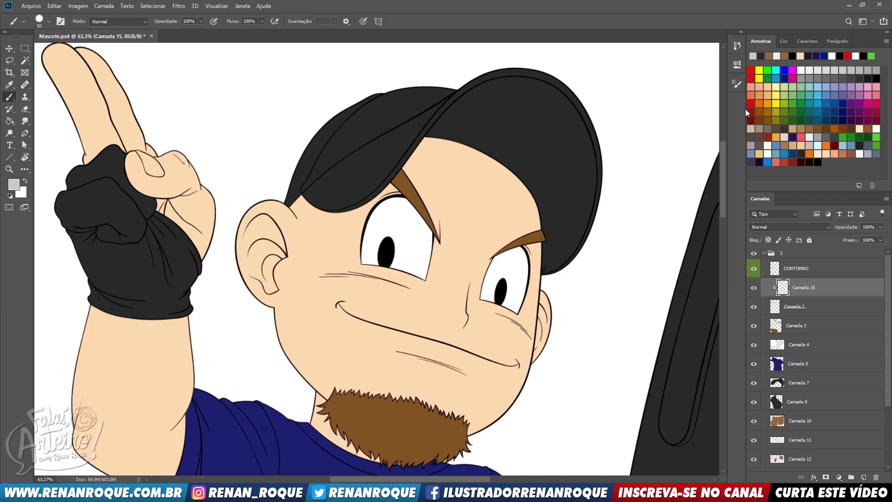
click(835, 154)
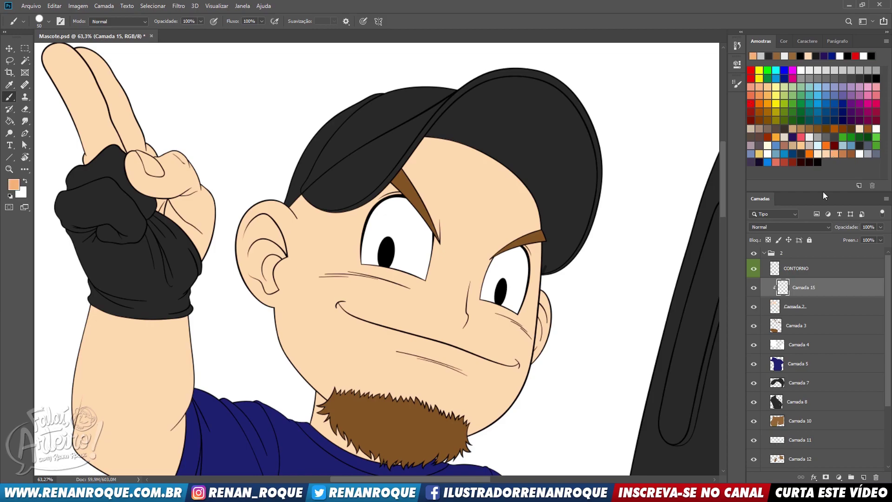
mouse_move(503, 175)
mouse_down()
mouse_move(499, 138)
mouse_move(497, 178)
mouse_up()
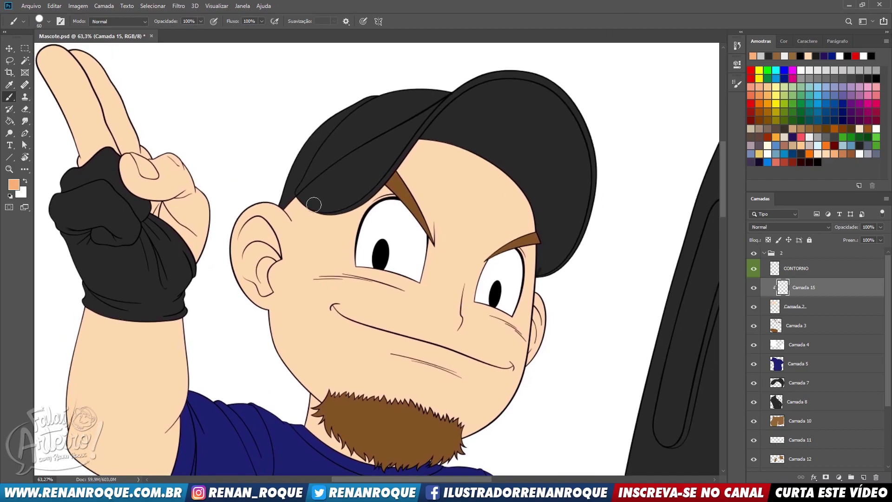
key(bracketright)
key(bracketright)
key(bracketright)
key(bracketright)
key(bracketright)
mouse_move(502, 153)
mouse_down()
mouse_move(458, 428)
mouse_move(516, 219)
mouse_up()
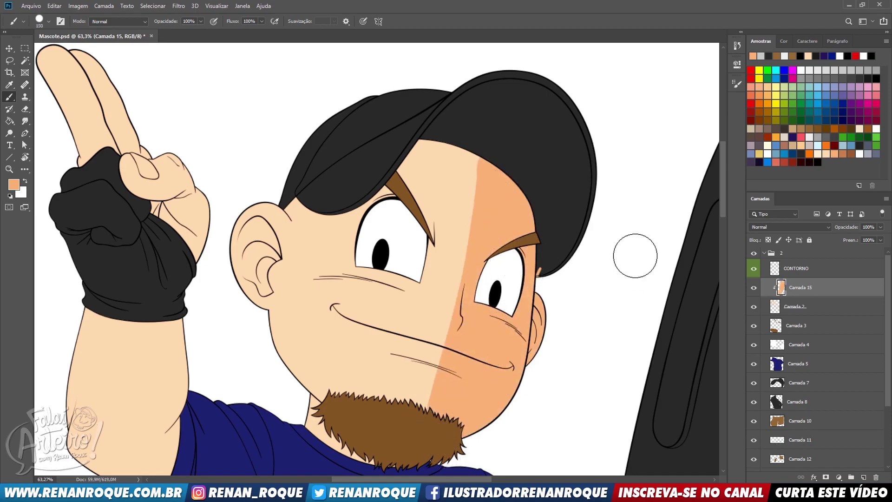
- Erase the stray skin-colour patch overlapping the cap's lower brim on Camada 2
click(795, 306)
key(z)
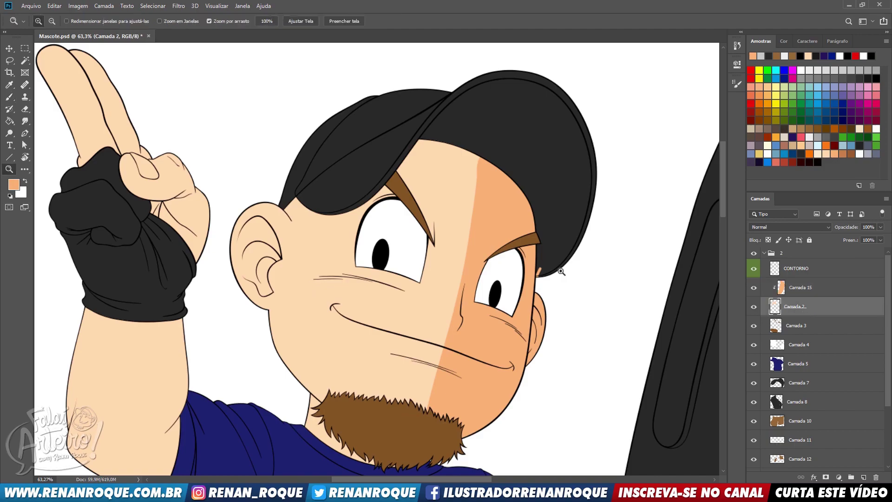
click(556, 273)
drag(556, 274, 612, 219)
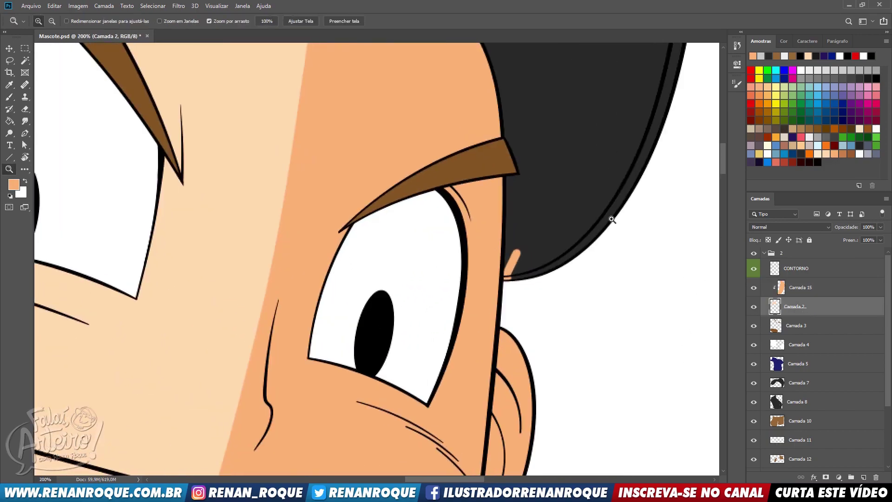
key(e)
click(546, 284)
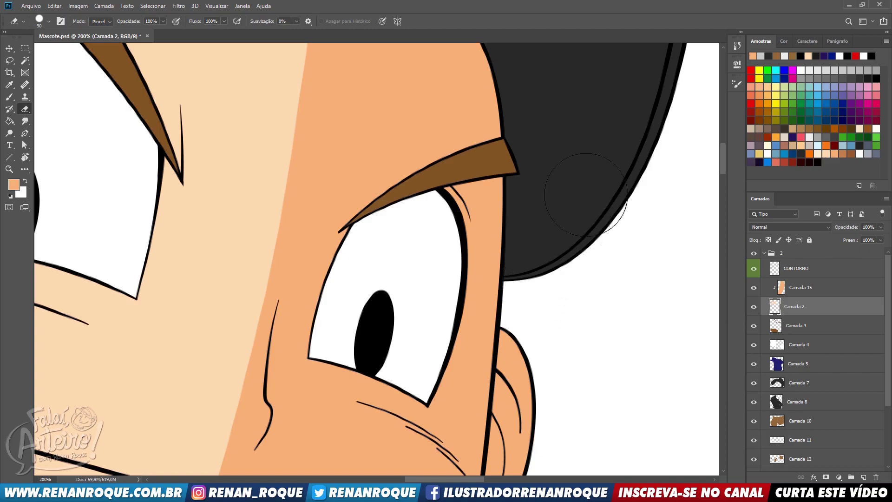
- Erase the Camada 15 shading from the forehead, leaving a narrow curved shadow between the cap and the eyebrow
alt+click(600, 244)
drag(618, 312, 635, 349)
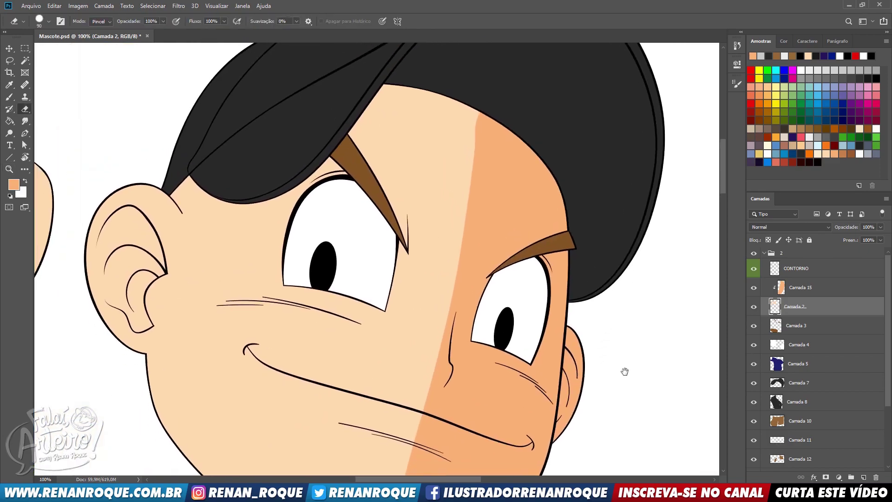
key(alt+bracketright)
key(bracketright)
key(bracketright)
key(bracketright)
key(bracketright)
key(bracketright)
drag(452, 257, 525, 175)
key(ctrl+z)
key(bracketleft)
key(bracketleft)
key(bracketleft)
key(bracketleft)
key(bracketleft)
key(bracketleft)
key(bracketleft)
mouse_move(490, 215)
mouse_down()
mouse_move(516, 219)
mouse_move(504, 229)
mouse_move(500, 131)
mouse_move(520, 163)
mouse_up()
- Paint a small shadow at the inner tip of the shaded-side eyebrow with a size 15 brush and erase it to a point
key(b)
key(bracketleft)
key(bracketleft)
key(bracketleft)
key(bracketleft)
key(bracketleft)
key(bracketleft)
key(bracketleft)
key(bracketleft)
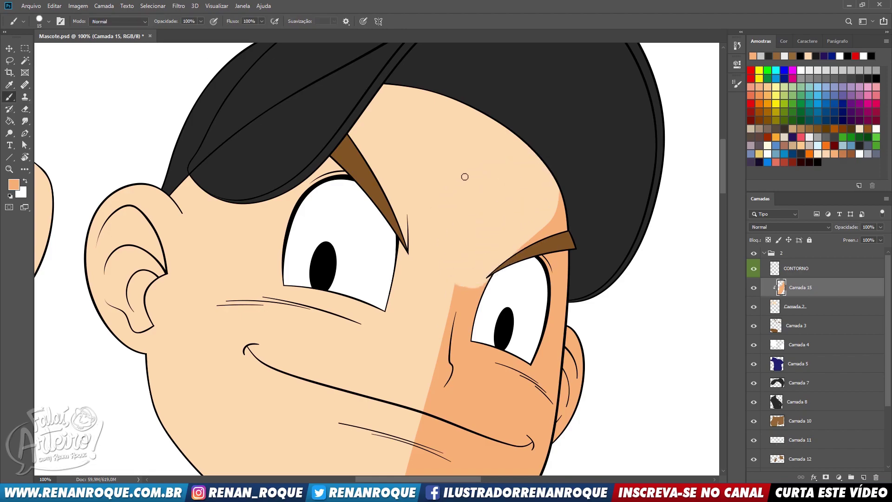
key(z)
click(516, 262)
click(511, 261)
key(b)
mouse_move(434, 321)
mouse_down()
mouse_move(427, 206)
mouse_move(434, 304)
mouse_move(444, 326)
mouse_up()
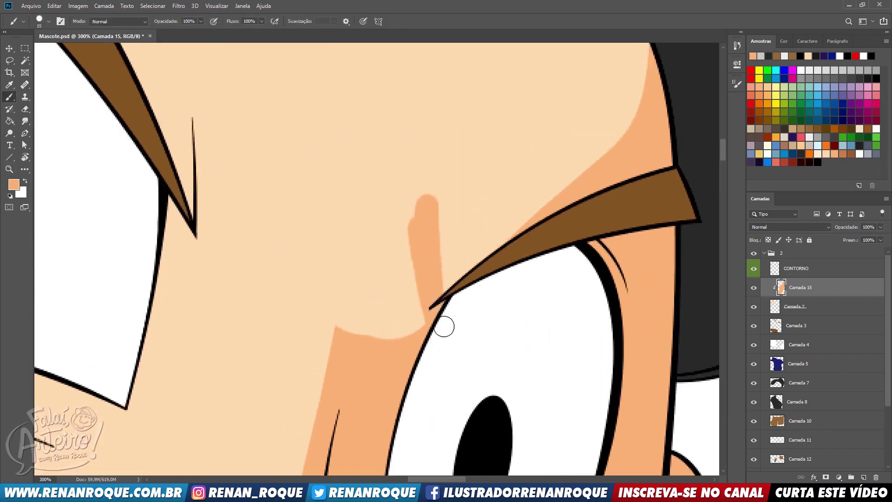
key(e)
mouse_move(423, 146)
mouse_down()
mouse_move(359, 323)
mouse_move(389, 233)
mouse_move(384, 353)
mouse_up()
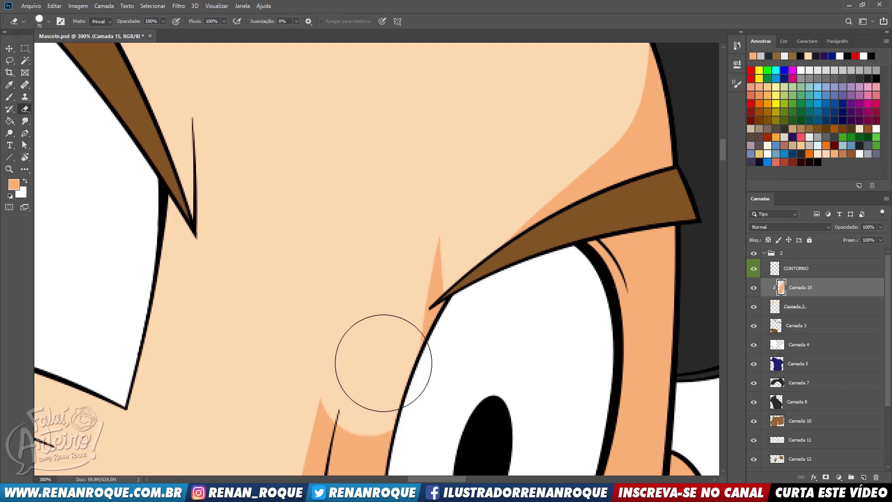
drag(443, 352, 458, 343)
- Extend the shading up the nose bridge and erase its eye-side edge into a tapered curve
key(b)
drag(442, 377, 480, 191)
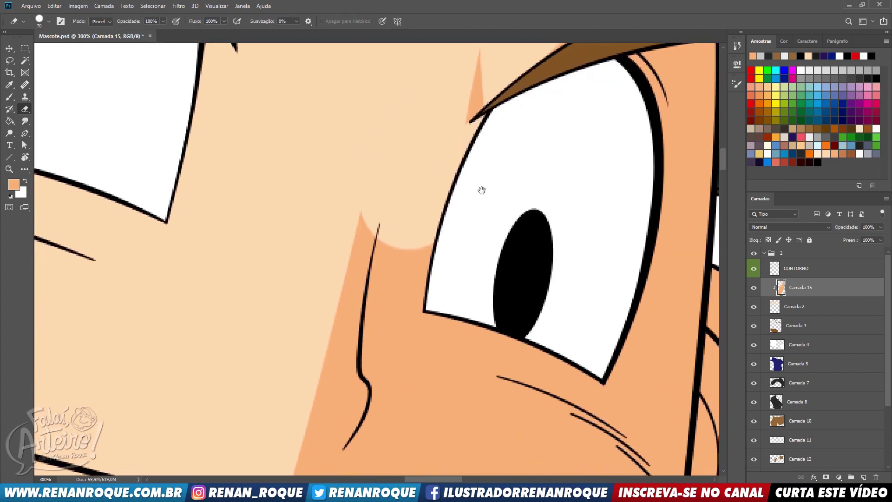
key(e)
key(b)
click(390, 205)
mouse_move(358, 297)
mouse_down()
mouse_move(395, 217)
mouse_move(425, 243)
mouse_up()
key(e)
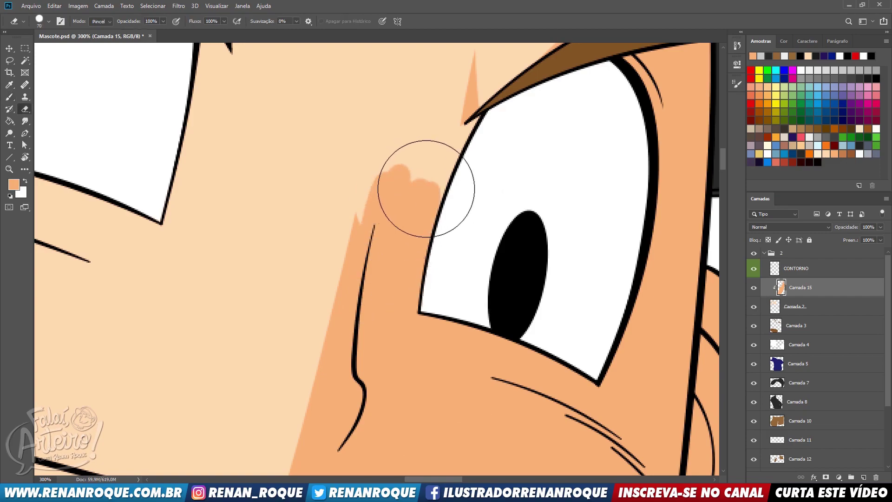
drag(419, 157, 448, 279)
drag(439, 223, 518, 173)
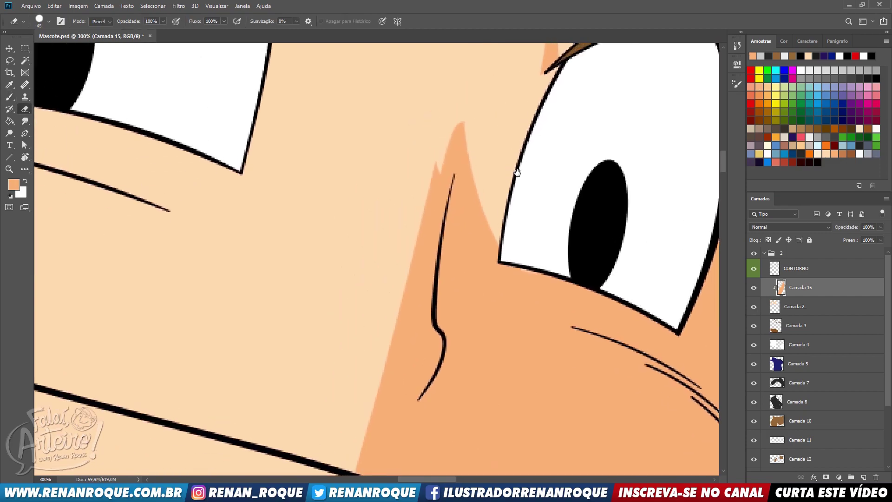
- Trim the Camada 15 shading along the nose bridge and carve its edge around the nose tip
key(b)
mouse_move(408, 331)
mouse_down()
mouse_move(455, 99)
mouse_move(375, 345)
mouse_up()
key(e)
drag(437, 102, 368, 304)
mouse_move(402, 200)
mouse_down()
mouse_move(389, 365)
mouse_move(404, 345)
mouse_move(409, 396)
mouse_move(464, 251)
mouse_up()
key(b)
key(e)
key(b)
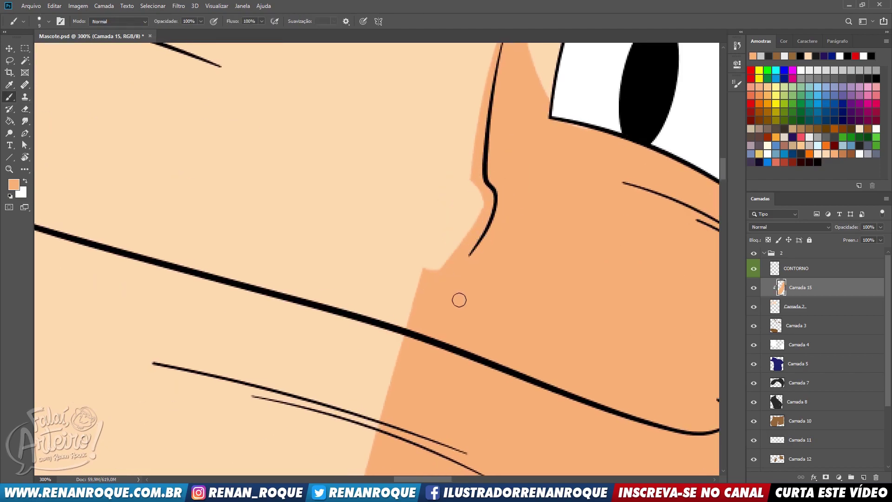
drag(466, 238, 404, 200)
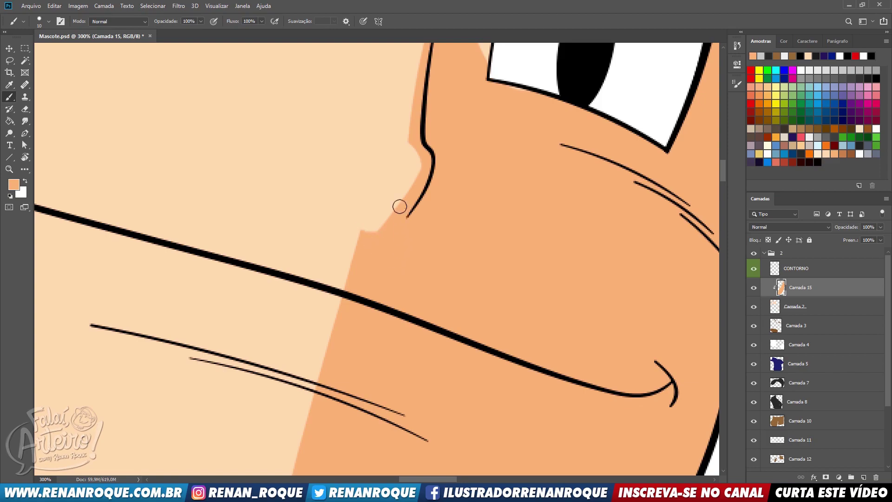
- Enlarge the brush and fill in the shading beneath the nose tip with a rounded edge
key(bracketright)
key(bracketright)
key(bracketright)
key(bracketright)
key(bracketright)
key(bracketright)
key(bracketright)
key(bracketright)
key(bracketright)
mouse_move(463, 196)
mouse_down()
mouse_move(431, 222)
mouse_move(415, 217)
mouse_up()
- Erase the shading below the nose into a curved edge running down across the mouth line
key(e)
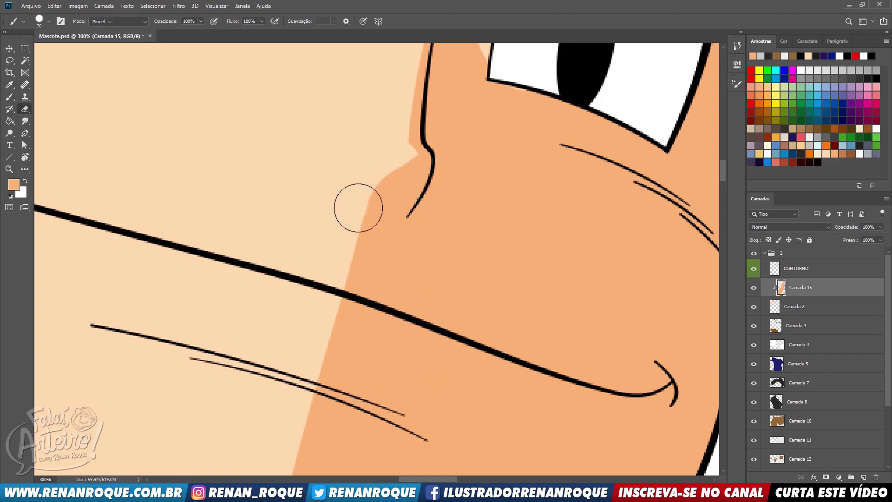
drag(342, 165, 392, 394)
drag(341, 212, 431, 435)
alt+click(502, 307)
drag(513, 314, 536, 340)
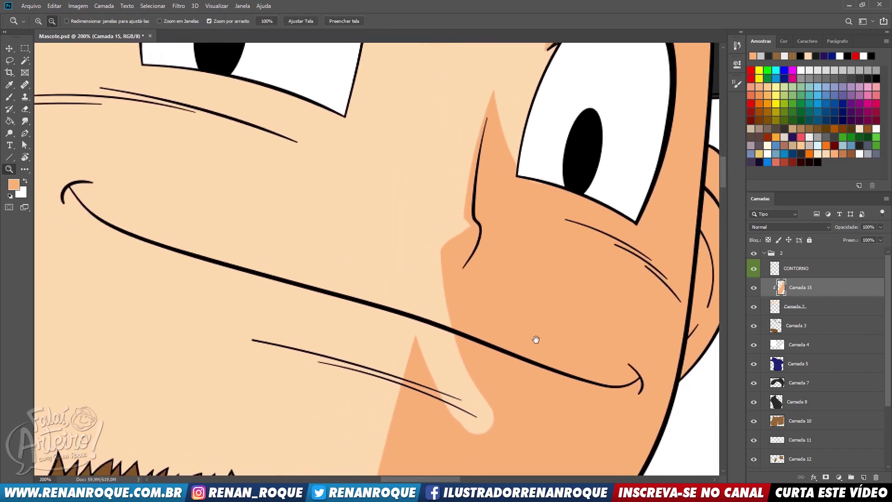
- Paint a thin shadow along both sides of the mouth line with a size 15 brush
key(b)
key(bracketleft)
key(bracketleft)
key(bracketleft)
key(bracketleft)
key(bracketleft)
key(bracketleft)
key(bracketleft)
key(bracketleft)
key(bracketleft)
drag(71, 197, 453, 336)
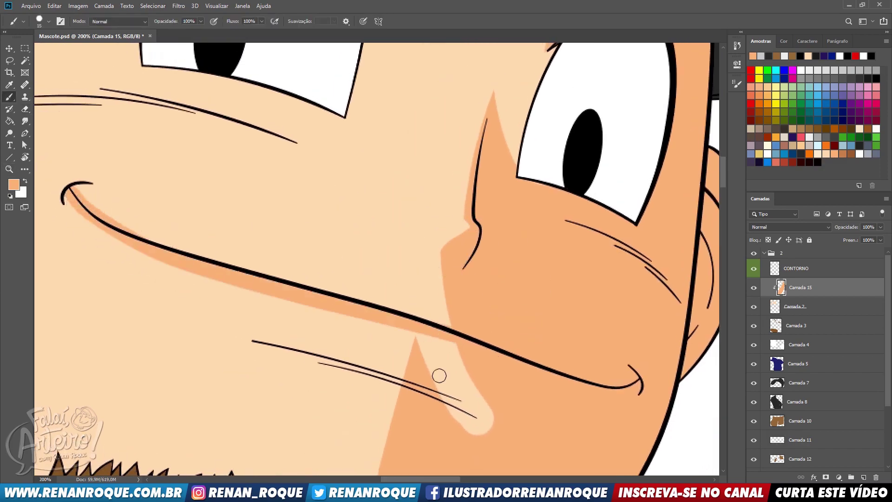
drag(80, 215, 274, 290)
drag(142, 234, 285, 292)
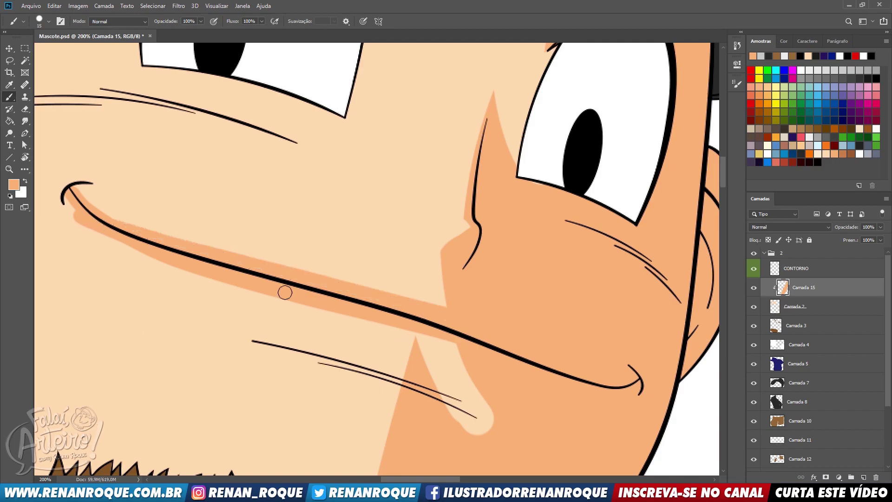
- Erase the shading beneath the mouth line, leaving only the thin shadow strip above it
drag(498, 349, 524, 339)
drag(162, 247, 437, 332)
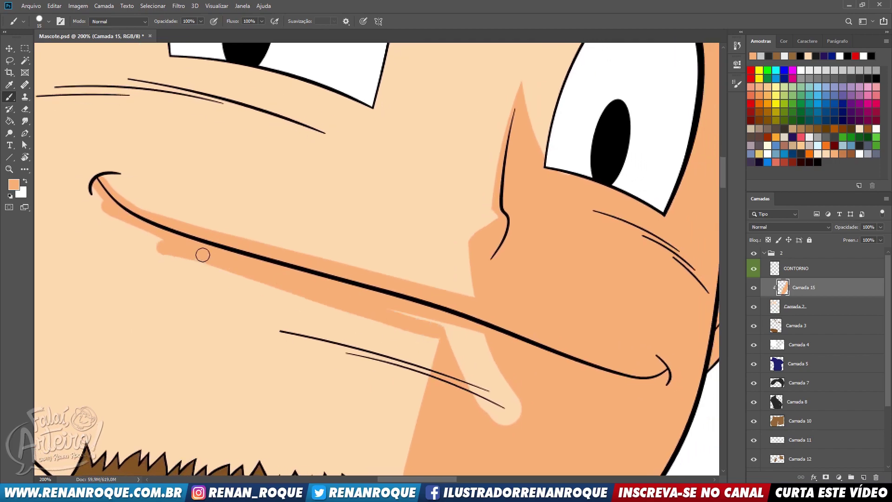
key(e)
mouse_move(241, 265)
mouse_down()
mouse_move(447, 347)
mouse_move(253, 277)
mouse_move(424, 319)
mouse_move(514, 356)
mouse_up()
mouse_move(127, 215)
mouse_down()
mouse_move(105, 217)
mouse_move(96, 197)
mouse_move(134, 237)
mouse_move(233, 269)
mouse_move(153, 241)
mouse_up()
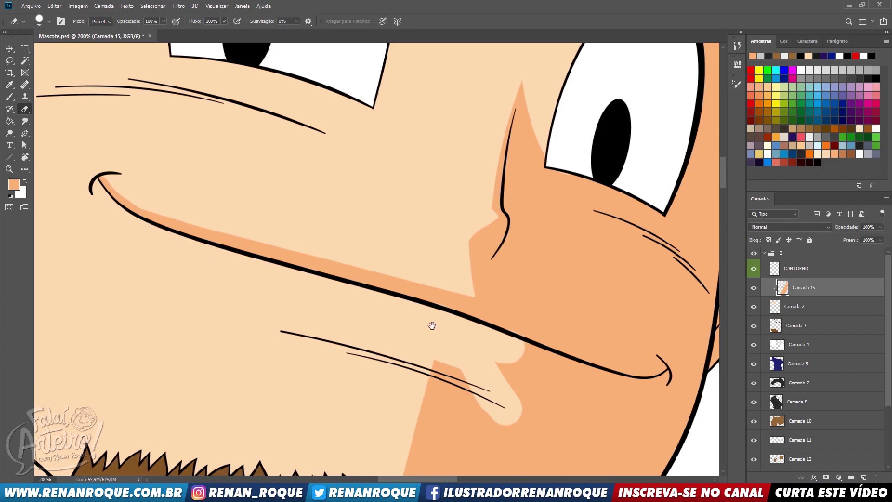
- Add a small shadow inside the lit-side corner of the mouth and trim it with a smaller eraser
drag(432, 322, 714, 391)
click(381, 221)
key(b)
drag(361, 280, 428, 245)
key(ctrl+z)
key(e)
key(bracketleft)
key(bracketleft)
key(bracketleft)
mouse_move(355, 303)
mouse_down()
mouse_move(356, 249)
mouse_move(378, 237)
mouse_move(436, 247)
mouse_up()
key(z)
alt+click(475, 235)
click(476, 237)
drag(617, 281, 428, 140)
key(e)
scroll(367, 183, down, 4)
mouse_move(269, 78)
mouse_down()
mouse_move(244, 64)
mouse_move(195, 75)
mouse_up()
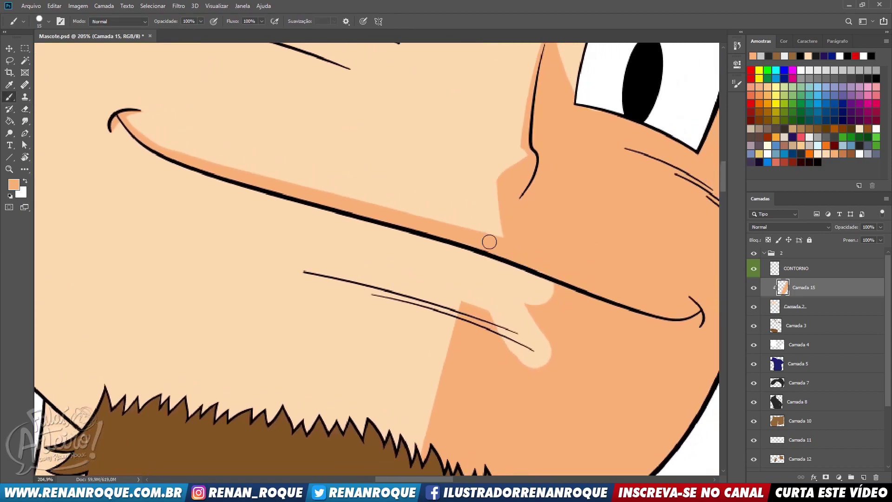
- Clear the shading just below the mouth's shaded end and paint a broad shadow around the chin crease down to the beard
key(e)
mouse_move(576, 330)
mouse_down()
mouse_move(518, 307)
mouse_move(546, 295)
mouse_up()
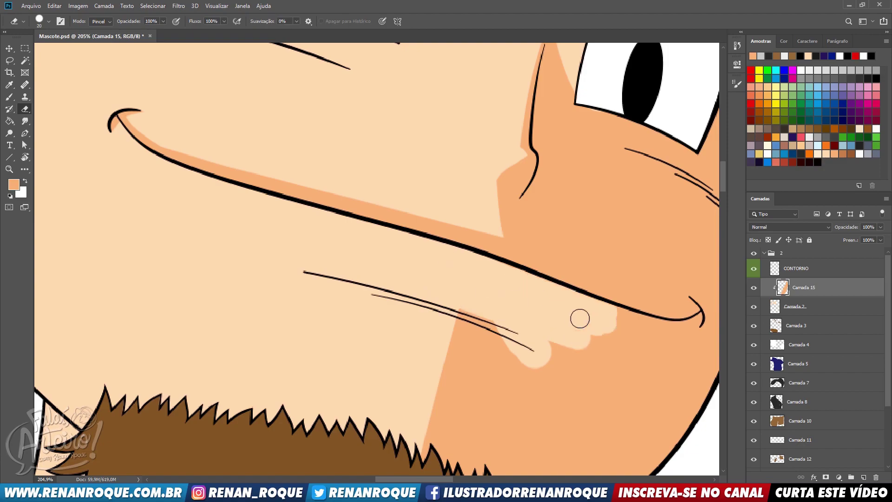
key(b)
mouse_move(275, 283)
mouse_down()
mouse_move(585, 339)
mouse_move(548, 358)
mouse_move(623, 328)
mouse_move(553, 350)
mouse_move(639, 305)
mouse_up()
key(space)
drag(591, 365, 618, 323)
mouse_move(361, 280)
mouse_down()
mouse_move(543, 385)
mouse_move(424, 368)
mouse_up()
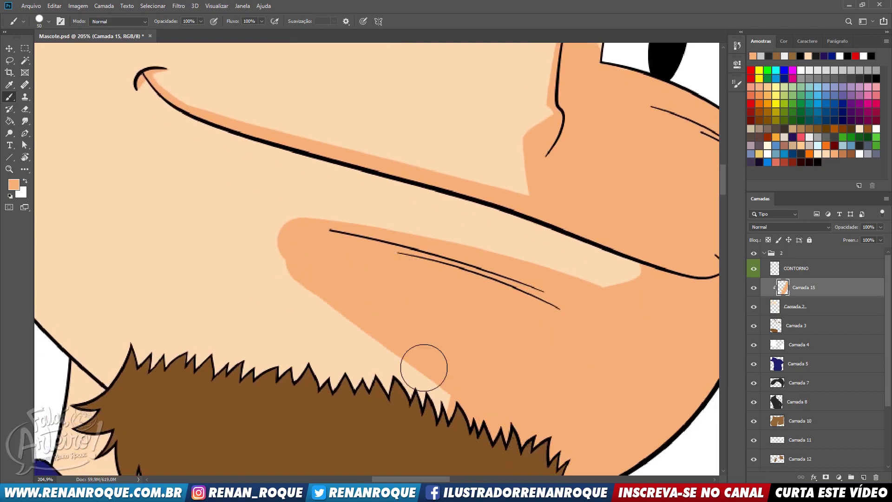
- Erase the lower edge of the chin shadow into a smooth curve tapering to a point beside the crease
key(e)
drag(577, 424, 327, 242)
drag(640, 431, 297, 239)
drag(291, 246, 418, 358)
drag(584, 438, 278, 259)
drag(465, 409, 620, 465)
key(space)
drag(463, 360, 424, 247)
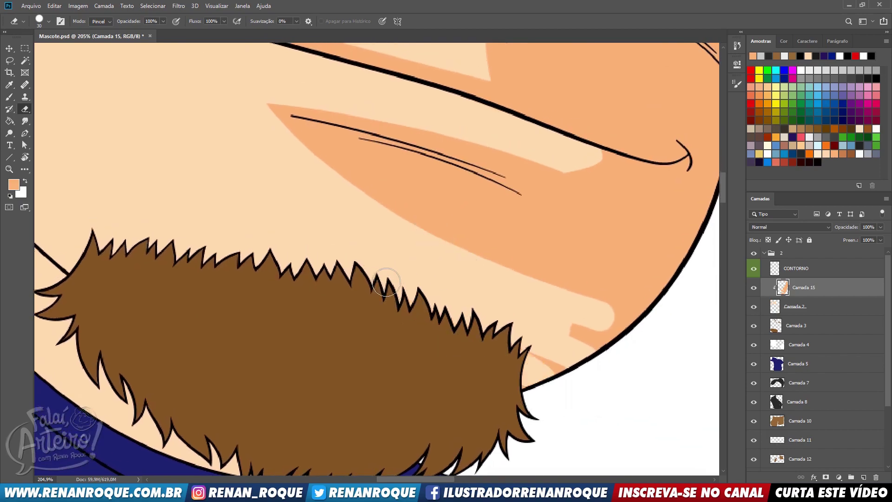
- Repaint the shading between the chin shadow, the beard's shaded end and the jaw outline
key(b)
drag(460, 219, 479, 320)
drag(507, 270, 535, 372)
mouse_move(571, 292)
mouse_down()
mouse_move(625, 294)
mouse_move(613, 359)
mouse_up()
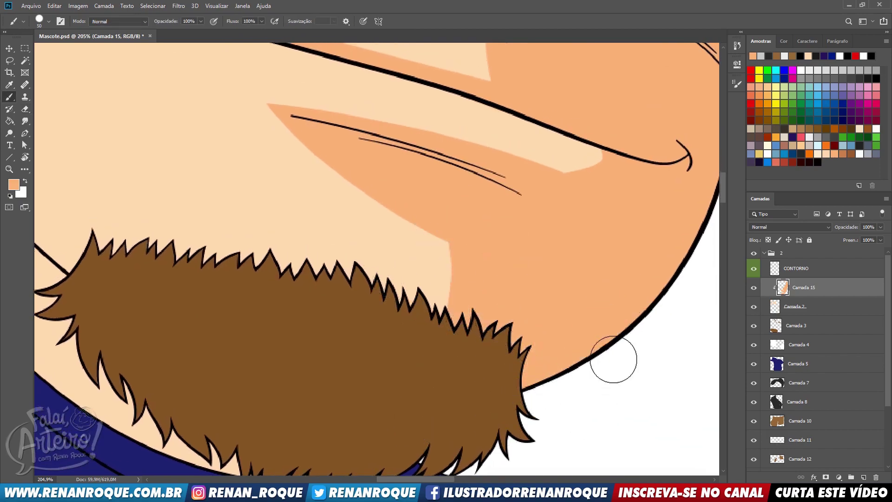
scroll(503, 331, down, 11)
key(space)
drag(472, 293, 432, 334)
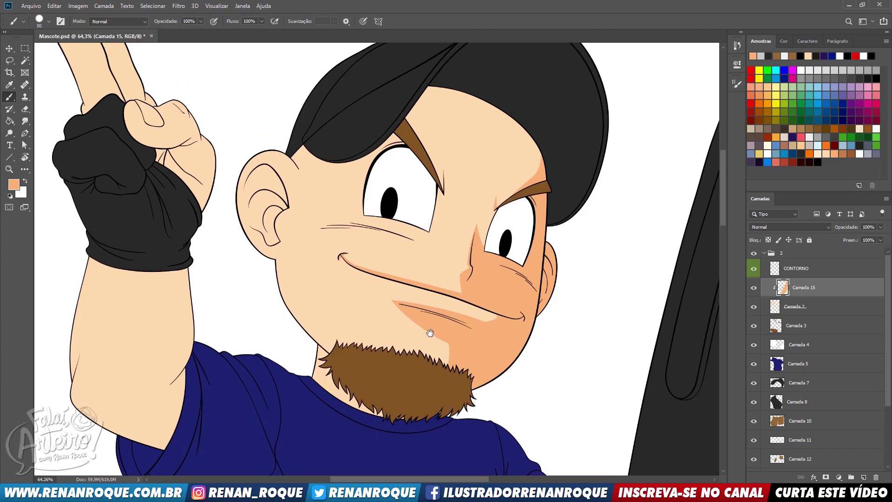
- Erase along the upper edge of the chin shadow to slim its pointed tip
scroll(474, 250, up, 3)
key(e)
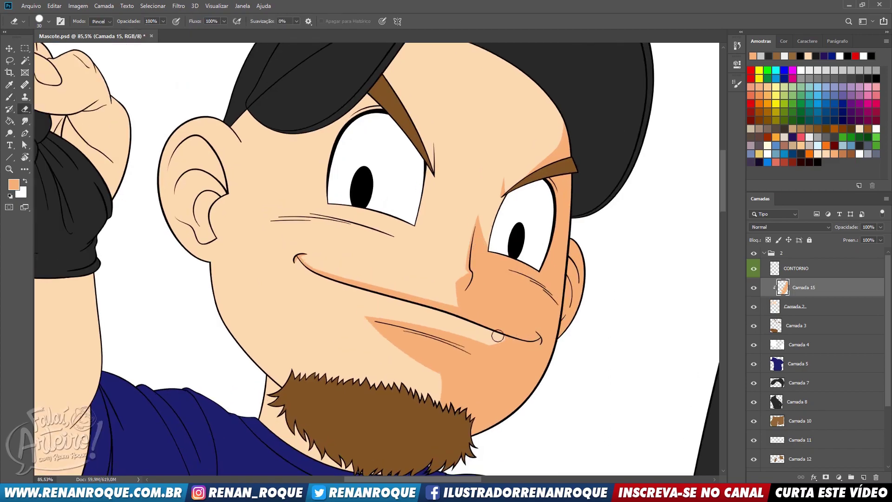
drag(437, 329, 463, 338)
key(ctrl+z)
drag(354, 310, 495, 346)
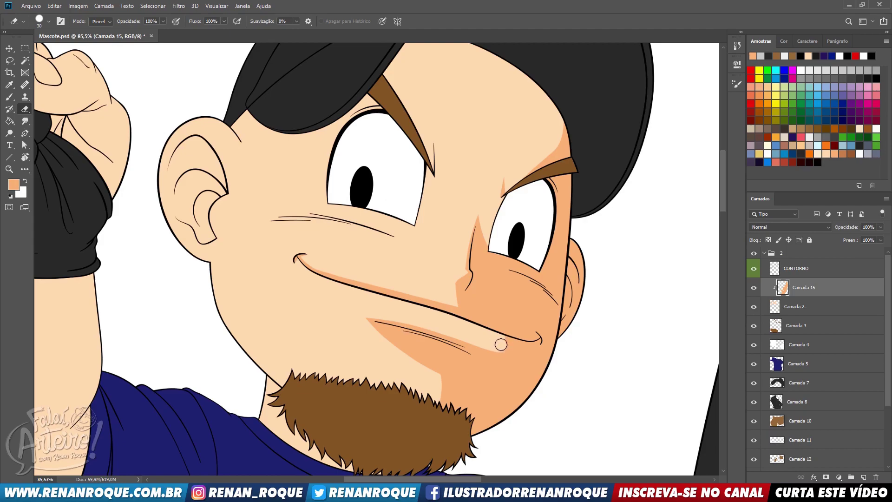
- Erase a light patch out of the cheek shading beneath the shaded-side eye
key(b)
scroll(498, 342, up, 1)
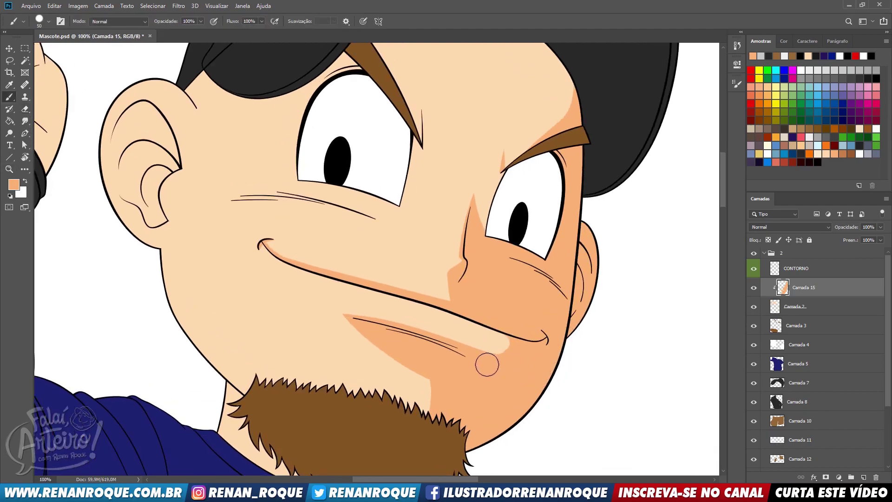
key(e)
scroll(518, 329, up, 1)
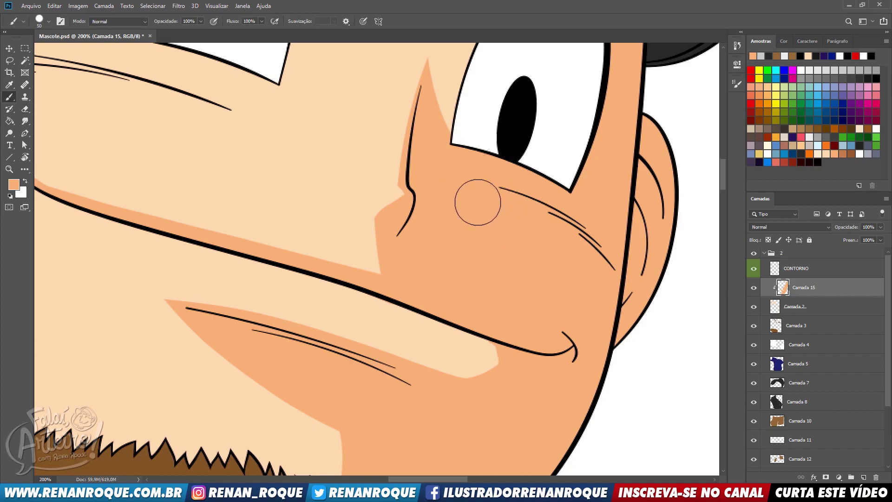
drag(451, 190, 583, 238)
mouse_move(517, 212)
mouse_down()
mouse_move(493, 218)
mouse_move(561, 263)
mouse_move(536, 260)
mouse_move(527, 274)
mouse_move(502, 262)
mouse_move(506, 281)
mouse_move(461, 202)
mouse_up()
- Paint around the light cheek patch with a smaller brush to give it clean, curved edges
key(b)
key(bracketleft)
key(bracketleft)
key(bracketleft)
key(bracketleft)
key(bracketleft)
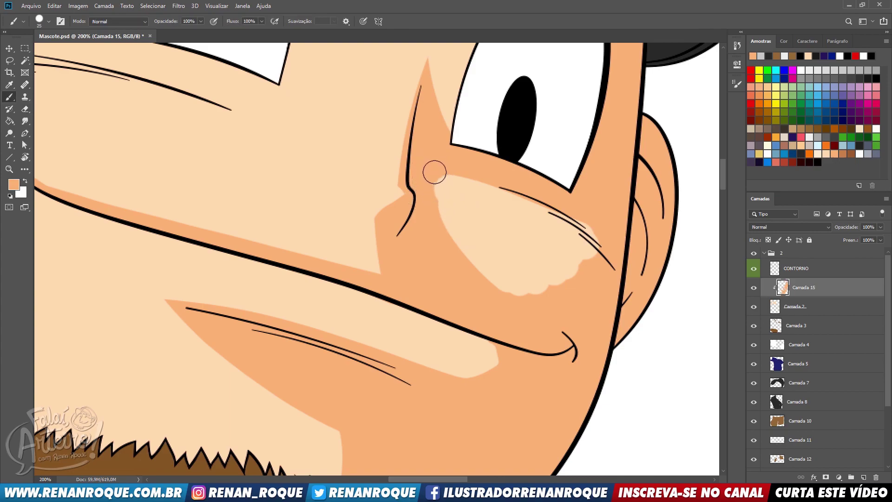
drag(428, 168, 437, 200)
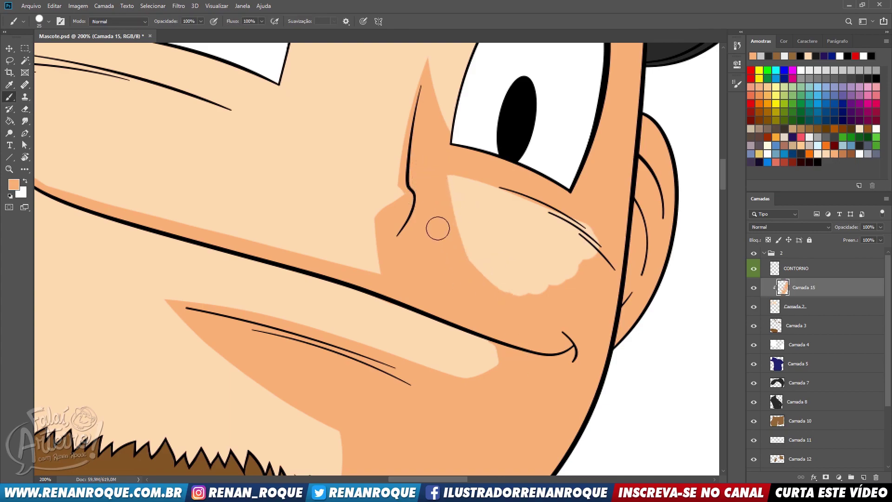
drag(467, 252, 524, 295)
drag(453, 278, 588, 244)
drag(460, 168, 610, 256)
drag(449, 160, 597, 225)
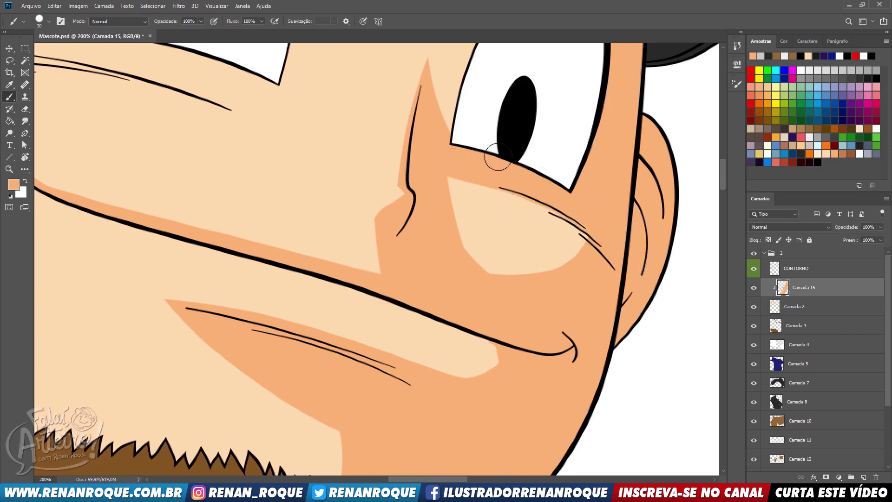
- Erase a thin light strip directly under the shaded-side eye and repaint its edges to slim it
key(e)
mouse_move(478, 145)
mouse_down()
mouse_move(470, 149)
mouse_move(585, 194)
mouse_up()
key(b)
key(bracketleft)
key(bracketleft)
mouse_move(460, 148)
mouse_down()
mouse_move(582, 194)
mouse_move(472, 155)
mouse_move(559, 180)
mouse_move(571, 210)
mouse_move(562, 180)
mouse_move(583, 193)
mouse_up()
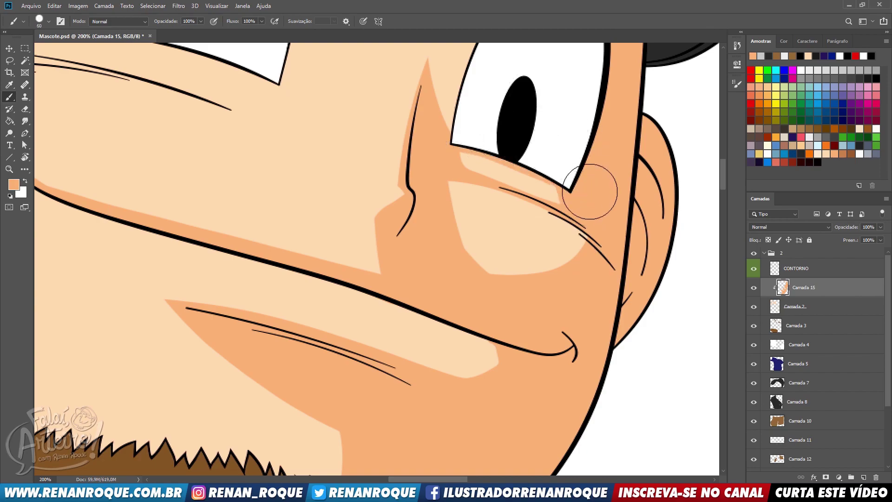
- Paint shading over the outer ends of the light patches under the shaded-side eye to trim them
key(z)
alt+click(607, 241)
mouse_move(622, 299)
mouse_down()
mouse_move(602, 443)
mouse_move(588, 371)
mouse_up()
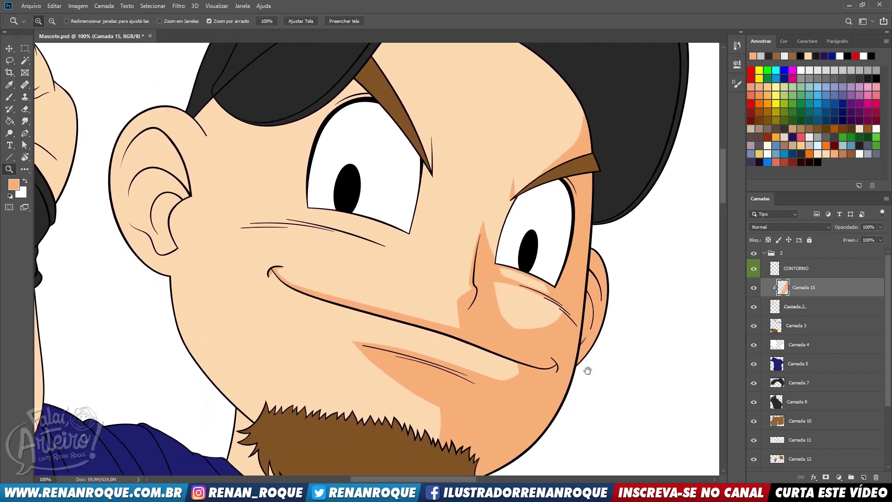
click(577, 325)
key(b)
drag(548, 277, 551, 318)
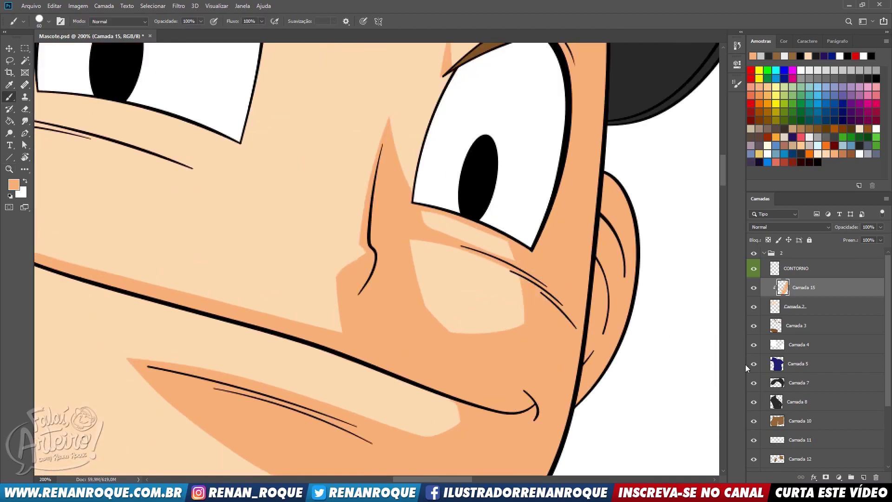
drag(527, 363, 540, 295)
mouse_move(538, 258)
mouse_down()
mouse_move(595, 309)
mouse_move(585, 305)
mouse_up()
mouse_move(610, 244)
mouse_down()
mouse_move(569, 287)
mouse_move(635, 311)
mouse_move(641, 299)
mouse_move(672, 319)
mouse_move(688, 353)
mouse_move(683, 360)
mouse_move(578, 308)
mouse_move(579, 322)
mouse_up()
- Paint a shadow under the lit-side eye and erase it into a tapered shape below the crease lines
mouse_move(135, 202)
mouse_down()
mouse_move(172, 225)
mouse_move(279, 209)
mouse_up()
key(ctrl+z)
mouse_move(139, 204)
mouse_down()
mouse_move(200, 215)
mouse_move(502, 223)
mouse_up()
key(e)
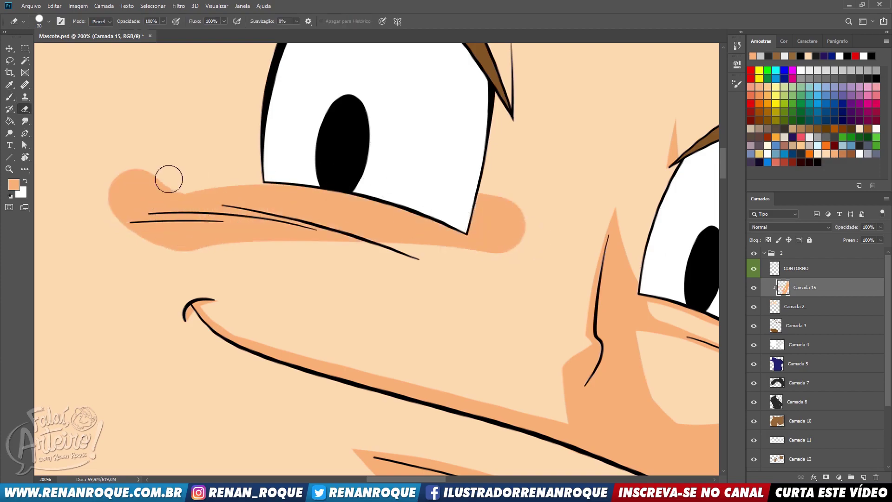
drag(145, 202, 446, 237)
mouse_move(358, 232)
mouse_down()
mouse_move(413, 243)
mouse_move(407, 223)
mouse_move(448, 189)
mouse_up()
drag(117, 185, 163, 172)
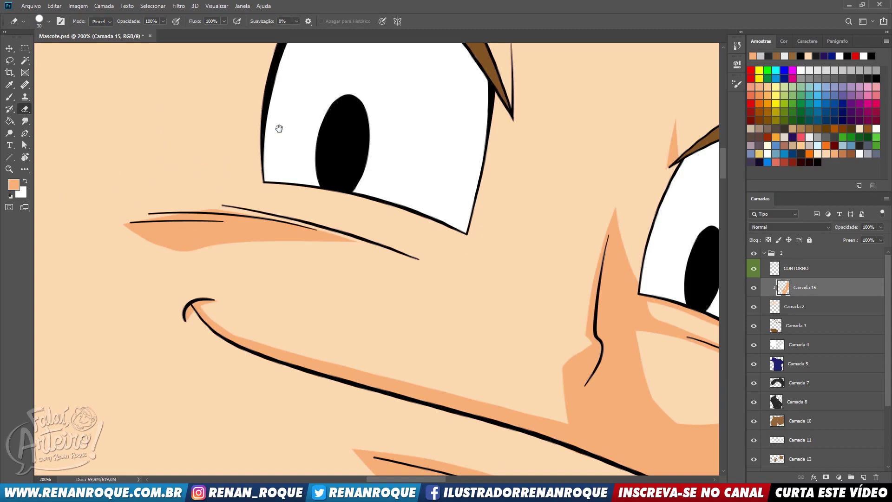
drag(395, 181, 472, 283)
drag(238, 298, 345, 304)
- Paint a narrow tapered shadow between the lit-side eye's inner edge and the frown line, undoing the excess strokes
key(b)
mouse_move(526, 282)
mouse_down()
mouse_move(563, 161)
mouse_move(601, 197)
mouse_move(602, 163)
mouse_move(599, 171)
mouse_move(567, 90)
mouse_up()
key(e)
drag(566, 147, 584, 83)
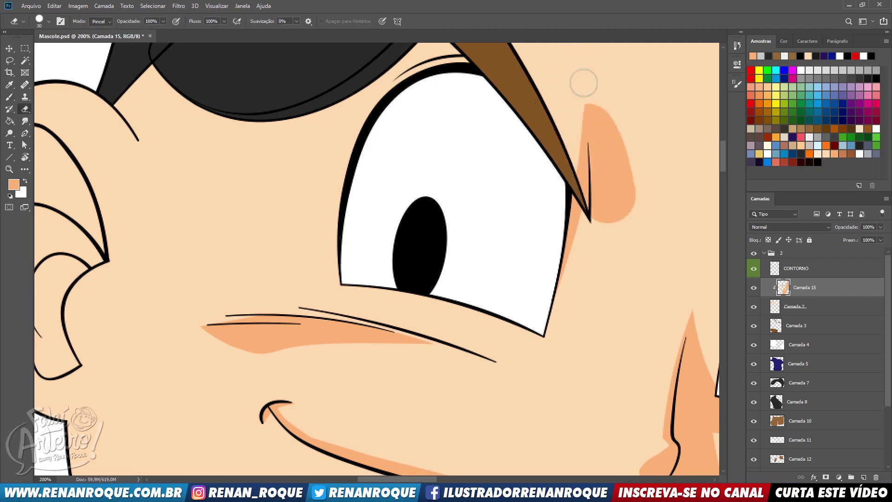
key(ctrl+z)
key(ctrl+z)
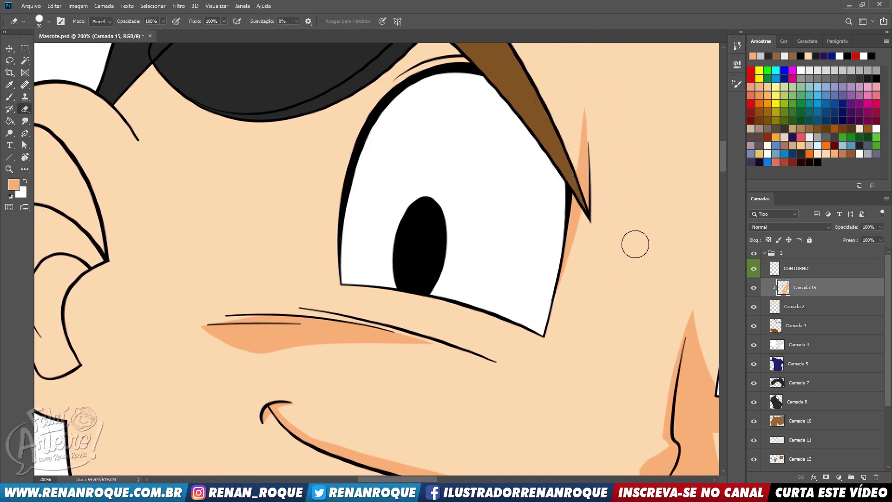
key(ctrl+z)
key(ctrl+z)
drag(562, 112, 585, 213)
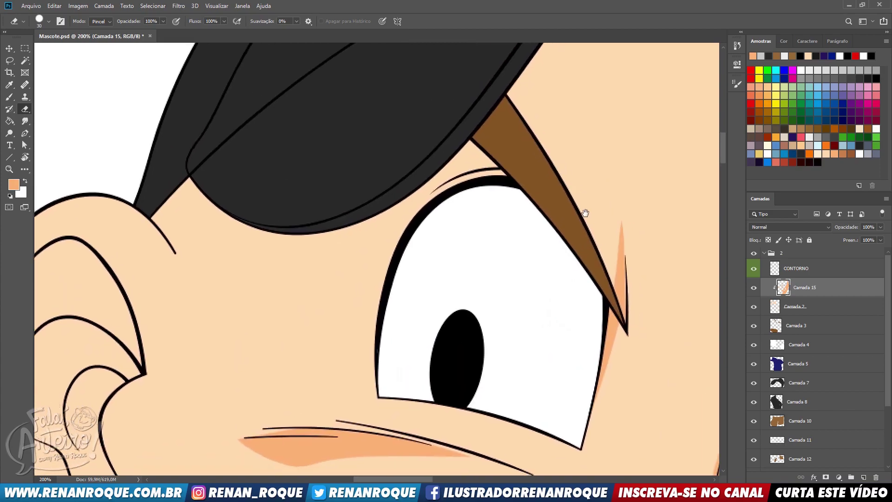
- Lasso the upper eyelid crease of the lit-side eye, fill it with shading and clear the selection
click(9, 61)
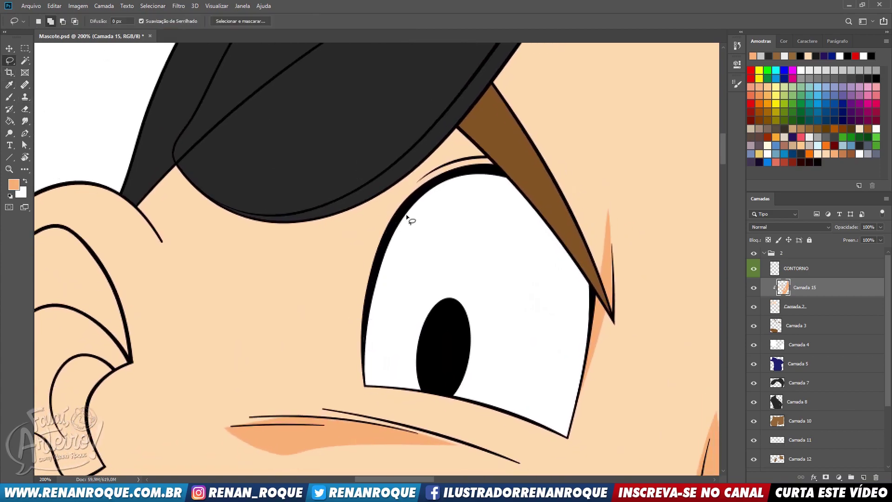
drag(485, 159, 418, 187)
drag(495, 152, 414, 211)
key(e)
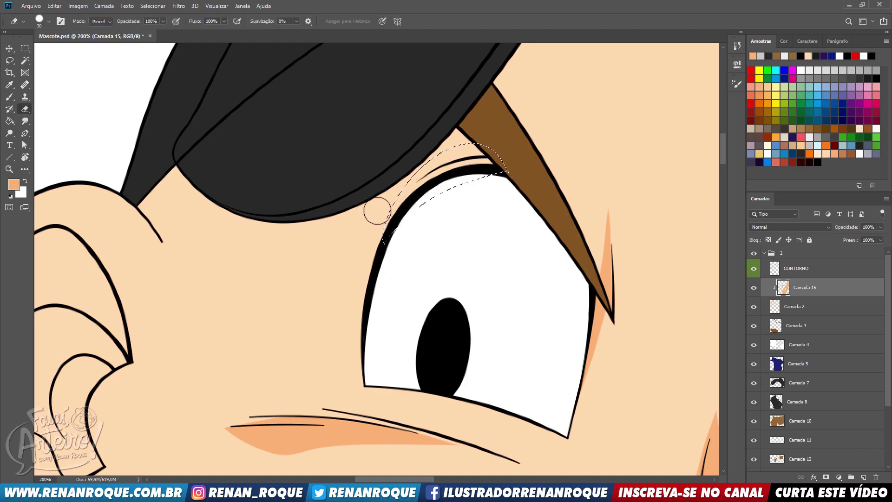
key(b)
mouse_move(345, 237)
mouse_down()
mouse_move(522, 145)
mouse_move(499, 162)
mouse_up()
key(e)
key(ctrl+d)
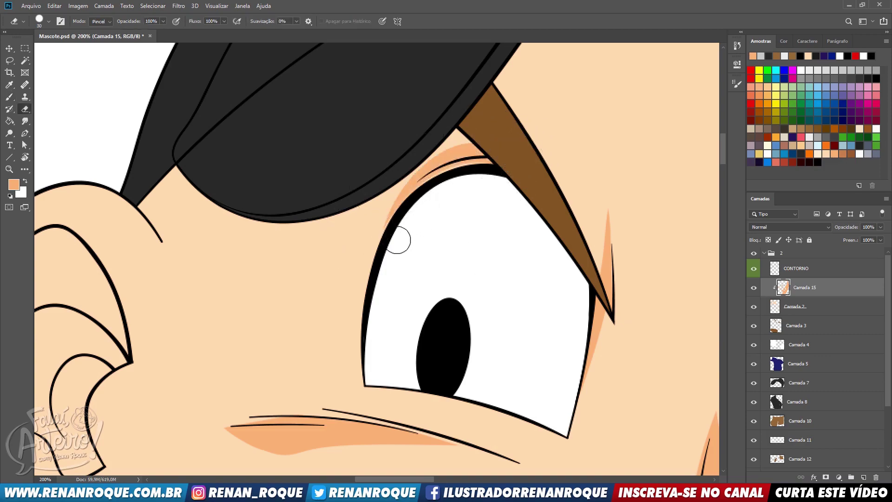
- Paint shading over the lower nose-side edge of the light cheek patch on the shaded side
alt+click(467, 243)
drag(604, 298, 525, 197)
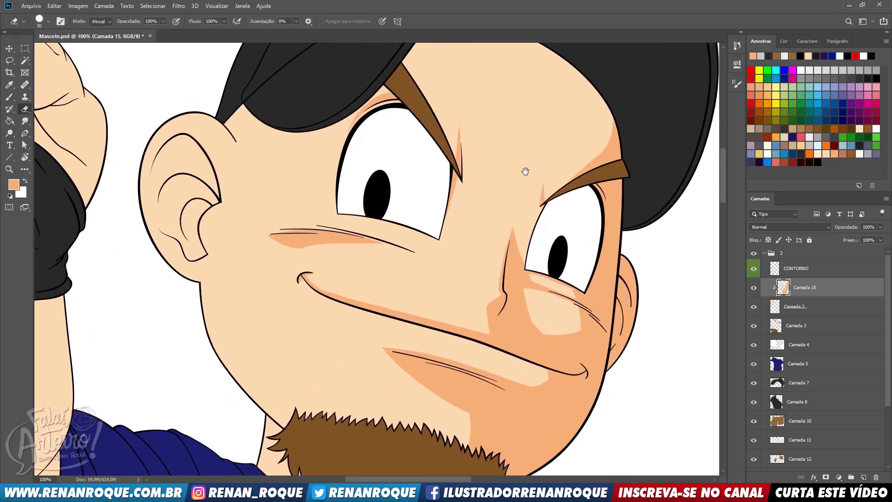
ctrl+click(533, 318)
key(b)
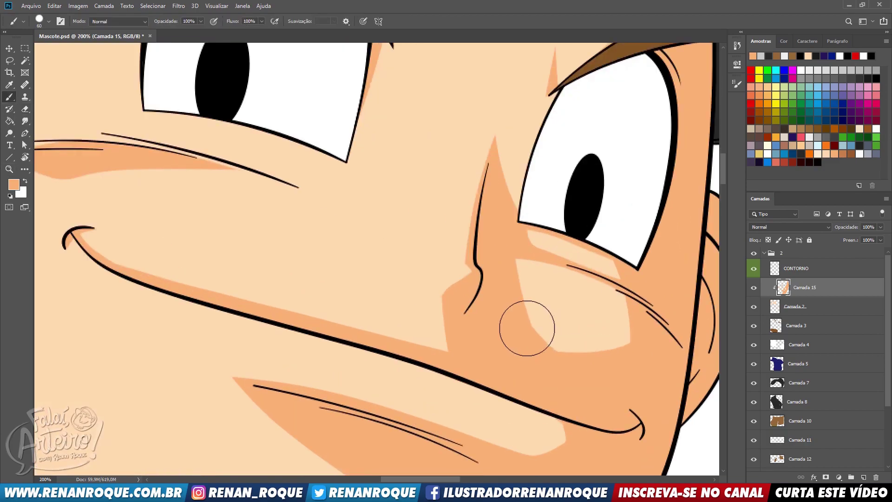
scroll(588, 93, down, 8)
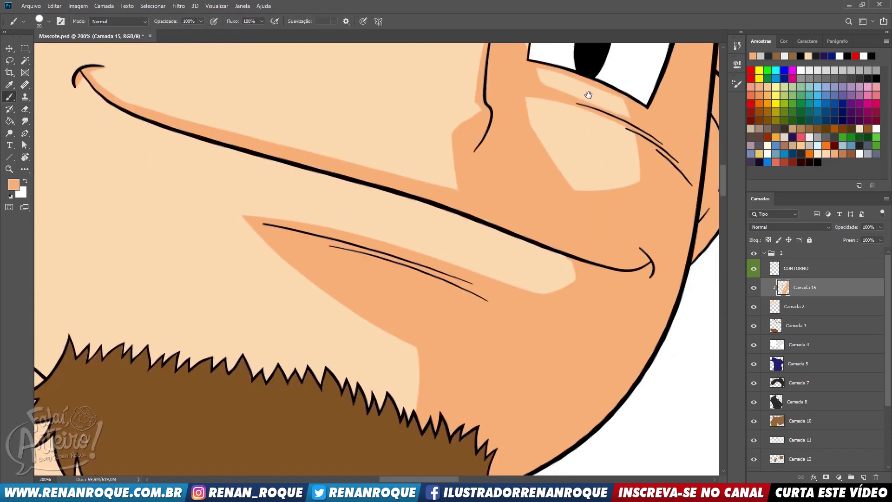
- Shade the upper part of the lit-side ear, redoing the first strokes, and erase the excess along its inner border
drag(452, 299, 697, 315)
scroll(618, 397, up, 5)
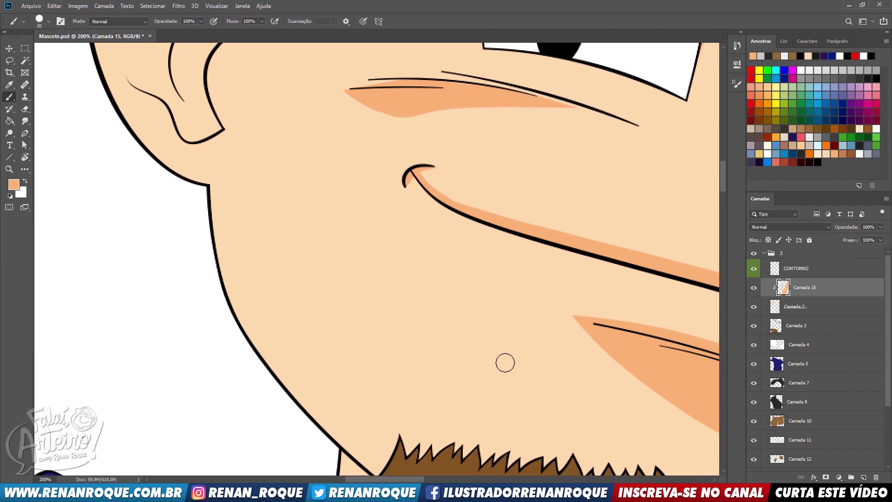
drag(396, 212, 557, 429)
drag(410, 239, 249, 238)
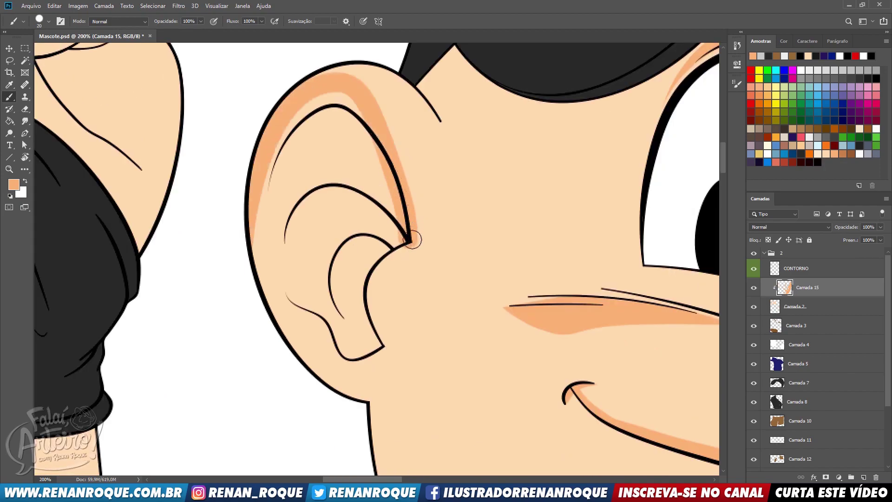
key(ctrl+z)
drag(413, 239, 250, 239)
mouse_move(334, 120)
mouse_down()
mouse_move(393, 241)
mouse_move(341, 135)
mouse_move(343, 175)
mouse_move(394, 167)
mouse_move(343, 120)
mouse_move(406, 259)
mouse_up()
key(e)
mouse_move(381, 111)
mouse_down()
mouse_move(411, 146)
mouse_move(432, 259)
mouse_up()
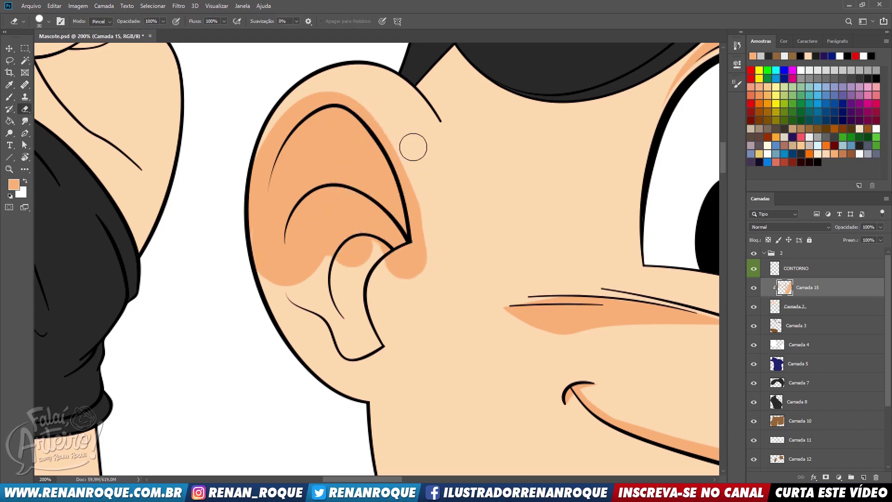
- Extend the shading down to the earlobe and trim its edges to leave a light rim around the ear
key(b)
drag(353, 254, 385, 351)
mouse_move(352, 304)
mouse_down()
mouse_move(305, 311)
mouse_move(353, 334)
mouse_move(391, 380)
mouse_up()
key(e)
mouse_move(426, 254)
mouse_down()
mouse_move(396, 301)
mouse_move(409, 280)
mouse_up()
drag(424, 346, 401, 286)
drag(399, 371, 366, 395)
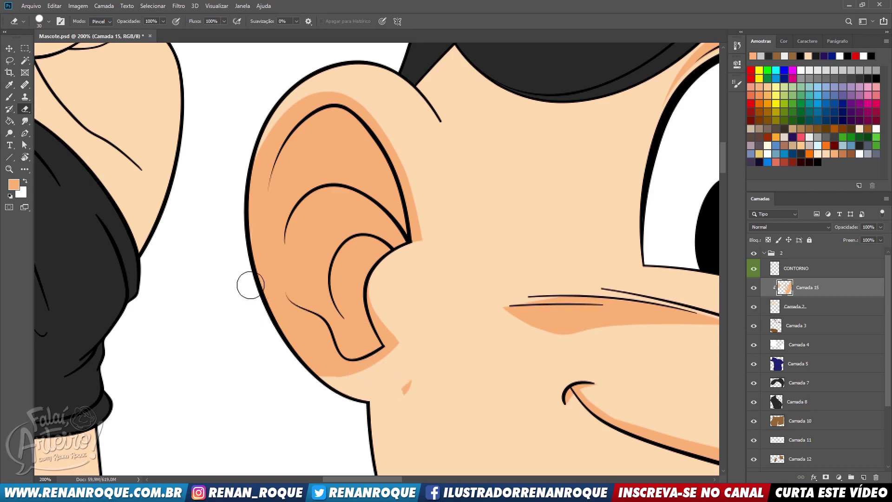
mouse_move(278, 344)
mouse_down()
mouse_move(299, 359)
mouse_move(286, 321)
mouse_move(367, 388)
mouse_move(353, 386)
mouse_up()
mouse_move(325, 338)
mouse_down()
mouse_move(223, 166)
mouse_move(245, 94)
mouse_move(281, 75)
mouse_move(242, 165)
mouse_up()
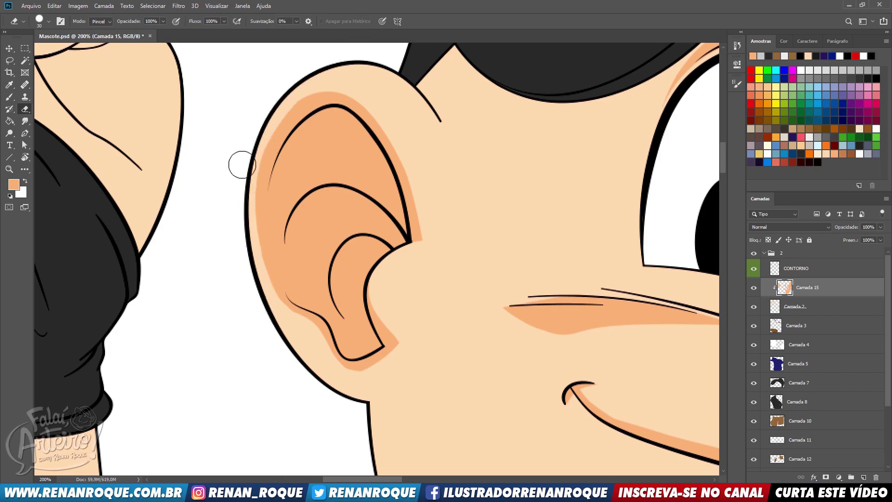
- Erase a light band along the ear's inner fold and repaint shading over it to leave a thin curved highlight
drag(301, 227, 376, 228)
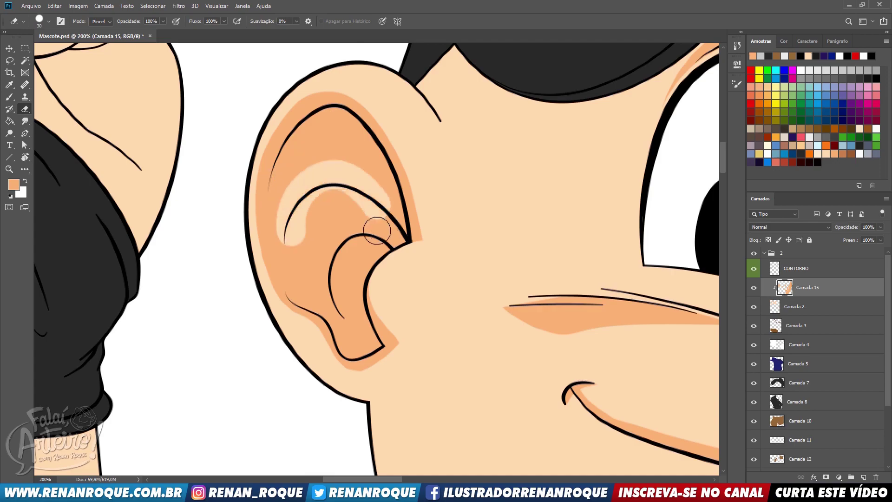
key(b)
mouse_move(297, 242)
mouse_down()
mouse_move(319, 199)
mouse_move(380, 231)
mouse_move(379, 150)
mouse_up()
key(bracketleft)
key(bracketleft)
key(bracketleft)
key(bracketleft)
key(bracketleft)
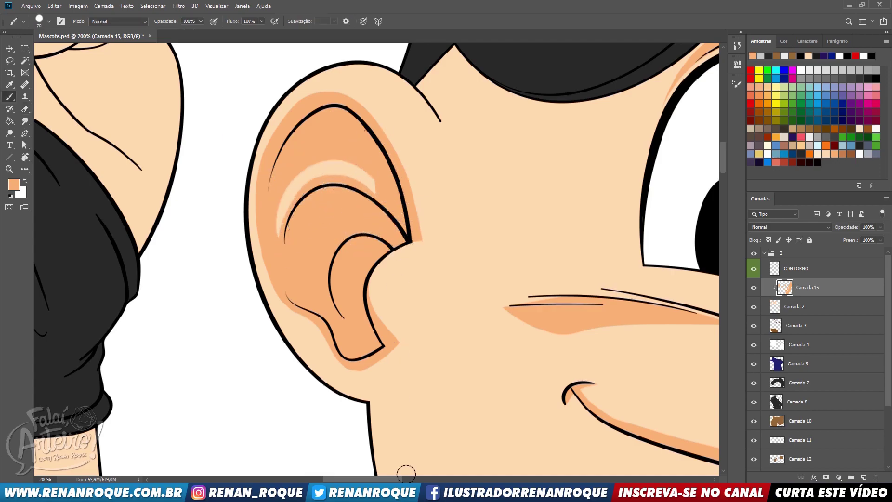
- Paint a small shadow on the temple where the cap meets the ear and erase it to a narrow shape
key(z)
alt+click(582, 296)
mouse_move(558, 380)
mouse_down()
mouse_move(514, 367)
mouse_move(474, 336)
mouse_up()
mouse_move(589, 251)
mouse_down()
mouse_move(550, 255)
mouse_move(488, 291)
mouse_up()
key(b)
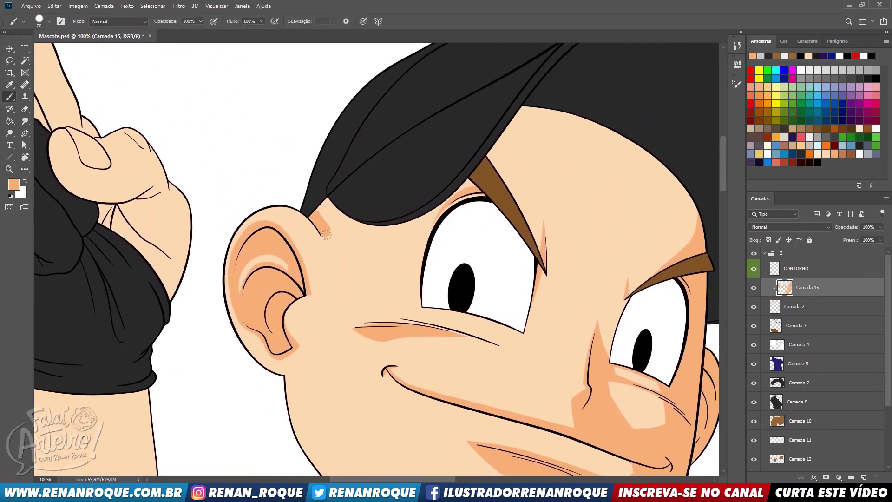
key(e)
drag(325, 204, 329, 236)
- Fill the visible neck beneath the beard with shading, enlarging the brush to cover it up to the shirt collar
key(z)
alt+click(350, 223)
mouse_move(528, 359)
mouse_down()
mouse_move(528, 189)
mouse_move(533, 287)
mouse_up()
click(422, 371)
key(b)
drag(301, 319, 373, 370)
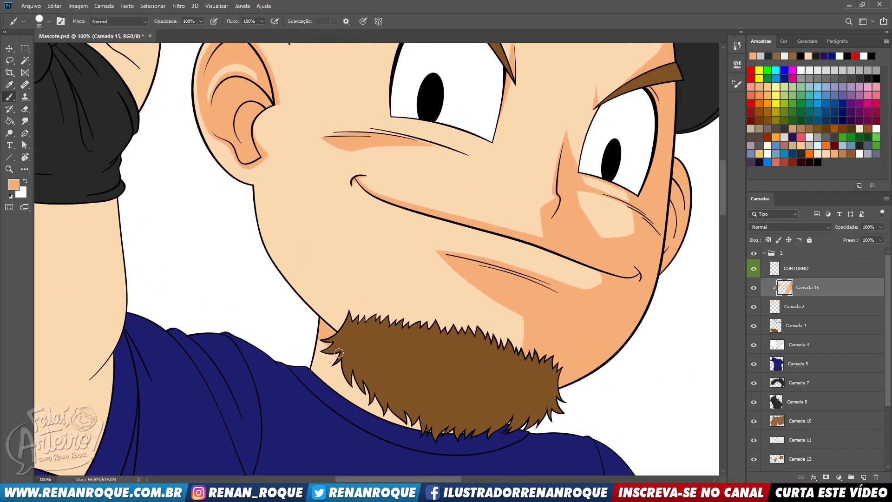
key(bracketright)
key(bracketright)
key(bracketright)
key(bracketright)
key(bracketright)
key(bracketright)
drag(311, 350, 412, 425)
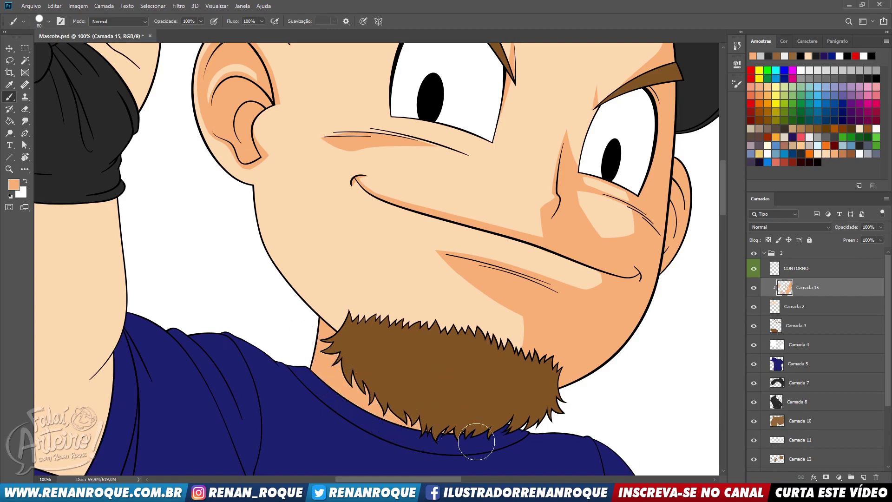
drag(540, 329, 589, 323)
key(z)
click(393, 379)
key(b)
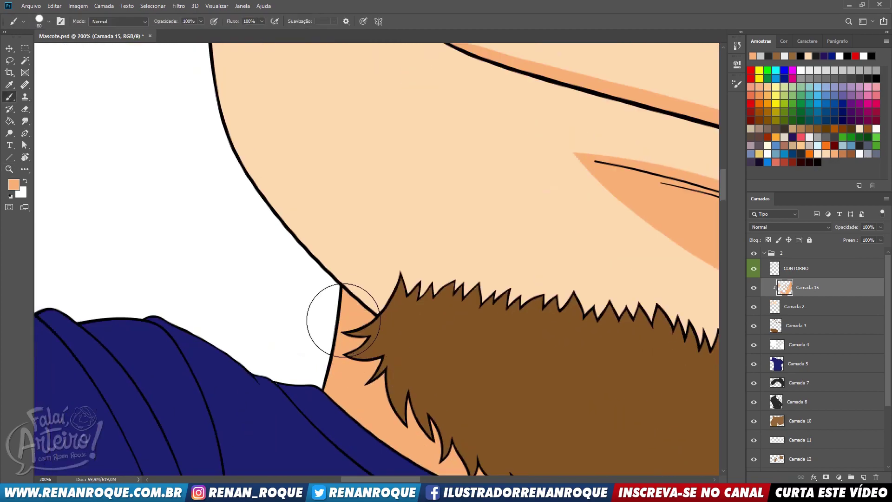
- Paint a broad shadow down the head-facing side of the raised forearm and across the skin near the sleeve, using a 150 px brush
key(z)
alt+click(396, 398)
alt+click(396, 399)
mouse_move(432, 333)
mouse_down()
mouse_move(555, 280)
mouse_move(570, 285)
mouse_up()
key(b)
mouse_move(303, 399)
mouse_down()
mouse_move(352, 373)
mouse_move(372, 247)
mouse_up()
key(bracketright)
key(bracketright)
key(bracketright)
mouse_move(299, 410)
mouse_down()
mouse_move(382, 224)
mouse_move(336, 411)
mouse_up()
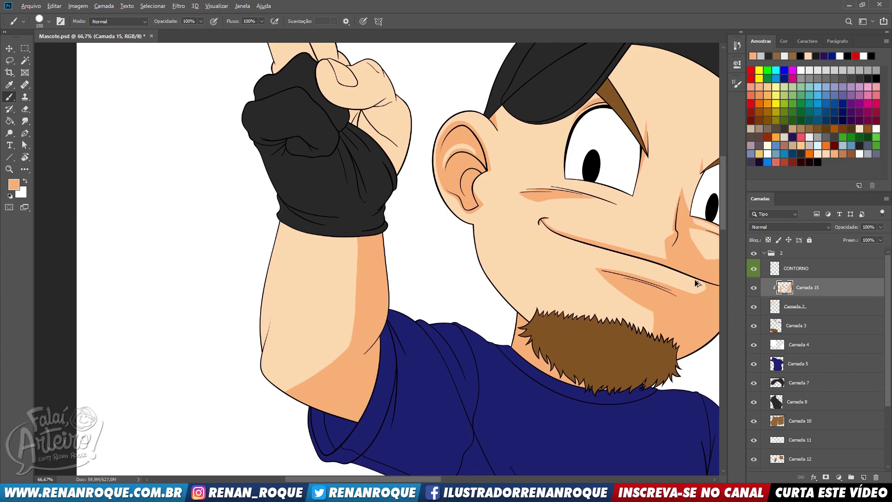
- Toggle Camada 15's clipping mask off and on to compare the shading with and without clipping
key(ctrl+alt+g)
key(ctrl+alt+g)
key(ctrl+alt+g)
key(ctrl+alt+g)
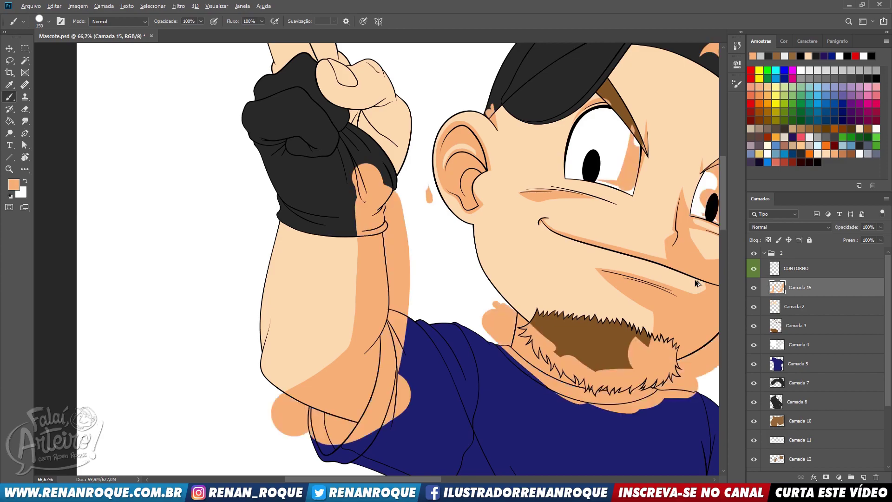
key(ctrl+alt+g)
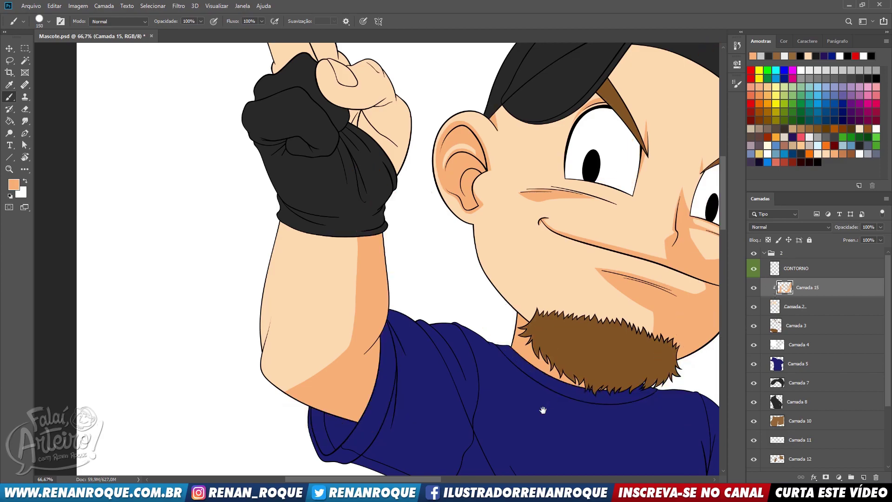
drag(544, 410, 459, 431)
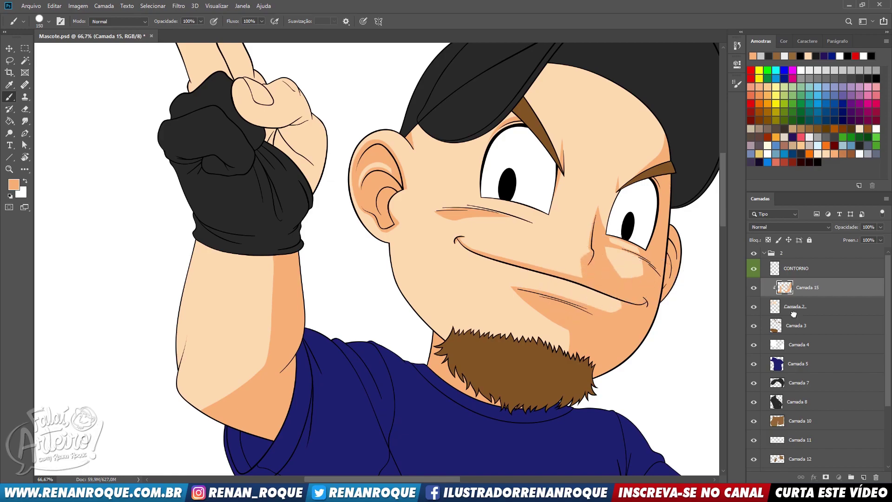
key(alt+bracketleft)
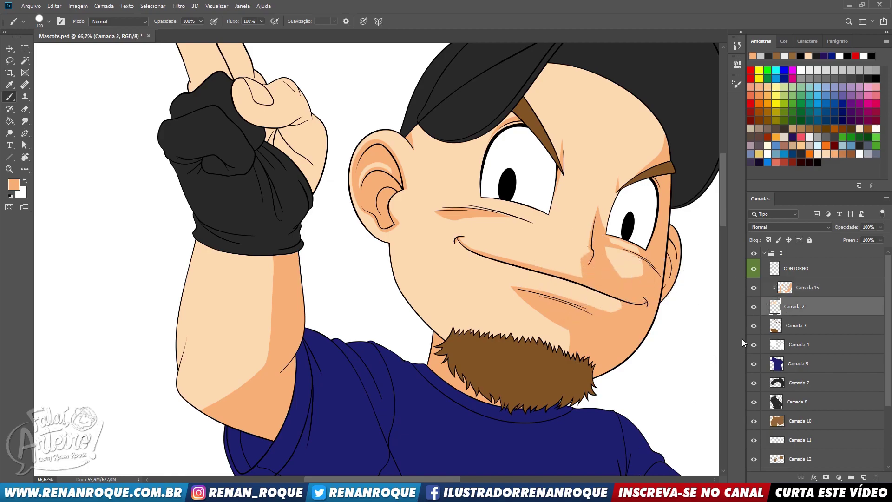
key(alt+bracketright)
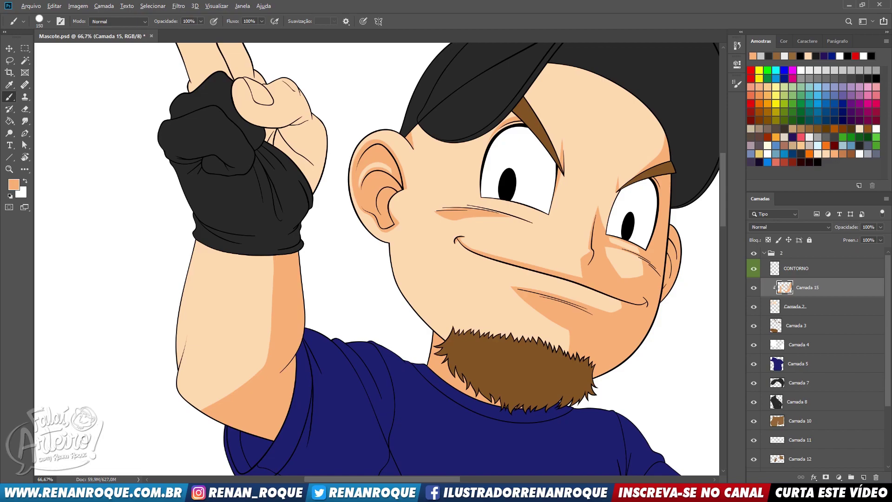
key(ctrl+alt+g)
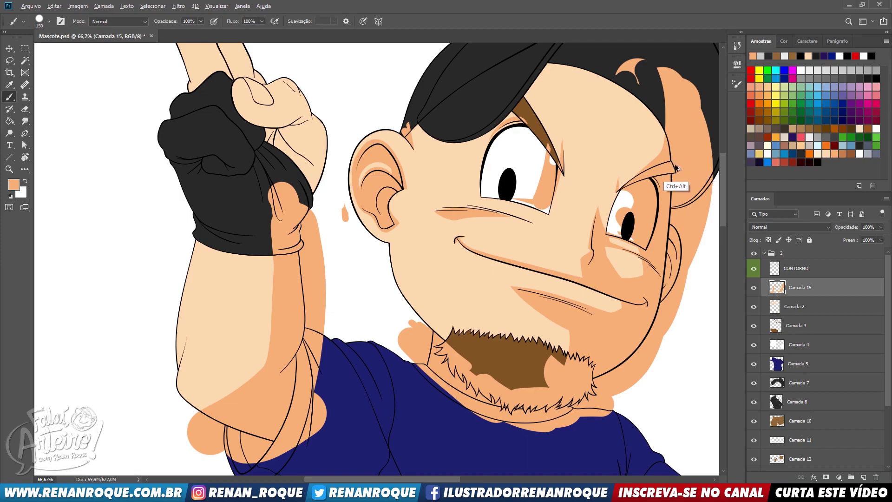
key(ctrl+alt+g)
- Add a tapered shadow rising from the elbow into the forearm, trim its outer edge and shade the elbow's underside
drag(354, 387, 477, 355)
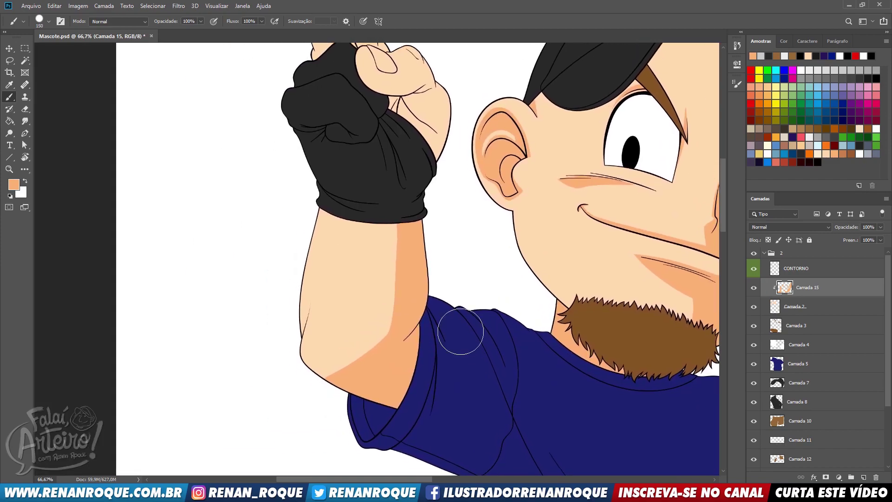
mouse_move(356, 389)
mouse_down()
mouse_move(329, 261)
mouse_move(332, 230)
mouse_up()
key(e)
mouse_move(327, 372)
mouse_down()
mouse_move(344, 229)
mouse_move(313, 326)
mouse_up()
mouse_move(314, 382)
mouse_down()
mouse_move(325, 414)
mouse_move(335, 194)
mouse_move(291, 437)
mouse_up()
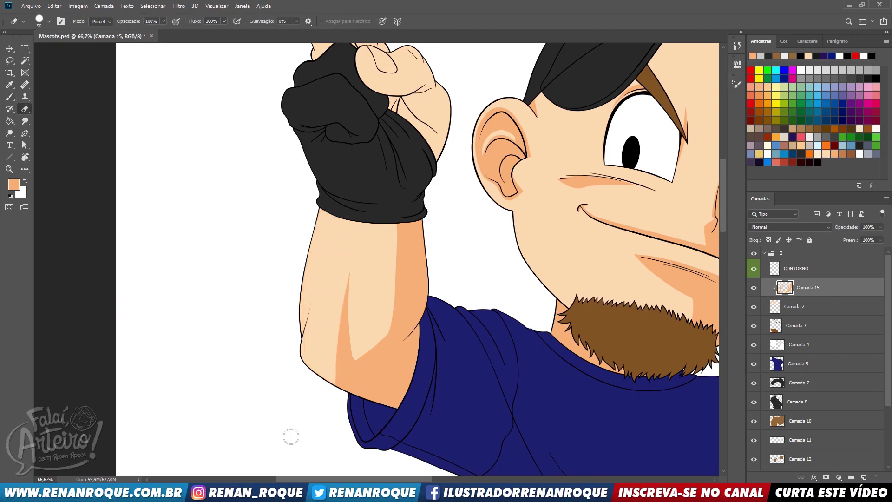
key(b)
mouse_move(356, 384)
mouse_down()
mouse_move(318, 389)
mouse_move(354, 403)
mouse_move(313, 389)
mouse_move(344, 398)
mouse_move(357, 383)
mouse_up()
key([)
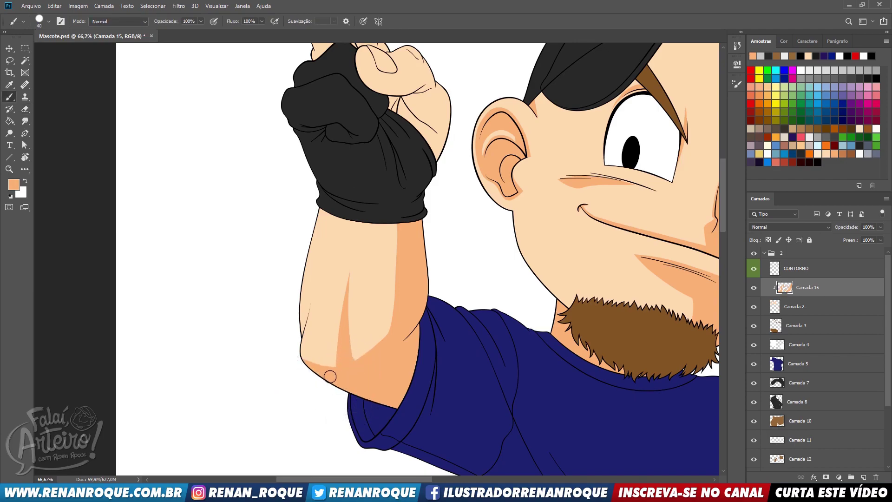
- Paint a shadow at the forearm's outer edge by the crease line and erase its excess
drag(308, 275, 294, 316)
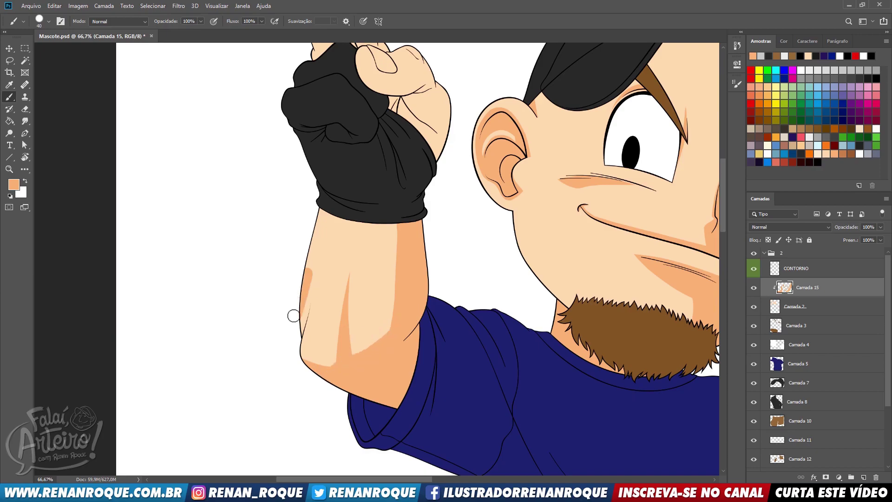
key(e)
mouse_move(309, 280)
mouse_down()
mouse_move(298, 297)
mouse_move(316, 305)
mouse_up()
- Paint a shadow along the thumb's lower edge on the raised hand, undoing the unsatisfactory strokes
drag(544, 169, 539, 411)
key(z)
click(397, 326)
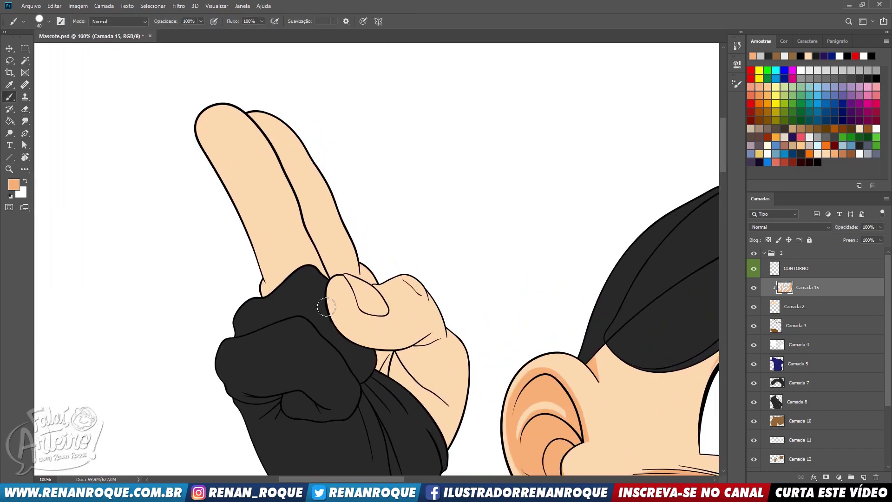
drag(328, 300, 385, 345)
drag(395, 362, 432, 367)
key(ctrl+z)
drag(325, 302, 415, 361)
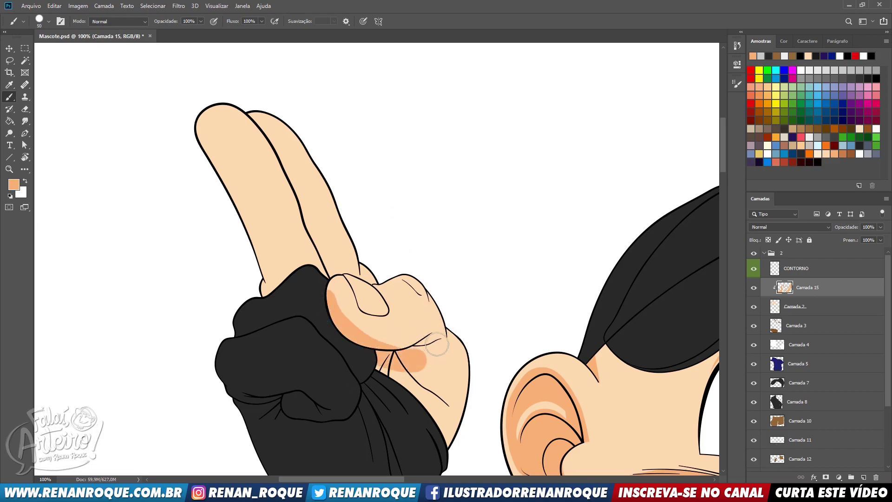
key(ctrl+z)
key(ctrl+z)
drag(334, 320, 445, 327)
- Shade the palm beneath the thumb and the outer side of the thumb's base up to the knuckle crease
drag(393, 358, 455, 340)
mouse_move(436, 292)
mouse_down()
mouse_move(431, 332)
mouse_move(410, 351)
mouse_up()
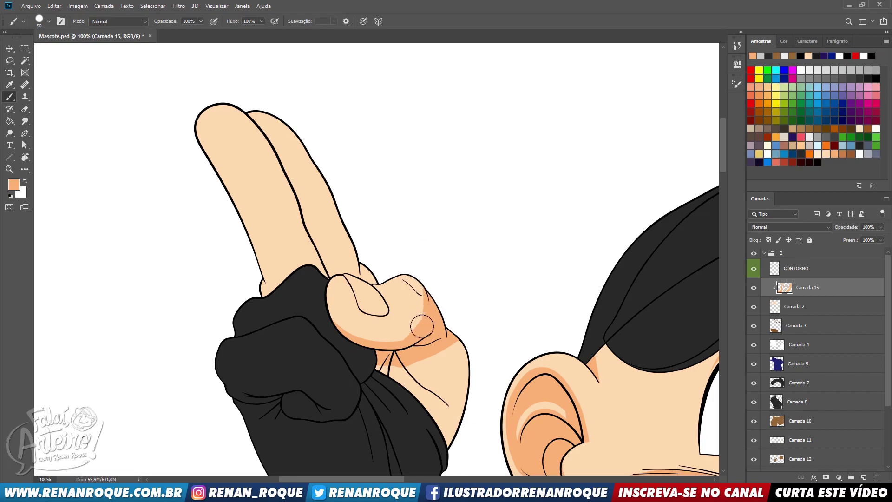
drag(404, 278, 463, 344)
key(e)
drag(442, 352, 390, 386)
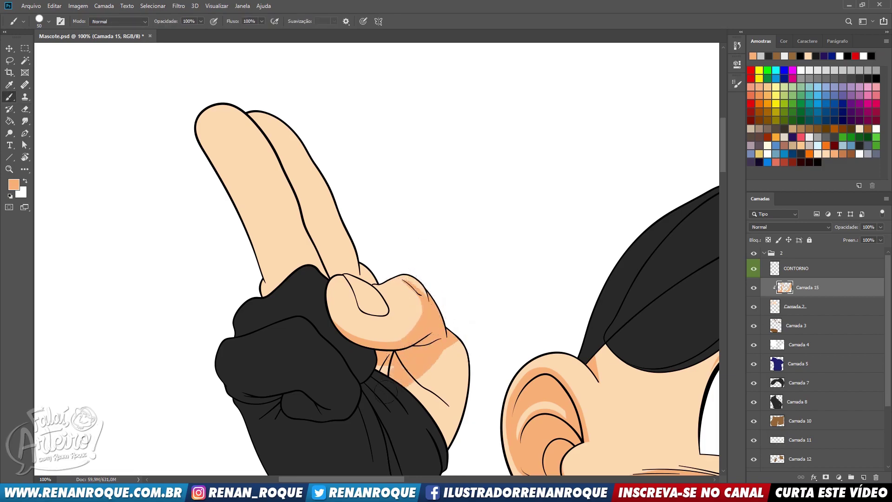
- Shade the palm's outer edge down to the glove and erase the shadow's inner border into shape
drag(454, 335, 454, 435)
mouse_move(532, 228)
mouse_down()
mouse_move(522, 88)
mouse_move(531, 119)
mouse_up()
key(e)
mouse_move(428, 257)
mouse_down()
mouse_move(458, 247)
mouse_move(437, 277)
mouse_move(460, 288)
mouse_move(409, 252)
mouse_move(417, 292)
mouse_move(411, 250)
mouse_move(419, 292)
mouse_move(419, 277)
mouse_move(456, 319)
mouse_move(421, 258)
mouse_up()
key(b)
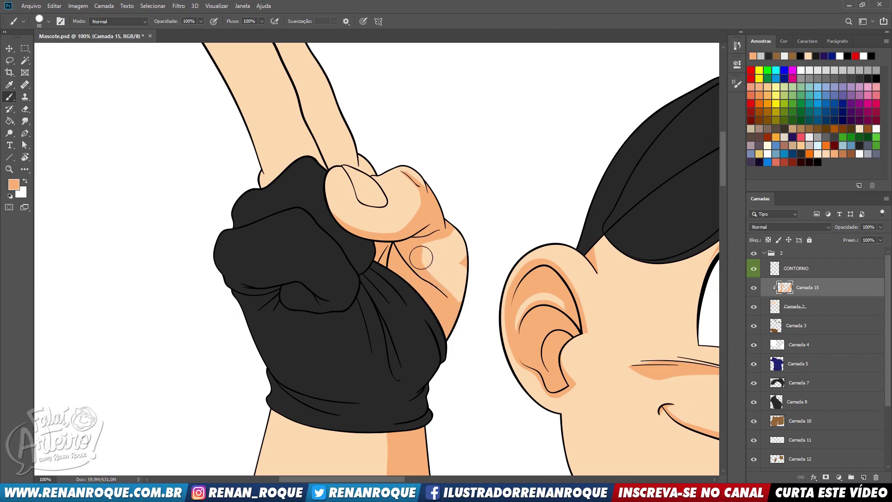
- Paint shading over the thumbnail area and erase it to a narrow shadow along the nail's lower and outer edge
mouse_move(589, 217)
mouse_down()
mouse_move(598, 329)
mouse_move(606, 331)
mouse_up()
ctrl+click(414, 295)
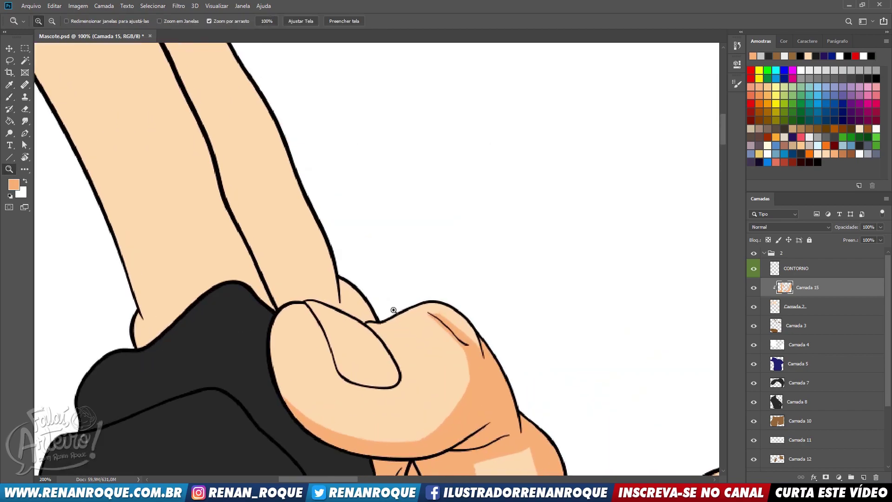
ctrl+click(393, 310)
mouse_move(328, 383)
mouse_down()
mouse_move(372, 396)
mouse_move(323, 299)
mouse_up()
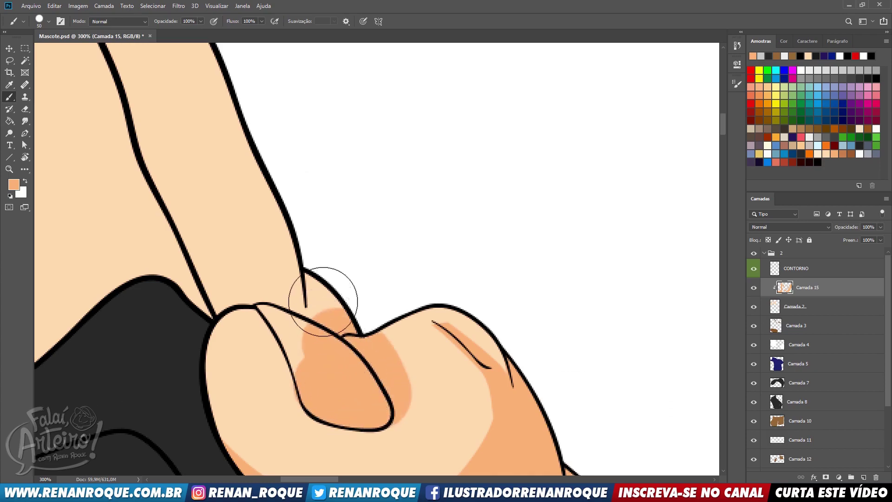
key(e)
key(bracketleft)
key(bracketleft)
key(bracketleft)
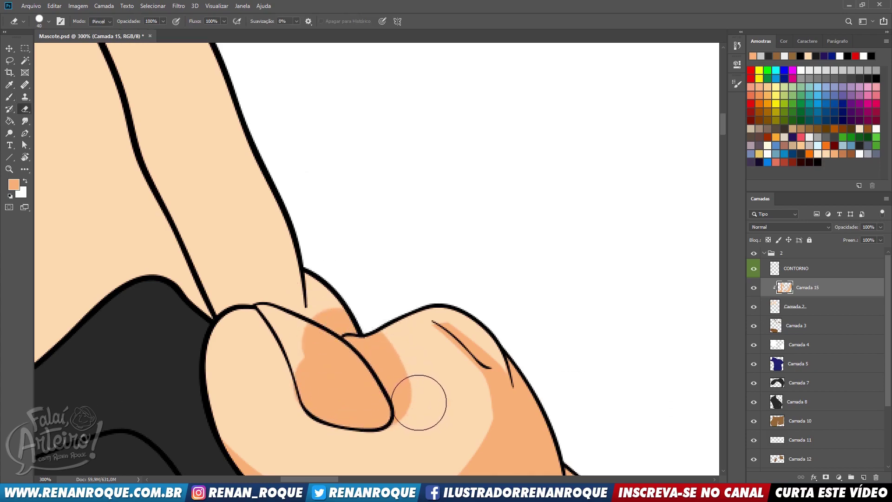
mouse_move(418, 423)
mouse_down()
mouse_move(410, 374)
mouse_move(336, 308)
mouse_up()
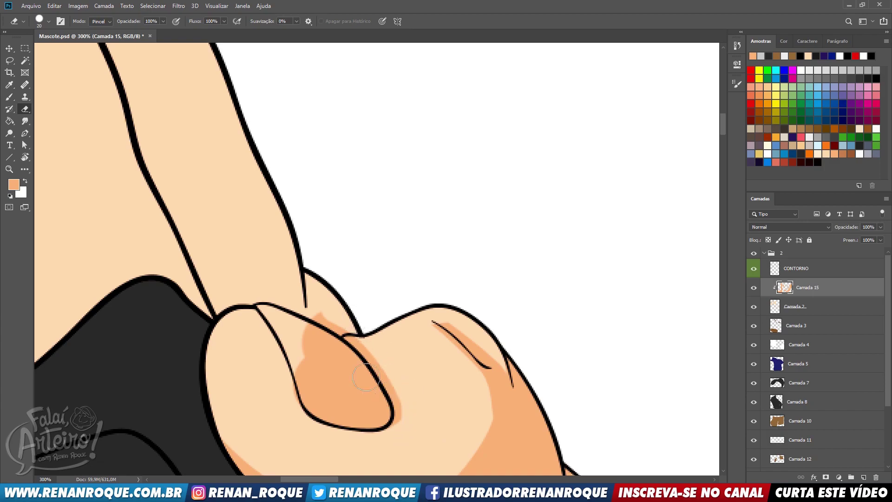
mouse_move(302, 361)
mouse_down()
mouse_move(361, 385)
mouse_move(308, 350)
mouse_up()
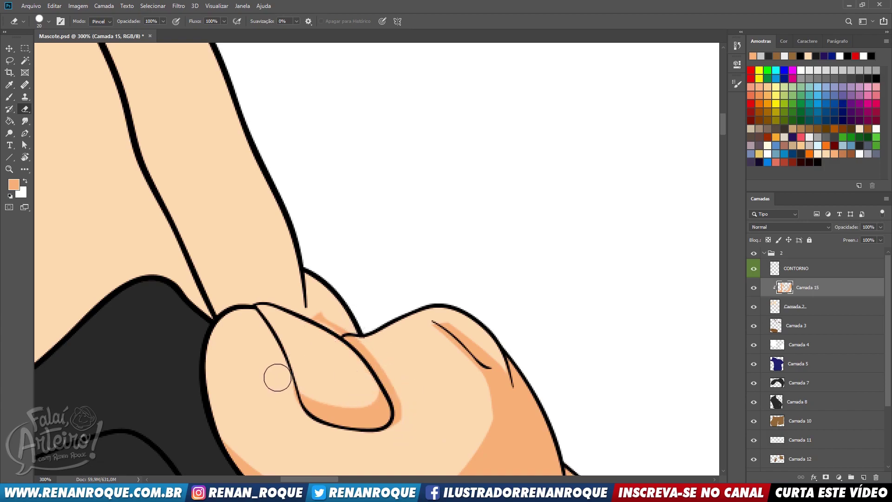
- Paint a thin shadow along the thumbnail's inner edge with a smaller brush
key(b)
key(bracketleft)
key(bracketleft)
key(bracketleft)
key(bracketleft)
mouse_move(256, 315)
mouse_down()
mouse_move(304, 406)
mouse_move(272, 394)
mouse_move(265, 359)
mouse_move(284, 412)
mouse_up()
- Shade the base of the raised fingers just above the thumb and the folded finger behind it
key(e)
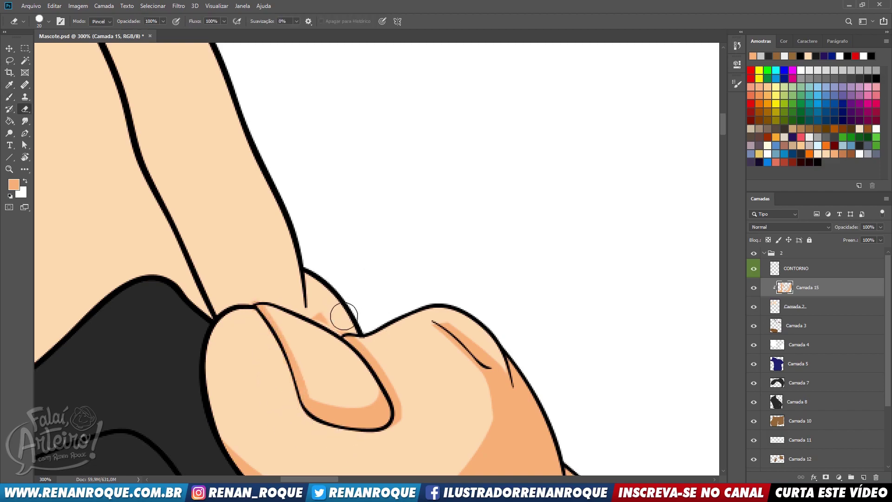
key(b)
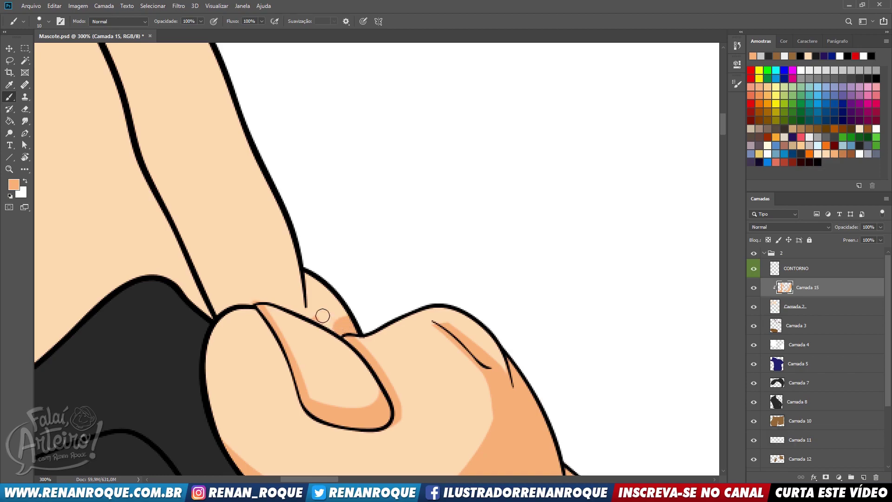
drag(323, 316, 275, 287)
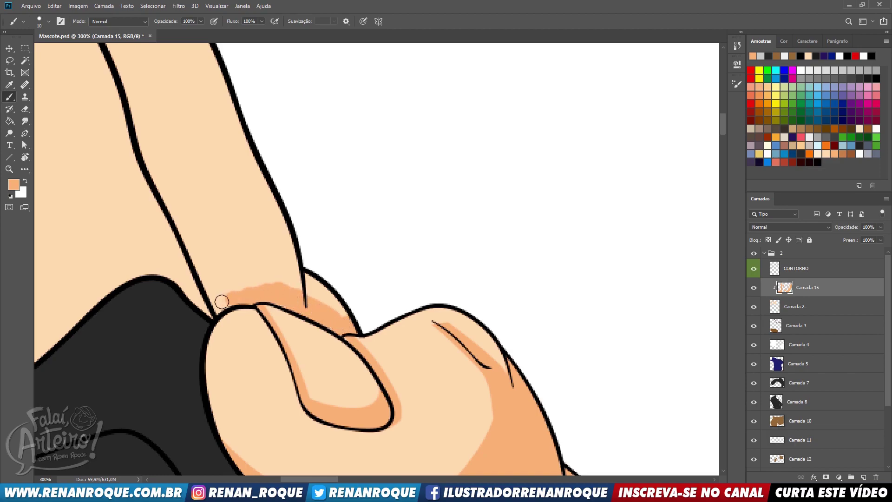
drag(215, 299, 266, 263)
- Shade the whole rear raised finger and the adjoining side of the front finger with a larger brush
mouse_move(400, 258)
mouse_down()
mouse_move(474, 325)
mouse_move(500, 365)
mouse_up()
key(bracketright)
key(bracketright)
key(bracketright)
key(bracketright)
key(bracketright)
mouse_move(313, 372)
mouse_down()
mouse_move(375, 355)
mouse_move(442, 372)
mouse_move(283, 301)
mouse_move(279, 403)
mouse_move(206, 144)
mouse_up()
drag(356, 250, 456, 386)
alt+click(414, 317)
drag(395, 248, 435, 232)
mouse_move(342, 209)
mouse_down()
mouse_move(330, 189)
mouse_move(384, 219)
mouse_up()
- Carve two light highlight patches into the rear finger's shading and narrow the lower one with brush strokes
key(e)
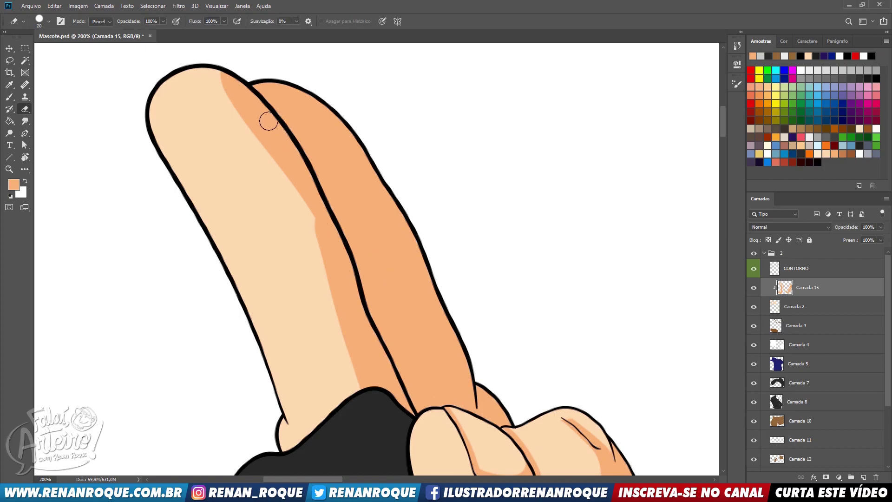
key(bracketright)
key(bracketright)
key(bracketright)
key(bracketright)
drag(262, 122, 315, 258)
key(b)
drag(235, 93, 347, 284)
drag(269, 68, 384, 117)
mouse_move(375, 204)
mouse_down()
mouse_move(377, 229)
mouse_move(439, 263)
mouse_move(418, 329)
mouse_move(375, 271)
mouse_move(448, 370)
mouse_move(439, 381)
mouse_up()
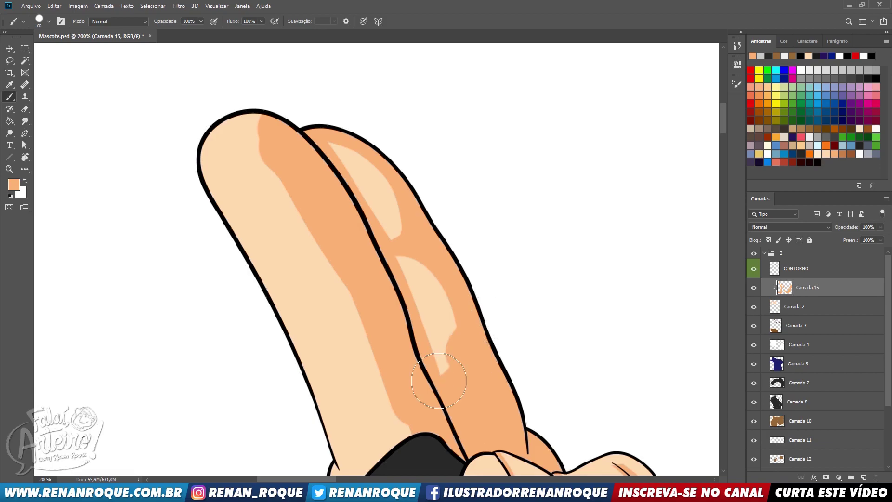
drag(481, 361, 476, 260)
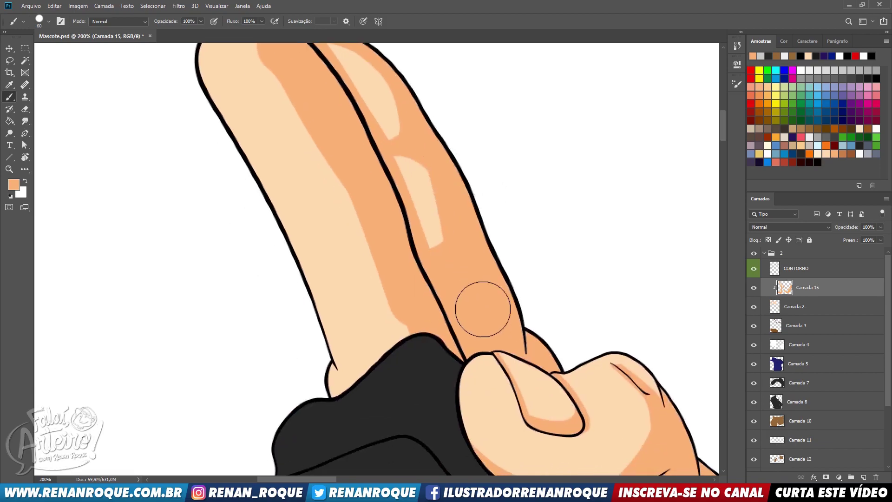
- Rework the front finger's shading into a narrow band beside the rear finger and shade the small fold at the glove
drag(370, 205, 456, 260)
mouse_move(420, 181)
mouse_down()
mouse_move(386, 265)
mouse_move(358, 115)
mouse_move(422, 255)
mouse_up()
key(e)
mouse_move(344, 116)
mouse_down()
mouse_move(309, 99)
mouse_move(392, 199)
mouse_move(368, 126)
mouse_move(391, 199)
mouse_move(375, 198)
mouse_move(351, 160)
mouse_up()
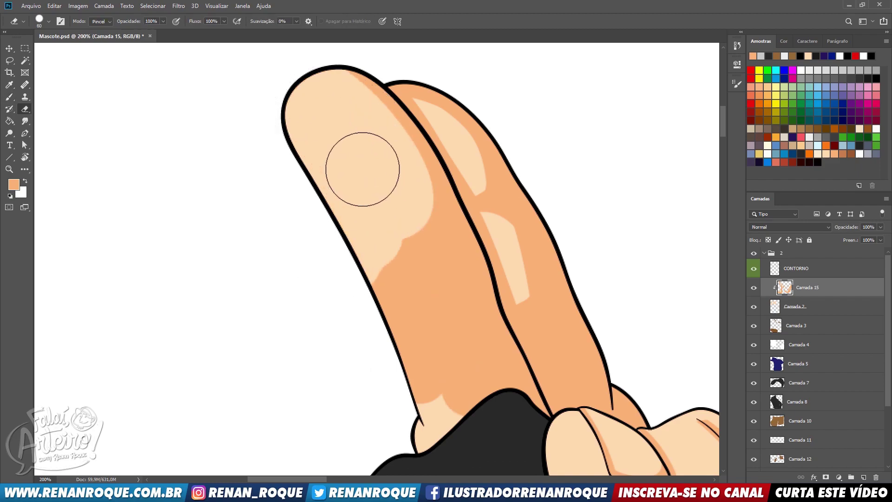
mouse_move(420, 263)
mouse_down()
mouse_move(399, 230)
mouse_move(446, 363)
mouse_move(481, 397)
mouse_move(448, 344)
mouse_move(395, 294)
mouse_move(377, 232)
mouse_up()
key(b)
drag(388, 424, 430, 455)
drag(502, 422, 535, 356)
drag(426, 359, 466, 385)
- Lasso two thin pointed crease shapes across the front finger, paint them with the shadow colour and deselect
click(9, 60)
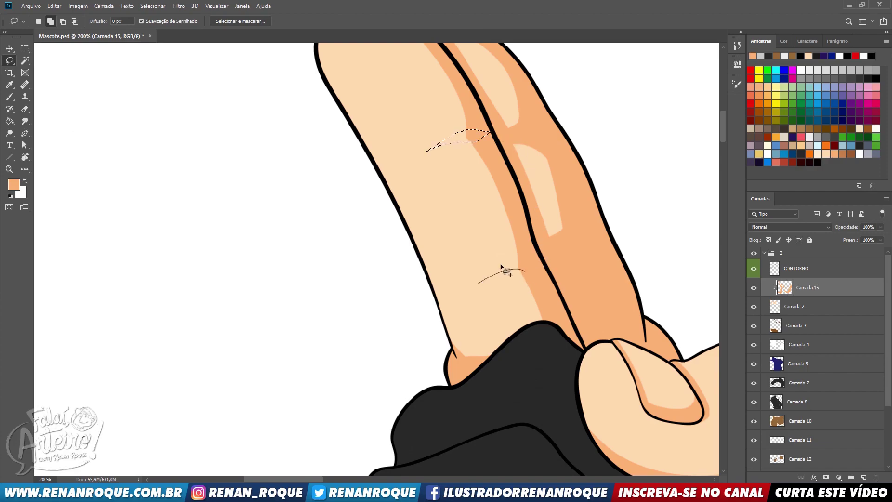
drag(501, 267, 480, 283)
key(b)
drag(464, 126, 440, 156)
drag(521, 248, 492, 277)
key(ctrl+d)
- Shade the lower half of the other arm between the shirt sleeve and the board with an enlarged brush
scroll(338, 245, down, 6)
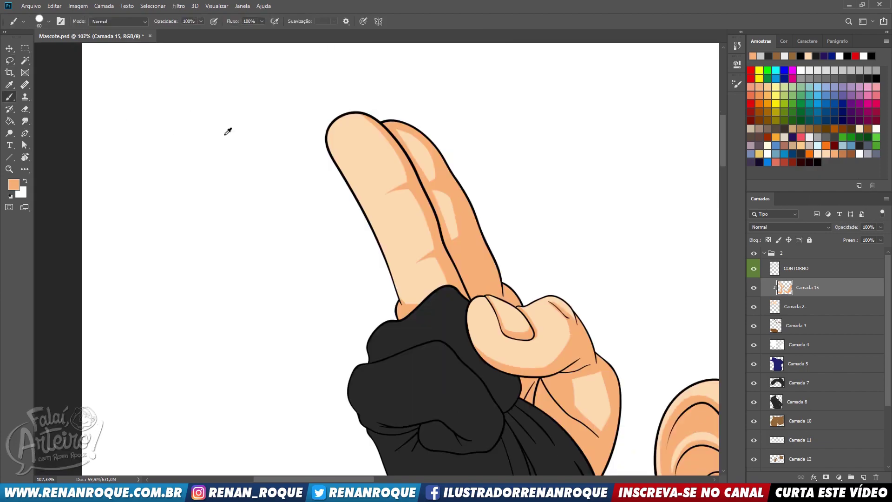
scroll(227, 131, down, 2)
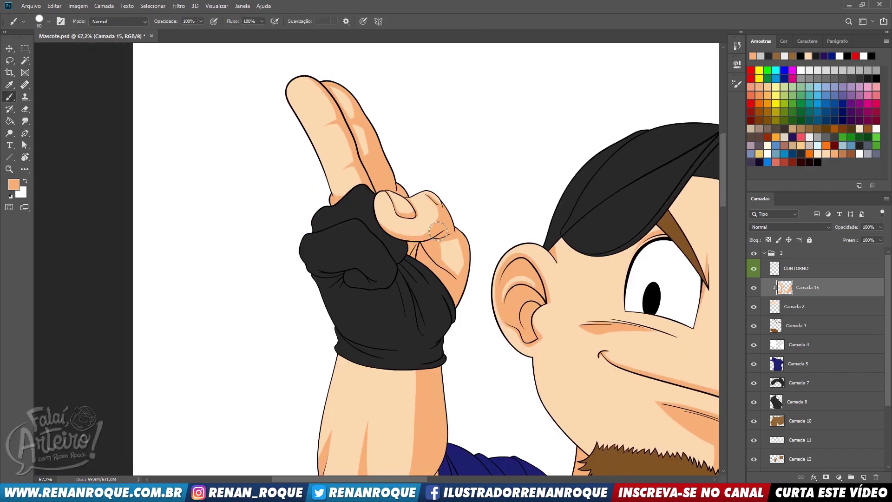
drag(507, 393, 392, 195)
drag(535, 277, 299, 94)
scroll(533, 298, up, 4)
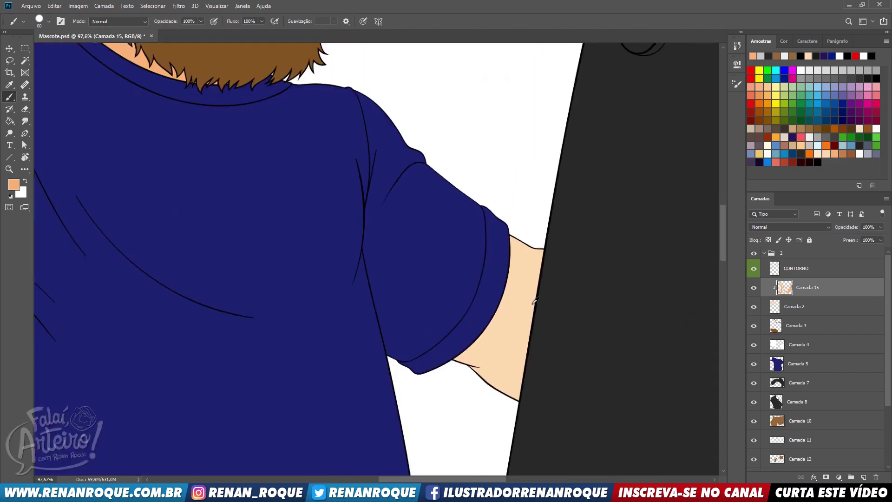
drag(486, 331, 553, 325)
drag(498, 347, 477, 363)
key(bracketright)
key(bracketright)
key(bracketright)
key(bracketright)
key(bracketright)
key(bracketright)
drag(552, 381, 526, 377)
mouse_move(662, 335)
mouse_down()
mouse_move(573, 214)
mouse_move(567, 240)
mouse_up()
- Erase the upper edge of that arm's shadow into a pointed shape with a light notch beside the board
key(e)
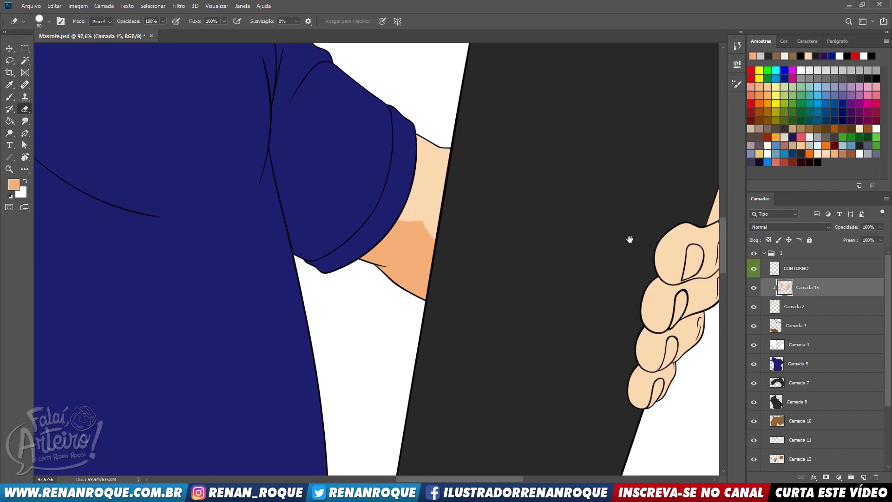
drag(630, 240, 546, 247)
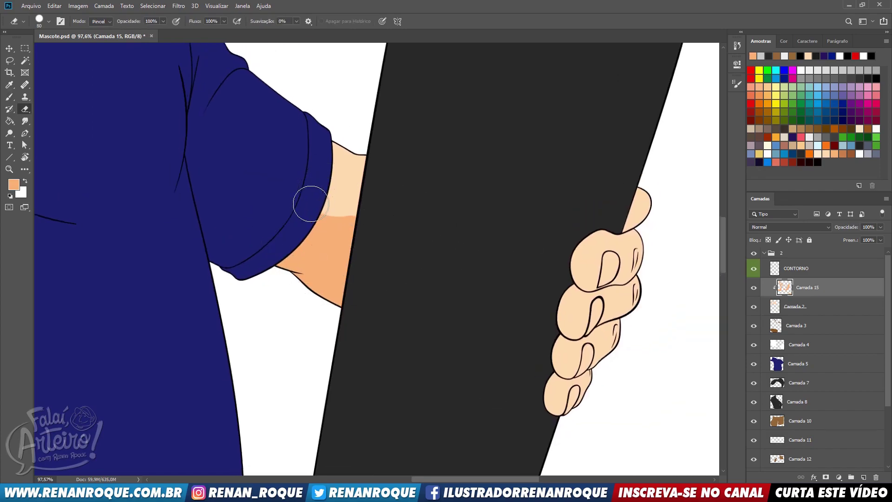
drag(369, 225, 351, 243)
key(b)
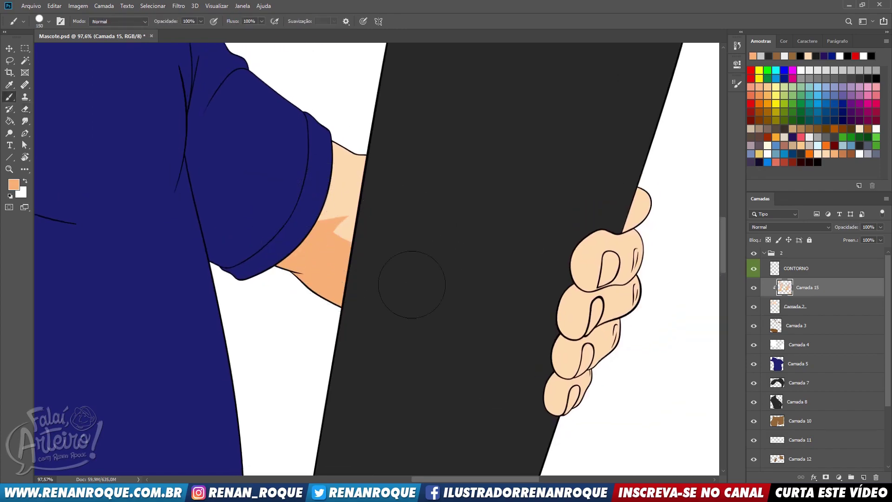
drag(293, 215, 290, 228)
- Shade the fingers gripping the board with a size 45 brush, leaving the outer fingertips light
mouse_move(616, 192)
mouse_down()
mouse_move(524, 172)
mouse_move(534, 159)
mouse_up()
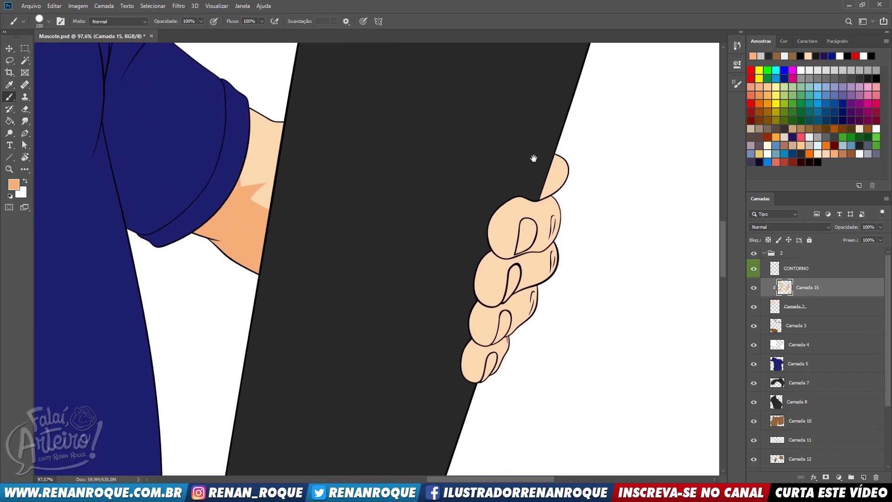
key(bracketleft)
key(bracketleft)
key(bracketleft)
key(bracketleft)
key(bracketleft)
key(bracketleft)
key(bracketleft)
key(bracketleft)
mouse_move(525, 238)
mouse_down()
mouse_move(533, 220)
mouse_move(555, 217)
mouse_up()
key(ctrl+z)
drag(516, 192, 550, 205)
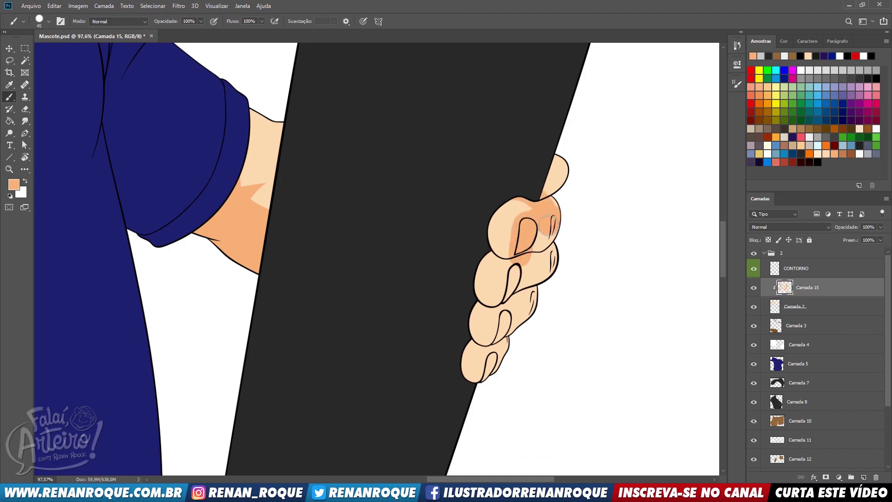
mouse_move(539, 241)
mouse_down()
mouse_move(510, 293)
mouse_move(511, 282)
mouse_move(526, 274)
mouse_move(527, 283)
mouse_move(562, 252)
mouse_up()
mouse_move(511, 315)
mouse_down()
mouse_move(502, 345)
mouse_move(502, 333)
mouse_move(519, 329)
mouse_move(494, 374)
mouse_up()
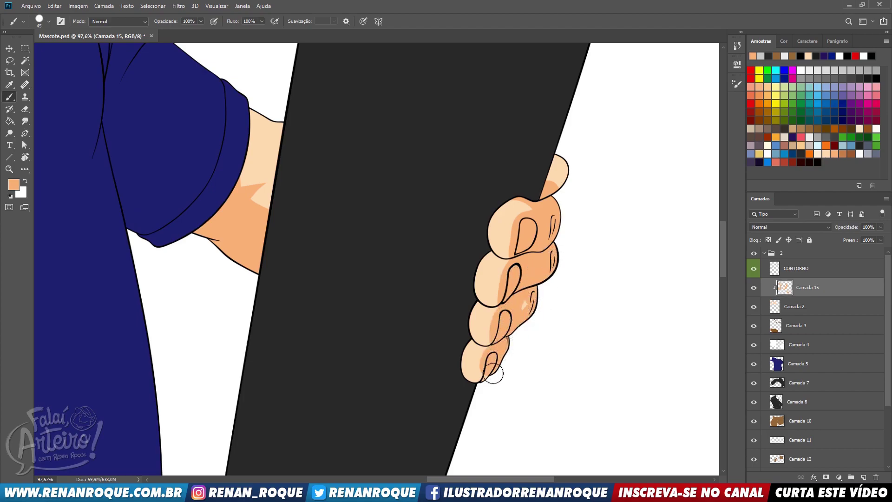
alt+click(544, 318)
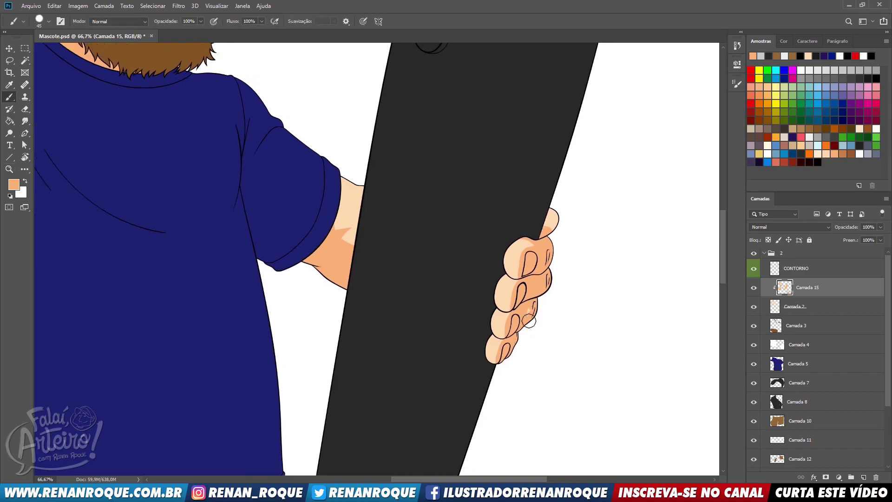
- Shade the right-hand part of both bare legs between the shorts and the socks with a size 150 brush
key(z)
drag(563, 220, 625, 58)
mouse_move(386, 460)
mouse_down()
mouse_move(514, 280)
mouse_move(569, 179)
mouse_up()
key(b)
drag(456, 321, 447, 209)
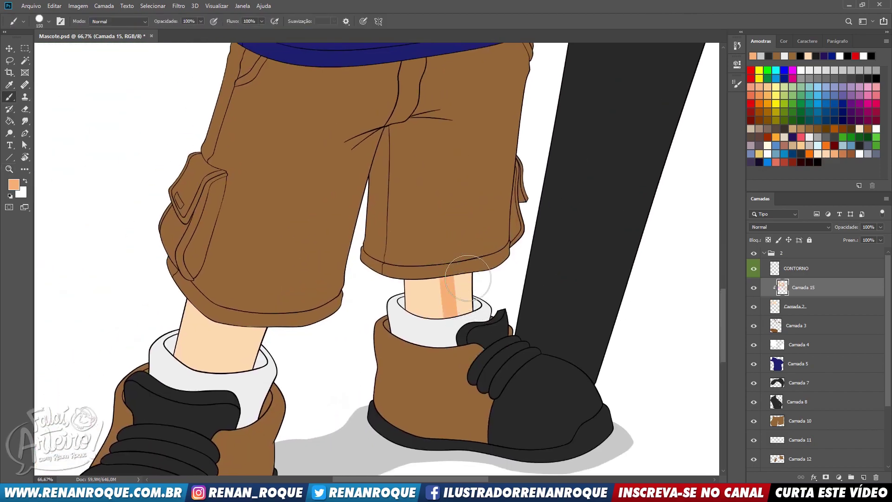
drag(468, 278, 459, 239)
drag(251, 368, 259, 294)
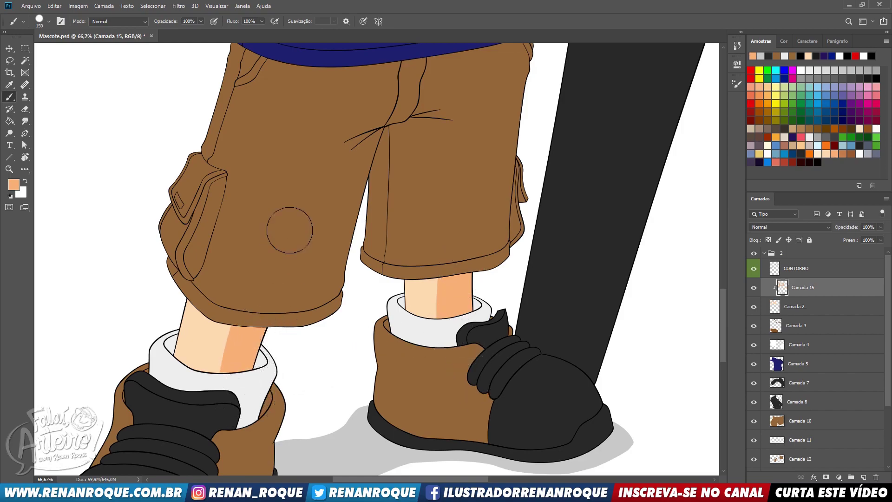
- Add a new clipped layer above Camada 15 and choose the darker reddish-brown swatch as the painting colour
scroll(290, 230, down, 3)
scroll(429, 242, up, 8)
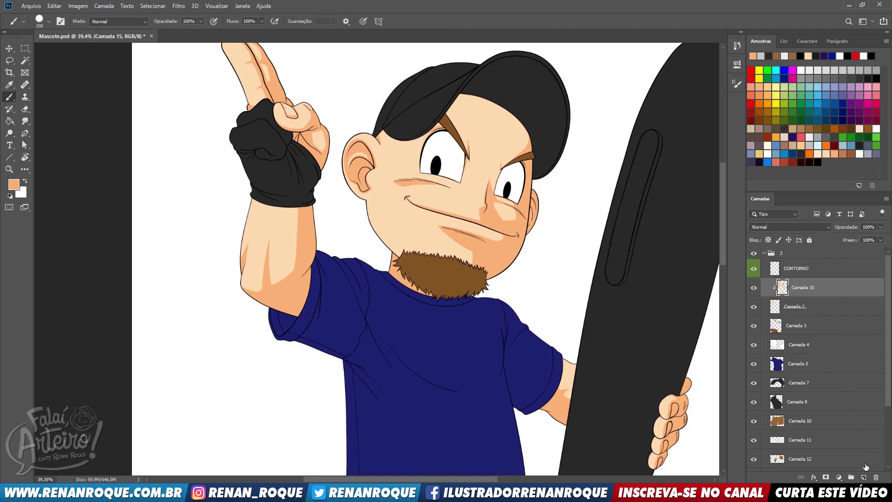
click(862, 477)
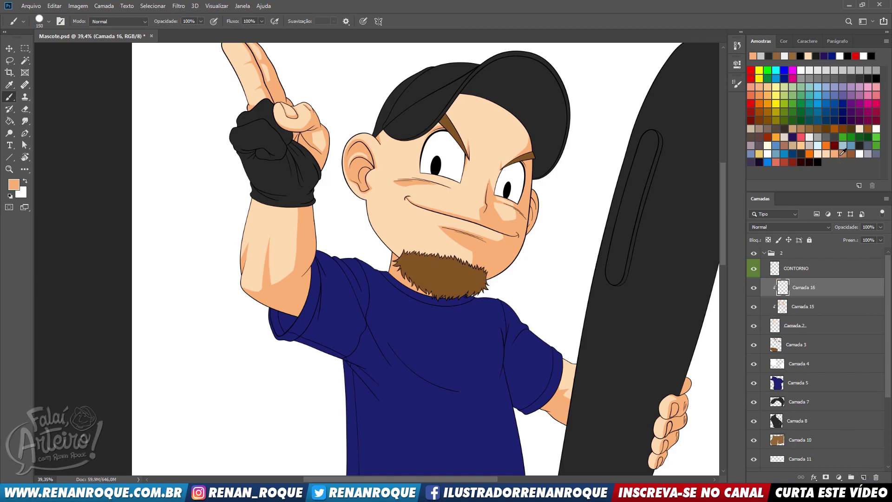
click(843, 152)
scroll(397, 207, up, 5)
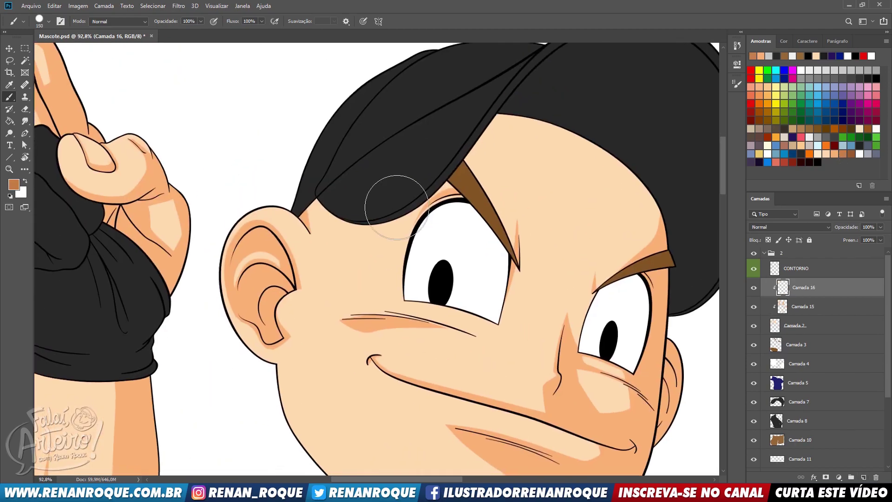
- Paint the cap's darker cast shadow across the forehead and above the near eye, and refine its lower edge
drag(474, 172, 713, 217)
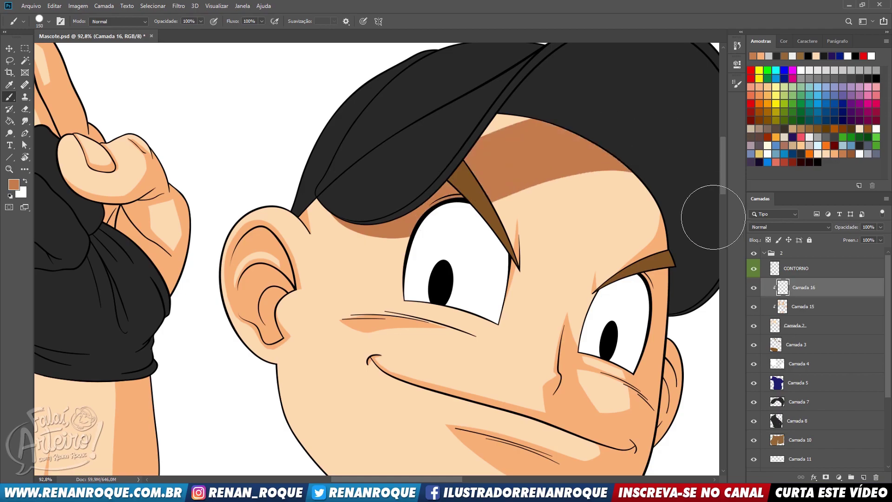
drag(440, 168, 602, 188)
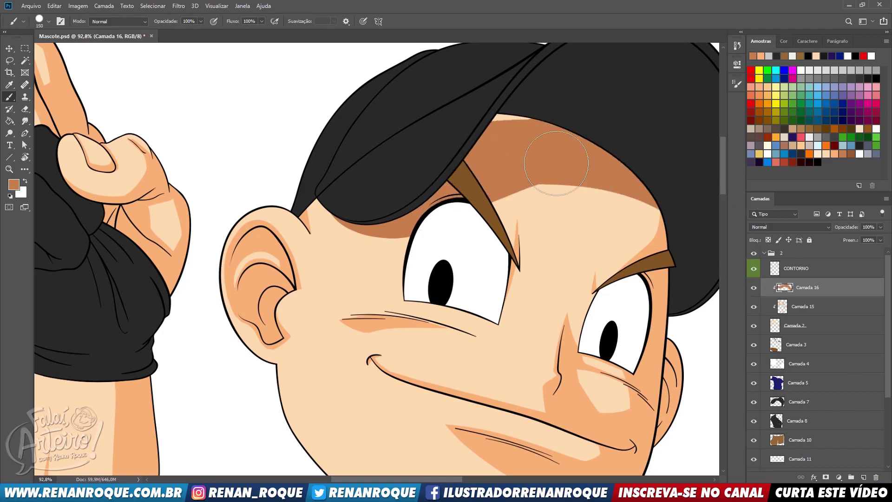
drag(483, 191, 711, 232)
mouse_move(655, 198)
mouse_down()
mouse_move(612, 167)
mouse_move(599, 175)
mouse_up()
key(ctrl+z)
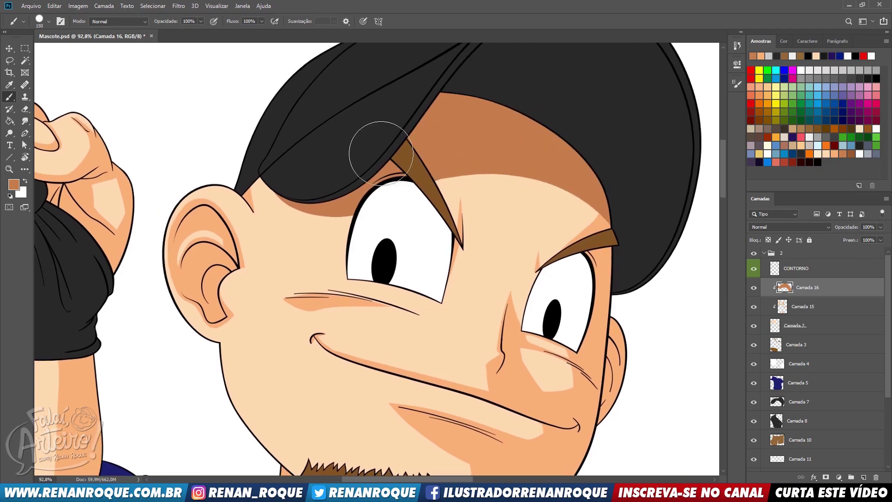
key(e)
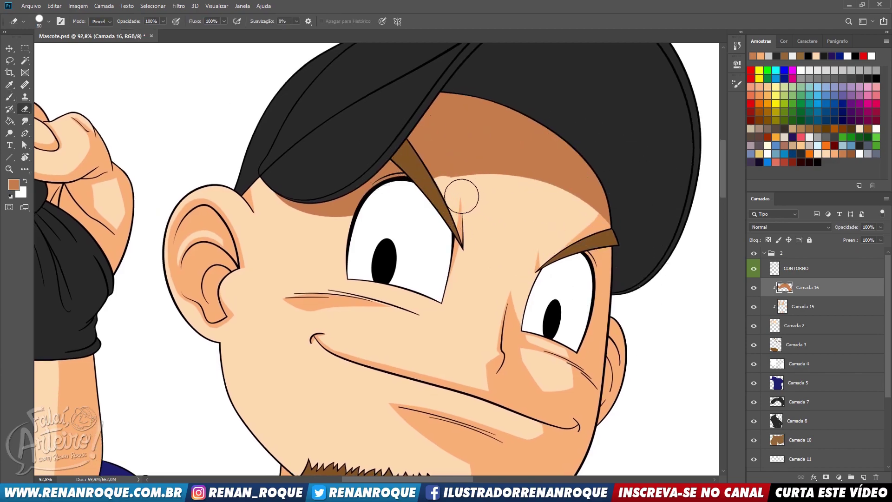
drag(463, 196, 600, 211)
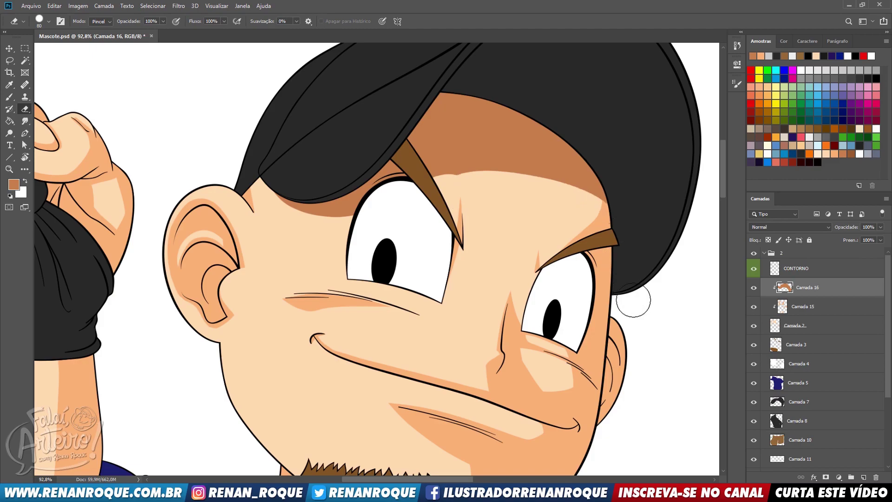
key(ctrl+z)
- Paint the darker shadow along the face's far edge down to the cheek, reducing the brush to size 45
key(b)
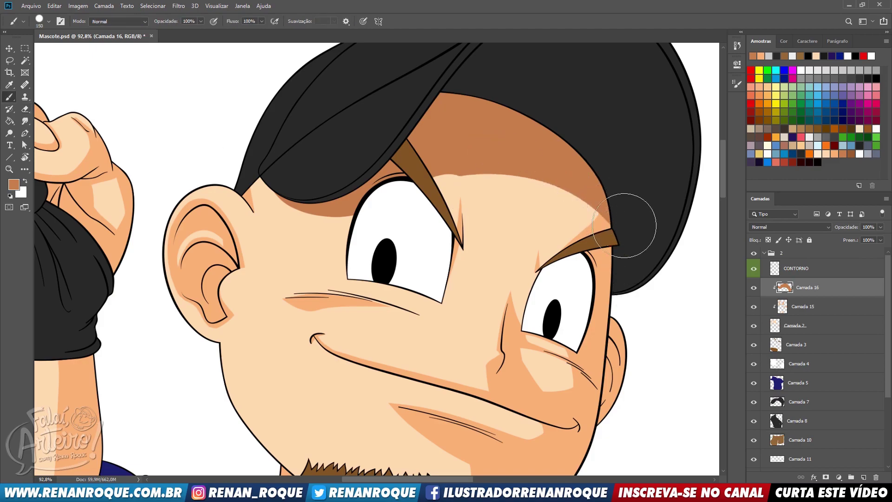
drag(613, 218, 585, 458)
drag(622, 309, 598, 228)
key(bracketleft)
key(bracketleft)
key(bracketleft)
key(bracketleft)
key(ctrl+z)
drag(585, 141, 594, 271)
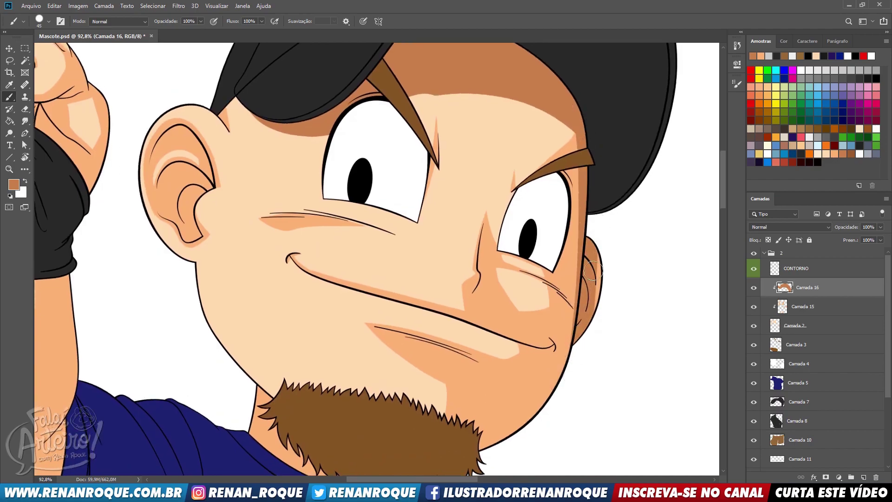
mouse_move(550, 299)
mouse_down()
mouse_move(585, 329)
mouse_move(574, 402)
mouse_move(548, 337)
mouse_move(551, 344)
mouse_up()
key(e)
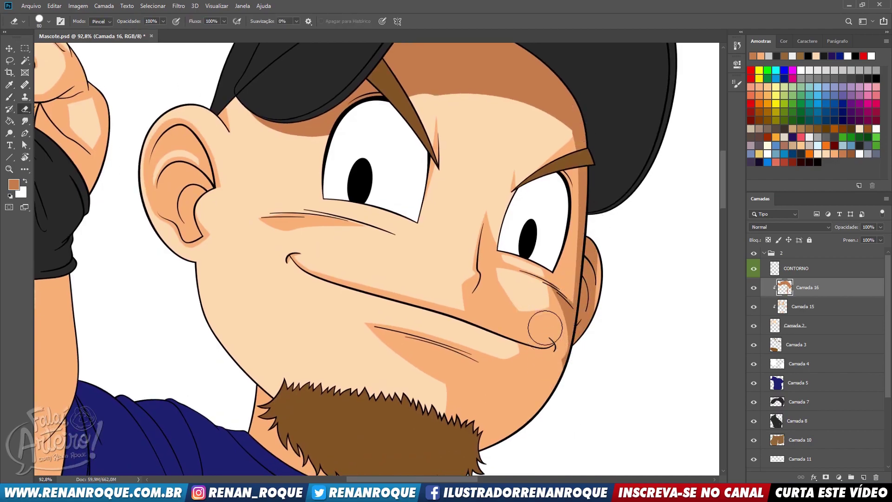
- Paint a darker shadow along the jawline from the beard up to the far cheek
key(b)
drag(475, 456, 598, 329)
key(ctrl+z)
drag(479, 456, 601, 291)
mouse_move(527, 426)
mouse_down()
mouse_move(568, 337)
mouse_move(564, 271)
mouse_move(578, 271)
mouse_up()
mouse_move(442, 390)
mouse_down()
mouse_move(548, 246)
mouse_move(540, 252)
mouse_move(546, 230)
mouse_up()
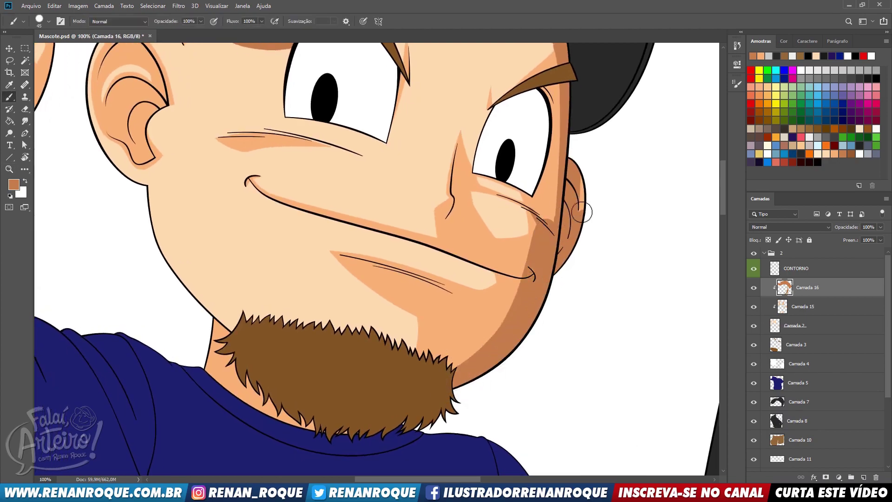
- Paint the darker shadow over the far ear, leaving a lighter patch near its outer rim
drag(573, 264, 560, 348)
ctrl+click(546, 308)
mouse_move(522, 313)
mouse_down()
mouse_move(517, 342)
mouse_move(525, 286)
mouse_move(476, 225)
mouse_move(538, 250)
mouse_up()
key(e)
key(b)
- Reshape the dark shadow beside the far eye into a smooth band from the eyebrow to the cheek crease
drag(549, 302, 517, 415)
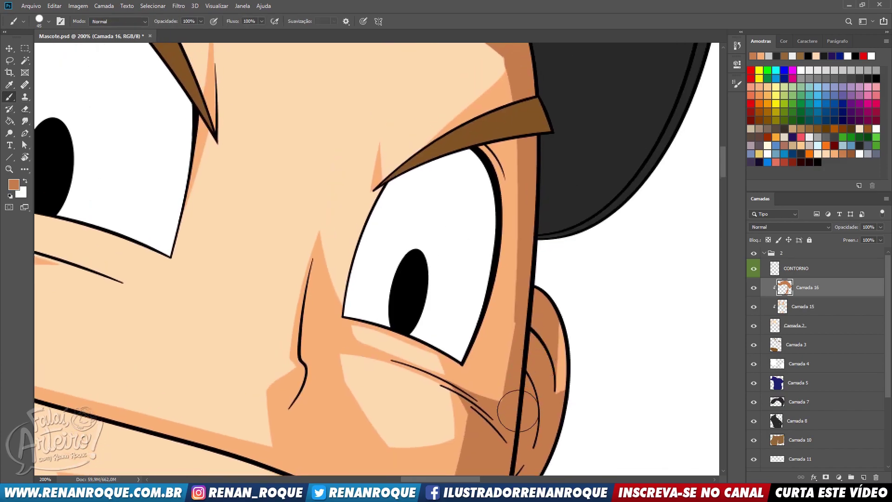
key(ctrl+z)
drag(545, 129, 518, 394)
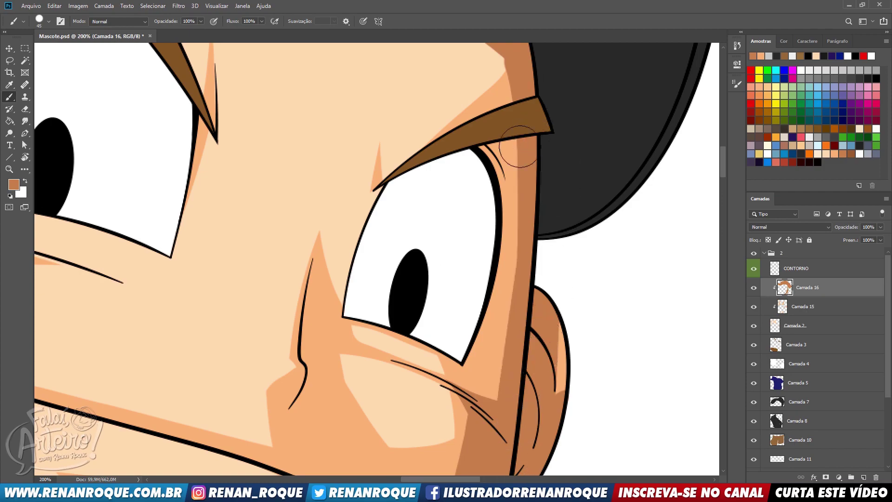
drag(511, 242, 509, 383)
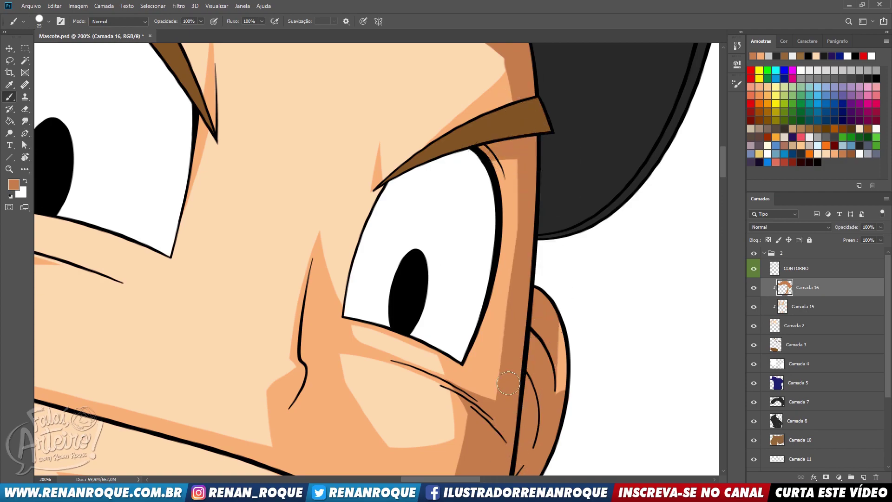
- Undo the last stroke on the dark shadow beside the far eye
key(ctrl+z)
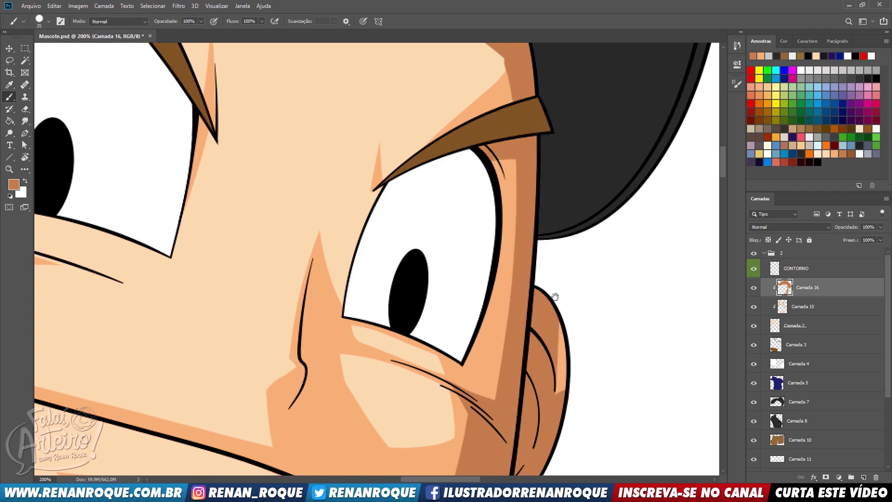
drag(555, 297, 555, 149)
drag(563, 244, 572, 169)
mouse_move(528, 342)
mouse_down()
mouse_move(588, 269)
mouse_move(588, 290)
mouse_up()
key(e)
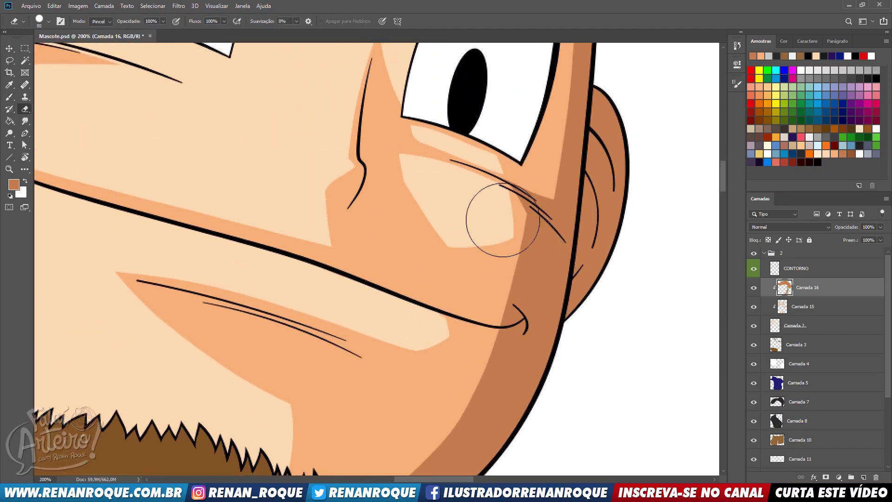
- Paint the darker shadow along the upper side of the mouth line, from the near corner to the far corner
mouse_move(534, 251)
mouse_down()
mouse_move(540, 209)
mouse_move(605, 133)
mouse_up()
drag(661, 264, 675, 344)
key(b)
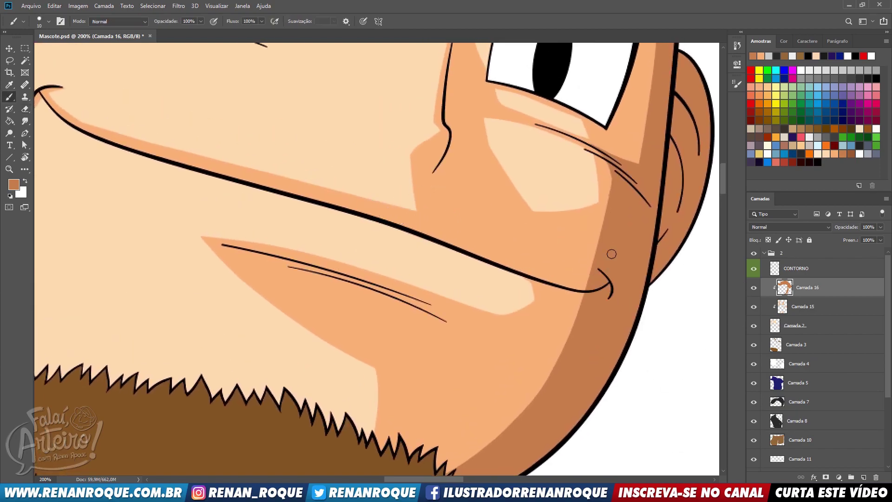
ctrl+click(777, 328)
key(bracketright)
key(bracketright)
key(bracketright)
mouse_move(44, 96)
mouse_down()
mouse_move(175, 174)
mouse_move(395, 216)
mouse_move(591, 281)
mouse_up()
key(ctrl+d)
drag(414, 197, 535, 246)
key(ctrl+z)
- Erase the upper edge of the mouth shadow at eraser size 20, leaving a smooth, narrow band towards the far corner
key(e)
key(bracketleft)
key(bracketleft)
key(bracketleft)
key(bracketleft)
key(bracketleft)
key(bracketleft)
drag(486, 227, 613, 273)
key(ctrl+z)
drag(369, 192, 537, 241)
key(ctrl+z)
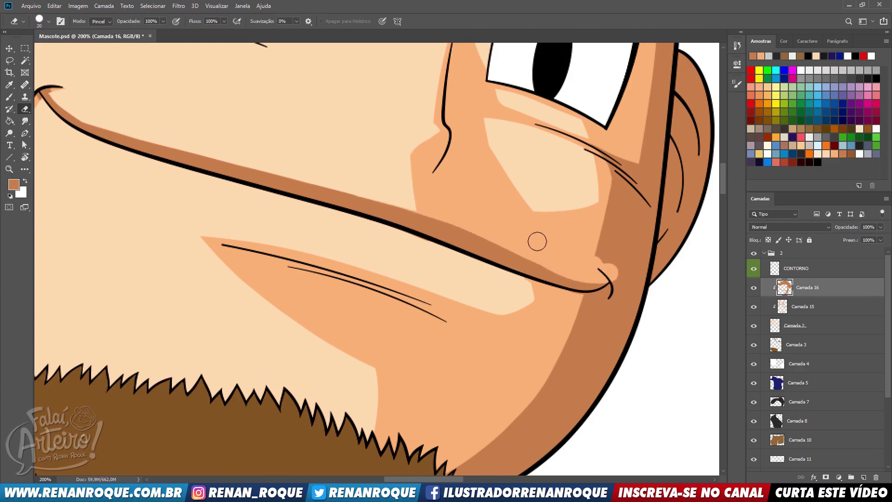
shift+click(469, 228)
key(ctrl+z)
click(374, 189)
shift+click(506, 236)
drag(506, 237, 584, 271)
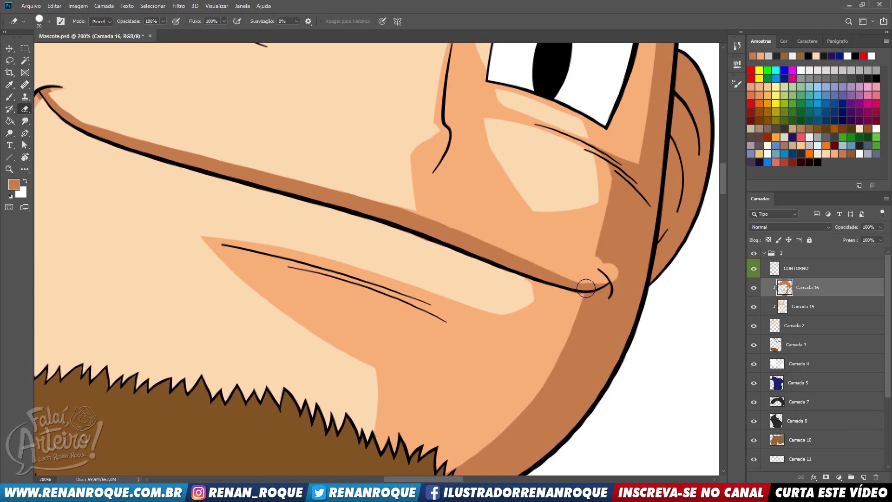
- Reshape the dark shadow around the far mouth corner so it curves from the cheek into the end of the smile
key(b)
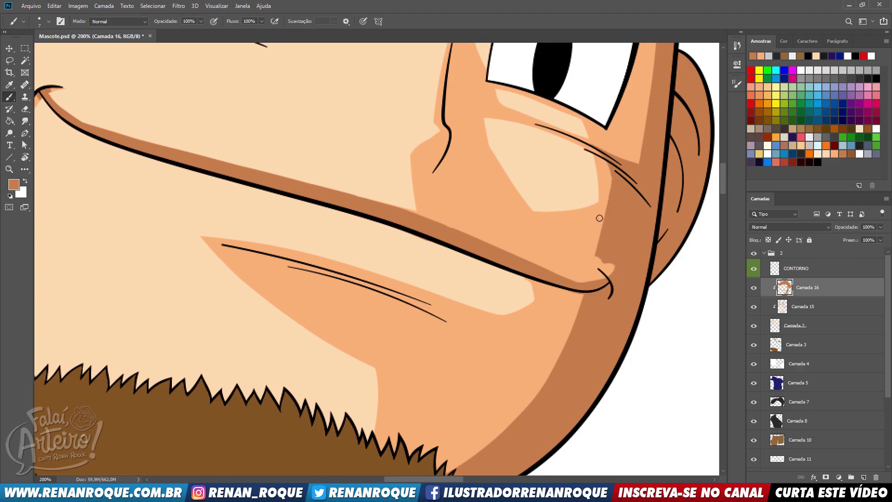
key(e)
drag(599, 253, 608, 263)
key(b)
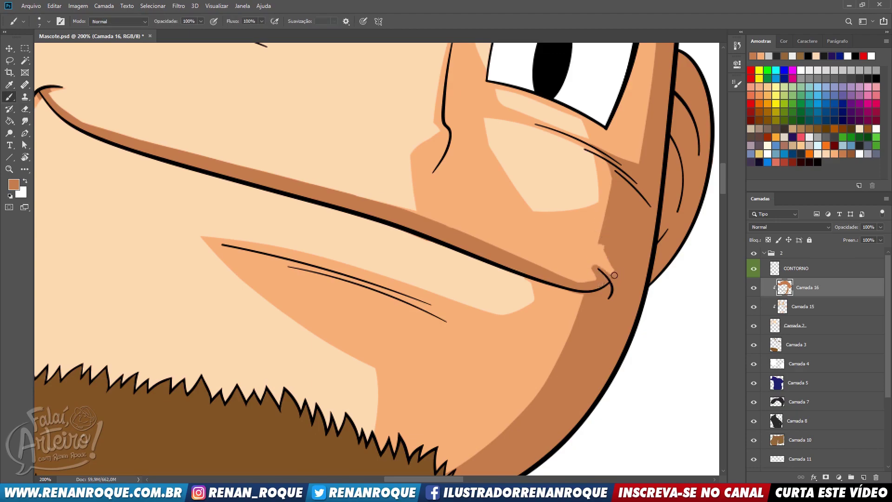
click(10, 60)
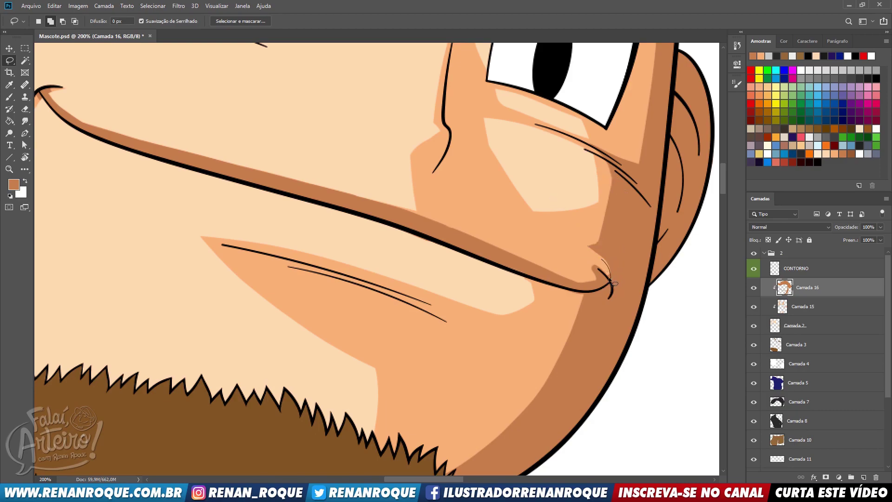
key(ctrl+z)
key(e)
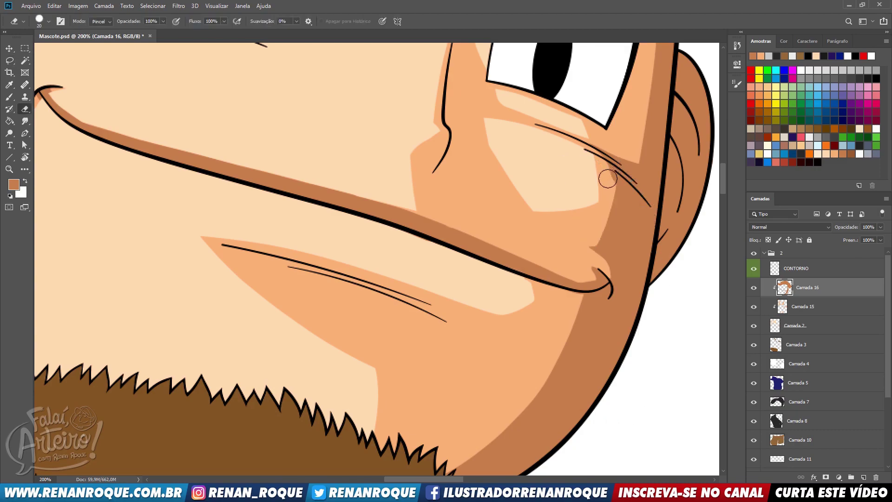
- Paint a darker shadow under the lower lip creases and trim it to a pointed wedge inside the lighter shadow
key(z)
alt+click(631, 167)
mouse_move(665, 151)
mouse_down()
mouse_move(621, 372)
mouse_move(663, 234)
mouse_move(640, 348)
mouse_move(636, 298)
mouse_up()
key(b)
drag(403, 278, 507, 314)
mouse_move(395, 279)
mouse_down()
mouse_move(509, 318)
mouse_move(400, 285)
mouse_move(474, 318)
mouse_move(384, 274)
mouse_move(495, 344)
mouse_move(417, 294)
mouse_move(502, 343)
mouse_move(478, 330)
mouse_move(536, 315)
mouse_up()
key(e)
drag(397, 264, 539, 325)
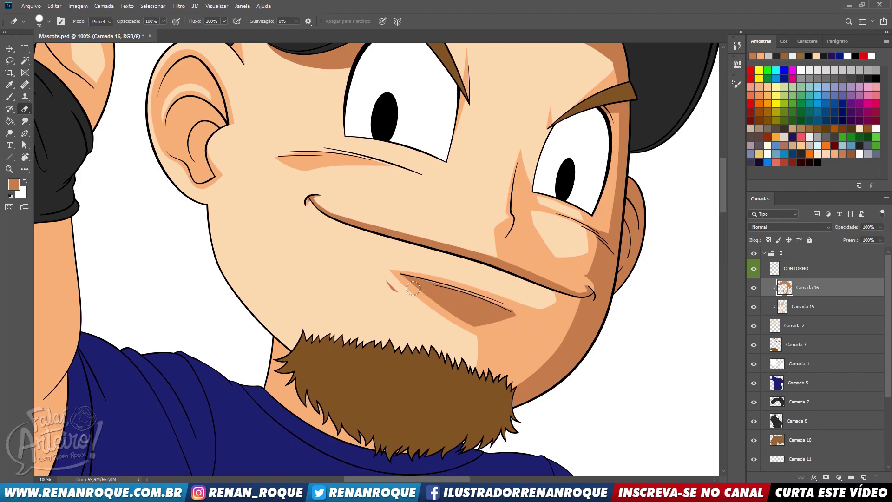
- Paint a darker shadow over the tip of the nose and erase its near side to an angular edge
key(z)
alt+click(497, 287)
mouse_move(594, 337)
mouse_down()
mouse_move(611, 454)
mouse_move(584, 367)
mouse_move(569, 372)
mouse_up()
click(561, 193)
click(550, 230)
key(b)
mouse_move(418, 251)
mouse_down()
mouse_move(425, 248)
mouse_move(405, 262)
mouse_up()
key(e)
drag(451, 265, 556, 112)
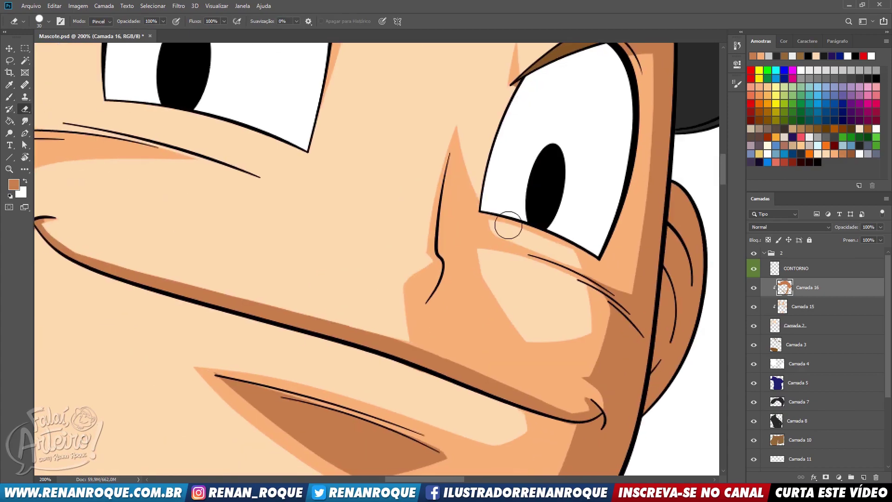
key(b)
mouse_move(427, 279)
mouse_down()
mouse_move(421, 291)
mouse_move(447, 263)
mouse_up()
key(e)
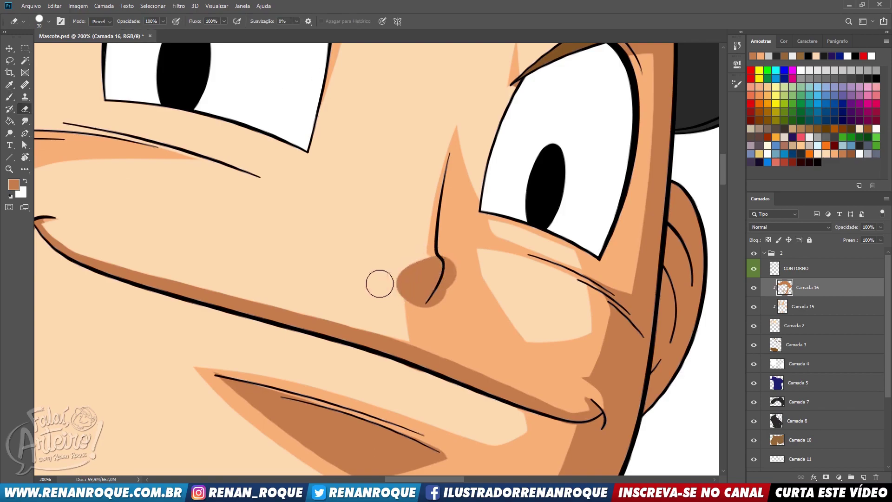
mouse_move(390, 280)
mouse_down()
mouse_move(430, 247)
mouse_move(464, 260)
mouse_move(453, 291)
mouse_move(464, 260)
mouse_move(454, 248)
mouse_move(464, 186)
mouse_move(456, 255)
mouse_up()
- Extend the dark nose shadow up along the bridge line and trim it to a narrow taper with an angular base
key(b)
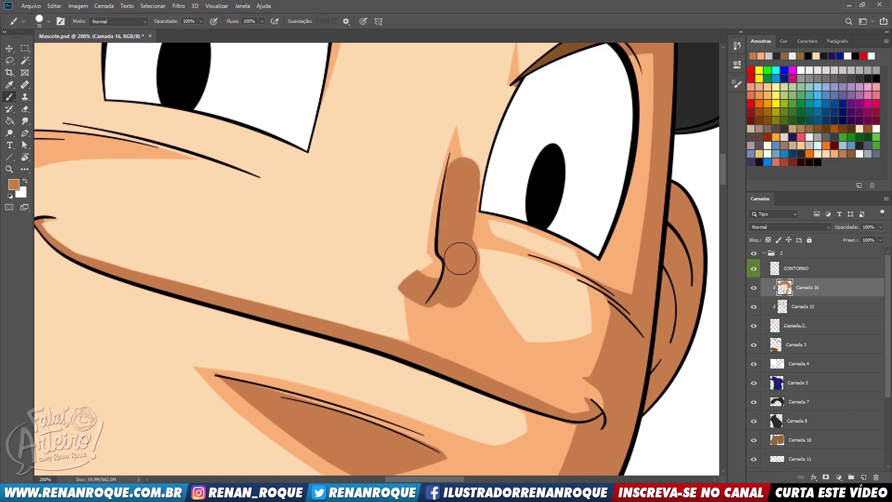
drag(422, 303, 460, 297)
key(e)
key(bracketleft)
mouse_move(397, 297)
mouse_down()
mouse_move(447, 344)
mouse_move(461, 334)
mouse_move(431, 333)
mouse_move(448, 333)
mouse_move(450, 319)
mouse_move(462, 335)
mouse_move(438, 337)
mouse_move(475, 319)
mouse_move(479, 210)
mouse_move(457, 171)
mouse_move(472, 249)
mouse_up()
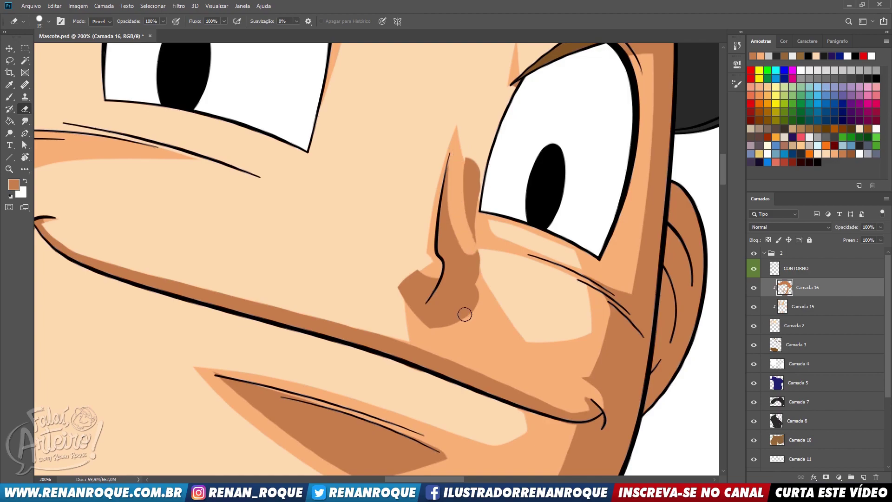
mouse_move(454, 322)
mouse_down()
mouse_move(487, 294)
mouse_move(478, 306)
mouse_move(455, 170)
mouse_move(479, 273)
mouse_move(476, 185)
mouse_up()
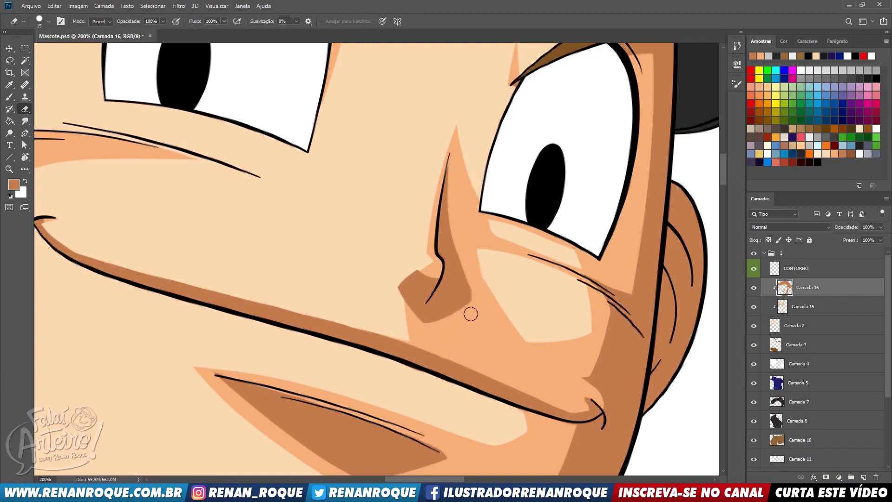
- Touch up the darker shadow beneath the inner tip of the near eyebrow
drag(573, 196, 576, 261)
drag(627, 237, 593, 274)
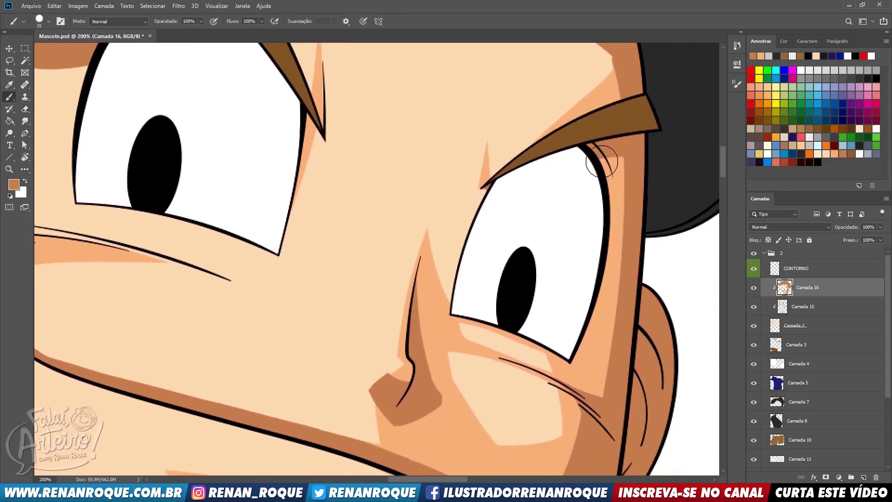
mouse_move(607, 191)
mouse_down()
mouse_move(607, 162)
mouse_move(651, 193)
mouse_move(692, 281)
mouse_up()
key(b)
mouse_move(402, 241)
mouse_down()
mouse_move(393, 231)
mouse_move(406, 249)
mouse_move(399, 236)
mouse_move(395, 263)
mouse_up()
key(e)
drag(543, 217, 687, 352)
- Paint a darker shadow under the cap beside the near ear at brush size 45, and erase it to a thin strip
key(b)
mouse_move(486, 216)
mouse_down()
mouse_move(483, 195)
mouse_move(614, 91)
mouse_up()
drag(478, 102, 644, 148)
key(bracketright)
key(bracketright)
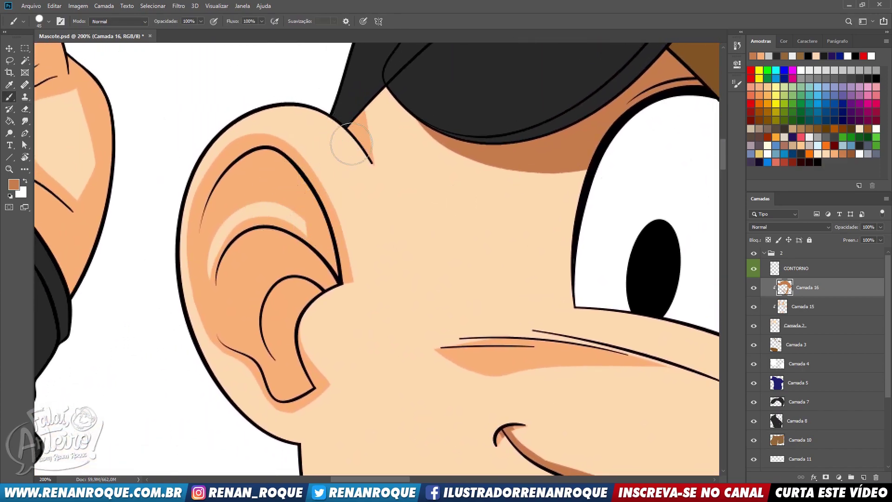
drag(334, 135, 355, 193)
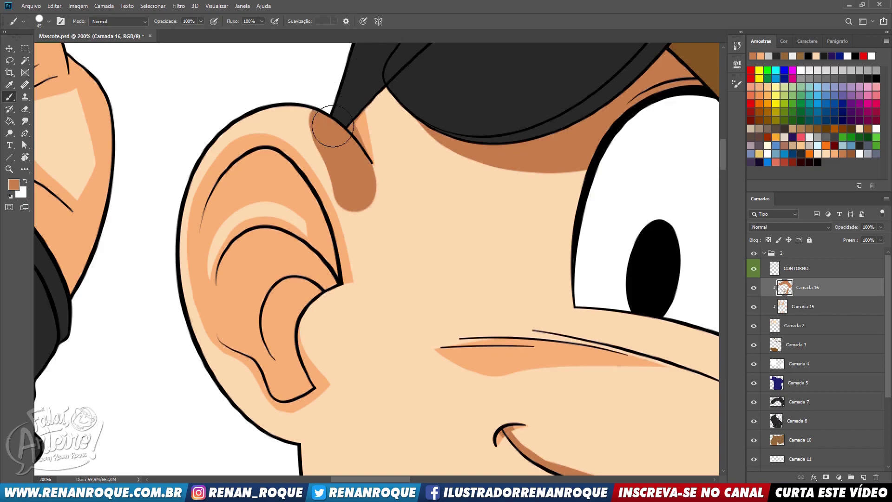
key(e)
drag(303, 114, 374, 207)
key(bracketright)
key(bracketright)
key(bracketright)
key(bracketright)
drag(313, 135, 361, 212)
- Paint the darker shadow inside the near ear's upper rim and trim its lower edge along the fold
key(b)
mouse_move(259, 183)
mouse_down()
mouse_move(229, 209)
mouse_move(261, 169)
mouse_move(290, 225)
mouse_move(283, 188)
mouse_move(324, 298)
mouse_up()
key(e)
mouse_move(217, 260)
mouse_down()
mouse_move(251, 217)
mouse_move(281, 232)
mouse_move(279, 293)
mouse_up()
key(ctrl+z)
mouse_move(217, 258)
mouse_down()
mouse_move(265, 222)
mouse_move(311, 335)
mouse_up()
- Refine the upper ear shadow and paint the darker tone under the near ear's middle fold, enlarging the brush to size 60
key(b)
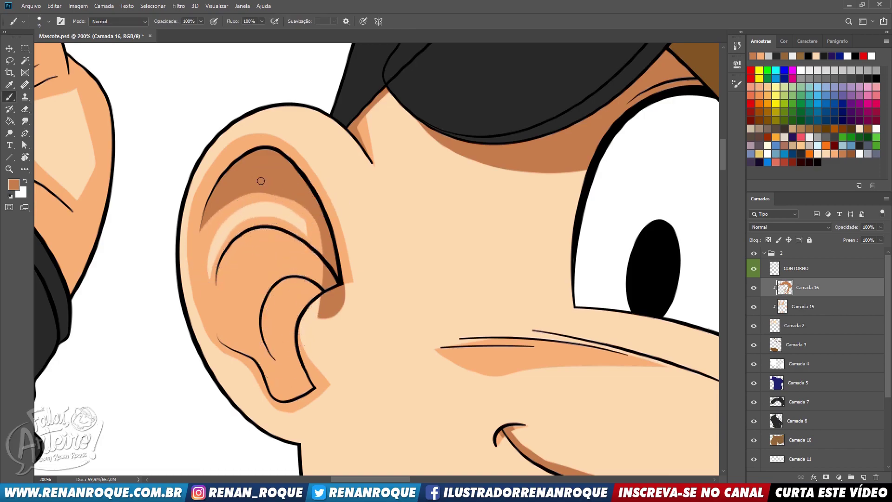
drag(291, 212, 324, 246)
key(bracketright)
key(bracketright)
key(bracketright)
key(bracketright)
key(bracketright)
key(bracketright)
key(bracketright)
key(bracketright)
key(bracketright)
key(bracketright)
mouse_move(312, 210)
mouse_down()
mouse_move(313, 276)
mouse_move(298, 287)
mouse_move(291, 278)
mouse_move(303, 293)
mouse_move(295, 270)
mouse_move(275, 256)
mouse_move(255, 270)
mouse_move(267, 260)
mouse_move(255, 260)
mouse_move(244, 288)
mouse_move(289, 356)
mouse_move(267, 336)
mouse_move(288, 293)
mouse_move(278, 342)
mouse_move(312, 305)
mouse_move(311, 284)
mouse_move(304, 313)
mouse_up()
key(e)
key(b)
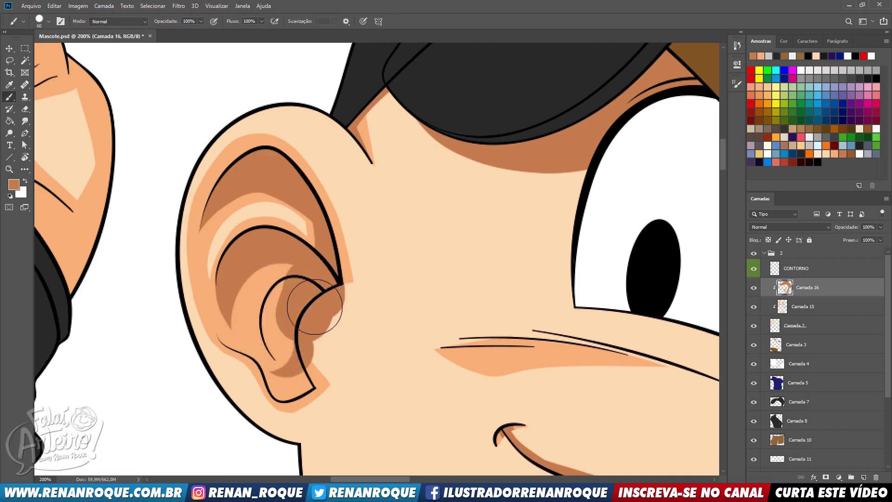
- Replace the last stroke with darker shading in the near ear's inner hollow down to the lobe, and erase the excess
key(ctrl+z)
key(bracketleft)
key(bracketright)
mouse_move(312, 272)
mouse_down()
mouse_move(311, 305)
mouse_move(312, 296)
mouse_move(292, 290)
mouse_move(278, 309)
mouse_move(294, 354)
mouse_move(299, 326)
mouse_move(301, 341)
mouse_move(243, 367)
mouse_move(219, 359)
mouse_move(249, 371)
mouse_move(283, 408)
mouse_up()
mouse_move(243, 373)
mouse_down()
mouse_move(279, 415)
mouse_move(302, 400)
mouse_move(278, 392)
mouse_move(304, 381)
mouse_move(316, 345)
mouse_move(339, 369)
mouse_move(325, 339)
mouse_move(355, 308)
mouse_up()
key(e)
mouse_move(193, 355)
mouse_down()
mouse_move(202, 379)
mouse_move(192, 346)
mouse_move(212, 381)
mouse_move(220, 380)
mouse_move(205, 367)
mouse_move(237, 382)
mouse_move(265, 444)
mouse_move(243, 401)
mouse_move(263, 434)
mouse_move(301, 431)
mouse_move(266, 426)
mouse_move(298, 433)
mouse_move(331, 414)
mouse_up()
- Paint a darker shadow on the neck along the beard's lower edge and trim its outer side
mouse_move(413, 399)
mouse_down()
mouse_move(371, 251)
mouse_move(361, 266)
mouse_up()
key(z)
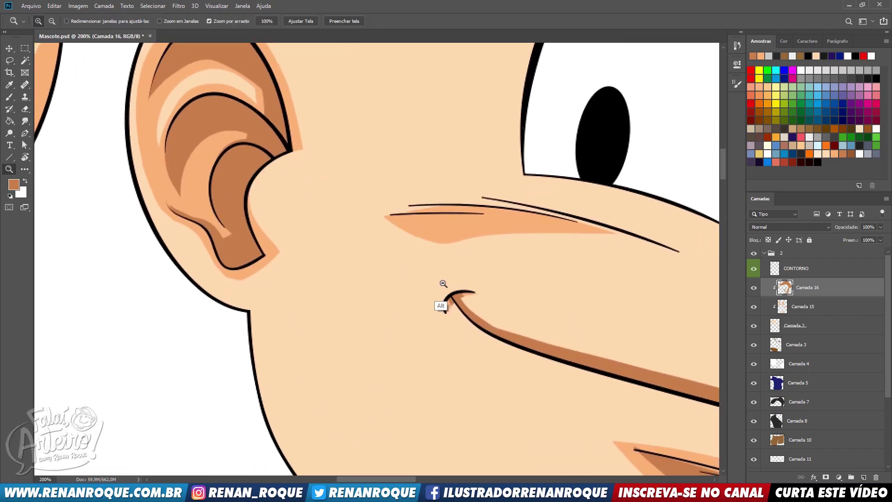
alt+click(443, 284)
key(b)
drag(296, 275, 387, 362)
key(e)
mouse_move(282, 280)
mouse_down()
mouse_move(329, 339)
mouse_move(362, 351)
mouse_up()
key(b)
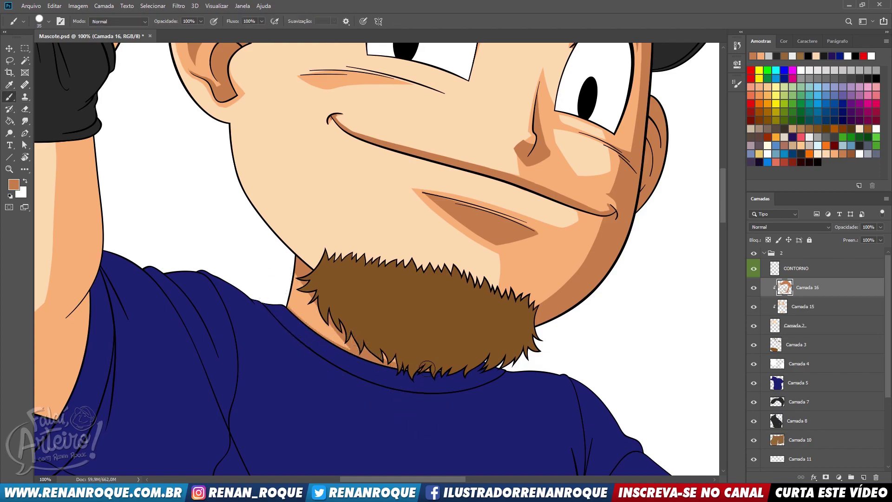
- Sample the lighter shadow tone and paint a stroke across the near cheek to the lower lip shadow
drag(551, 287, 565, 362)
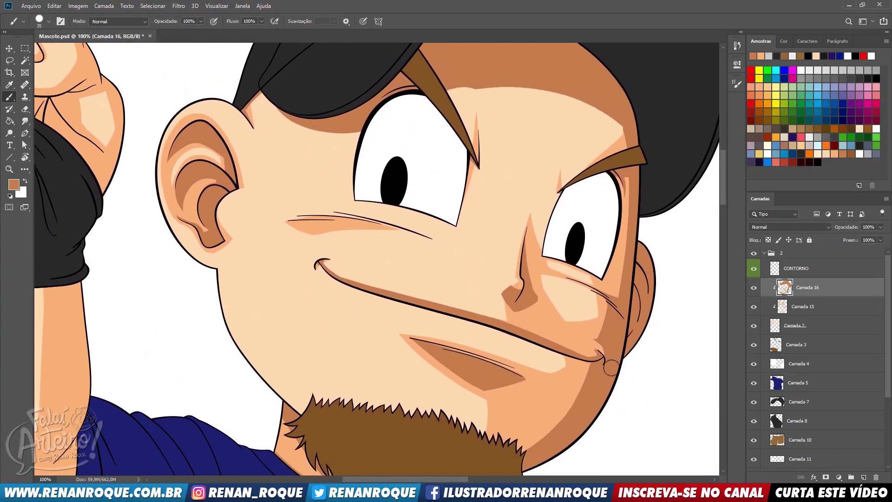
alt+click(540, 388)
drag(334, 306, 409, 345)
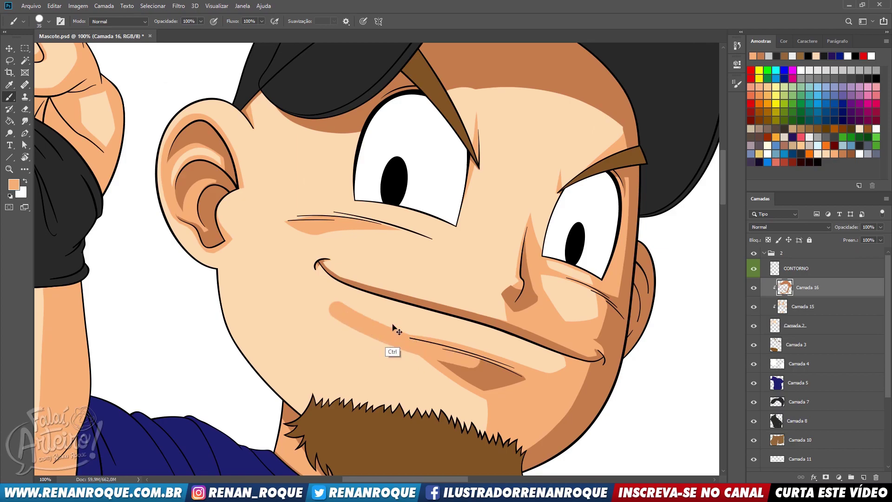
- Undo the last stroke and repaint the light-orange shadow beneath the mouth on layer Camada 15
key(ctrl+z)
click(802, 307)
mouse_move(350, 319)
mouse_down()
mouse_move(422, 350)
mouse_move(379, 335)
mouse_up()
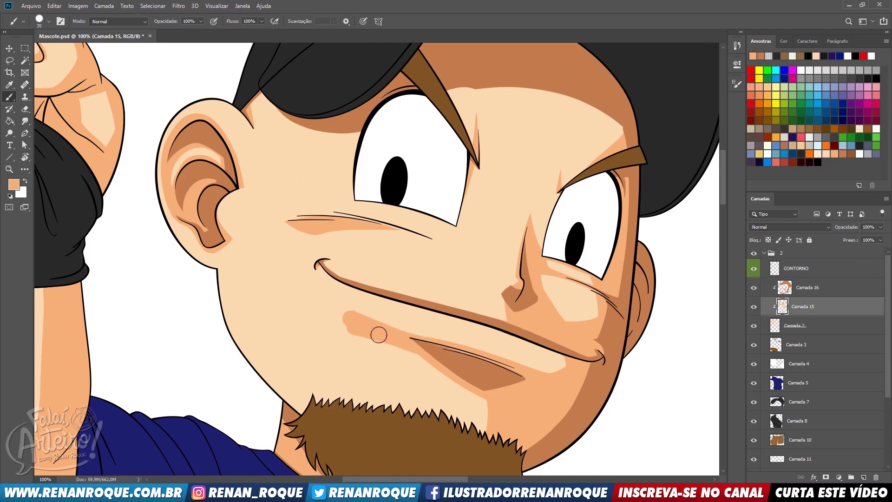
- Trim the light-orange shadow beneath the mouth with a larger Eraser and repaint its edge down to the beard
key(e)
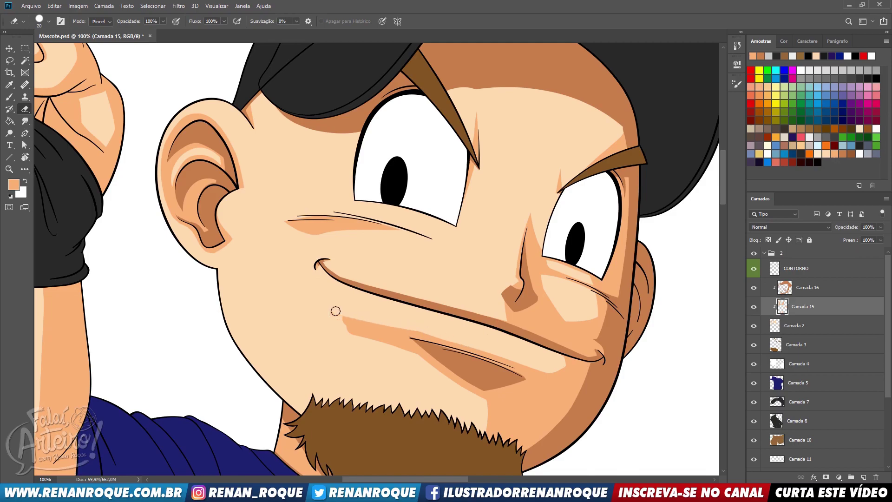
key(bracketright)
key(bracketright)
drag(327, 309, 494, 417)
drag(345, 321, 490, 421)
mouse_move(324, 310)
mouse_down()
mouse_move(500, 416)
mouse_move(483, 448)
mouse_up()
key(ctrl+z)
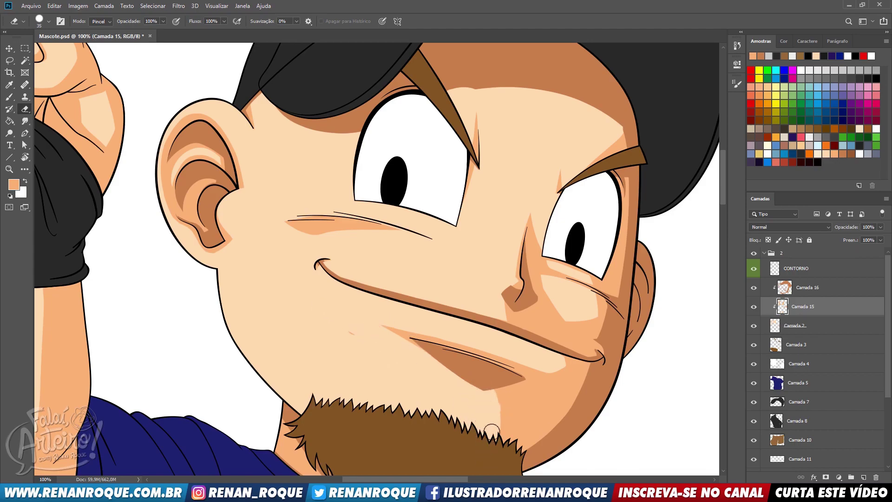
key(b)
drag(503, 378, 489, 453)
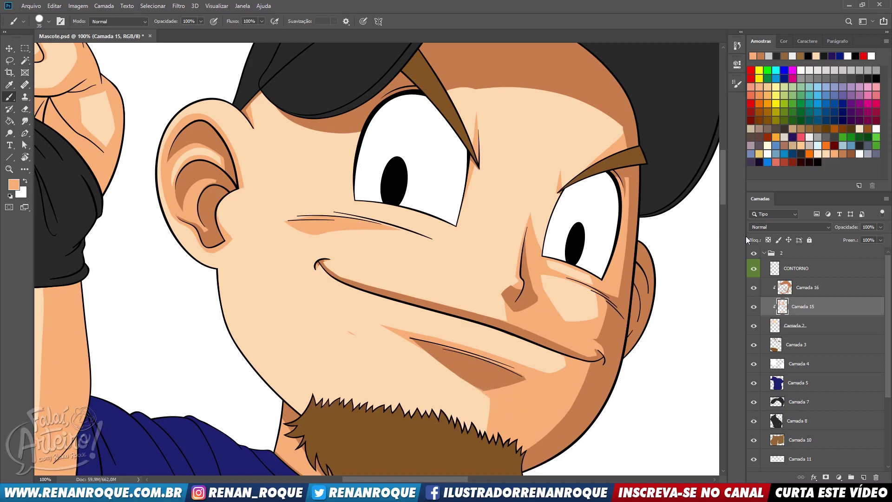
- On Camada 16, repaint the dark brown shadow under the lower lip line with the sampled shadow colour and trim its lower edge
click(806, 289)
alt+click(476, 370)
drag(411, 346, 502, 383)
key(e)
mouse_move(432, 368)
mouse_down()
mouse_move(404, 343)
mouse_move(489, 399)
mouse_move(539, 388)
mouse_up()
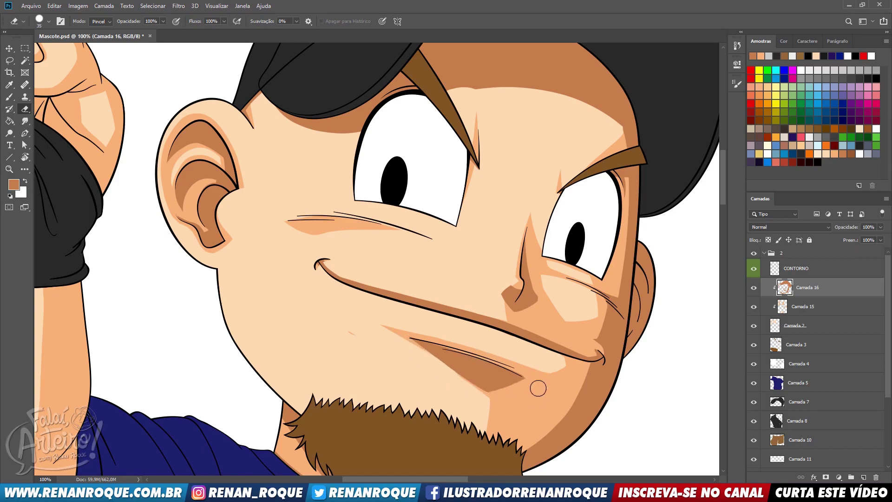
- Make Camada 15 the active layer
click(809, 307)
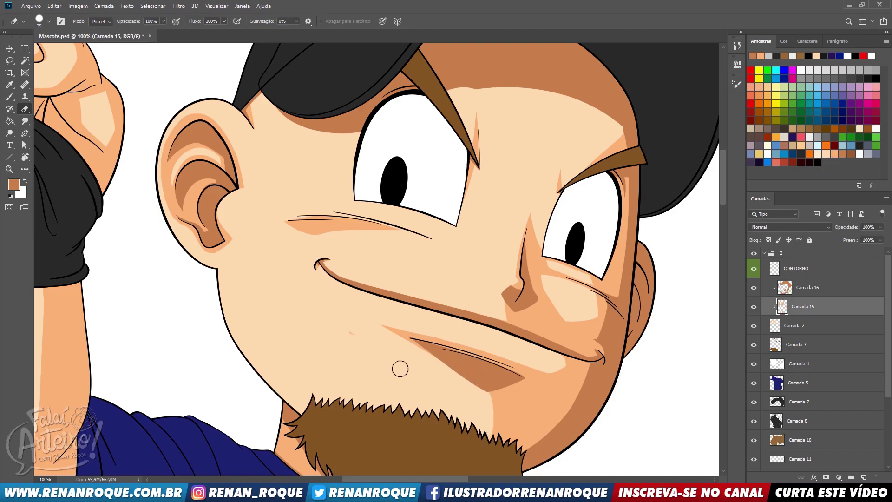
scroll(400, 369, down, 3)
scroll(465, 302, up, 5)
scroll(534, 210, down, 5)
key(b)
drag(565, 268, 572, 264)
key(ctrl+z)
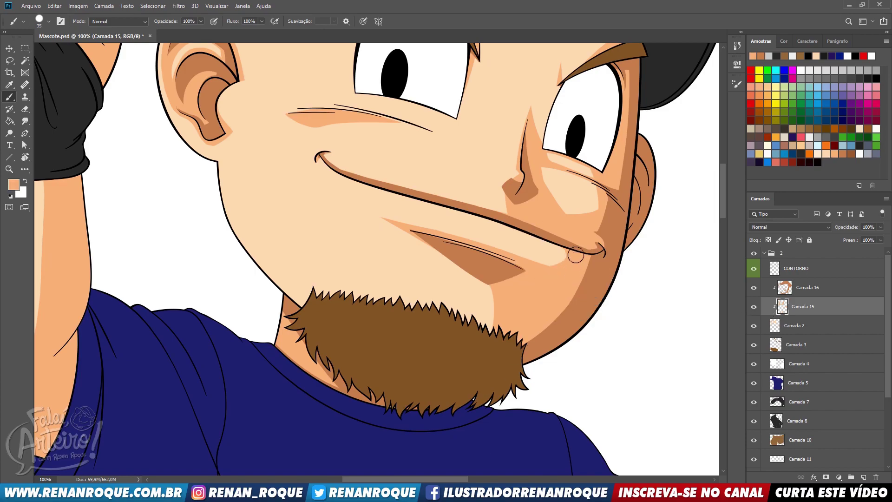
- Extend the cheek highlight beside the nose downward by lassoing a rounded area and clearing the shadow inside it on Camada 15
drag(574, 254, 526, 371)
key(z)
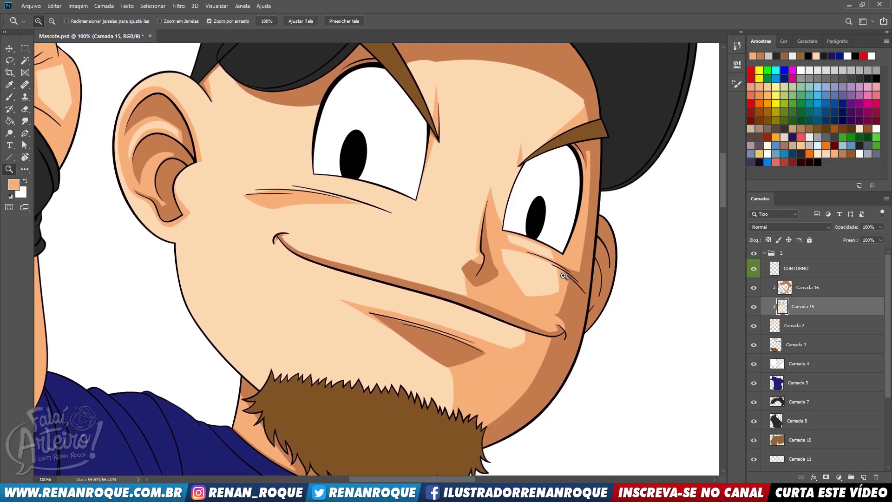
click(571, 278)
click(570, 277)
drag(583, 244, 535, 215)
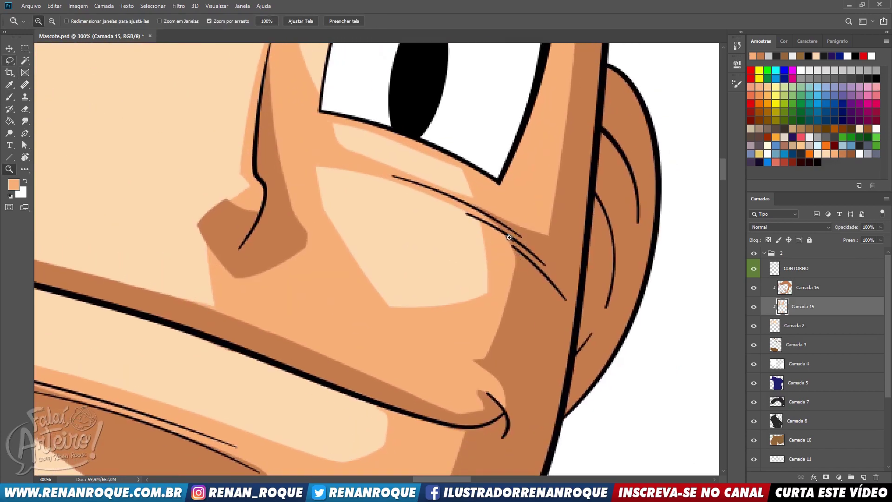
key(l)
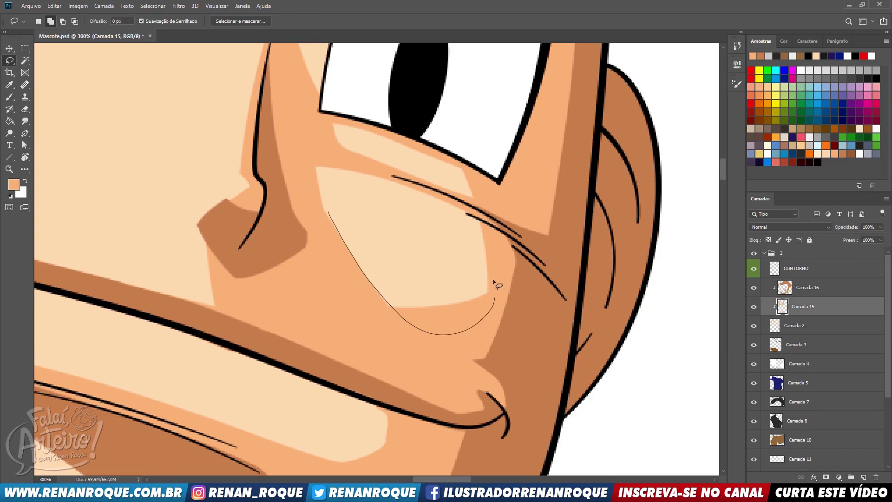
drag(473, 218, 468, 215)
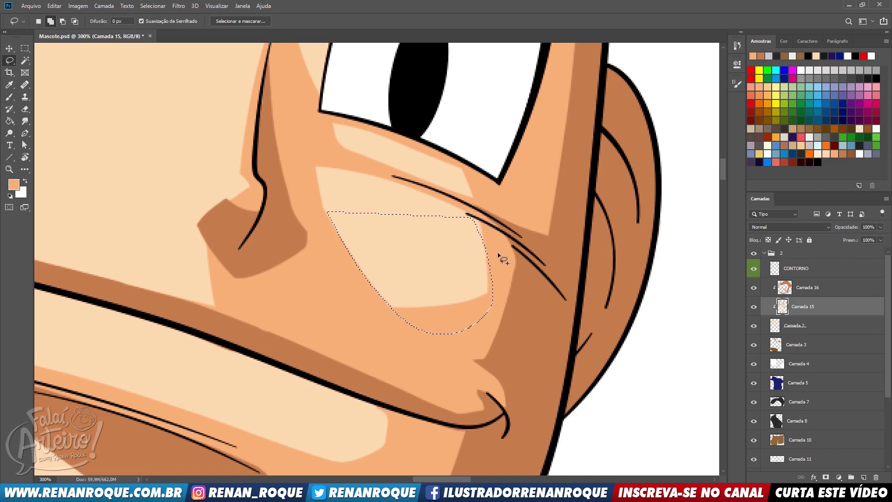
key(ctrl+d)
- Widen the cheek highlight's outer edge with a smaller Eraser and smooth its curve with a smaller light-orange brush
key(b)
key(bracketleft)
key(bracketleft)
key(bracketleft)
key(bracketleft)
key(bracketleft)
key(bracketleft)
key(bracketleft)
drag(483, 299, 485, 280)
key(ctrl+z)
key(e)
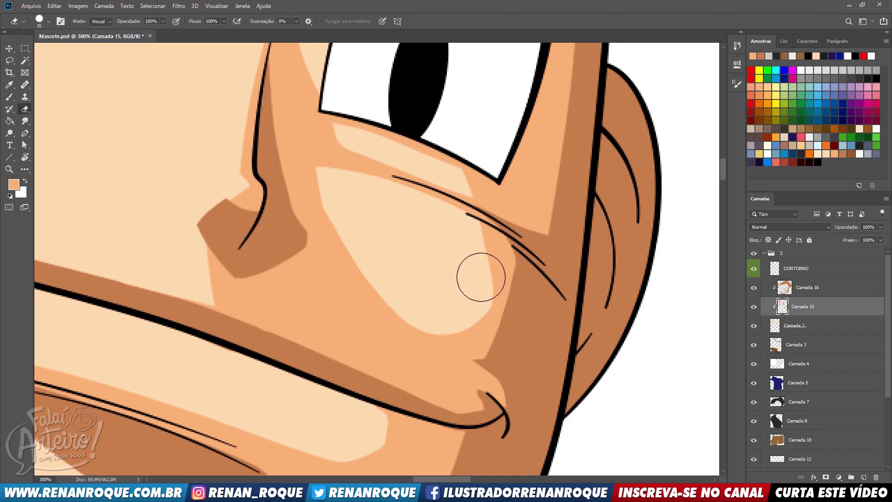
key(bracketleft)
key(bracketleft)
drag(477, 290, 483, 233)
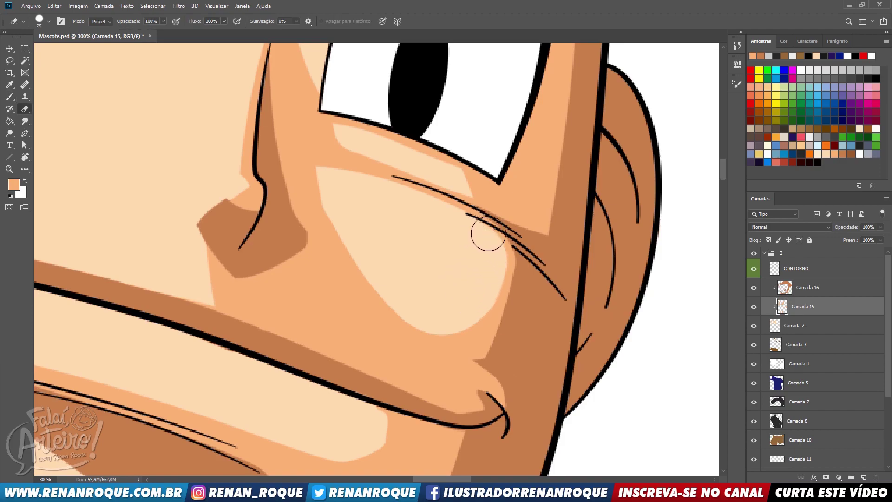
key(b)
drag(464, 335, 473, 320)
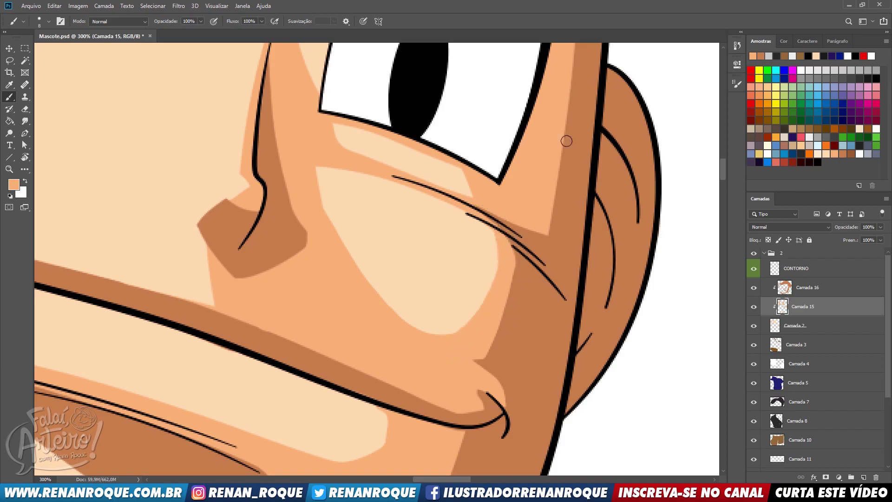
- On Camada 16, erase the edge of the dark face shadow next to the cheek highlight into a smoother curve
click(805, 288)
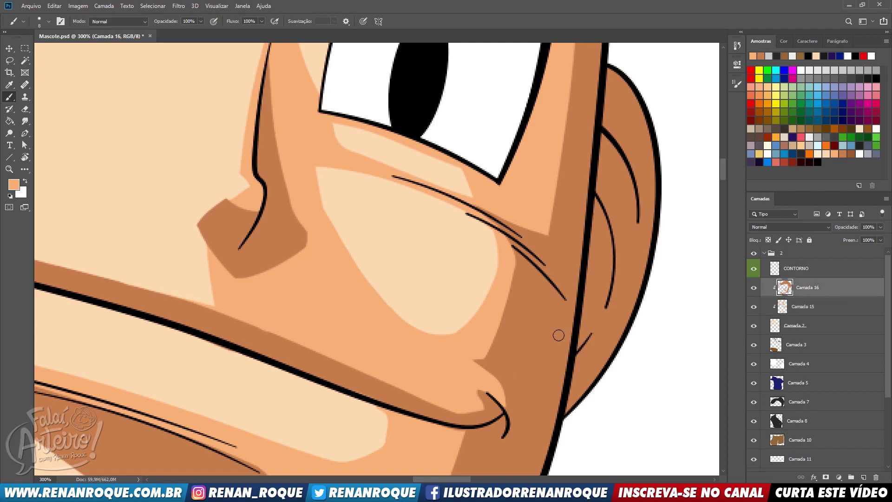
key(e)
drag(480, 339, 505, 231)
- On Camada 15, erase the light-orange shadow beneath the crease lines under the larger eye
key(z)
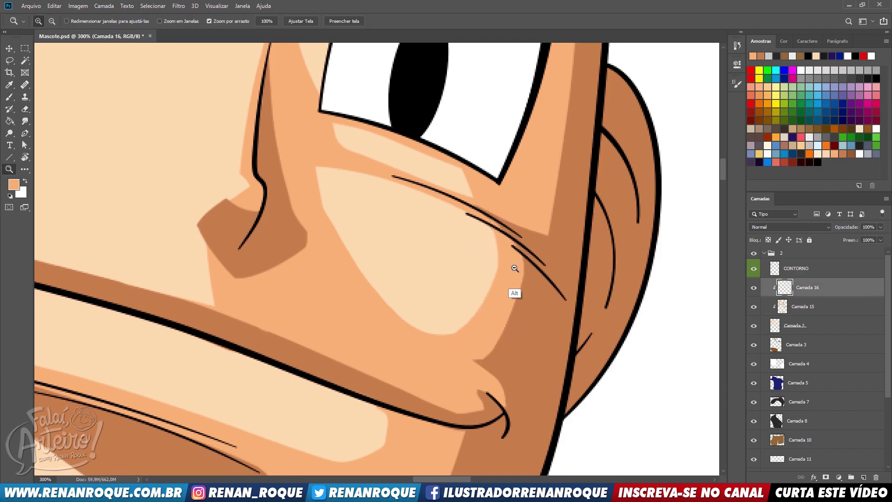
alt+click(567, 431)
alt+click(566, 431)
drag(667, 309, 632, 396)
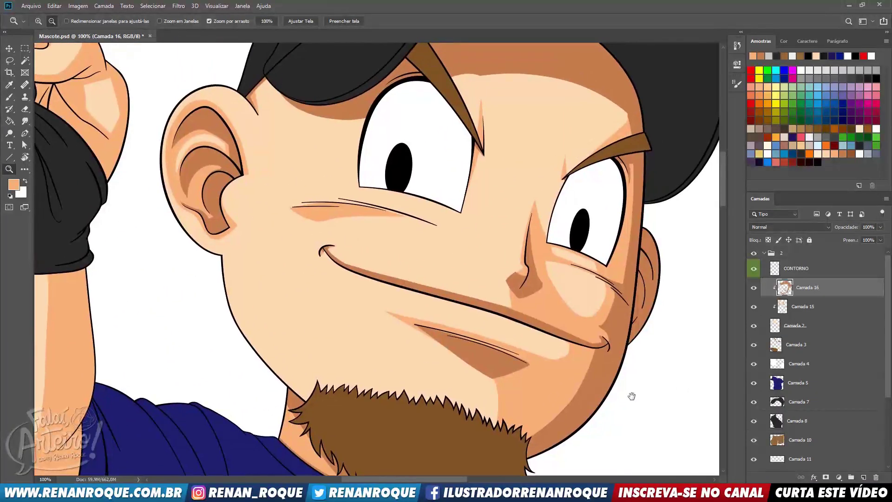
drag(558, 290, 568, 316)
key(e)
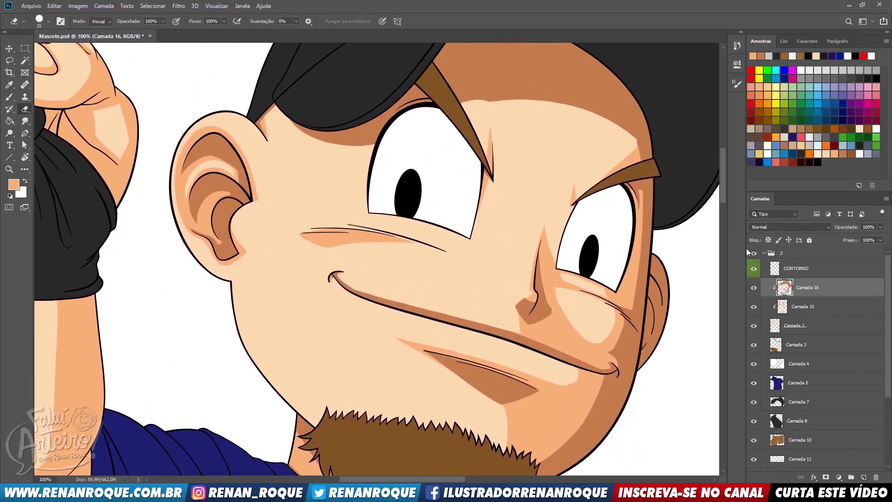
key(alt+[)
drag(309, 234, 409, 238)
mouse_move(337, 232)
mouse_down()
mouse_move(385, 240)
mouse_move(477, 286)
mouse_up()
- Paint a new light-orange shadow along the inner end of the larger eye's crease and trim it to a tapered shape
key(b)
key(alt)
mouse_move(339, 211)
mouse_down()
mouse_move(488, 258)
mouse_move(488, 246)
mouse_move(456, 237)
mouse_up()
key(e)
mouse_move(365, 218)
mouse_down()
mouse_move(501, 261)
mouse_move(475, 258)
mouse_up()
mouse_move(467, 292)
mouse_down()
mouse_move(467, 272)
mouse_move(490, 261)
mouse_up()
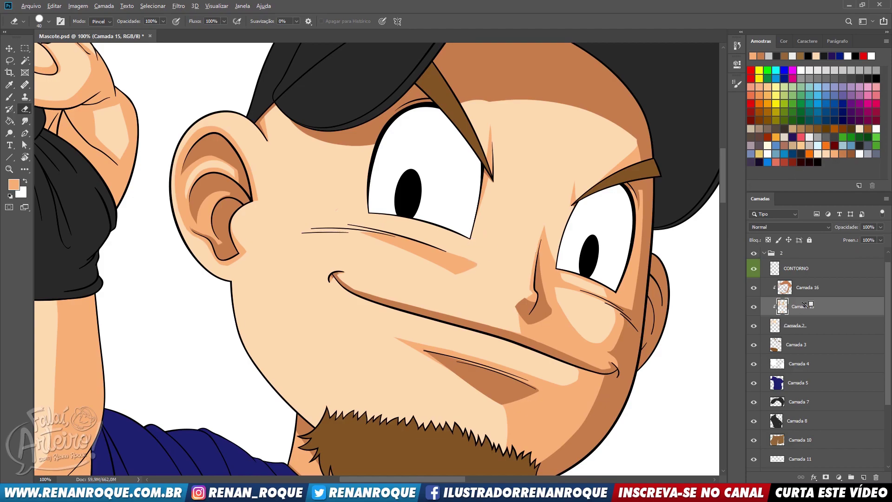
- On Camada 16, paint the sampled dark brown shadow along the raised forearm's inner edge and just below the glove
scroll(805, 305, down, 1)
scroll(516, 326, down, 5)
drag(552, 301, 453, 177)
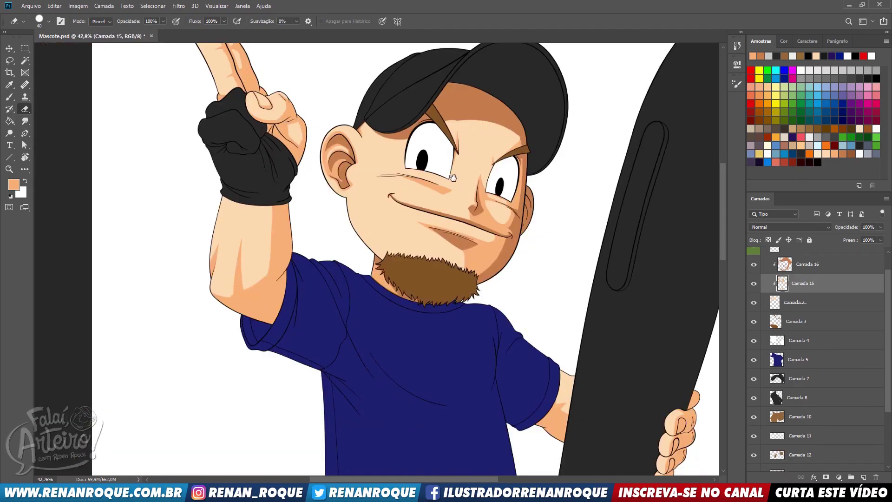
scroll(316, 263, up, 3)
drag(304, 255, 397, 268)
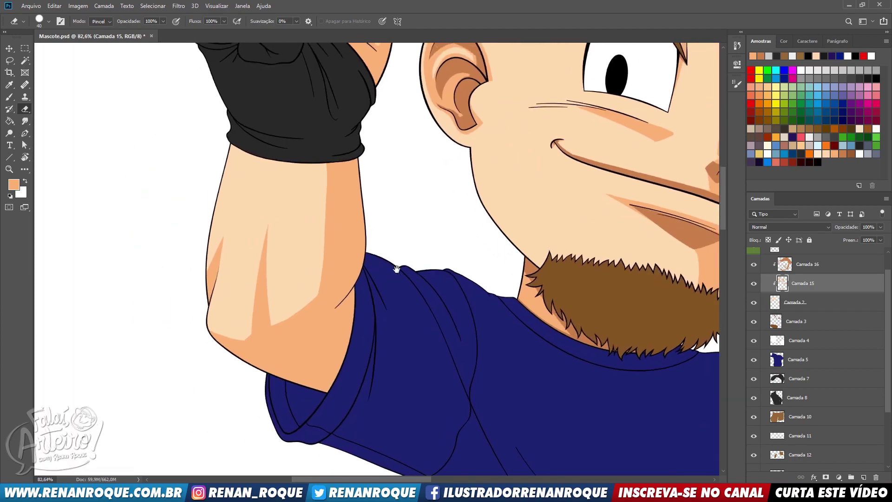
click(809, 267)
drag(488, 303, 384, 319)
key(b)
alt+click(655, 295)
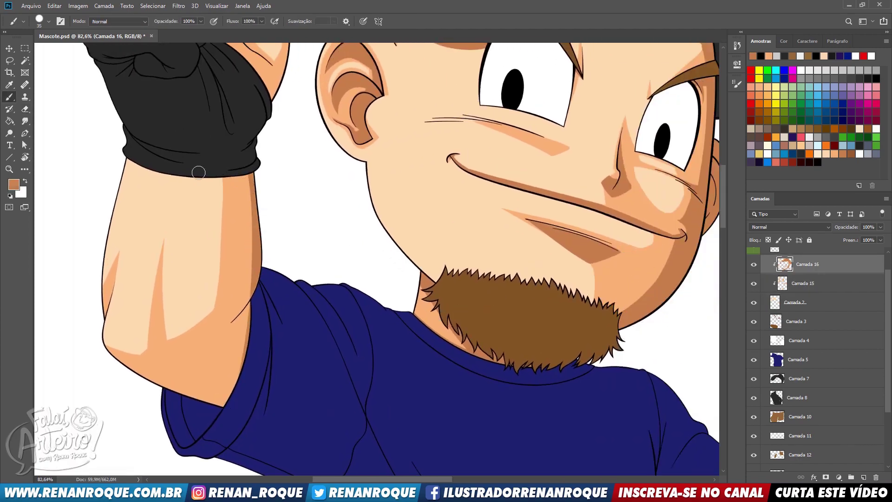
drag(126, 150, 261, 172)
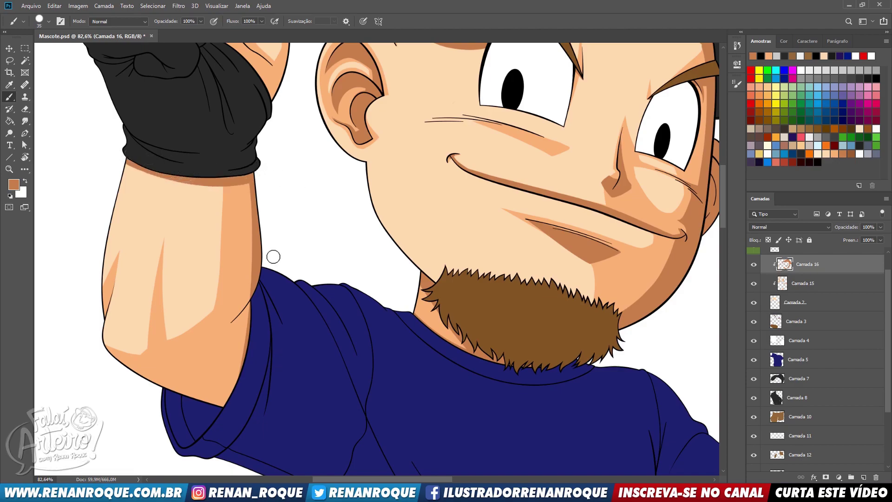
- Paint a dark brown shadow along the raised arm's elbow crease and trim it to a tapered point
drag(283, 305, 360, 211)
drag(339, 265, 331, 302)
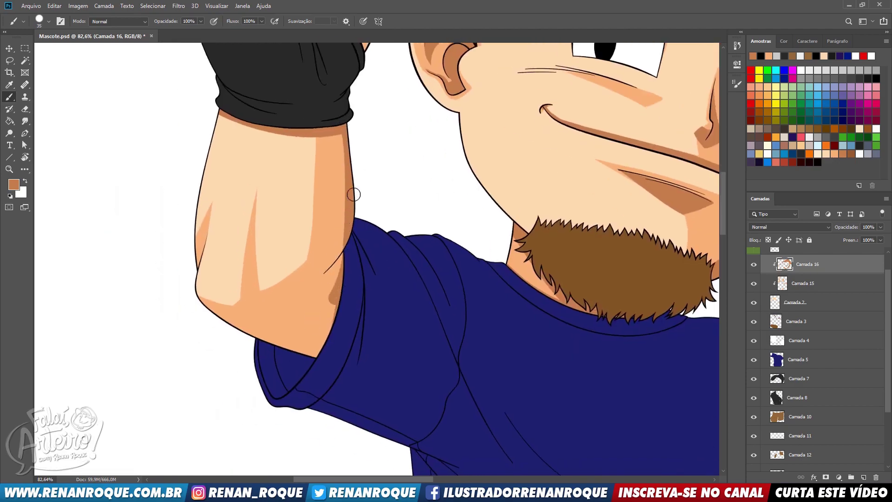
drag(342, 242, 300, 308)
drag(333, 255, 296, 314)
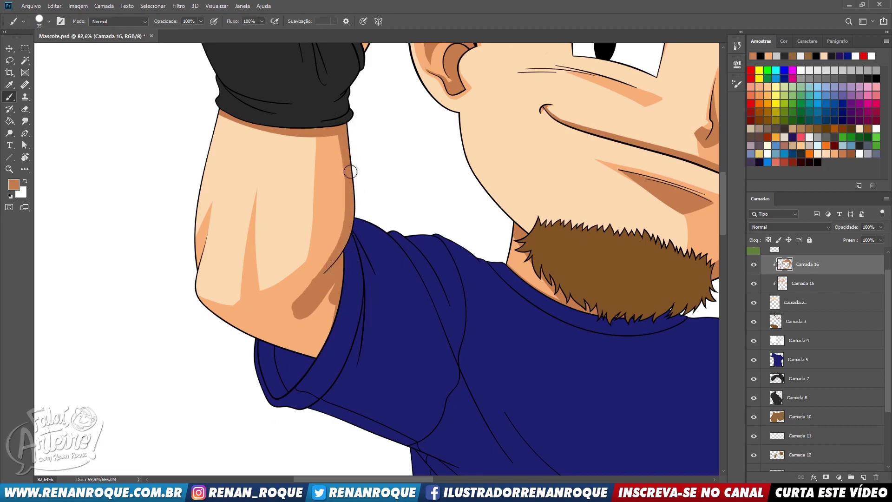
key(e)
mouse_move(304, 303)
mouse_down()
mouse_move(340, 280)
mouse_move(340, 298)
mouse_up()
- Add dark brown shadows under the elbow tip and on the upper arm beside the sleeve, trimming the elbow shadow with the Eraser
key(b)
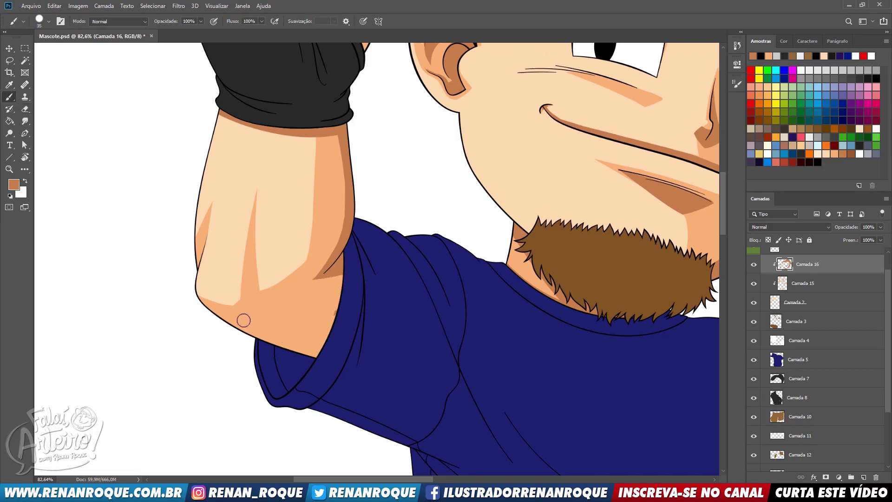
drag(200, 310, 229, 316)
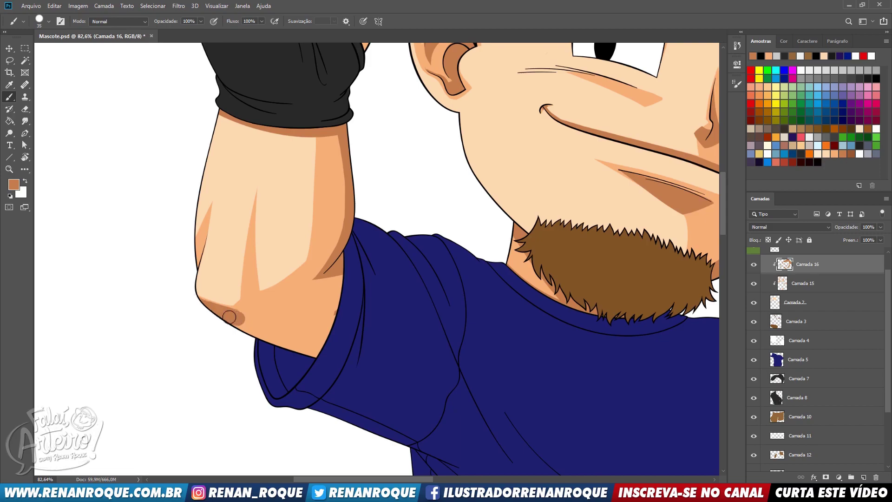
key(e)
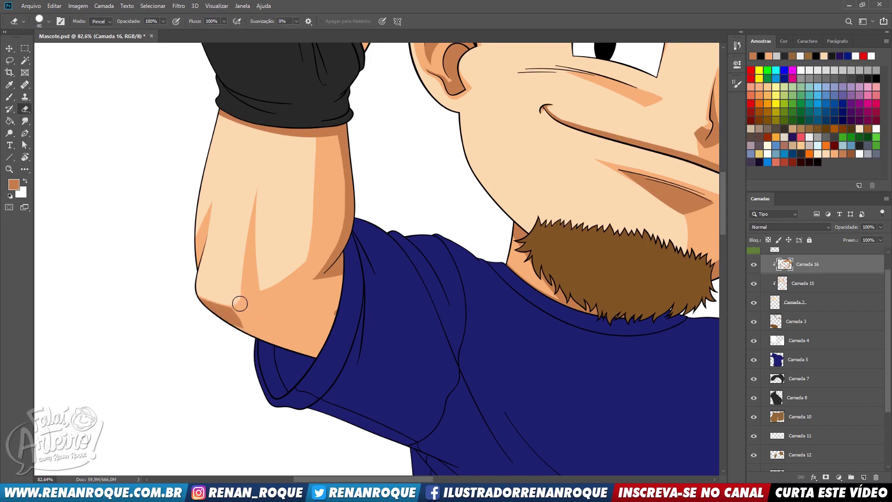
key(b)
drag(302, 355, 335, 293)
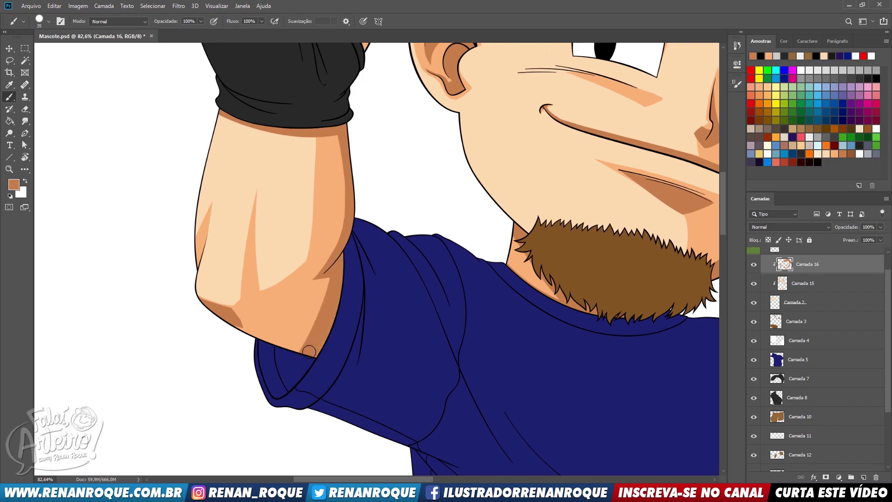
drag(252, 337, 277, 353)
- Paint dark brown shadows on the palm side of the raised hand below the thumb and refine their edges with the Eraser
drag(444, 205, 430, 417)
ctrl+click(291, 193)
mouse_move(276, 210)
mouse_down()
mouse_move(309, 212)
mouse_move(279, 209)
mouse_move(308, 210)
mouse_move(342, 189)
mouse_move(315, 217)
mouse_move(280, 227)
mouse_move(345, 204)
mouse_move(353, 182)
mouse_move(327, 206)
mouse_move(357, 189)
mouse_move(331, 221)
mouse_move(347, 203)
mouse_move(334, 212)
mouse_move(336, 237)
mouse_move(314, 206)
mouse_move(338, 261)
mouse_move(323, 237)
mouse_move(351, 277)
mouse_move(320, 236)
mouse_move(348, 277)
mouse_move(323, 258)
mouse_move(361, 291)
mouse_up()
key(e)
key(b)
key(e)
key(b)
key(e)
key(b)
drag(468, 109, 584, 198)
key(e)
drag(484, 284, 479, 282)
drag(487, 210, 516, 300)
- Paint a dark brown shadow on the rear raised finger along the line between both fingers and trim the overspill
key(b)
drag(377, 298, 332, 159)
mouse_move(352, 240)
mouse_down()
mouse_move(277, 120)
mouse_move(313, 167)
mouse_move(277, 145)
mouse_move(309, 196)
mouse_up()
key(e)
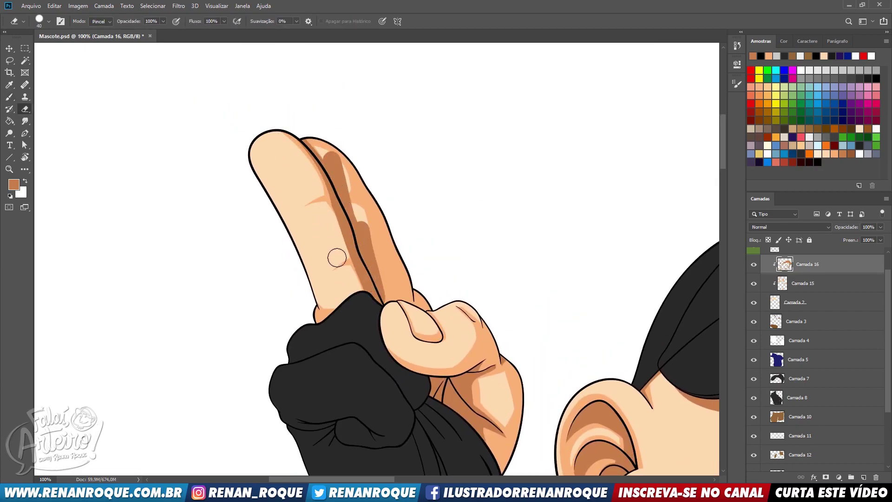
mouse_move(335, 225)
mouse_down()
mouse_move(366, 290)
mouse_move(377, 259)
mouse_move(331, 163)
mouse_up()
- Fill the rear finger's lower part with the dark shadow and erase it around the highlight near the fingertip
key(b)
mouse_move(386, 268)
mouse_down()
mouse_move(405, 298)
mouse_move(419, 300)
mouse_up()
key(e)
drag(315, 131, 370, 229)
- Thin the rear finger's dark shadow by erasing its outer edge, touching up the shadow at the finger's base
key(b)
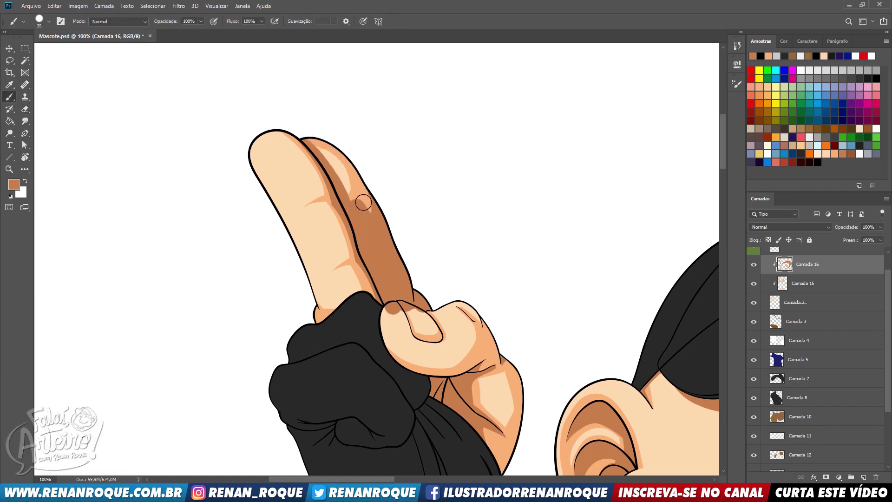
key(e)
drag(360, 199, 398, 301)
key(ctrl+z)
key(ctrl+shift+z)
key(b)
mouse_move(397, 273)
mouse_down()
mouse_move(377, 264)
mouse_move(402, 310)
mouse_up()
key(e)
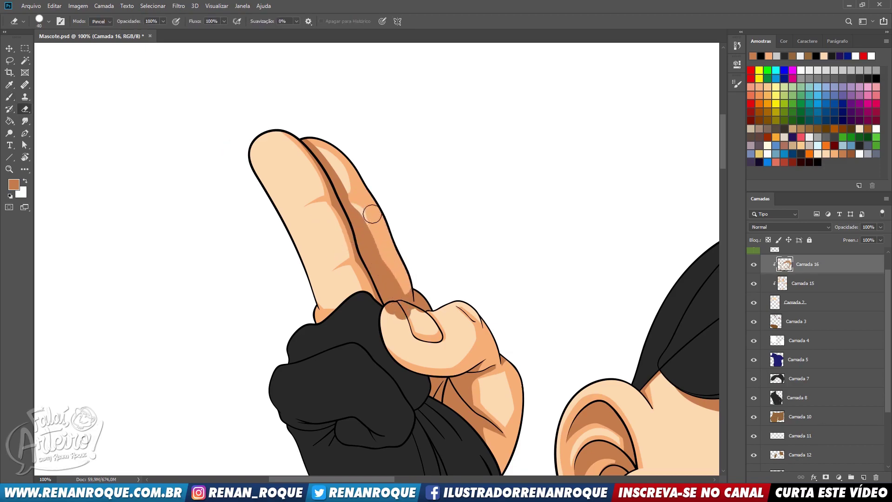
drag(392, 261, 422, 304)
drag(363, 206, 361, 199)
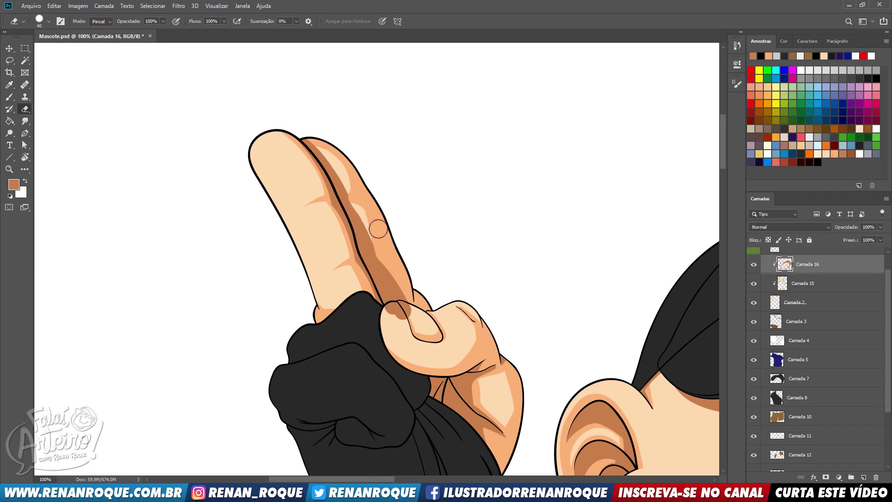
- Repaint the dark shadow on the small area behind the thumb and erase the excess from the thumb
key(b)
mouse_move(399, 307)
mouse_down()
mouse_move(421, 281)
mouse_move(423, 317)
mouse_move(393, 315)
mouse_move(427, 310)
mouse_up()
key(e)
key(b)
key(e)
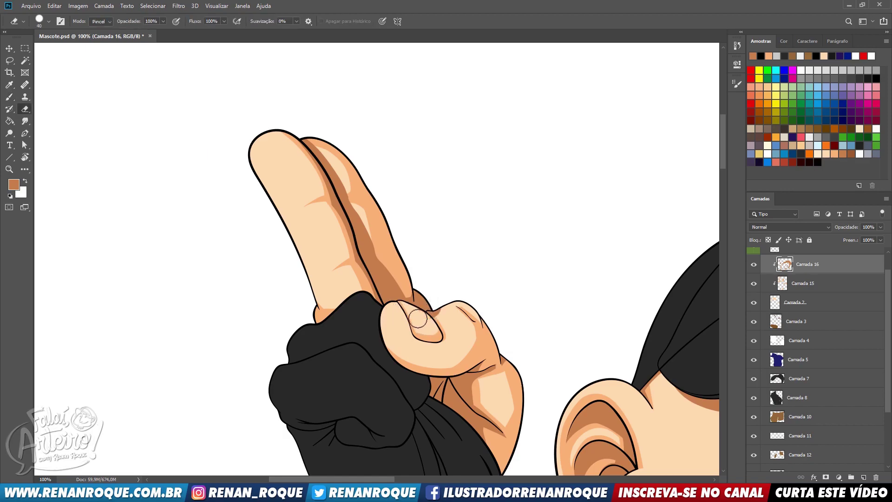
drag(543, 257, 452, 126)
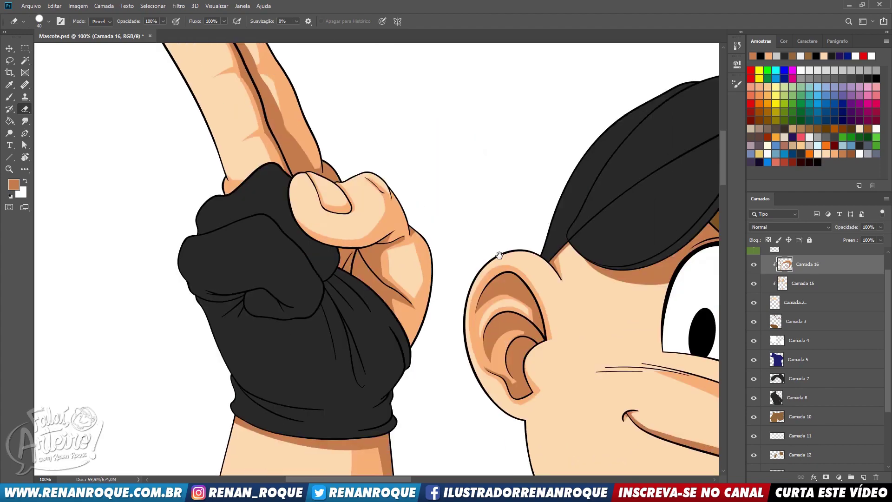
- Paint the dark brown shadow on the lowered arm below the sleeve and along the forearm's underside
drag(490, 343, 444, 114)
mouse_move(713, 437)
mouse_down()
mouse_move(505, 212)
mouse_move(312, 148)
mouse_up()
drag(713, 172, 558, 95)
key(b)
mouse_move(408, 237)
mouse_down()
mouse_move(376, 369)
mouse_move(379, 343)
mouse_up()
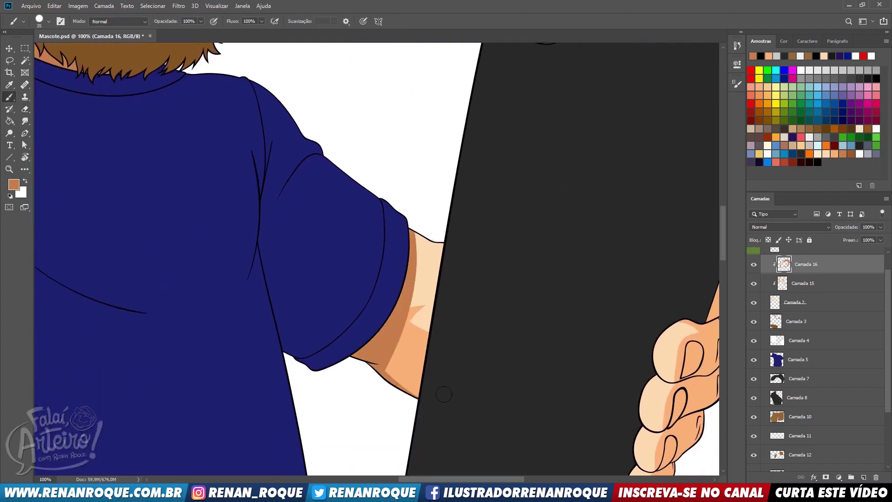
drag(420, 396, 385, 362)
- Paint the dark shadow on the gripping hand's second finger beneath the top finger and erase the excess
mouse_move(595, 270)
mouse_down()
mouse_move(464, 191)
mouse_move(441, 194)
mouse_up()
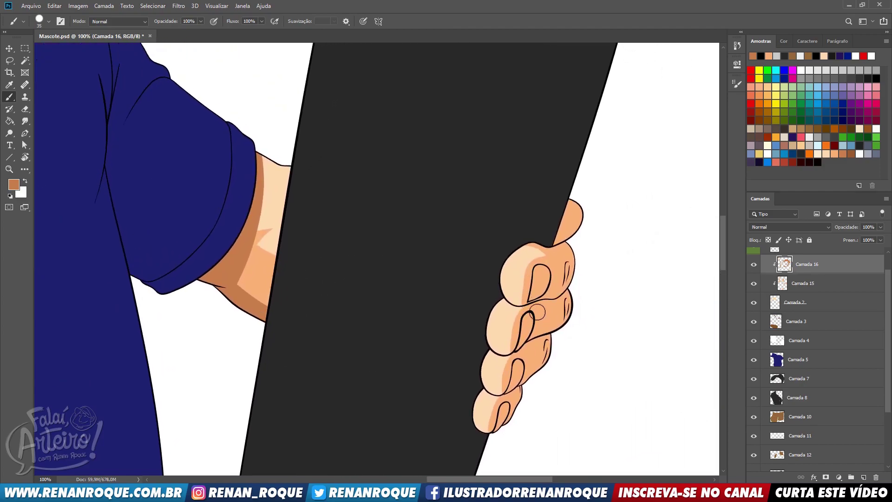
drag(499, 306, 519, 316)
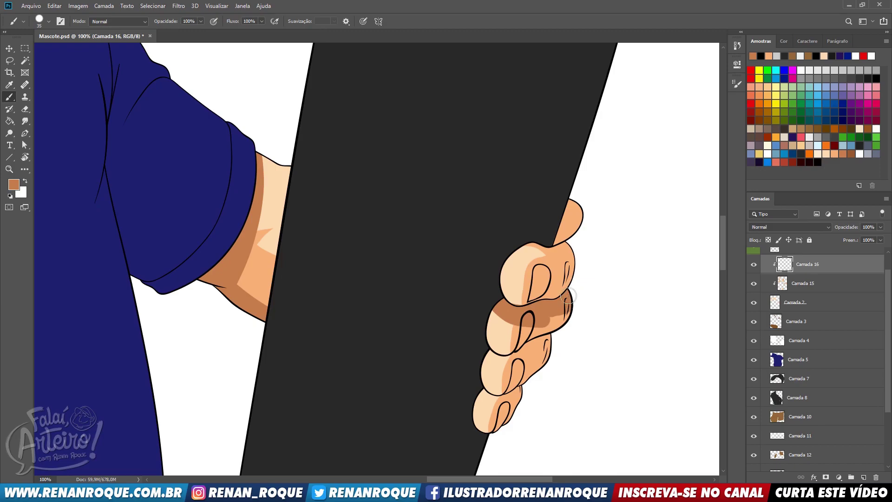
key(e)
scroll(550, 316, up, 1)
mouse_move(437, 286)
mouse_down()
mouse_move(539, 350)
mouse_move(476, 327)
mouse_move(432, 274)
mouse_move(555, 340)
mouse_move(491, 327)
mouse_move(552, 320)
mouse_move(605, 287)
mouse_move(578, 325)
mouse_up()
- Add the dark shadow to the upper parts of the gripping hand's third and fourth fingers, trimming the overspill
key(b)
mouse_move(465, 405)
mouse_down()
mouse_move(561, 363)
mouse_move(496, 395)
mouse_move(436, 407)
mouse_move(473, 415)
mouse_move(526, 399)
mouse_move(576, 365)
mouse_up()
key(e)
drag(442, 408, 483, 415)
drag(572, 377, 585, 238)
key(b)
mouse_move(443, 349)
mouse_down()
mouse_move(517, 327)
mouse_move(452, 353)
mouse_move(433, 342)
mouse_move(462, 360)
mouse_move(481, 408)
mouse_up()
key(e)
key(b)
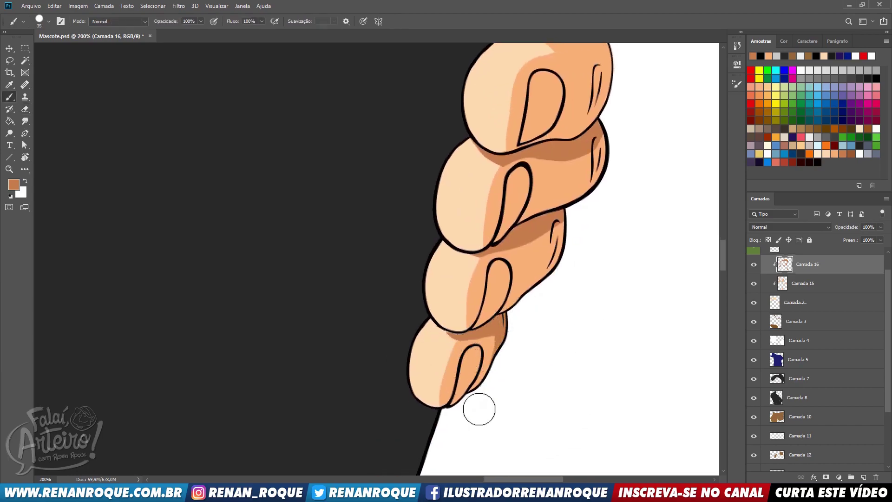
- Shade the outer edges of the gripping hand's second and third fingers with the dark brown
drag(528, 305, 568, 243)
key(ctrl+z)
drag(524, 317, 555, 236)
mouse_move(591, 201)
mouse_down()
mouse_move(536, 313)
mouse_move(545, 261)
mouse_up()
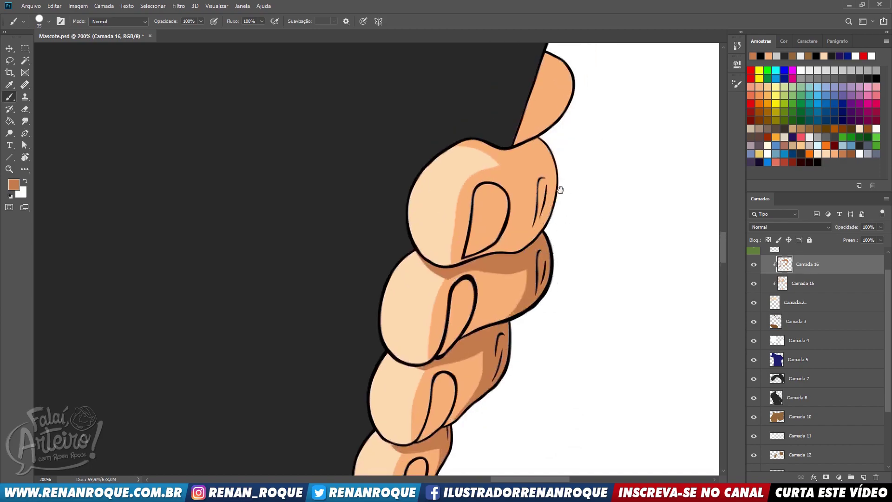
- Paint the dark shadow along the outer edge of the gripping hand's top finger and trim it
drag(560, 190, 544, 297)
mouse_move(521, 362)
mouse_down()
mouse_move(525, 256)
mouse_move(474, 232)
mouse_move(541, 190)
mouse_up()
key(e)
mouse_move(545, 158)
mouse_down()
mouse_move(553, 212)
mouse_move(530, 162)
mouse_move(534, 205)
mouse_move(516, 155)
mouse_move(428, 199)
mouse_up()
key(b)
- Shade the leg nearest the board with dark brown beneath the shorts hem and along the sock opening
key(z)
drag(428, 200, 412, 186)
drag(352, 379, 499, 227)
mouse_move(432, 328)
mouse_down()
mouse_move(448, 354)
mouse_move(356, 282)
mouse_up()
click(447, 355)
key(b)
mouse_move(314, 304)
mouse_down()
mouse_move(451, 292)
mouse_move(414, 293)
mouse_up()
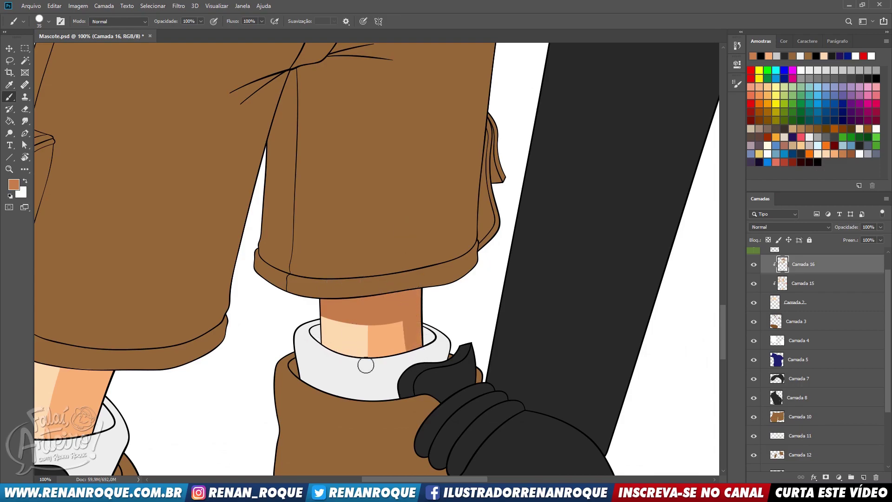
drag(322, 348, 407, 346)
key(ctrl+z)
mouse_move(321, 348)
mouse_down()
mouse_move(385, 352)
mouse_move(620, 299)
mouse_up()
- Paint the dark shadow on the other leg along the sock and the side, and beneath the shorts hem
mouse_move(193, 340)
mouse_down()
mouse_move(324, 351)
mouse_move(326, 299)
mouse_up()
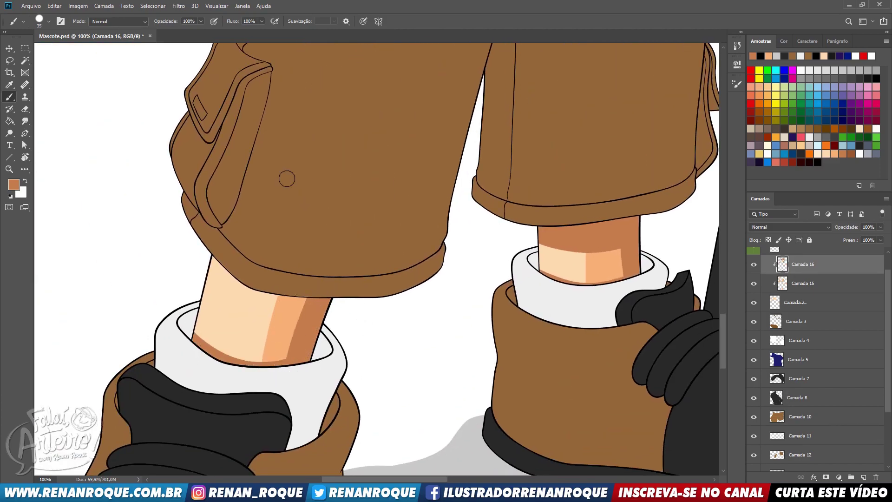
drag(208, 254, 327, 329)
key(ctrl+z)
drag(238, 267, 258, 276)
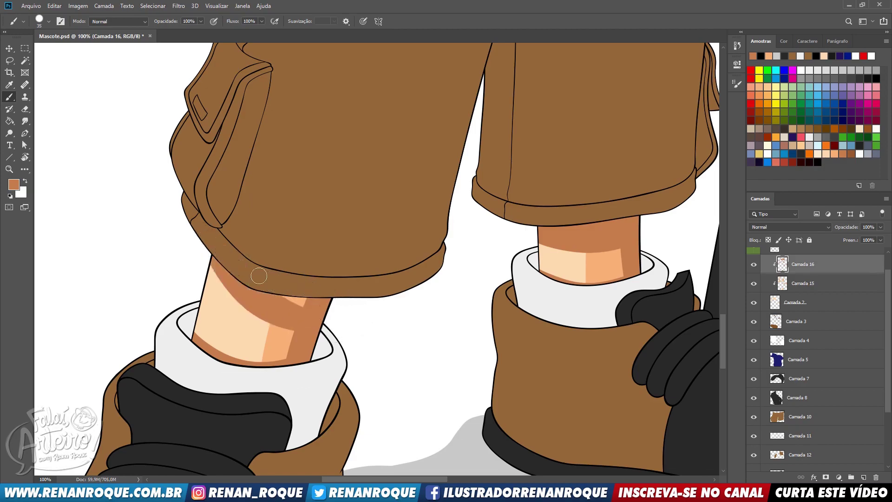
- Create a new clipped layer above Camada 16 and choose a darker brown as the painting colour
scroll(385, 266, down, 5)
scroll(467, 386, up, 10)
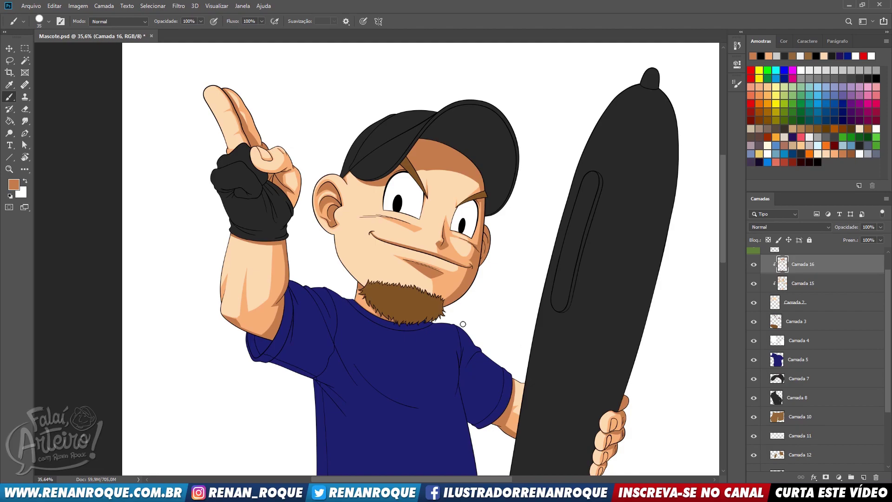
scroll(460, 320, up, 6)
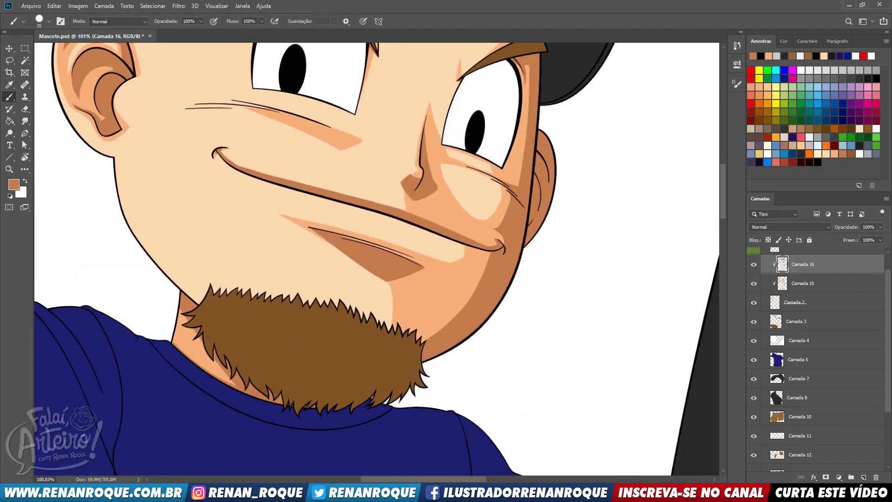
click(864, 477)
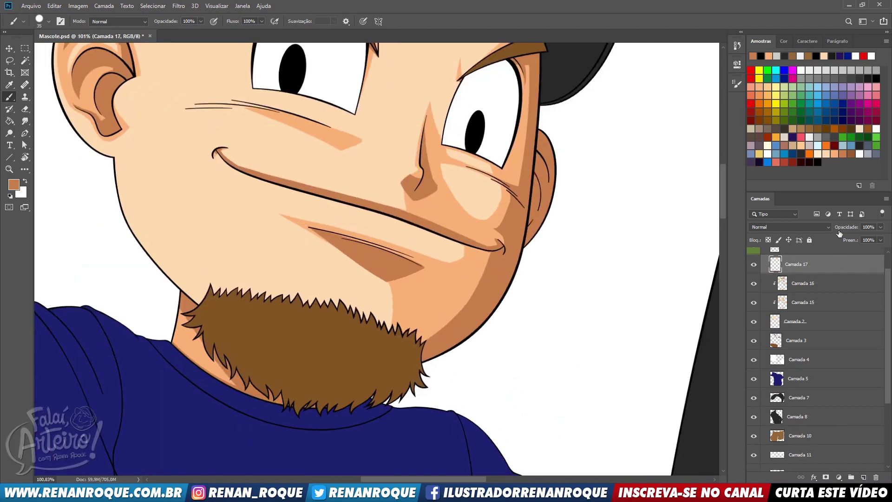
click(842, 159)
scroll(602, 235, up, 3)
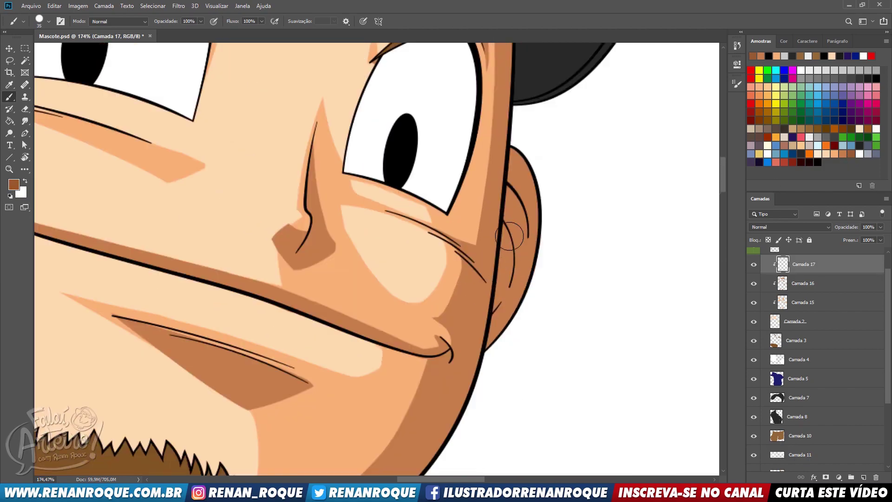
- Paint the darker brown shadow inside the far ear and erase the overspill from its rim and the cheek edge
mouse_move(507, 322)
mouse_down()
mouse_move(521, 188)
mouse_move(519, 204)
mouse_up()
key(e)
mouse_move(523, 170)
mouse_down()
mouse_move(536, 188)
mouse_move(545, 257)
mouse_up()
mouse_move(542, 193)
mouse_down()
mouse_move(544, 263)
mouse_move(522, 316)
mouse_move(528, 295)
mouse_up()
key(b)
key(e)
mouse_move(502, 210)
mouse_down()
mouse_move(506, 107)
mouse_move(491, 123)
mouse_up()
drag(487, 172, 497, 89)
key(b)
mouse_move(480, 291)
mouse_down()
mouse_move(478, 363)
mouse_move(473, 278)
mouse_up()
key(e)
- Paint a small darker brown shadow at the corner of the mouth beside the far cheek and trim it
key(b)
drag(435, 349, 432, 363)
key(e)
mouse_move(433, 350)
mouse_down()
mouse_move(436, 378)
mouse_move(436, 369)
mouse_up()
key(b)
key(ctrl+z)
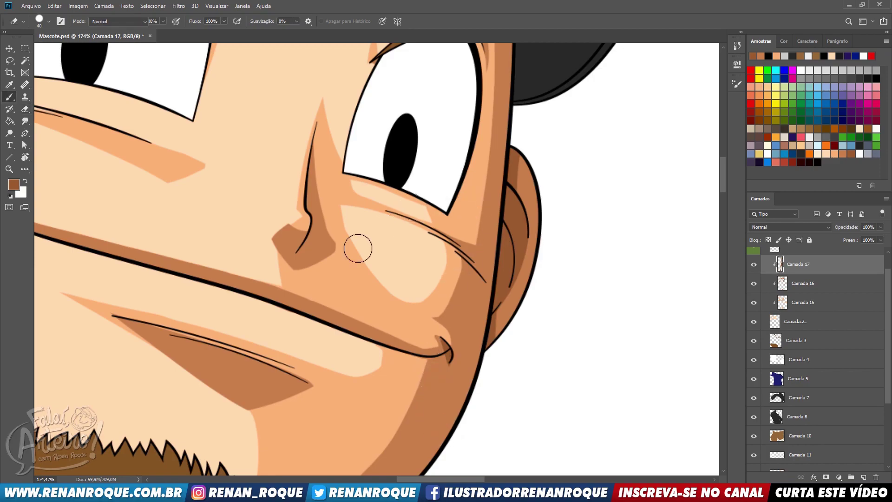
- Paint a darker brown shadow on the tip of the nose and erase its lower edge
mouse_move(302, 248)
mouse_down()
mouse_move(259, 225)
mouse_move(291, 203)
mouse_move(290, 259)
mouse_move(295, 231)
mouse_move(309, 246)
mouse_move(290, 235)
mouse_up()
key(e)
key(b)
key(ctrl+z)
ctrl+click(783, 289)
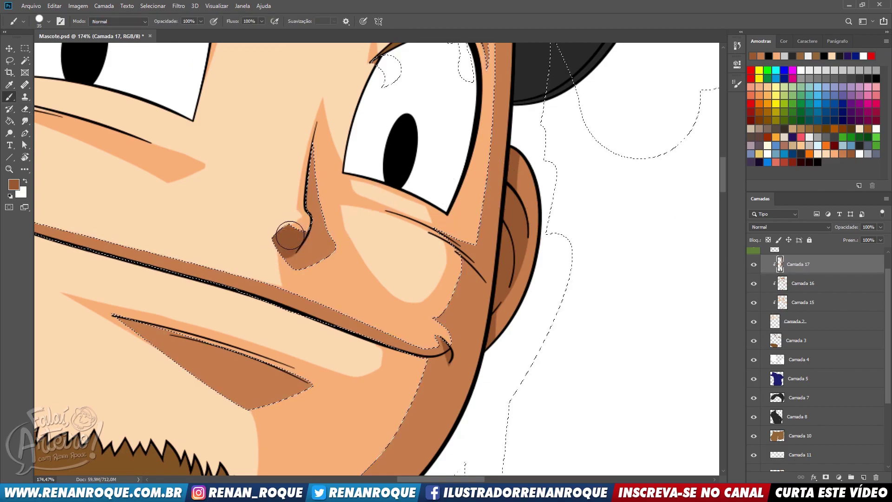
key(ctrl+d)
key(e)
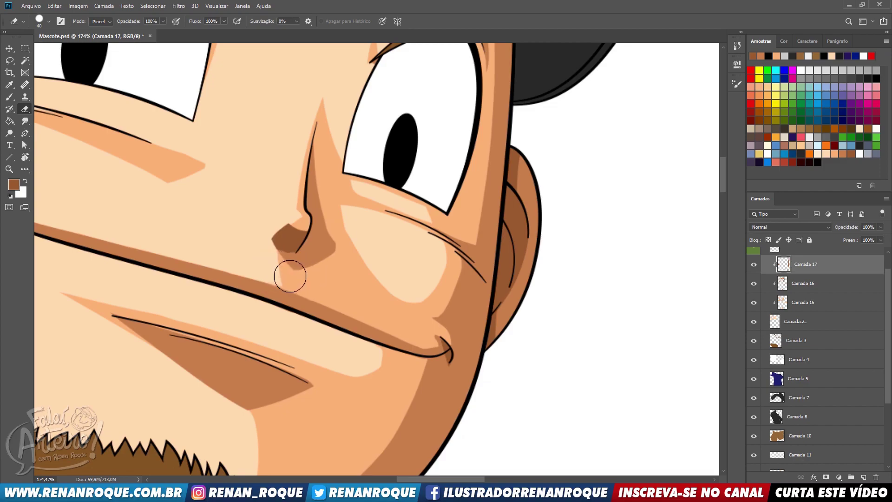
click(302, 266)
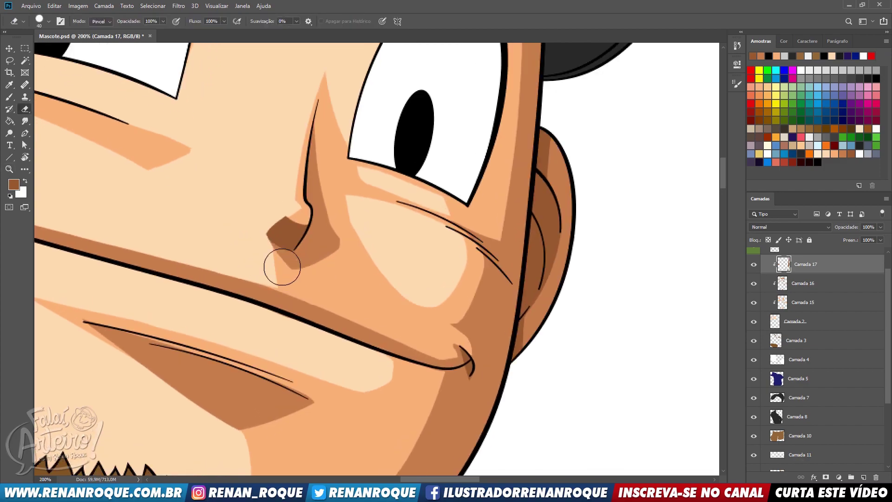
- Add a darker brown shadow beneath the eyebrow at the outer corner of the far eye
mouse_move(339, 265)
mouse_down()
mouse_move(521, 213)
mouse_move(529, 436)
mouse_move(468, 456)
mouse_up()
drag(603, 274, 510, 376)
key(b)
drag(496, 264, 564, 258)
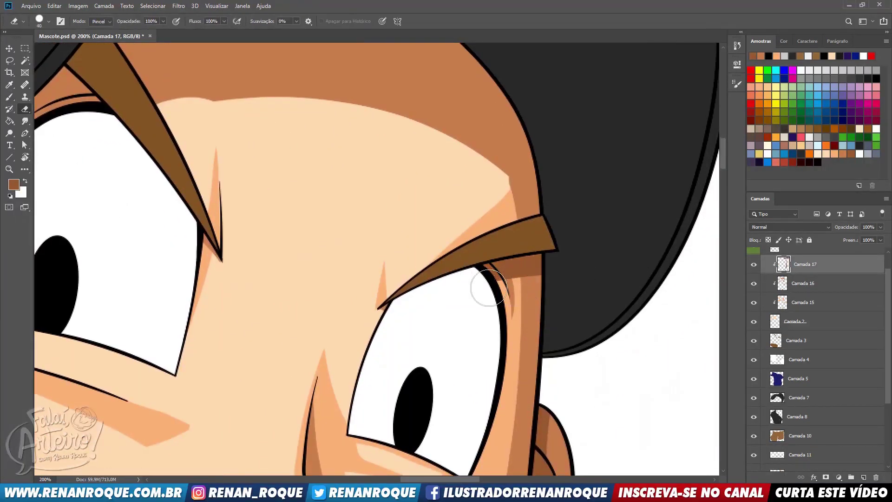
drag(570, 213, 554, 303)
- Enlarge the brush to 90 px and paint a darker brown shadow band across the forehead under the cap
drag(308, 64, 557, 358)
drag(440, 165, 457, 233)
key(bracketright)
key(bracketright)
key(bracketright)
key(bracketright)
key(bracketright)
key(bracketright)
key(bracketright)
drag(72, 162, 358, 146)
drag(511, 253, 642, 438)
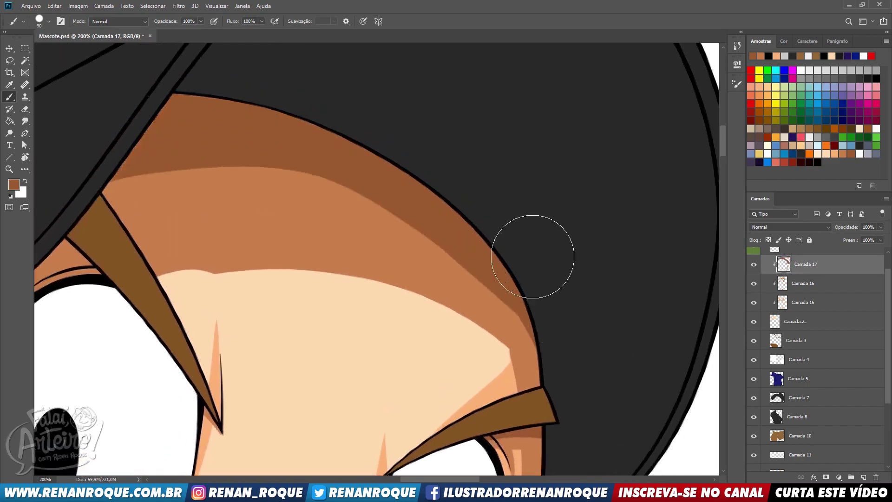
- Widen the forehead's darker shadow band and extend it down the cap edge towards the far eyebrow
mouse_move(76, 157)
mouse_down()
mouse_move(378, 171)
mouse_move(617, 377)
mouse_up()
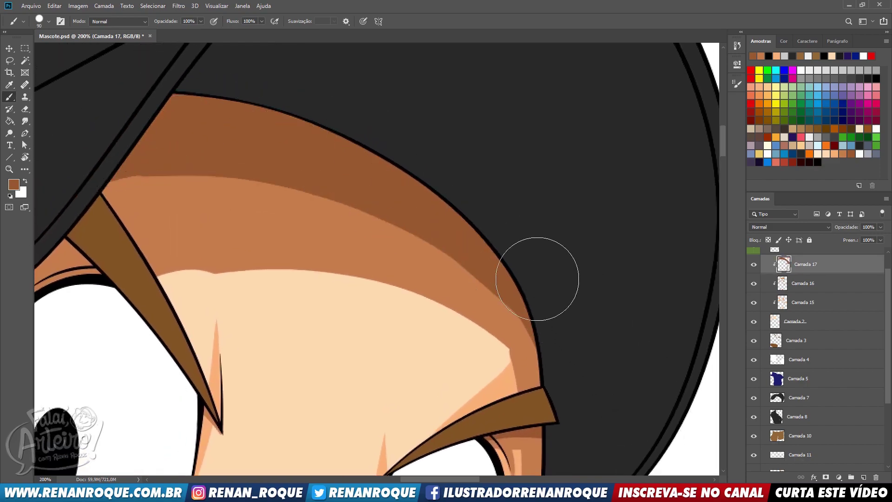
mouse_move(539, 307)
mouse_down()
mouse_move(514, 255)
mouse_move(566, 316)
mouse_move(587, 365)
mouse_up()
key(ctrl+z)
drag(562, 295, 590, 394)
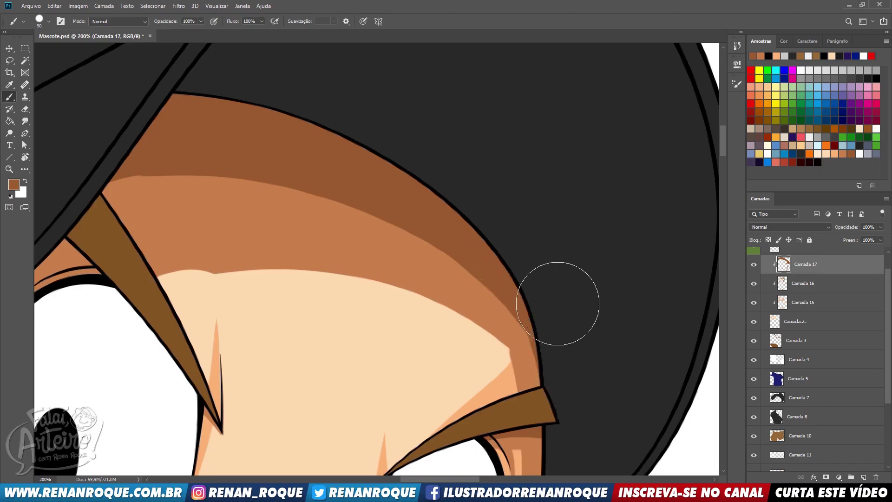
- Paint the darker shadow between the cap and the near eye, erasing the overspill around the eye and temple
key(z)
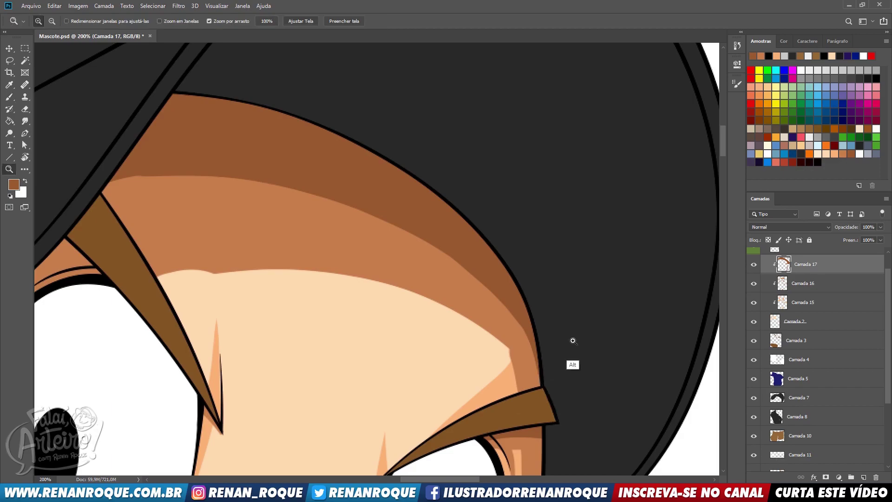
drag(538, 277, 684, 299)
drag(287, 315, 465, 251)
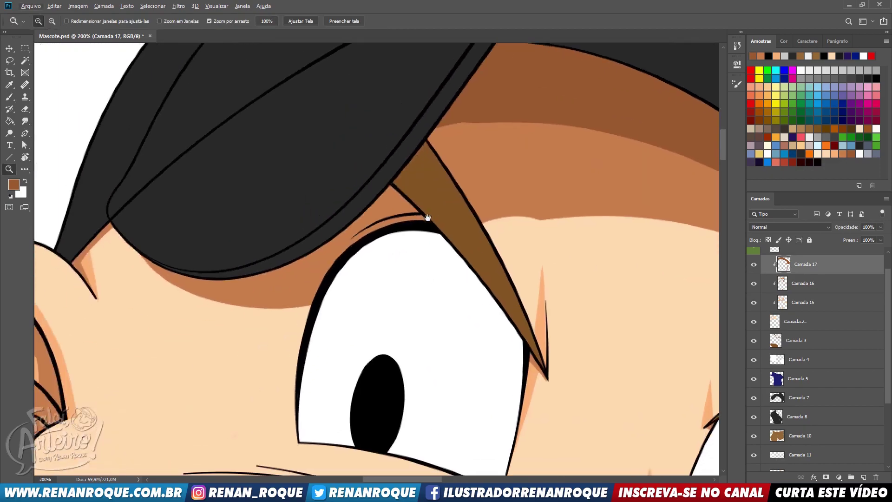
key(e)
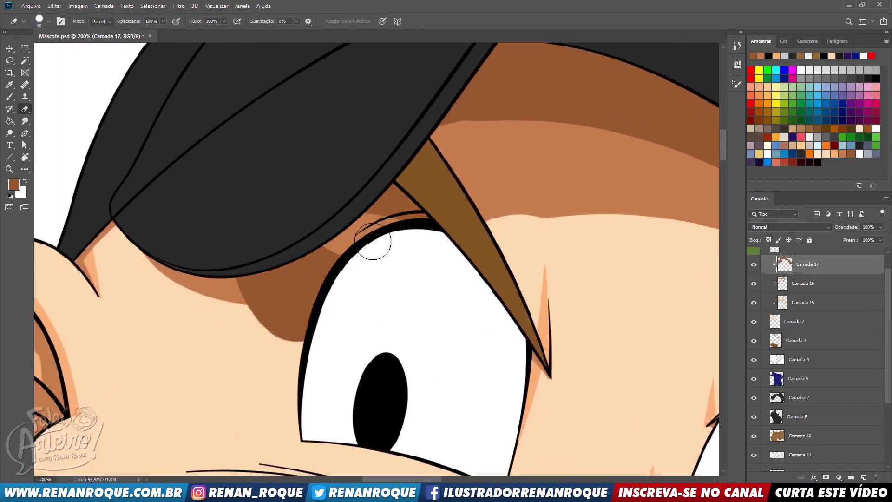
drag(373, 241, 400, 223)
mouse_move(289, 279)
mouse_down()
mouse_move(231, 315)
mouse_move(277, 371)
mouse_up()
drag(336, 335, 539, 191)
drag(469, 218, 498, 192)
- Load the Camada 16 shadows as a selection and paint a darker brown shadow in the near ear's upper fold with a 30 px brush
mouse_move(328, 347)
mouse_down()
mouse_move(556, 317)
mouse_move(553, 349)
mouse_up()
key(b)
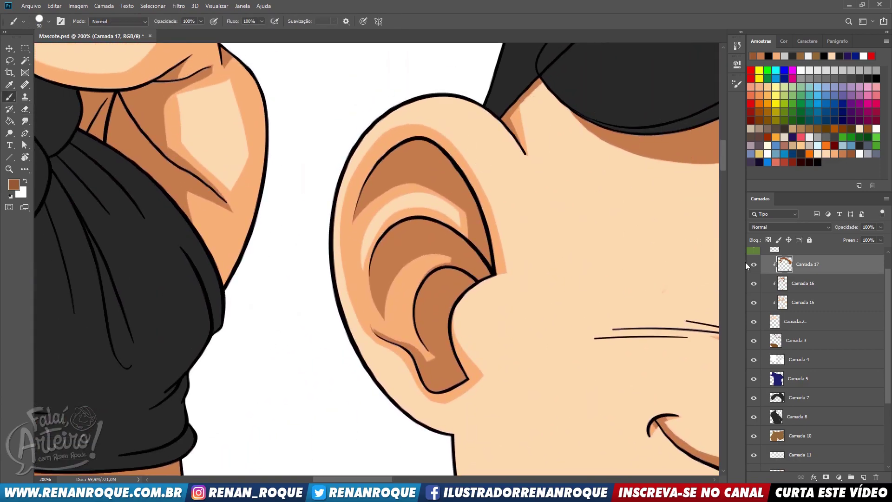
ctrl+click(782, 284)
key(bracketleft)
key(bracketleft)
key(bracketleft)
key(bracketleft)
key(bracketleft)
key(bracketleft)
mouse_move(359, 175)
mouse_down()
mouse_move(376, 144)
mouse_move(465, 177)
mouse_up()
key(ctrl+z)
drag(414, 145, 489, 264)
key(ctrl+z)
drag(414, 146, 485, 265)
drag(466, 202, 489, 253)
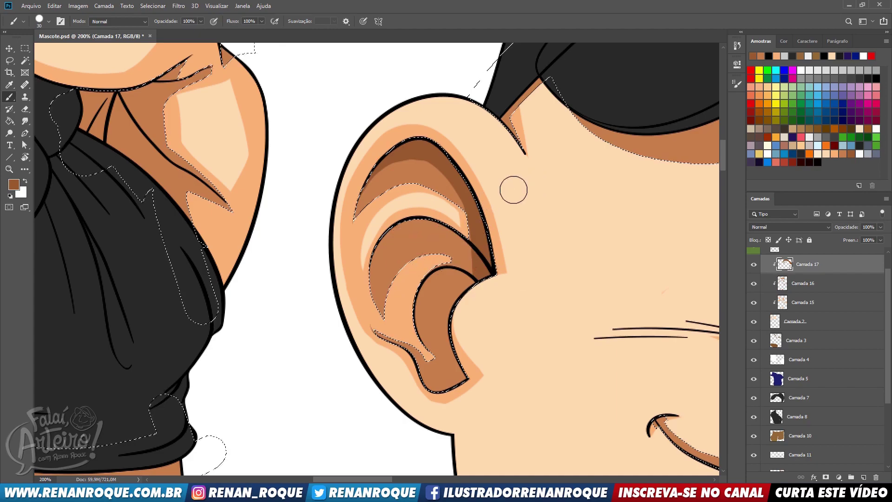
- Subtract the ear's upper fold from the selection, paint darker brown in the inner folds and ear opening, and deselect
key(l)
drag(344, 240, 485, 150)
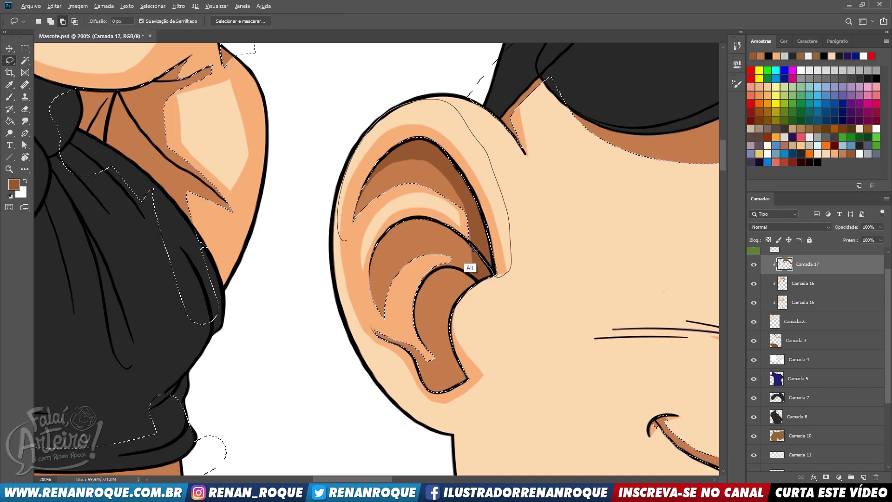
mouse_move(370, 261)
mouse_down()
mouse_move(402, 224)
mouse_move(491, 245)
mouse_up()
mouse_move(476, 294)
mouse_down()
mouse_move(484, 275)
mouse_move(468, 310)
mouse_move(473, 292)
mouse_move(447, 309)
mouse_move(430, 304)
mouse_move(454, 336)
mouse_move(439, 339)
mouse_move(467, 421)
mouse_up()
drag(408, 395, 458, 345)
key(ctrl+d)
- Paint the darker brown shadow on the neck beside the beard and erase the excess
scroll(584, 232, down, 3)
scroll(575, 193, down, 4)
drag(577, 222, 296, 218)
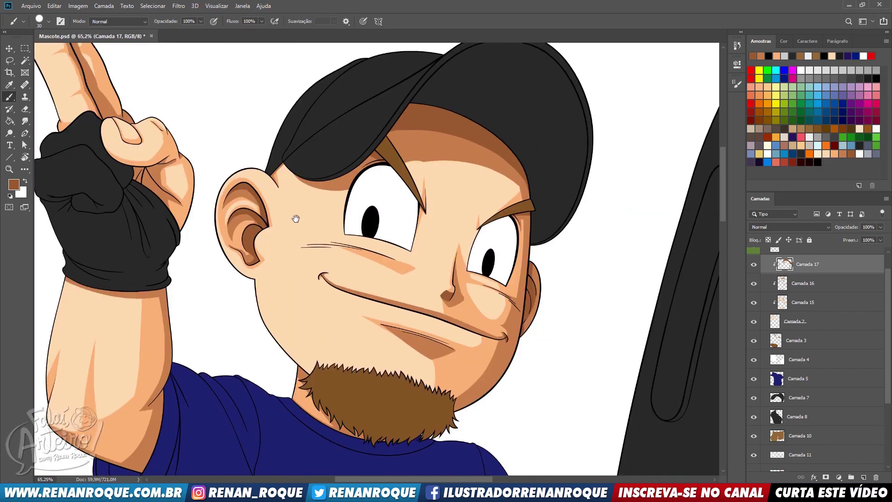
drag(398, 281, 446, 200)
ctrl+click(381, 320)
ctrl+click(381, 320)
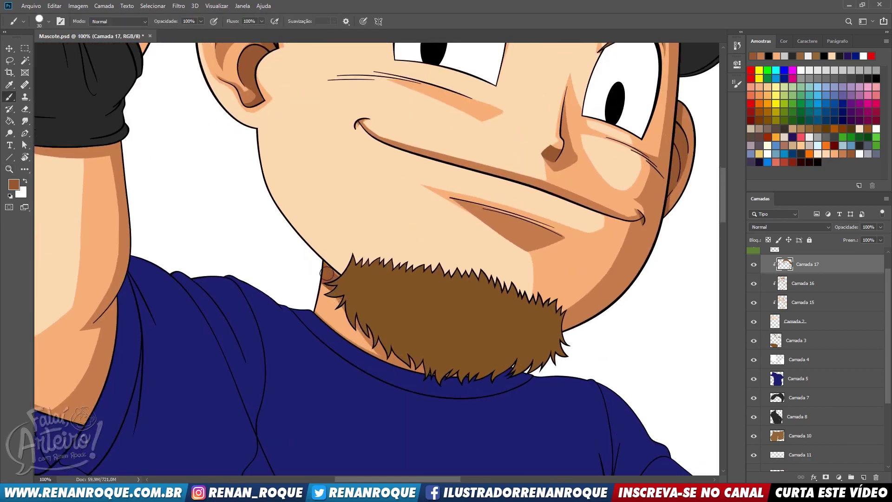
key(e)
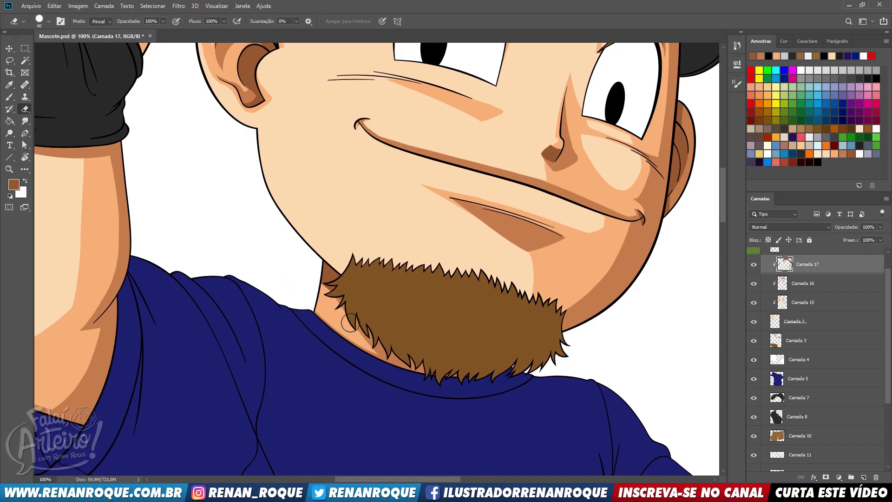
mouse_move(386, 310)
mouse_down()
mouse_move(392, 203)
mouse_move(392, 248)
mouse_up()
- Add a darker brown shadow on the raised arm's edge where it meets the sleeve and trim it
key(b)
drag(518, 432, 752, 500)
mouse_move(363, 299)
mouse_down()
mouse_move(342, 324)
mouse_move(372, 292)
mouse_move(335, 330)
mouse_move(370, 313)
mouse_up()
key(e)
key(b)
- Paint the darker brown shadow on the raised hand's palm below the thumb and erase its outer edge
drag(466, 206, 500, 348)
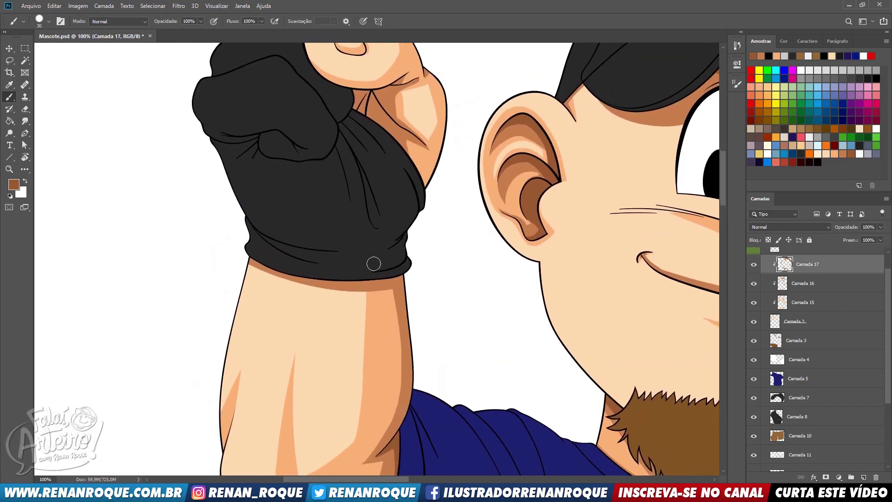
drag(454, 179, 470, 337)
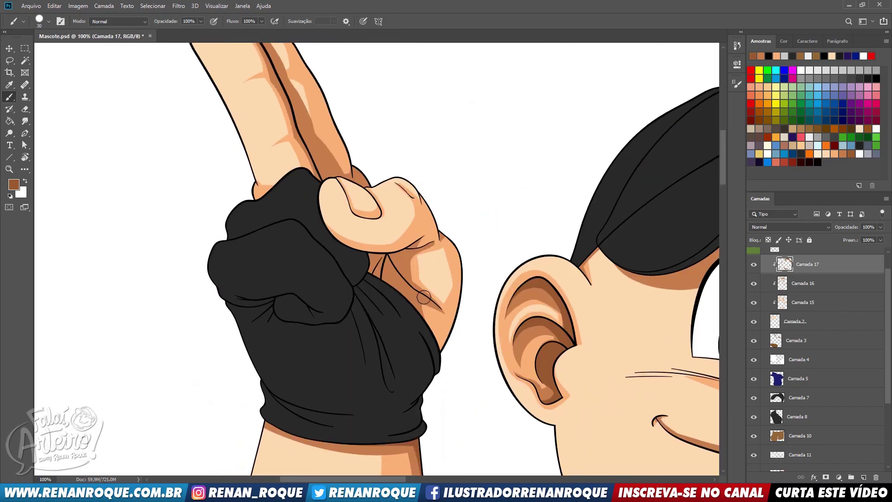
key(z)
click(383, 253)
key(b)
mouse_move(364, 261)
mouse_down()
mouse_move(432, 251)
mouse_move(382, 308)
mouse_move(399, 298)
mouse_move(435, 339)
mouse_move(458, 340)
mouse_move(459, 359)
mouse_up()
key(e)
mouse_move(461, 360)
mouse_down()
mouse_move(435, 273)
mouse_move(441, 256)
mouse_up()
key(b)
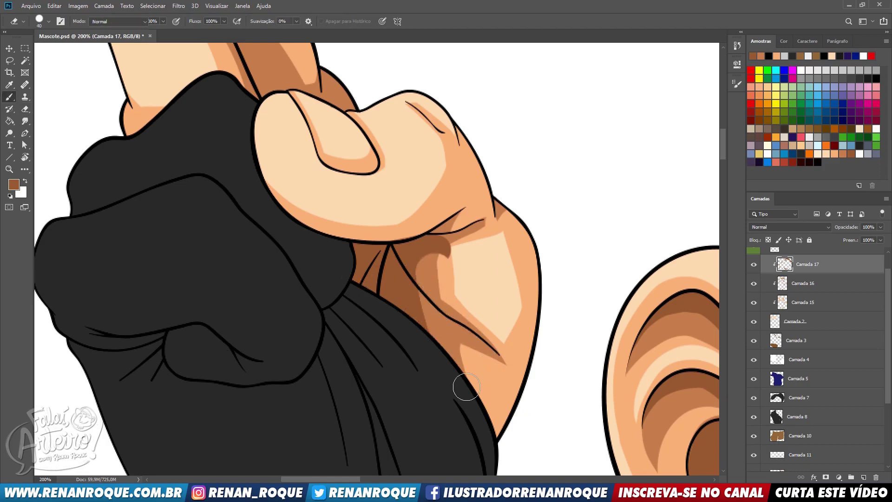
- Rework the palm's darker shadow along the crease next to the glove, repainting and erasing its edge
drag(464, 385, 456, 377)
key(e)
mouse_move(416, 282)
mouse_down()
mouse_move(474, 305)
mouse_move(433, 272)
mouse_move(463, 298)
mouse_up()
key(b)
mouse_move(404, 294)
mouse_down()
mouse_move(448, 239)
mouse_move(439, 279)
mouse_up()
key(e)
- Clean up the darker shadow just beneath the thumb by erasing the overspill along its upper edge
key(b)
key(e)
mouse_move(415, 239)
mouse_down()
mouse_move(473, 189)
mouse_move(440, 206)
mouse_up()
key(b)
key(e)
drag(393, 223, 436, 196)
mouse_move(491, 176)
mouse_down()
mouse_move(553, 90)
mouse_move(523, 332)
mouse_up()
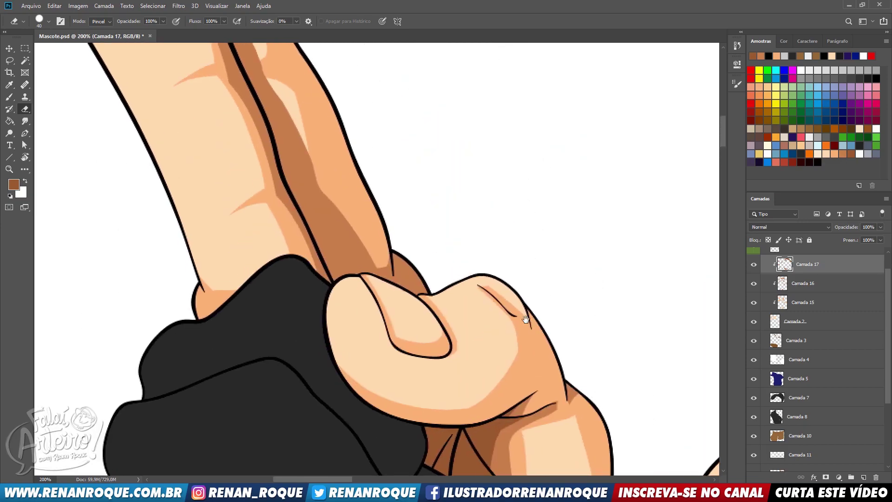
- Paint the darker brown shadow at the base of the raised fingers and behind the thumb, erasing the overspill on the thumb
key(b)
mouse_move(259, 186)
mouse_down()
mouse_move(305, 241)
mouse_move(326, 289)
mouse_move(280, 257)
mouse_up()
key(e)
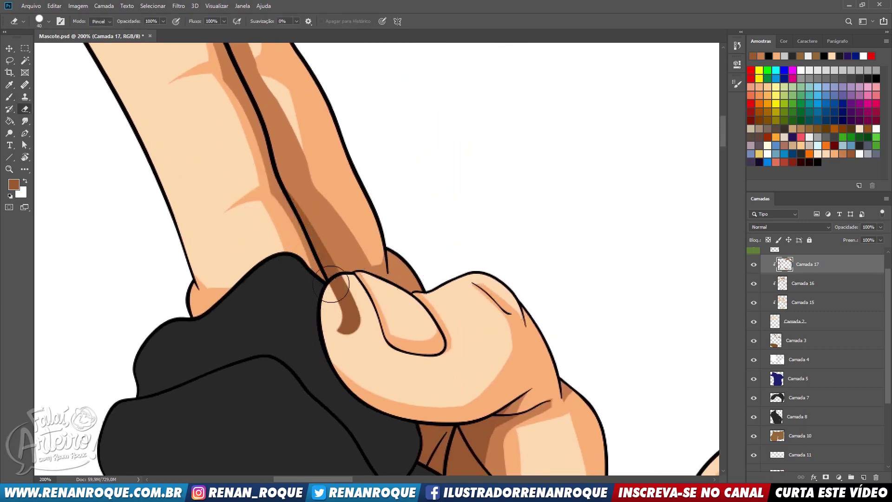
key(b)
mouse_move(334, 278)
mouse_down()
mouse_move(366, 314)
mouse_move(337, 306)
mouse_move(351, 293)
mouse_move(351, 336)
mouse_up()
key(e)
key(b)
mouse_move(403, 270)
mouse_down()
mouse_move(400, 246)
mouse_move(401, 287)
mouse_move(415, 279)
mouse_move(414, 255)
mouse_move(401, 249)
mouse_move(426, 317)
mouse_move(419, 313)
mouse_move(465, 279)
mouse_up()
key(e)
key(b)
key(e)
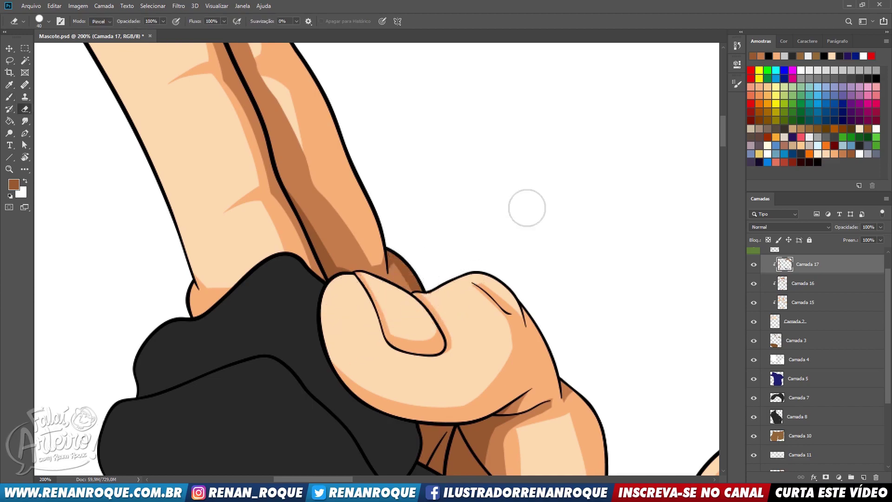
- Add the darker brown shadow to the lowered forearm's underside next to the sleeve and trim its edge
scroll(521, 212, down, 6)
drag(516, 215, 438, 93)
drag(651, 298, 367, 54)
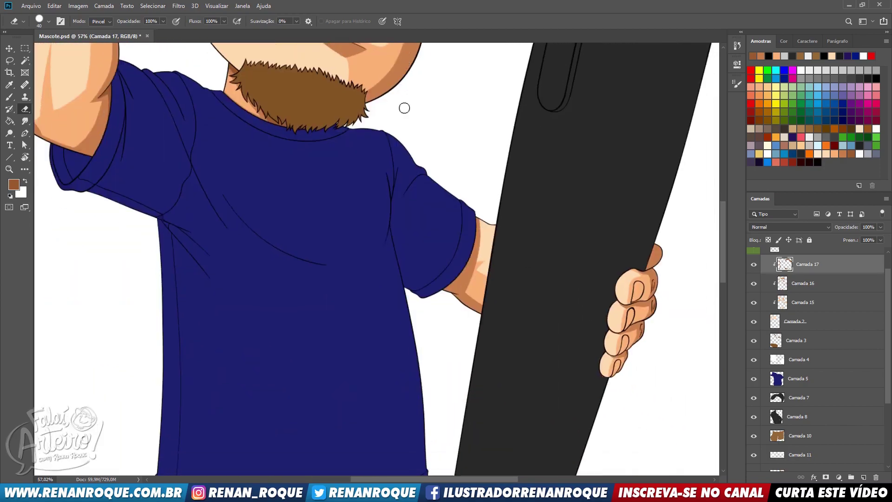
drag(453, 216, 488, 216)
key(b)
key(z)
mouse_move(428, 350)
mouse_down()
mouse_move(459, 307)
mouse_move(454, 356)
mouse_move(483, 352)
mouse_move(475, 374)
mouse_move(541, 404)
mouse_up()
click(454, 357)
key(b)
key(e)
key(b)
- Shade the fingertip above the gripping hand with darker brown, leaving a lighter patch in its middle
drag(588, 380, 325, 258)
drag(656, 323, 483, 303)
drag(673, 258, 570, 199)
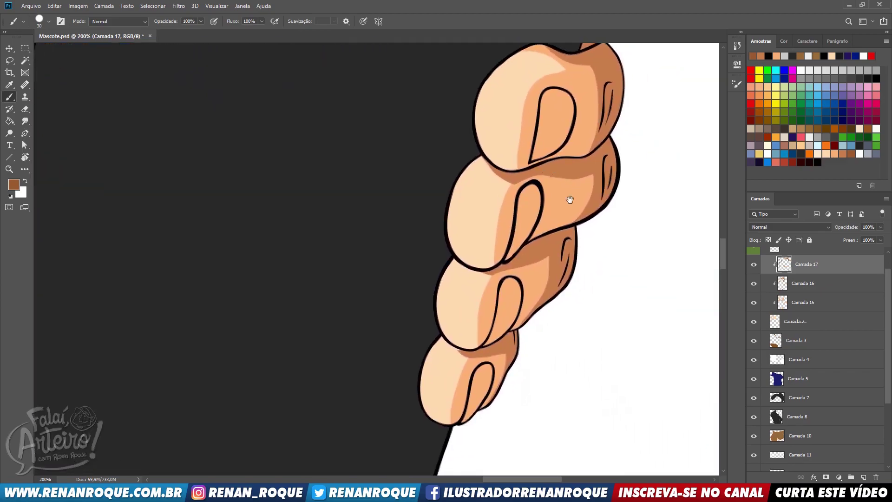
drag(590, 107, 536, 228)
mouse_move(517, 162)
mouse_down()
mouse_move(574, 147)
mouse_move(542, 130)
mouse_up()
key(e)
mouse_move(561, 89)
mouse_down()
mouse_move(584, 118)
mouse_move(580, 94)
mouse_move(574, 108)
mouse_move(612, 96)
mouse_move(575, 122)
mouse_up()
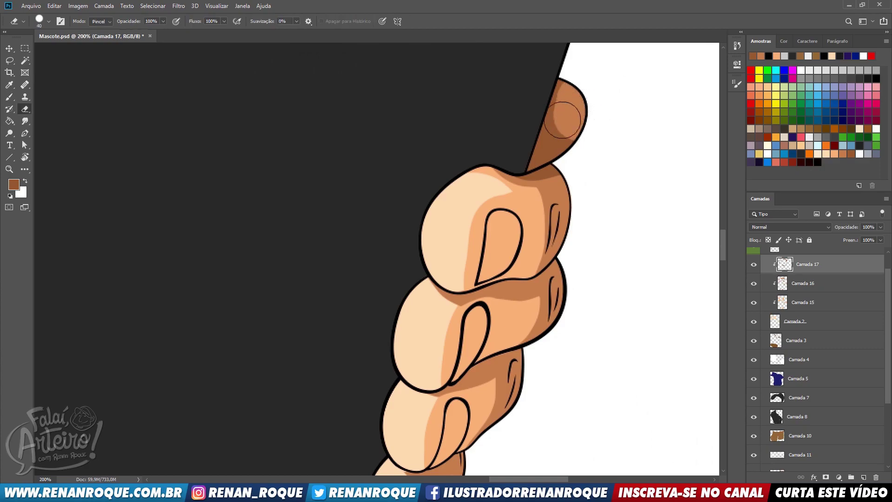
key(b)
drag(548, 88, 579, 132)
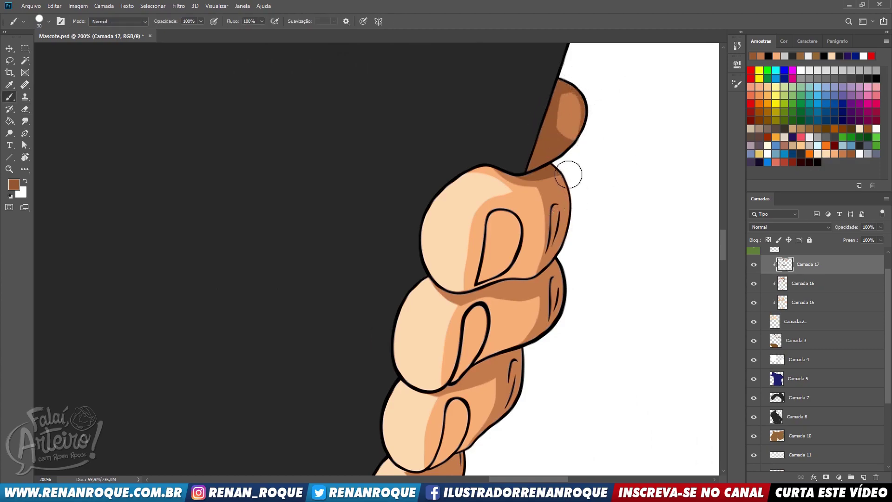
- Paint the darker brown shadow along the upper edges of the gripping hand's second and third fingers and erase it to thin bands
drag(495, 300, 548, 299)
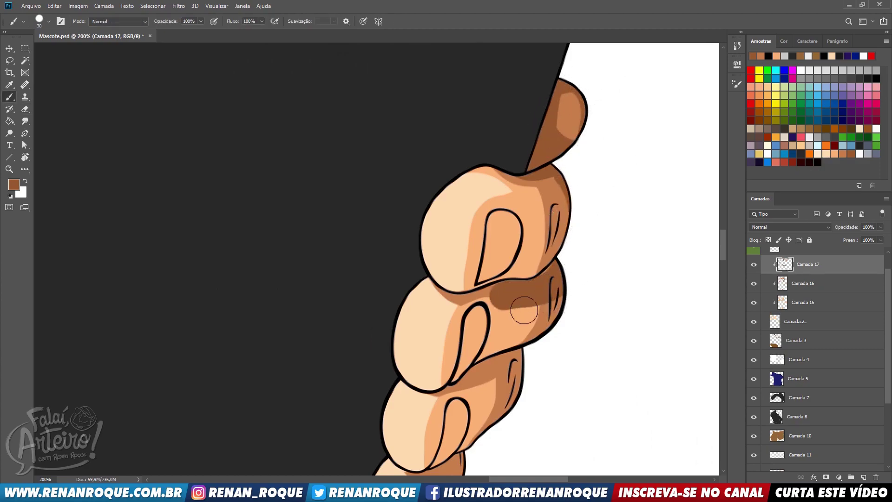
key(e)
drag(493, 307, 584, 278)
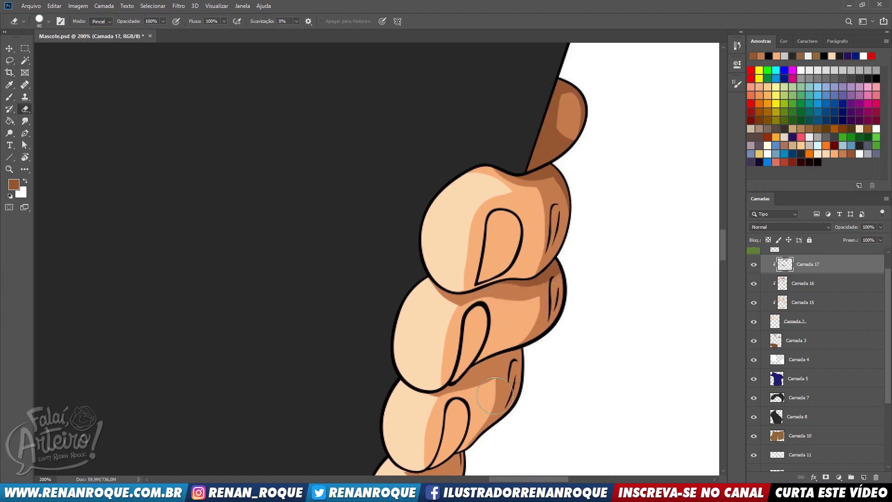
key(b)
drag(478, 382, 514, 366)
key(e)
mouse_move(465, 392)
mouse_down()
mouse_move(519, 370)
mouse_move(590, 276)
mouse_up()
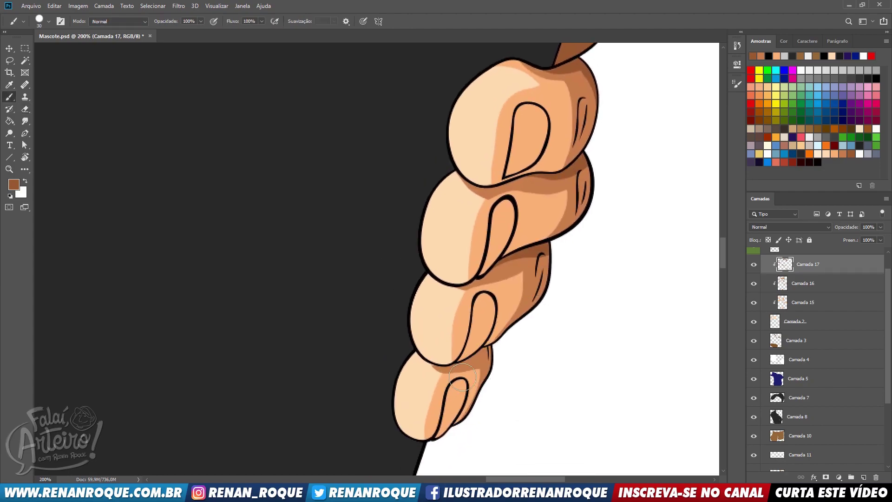
- Refine the darker brown shadow on the gripping hand's smallest finger, just beneath the finger above it
drag(452, 386, 506, 368)
mouse_move(633, 359)
mouse_down()
mouse_move(667, 249)
mouse_move(651, 317)
mouse_up()
key(b)
drag(518, 318, 523, 332)
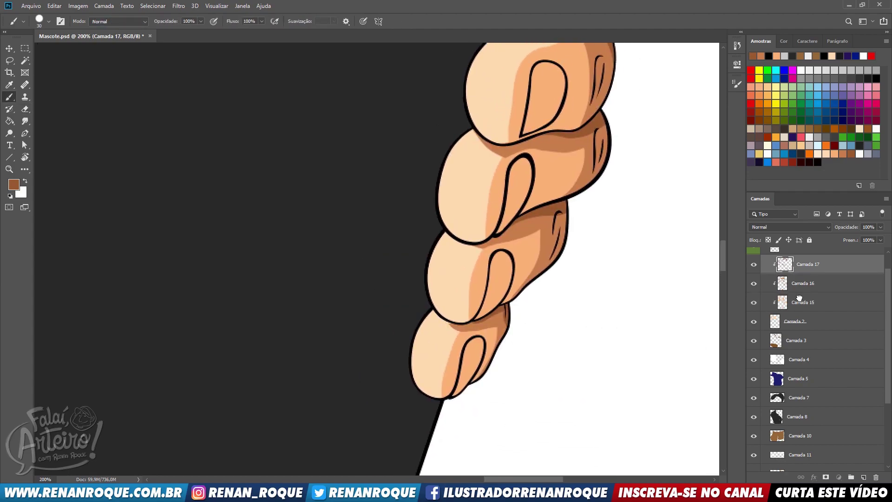
- On layer Camada 15, erase thin slivers of the mid-tone shadow inside the gripping hand's fingernails to expose the light skin
click(800, 297)
scroll(471, 331, up, 1)
key(e)
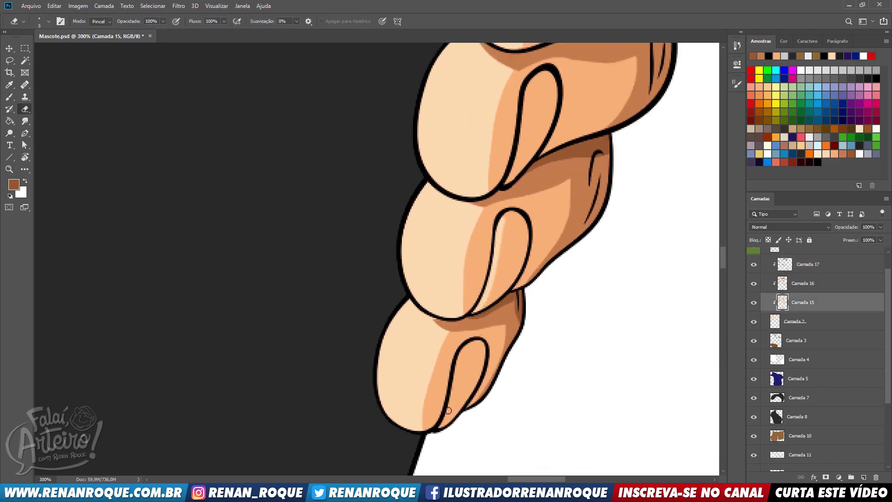
scroll(459, 361, up, 3)
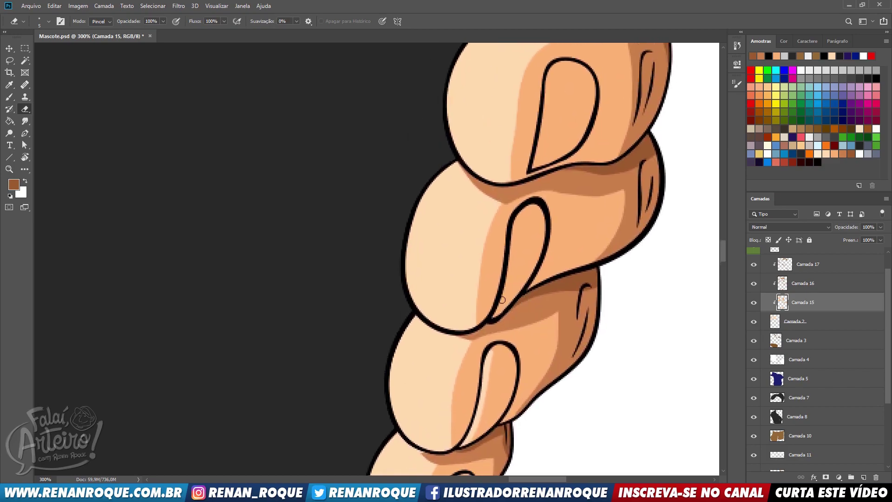
scroll(517, 217, up, 3)
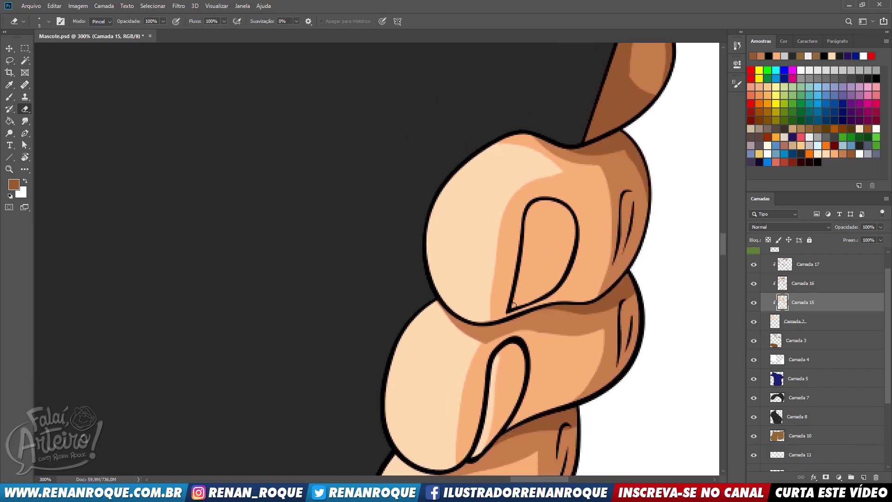
drag(533, 203, 450, 210)
drag(420, 252, 400, 254)
- On layer Camada 17, paint the darker brown shadow with a larger brush on the leg nearer the board, below the shorts' hem
drag(68, 302, 517, 223)
drag(434, 337, 412, 94)
drag(590, 297, 554, 250)
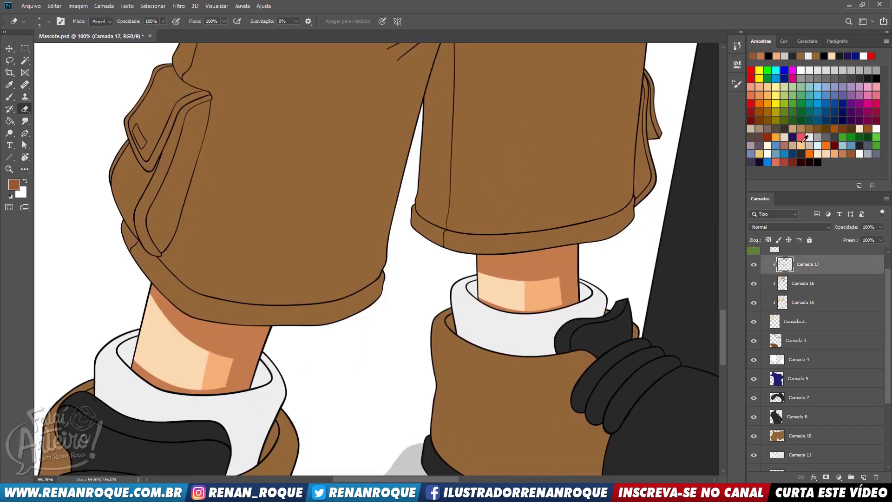
drag(525, 188, 373, 442)
drag(528, 66, 379, 472)
drag(418, 180, 343, 308)
key(b)
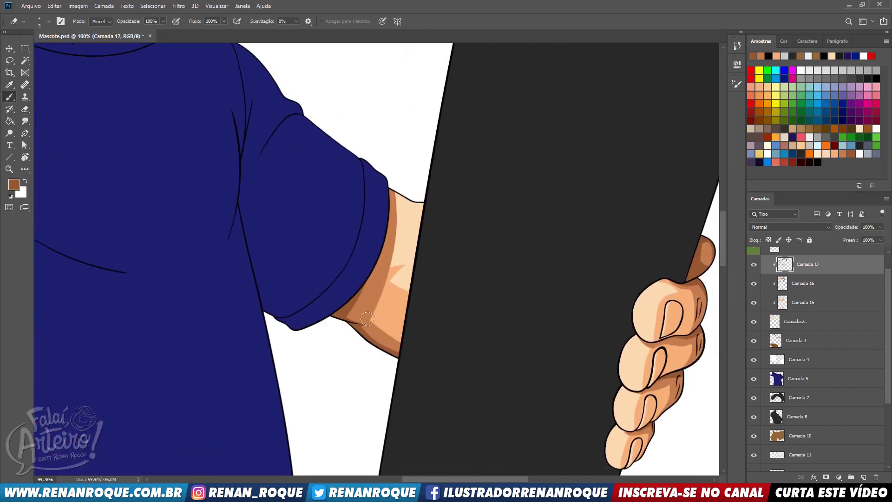
drag(357, 347, 465, 51)
drag(390, 465, 517, 38)
scroll(431, 180, up, 4)
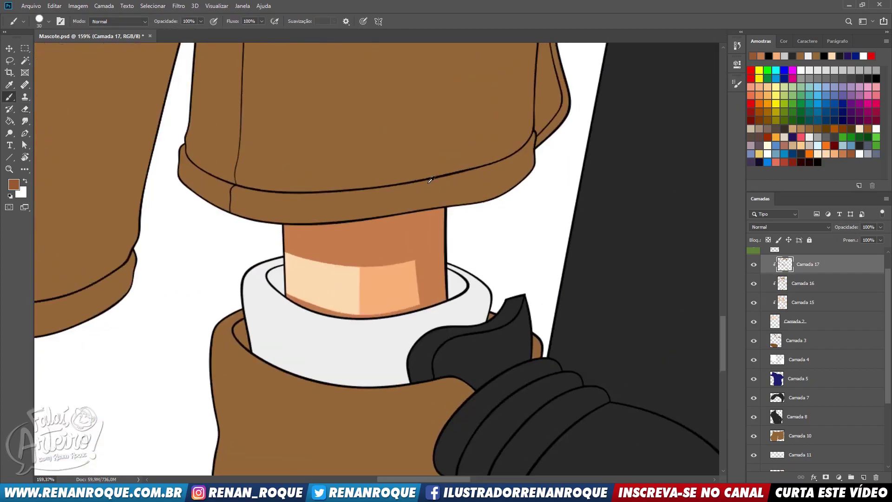
key(])
mouse_move(285, 209)
mouse_down()
mouse_move(497, 200)
mouse_move(460, 334)
mouse_up()
mouse_move(380, 276)
mouse_down()
mouse_move(617, 197)
mouse_move(611, 204)
mouse_up()
- Paint the darker brown shadow on the other leg, below the shorts' hem and down its shaded side
drag(201, 248, 371, 240)
drag(227, 225, 375, 271)
drag(325, 385, 377, 203)
scroll(360, 307, down, 13)
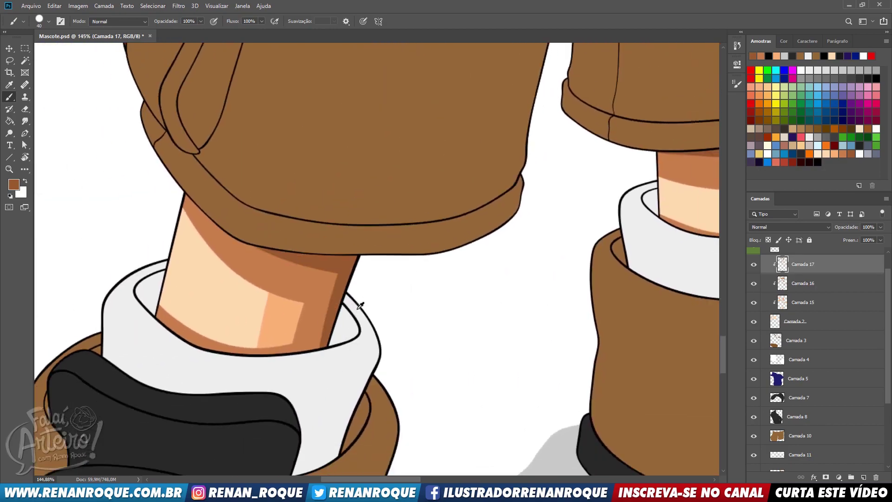
- Create a new layer above Camada 17 and choose a pale cream swatch as the paint colour
drag(384, 241, 416, 441)
drag(461, 210, 451, 378)
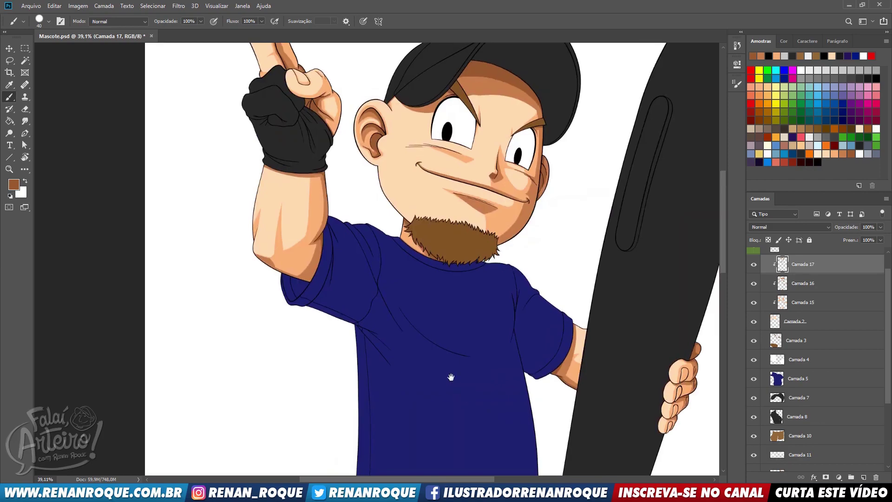
click(865, 476)
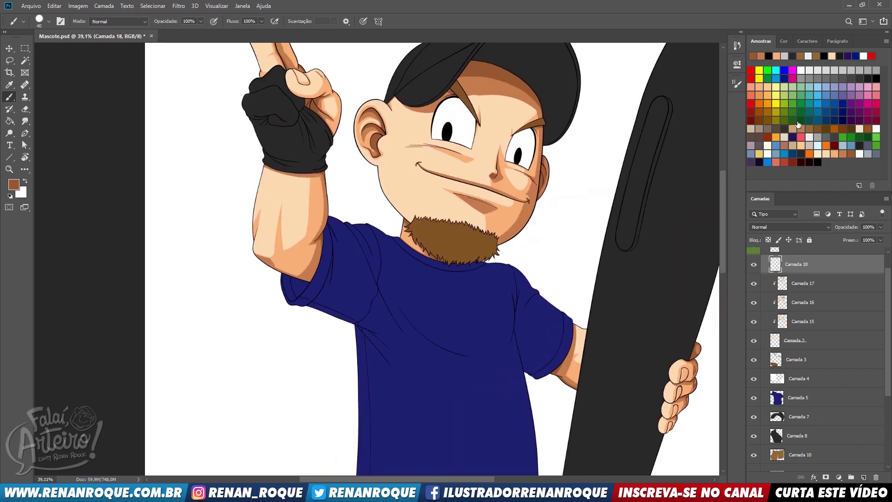
click(823, 150)
- Paint a pale cream highlight on the cheek below the eye nearer the visible ear and erase its edges into shape
scroll(536, 260, up, 5)
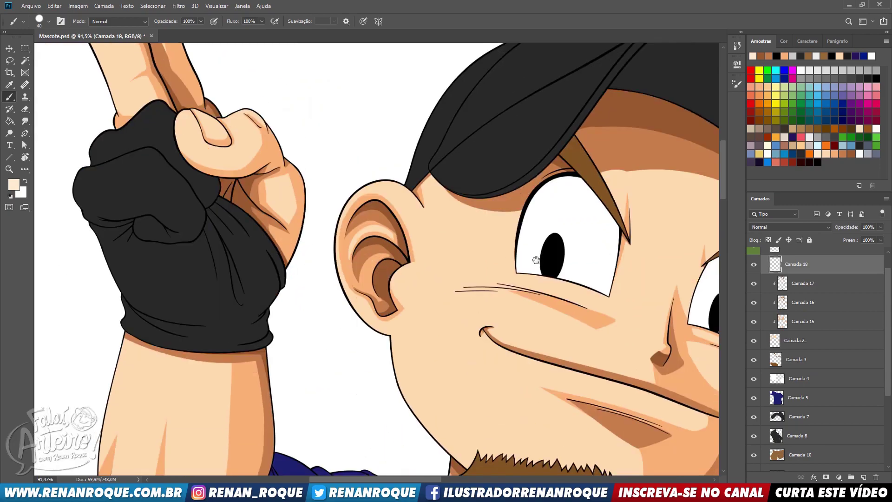
drag(536, 260, 558, 201)
drag(536, 250, 492, 246)
key(e)
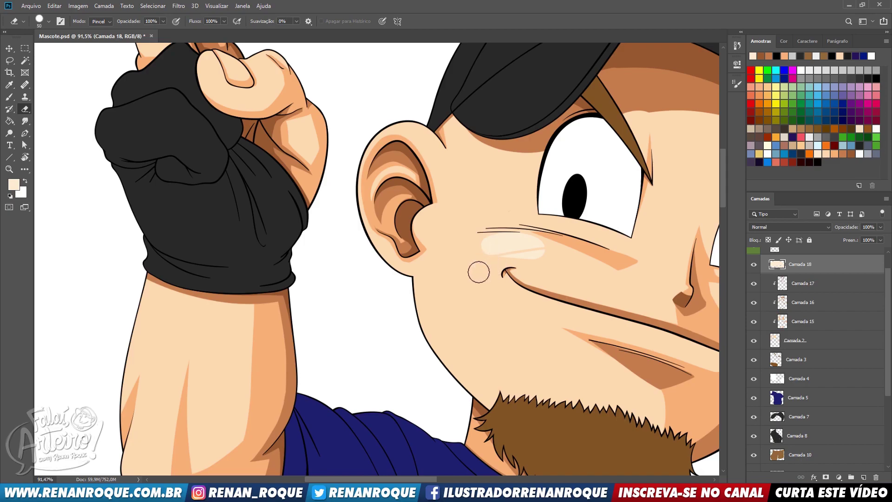
drag(478, 261, 554, 250)
drag(657, 200, 492, 174)
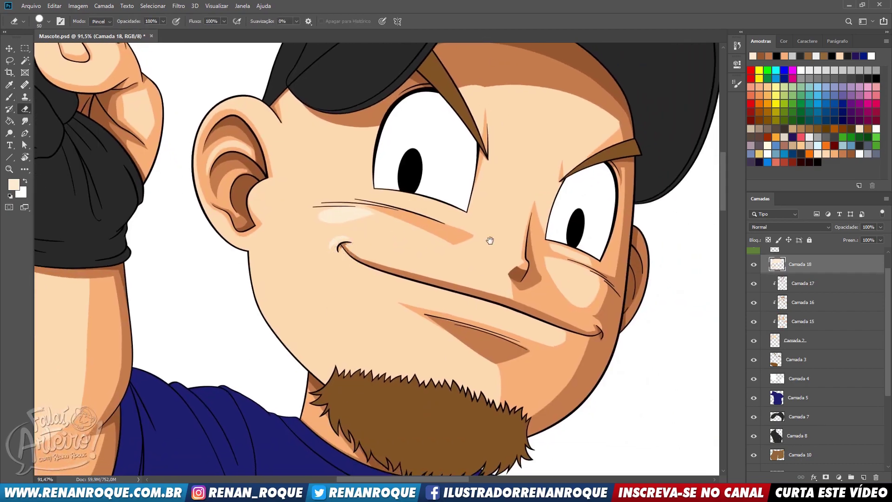
- Add pale cream highlights around the corner of the mouth and along the skin below the smile, tapering them with the eraser
drag(435, 284, 472, 214)
key(b)
drag(384, 208, 566, 247)
key(e)
mouse_move(377, 205)
mouse_down()
mouse_move(488, 247)
mouse_move(569, 253)
mouse_up()
drag(461, 207, 608, 274)
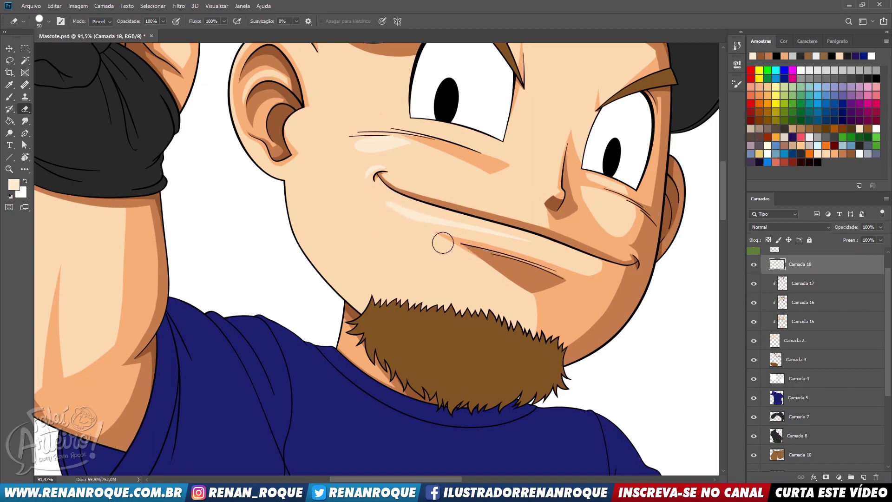
- Paint a rounded pale cream highlight on the chin above the beard and trim its outline
key(b)
drag(402, 280, 430, 275)
key(ctrl+z)
key(e)
drag(381, 290, 470, 281)
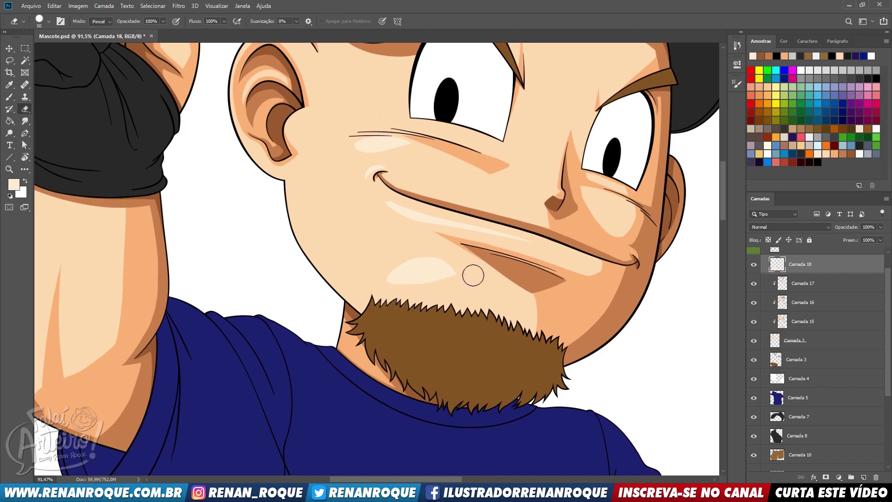
- Paint a pale cream highlight along the side of the nose and erase it down to a narrow tapered shape
mouse_move(585, 195)
mouse_down()
mouse_move(578, 259)
mouse_move(536, 201)
mouse_up()
key(b)
key(e)
key(b)
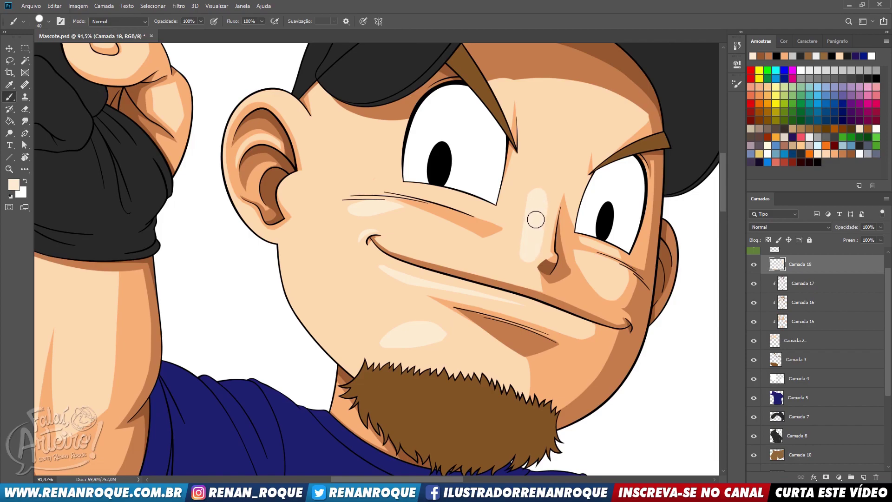
key(e)
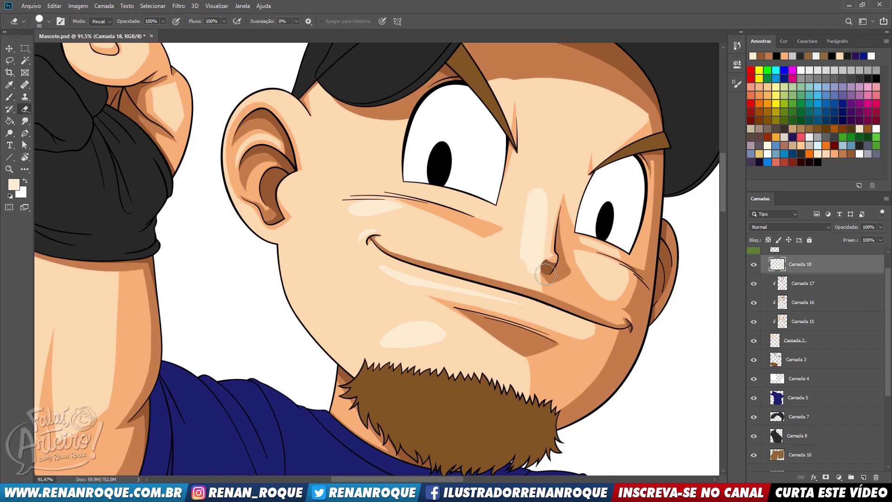
drag(519, 252, 535, 205)
drag(621, 112, 616, 191)
key(b)
mouse_move(600, 235)
mouse_down()
mouse_move(628, 209)
mouse_move(588, 217)
mouse_up()
key(e)
mouse_move(641, 179)
mouse_down()
mouse_move(655, 91)
mouse_move(681, 180)
mouse_up()
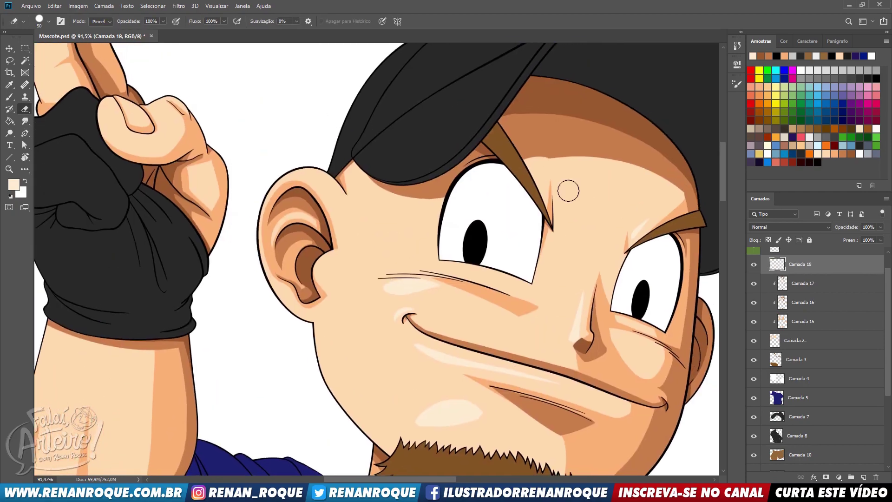
- Add pale cream highlights beside the ear and on its front edge, erasing the paint that spills outside the outline
key(b)
mouse_move(293, 163)
mouse_down()
mouse_move(355, 239)
mouse_move(331, 187)
mouse_up()
key(e)
mouse_move(343, 243)
mouse_down()
mouse_move(359, 215)
mouse_move(292, 163)
mouse_up()
drag(344, 209, 355, 233)
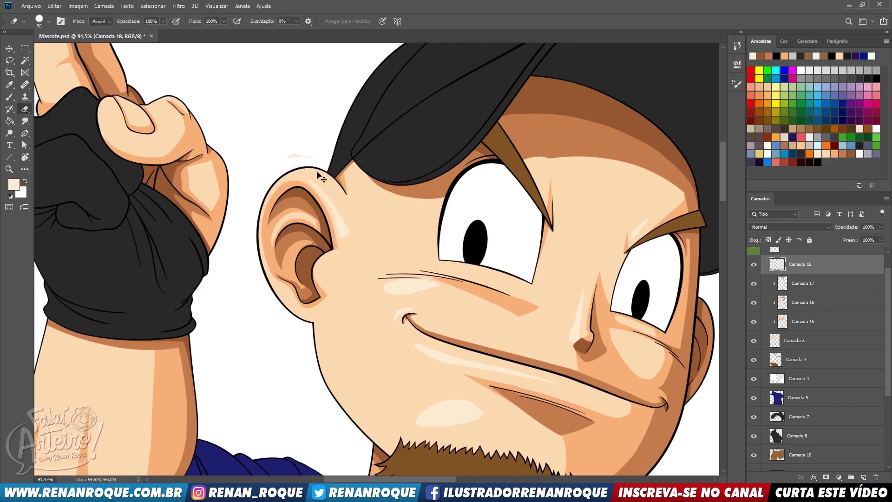
drag(308, 150, 279, 149)
key(b)
mouse_move(327, 263)
mouse_down()
mouse_move(322, 273)
mouse_move(317, 260)
mouse_move(349, 259)
mouse_up()
key(e)
- Paint pale cream highlights near the raised arm's elbow and along the forearm's outer edge, trimming the overspill
mouse_move(543, 170)
mouse_down()
mouse_move(587, 60)
mouse_move(547, 123)
mouse_move(657, 32)
mouse_move(704, 57)
mouse_up()
key(b)
mouse_move(201, 399)
mouse_down()
mouse_move(209, 339)
mouse_move(204, 406)
mouse_up()
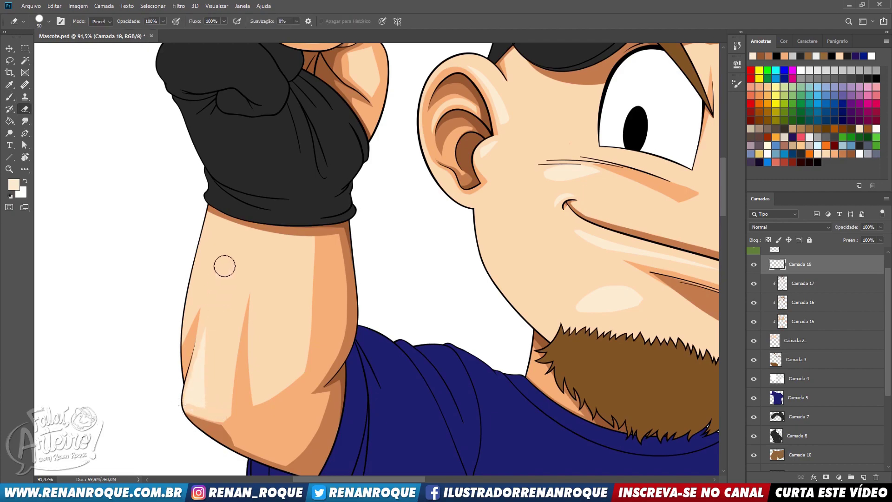
drag(205, 282, 226, 304)
key(e)
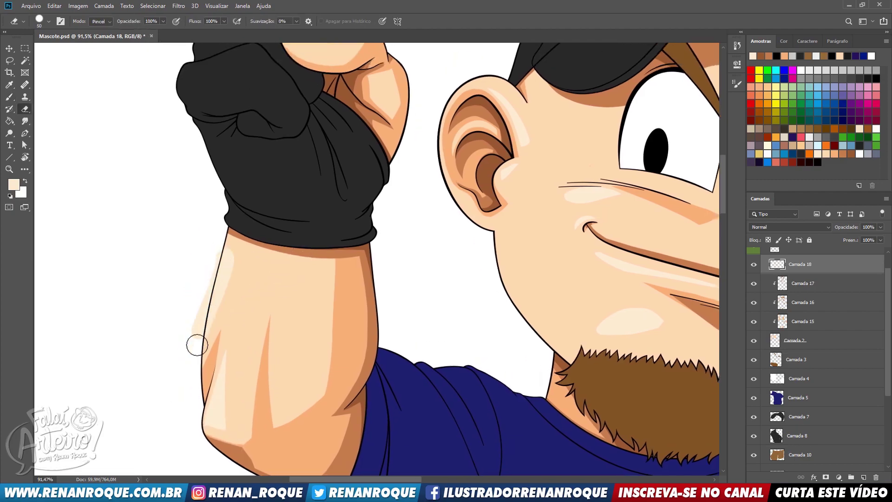
- Paint a pale cream highlight on the tip of the raised front finger and erase its inner edge into shape
mouse_move(401, 148)
mouse_down()
mouse_move(401, 360)
mouse_move(409, 356)
mouse_up()
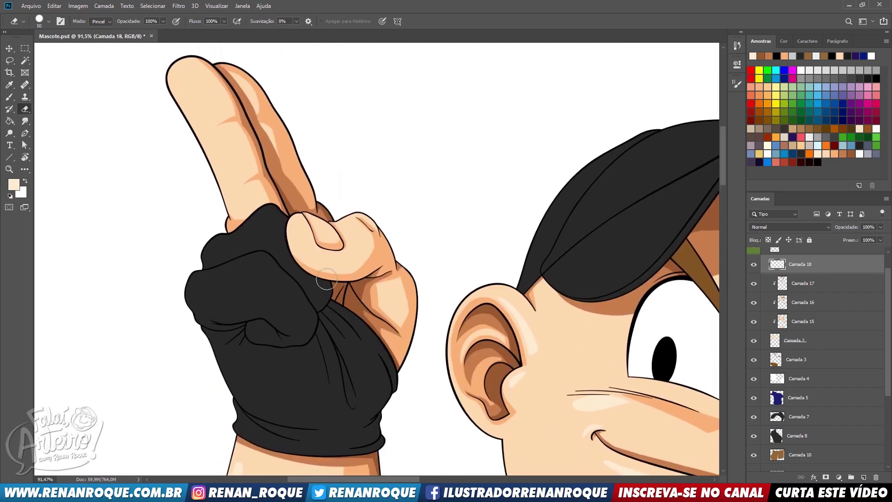
key(b)
drag(190, 78, 206, 106)
mouse_move(207, 106)
mouse_down()
mouse_move(191, 78)
mouse_move(208, 121)
mouse_up()
key(e)
drag(206, 73, 217, 125)
key(b)
key(e)
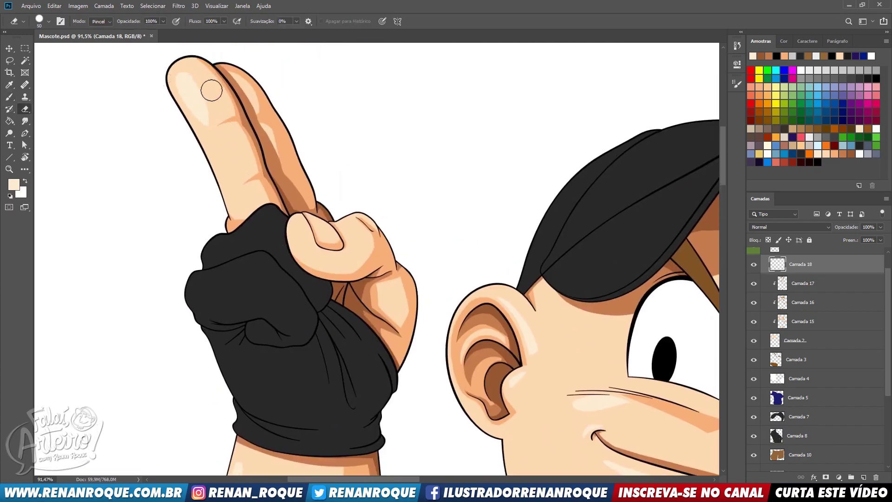
- Add pale cream highlights to the middle and base segments of the raised front finger and trim them
key(b)
drag(215, 139, 234, 195)
key(e)
drag(222, 124, 247, 199)
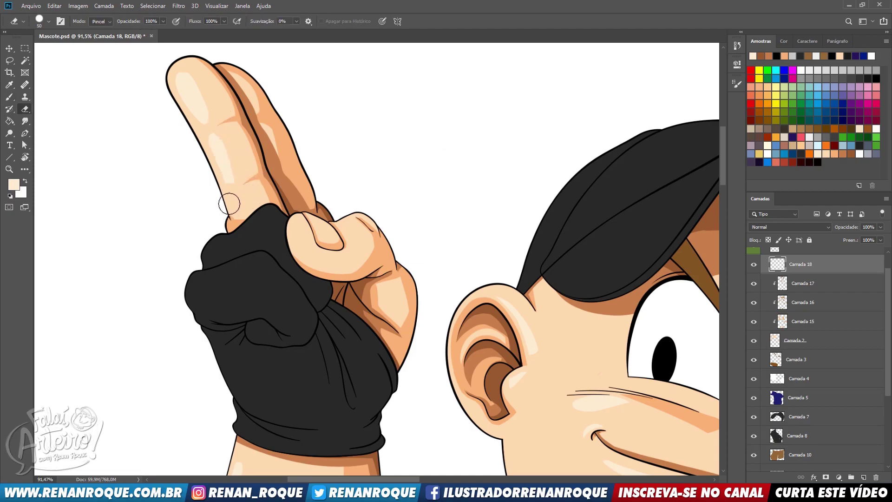
key(b)
drag(239, 205, 245, 189)
key(e)
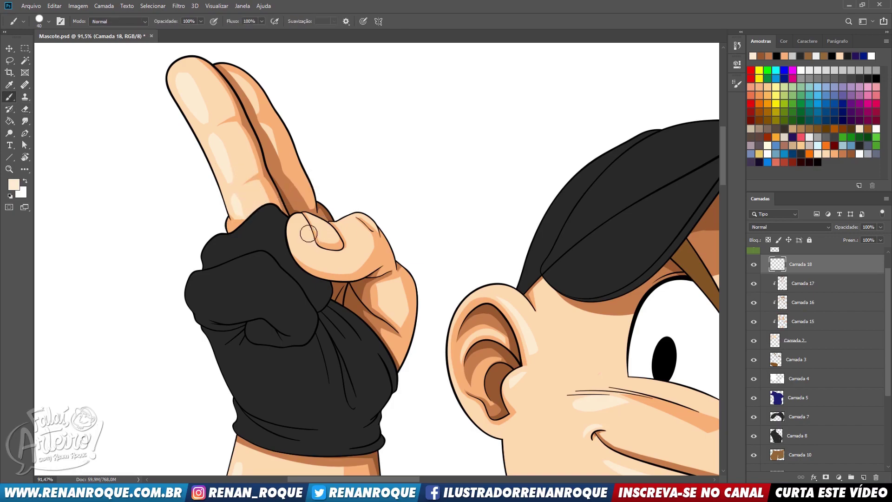
- Paint pale cream highlights on the upper fingers of the hand gripping the board and trim them with the eraser
key(z)
alt+click(519, 259)
drag(519, 259, 481, 75)
drag(698, 364, 592, 239)
mouse_move(712, 334)
mouse_down()
mouse_move(519, 222)
mouse_move(407, 128)
mouse_up()
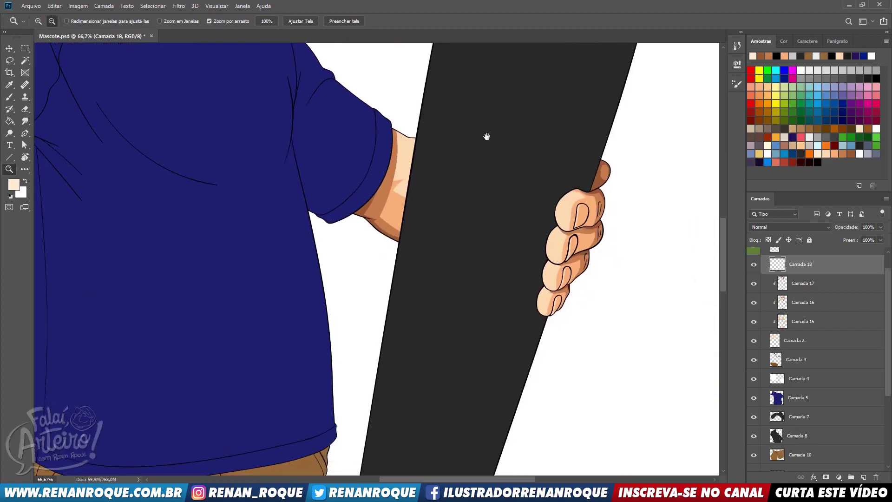
key(e)
key(b)
drag(563, 232, 557, 252)
key(e)
key(b)
key(e)
key(e)
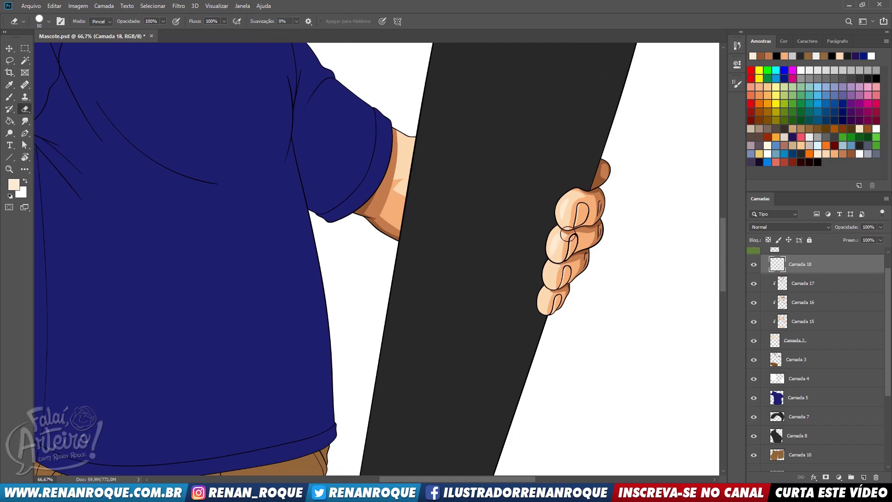
- Add pale cream highlights to the gripping hand's lower fingers and refine the edges with a smaller eraser
key(b)
key(e)
key(b)
mouse_move(547, 296)
mouse_down()
mouse_move(548, 312)
mouse_move(560, 234)
mouse_move(551, 308)
mouse_up()
key(e)
key(z)
click(575, 198)
click(575, 198)
key(e)
key(bracketleft)
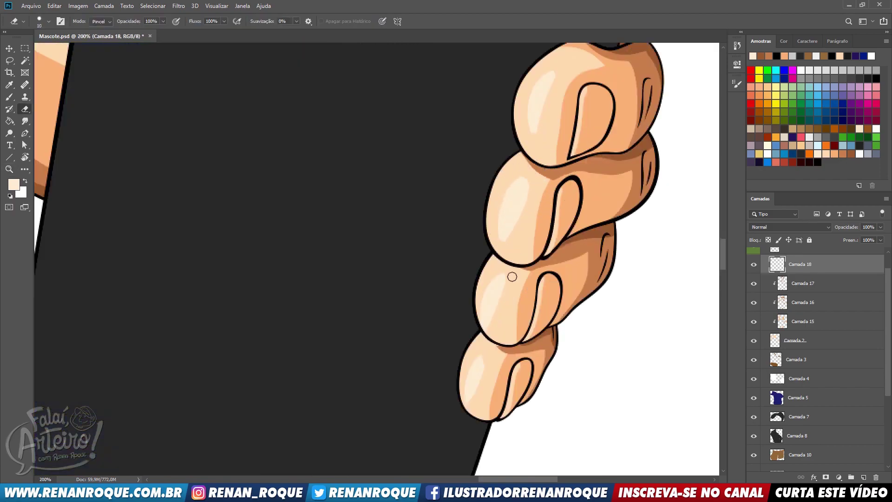
drag(478, 356, 473, 424)
- Paint a pale cream highlight along the outer edge of the bare shin above the front shoe
drag(551, 145, 556, 12)
key(z)
alt+click(498, 369)
alt+click(498, 368)
drag(511, 380, 607, 157)
drag(437, 435, 669, 162)
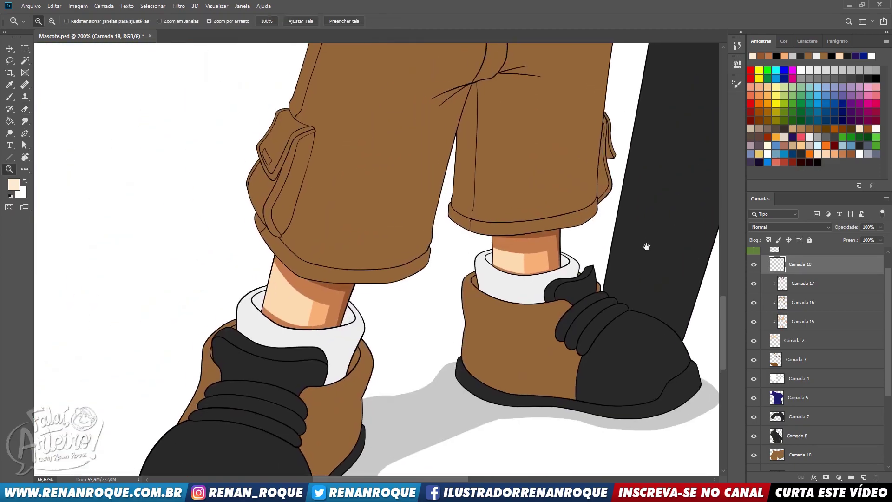
key(b)
drag(278, 299, 274, 316)
key(e)
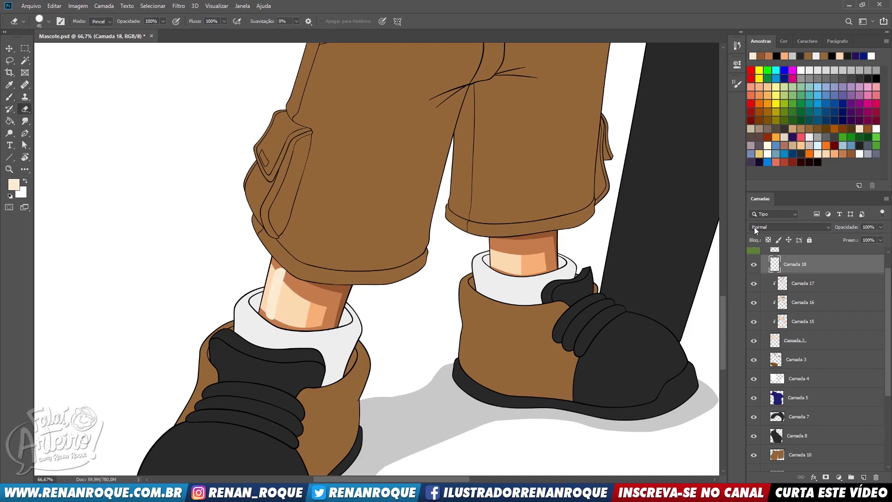
- Load the skin and shadow layers' shapes as a selection, paint cream highlights on both shins within it, and deselect
ctrl+click(775, 341)
ctrl+shift+click(783, 303)
mouse_move(300, 290)
mouse_down()
mouse_move(279, 265)
mouse_move(275, 300)
mouse_up()
key(b)
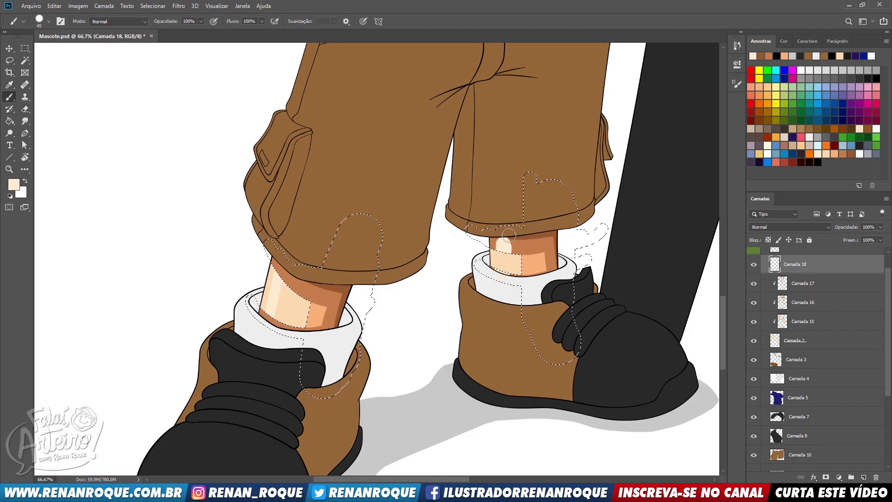
mouse_move(501, 277)
mouse_down()
mouse_move(506, 247)
mouse_move(493, 250)
mouse_move(489, 277)
mouse_up()
key(e)
key(ctrl+d)
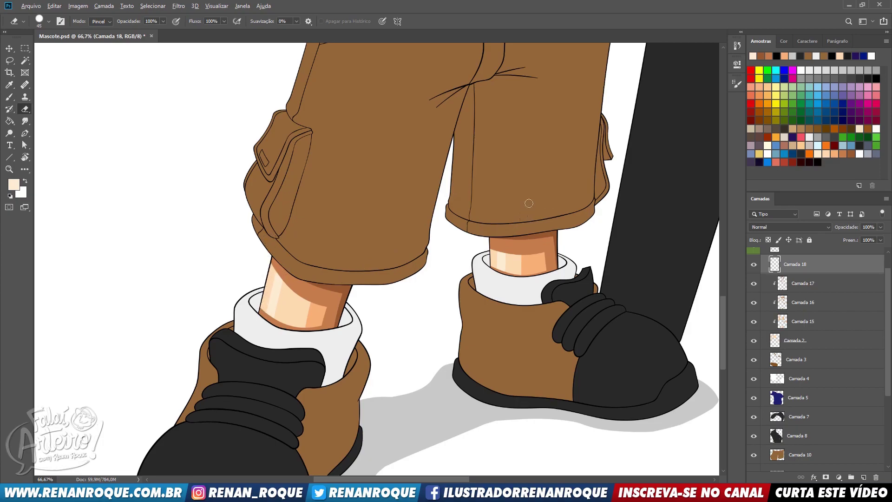
- Lower the highlight layer Camada 18's opacity to 59% and clip it to the skin layers below
scroll(529, 203, down, 3)
drag(516, 219, 510, 368)
scroll(534, 273, down, 2)
drag(532, 268, 500, 429)
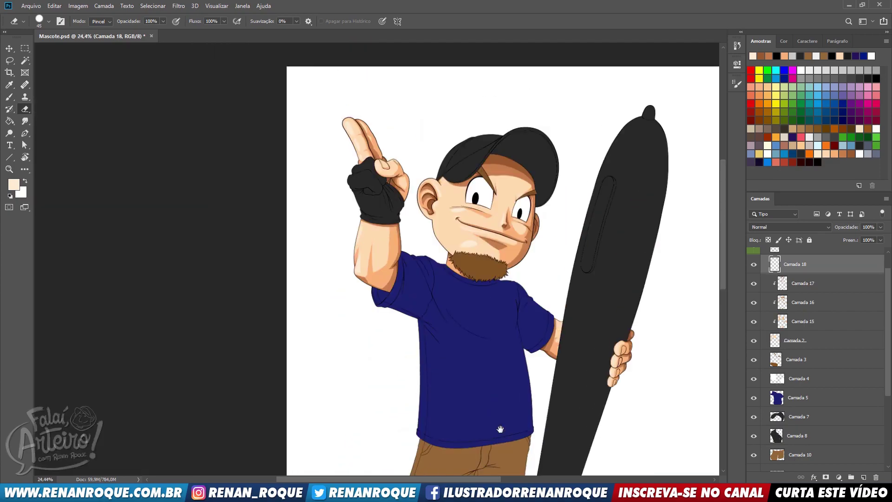
scroll(499, 218, up, 3)
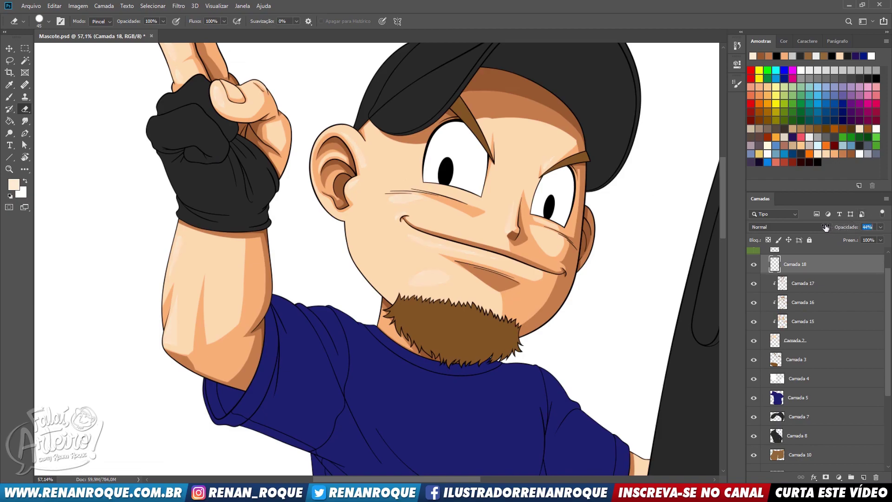
drag(583, 264, 584, 264)
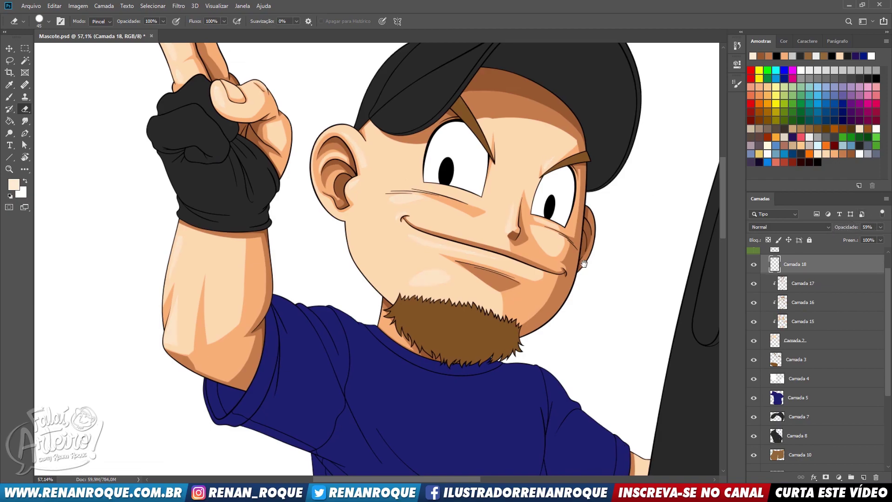
key(ctrl+alt+g)
scroll(484, 193, down, 3)
drag(471, 202, 414, 265)
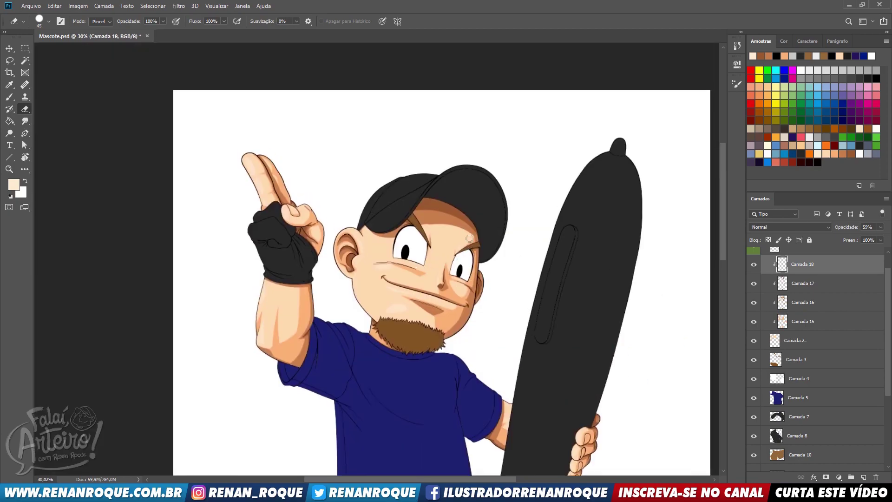
- Erase the wide dark brown shadow band on the forehead under the cap's brim on Camada 17 with a larger eraser
scroll(428, 260, up, 5)
click(802, 304)
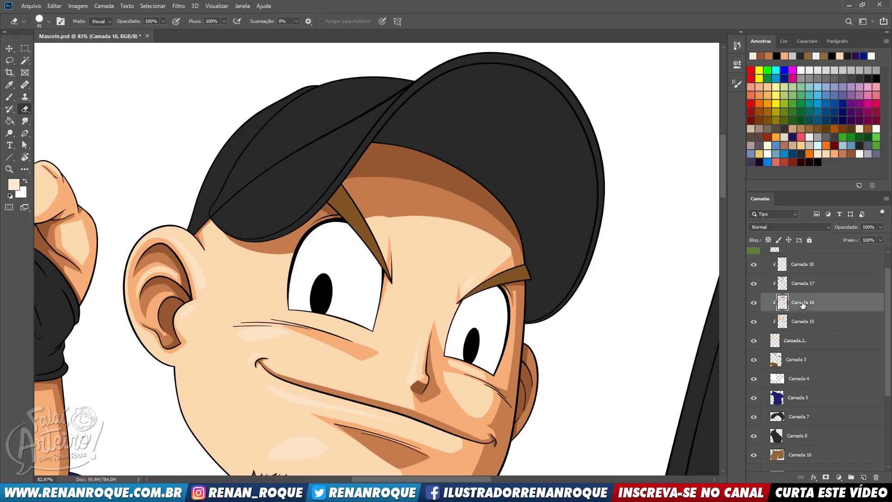
click(805, 288)
key(bracketright)
key(bracketright)
key(bracketright)
key(bracketright)
key(bracketright)
key(bracketright)
mouse_move(375, 185)
mouse_down()
mouse_move(402, 176)
mouse_move(373, 185)
mouse_move(376, 171)
mouse_move(439, 200)
mouse_up()
key(bracketright)
drag(389, 136, 518, 233)
- Sample the dark brown accent colour and paint a thinner shadow along the forehead directly beneath the cap's brim
key(b)
alt+click(527, 405)
mouse_move(450, 155)
mouse_down()
mouse_move(363, 160)
mouse_move(506, 210)
mouse_up()
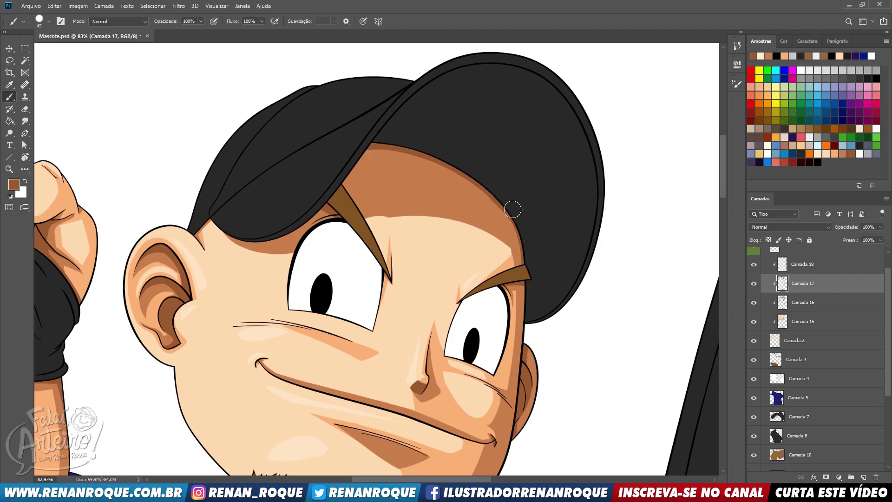
drag(476, 211, 539, 239)
drag(396, 204, 465, 153)
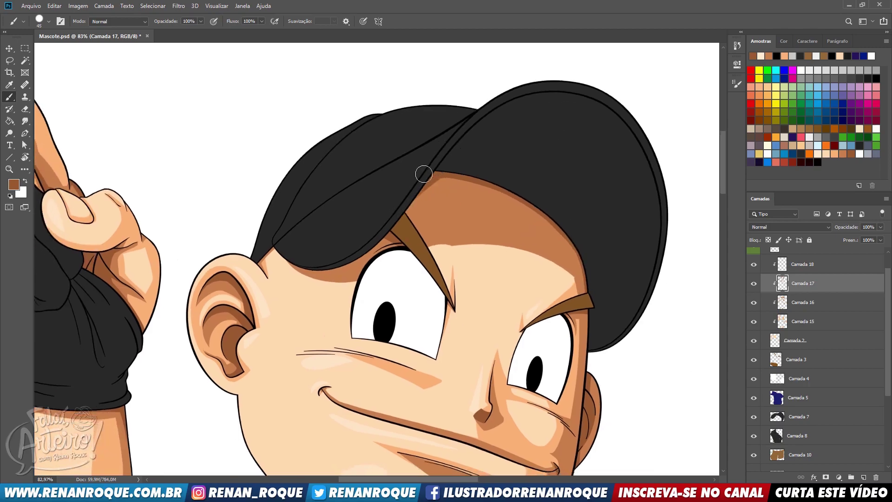
- Sample the light orange shadow colour near the chin and touch up the shading on Camada 15 with the eraser
scroll(790, 260, down, 1)
scroll(501, 327, down, 12)
drag(526, 271, 480, 85)
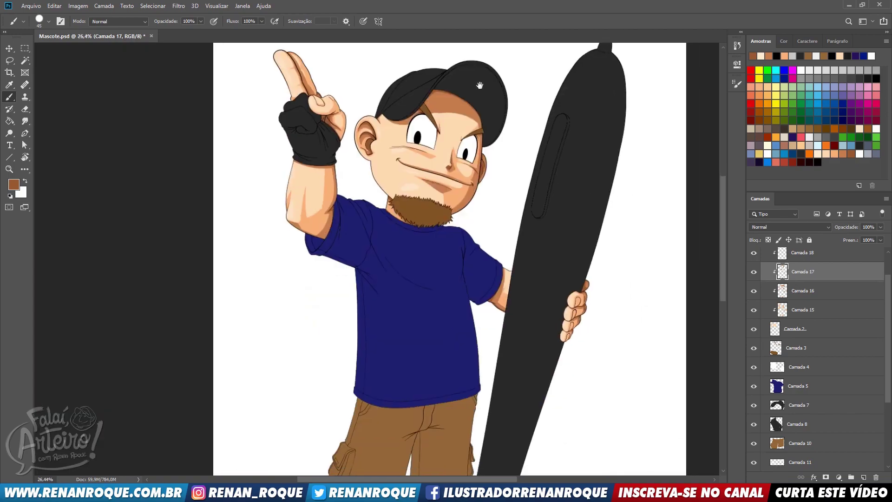
scroll(488, 136, up, 3)
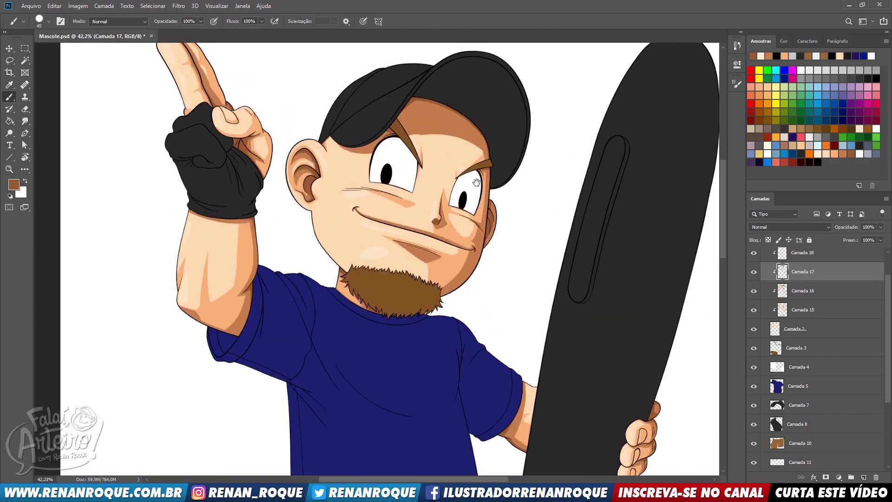
click(801, 291)
click(802, 309)
scroll(432, 274, up, 5)
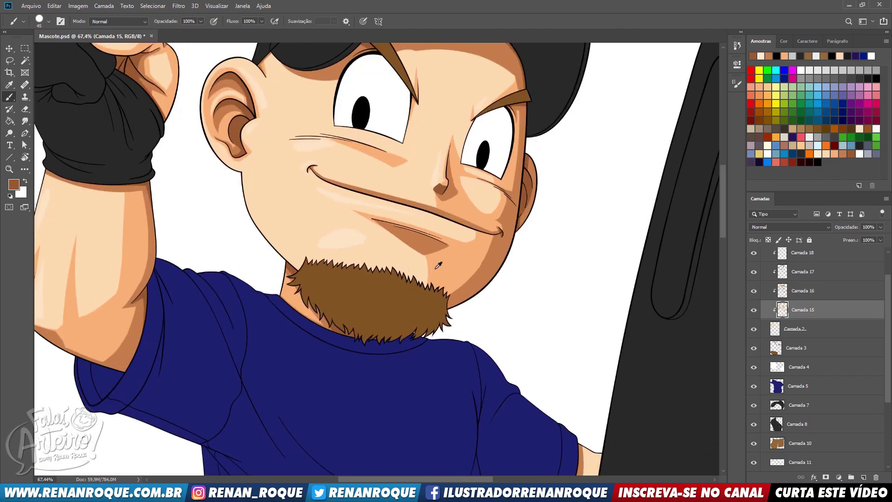
alt+click(437, 265)
scroll(326, 252, up, 5)
key(e)
mouse_move(299, 277)
mouse_down()
mouse_move(336, 234)
mouse_move(355, 194)
mouse_up()
key(bracketleft)
key(bracketleft)
key(bracketleft)
key(bracketleft)
key(bracketleft)
key(bracketleft)
key(bracketleft)
scroll(354, 195, down, 5)
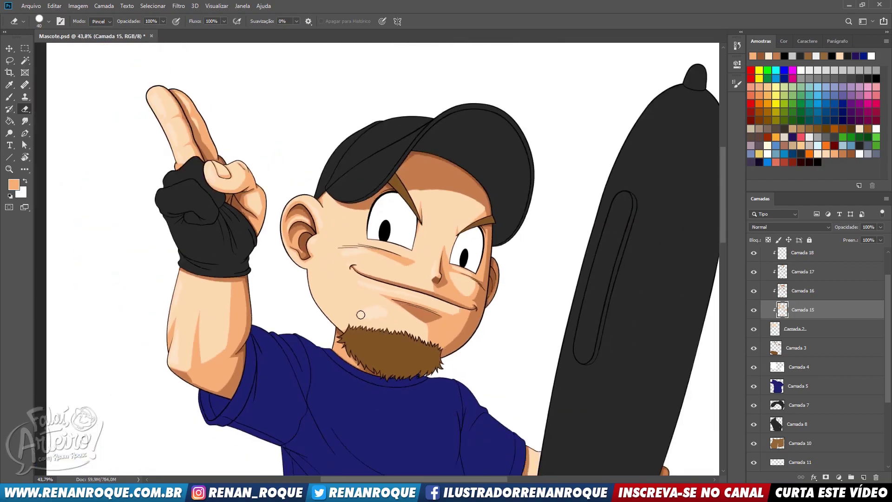
- Group the skin layers from Camada 2 to Camada 18 and name the group PELE
drag(451, 306, 484, 249)
click(798, 329)
scroll(796, 317, up, 2)
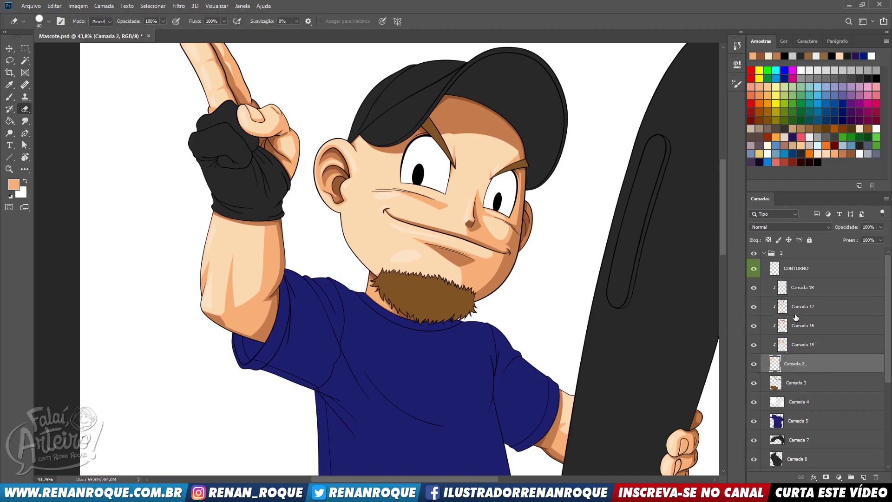
shift+click(799, 290)
key(ctrl+g)
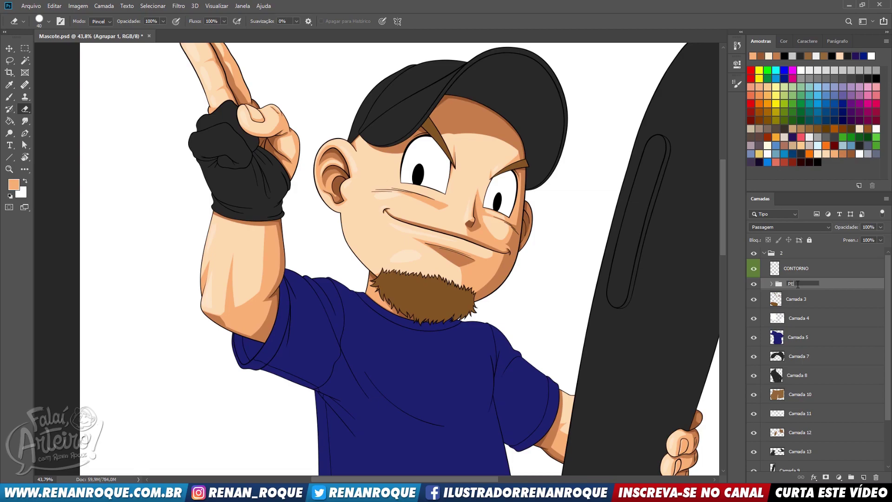
key(Return)
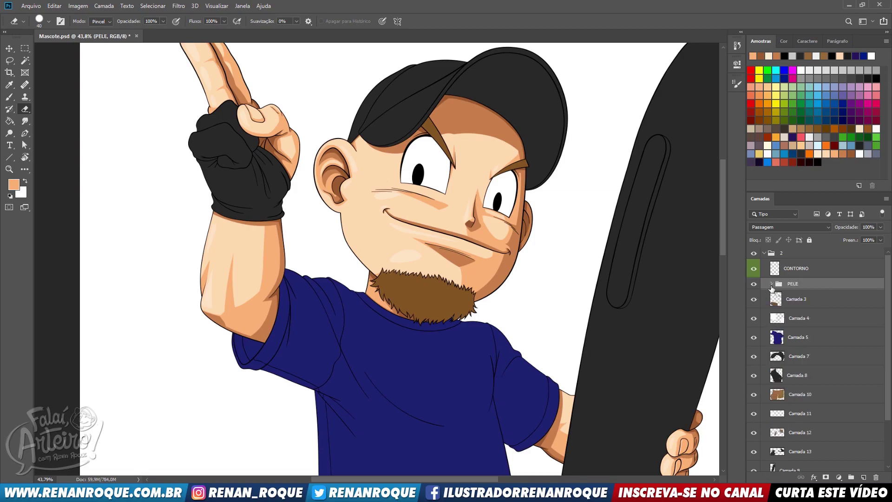
- Give the PELE group a yellow colour label and check its contents
right_click(759, 286)
click(780, 334)
click(771, 285)
click(771, 285)
drag(402, 381, 380, 425)
- Create a new layer clipped to Camada 3 and sample the eyebrow's brown for the brush
click(791, 308)
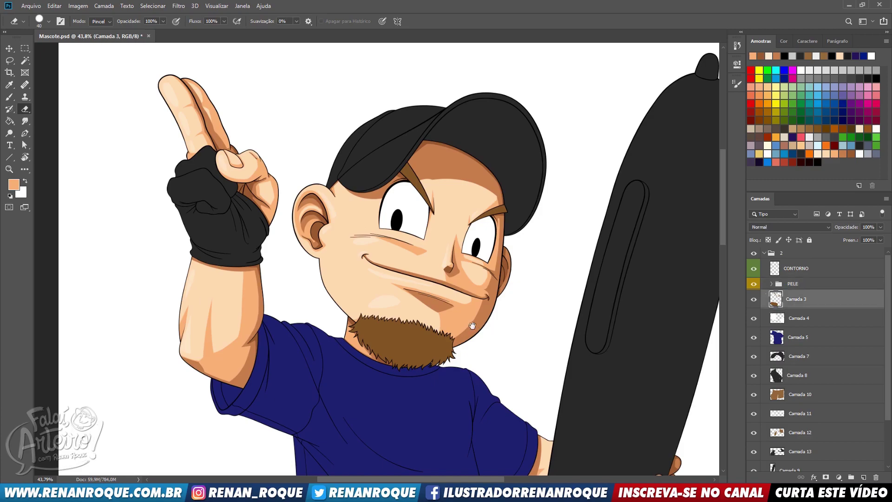
scroll(576, 281, up, 5)
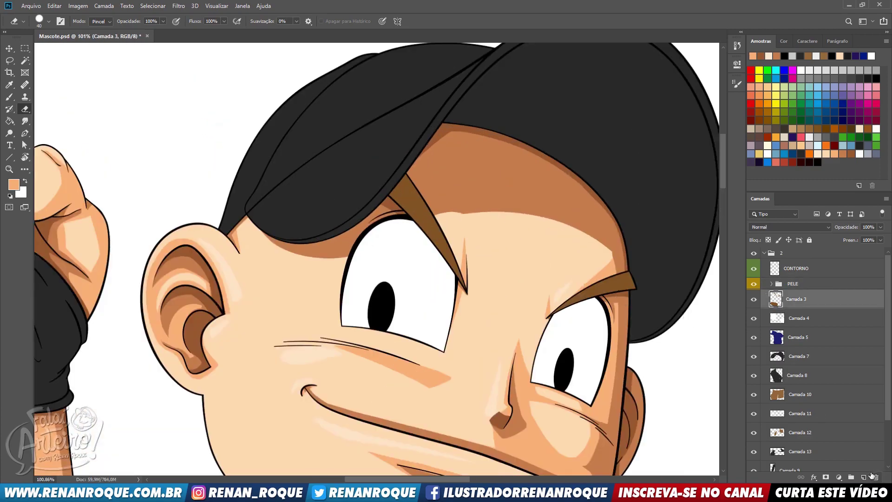
click(864, 477)
key(ctrl+alt+g)
scroll(478, 237, up, 3)
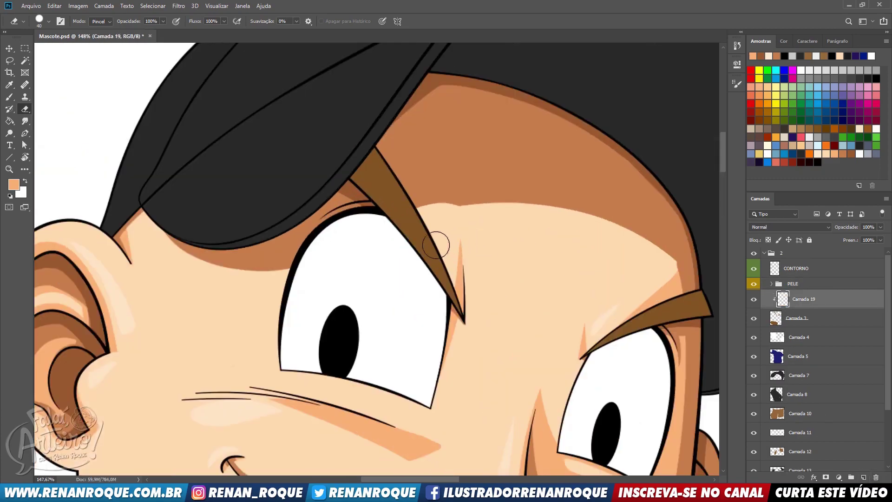
key(b)
alt+click(413, 233)
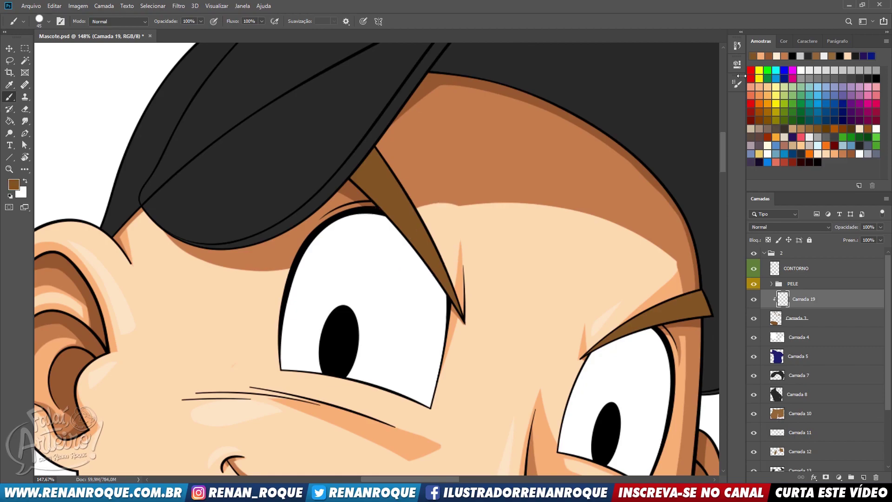
- Touch up the edge of the reddish-brown forehead shadow on Camada 16 inside the PELE group with a smaller brush
click(771, 284)
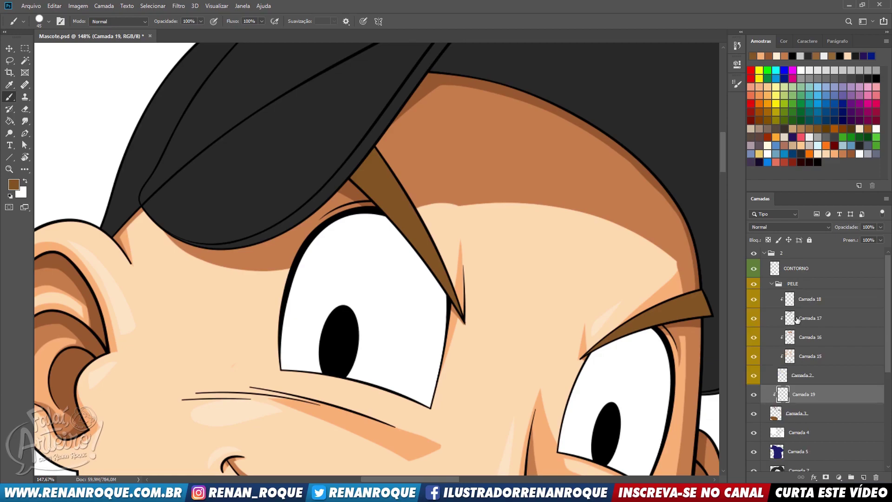
click(801, 337)
alt+click(657, 249)
key(bracketleft)
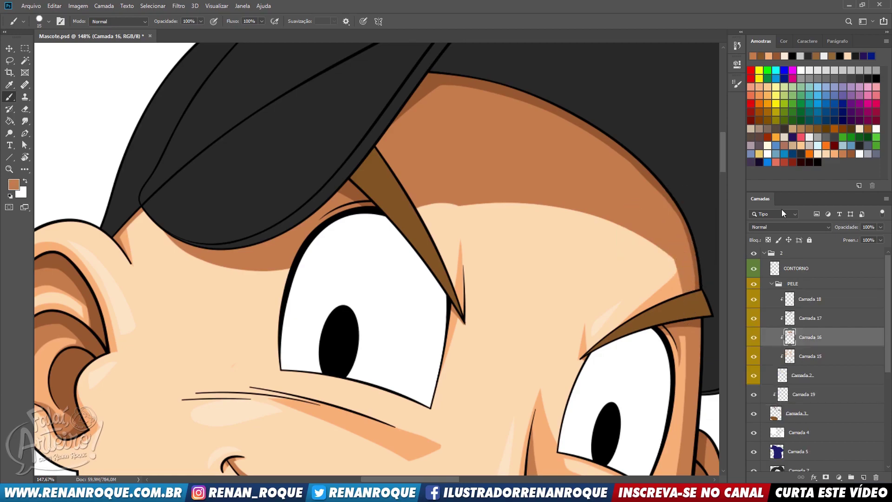
click(771, 284)
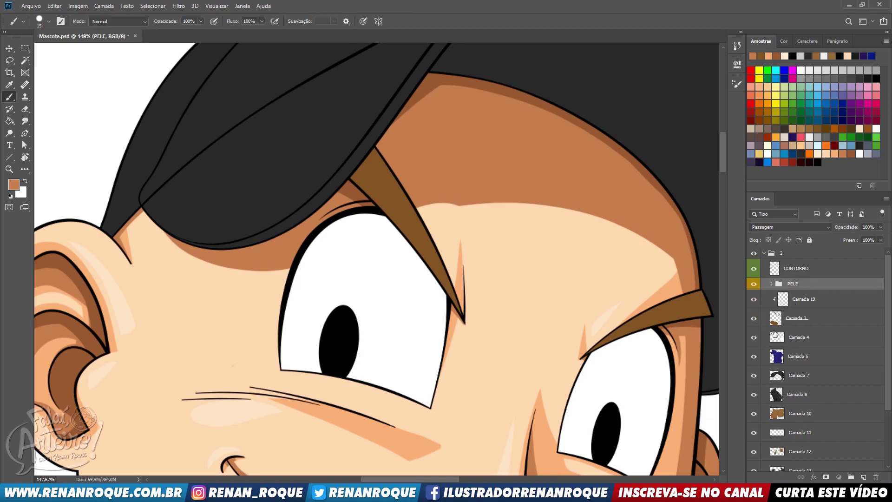
- Prepare Camada 19 for eyebrow shading with the sampled eyebrow brown, a size 50 brush and the Multiplicação blend mode
click(805, 299)
alt+click(420, 240)
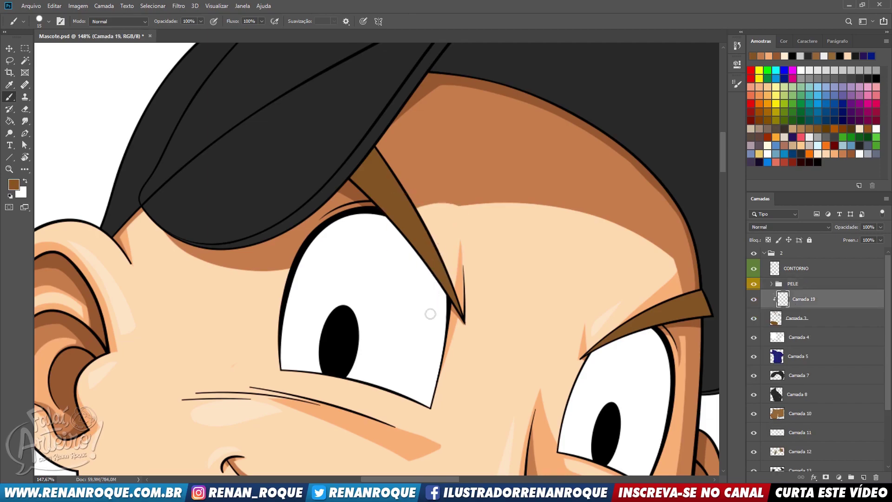
key(bracketright)
key(bracketright)
key(bracketright)
key(bracketright)
key(bracketright)
key(bracketright)
key(bracketright)
click(778, 227)
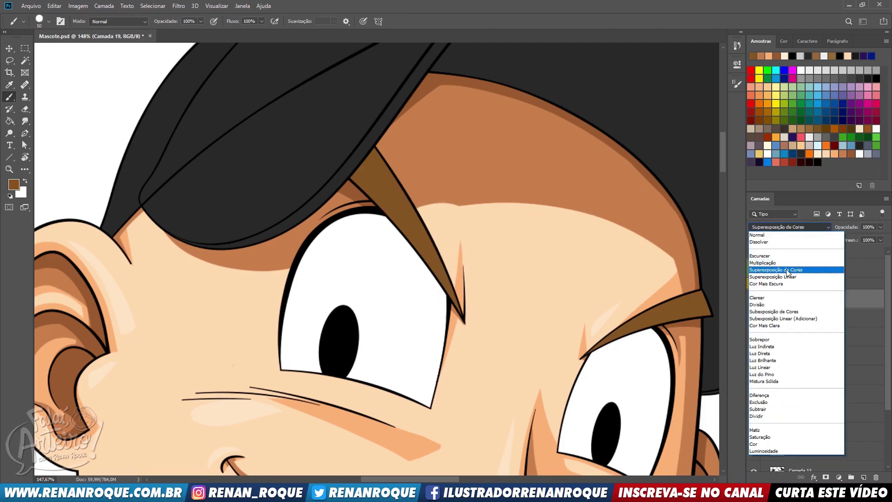
click(787, 264)
- Paint a dark shadow along the lower edge of the eyebrow nearest the ear, undoing and redoing the stroke to refine it
drag(466, 266, 488, 280)
drag(379, 189, 481, 325)
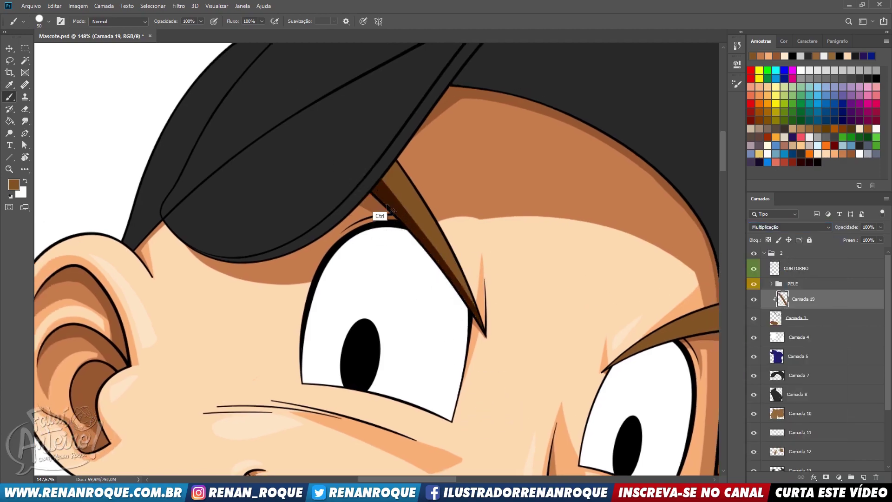
key(ctrl+z)
drag(355, 168, 493, 400)
key(ctrl+z)
drag(361, 176, 490, 402)
key(ctrl+z)
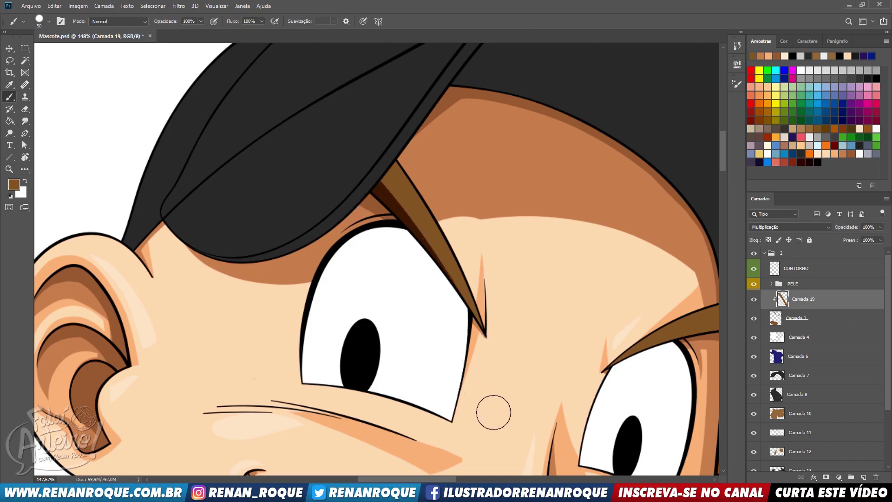
- Shade the lower edge of the other eyebrow and reduce the eyebrow shadow layer's opacity to 58%
drag(539, 237, 496, 233)
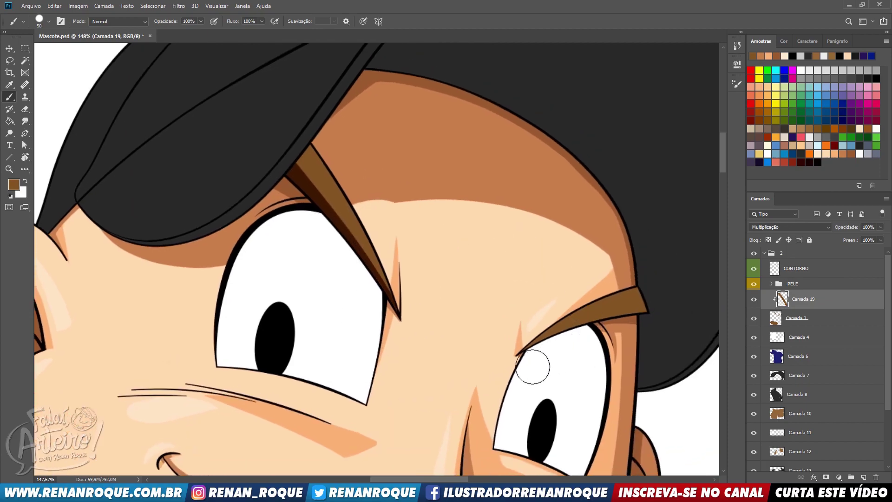
drag(533, 367, 632, 316)
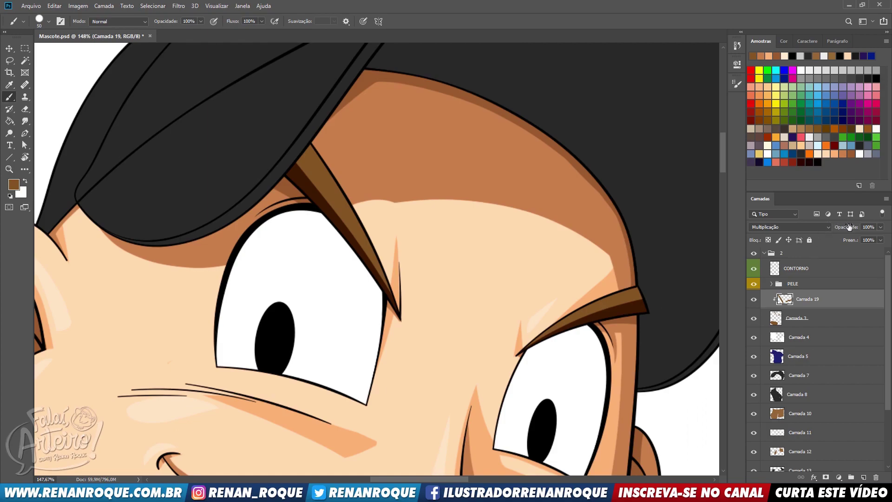
drag(849, 227, 836, 225)
drag(443, 286, 509, 262)
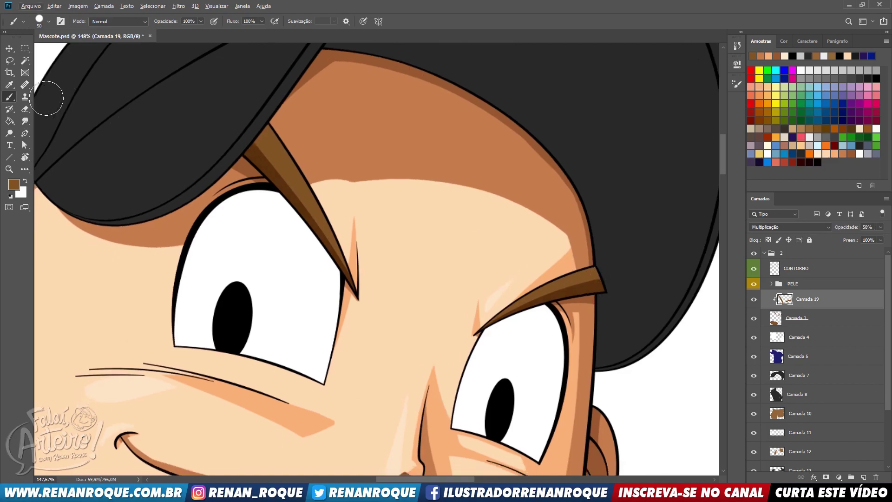
- Sample the dark brown of the eyebrow shadow, load Camada 19's painted area as a selection and hide that layer
click(10, 85)
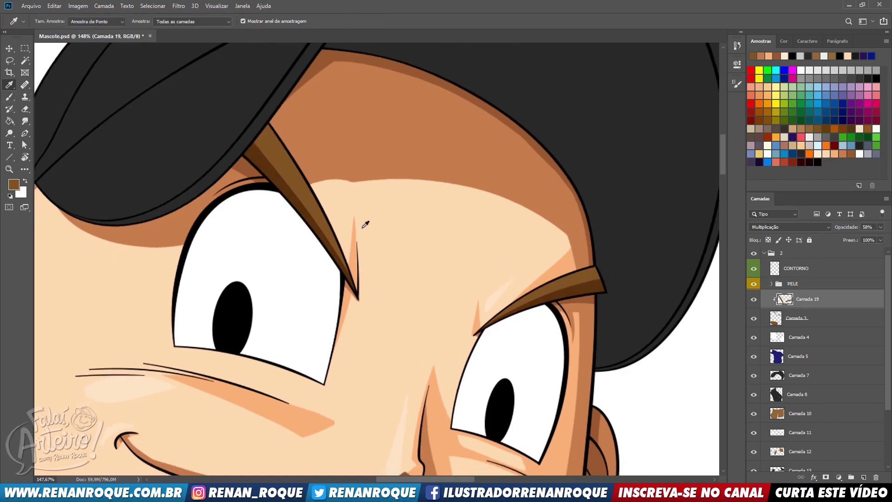
click(585, 286)
ctrl+click(785, 299)
click(754, 299)
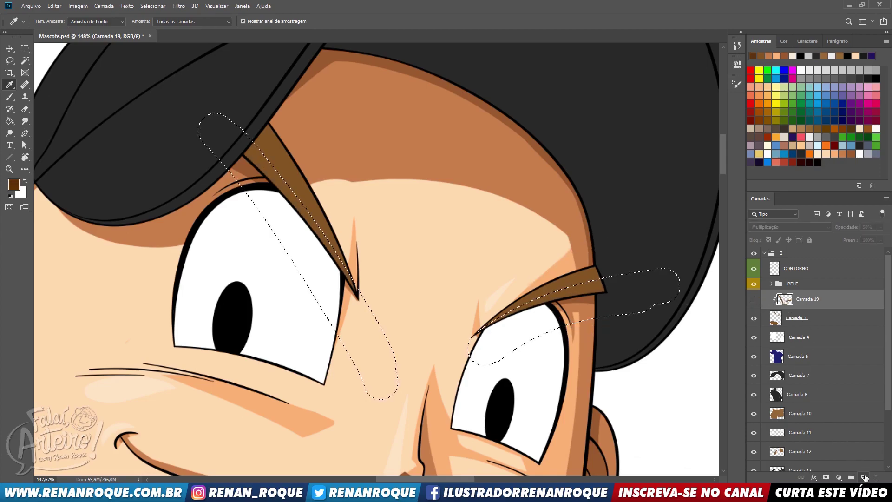
- Fill the selection with the dark brown on a new clipped layer, delete Camada 19 and clear the selection
click(864, 476)
click(9, 121)
click(294, 199)
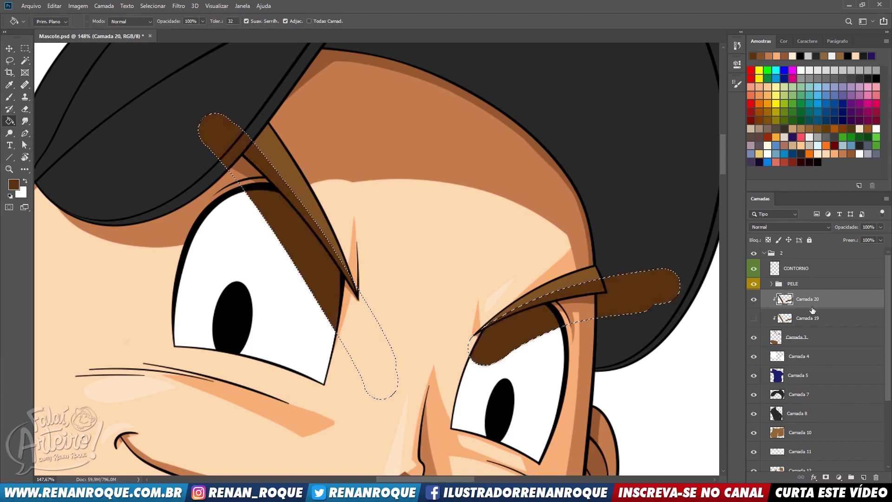
drag(809, 319, 876, 478)
key(ctrl+d)
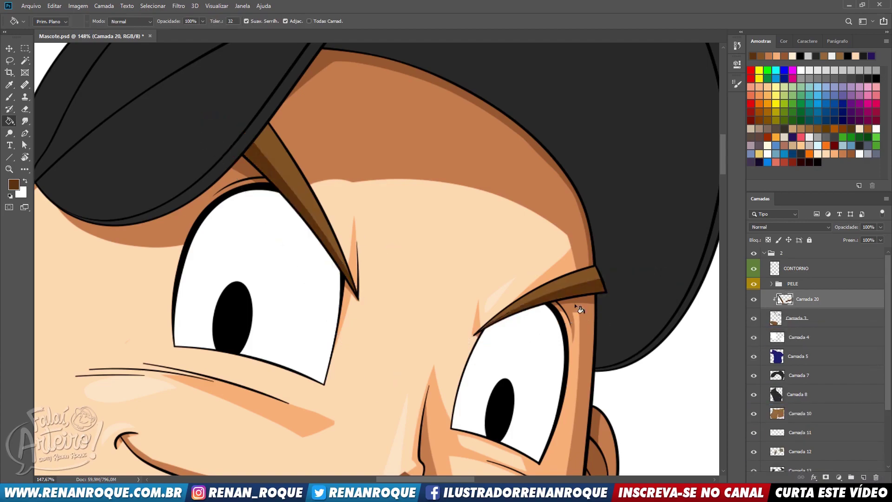
- Paint dark brown shading on the chin end of the beard, tapering its inner edge into pointed strands with the eraser
mouse_move(650, 183)
mouse_down()
mouse_move(649, 195)
mouse_move(630, 183)
mouse_up()
drag(553, 328, 700, 36)
mouse_move(521, 261)
mouse_down()
mouse_move(563, 148)
mouse_move(493, 405)
mouse_move(521, 260)
mouse_move(528, 309)
mouse_move(561, 283)
mouse_move(526, 398)
mouse_move(567, 312)
mouse_up()
key(b)
key(e)
key(b)
key(e)
key(ctrl+z)
key(b)
mouse_move(498, 419)
mouse_down()
mouse_move(529, 419)
mouse_move(484, 415)
mouse_move(596, 305)
mouse_move(534, 383)
mouse_up()
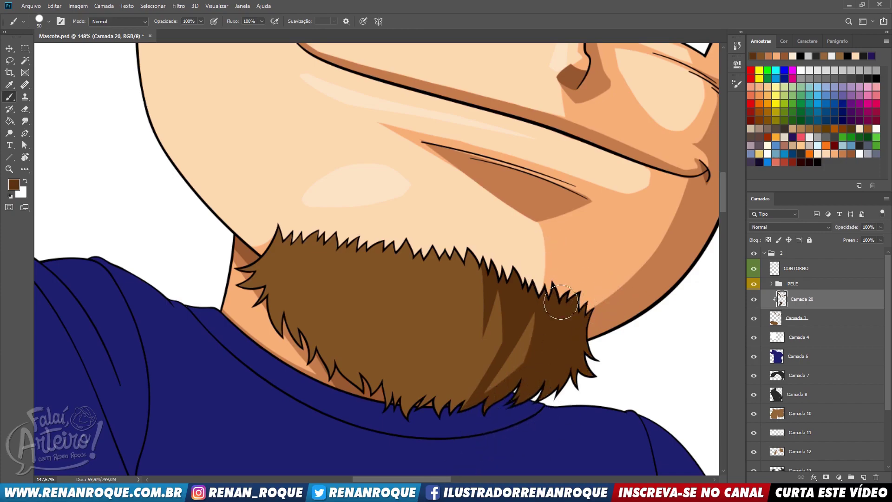
- Lasso and delete strand shapes inside the dark beard shadow so the base brown shows through
click(9, 60)
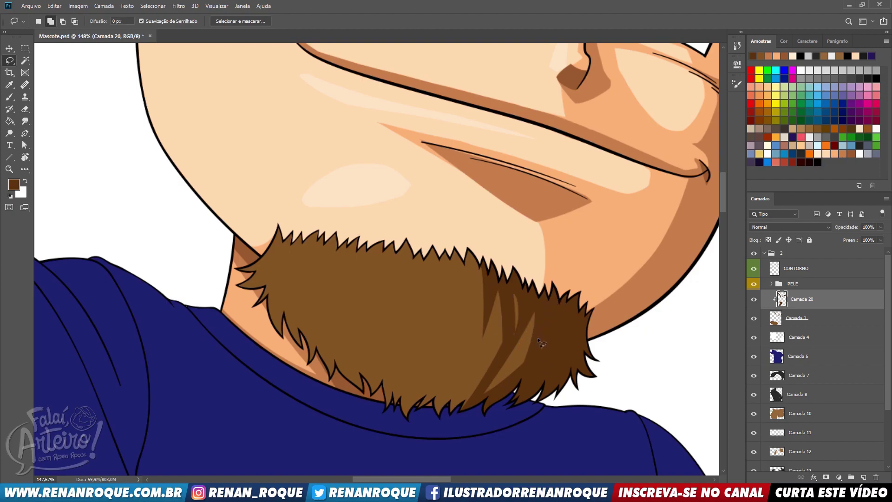
key(Delete)
key(ctrl+d)
key(ctrl+d)
key(b)
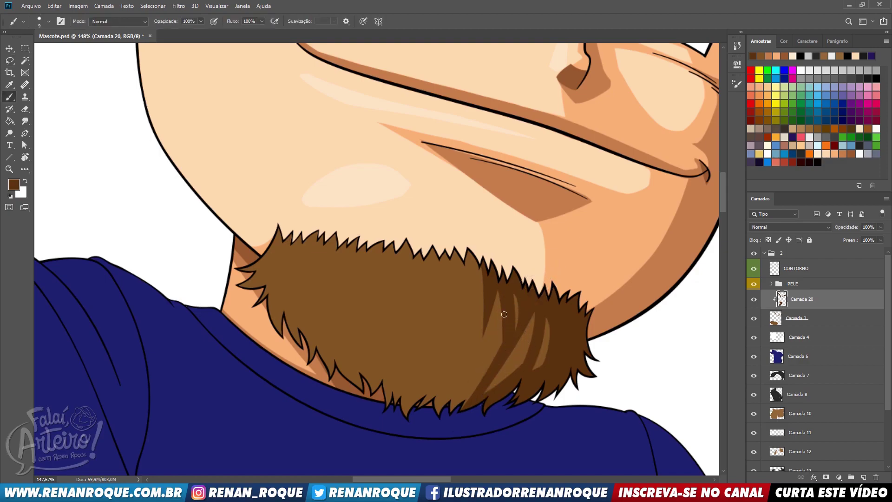
- Lasso spiky tufts at the middle of the beard's lower edge, fill them with dark brown and extend the shading by brush
key(l)
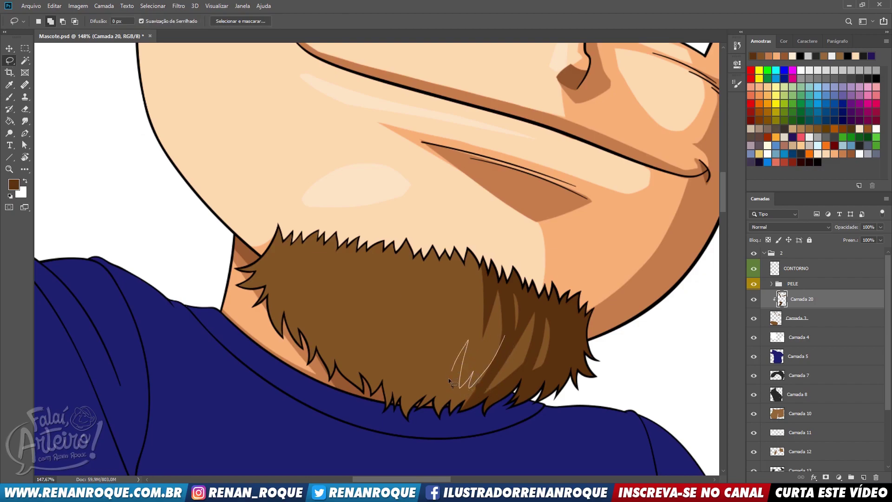
mouse_move(437, 323)
mouse_down()
mouse_move(417, 420)
mouse_move(458, 397)
mouse_up()
key(ctrl+d)
key(b)
key(bracketleft)
mouse_move(486, 366)
mouse_down()
mouse_move(435, 418)
mouse_move(446, 317)
mouse_move(378, 450)
mouse_move(432, 320)
mouse_move(417, 353)
mouse_move(425, 310)
mouse_move(419, 381)
mouse_up()
key(e)
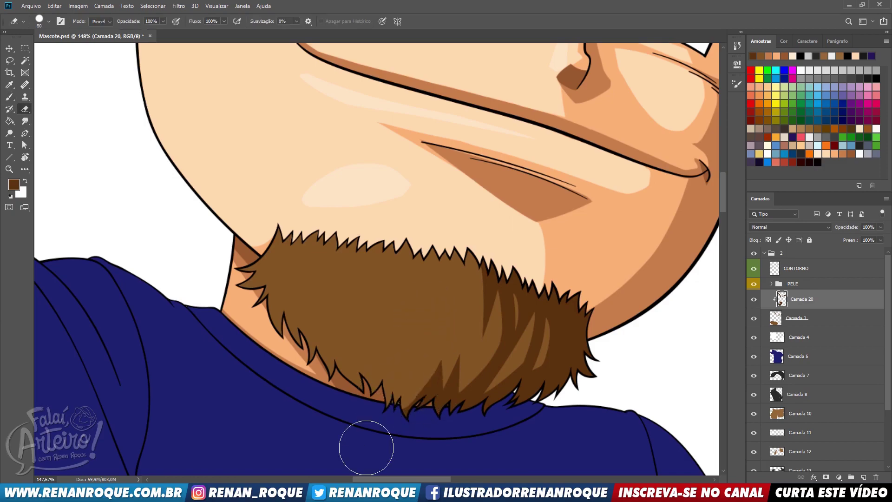
- Paint broad dark strokes along the beard's lower edge toward the neck, undoing the strokes that do not fit
key(b)
mouse_move(399, 416)
mouse_down()
mouse_move(393, 365)
mouse_move(415, 329)
mouse_move(394, 376)
mouse_move(425, 301)
mouse_move(387, 408)
mouse_up()
key(ctrl+z)
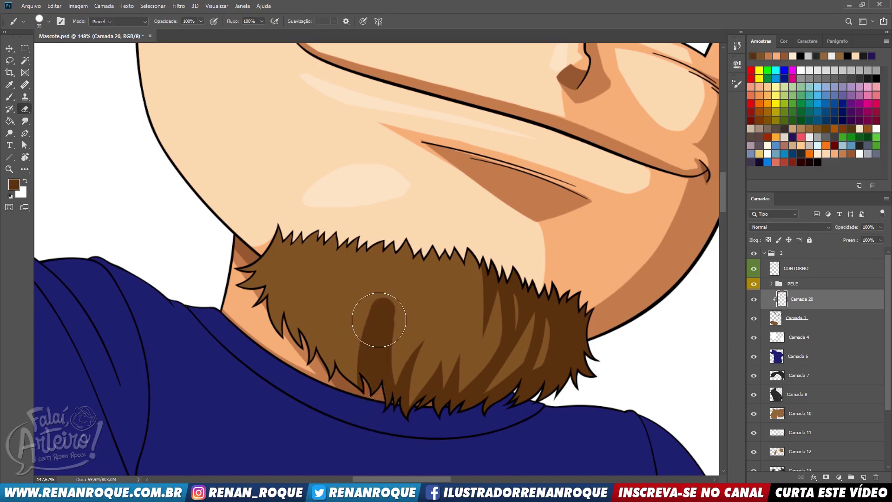
key(ctrl+z)
mouse_move(346, 299)
mouse_down()
mouse_move(368, 395)
mouse_move(342, 297)
mouse_move(308, 368)
mouse_up()
key(ctrl+z)
key(e)
- Extend the dark shading along the neck side of the beard and erase it into pointed tufts
key(b)
mouse_move(294, 281)
mouse_down()
mouse_move(329, 261)
mouse_move(321, 316)
mouse_up()
key(e)
mouse_move(344, 358)
mouse_down()
mouse_move(396, 388)
mouse_move(369, 286)
mouse_move(402, 342)
mouse_up()
key(b)
key(e)
key(b)
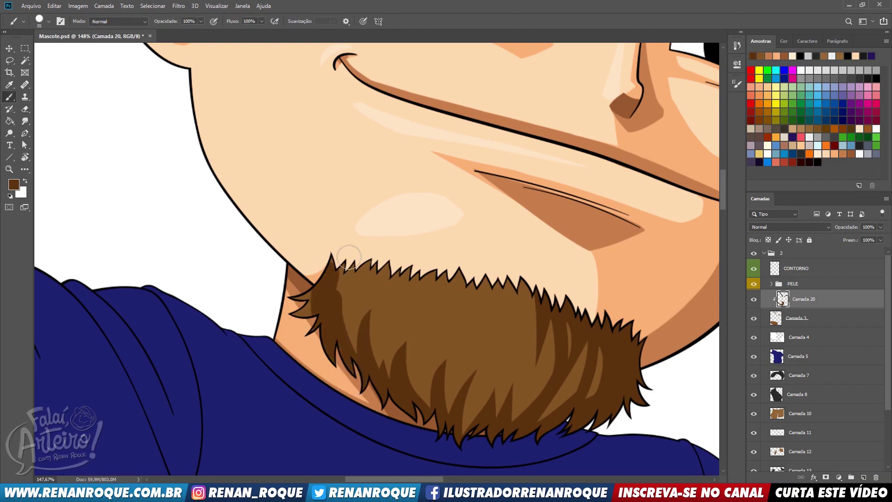
- Shade the beard's upper corner beside the neck and carve the shadow into narrow strands with the eraser
mouse_move(326, 338)
mouse_down()
mouse_move(367, 366)
mouse_move(374, 294)
mouse_up()
drag(371, 378, 371, 287)
key(e)
drag(338, 317, 362, 279)
key(b)
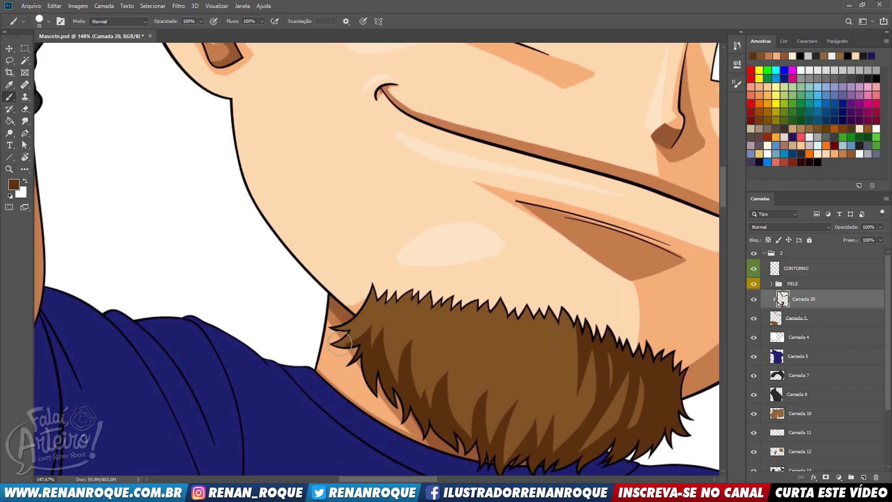
drag(326, 343, 361, 285)
- Refine the strands in the shadow at the beard's chin end with a lasso selection and dark brown brush strokes
mouse_move(502, 279)
mouse_down()
mouse_move(459, 145)
mouse_move(455, 159)
mouse_up()
click(10, 61)
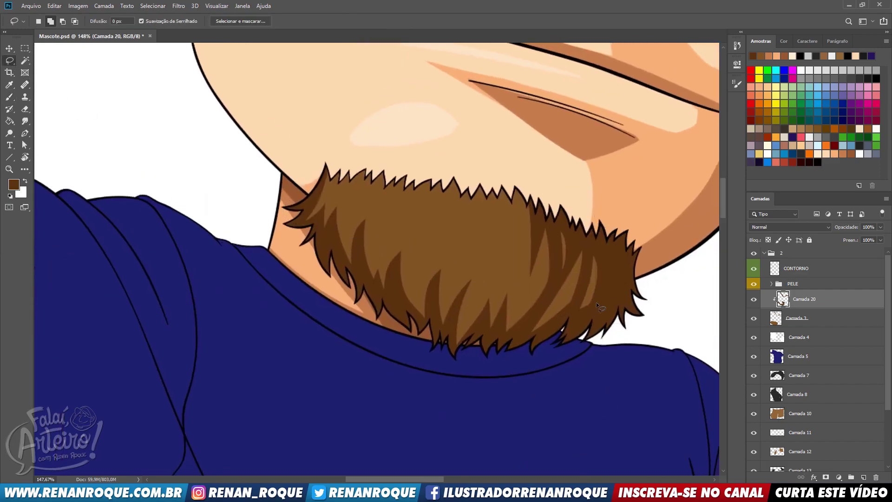
drag(583, 286, 547, 343)
key(b)
mouse_move(597, 286)
mouse_down()
mouse_move(578, 318)
mouse_move(598, 259)
mouse_move(608, 259)
mouse_move(568, 328)
mouse_up()
mouse_move(610, 276)
mouse_down()
mouse_move(614, 292)
mouse_move(578, 329)
mouse_move(617, 251)
mouse_up()
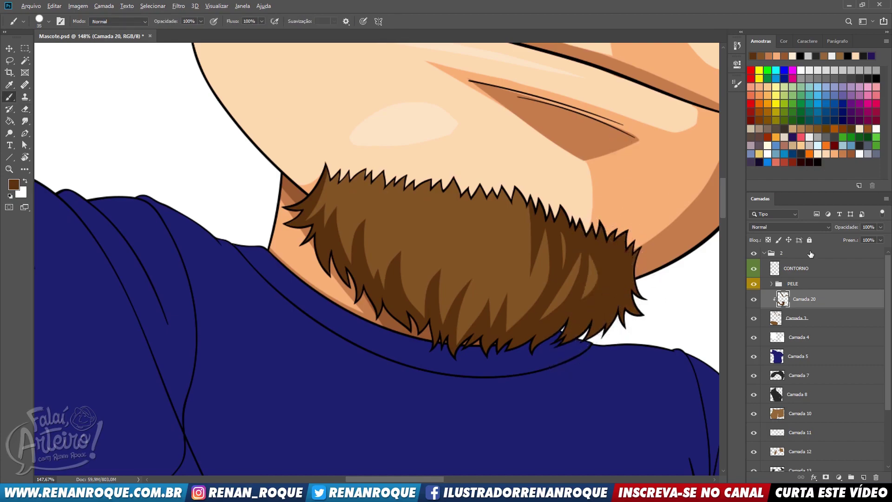
- Add a new clipped layer above the beard shadow and choose a darker brown for the deepest shading
scroll(811, 255, down, 2)
scroll(507, 187, down, 10)
drag(500, 311, 490, 316)
scroll(488, 173, up, 5)
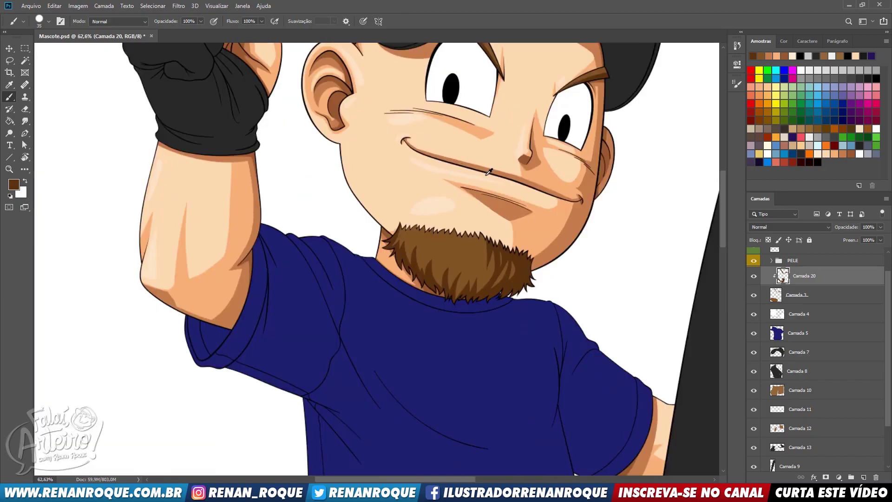
drag(571, 217, 545, 294)
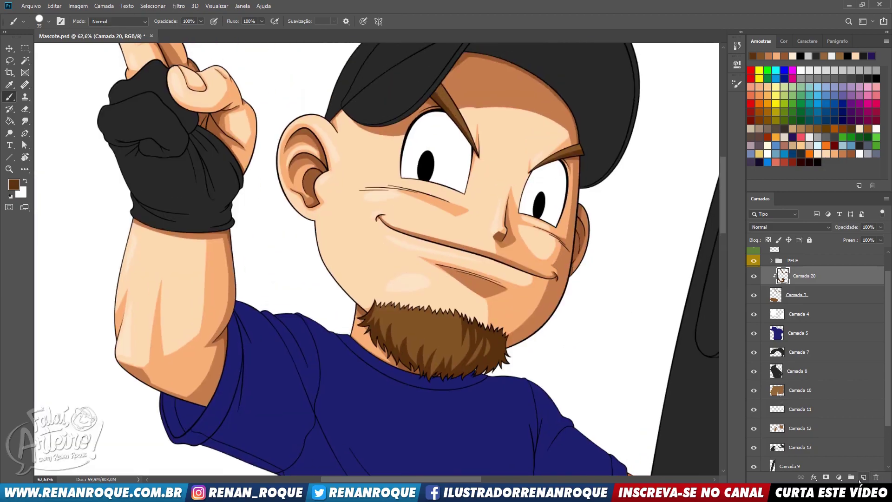
click(864, 477)
scroll(470, 395, up, 5)
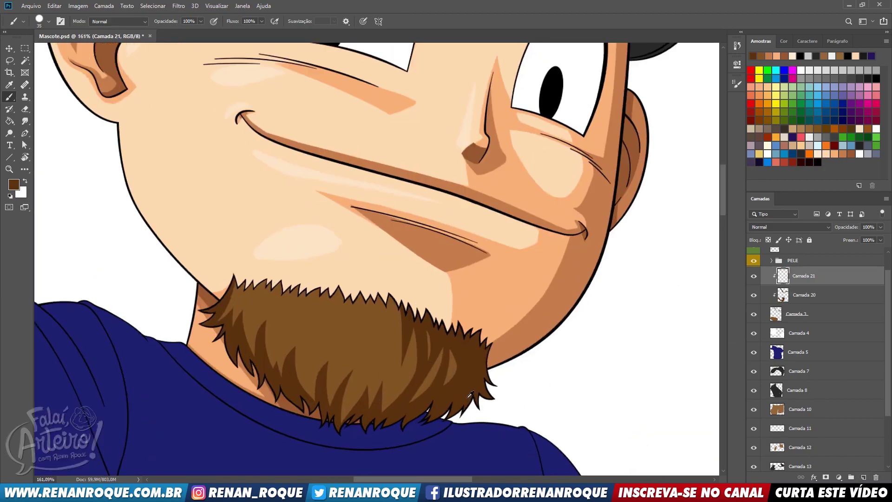
scroll(471, 395, up, 2)
click(784, 41)
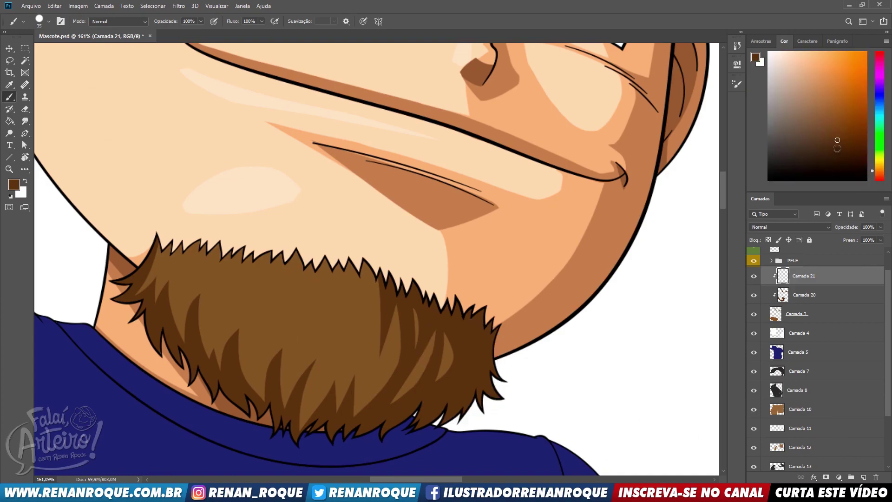
scroll(560, 285, down, 1)
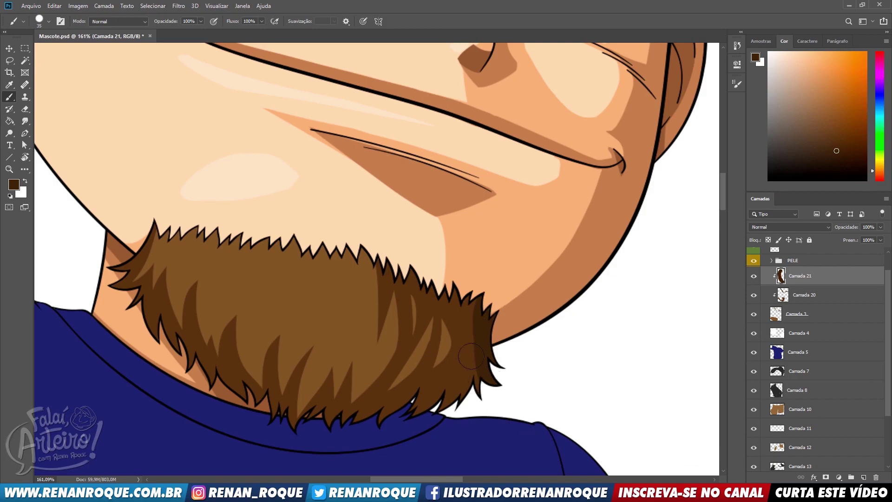
- Paint the darkest brown along the chin end of the beard and erase its inner edge into pointed tufts
drag(448, 323, 466, 411)
key(e)
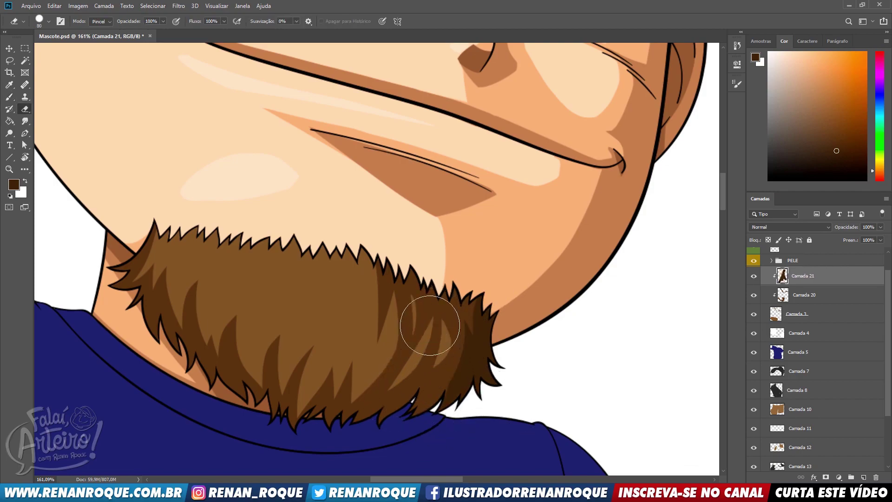
key(b)
mouse_move(437, 364)
mouse_down()
mouse_move(401, 437)
mouse_move(432, 366)
mouse_move(374, 449)
mouse_up()
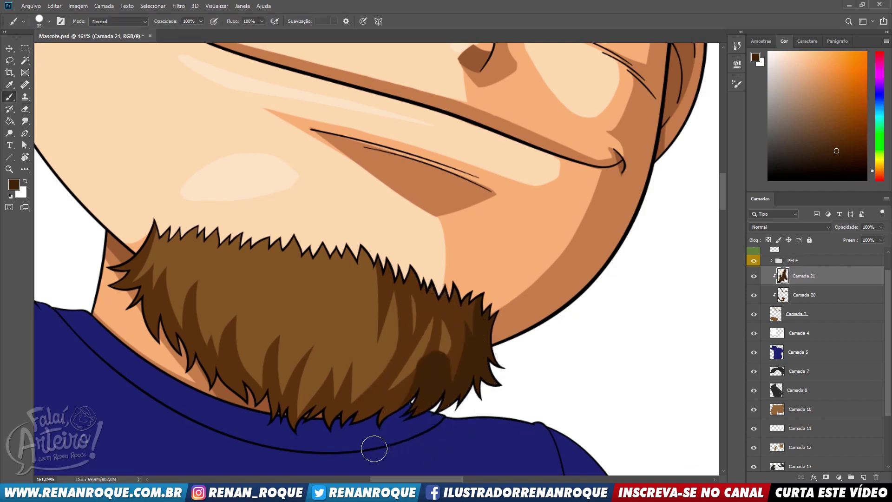
key(e)
drag(399, 382, 424, 324)
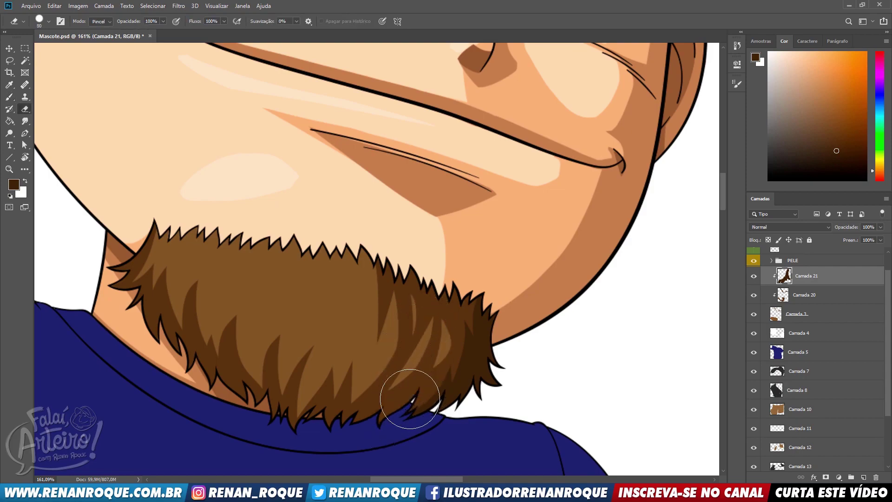
key(b)
drag(407, 389, 405, 374)
key(e)
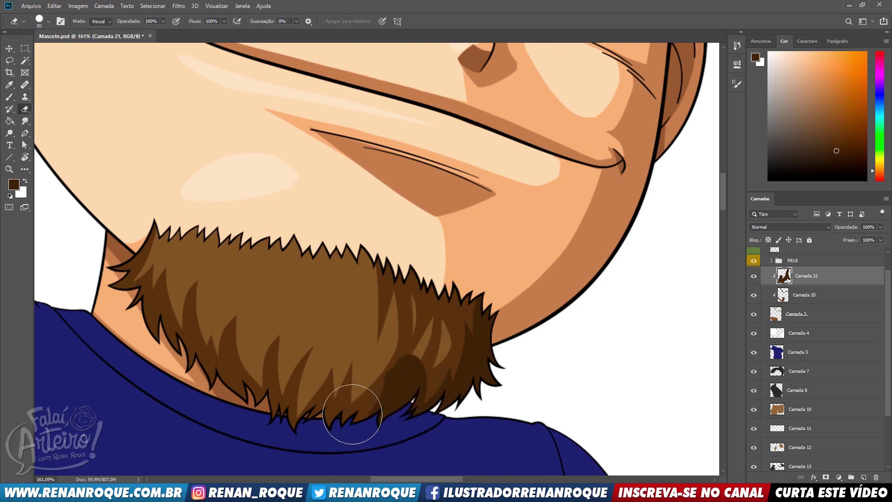
- Paint the darkest brown over the outer ends of both eyebrows, beside the cap
drag(539, 343, 583, 269)
drag(595, 220, 538, 339)
drag(658, 184, 497, 493)
drag(527, 285, 519, 359)
key(b)
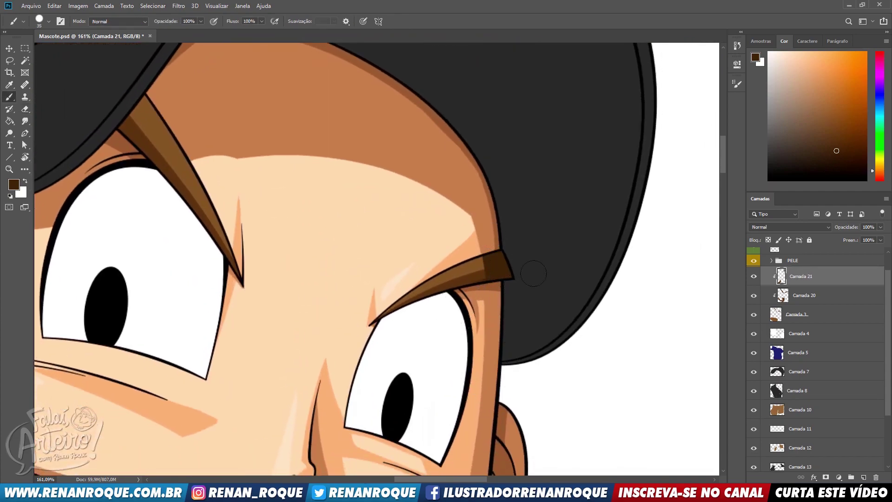
mouse_move(192, 143)
mouse_down()
mouse_move(159, 154)
mouse_move(201, 145)
mouse_up()
mouse_move(146, 161)
mouse_down()
mouse_move(121, 112)
mouse_move(153, 105)
mouse_up()
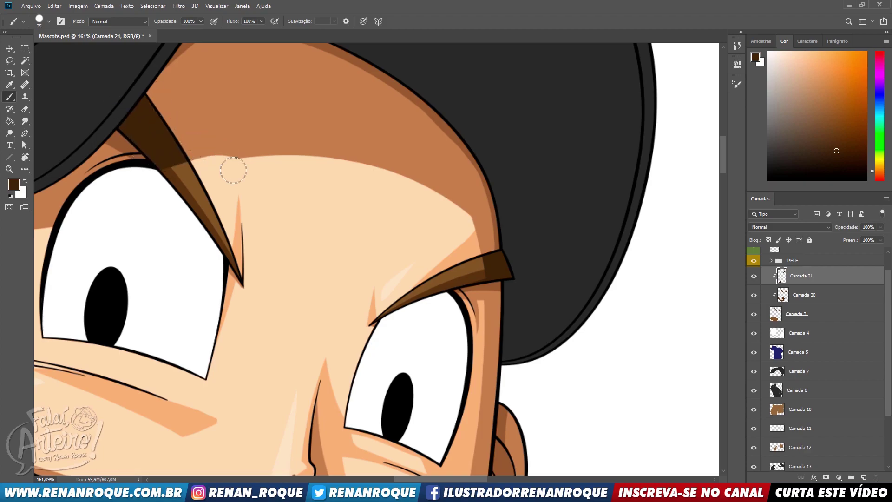
- Add another layer clipped above the dark shading and choose a lighter brown than the sampled beard colour for highlights
key(z)
alt+click(334, 200)
mouse_move(409, 219)
mouse_down()
mouse_move(594, 35)
mouse_move(531, 139)
mouse_move(556, 71)
mouse_up()
key(b)
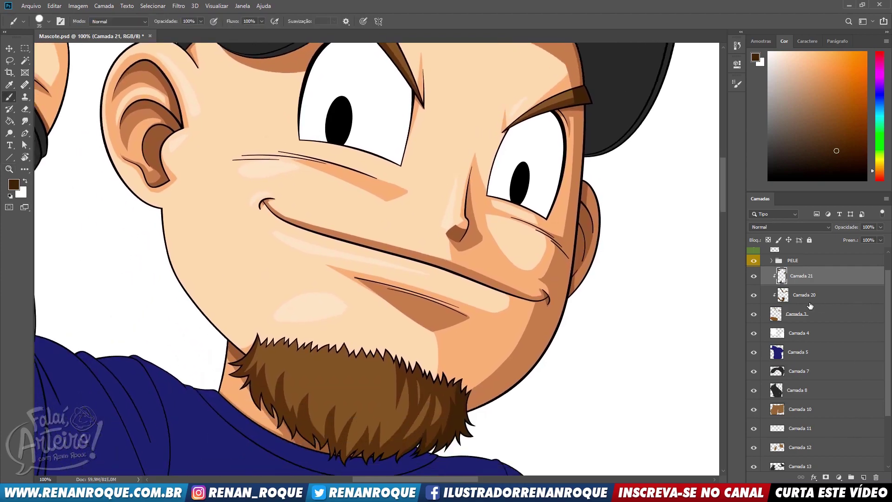
click(864, 477)
scroll(554, 209, down, 3)
scroll(554, 209, left, 2)
alt+click(398, 344)
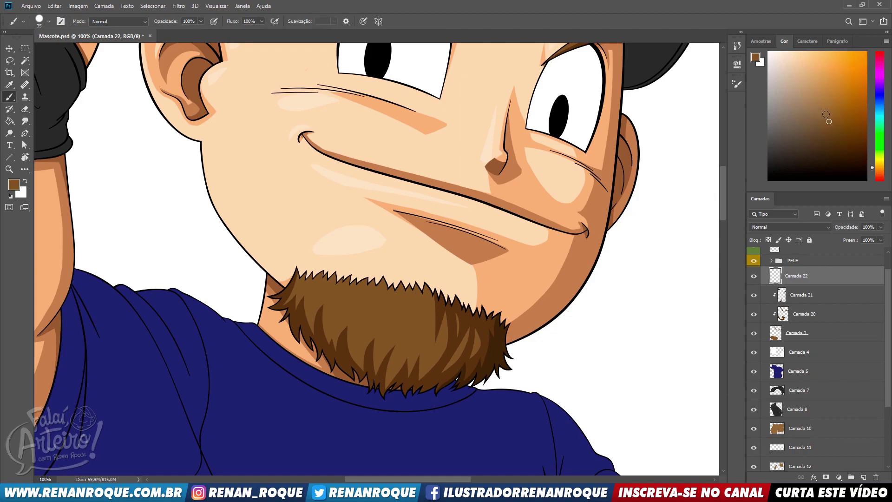
drag(498, 233, 524, 211)
scroll(325, 252, up, 5)
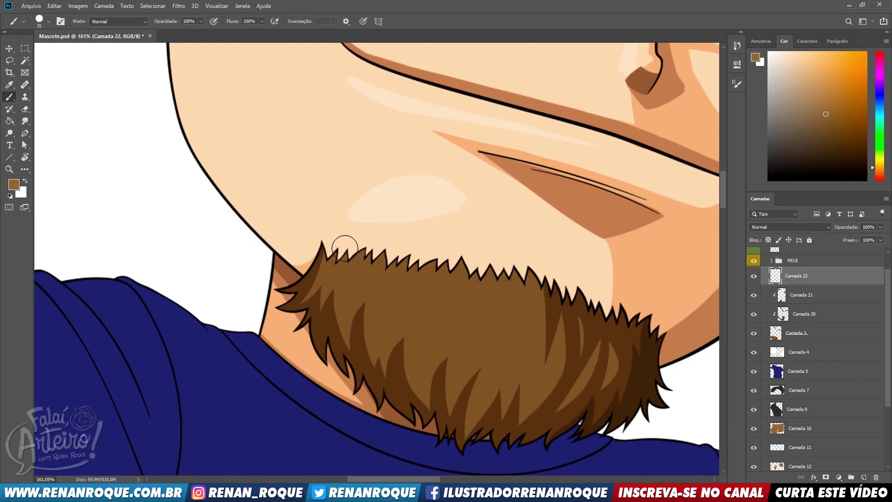
key(ctrl+alt+g)
- Paint the first light brown highlight near the beard's neck end and trim it with a smaller eraser
mouse_move(346, 276)
mouse_down()
mouse_move(335, 304)
mouse_move(340, 318)
mouse_move(372, 289)
mouse_move(359, 275)
mouse_move(364, 322)
mouse_up()
key(e)
key(b)
key(e)
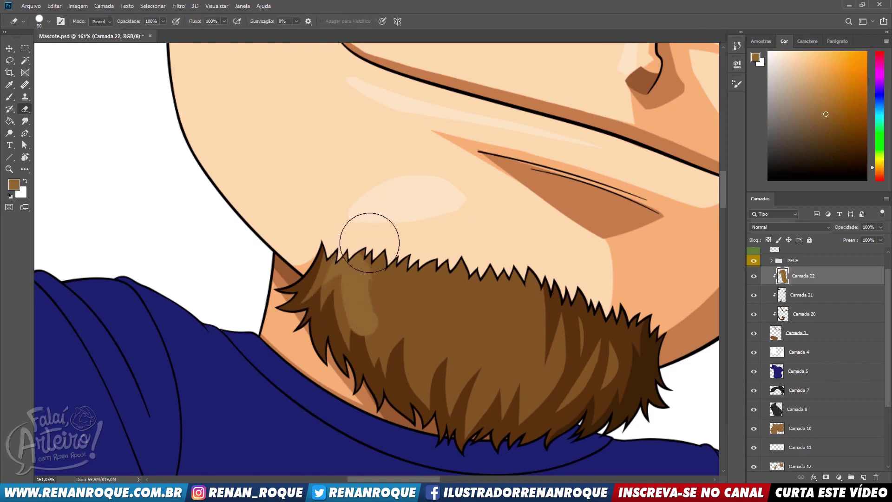
key(bracketleft)
key(bracketleft)
key(b)
drag(357, 247, 355, 265)
key(e)
key(b)
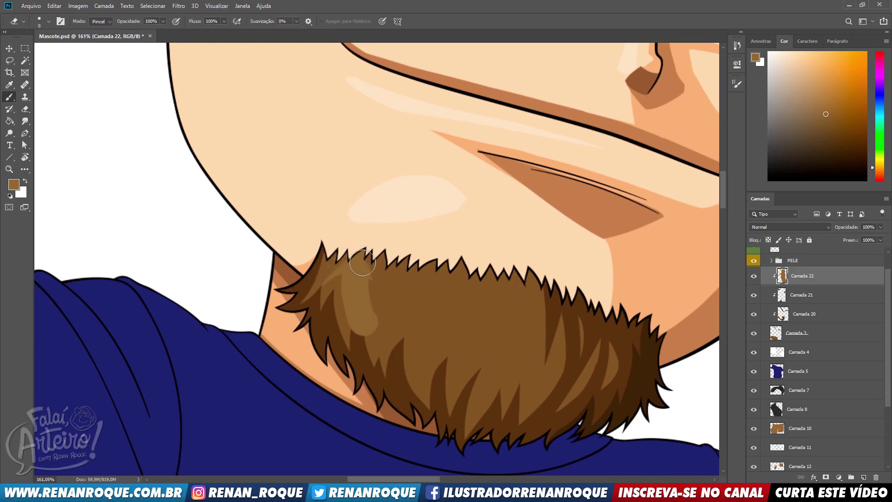
key(e)
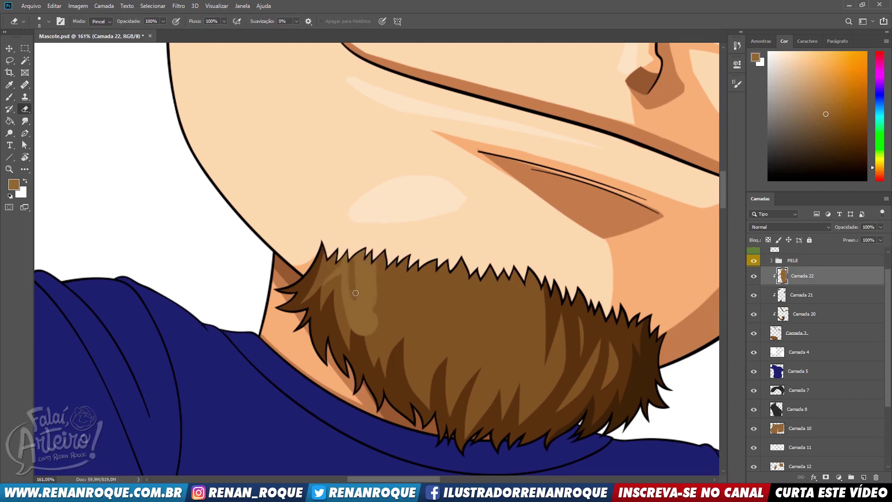
drag(363, 244, 364, 242)
- Extend the first highlight into neighbouring light strands at the neck end, erasing between them to form tapered points
key(b)
drag(363, 308, 382, 276)
key(e)
mouse_move(348, 345)
mouse_down()
mouse_move(375, 303)
mouse_move(381, 273)
mouse_move(387, 330)
mouse_move(386, 262)
mouse_move(382, 298)
mouse_move(391, 282)
mouse_move(373, 322)
mouse_move(392, 289)
mouse_move(376, 307)
mouse_move(388, 338)
mouse_up()
key(b)
key(e)
key(b)
key(e)
key(b)
drag(392, 284, 392, 349)
key(e)
drag(399, 269, 396, 325)
- Paint light brown zigzag strands left of the beard's middle, sharpening their tips with alternating brush and eraser strokes
key(b)
drag(413, 288, 393, 331)
key(e)
mouse_move(393, 348)
mouse_down()
mouse_move(415, 295)
mouse_move(417, 342)
mouse_move(425, 279)
mouse_move(417, 338)
mouse_up()
key(b)
key(e)
key(b)
mouse_move(432, 290)
mouse_down()
mouse_move(414, 319)
mouse_move(417, 351)
mouse_move(438, 302)
mouse_move(432, 360)
mouse_move(448, 366)
mouse_move(457, 287)
mouse_move(425, 385)
mouse_up()
key(e)
key(b)
key(e)
key(b)
key(e)
key(b)
- Continue the pointed light brown strands across the middle of the beard, carving the gaps with the eraser
drag(459, 303, 459, 331)
key(e)
mouse_move(457, 274)
mouse_down()
mouse_move(470, 327)
mouse_move(462, 330)
mouse_move(478, 298)
mouse_move(463, 348)
mouse_move(478, 309)
mouse_move(471, 382)
mouse_move(483, 288)
mouse_move(483, 355)
mouse_up()
key(b)
key(e)
key(b)
key(e)
key(b)
mouse_move(504, 304)
mouse_down()
mouse_move(472, 386)
mouse_move(509, 318)
mouse_move(469, 395)
mouse_move(505, 301)
mouse_move(505, 344)
mouse_move(507, 292)
mouse_move(501, 352)
mouse_move(513, 325)
mouse_move(497, 362)
mouse_up()
key(e)
key(b)
key(e)
key(b)
key(e)
key(b)
- Add long thin highlight strands beside the dark shading at the chin end and erase their edges into points
mouse_move(519, 321)
mouse_down()
mouse_move(488, 408)
mouse_move(524, 344)
mouse_move(523, 304)
mouse_move(519, 382)
mouse_up()
key(e)
key(b)
key(e)
mouse_move(533, 312)
mouse_down()
mouse_move(538, 356)
mouse_move(505, 408)
mouse_move(548, 318)
mouse_move(526, 418)
mouse_up()
key(b)
key(e)
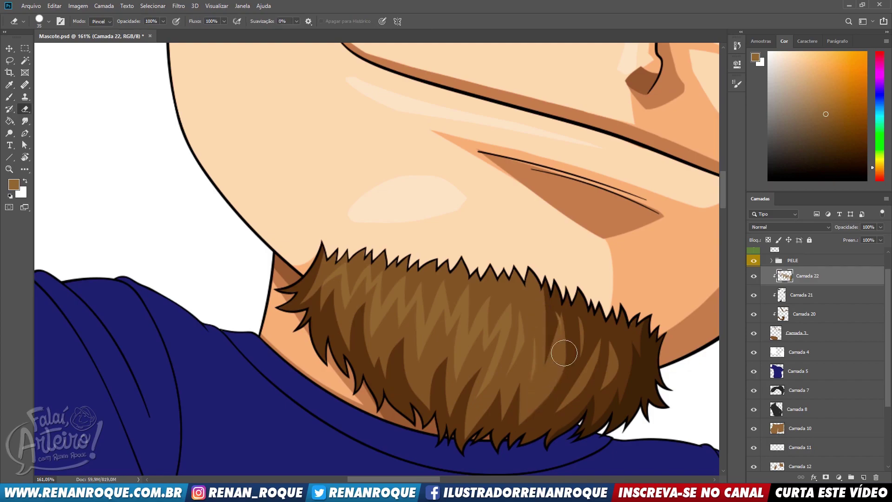
- Paint the last light brown strands inside the chin-end shadow and thin them with the eraser
drag(565, 337, 561, 325)
key(b)
mouse_move(544, 400)
mouse_down()
mouse_move(574, 337)
mouse_move(568, 321)
mouse_up()
key(e)
mouse_move(574, 322)
mouse_down()
mouse_move(557, 400)
mouse_move(542, 402)
mouse_up()
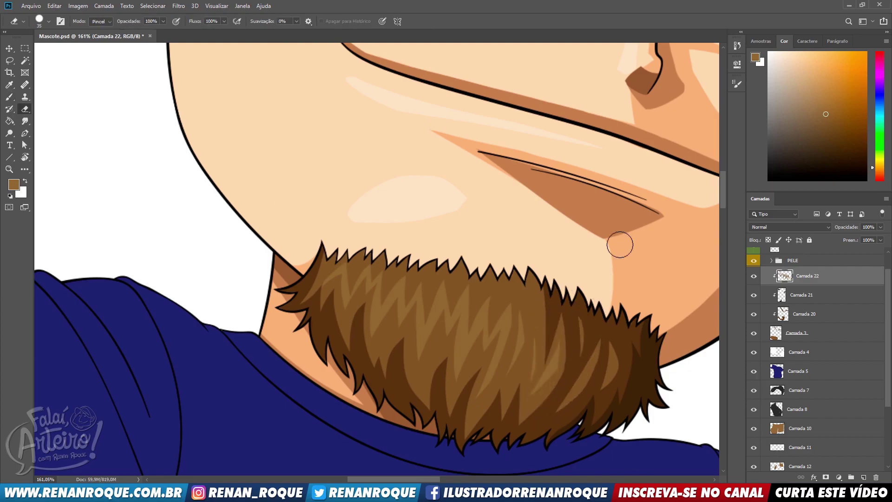
scroll(291, 103, down, 5)
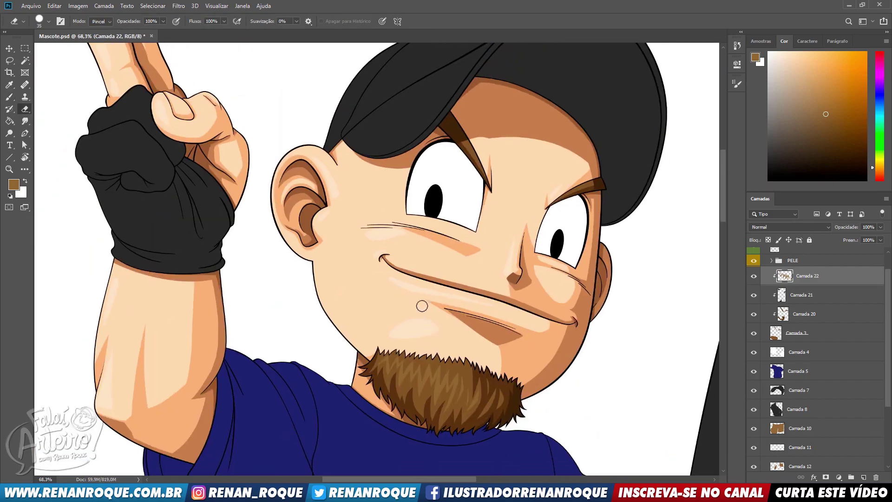
- Paint light brown highlights on both eyebrows and trim their edges with the eraser
scroll(528, 179, up, 3)
key(b)
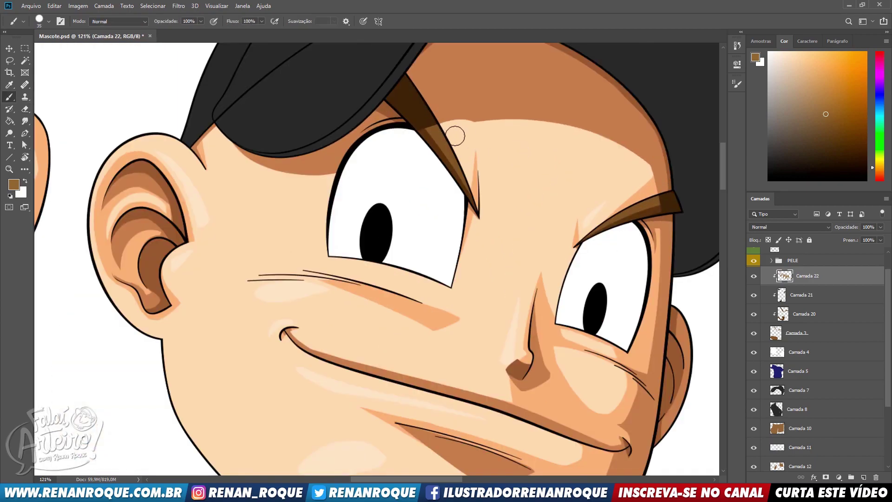
key(e)
mouse_move(618, 217)
mouse_down()
mouse_move(572, 232)
mouse_move(643, 193)
mouse_move(658, 203)
mouse_up()
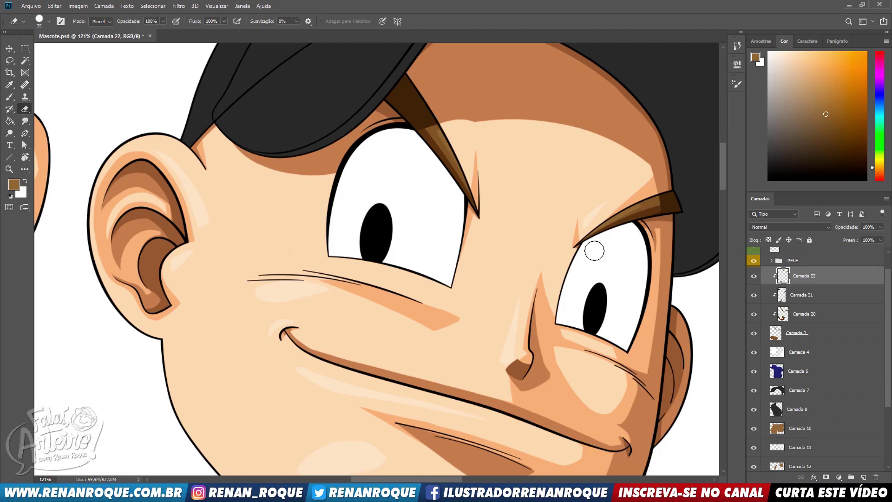
- Group the hair base layer with its clipped shading layers and name the group CABELO
scroll(515, 193, down, 5)
drag(511, 199, 451, 160)
shift+click(832, 333)
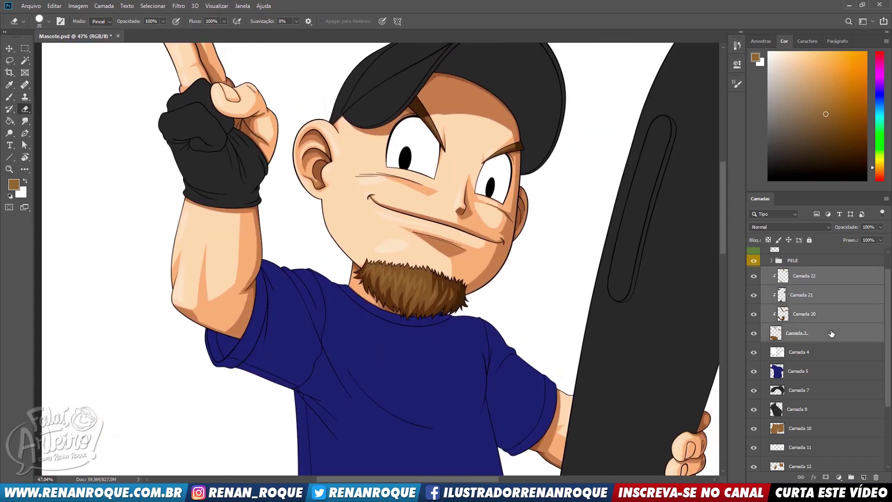
key(ctrl+g)
double_click(804, 274)
text(CABELO)
- Paint light grayish-lavender shadows along the right side of both eyes on a new layer clipped to the eye whites
click(800, 287)
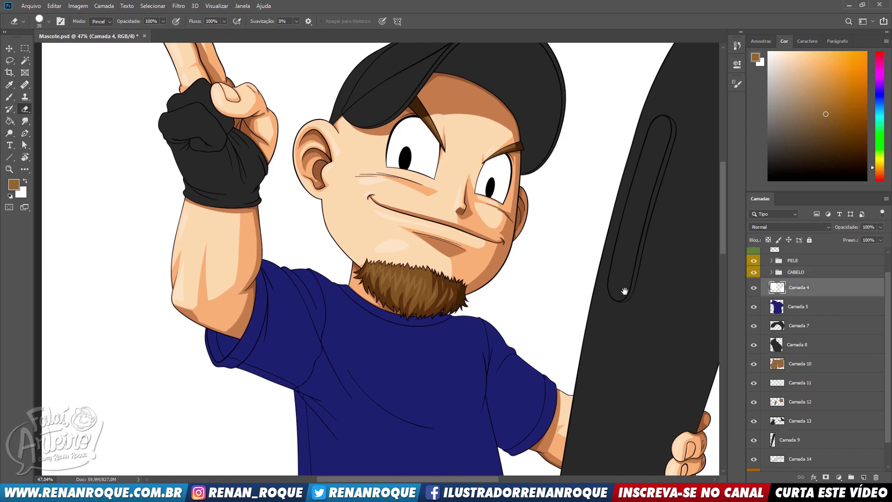
scroll(523, 222, up, 5)
click(761, 41)
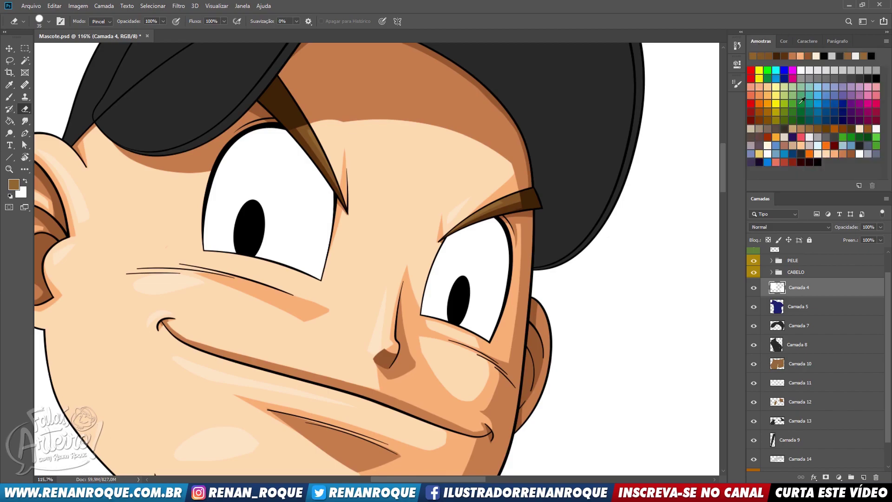
click(866, 153)
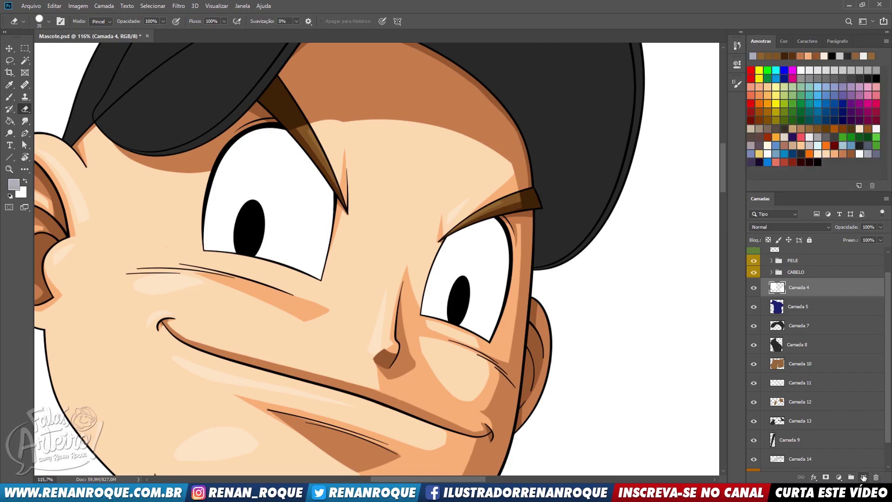
click(864, 478)
key(b)
drag(490, 222, 474, 331)
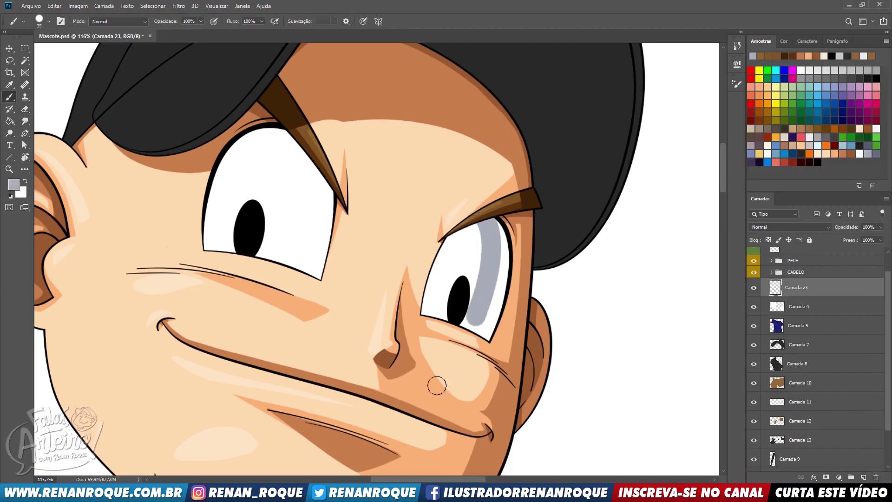
key(ctrl+alt+g)
drag(491, 290, 497, 304)
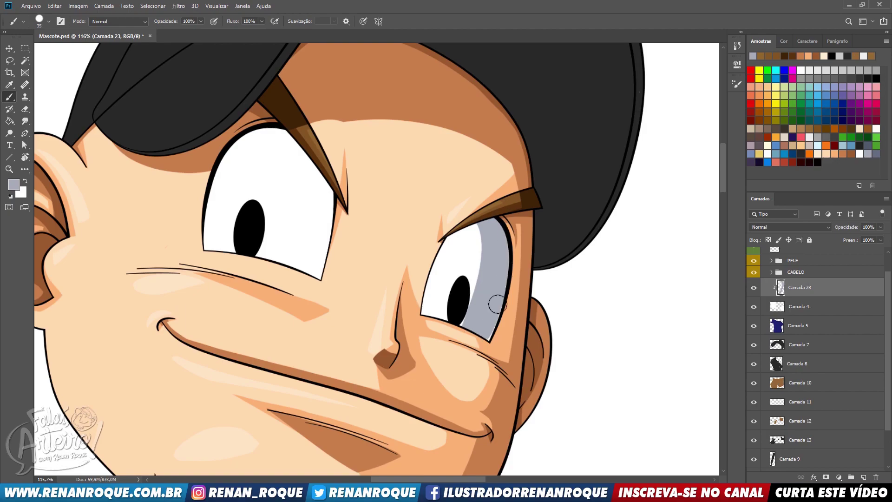
drag(309, 274, 312, 139)
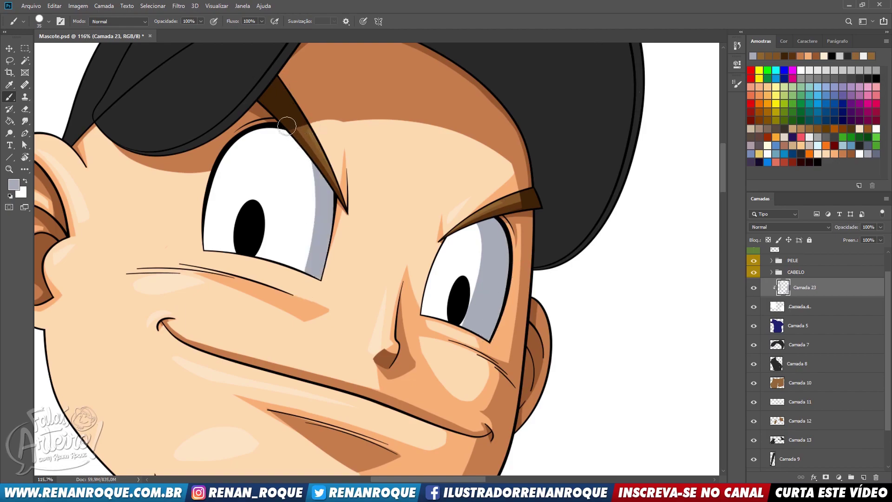
- Lower the eye shadow layer's opacity to 45% and trim the shadow's inner edge in the right eye with the eraser
drag(850, 228, 830, 231)
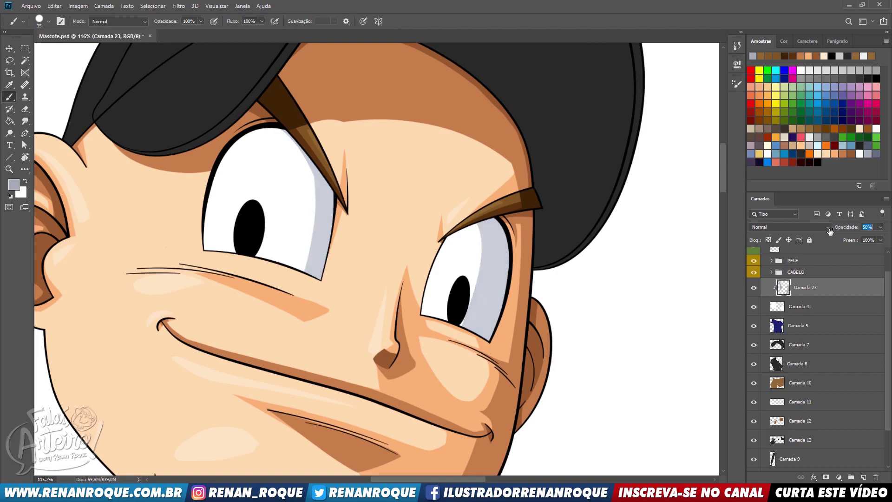
key(e)
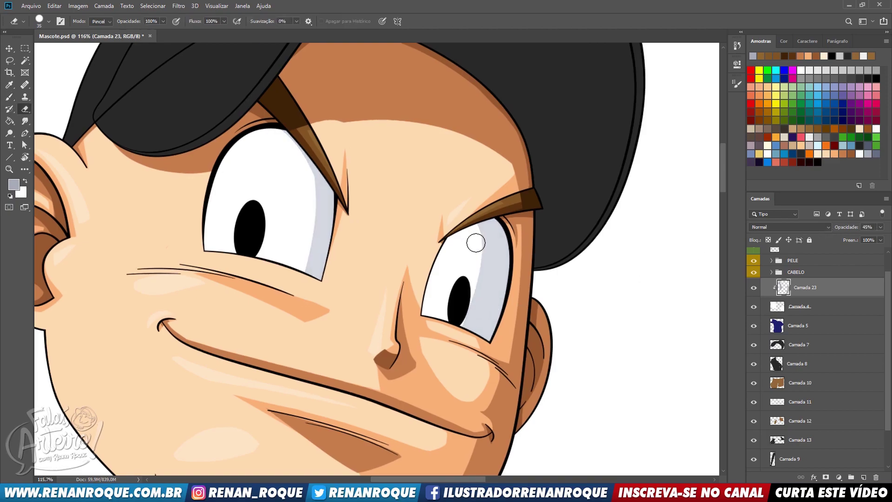
drag(470, 231, 454, 348)
key(ctrl+z)
drag(469, 234, 449, 344)
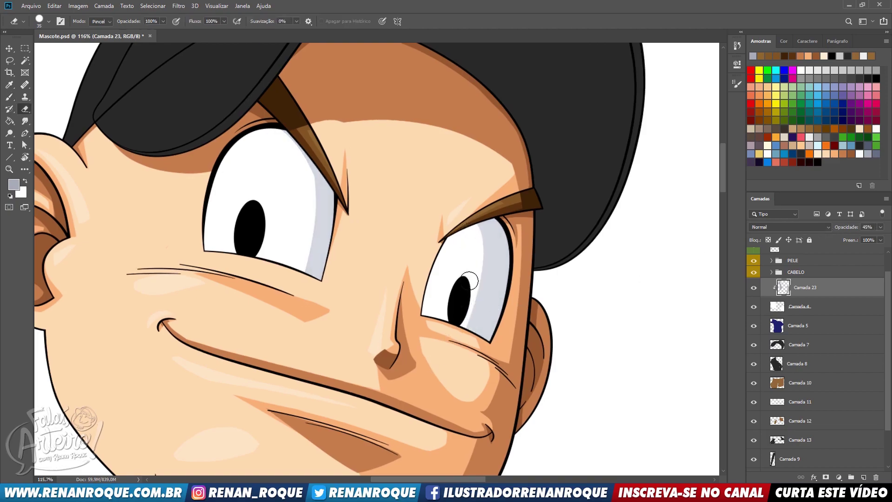
- Add another clipped layer and paint thin darker blue-gray shadows on the eye whites directly under both eyebrows
drag(604, 356, 611, 367)
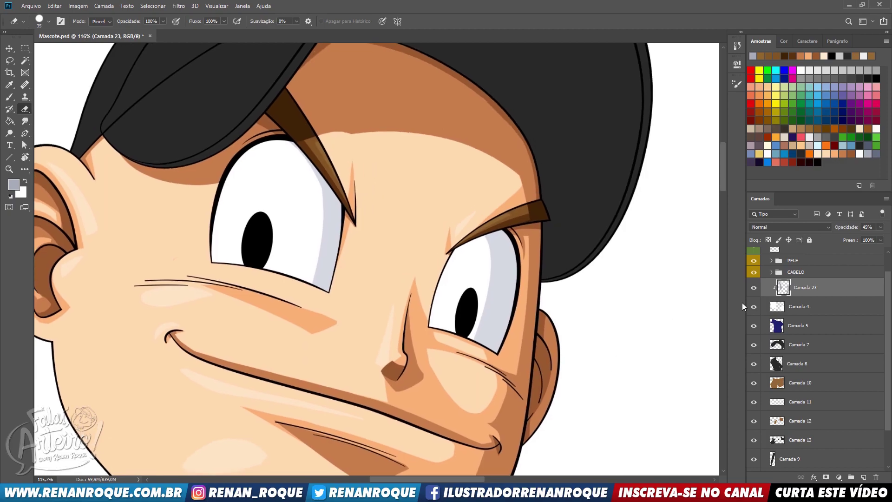
click(863, 477)
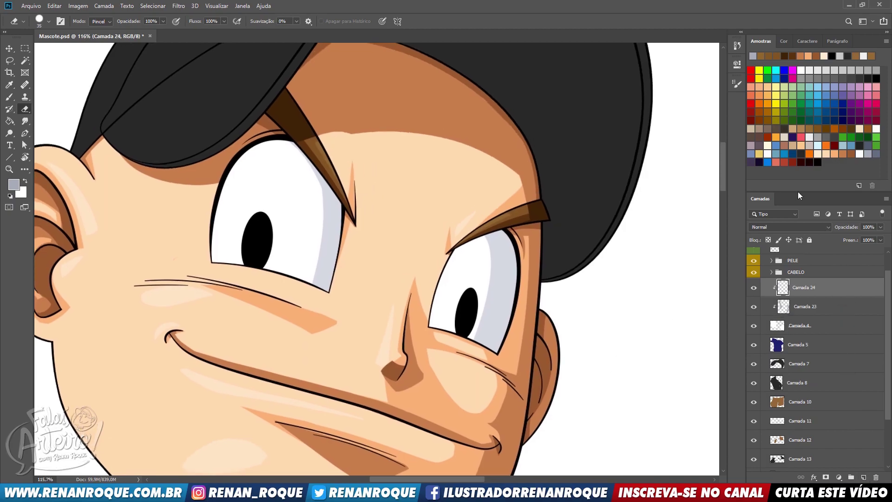
click(876, 154)
key(b)
drag(502, 230, 453, 250)
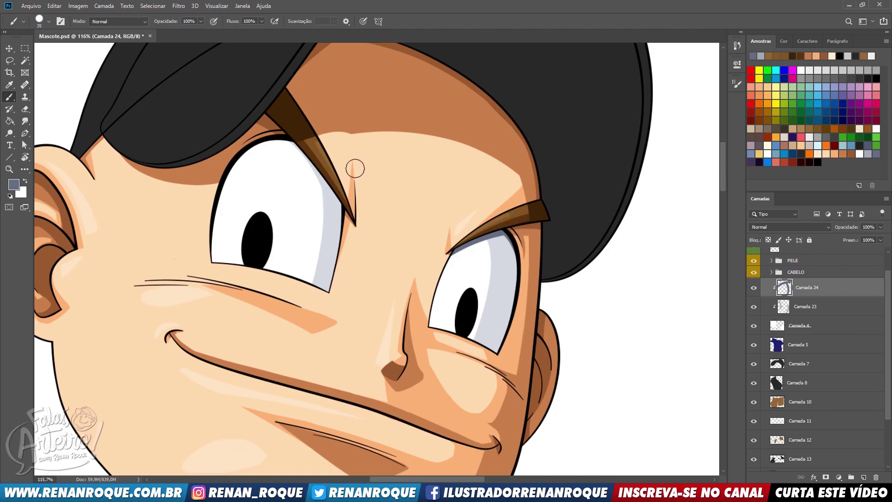
drag(269, 123, 288, 121)
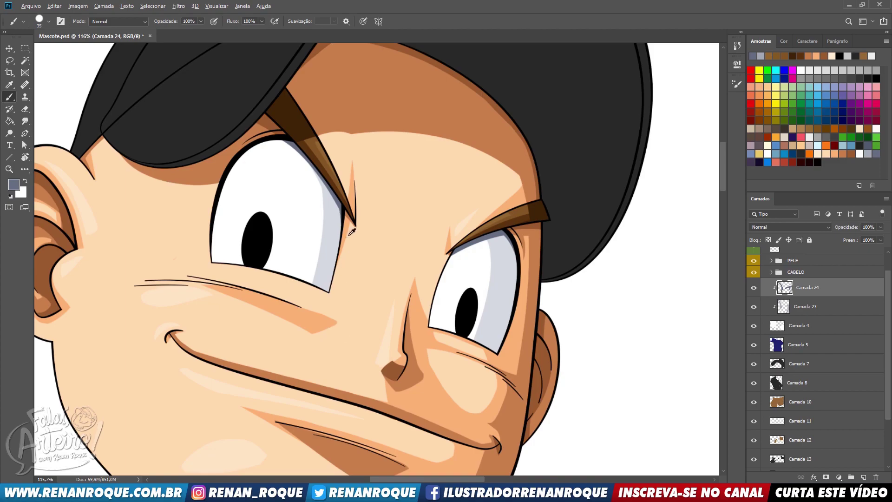
- Group the eye white layer with its two clipped shadow layers and name the group OLHOS
scroll(352, 232, down, 3)
drag(378, 218, 389, 204)
shift+click(818, 324)
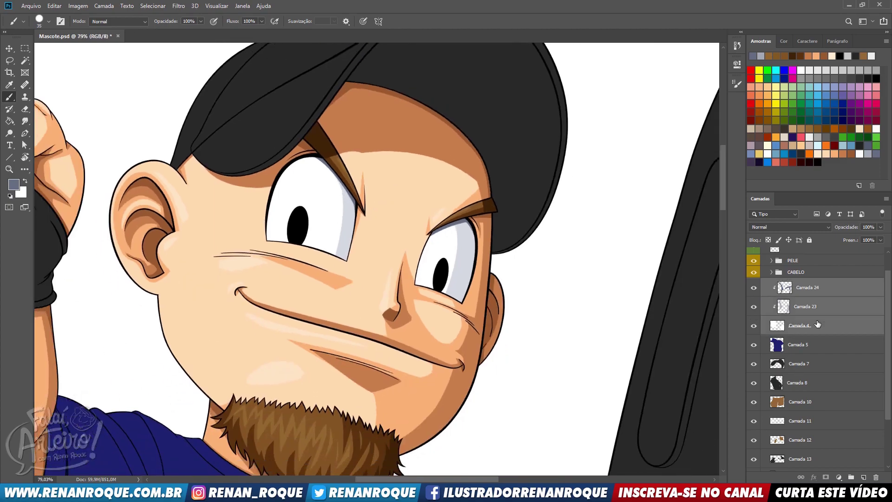
key(ctrl+g)
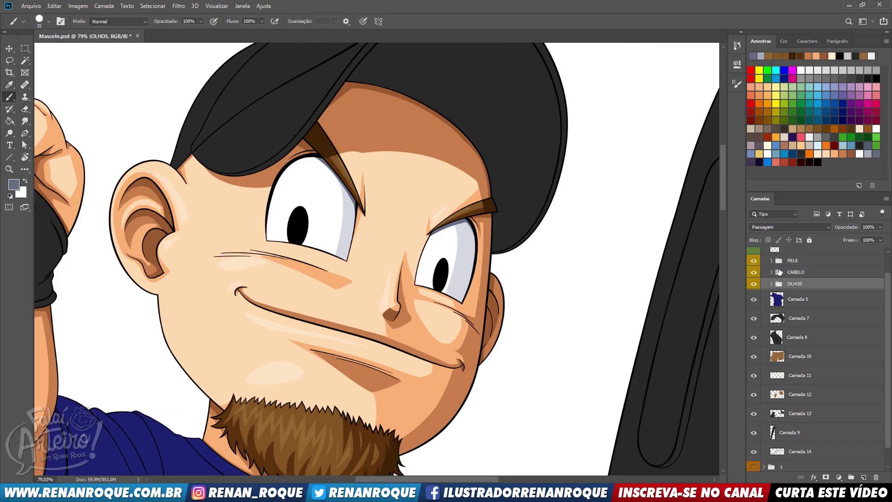
- Add a new layer above the outline layer and paint a small round white glint in each pupil
scroll(779, 272, up, 1)
click(796, 269)
click(863, 478)
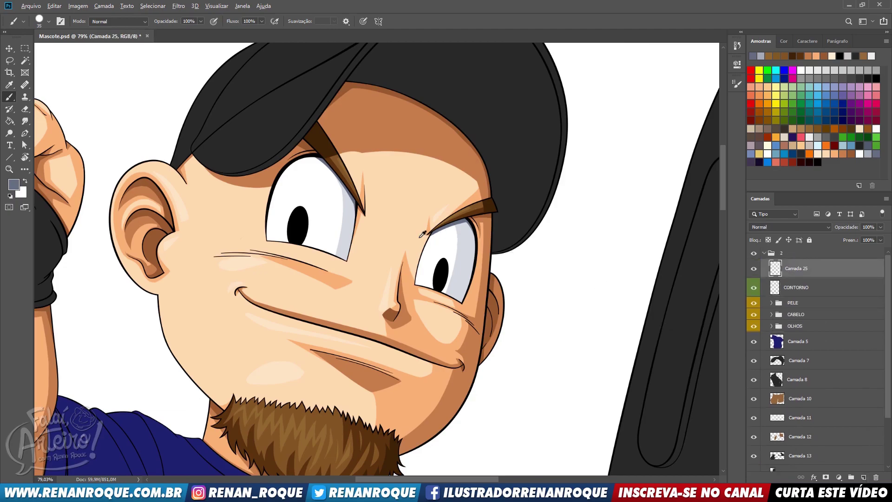
scroll(441, 199, up, 2)
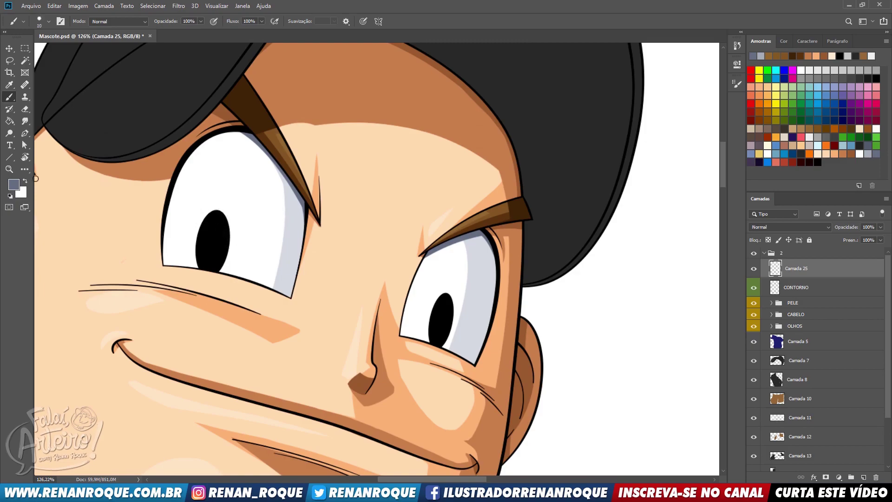
key(x)
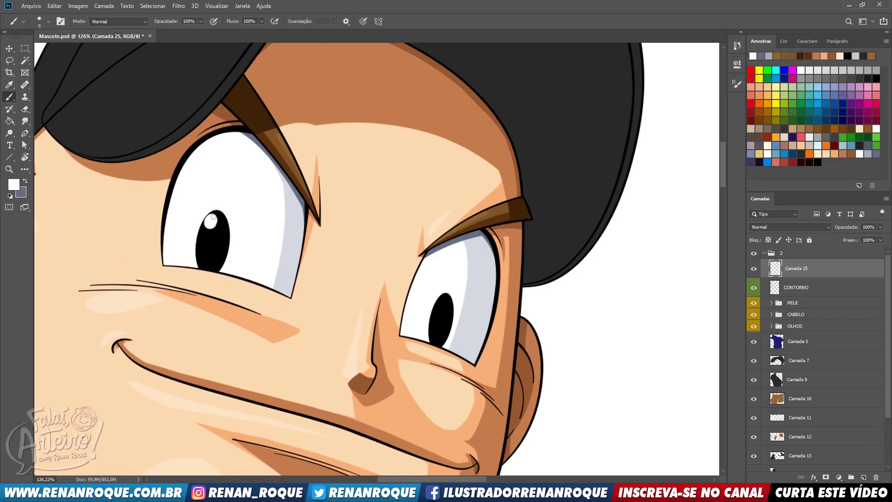
drag(216, 218, 210, 223)
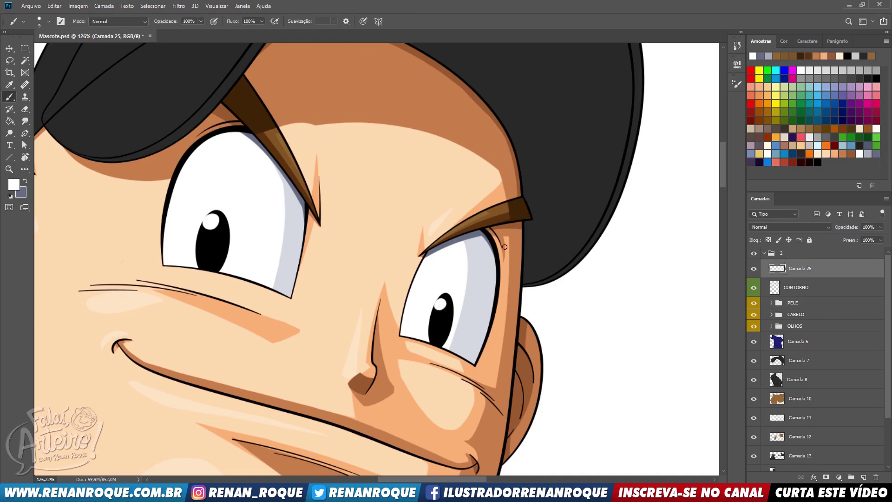
- Select only the right pupil's glint, adjust its position on the pupil and deselect it
click(25, 48)
drag(424, 272, 477, 373)
key(v)
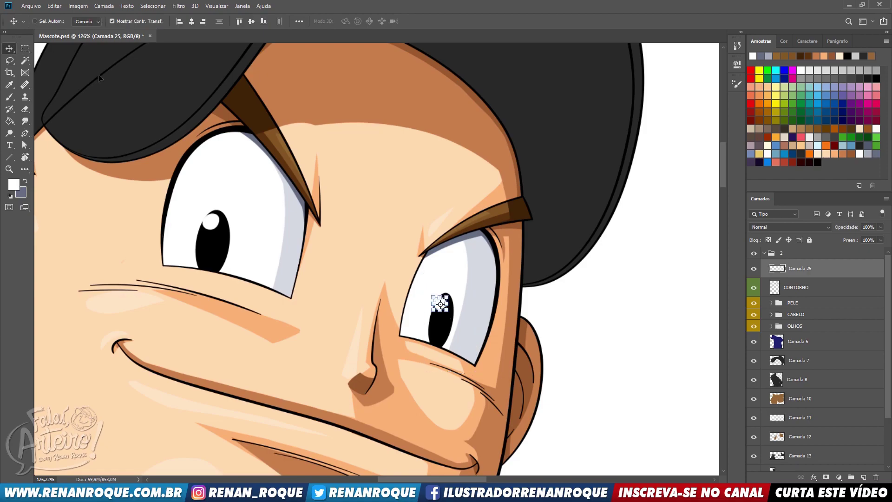
key(ctrl+d)
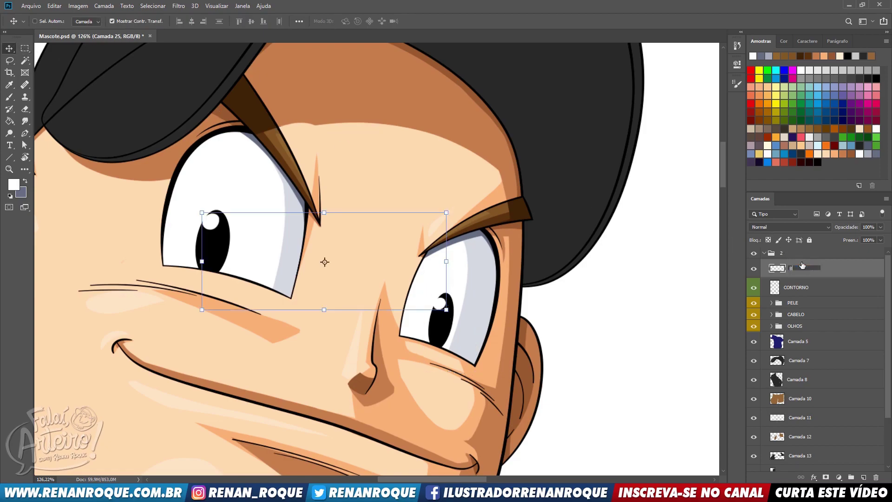
- Rename the glint layer BRILHO OLHOS and give it the yellow (Amarelo) color label
key(Return)
scroll(338, 286, down, 3)
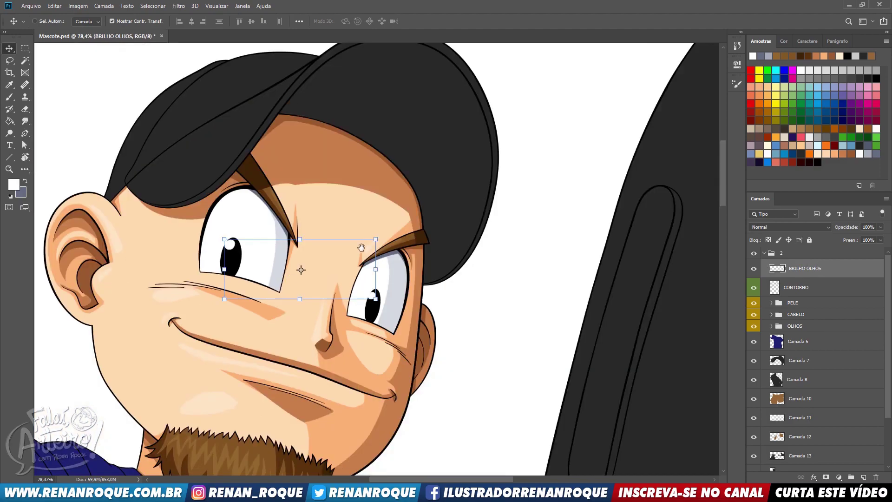
drag(361, 248, 383, 199)
key(z)
right_click(754, 268)
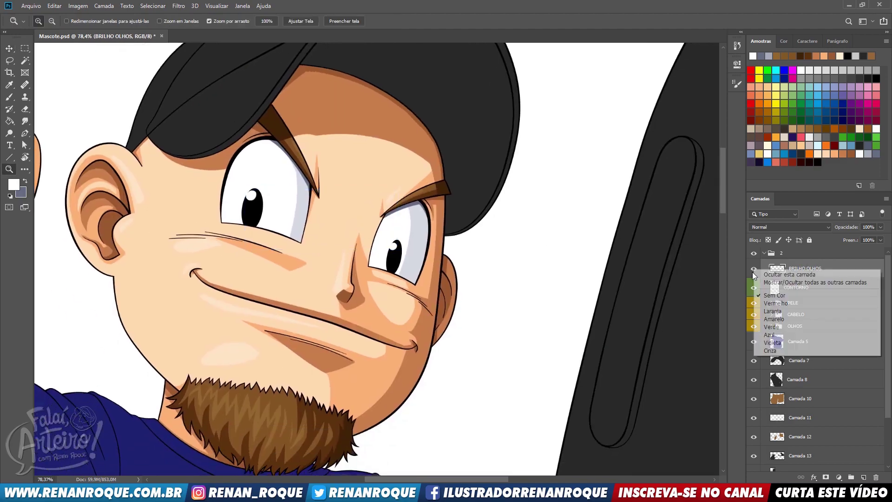
click(774, 320)
- Sample the shirt's blue, choose a darker navy for the shadow and add a new layer above the shirt's base layer
click(805, 343)
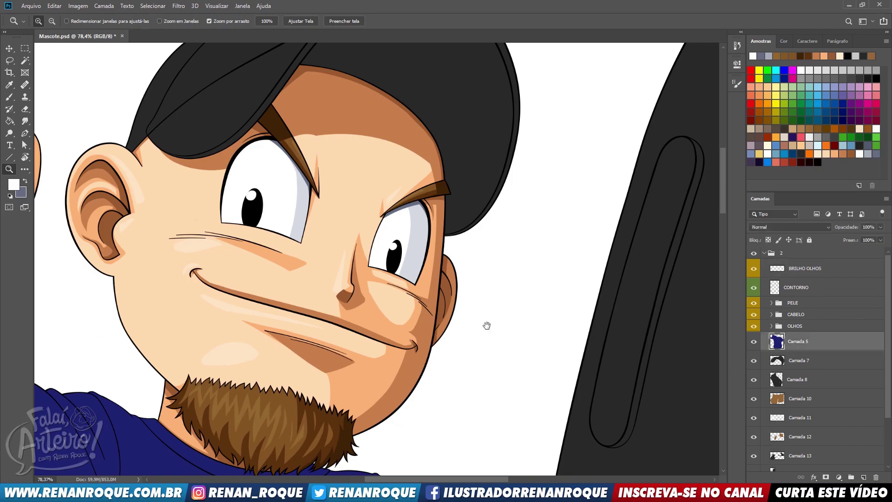
drag(486, 325, 529, 189)
scroll(337, 288, down, 3)
drag(338, 288, 368, 222)
key(b)
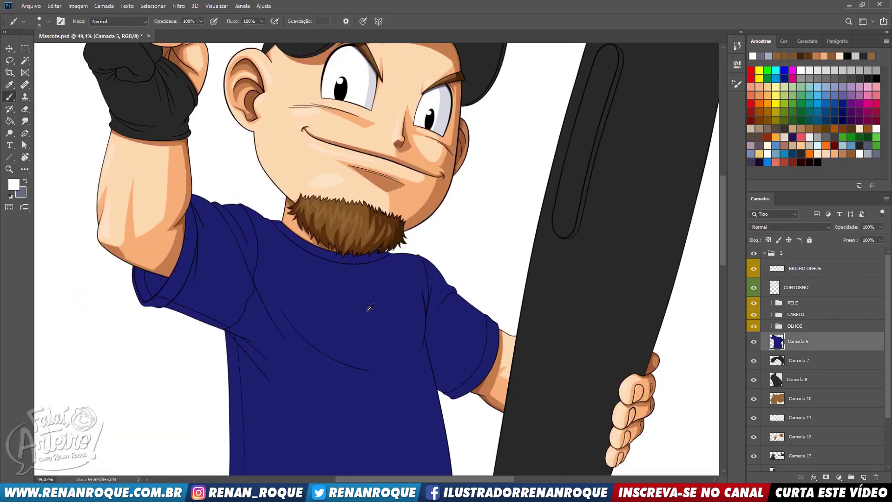
alt+click(378, 297)
click(784, 42)
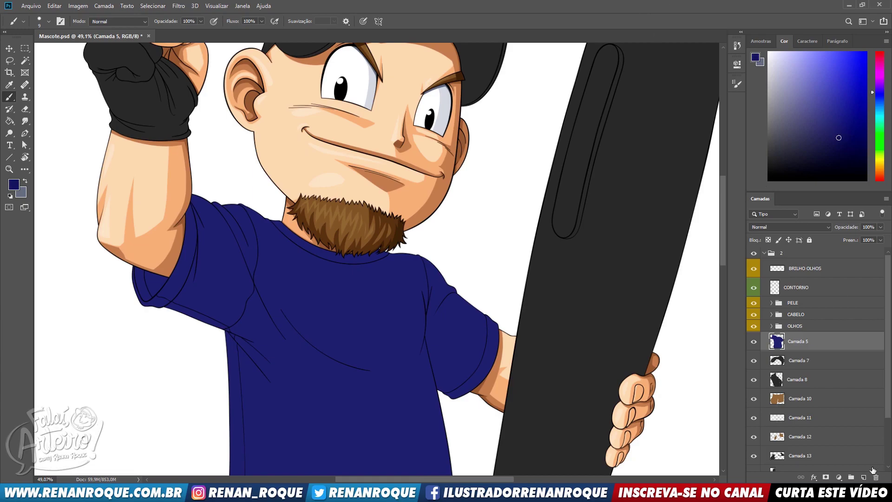
click(863, 478)
- Try dark navy shading strokes on the shirt's chest with a thin brush and a larger one
drag(371, 264, 389, 442)
key(bracketright)
key(bracketright)
key(bracketright)
key(bracketright)
key(bracketright)
key(bracketright)
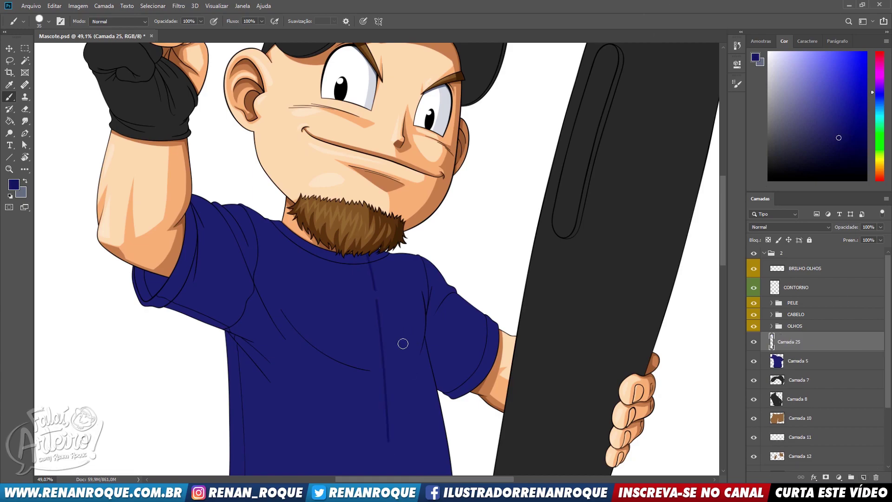
drag(421, 298, 445, 255)
key(ctrl+z)
- Paint broad dark navy shadow bands from the collar over the right shoulder and down that side of the shirt
key(z)
click(438, 245)
key(b)
mouse_move(391, 168)
mouse_down()
mouse_move(468, 321)
mouse_move(469, 375)
mouse_up()
key(bracketright)
key(bracketright)
drag(456, 250, 423, 404)
drag(432, 186, 474, 289)
drag(462, 199, 455, 457)
drag(490, 333, 508, 229)
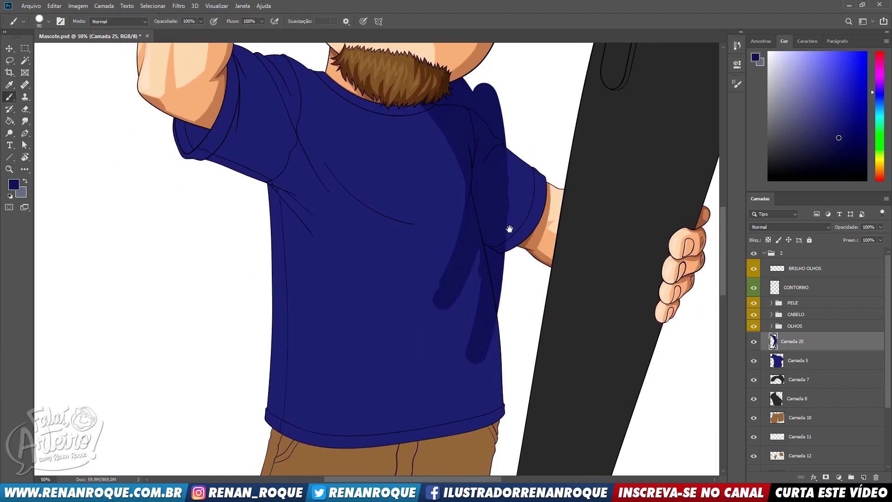
- Clip the shadow layer to the shirt and extend the dark navy shading over the right armpit and torso with a larger brush
key(z)
click(467, 214)
click(467, 213)
key(ctrl+z)
key(b)
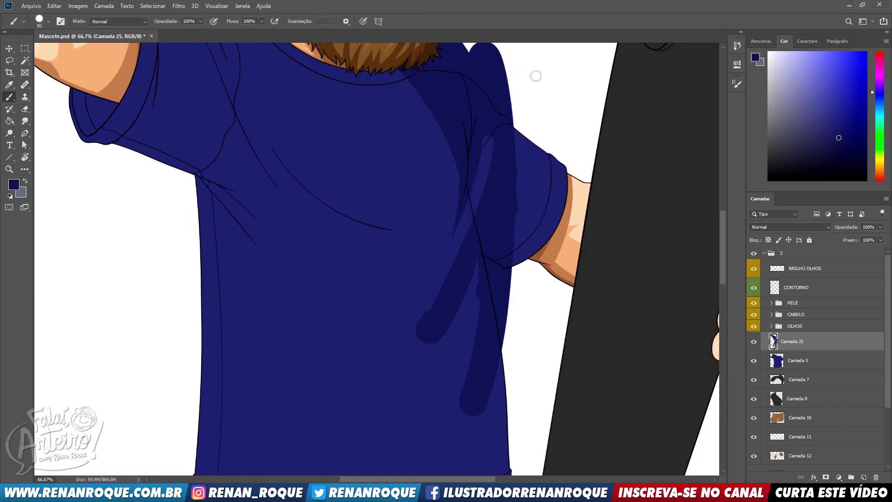
key(bracketright)
key(bracketright)
mouse_move(418, 351)
mouse_down()
mouse_move(437, 336)
mouse_move(405, 446)
mouse_up()
key(ctrl+alt+g)
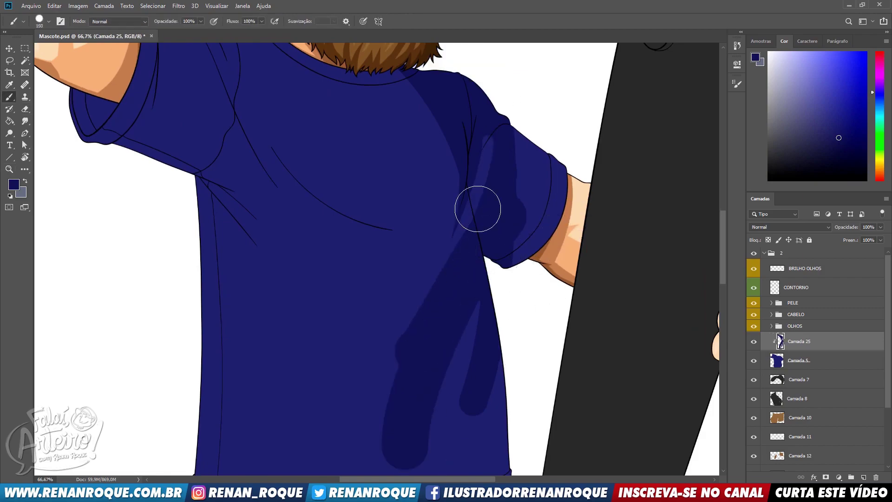
drag(488, 182, 465, 341)
- Erase the broad torso shadow below the armpit and repaint it as a narrow dark strip along the shirt's right edge
key(e)
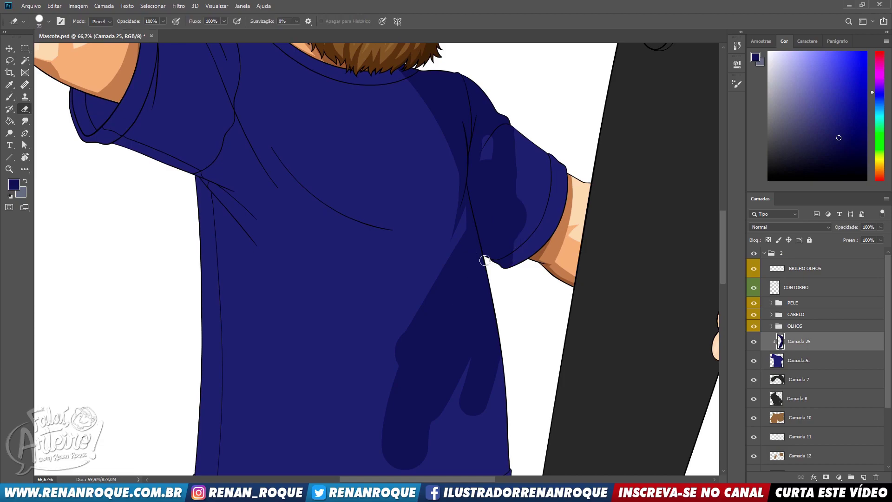
drag(400, 367, 475, 211)
key(bracketright)
key(bracketright)
key(bracketright)
key(bracketright)
key(bracketright)
key(bracketright)
mouse_move(464, 271)
mouse_down()
mouse_move(456, 285)
mouse_move(498, 323)
mouse_move(457, 440)
mouse_up()
key(b)
drag(492, 204, 498, 474)
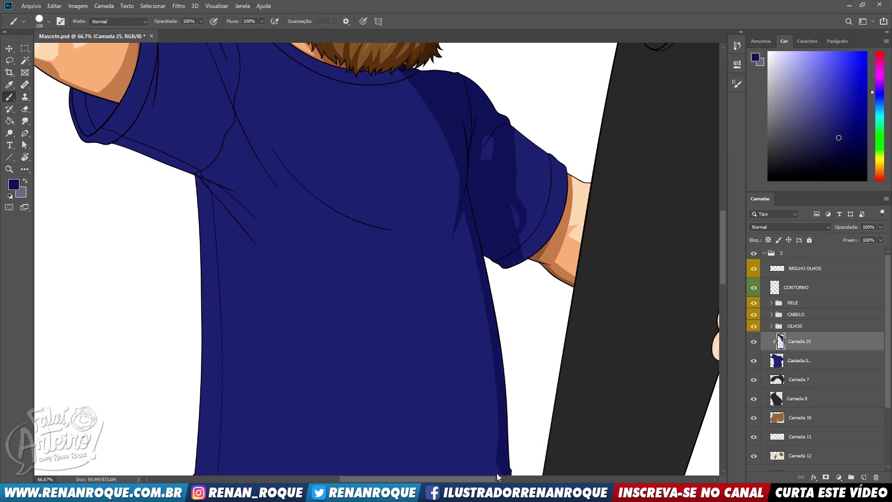
- Paint dark navy shadow down the shirt's right side and over the right sleeve, trimming stray edges with the eraser
drag(486, 206, 505, 467)
drag(504, 282, 508, 206)
drag(494, 171, 435, 431)
mouse_move(531, 173)
mouse_down()
mouse_move(530, 144)
mouse_move(483, 422)
mouse_move(476, 418)
mouse_up()
mouse_move(470, 409)
mouse_down()
mouse_move(439, 274)
mouse_move(500, 428)
mouse_up()
mouse_move(536, 284)
mouse_down()
mouse_move(493, 153)
mouse_move(497, 194)
mouse_up()
key(e)
mouse_move(408, 274)
mouse_down()
mouse_move(412, 243)
mouse_move(432, 306)
mouse_move(460, 266)
mouse_up()
key(b)
drag(428, 202, 520, 299)
- Refine the right sleeve's dark navy shadow around its lit centre with a smaller brush
key(bracketleft)
key(bracketleft)
key(bracketleft)
key(bracketleft)
key(bracketleft)
key(bracketleft)
key(bracketleft)
key(bracketleft)
mouse_move(394, 283)
mouse_down()
mouse_move(394, 267)
mouse_move(409, 317)
mouse_up()
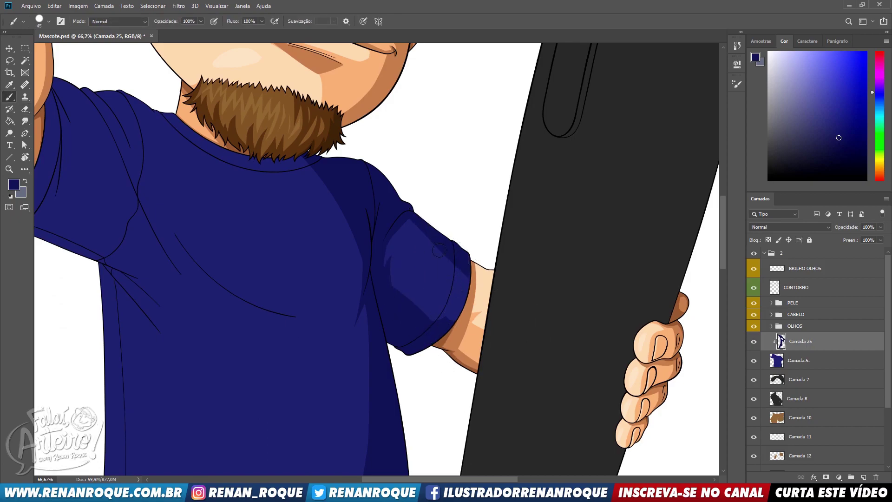
- Cut curved highlight slivers into the shadow along the right sleeve's shoulder fold, using freehand selections and the eraser
scroll(439, 251, up, 5)
key(e)
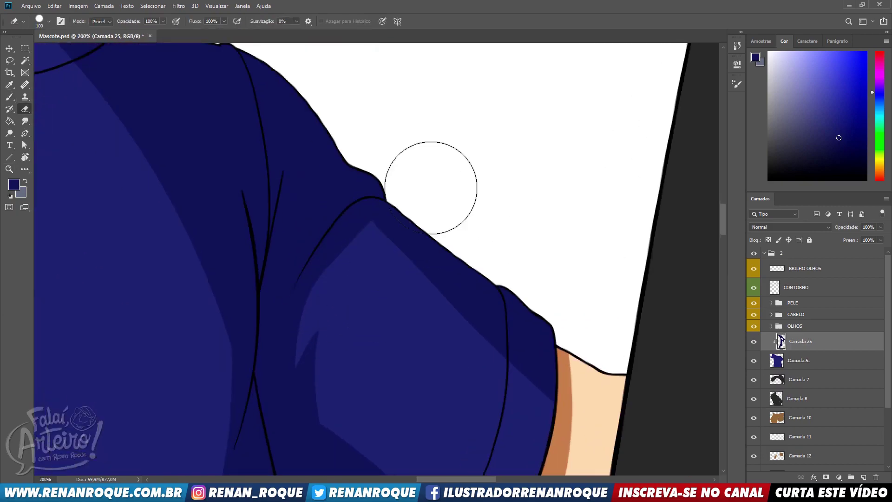
key(l)
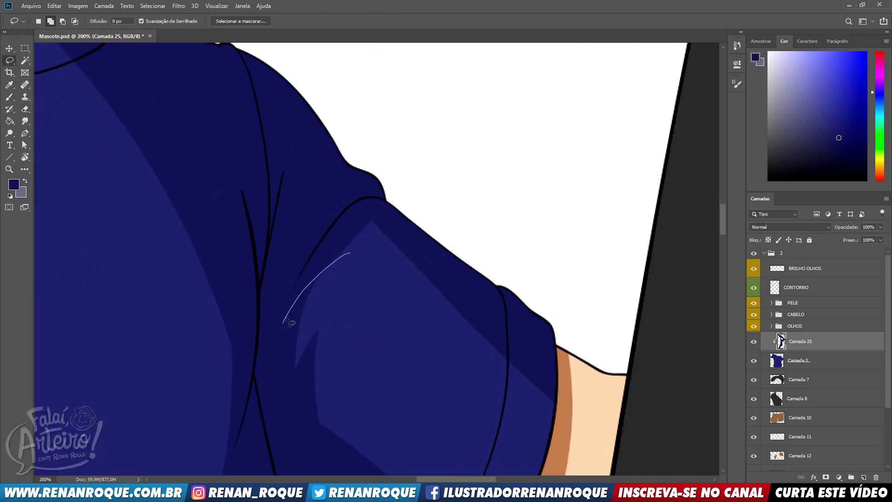
drag(372, 215, 348, 254)
drag(320, 184, 288, 290)
key(e)
drag(367, 154, 332, 257)
key(ctrl+d)
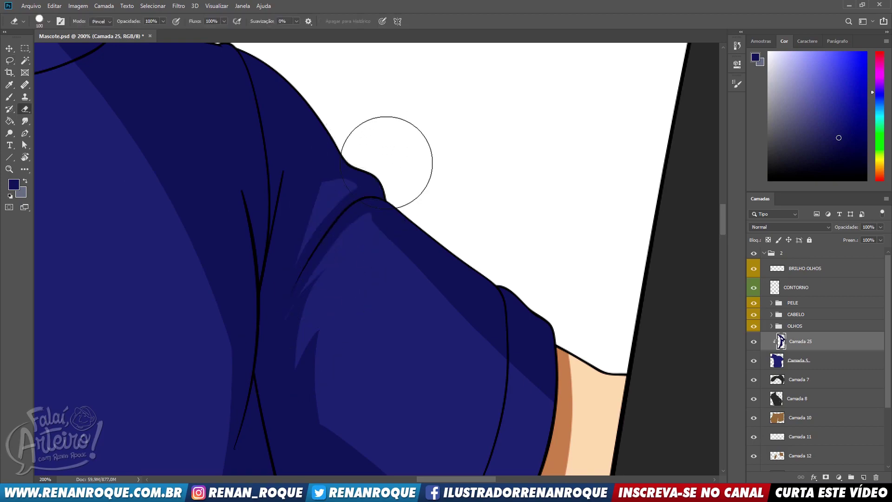
- Reshape the shadow along the right sleeve's upper edge and extend it onto the cuff
key(b)
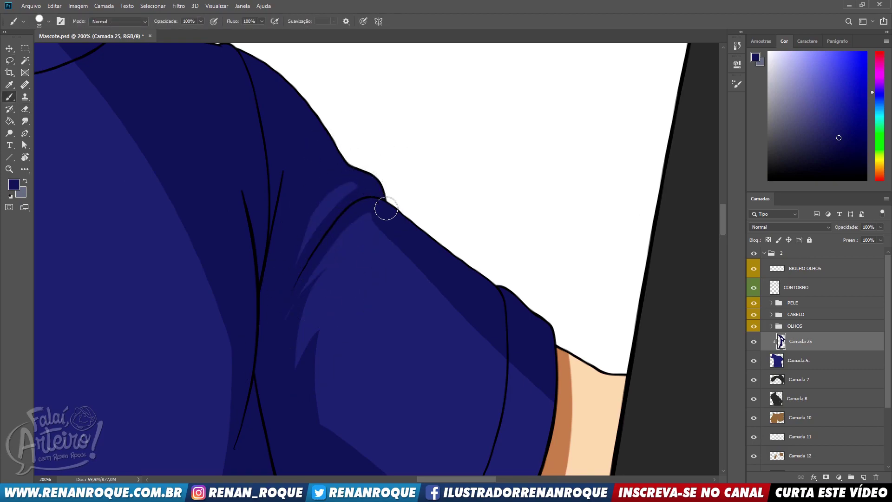
key(e)
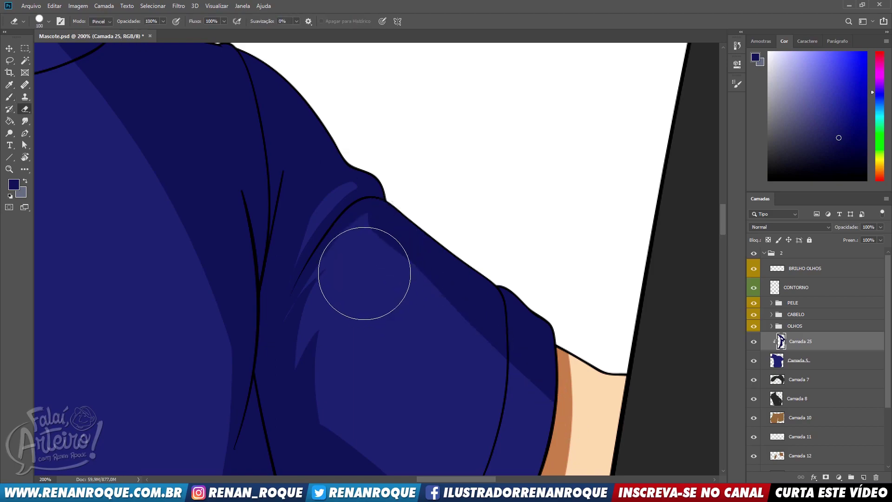
drag(363, 250, 491, 369)
key(b)
drag(413, 301, 376, 208)
drag(429, 433, 487, 272)
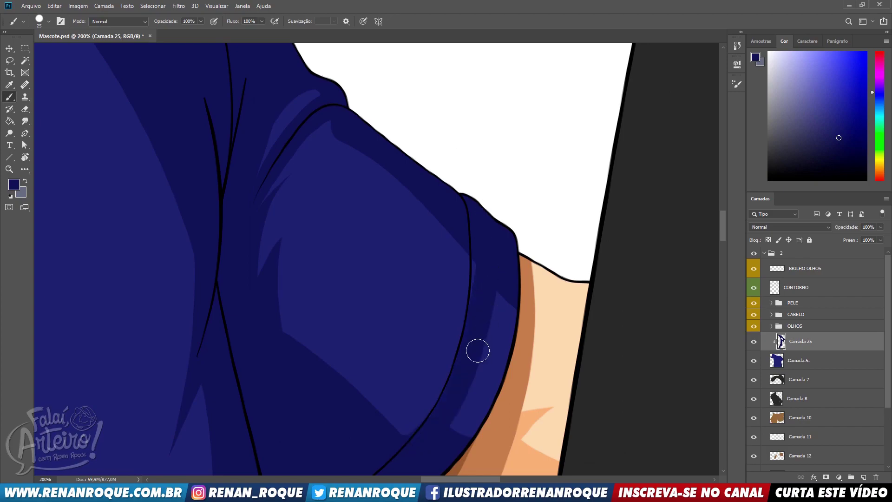
drag(472, 353, 470, 344)
- Erase the right cuff's shading and repaint it dark navy, leaving a thin light rim beside the hem line
key(e)
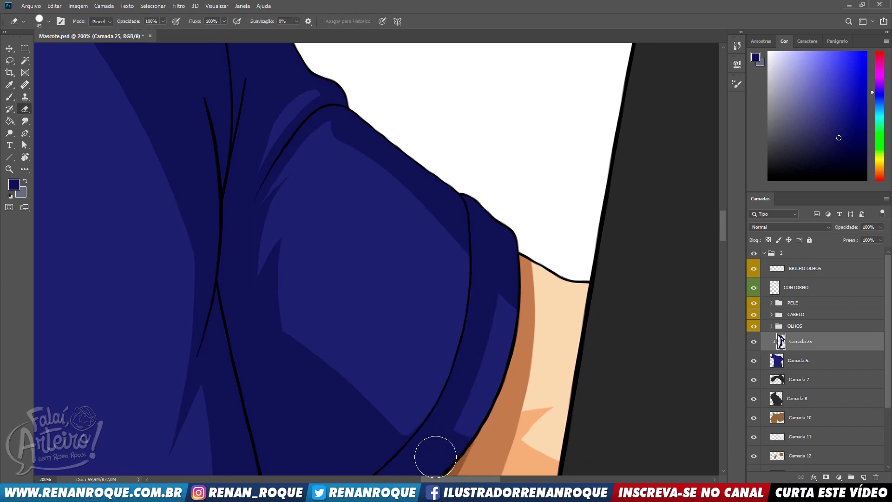
drag(458, 423, 502, 319)
mouse_move(420, 396)
mouse_down()
mouse_move(529, 258)
mouse_move(507, 299)
mouse_move(536, 213)
mouse_move(513, 285)
mouse_move(540, 159)
mouse_move(539, 190)
mouse_move(541, 100)
mouse_move(549, 108)
mouse_move(541, 177)
mouse_up()
key(b)
mouse_move(525, 106)
mouse_down()
mouse_move(519, 305)
mouse_move(511, 310)
mouse_up()
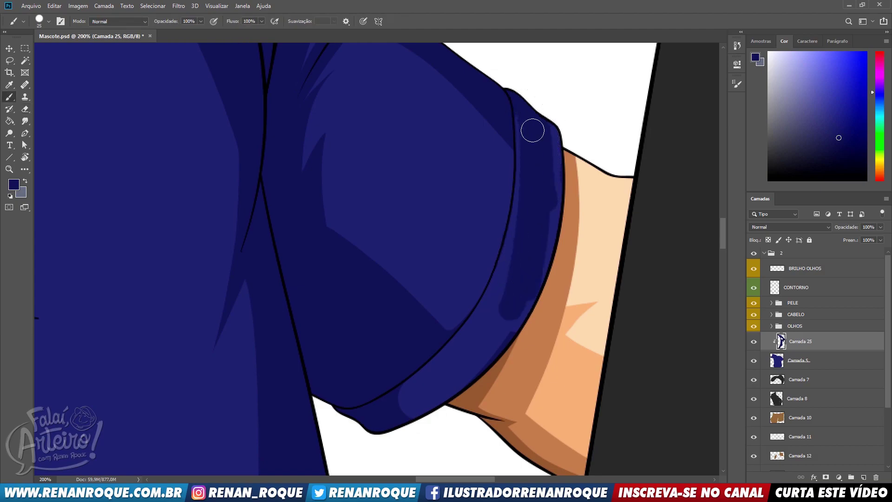
drag(532, 130, 499, 328)
mouse_move(483, 364)
mouse_down()
mouse_move(408, 396)
mouse_move(523, 310)
mouse_up()
drag(401, 404, 544, 230)
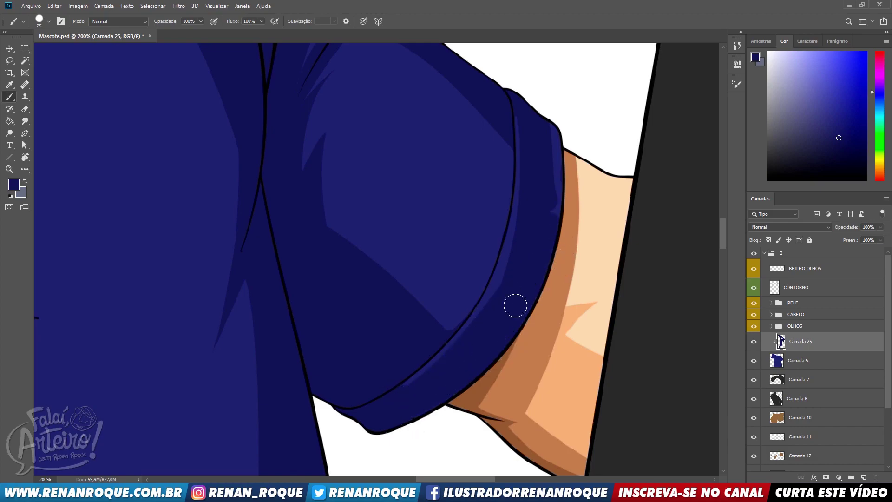
drag(513, 286, 554, 83)
- Clear a curved freehand selection from the right cuff's shadow to form a highlight
key(l)
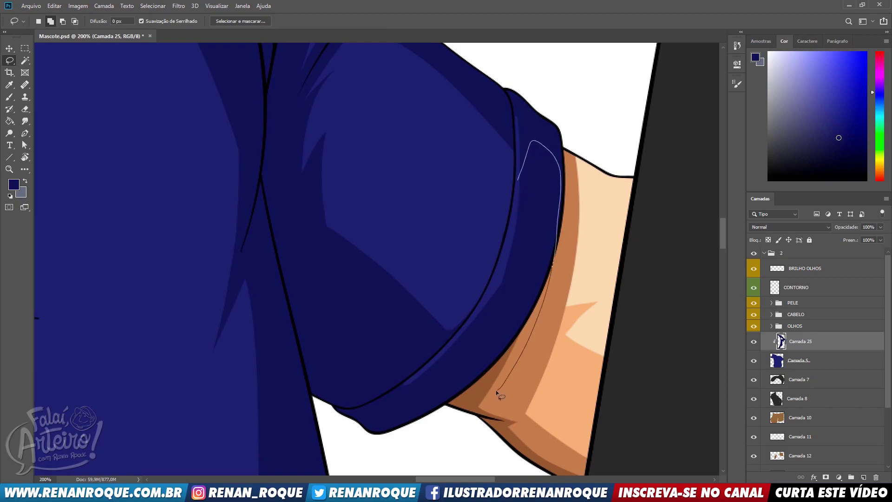
mouse_move(497, 269)
mouse_down()
mouse_move(453, 352)
mouse_move(467, 370)
mouse_move(506, 360)
mouse_move(503, 279)
mouse_up()
key(ctrl+BackSpace)
key(ctrl+d)
scroll(501, 130, down, 5)
- Clear a narrow freehand sliver from the shadow beside the right shoulder seam
drag(520, 233, 593, 350)
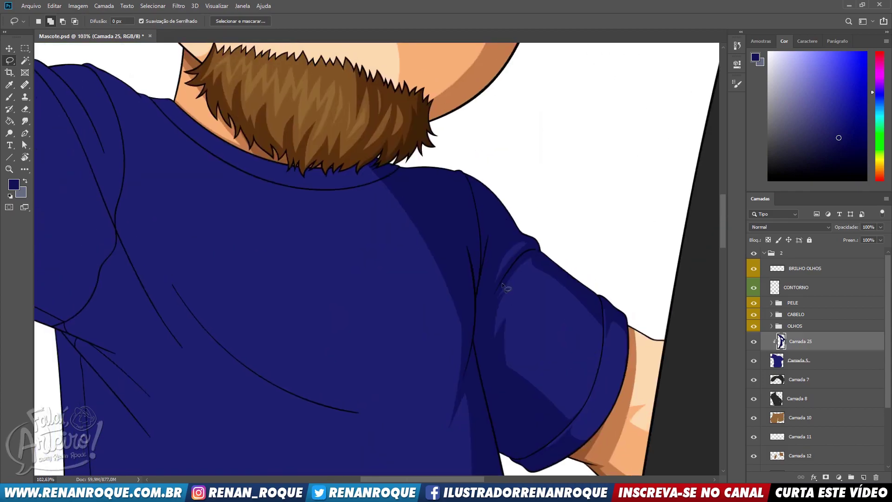
scroll(491, 228, up, 5)
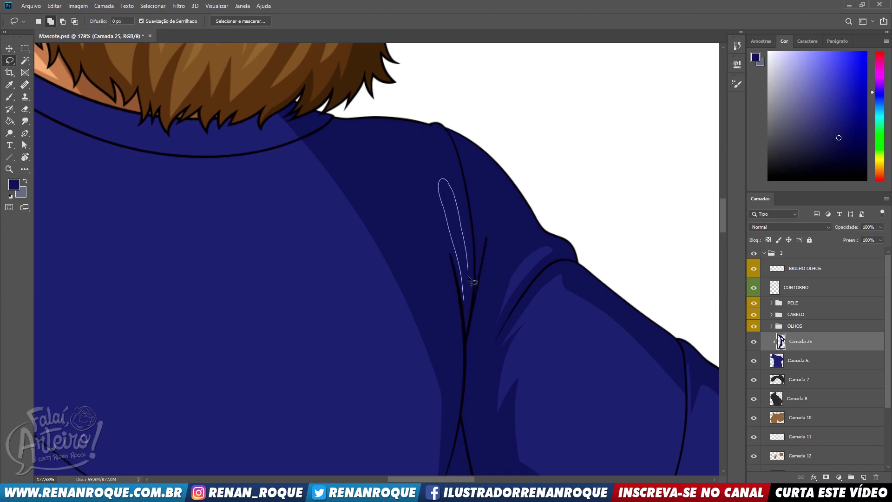
key(ctrl+BackSpace)
key(ctrl+d)
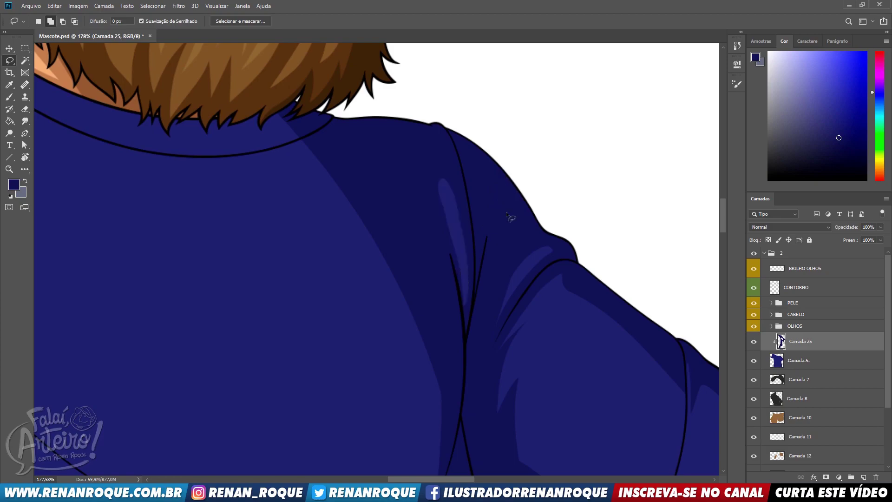
- Paint dark navy shadow over the collar band and a thin tapered shadow beneath it on the chest
key(b)
mouse_move(490, 227)
mouse_down()
mouse_move(581, 280)
mouse_move(629, 347)
mouse_up()
mouse_move(177, 260)
mouse_down()
mouse_move(473, 253)
mouse_move(321, 264)
mouse_up()
key(e)
drag(398, 243, 439, 235)
key(b)
drag(375, 266, 76, 119)
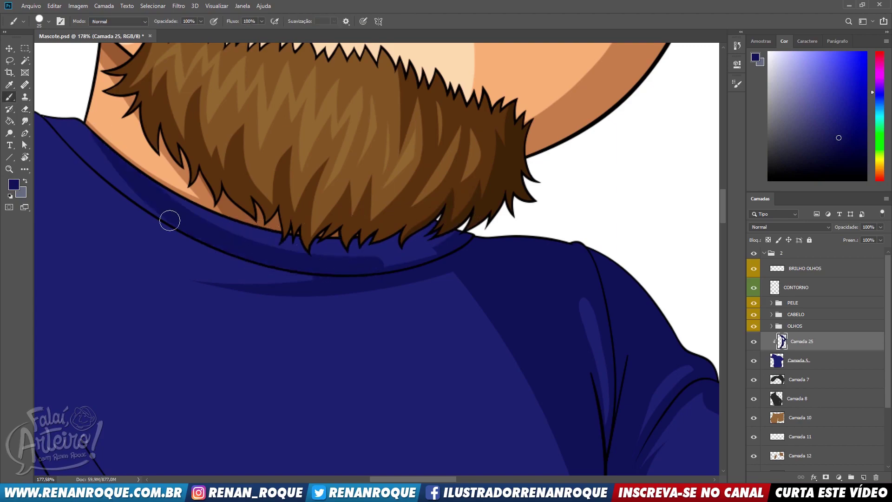
drag(201, 216, 426, 245)
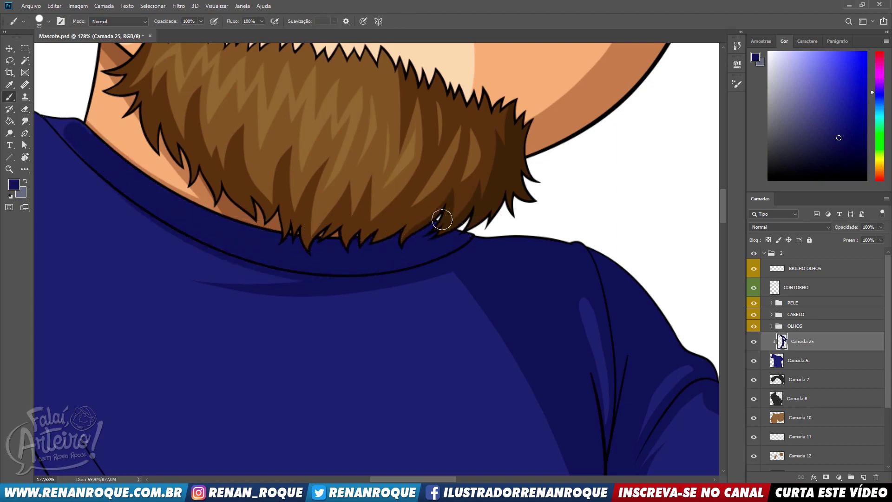
- Erase part of the collar band's shadow and repaint it, leaving a small pointed highlight near the neck
key(e)
mouse_move(139, 175)
mouse_down()
mouse_move(76, 135)
mouse_move(135, 179)
mouse_move(359, 216)
mouse_up()
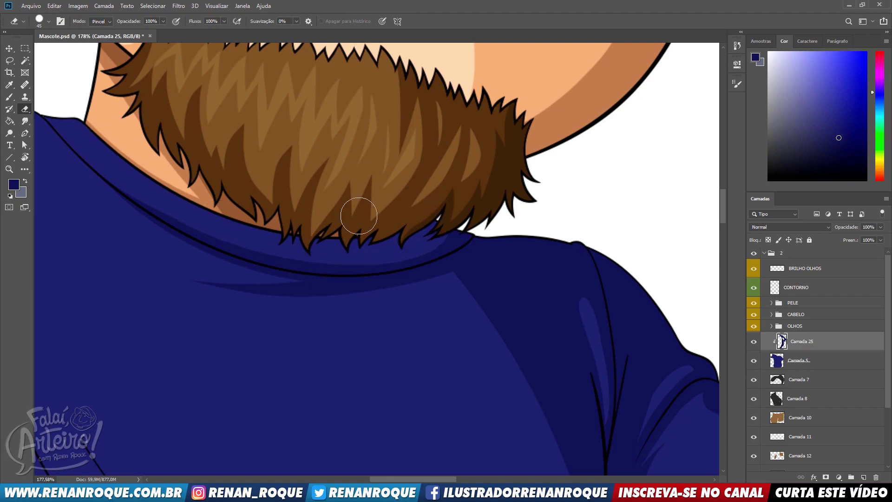
key(b)
drag(304, 258, 189, 167)
drag(279, 244, 201, 178)
mouse_move(331, 258)
mouse_down()
mouse_move(297, 233)
mouse_move(348, 254)
mouse_up()
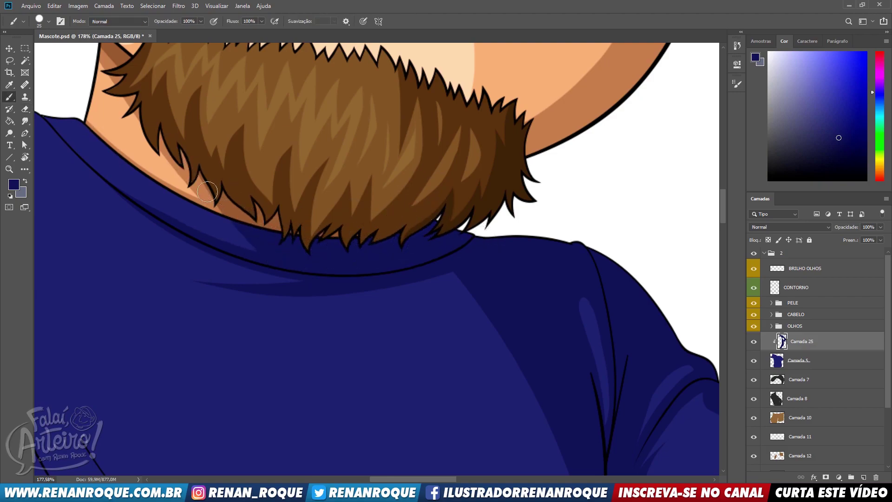
drag(244, 236, 225, 226)
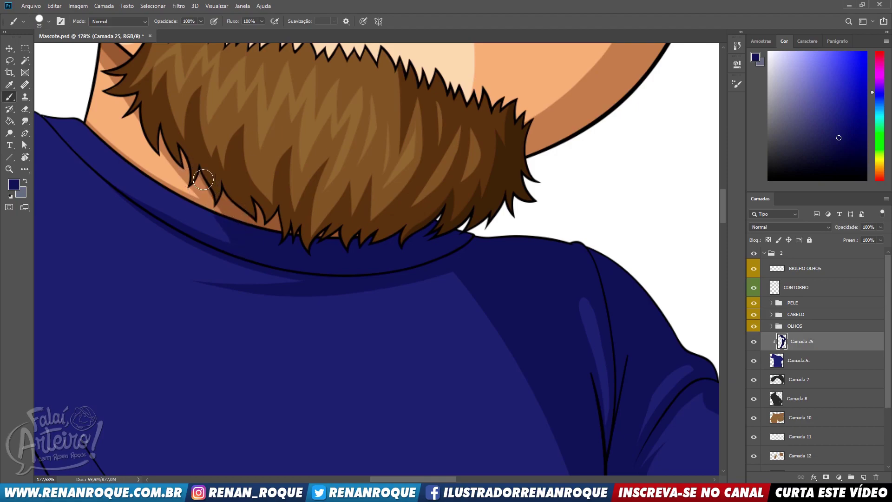
- Paint a broad curved shadow along the chest fold line with a larger brush and taper its upper end with the eraser
mouse_move(393, 317)
mouse_down()
mouse_move(606, 253)
mouse_move(593, 313)
mouse_move(576, 267)
mouse_move(560, 253)
mouse_up()
alt+click(594, 313)
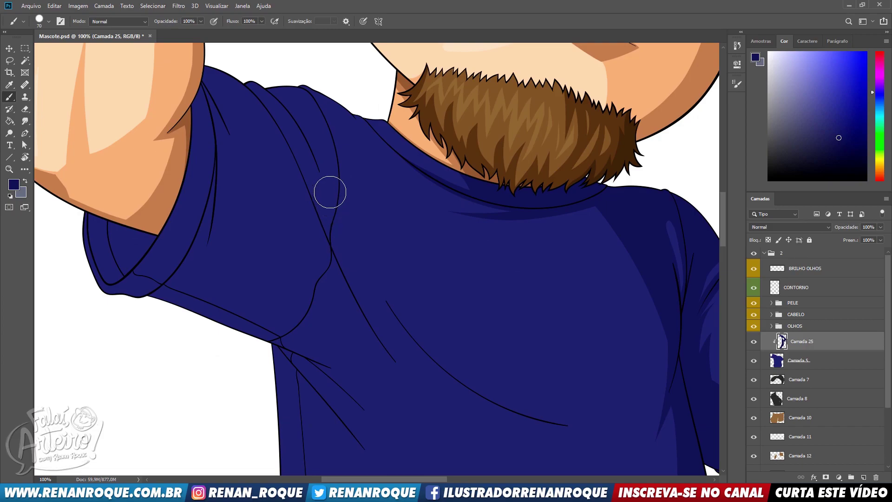
drag(322, 179, 612, 411)
key(e)
drag(317, 175, 409, 357)
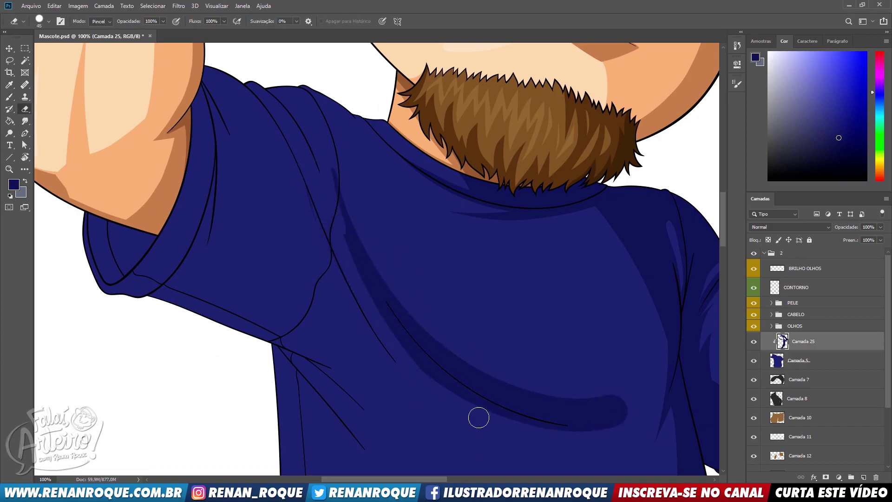
drag(353, 239, 478, 417)
drag(339, 178, 485, 403)
key(ctrl+z)
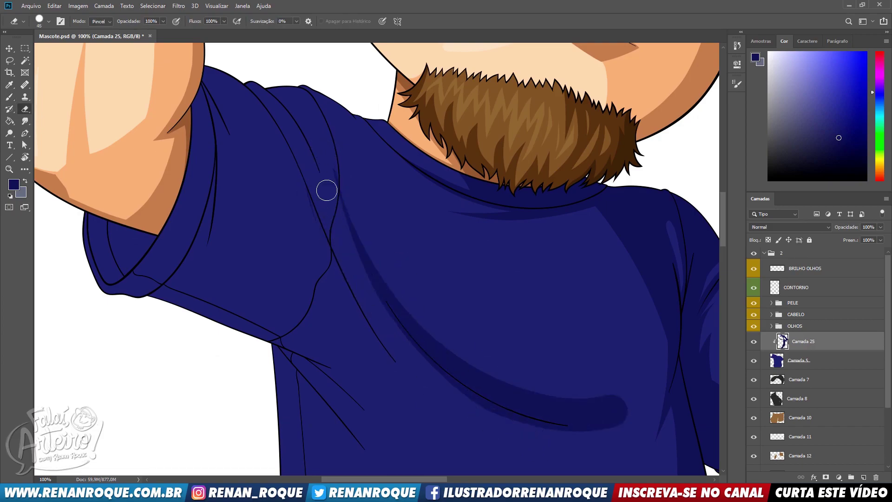
drag(335, 195, 437, 410)
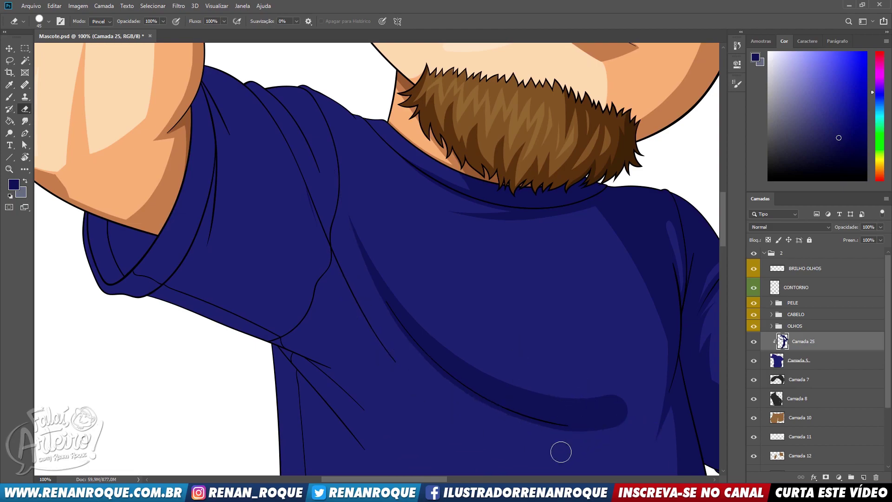
drag(659, 428, 584, 316)
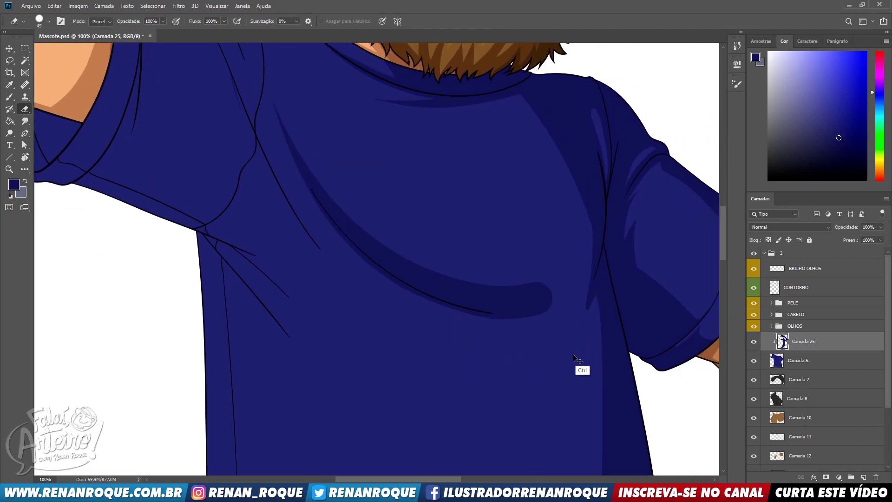
- Trim the chest fold shadow's rounded end into sharp forked points by deleting freehand selections and erasing its edge
key(z)
click(584, 328)
click(10, 60)
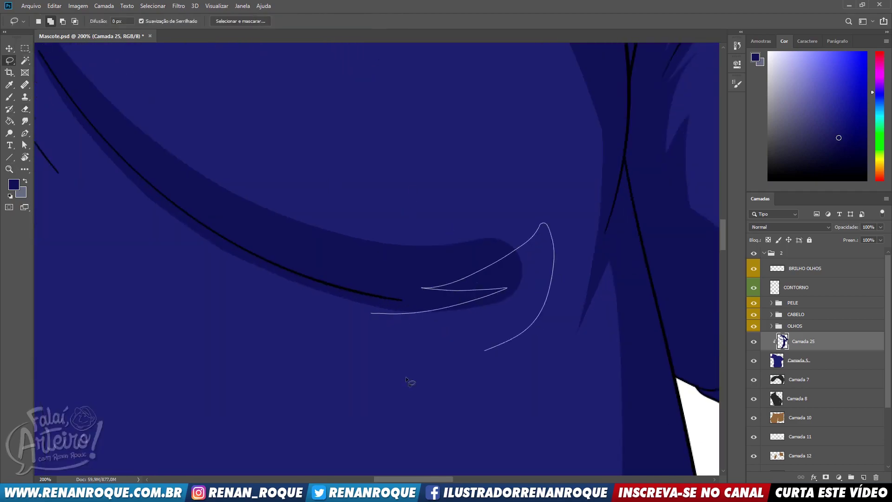
drag(405, 381, 400, 376)
key(Delete)
key(ctrl+d)
key(e)
mouse_move(283, 186)
mouse_down()
mouse_move(476, 228)
mouse_move(424, 219)
mouse_move(466, 242)
mouse_move(349, 206)
mouse_move(404, 256)
mouse_up()
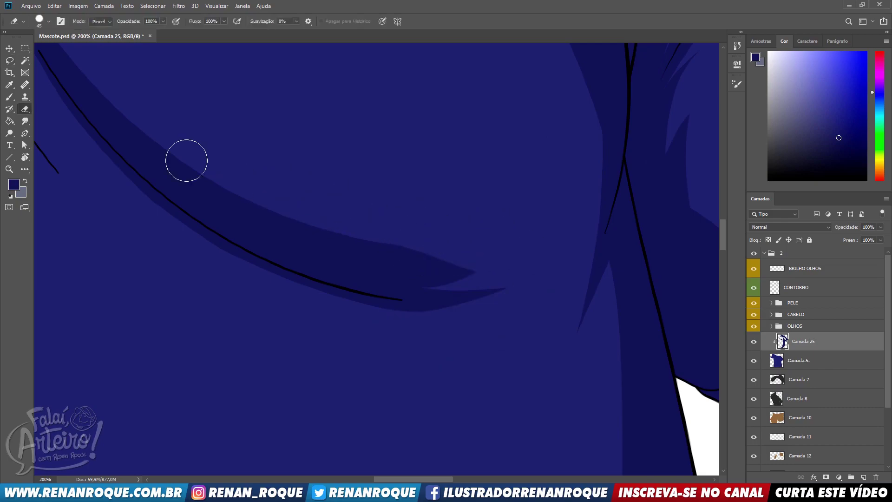
key(l)
drag(514, 254, 527, 270)
key(Delete)
key(ctrl+d)
- Paint dark navy fold shadows on the raised arm's shoulder and thin them with a smaller eraser
scroll(398, 325, down, 7)
drag(409, 292, 546, 352)
drag(464, 277, 508, 359)
key(b)
mouse_move(263, 113)
mouse_down()
mouse_move(332, 218)
mouse_move(308, 157)
mouse_move(333, 238)
mouse_move(315, 187)
mouse_up()
key(ctrl+z)
key(e)
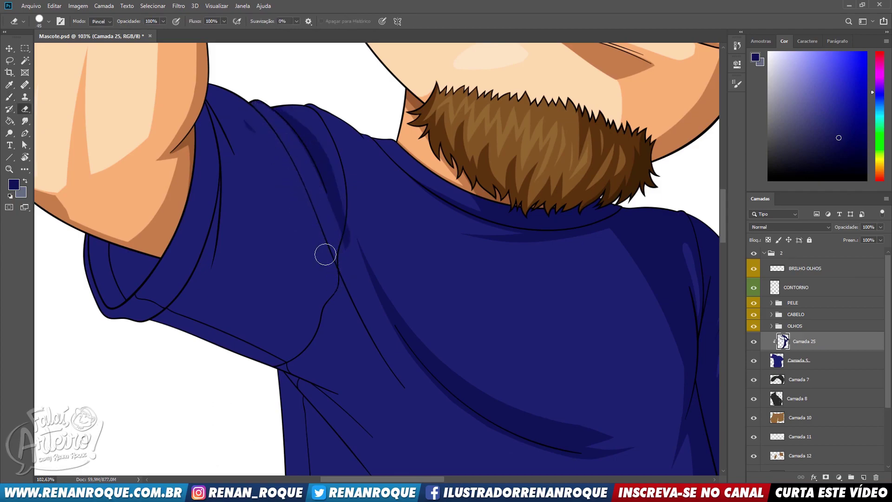
key(bracketleft)
key(bracketleft)
drag(344, 233, 316, 139)
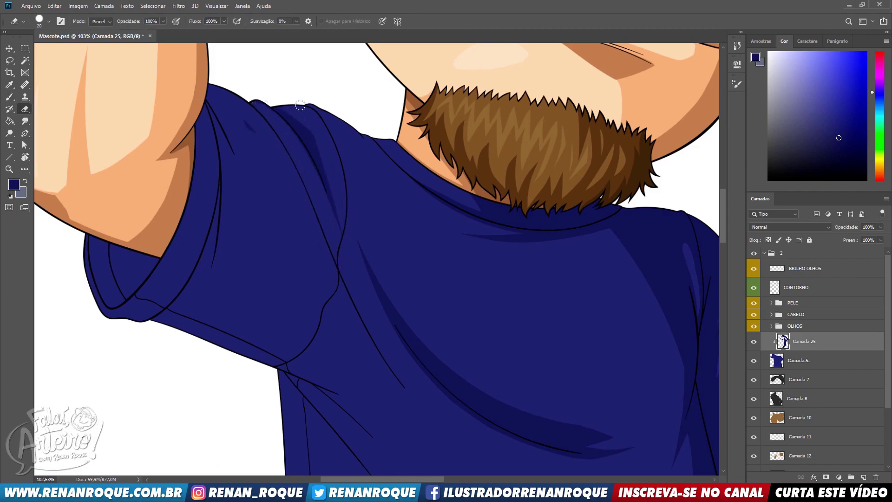
- Paint a long shadow from the raised arm's shoulder across the armhole seam to the chest and narrow it with the eraser
key(b)
mouse_move(241, 112)
mouse_down()
mouse_move(360, 367)
mouse_move(343, 305)
mouse_move(395, 435)
mouse_move(292, 323)
mouse_up()
key(e)
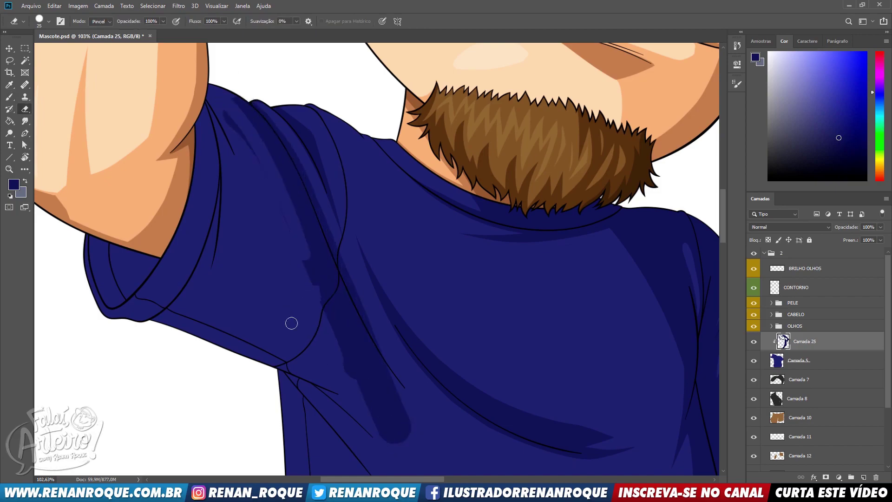
drag(216, 104, 272, 179)
drag(236, 138, 325, 341)
mouse_move(253, 158)
mouse_down()
mouse_move(365, 448)
mouse_move(352, 322)
mouse_move(421, 422)
mouse_up()
- Extend the long fold shadow down the chest with branching strokes and erase its edges into tapered points
key(b)
drag(331, 293, 469, 466)
mouse_move(404, 401)
mouse_down()
mouse_move(319, 277)
mouse_move(325, 293)
mouse_up()
drag(267, 204, 441, 390)
key(e)
drag(306, 287, 456, 398)
key(b)
drag(267, 217, 395, 407)
key(e)
drag(244, 183, 276, 333)
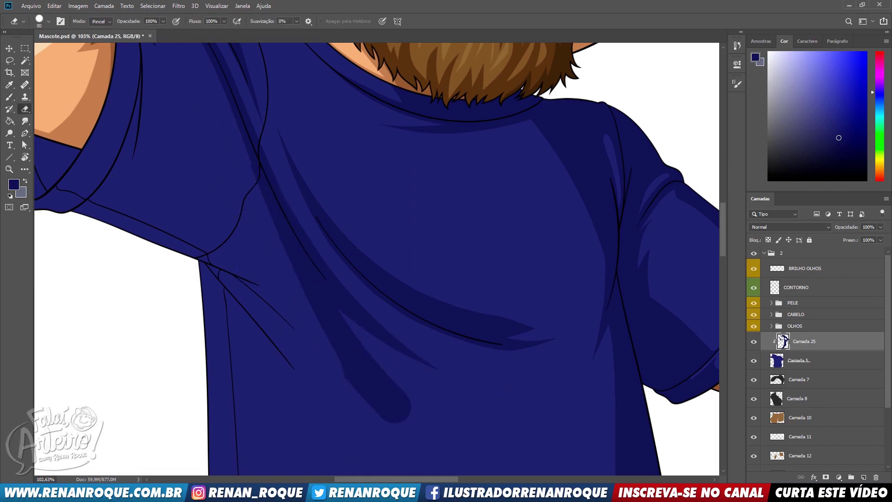
drag(242, 188, 274, 260)
drag(290, 307, 422, 430)
- Paint a second tapered fold shadow across the upper chest, above the curved one, within a freehand selection
mouse_move(537, 251)
mouse_down()
mouse_move(564, 336)
mouse_move(532, 245)
mouse_move(530, 255)
mouse_up()
key(b)
drag(317, 154, 367, 282)
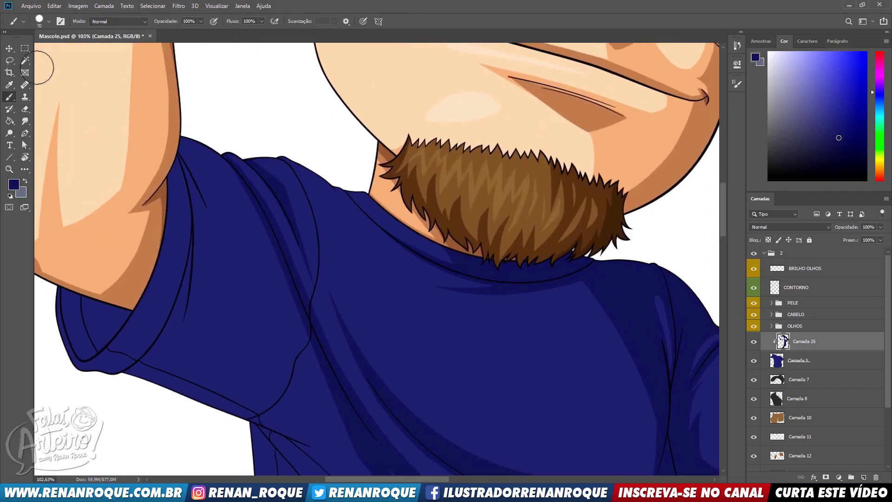
click(9, 48)
key(l)
drag(367, 331, 389, 255)
key(b)
drag(287, 241, 522, 428)
key(ctrl+d)
mouse_move(490, 342)
mouse_down()
mouse_move(462, 331)
mouse_move(395, 209)
mouse_move(498, 325)
mouse_up()
key(e)
- Paint a fold shadow from the raised sleeve across the armhole seam to the chest within a freehand selection
key(l)
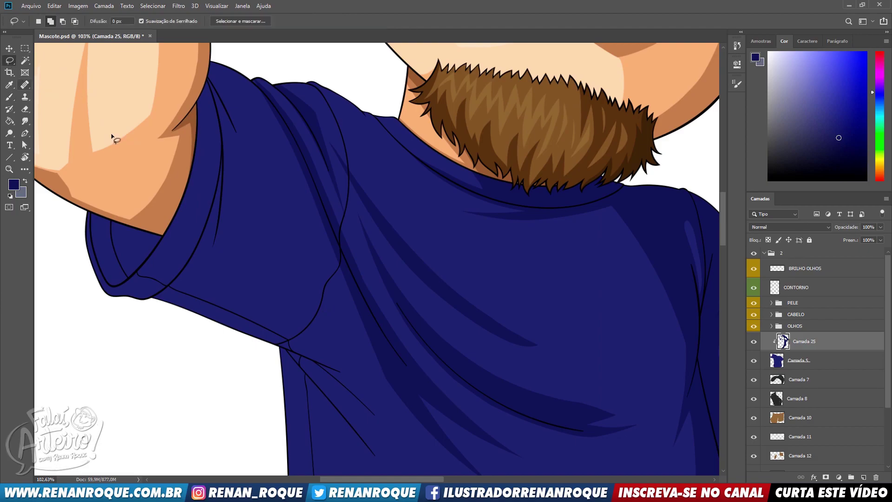
drag(348, 331, 392, 380)
key(b)
drag(274, 198, 479, 456)
key(ctrl+d)
mouse_move(483, 334)
mouse_down()
mouse_move(540, 203)
mouse_move(570, 364)
mouse_up()
mouse_move(415, 381)
mouse_down()
mouse_move(237, 287)
mouse_move(312, 340)
mouse_move(409, 371)
mouse_up()
mouse_move(429, 410)
mouse_down()
mouse_move(377, 307)
mouse_move(444, 364)
mouse_up()
- Paint dark navy shadow along the raised sleeve's underside and broad fold strokes radiating from the armpit onto the torso
key(e)
key(b)
drag(360, 307, 470, 412)
key(e)
key(b)
drag(339, 298, 451, 459)
drag(405, 379, 406, 326)
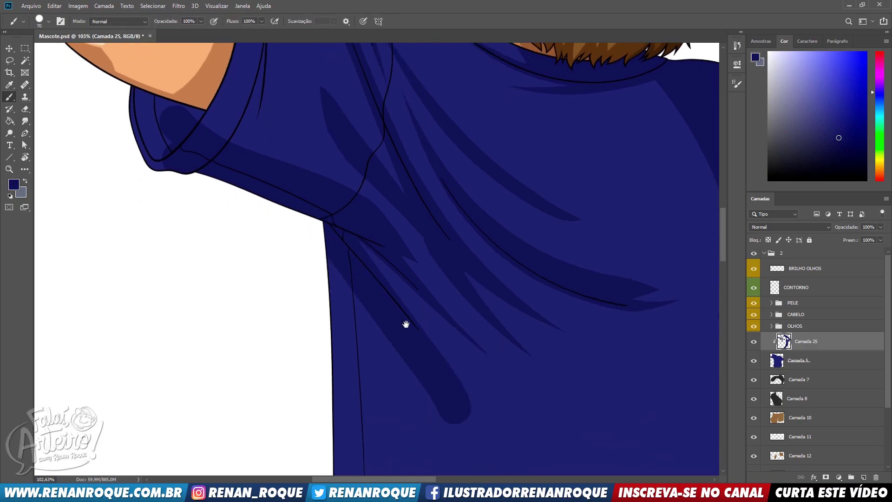
- Erase the lowest armpit fold shadow into a pointed taper along its crease line
key(e)
drag(314, 241, 421, 371)
drag(511, 434, 434, 404)
key(b)
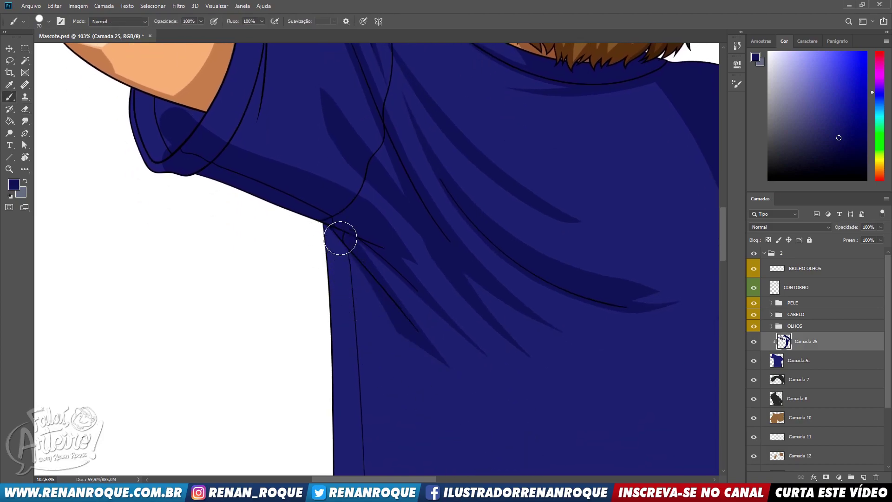
drag(382, 282, 448, 403)
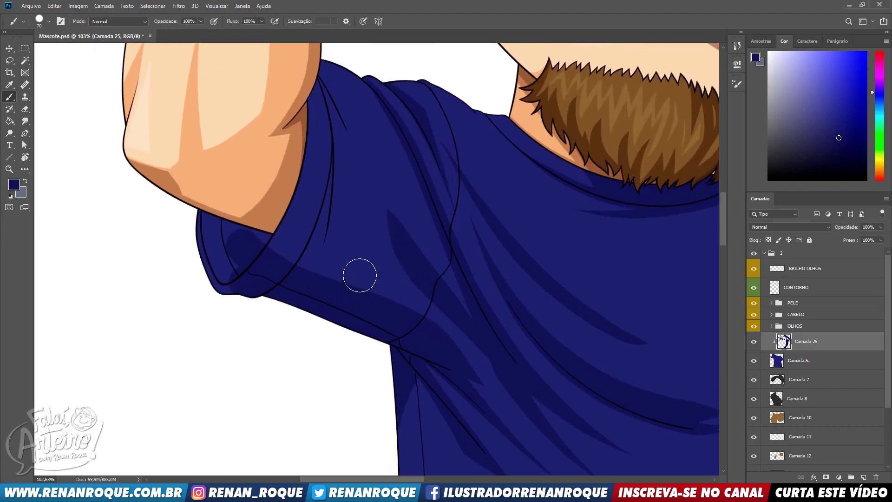
- Refine the upper edge of the shadow along the raised sleeve's underside by erasing it into a cleaner shape
mouse_move(324, 243)
mouse_down()
mouse_move(406, 319)
mouse_move(372, 235)
mouse_up()
key(e)
drag(358, 313, 364, 265)
mouse_move(378, 139)
mouse_down()
mouse_move(382, 255)
mouse_move(412, 322)
mouse_up()
key(b)
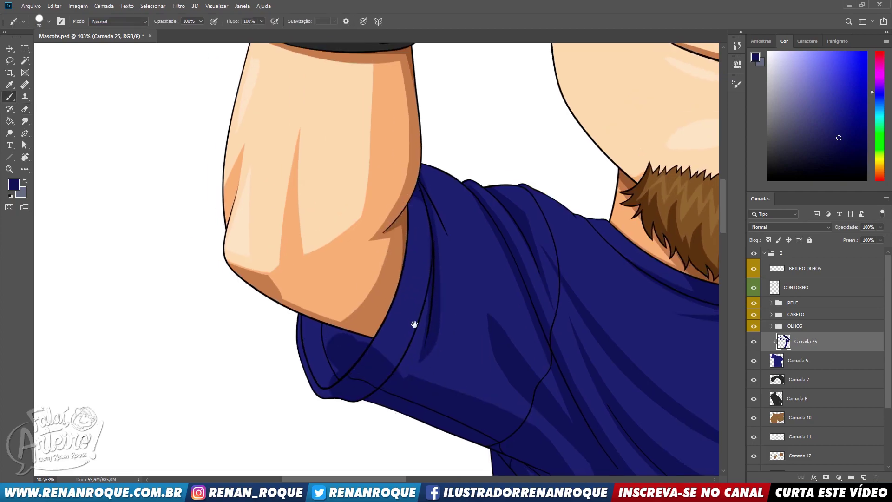
- Paint a narrow navy fold shadow beside the cuff seam of the raised sleeve
drag(394, 398, 387, 297)
mouse_move(389, 360)
mouse_down()
mouse_move(414, 254)
mouse_move(412, 200)
mouse_up()
key(e)
key(b)
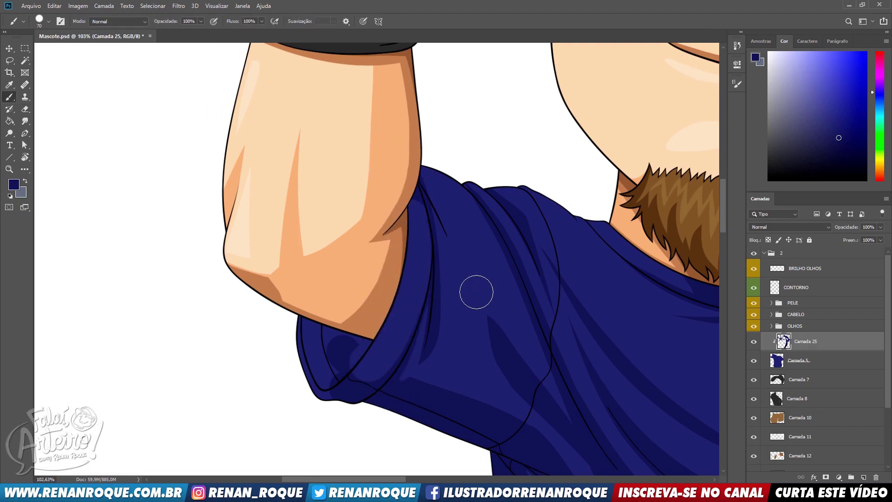
- Shade the raised sleeve's cuff band and the inside of its opening in navy, erasing the edges into clean shapes
mouse_move(408, 230)
mouse_down()
mouse_move(414, 239)
mouse_move(396, 238)
mouse_up()
drag(369, 371, 377, 367)
mouse_move(408, 289)
mouse_down()
mouse_move(416, 233)
mouse_move(380, 319)
mouse_up()
key(e)
key(ctrl+z)
mouse_move(404, 224)
mouse_down()
mouse_move(368, 374)
mouse_move(349, 391)
mouse_move(367, 386)
mouse_up()
key(b)
key(e)
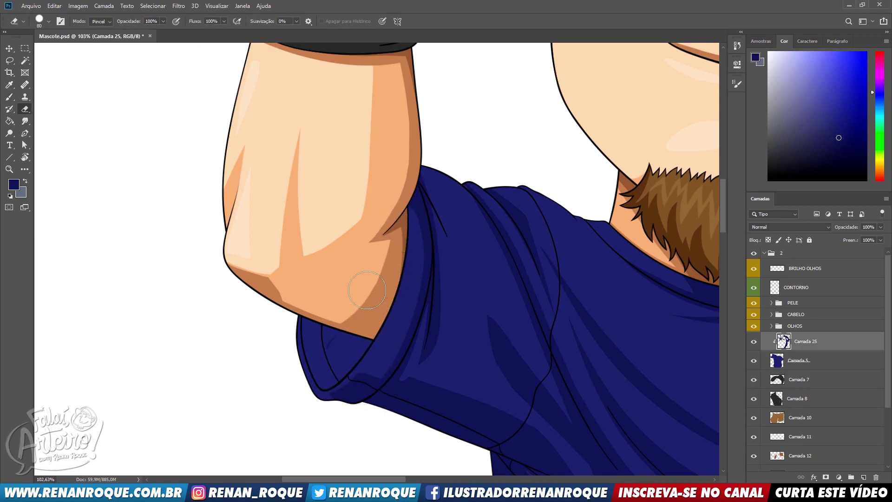
key(b)
mouse_move(347, 348)
mouse_down()
mouse_move(361, 316)
mouse_move(315, 335)
mouse_move(308, 375)
mouse_up()
- Paint tapered navy shadows on top of the raised sleeve beside the arm within a freehand selection, and deselect
mouse_move(522, 162)
mouse_down()
mouse_move(544, 245)
mouse_move(539, 233)
mouse_up()
key(z)
click(484, 242)
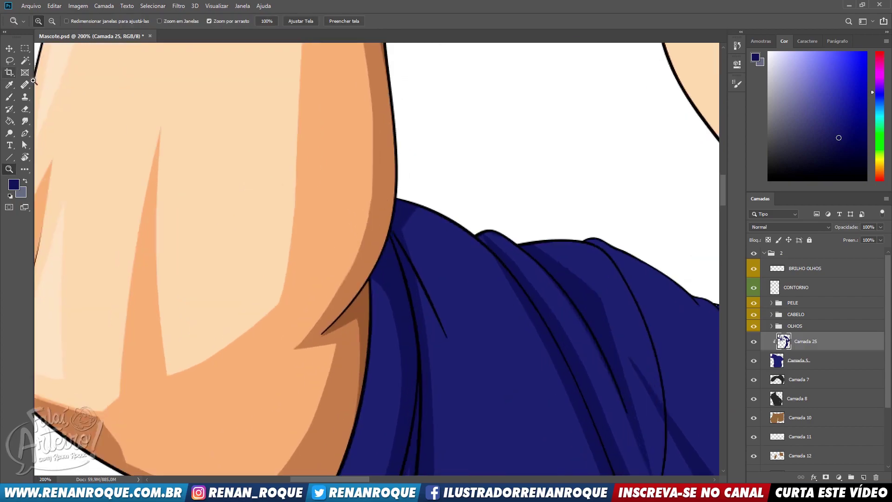
key(l)
mouse_move(461, 379)
mouse_down()
mouse_move(344, 171)
mouse_move(367, 174)
mouse_up()
key(ctrl+d)
drag(399, 269, 453, 338)
drag(499, 251, 288, 163)
key(b)
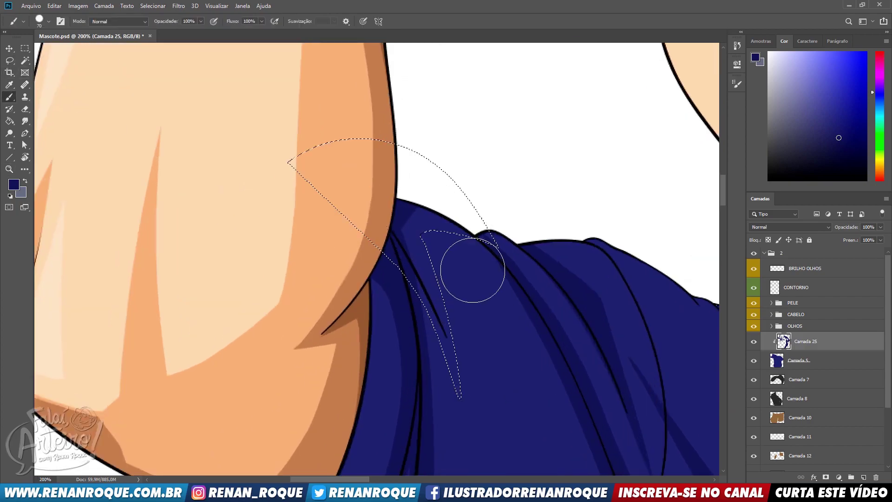
drag(430, 332, 456, 448)
key(ctrl+d)
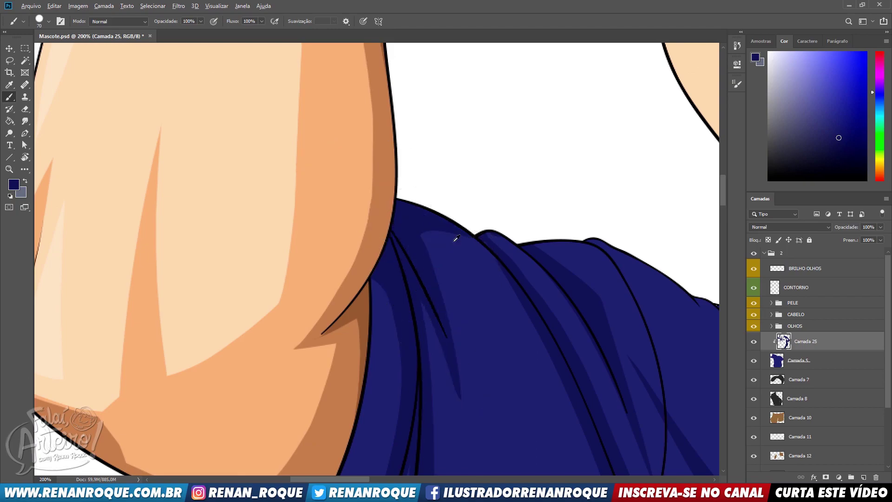
- Erase the side shadow from the shirt's hem band below the stitching line
scroll(456, 239, down, 13)
drag(522, 255, 329, 47)
drag(371, 145, 420, 13)
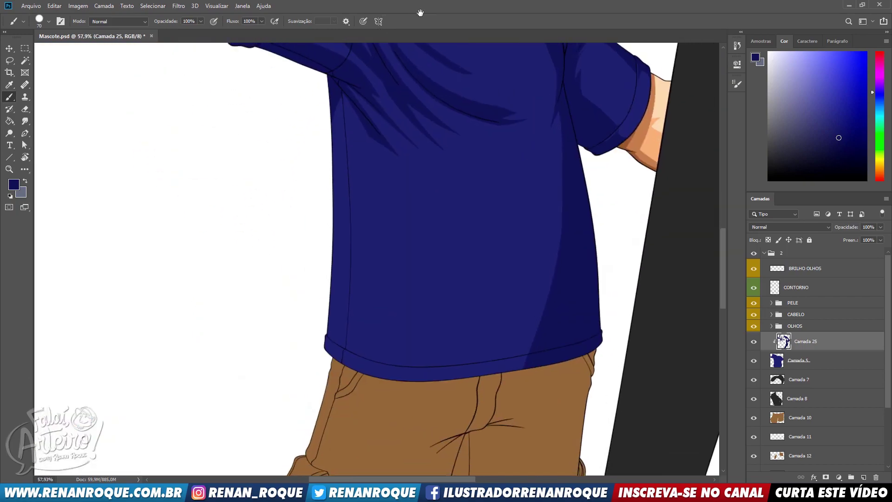
scroll(570, 313, up, 8)
drag(572, 392, 613, 225)
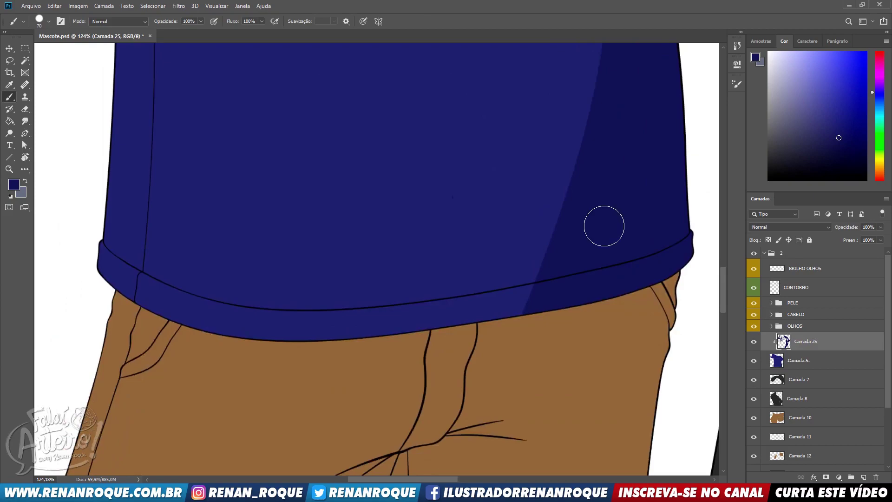
mouse_move(560, 304)
mouse_down()
mouse_move(482, 322)
mouse_move(573, 302)
mouse_up()
key(e)
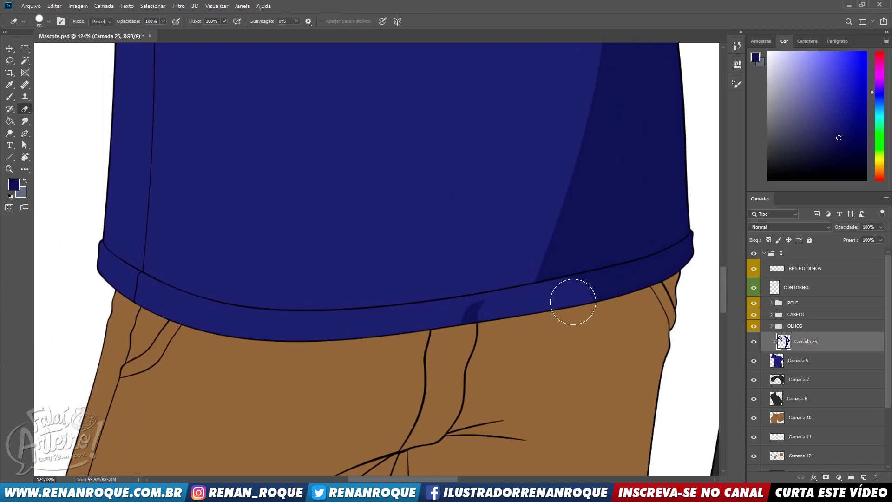
drag(493, 309, 462, 313)
- Repaint the hem band's shadow slightly offset from the torso shadow, tapering along the lower edge toward the shirt's centre
key(b)
mouse_move(594, 295)
mouse_down()
mouse_move(484, 322)
mouse_move(504, 275)
mouse_move(486, 299)
mouse_move(521, 326)
mouse_move(430, 354)
mouse_up()
key(e)
key(b)
drag(518, 331, 472, 342)
key(ctrl+z)
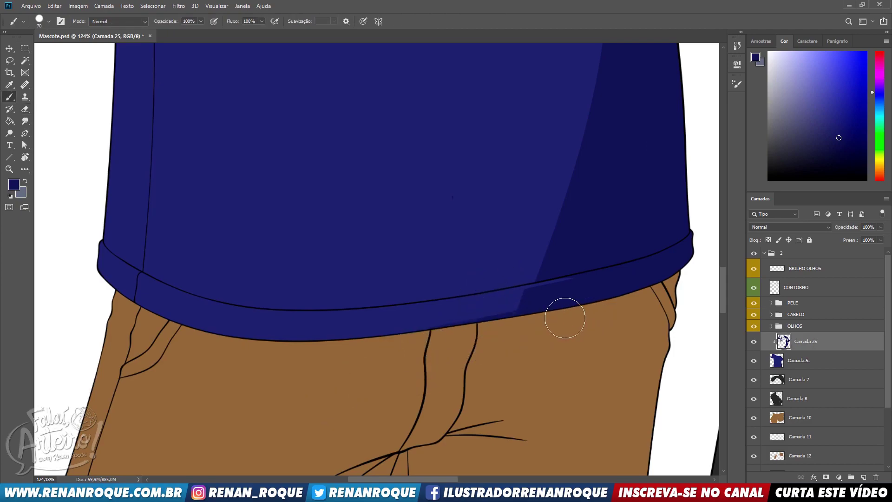
key(e)
- Add a clipped layer above the shirt's shadow layer and choose a darker navy for a second shadow tone
scroll(442, 304, down, 5)
drag(440, 245, 437, 363)
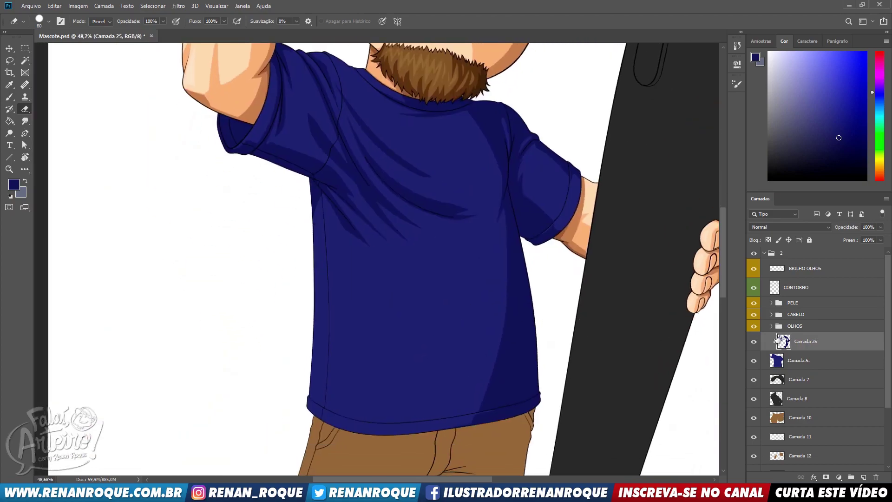
drag(430, 291, 433, 313)
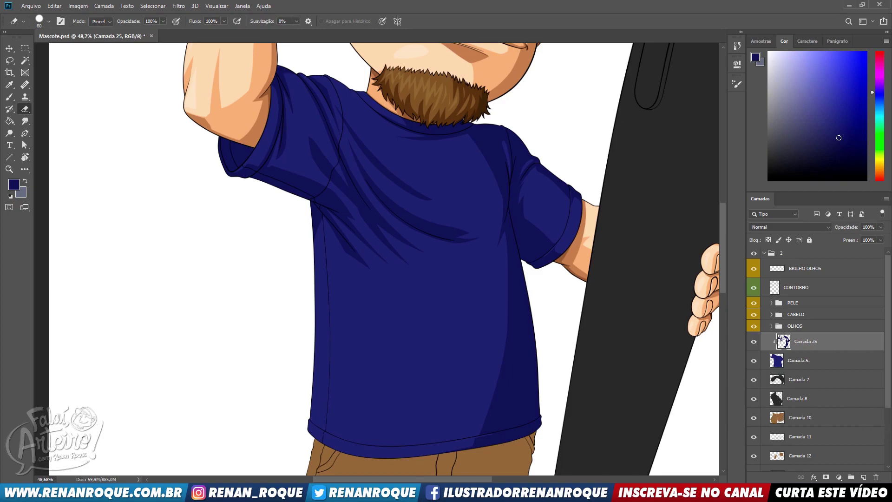
click(863, 474)
scroll(510, 248, up, 2)
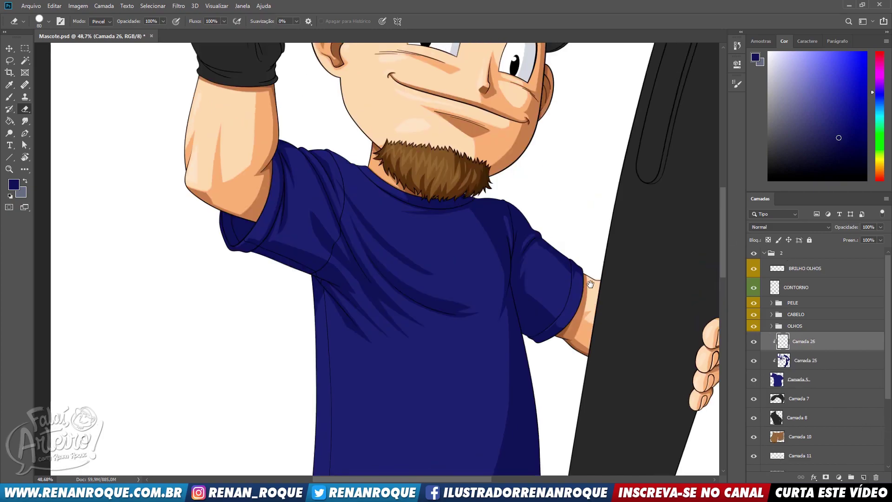
scroll(510, 248, up, 2)
key(b)
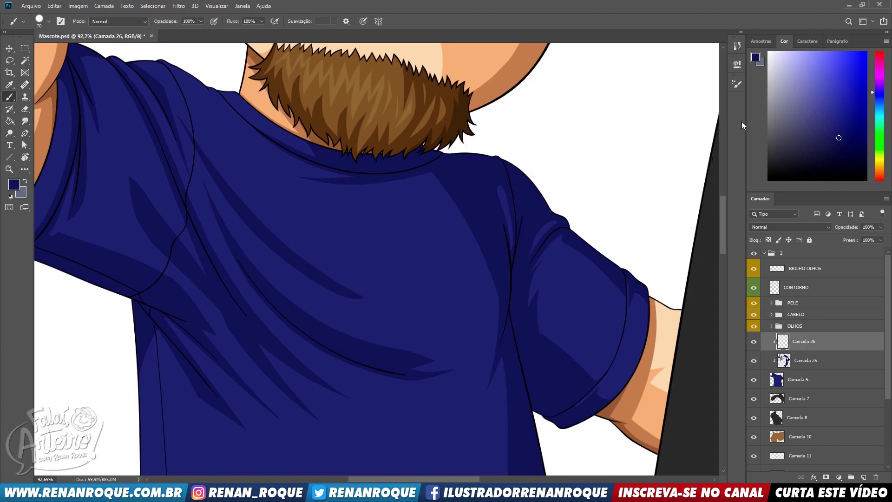
drag(585, 163, 588, 232)
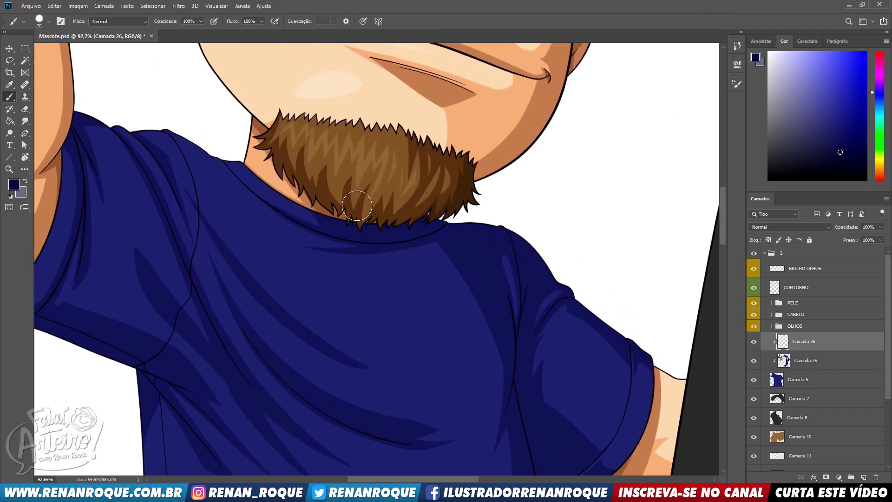
- Paint the beard's darker cast shadow on the collar and begin carving it into pointed tufts
drag(367, 226, 410, 231)
key(z)
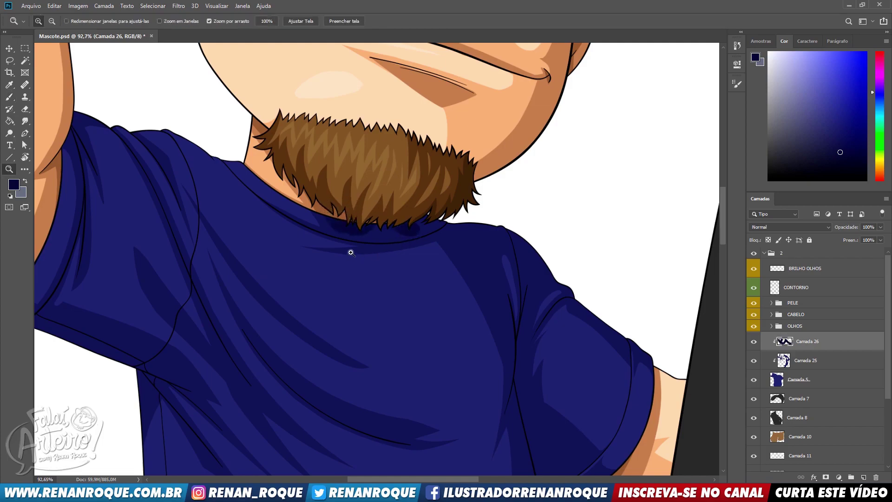
click(351, 253)
key(e)
drag(353, 235, 369, 207)
key(b)
mouse_move(362, 250)
mouse_down()
mouse_move(370, 220)
mouse_move(351, 219)
mouse_move(374, 233)
mouse_up()
key(e)
key(b)
key(e)
key(b)
drag(384, 265, 377, 226)
key(e)
key(b)
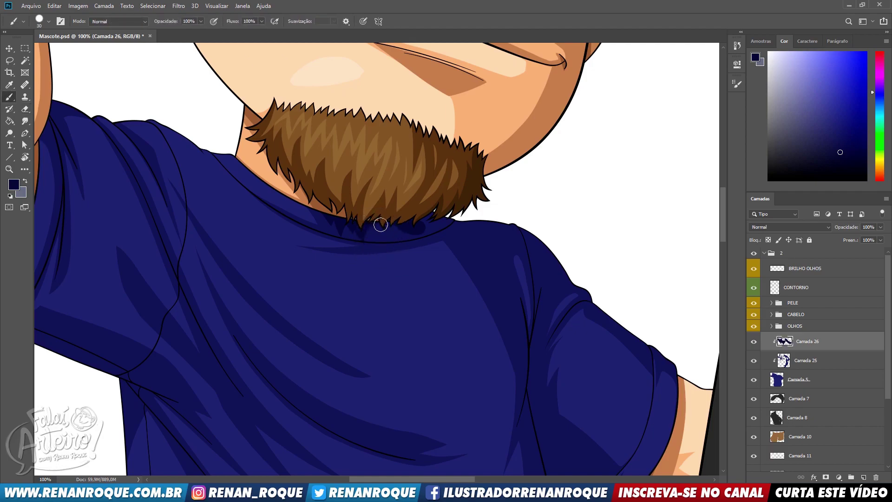
- Shape the rest of the beard's collar shadow into jagged hair tufts, alternating painting and erasing
key(e)
key(b)
key(e)
mouse_move(403, 235)
mouse_down()
mouse_move(394, 236)
mouse_move(410, 221)
mouse_move(398, 244)
mouse_move(412, 233)
mouse_move(401, 223)
mouse_move(420, 229)
mouse_move(397, 259)
mouse_move(426, 236)
mouse_move(417, 219)
mouse_move(416, 233)
mouse_move(427, 221)
mouse_move(425, 245)
mouse_move(454, 228)
mouse_move(431, 215)
mouse_move(424, 244)
mouse_move(447, 234)
mouse_move(436, 225)
mouse_move(430, 249)
mouse_move(452, 236)
mouse_move(462, 210)
mouse_move(447, 211)
mouse_move(488, 201)
mouse_move(441, 246)
mouse_move(428, 250)
mouse_move(467, 222)
mouse_move(421, 251)
mouse_move(468, 227)
mouse_move(419, 259)
mouse_move(498, 223)
mouse_up()
key(b)
key(e)
key(b)
key(e)
key(b)
key(e)
key(b)
key(e)
key(b)
key(e)
key(b)
key(e)
key(b)
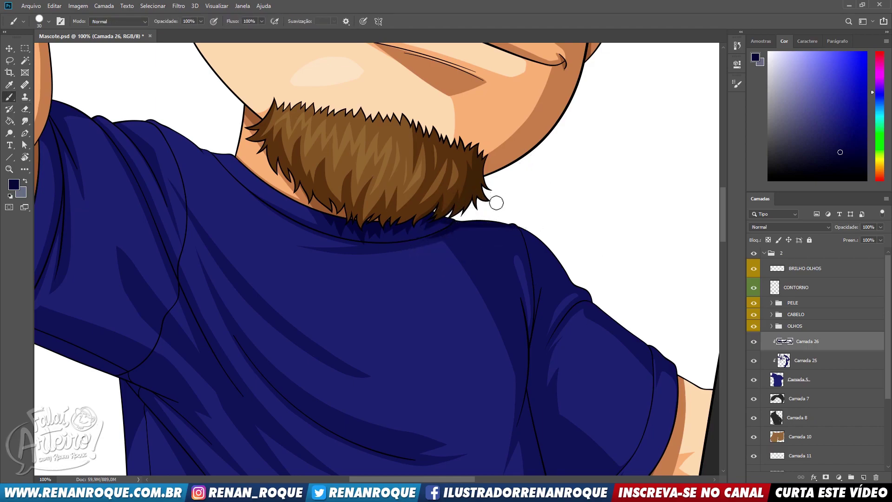
- Paint darker navy along the lowered arm's shoulder edge, armhole seam and upper sleeve with an enlarged brush
key(bracketright)
key(bracketright)
key(bracketright)
key(bracketright)
mouse_move(628, 346)
mouse_down()
mouse_move(548, 253)
mouse_move(532, 251)
mouse_move(537, 290)
mouse_up()
key(bracketleft)
key(bracketleft)
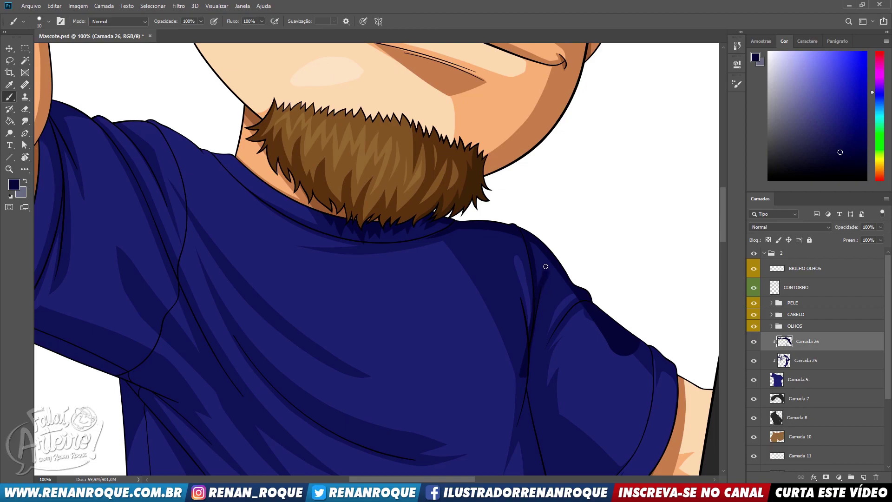
- Add darker navy accents to the shoulder folds of the lowered sleeve with a finer brush, trimming their edges
key(e)
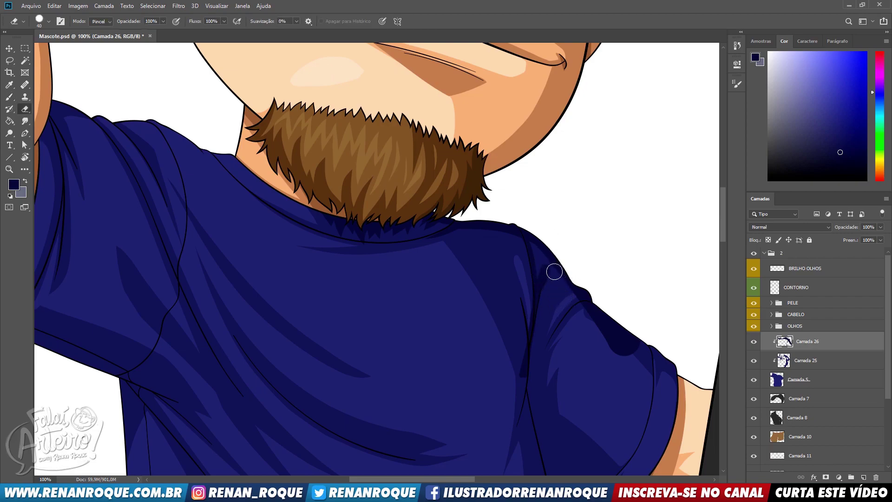
key(b)
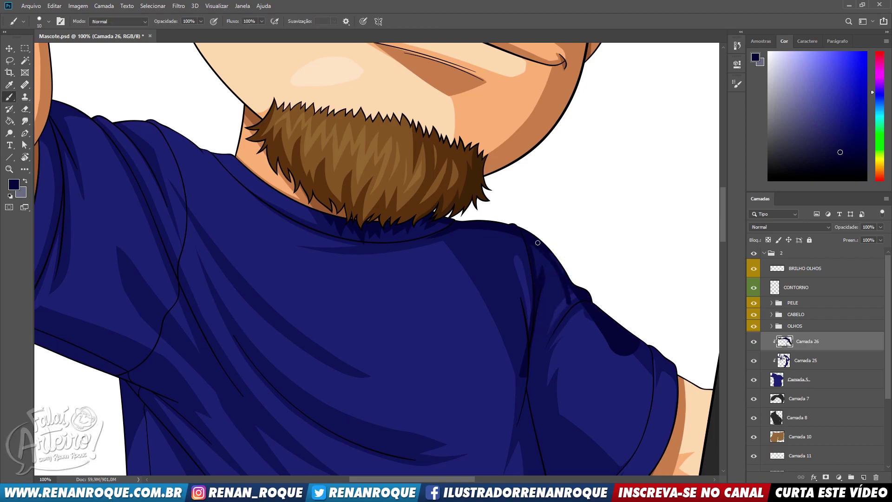
drag(552, 264, 580, 320)
mouse_move(572, 290)
mouse_down()
mouse_move(569, 349)
mouse_move(587, 299)
mouse_move(548, 347)
mouse_up()
key(e)
key(b)
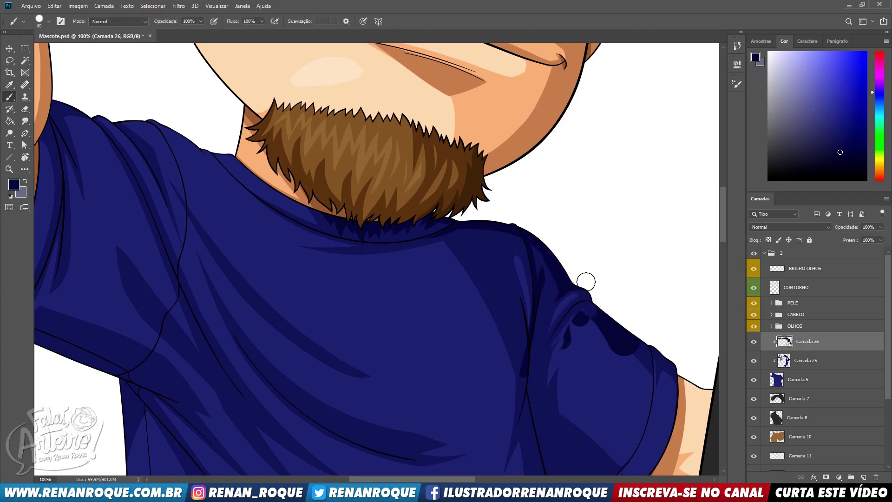
- Refine the lowered sleeve's darker shadow into a thin strip along its upper edge and tapered fold accents
mouse_move(590, 312)
mouse_down()
mouse_move(558, 359)
mouse_move(634, 336)
mouse_move(576, 345)
mouse_move(559, 361)
mouse_move(596, 321)
mouse_move(554, 348)
mouse_move(601, 315)
mouse_move(551, 377)
mouse_move(597, 344)
mouse_move(574, 371)
mouse_move(615, 346)
mouse_move(602, 357)
mouse_move(646, 349)
mouse_up()
key(e)
key(b)
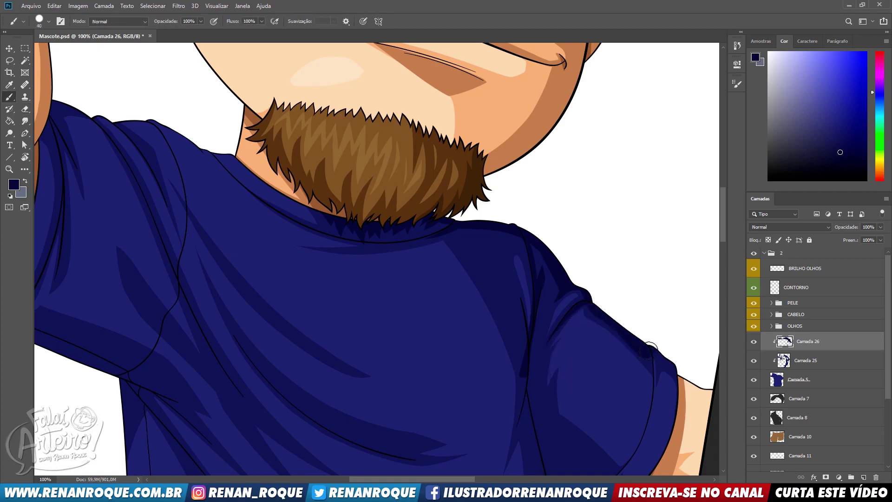
key(e)
key(b)
- Paint a small tapered darker shadow at the upper end of the lowered sleeve's cuff band
mouse_move(657, 357)
mouse_down()
mouse_move(663, 430)
mouse_move(660, 423)
mouse_up()
key(e)
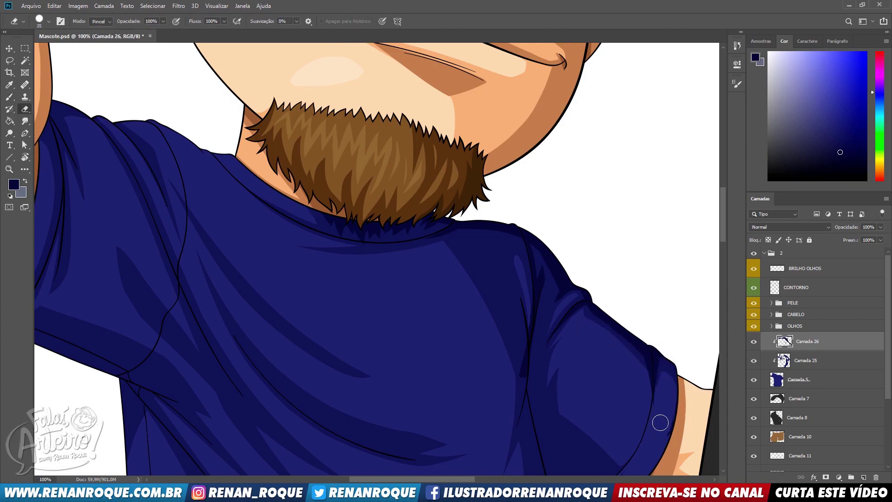
key(b)
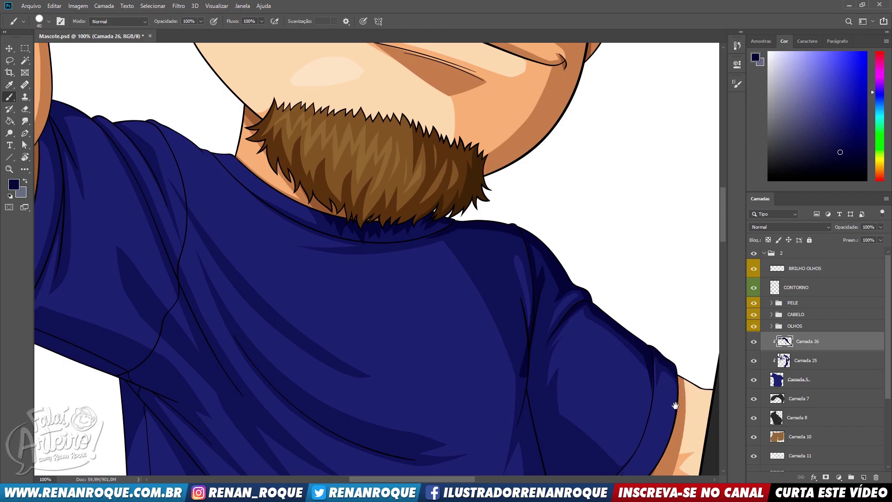
- Paint darker navy from the lowered arm's armhole seam down the sleeve's underside
drag(639, 338, 598, 446)
drag(502, 260, 581, 437)
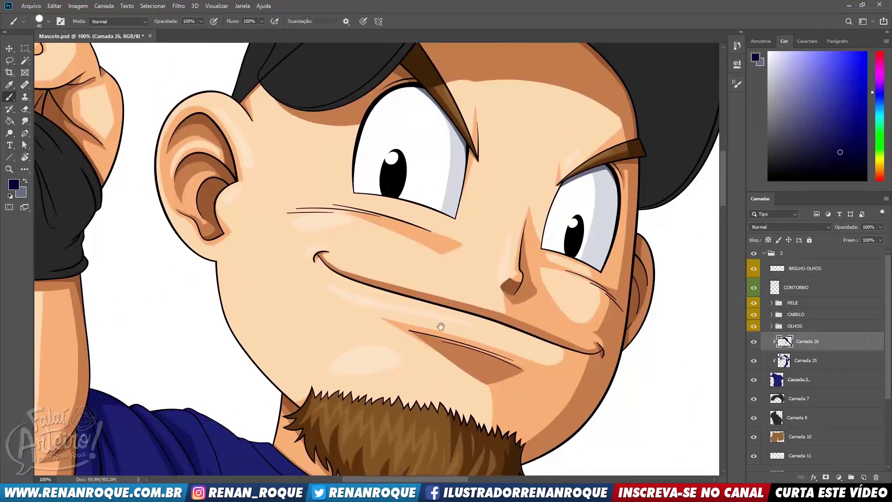
drag(441, 327, 474, 261)
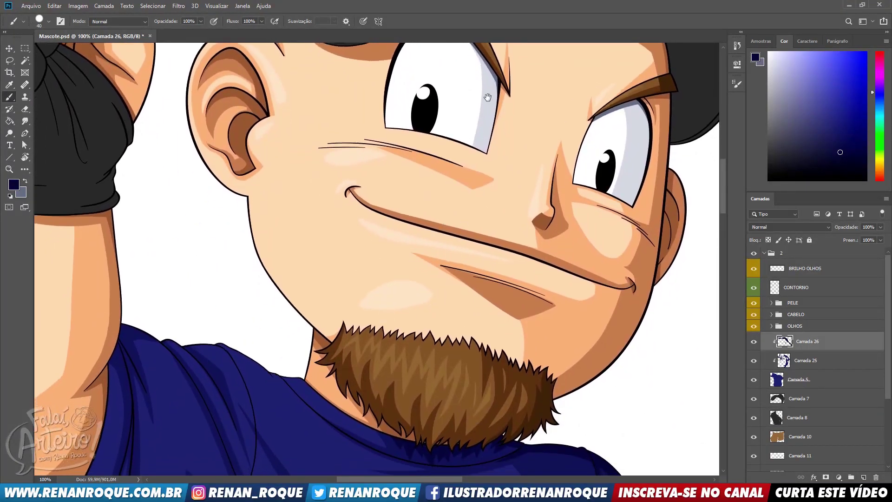
drag(538, 374, 509, 125)
drag(581, 273, 491, 127)
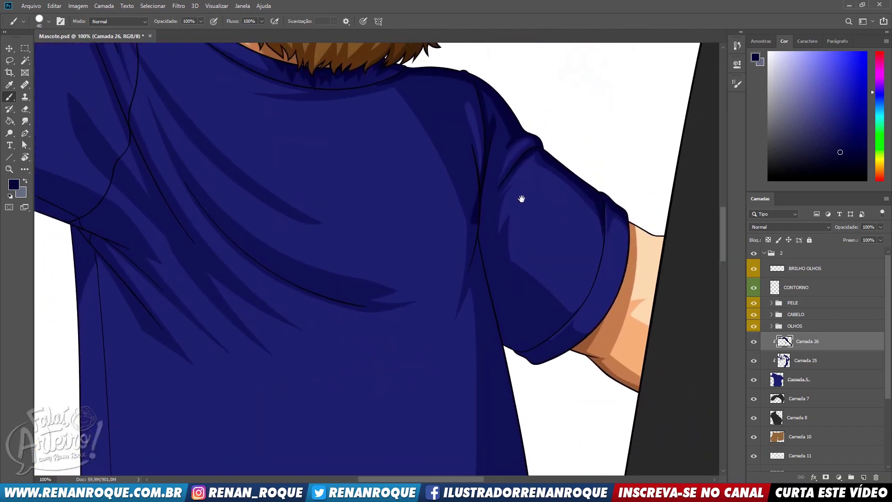
drag(522, 197, 522, 231)
mouse_move(474, 214)
mouse_down()
mouse_move(491, 352)
mouse_move(504, 251)
mouse_move(494, 270)
mouse_move(524, 224)
mouse_move(502, 306)
mouse_up()
key(e)
key(b)
mouse_move(509, 349)
mouse_down()
mouse_move(481, 277)
mouse_move(514, 368)
mouse_up()
mouse_move(487, 172)
mouse_down()
mouse_move(514, 424)
mouse_move(501, 411)
mouse_up()
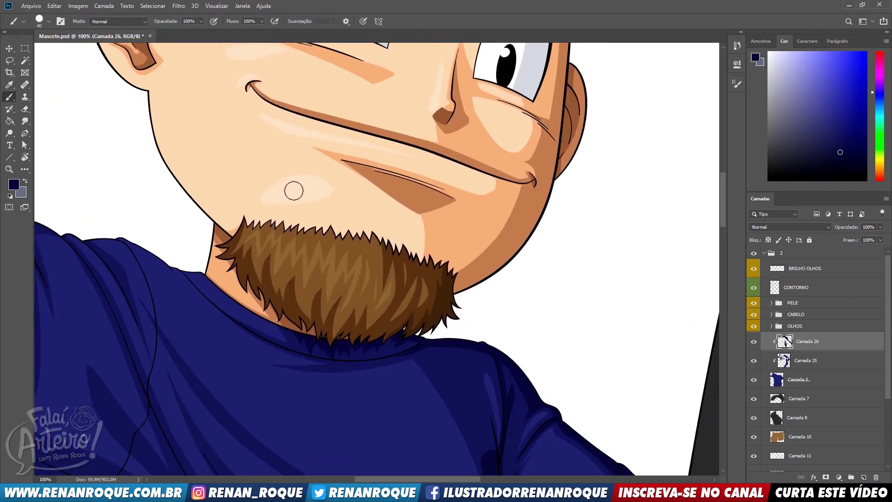
scroll(466, 132, down, 10)
- Shape the darker shadow on the lowered sleeve's underside and cuff into angular points by painting and erasing
key(e)
mouse_move(496, 300)
mouse_down()
mouse_move(493, 312)
mouse_move(539, 379)
mouse_up()
key(b)
drag(490, 339, 528, 406)
key(e)
mouse_move(537, 376)
mouse_down()
mouse_move(525, 384)
mouse_move(549, 374)
mouse_up()
key(b)
key(e)
- Refine the darker torso shadow below the lowered arm's armpit into a narrow taper using a freehand selection
drag(542, 203, 526, 153)
drag(431, 159, 432, 232)
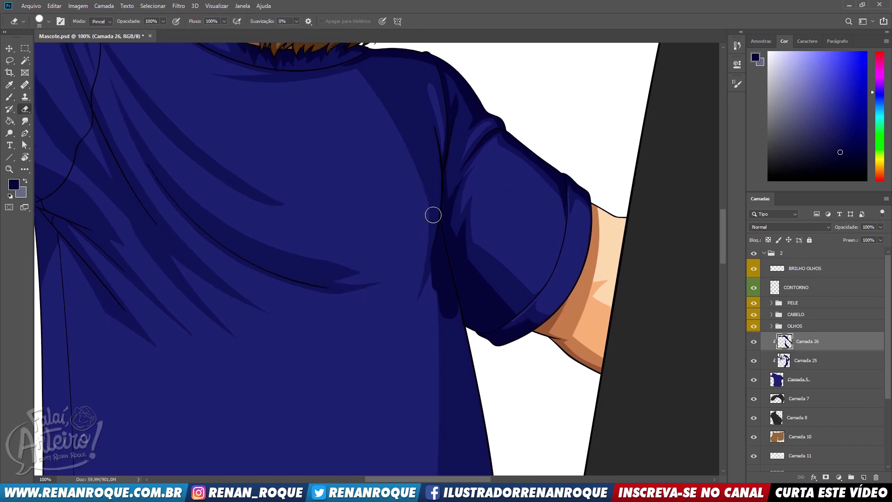
key(z)
click(441, 253)
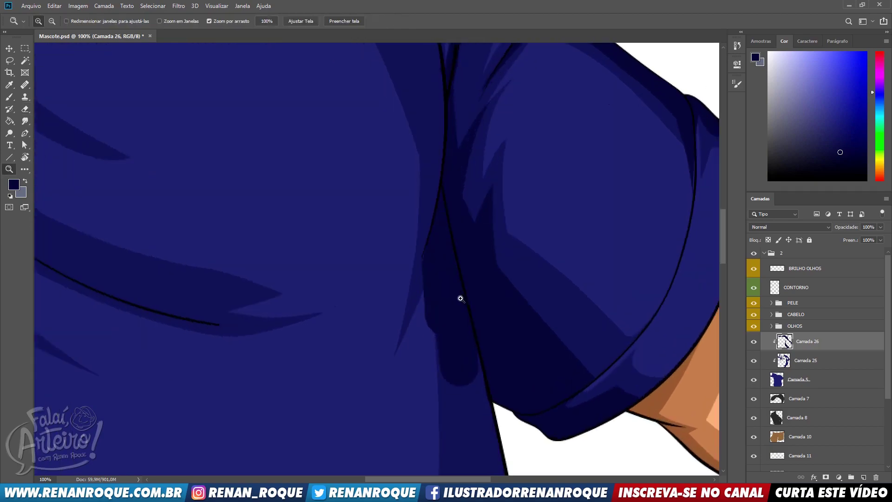
key(l)
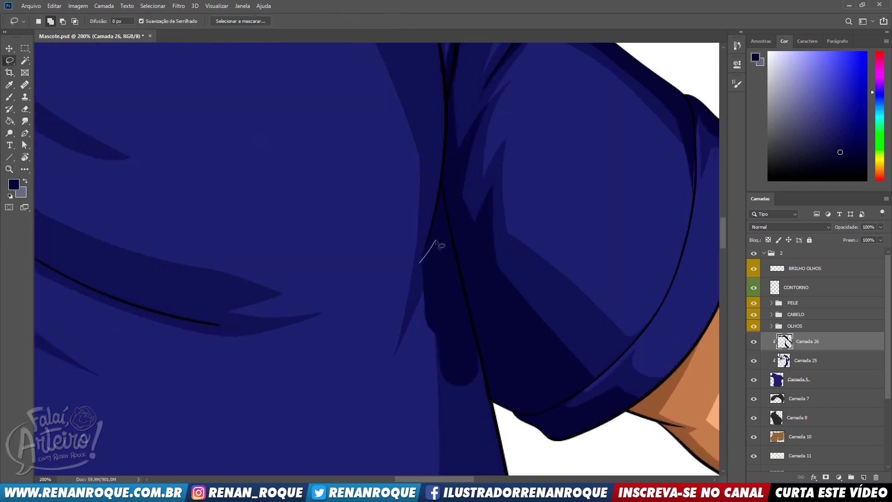
drag(486, 408, 420, 264)
key(ctrl+d)
key(b)
drag(447, 234, 492, 465)
- Paint a darker navy strip down the torso's shaded side edge, from below the lowered arm's armpit to the hem
scroll(503, 252, down, 5)
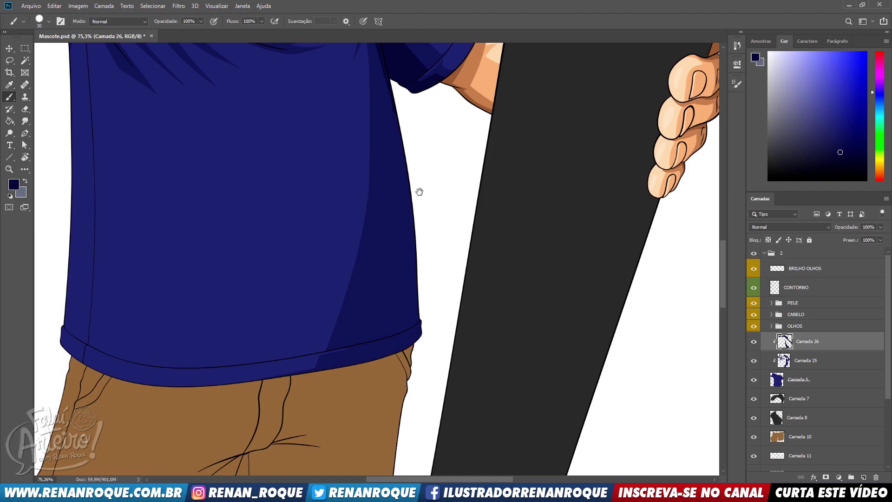
drag(419, 191, 444, 281)
key(bracketright)
mouse_move(400, 110)
mouse_down()
mouse_move(406, 240)
mouse_move(441, 432)
mouse_up()
key(bracketright)
drag(422, 195, 428, 464)
key(bracketright)
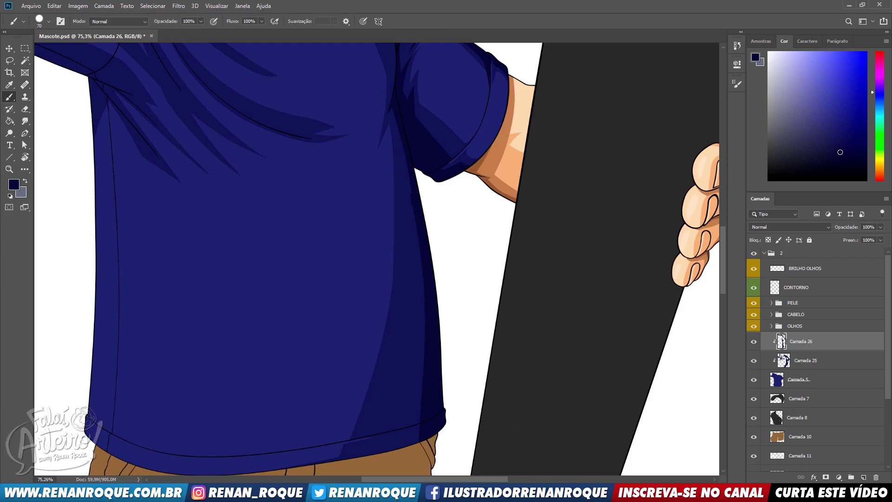
- Trim the darker shadow on the shirt's hem band by erasing its inner end near the shaded side
drag(456, 354, 542, 181)
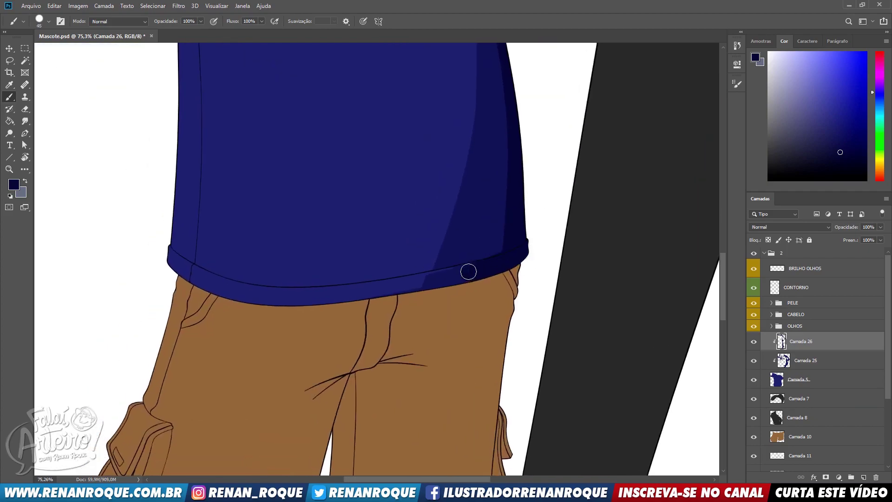
key(e)
drag(468, 271, 490, 267)
key(b)
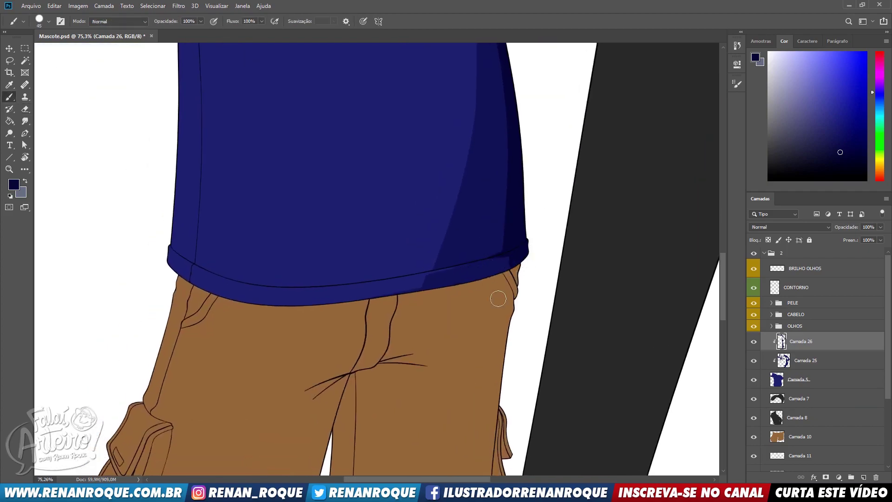
drag(611, 257, 434, 470)
- Paint a darker fold shadow on the chest beside the lowered arm's armhole seam and erase it into a taper
drag(491, 210, 655, 378)
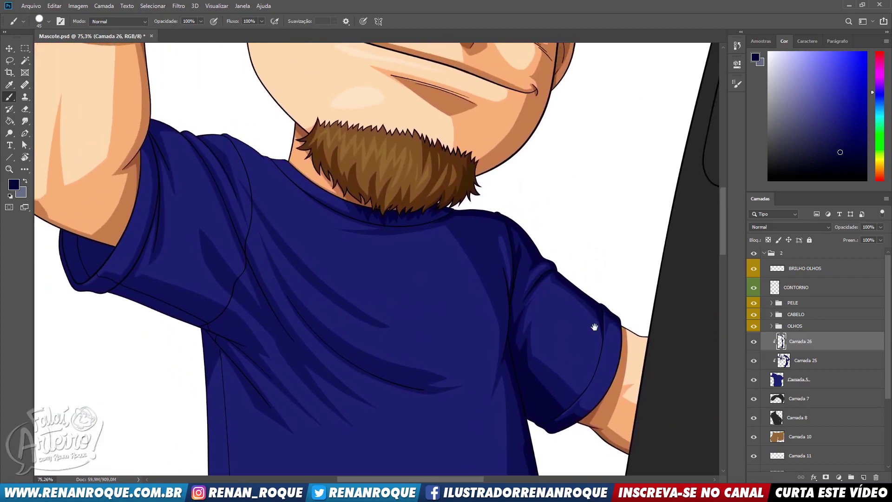
key(z)
click(489, 266)
key(b)
drag(481, 227, 508, 318)
key(e)
mouse_move(482, 224)
mouse_down()
mouse_move(480, 269)
mouse_move(494, 283)
mouse_move(482, 274)
mouse_move(503, 328)
mouse_up()
drag(471, 226, 562, 91)
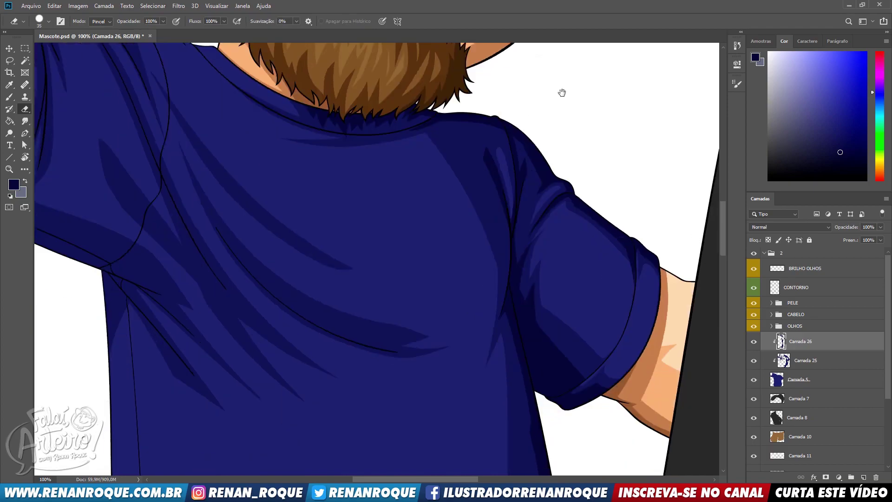
- Paint darker navy along the long curved chest fold and erase its upper edge into a thin tapered shape
key(b)
mouse_move(248, 194)
mouse_down()
mouse_move(413, 306)
mouse_move(342, 284)
mouse_move(391, 298)
mouse_up()
key(ctrl+z)
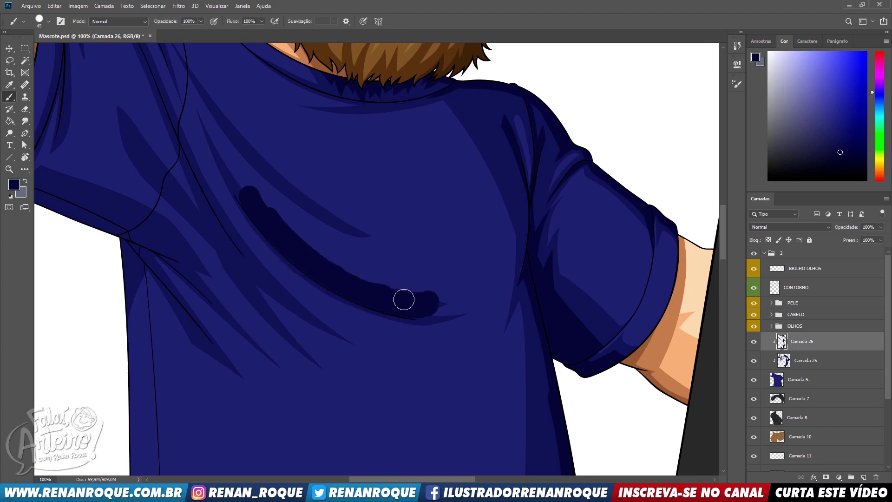
key(e)
mouse_move(236, 180)
mouse_down()
mouse_move(463, 310)
mouse_move(477, 309)
mouse_up()
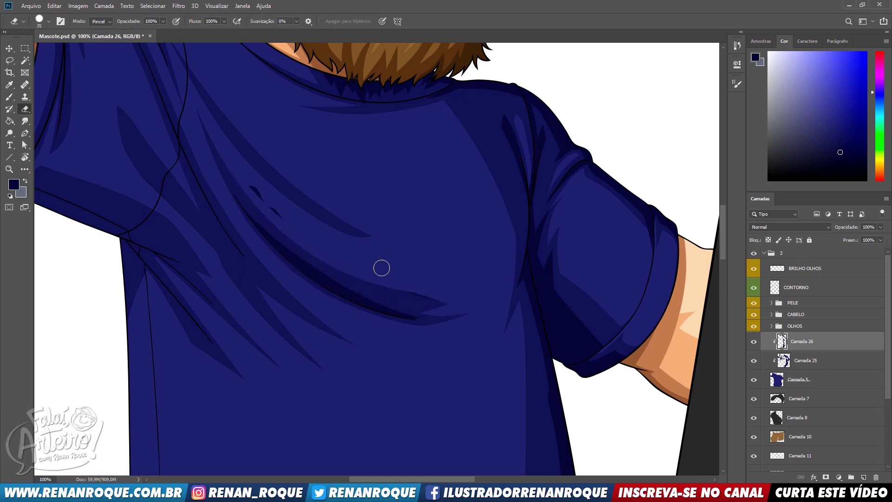
- Add a thin, tapered darker shadow along the upper chest fold
key(b)
mouse_move(353, 220)
mouse_down()
mouse_move(242, 127)
mouse_move(401, 246)
mouse_move(227, 106)
mouse_up()
key(e)
key(ctrl+shift+z)
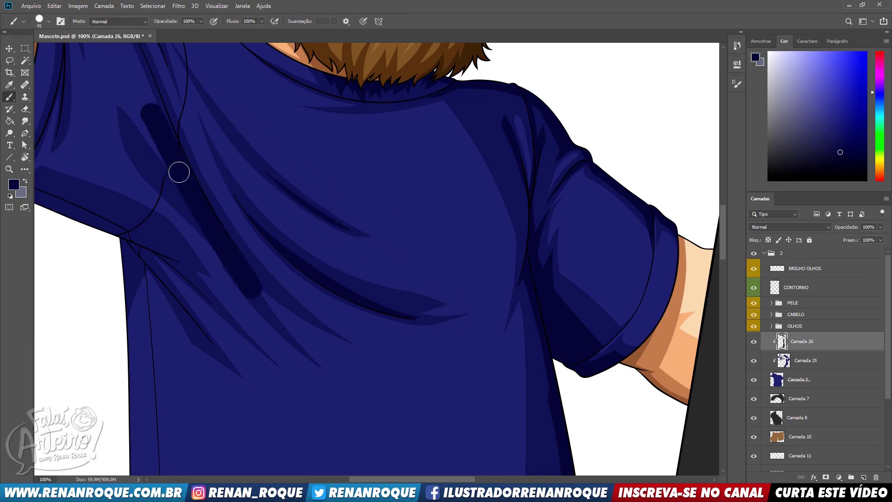
- Paint darker navy along the fold descending from the raised arm's shoulder seam and erase it into pointed ends
key(b)
mouse_move(224, 263)
mouse_down()
mouse_move(217, 257)
mouse_move(265, 332)
mouse_move(223, 259)
mouse_move(263, 323)
mouse_up()
key(e)
key(ctrl+z)
key(ctrl+z)
key(ctrl+z)
key(ctrl+z)
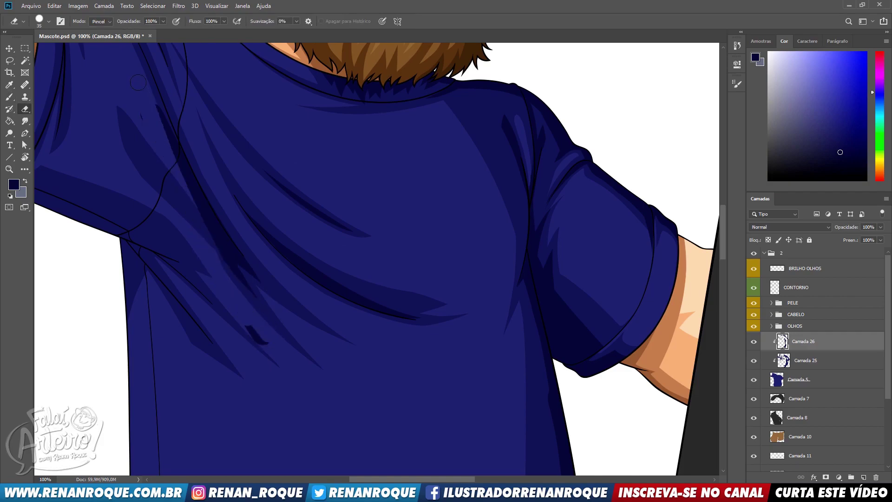
- Paint darker navy along the raised sleeve's underside into the armpit and cut its end into angular points
drag(251, 245, 418, 237)
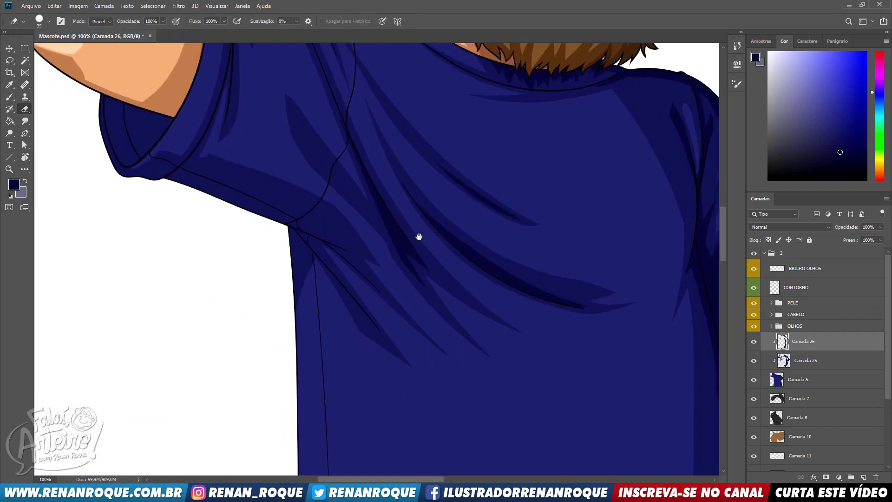
key(b)
drag(160, 182, 355, 250)
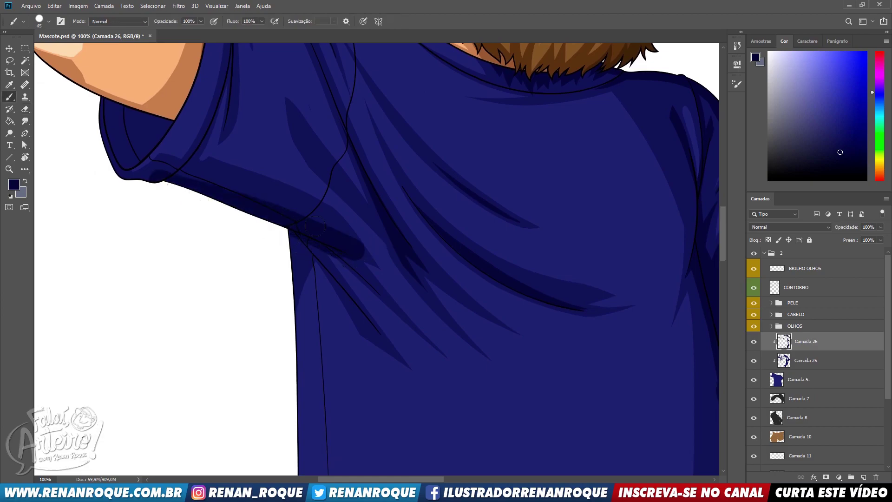
key(e)
mouse_move(336, 257)
mouse_down()
mouse_move(382, 311)
mouse_move(330, 265)
mouse_move(404, 328)
mouse_up()
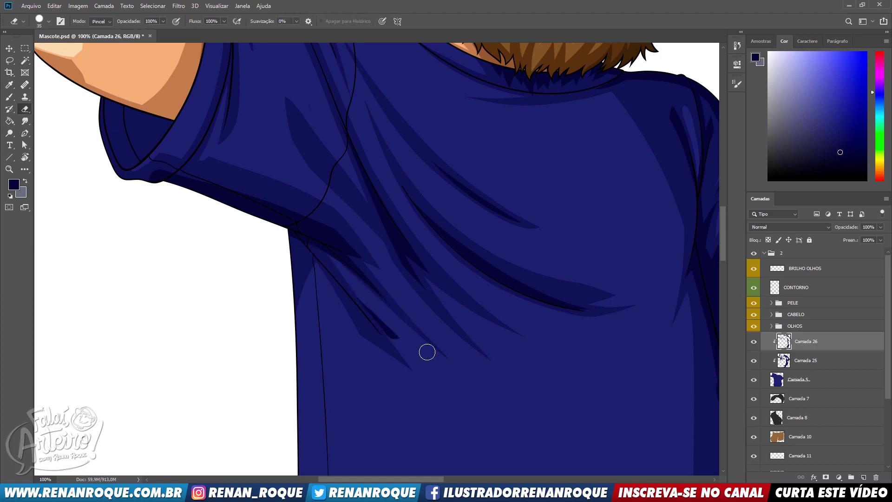
- Add darker shadows to the folds below the raised arm's armpit and trim the excess with the eraser
key(b)
mouse_move(313, 239)
mouse_down()
mouse_move(366, 349)
mouse_move(289, 249)
mouse_move(303, 255)
mouse_move(406, 400)
mouse_up()
key(e)
mouse_move(276, 248)
mouse_down()
mouse_move(380, 381)
mouse_move(276, 247)
mouse_move(405, 397)
mouse_up()
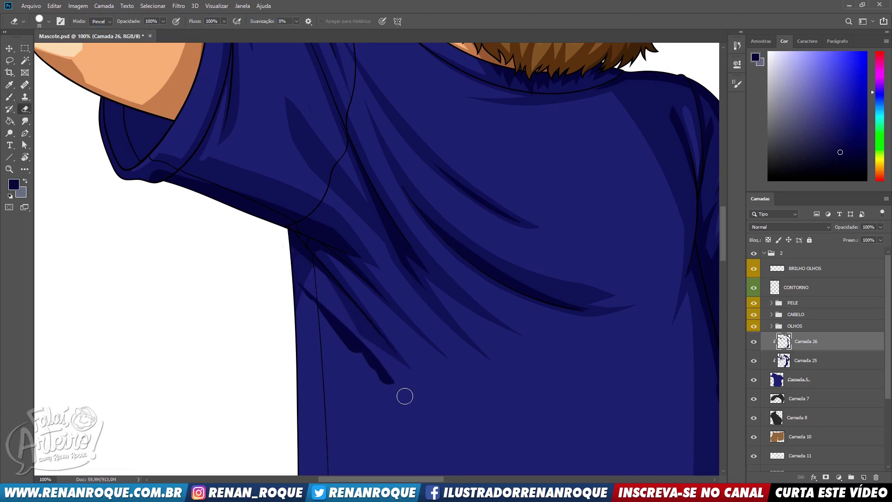
drag(303, 286, 347, 352)
- Paint darker navy inside the raised sleeve's opening and along the underside of its cuff, cleaning the edges
key(b)
drag(336, 265, 555, 356)
mouse_move(387, 255)
mouse_down()
mouse_move(397, 225)
mouse_move(372, 260)
mouse_up()
key(e)
key(b)
drag(303, 285, 375, 283)
mouse_move(333, 225)
mouse_down()
mouse_move(342, 251)
mouse_move(345, 235)
mouse_up()
drag(349, 198, 322, 201)
key(z)
click(327, 226)
key(e)
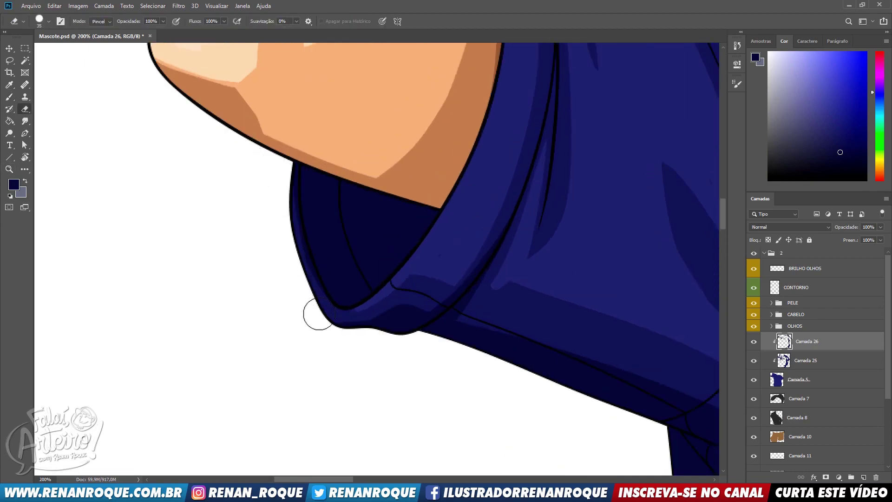
key(b)
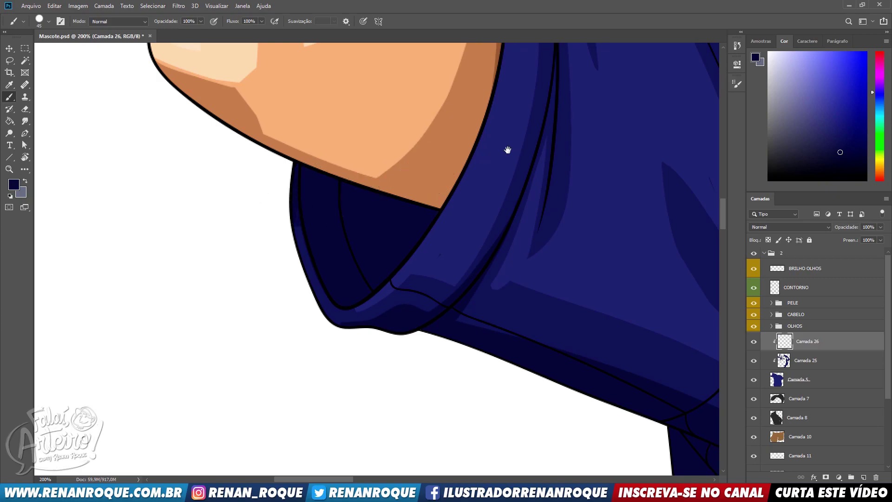
- Add darker shadows along the raised sleeve's cuff seam and on the shoulder beside the arm, trimming them with the eraser
drag(508, 150, 399, 375)
mouse_move(448, 392)
mouse_down()
mouse_move(459, 327)
mouse_move(440, 389)
mouse_up()
key(e)
mouse_move(455, 357)
mouse_down()
mouse_move(427, 420)
mouse_move(443, 385)
mouse_move(453, 441)
mouse_move(460, 215)
mouse_up()
key(b)
key(e)
drag(470, 451, 495, 210)
key(b)
mouse_move(356, 237)
mouse_down()
mouse_move(387, 176)
mouse_move(368, 211)
mouse_up()
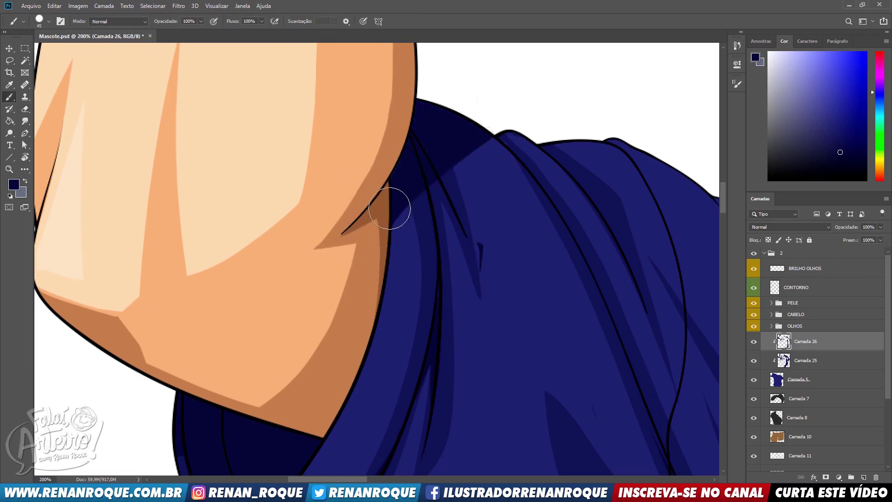
- Extend the darker shadow over the raised shoulder's top folds and shape its lower edge with the eraser
mouse_move(379, 173)
mouse_down()
mouse_move(376, 231)
mouse_move(439, 184)
mouse_move(456, 186)
mouse_move(442, 228)
mouse_move(484, 127)
mouse_up()
key(e)
mouse_move(483, 241)
mouse_down()
mouse_move(477, 191)
mouse_move(503, 237)
mouse_move(506, 191)
mouse_up()
key(b)
drag(446, 168, 546, 127)
key(e)
mouse_move(543, 166)
mouse_down()
mouse_move(538, 158)
mouse_move(572, 153)
mouse_move(603, 163)
mouse_move(570, 136)
mouse_up()
key(b)
key(e)
key(b)
- Paint a darker shadow with a brush size of 100 beneath the beard, from the collar to the lowered arm's shoulder
key(z)
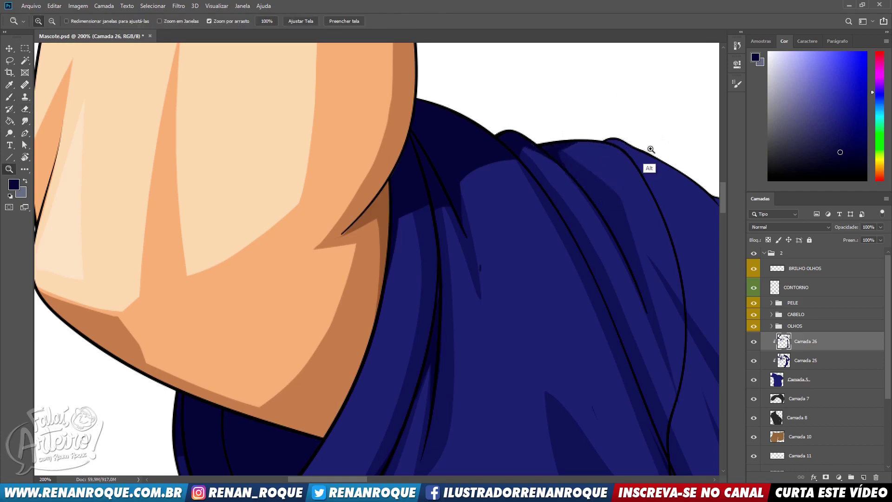
drag(650, 152, 600, 149)
drag(591, 102, 553, 115)
mouse_move(562, 158)
mouse_down()
mouse_move(356, 245)
mouse_move(328, 152)
mouse_up()
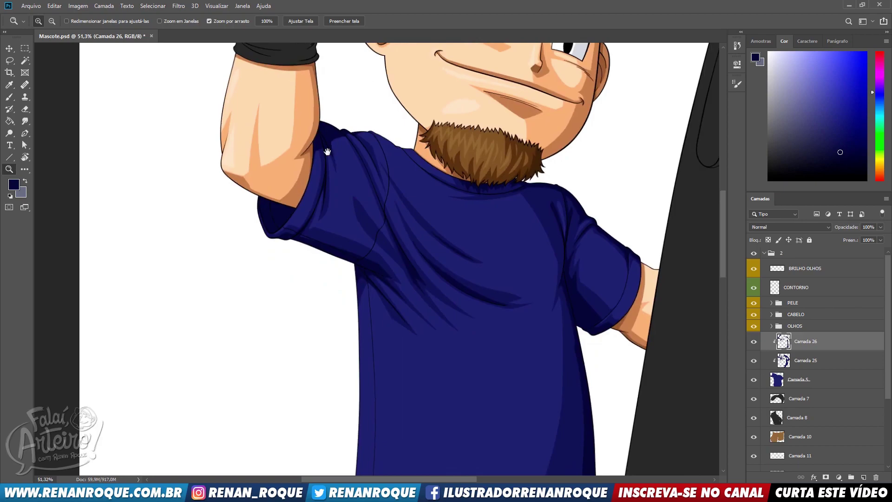
key(b)
scroll(486, 177, up, 1)
scroll(485, 170, up, 3)
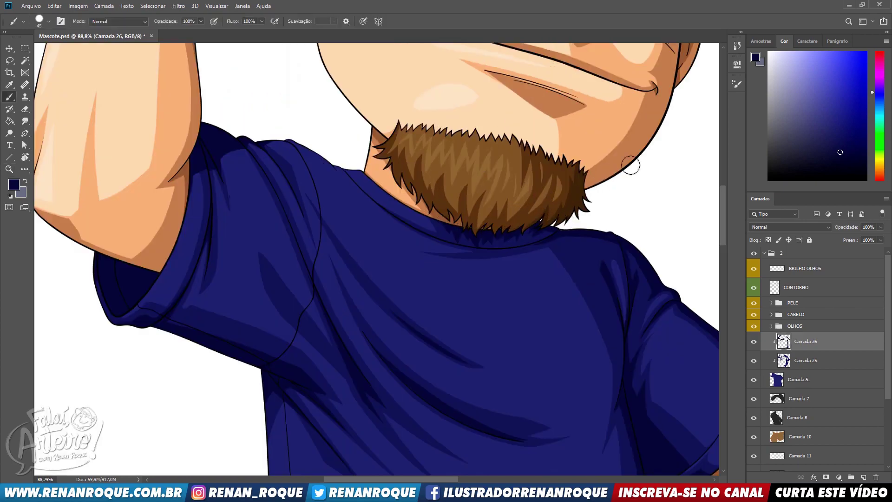
key(bracketright)
key(bracketright)
key(bracketright)
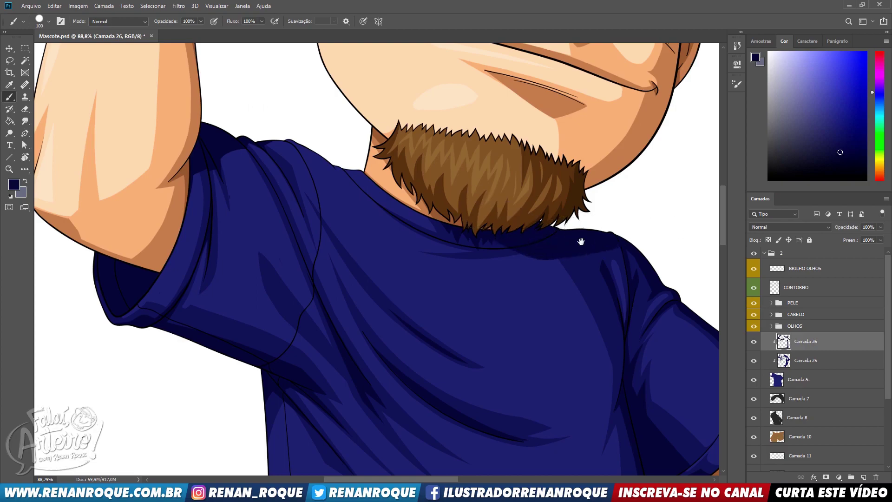
- Review the two-tone shirt shading across the sleeves, collar and torso at different zoom levels
drag(664, 178, 537, 169)
scroll(540, 169, down, 2)
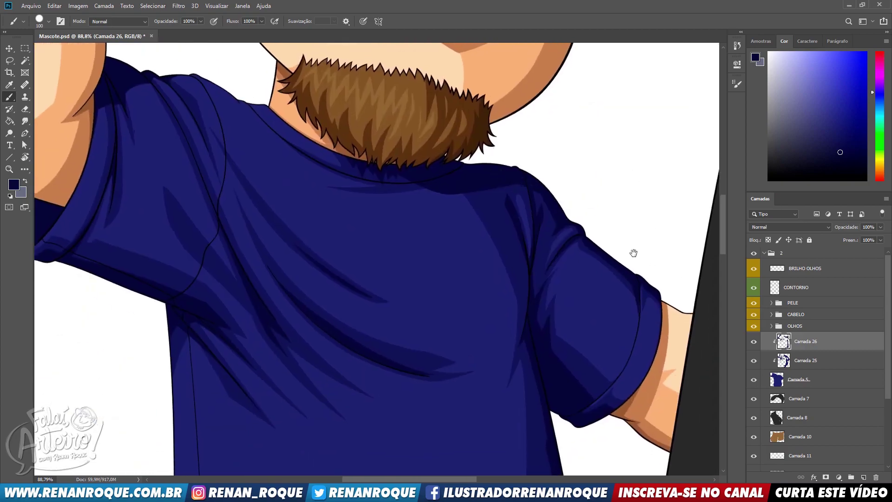
scroll(627, 154, down, 3)
key(z)
alt+click(628, 154)
mouse_move(635, 341)
mouse_down()
mouse_move(640, 143)
mouse_move(627, 472)
mouse_up()
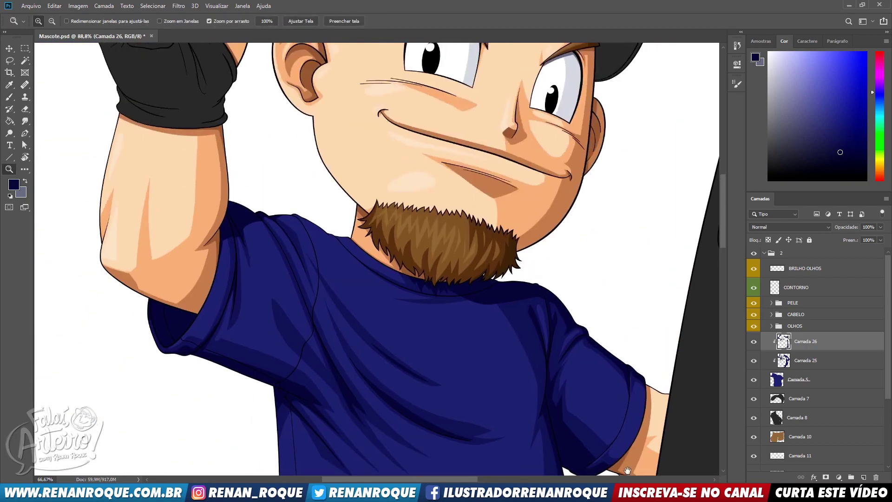
scroll(587, 323, up, 5)
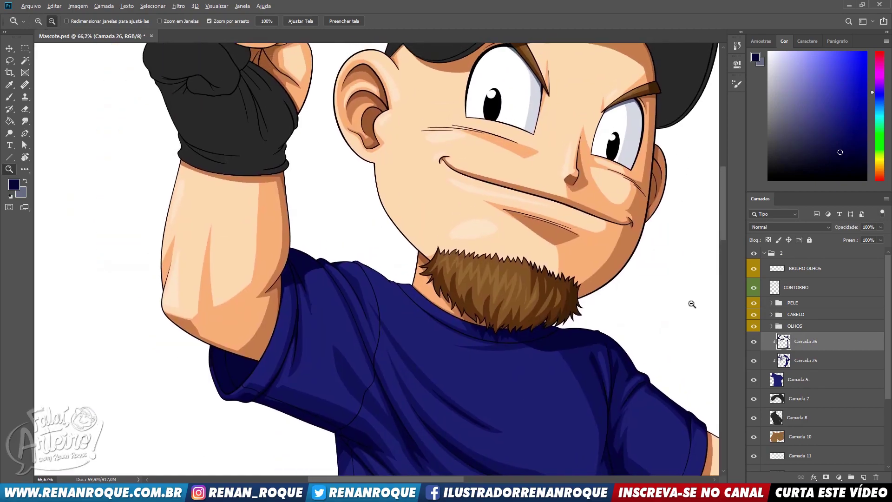
alt+click(572, 322)
scroll(573, 322, down, 2)
drag(579, 275, 520, 131)
scroll(520, 214, up, 3)
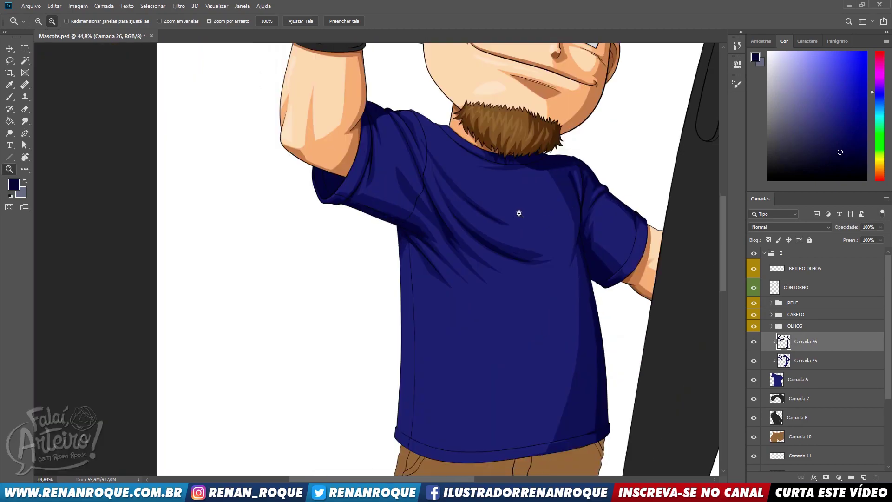
scroll(523, 227, down, 2)
- Lower Camada 25's opacity to 73% and lighten Camada 26 with Levels midtones at 1,16
click(797, 365)
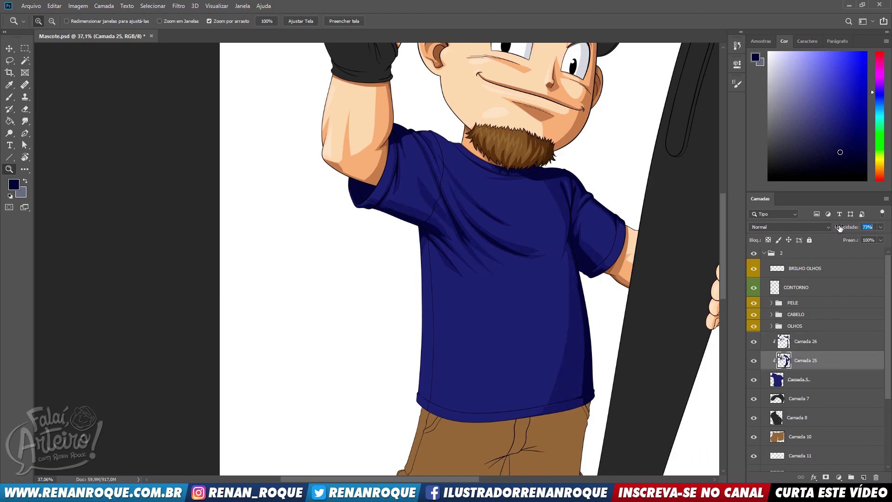
click(801, 347)
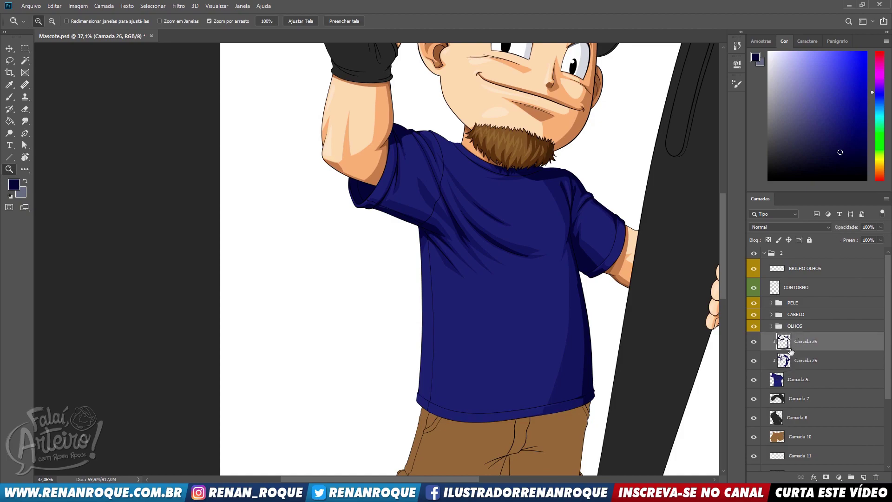
key(ctrl+l)
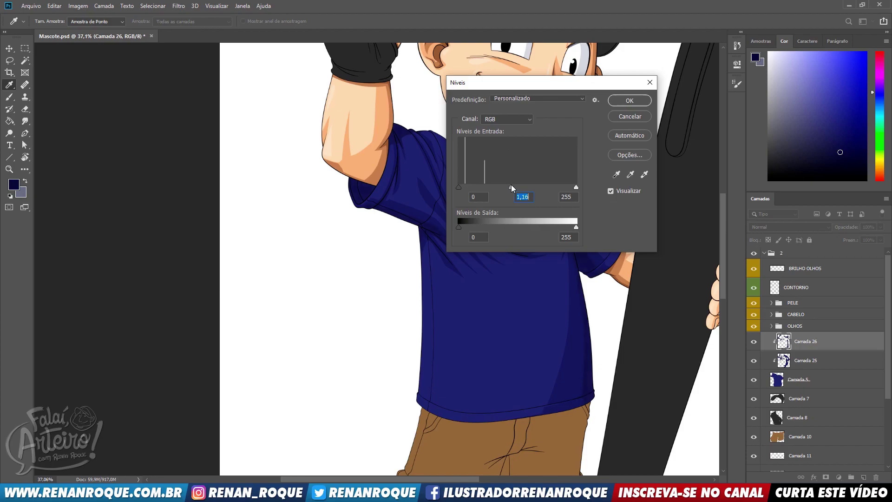
key(Return)
key(z)
- Add a new clipped layer above Camada 26 and paint dark navy over the raised sleeve's inner opening
click(853, 478)
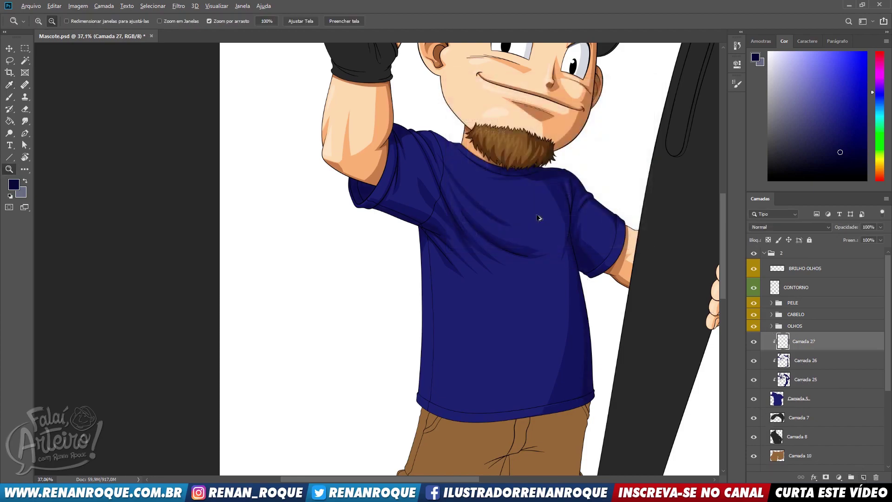
mouse_move(363, 190)
mouse_down()
mouse_move(383, 209)
mouse_move(329, 187)
mouse_move(311, 132)
mouse_up()
key(b)
key(bracketleft)
key(bracketleft)
key(bracketleft)
key(bracketleft)
key(bracketleft)
key(bracketleft)
key(bracketleft)
drag(330, 231, 340, 262)
mouse_move(435, 151)
mouse_down()
mouse_move(396, 202)
mouse_move(370, 188)
mouse_move(349, 126)
mouse_up()
- Darken the new layer's sleeve-opening shadow with Levels midtones at 0,83
key(ctrl+l)
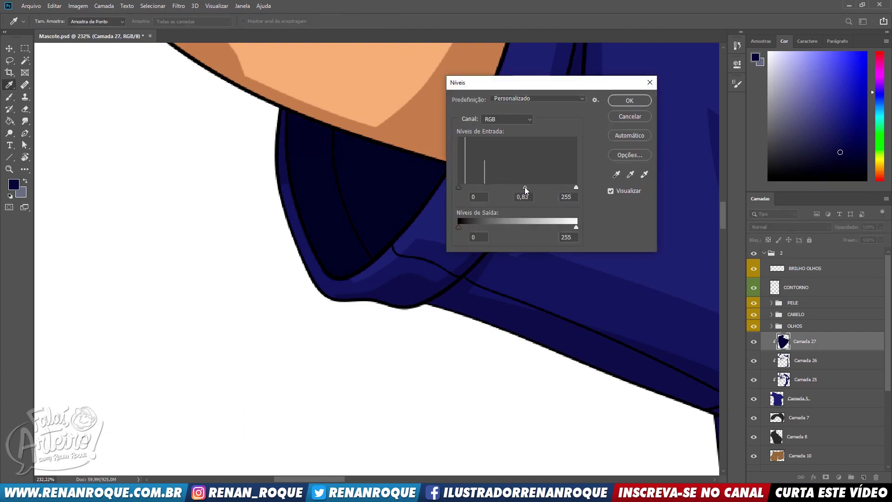
key(Return)
scroll(435, 164, down, 5)
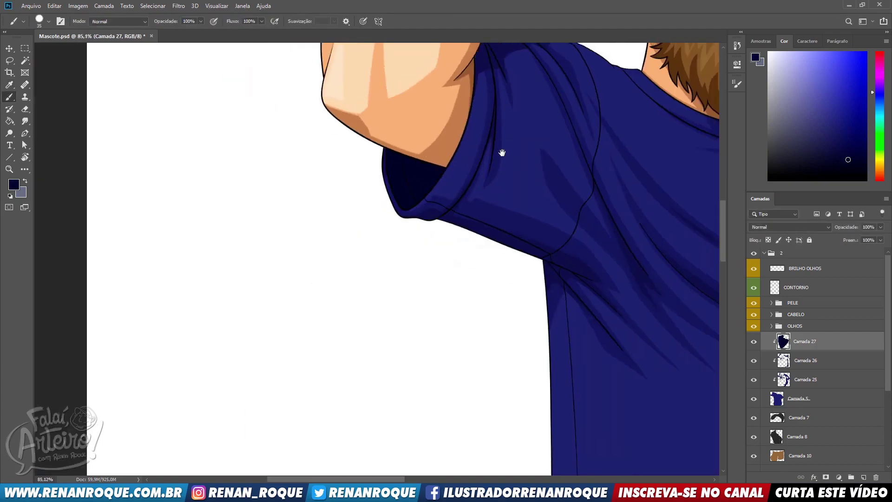
- Paint the darkest navy tone on the raised shoulder where the sleeve meets the arm
drag(502, 152, 443, 328)
scroll(424, 215, up, 3)
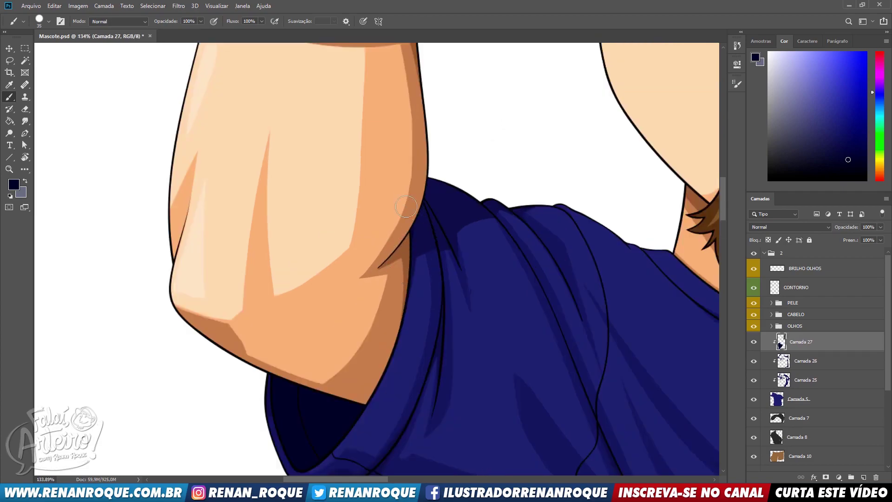
mouse_move(425, 204)
mouse_down()
mouse_move(454, 253)
mouse_move(449, 208)
mouse_move(457, 232)
mouse_move(458, 193)
mouse_up()
key(ctrl+z)
key(ctrl+z)
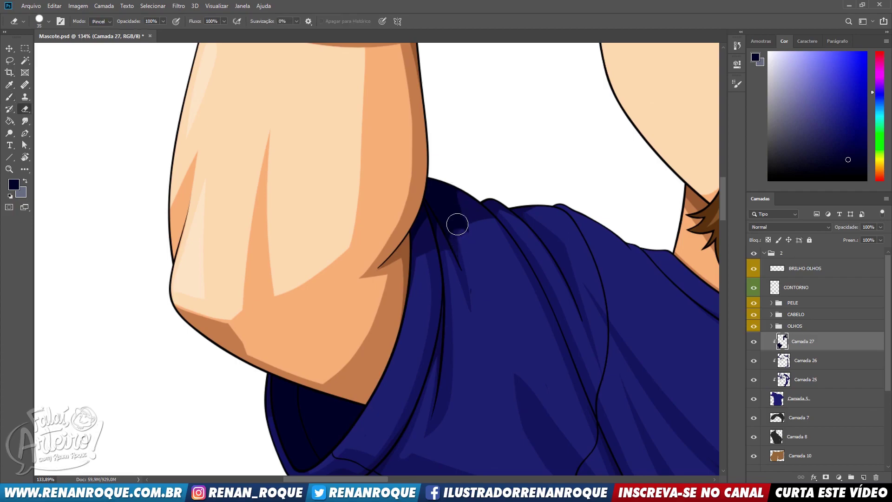
- Paint the darkest navy tone under the beard along the collar and refine its edge with the eraser
drag(525, 161, 251, 126)
mouse_move(713, 153)
mouse_down()
mouse_move(536, 121)
mouse_move(504, 78)
mouse_up()
mouse_move(400, 223)
mouse_down()
mouse_move(470, 224)
mouse_move(515, 240)
mouse_up()
key(e)
key(b)
- Paint the darkest navy tone down the lowered sleeve's armhole seam and erase it into a narrow strip
drag(627, 255, 550, 95)
mouse_move(520, 233)
mouse_down()
mouse_move(515, 317)
mouse_move(505, 335)
mouse_move(514, 313)
mouse_move(560, 441)
mouse_up()
key(e)
key(b)
key(e)
key(b)
mouse_move(520, 301)
mouse_down()
mouse_move(551, 438)
mouse_move(532, 311)
mouse_move(607, 464)
mouse_up()
key(e)
drag(524, 278, 576, 453)
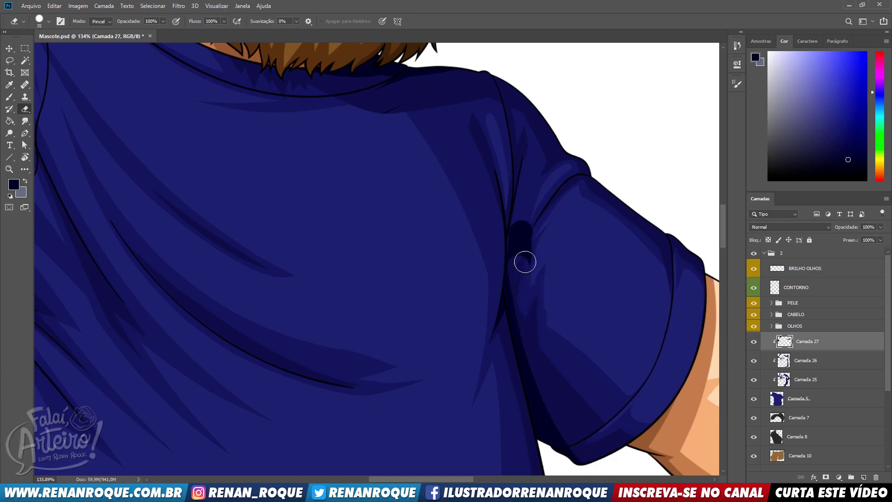
- Extend the darkest seam shadow toward the lowered arm's shoulder and erase its outer side into a thin point
key(b)
drag(517, 273, 521, 222)
key(e)
drag(530, 190, 523, 281)
drag(526, 213, 529, 182)
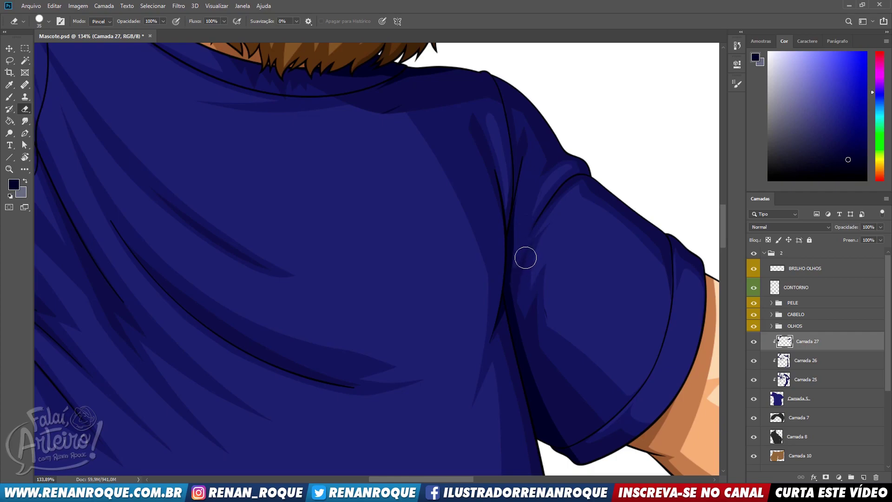
- Group the shirt base layer with its three clipped shadow layers and name the group CAMISA
scroll(406, 136, down, 4)
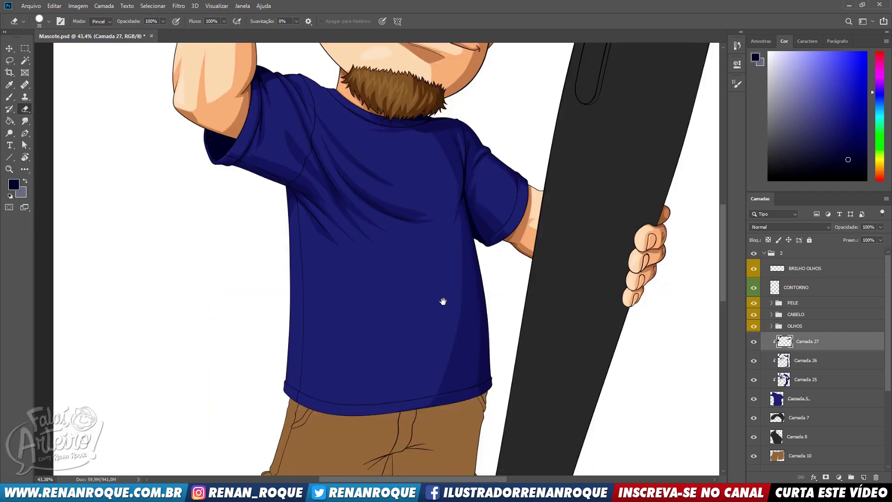
scroll(442, 301, down, 2)
scroll(462, 296, down, 1)
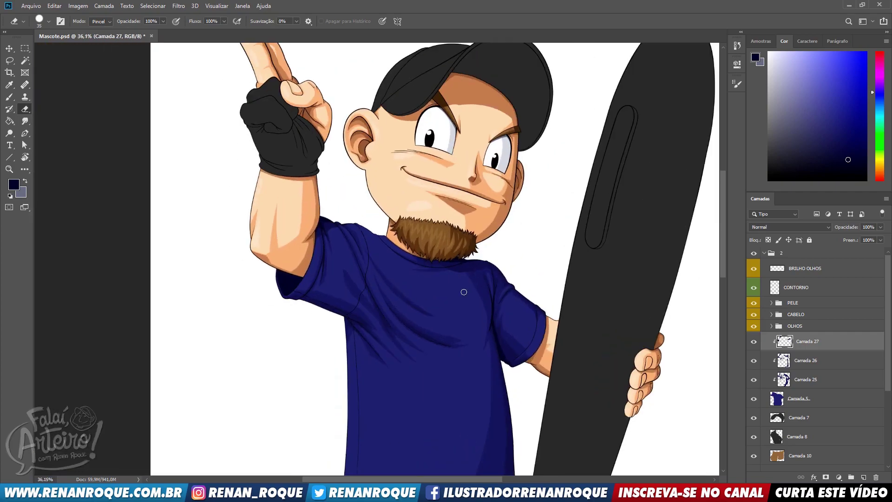
shift+click(800, 396)
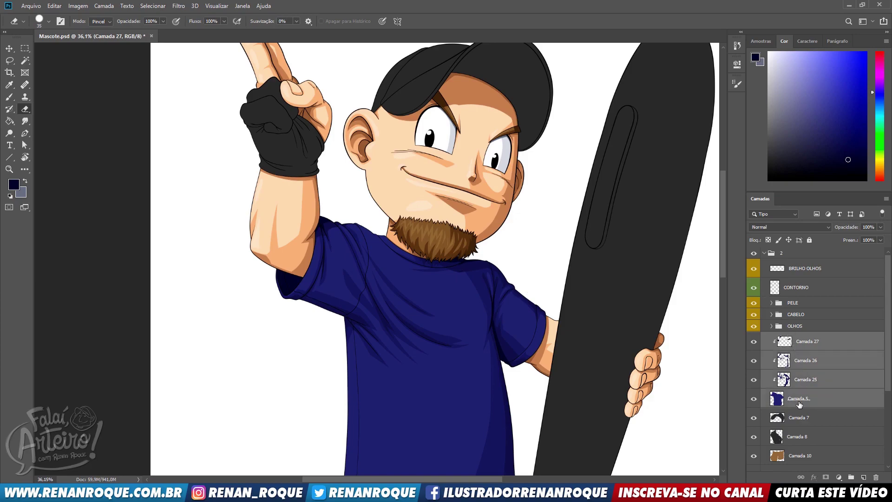
key(ctrl+g)
click(806, 338)
text(CAMISA)
key(Return)
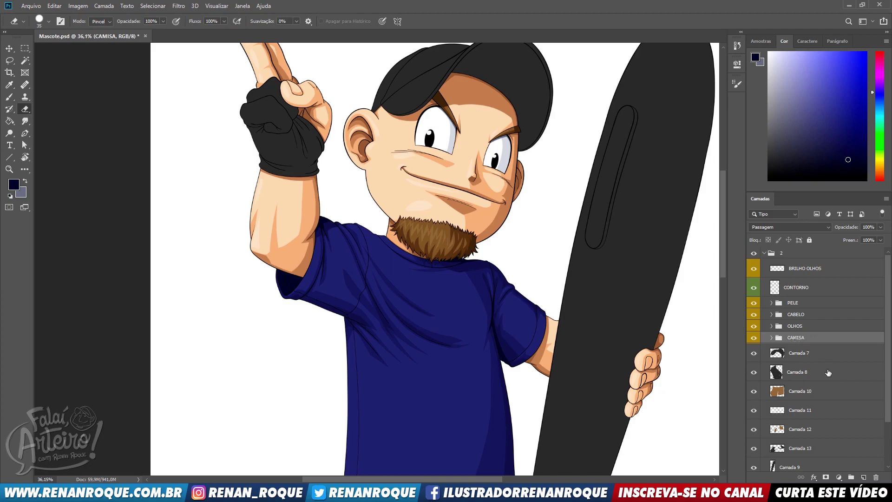
- Choose a darker grey swatch for the cap's shadow and select the cap's base layer, Camada 7
click(808, 359)
drag(580, 259, 600, 344)
scroll(485, 66, up, 5)
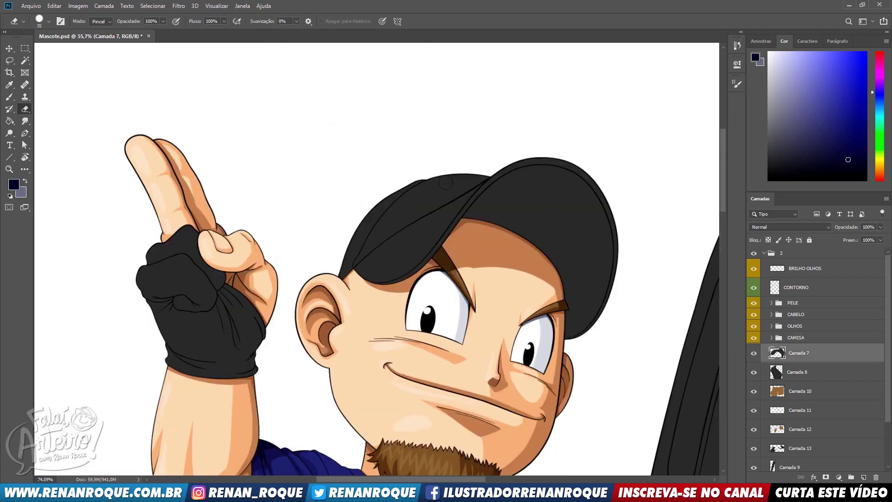
drag(538, 250, 497, 252)
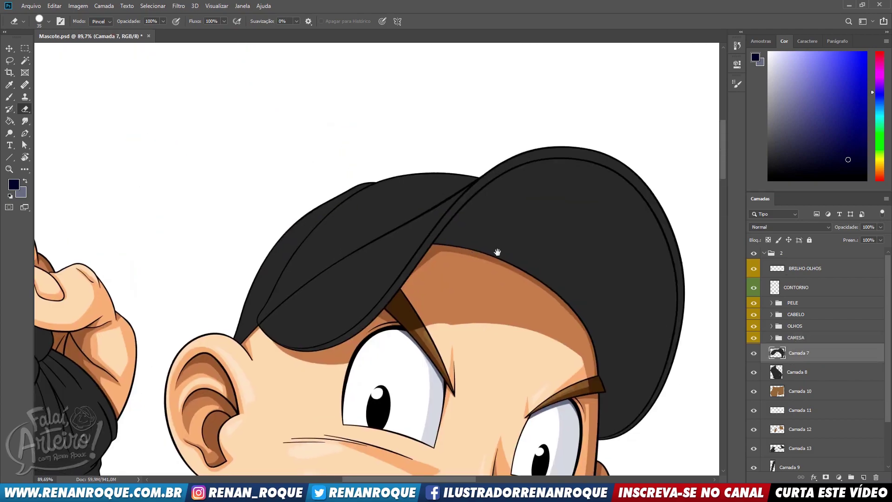
click(26, 62)
click(803, 290)
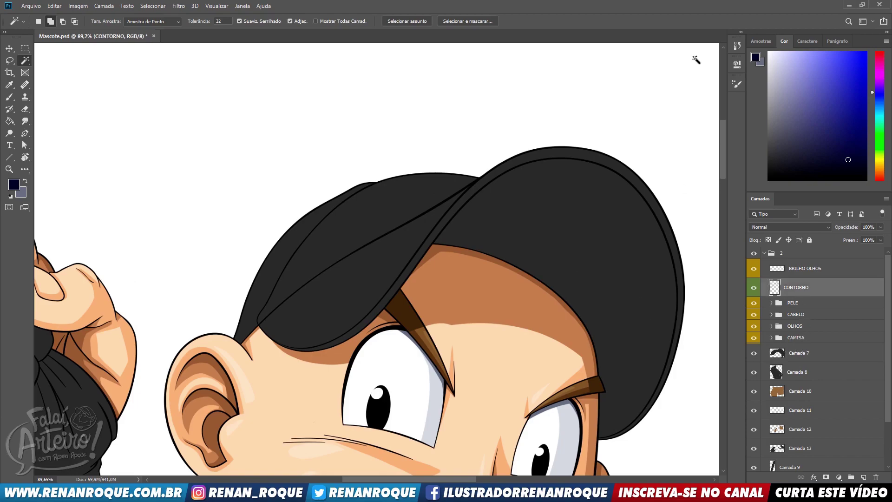
click(761, 40)
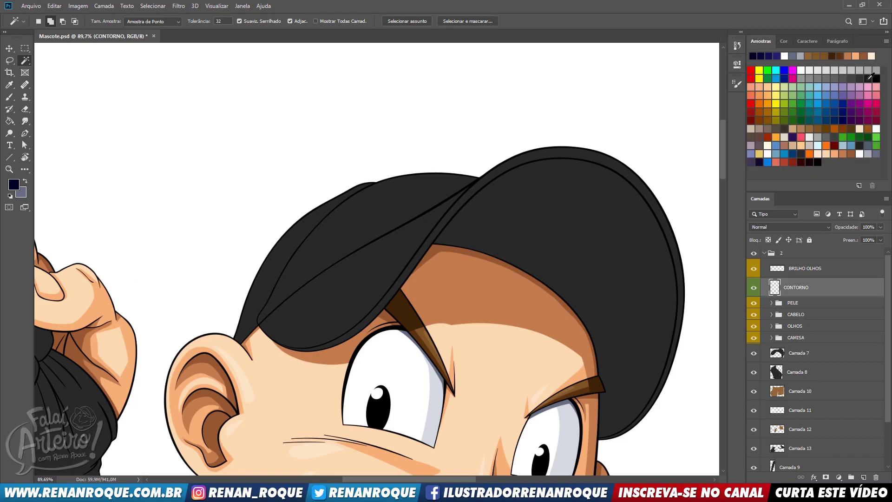
click(868, 78)
click(794, 358)
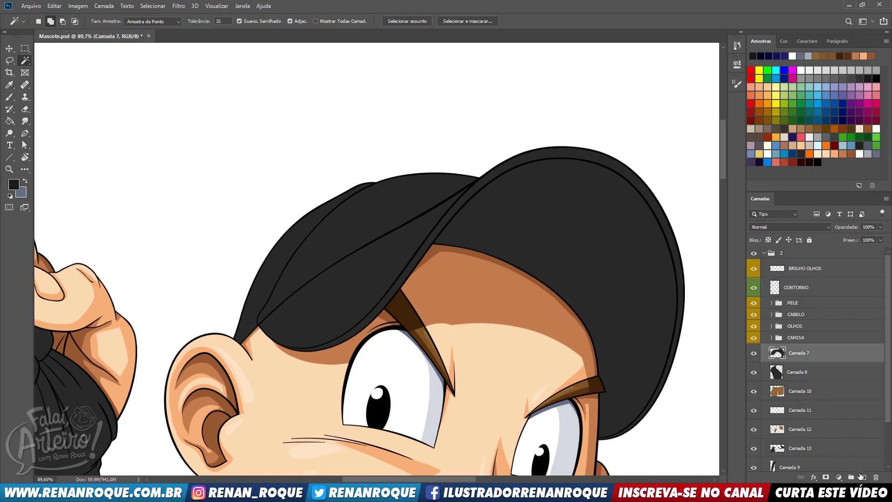
- Paint broad dark grey shadows over the cap's brim and front panel on a new layer clipped to the cap
click(860, 477)
drag(477, 276, 492, 285)
key(b)
key(bracketright)
key(bracketright)
mouse_move(285, 367)
mouse_down()
mouse_move(312, 361)
mouse_move(540, 207)
mouse_move(369, 343)
mouse_move(526, 172)
mouse_up()
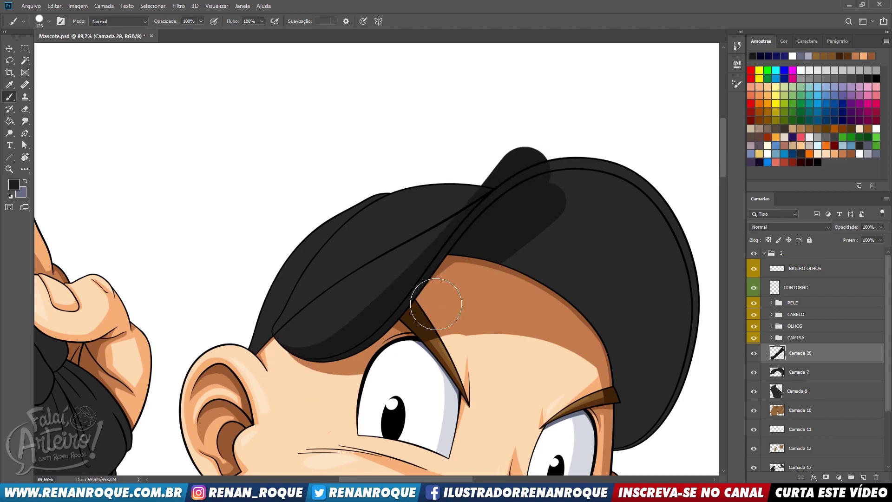
drag(342, 369, 497, 133)
mouse_move(478, 283)
mouse_down()
mouse_move(588, 158)
mouse_move(625, 348)
mouse_move(664, 279)
mouse_move(651, 446)
mouse_up()
key(ctrl+alt+g)
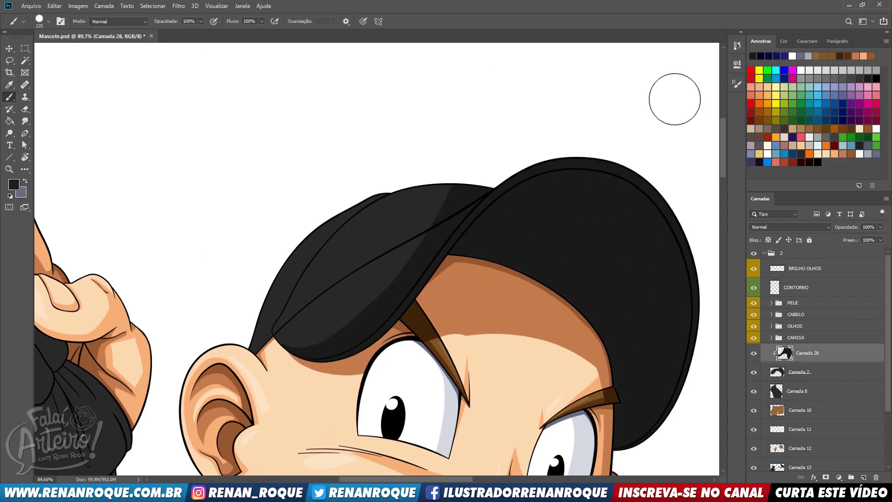
- Paint dark grey shadow on the cap's middle panel and erase its upper side into a curved band along the seam
drag(552, 245, 623, 254)
key(e)
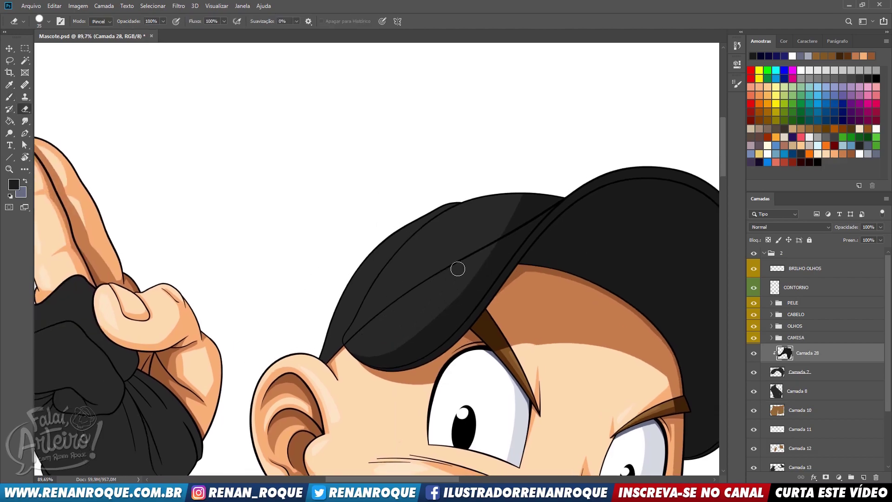
key(b)
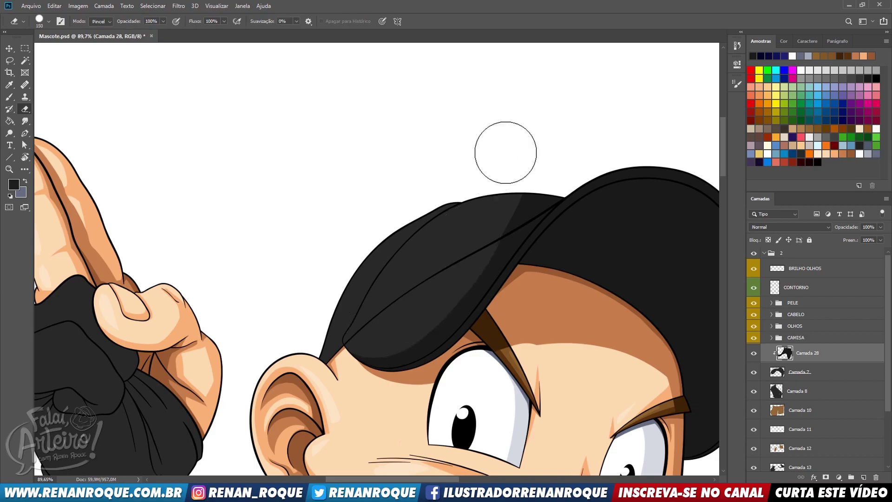
drag(348, 313, 472, 195)
key(ctrl+z)
mouse_move(335, 303)
mouse_down()
mouse_move(525, 186)
mouse_move(338, 300)
mouse_move(421, 249)
mouse_up()
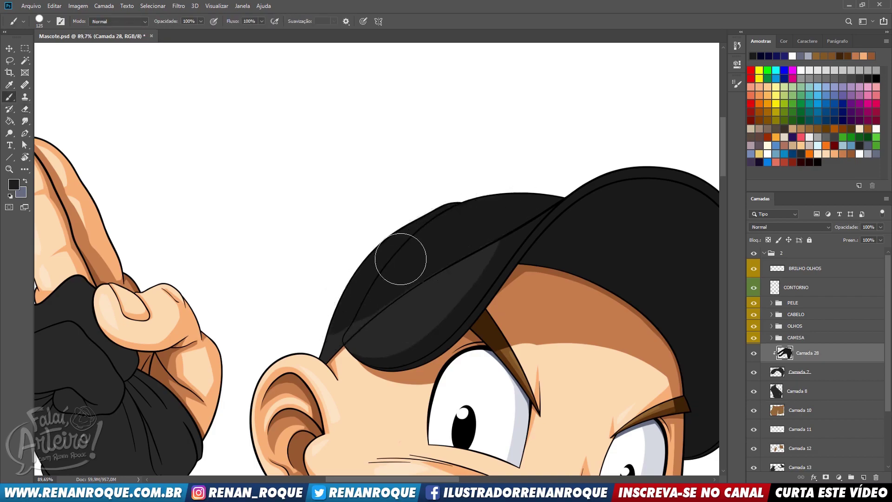
key(e)
mouse_move(369, 294)
mouse_down()
mouse_move(417, 225)
mouse_move(492, 150)
mouse_up()
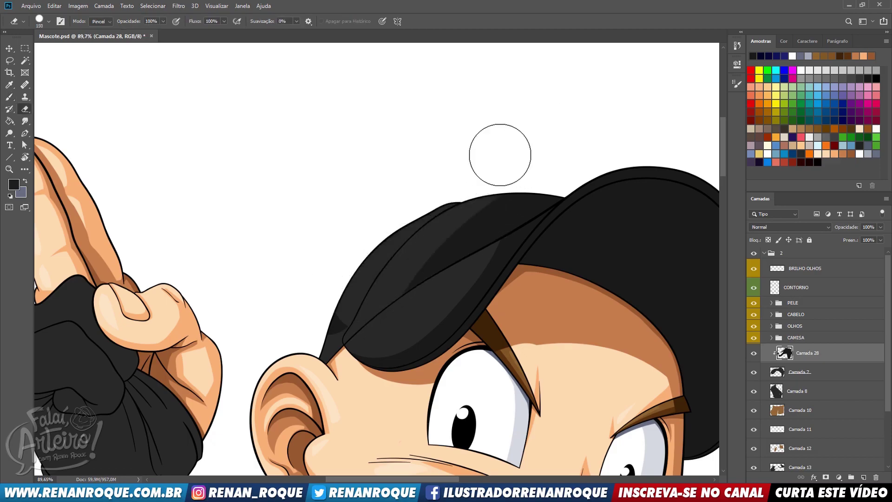
- Paint a dark grey shadow on the cap's rear panel with a smaller brush and refine the crown shadow edges with the eraser
key(b)
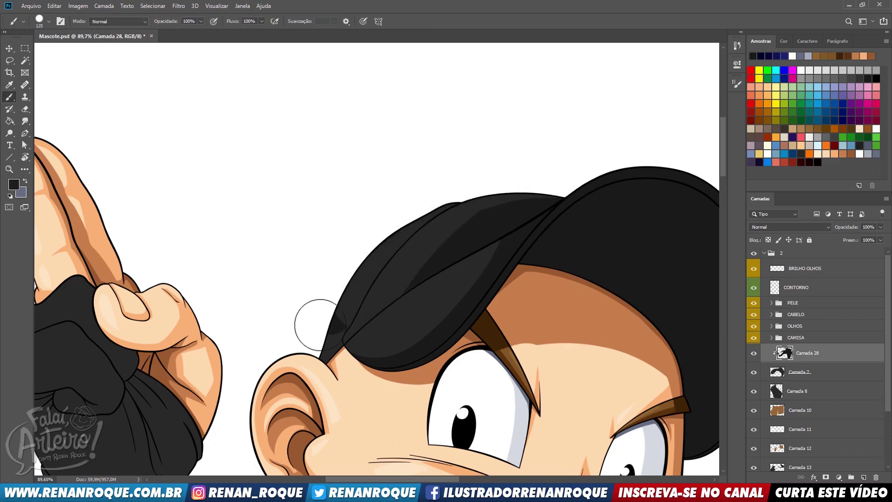
key(bracketleft)
key(bracketleft)
key(bracketleft)
key(bracketleft)
key(bracketleft)
key(bracketleft)
key(bracketleft)
key(bracketleft)
key(bracketleft)
key(bracketleft)
key(bracketleft)
mouse_move(353, 302)
mouse_down()
mouse_move(385, 250)
mouse_move(347, 308)
mouse_up()
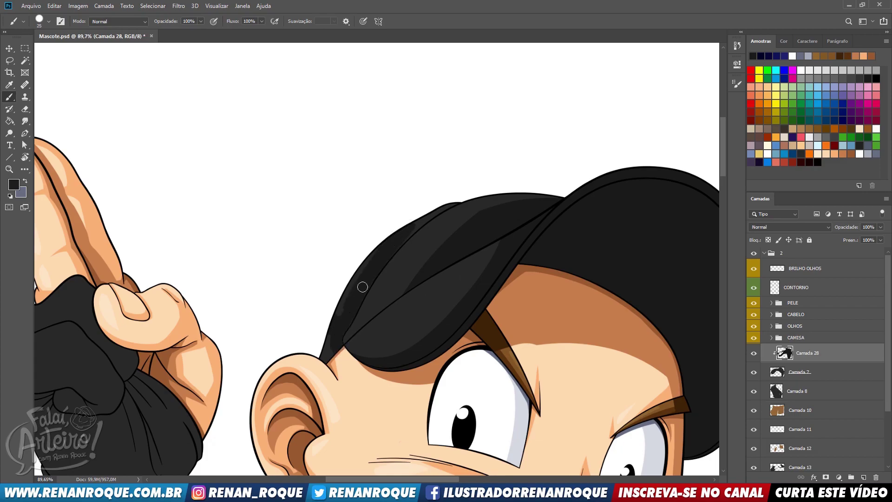
mouse_move(458, 198)
mouse_down()
mouse_move(430, 209)
mouse_move(337, 342)
mouse_move(353, 299)
mouse_move(323, 342)
mouse_up()
key(e)
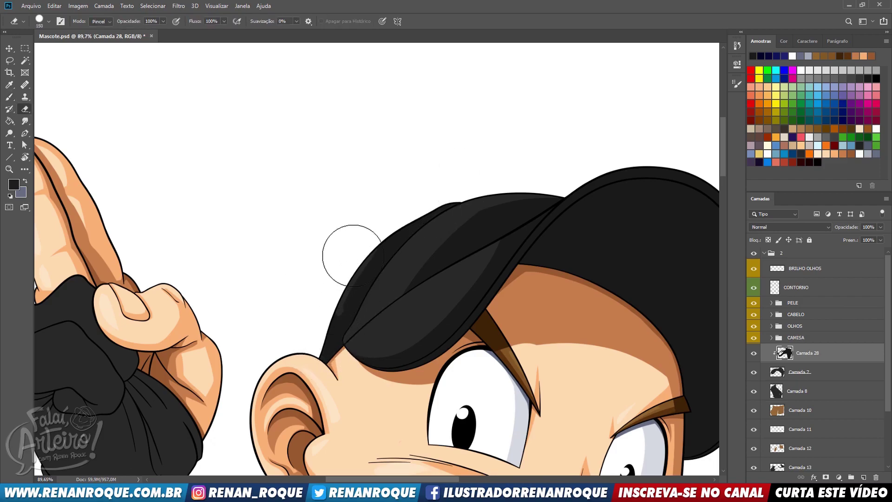
drag(340, 318, 327, 343)
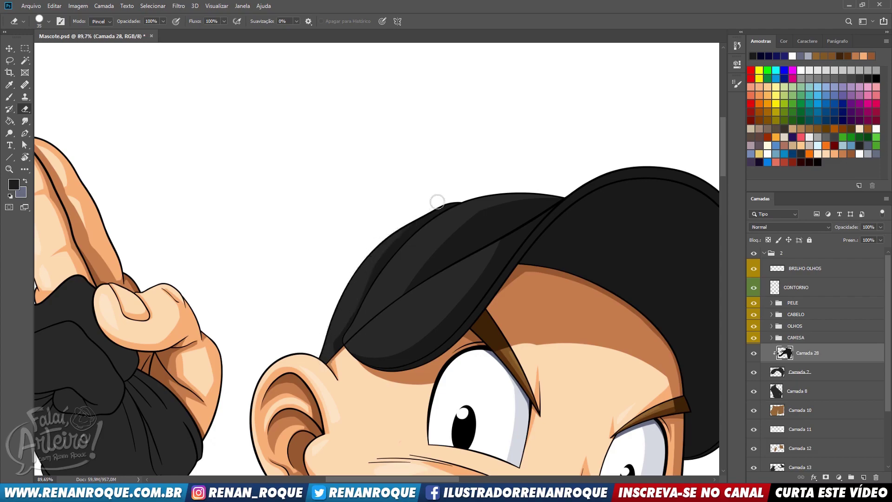
drag(455, 223, 564, 188)
key(b)
- Paint a black shadow along the crown seam near the brim on a new clipped layer at 37% opacity
mouse_move(529, 314)
mouse_down()
mouse_move(462, 352)
mouse_move(409, 312)
mouse_move(414, 303)
mouse_up()
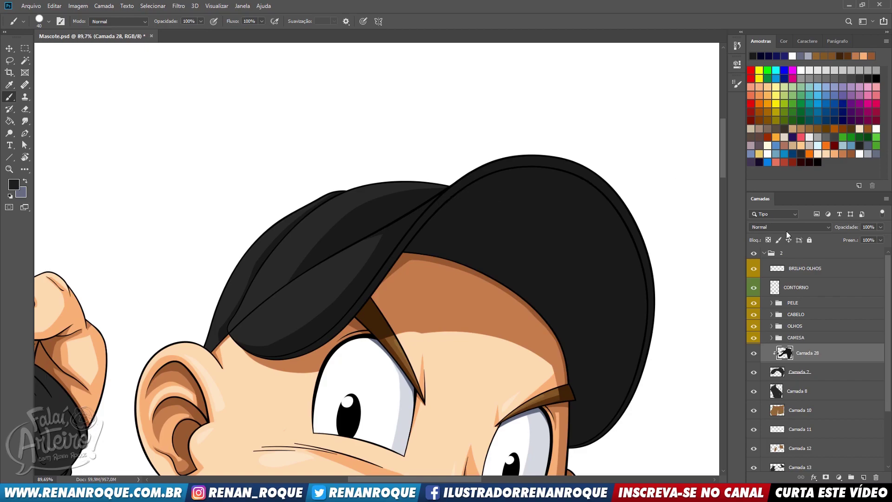
click(863, 477)
click(871, 79)
mouse_move(344, 230)
mouse_down()
mouse_move(438, 185)
mouse_move(343, 230)
mouse_move(433, 168)
mouse_move(313, 265)
mouse_up()
key(e)
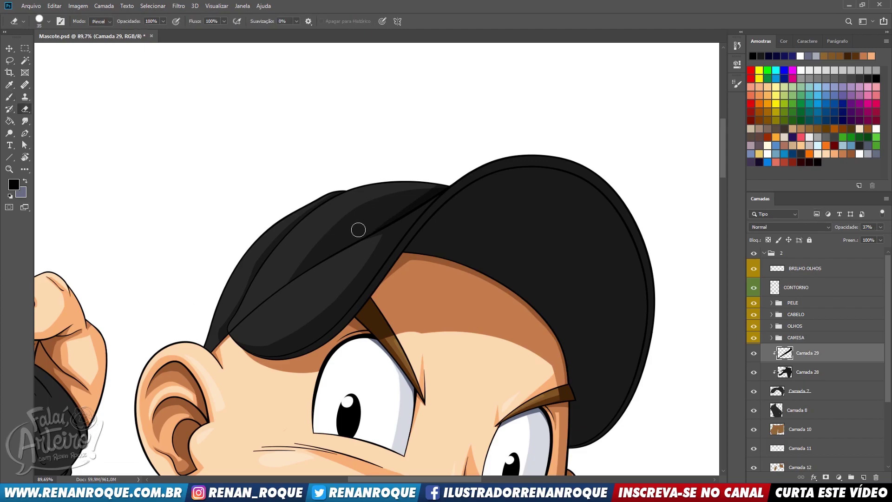
key(b)
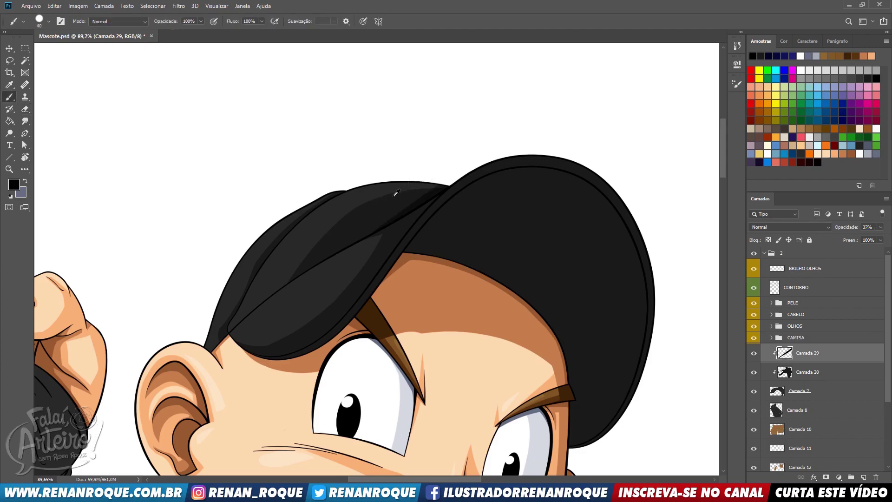
- Sample the blended seam shadow colour, hide Camada 29, and fill the same shape with that colour on a new layer below it
alt+click(423, 199)
click(754, 355)
ctrl+click(864, 477)
key(g)
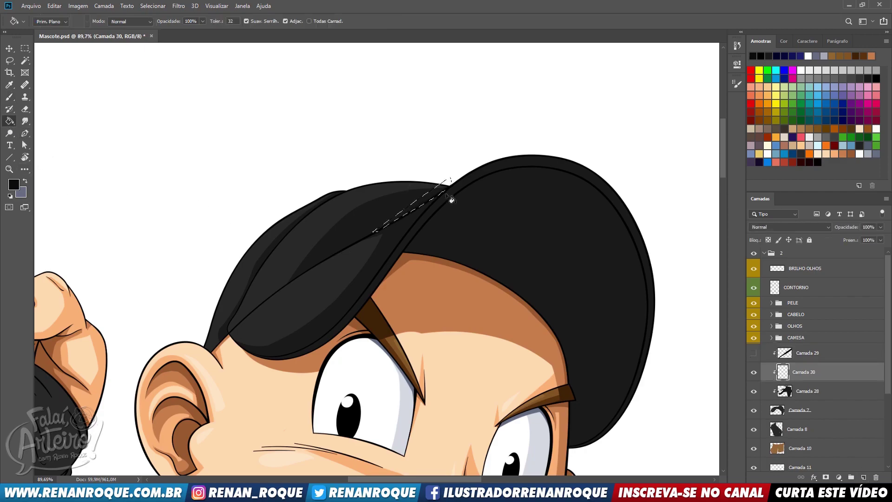
click(442, 196)
drag(444, 240, 423, 252)
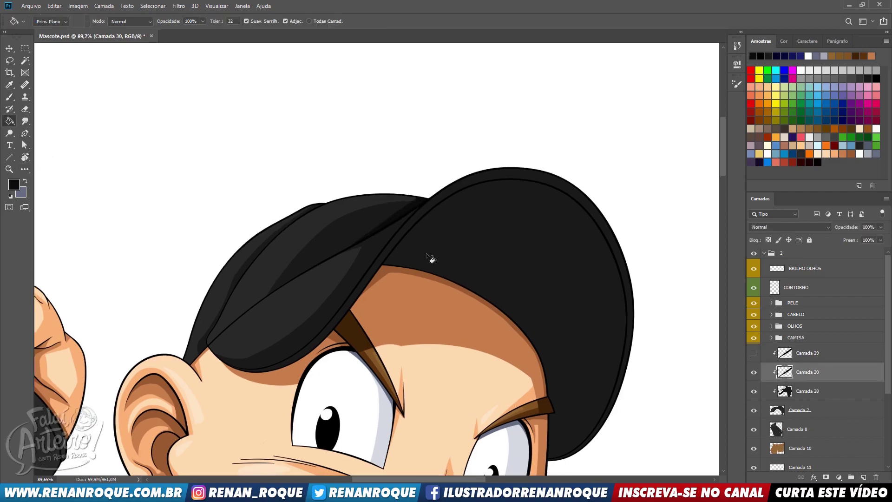
- Select the underside of the cap's brim from the CONTORNO layer and expand the selection by 1 pixel
key(w)
click(802, 287)
click(515, 263)
click(153, 6)
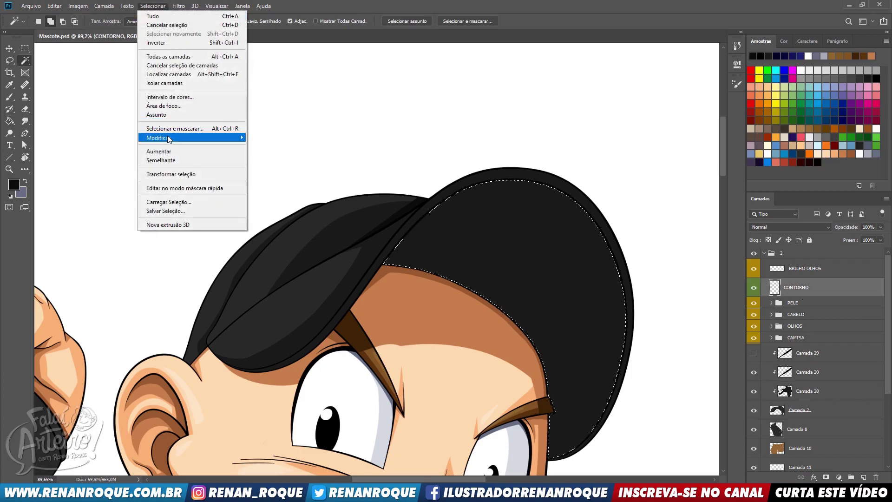
mouse_move(219, 137)
click(267, 155)
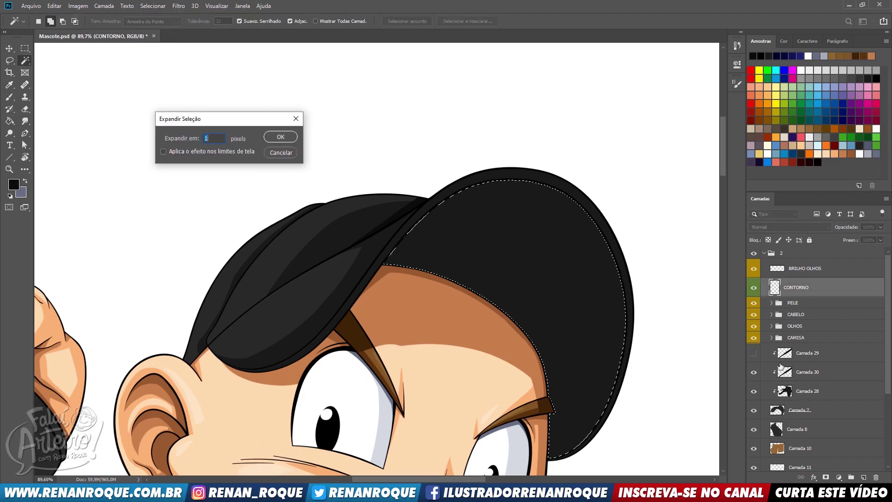
key(Return)
- Fill the selected brim underside with the near-black tone on Camada 30 and deselect it
click(807, 367)
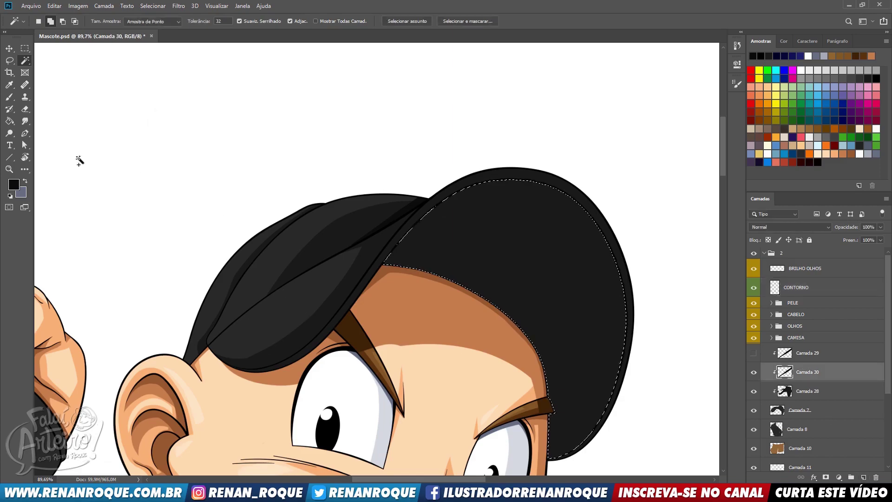
click(11, 123)
click(492, 253)
key(ctrl+d)
scroll(484, 251, down, 5)
mouse_move(497, 314)
mouse_down()
mouse_move(496, 196)
mouse_move(466, 274)
mouse_up()
scroll(494, 231, up, 3)
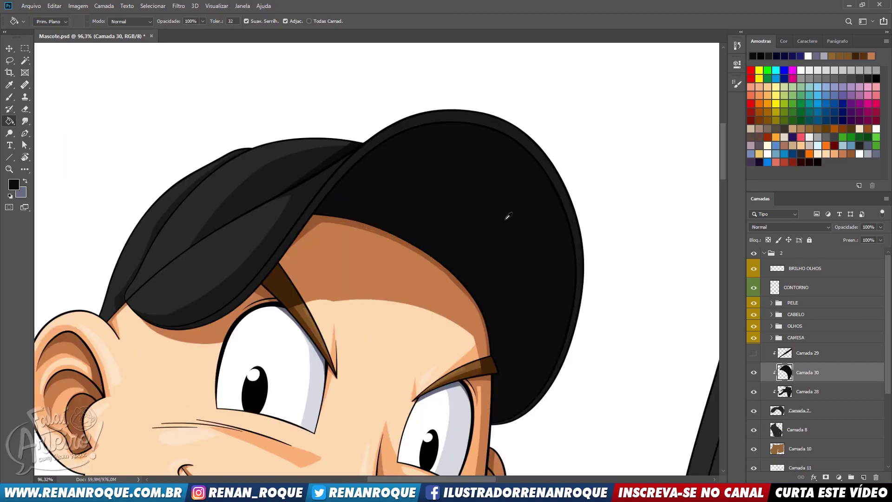
- Darken the midtones of the near-black shadow layer Camada 30 with Levels
key(b)
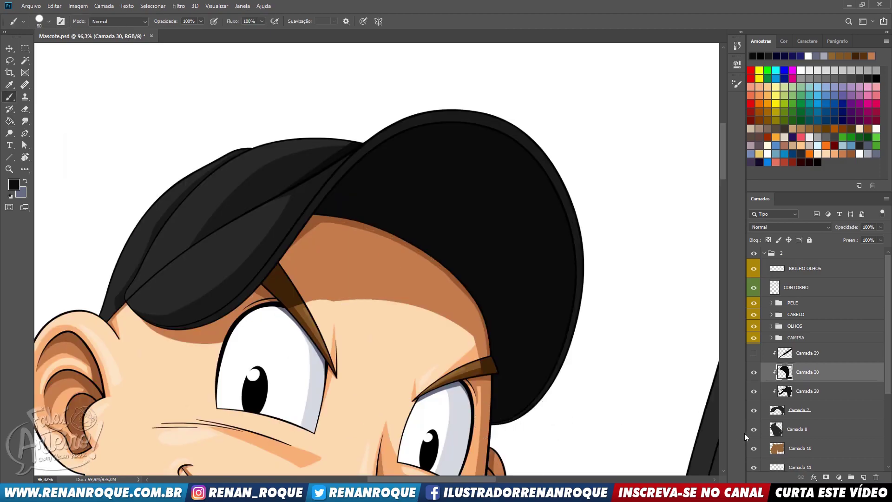
drag(546, 256, 507, 239)
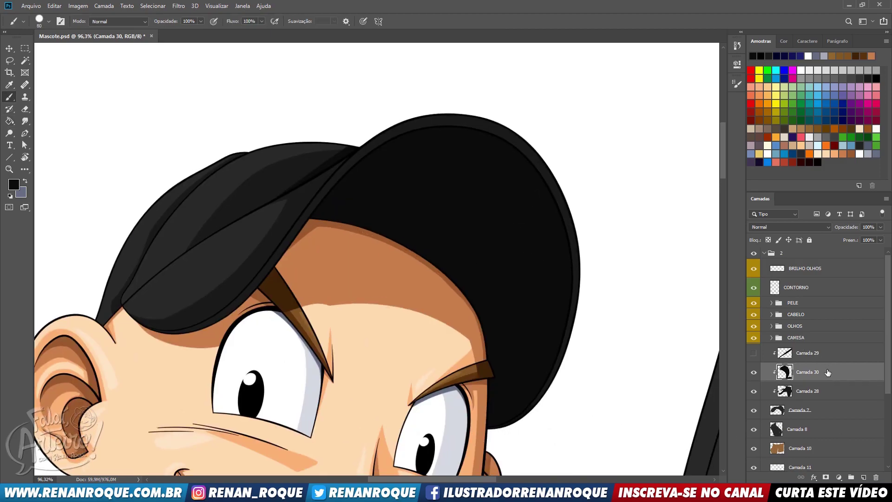
key(ctrl+l)
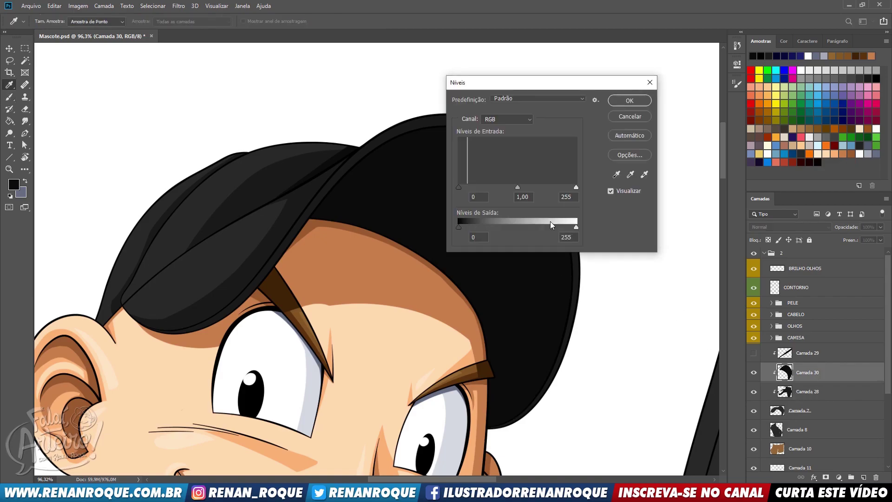
drag(518, 188, 533, 191)
key(Return)
key(b)
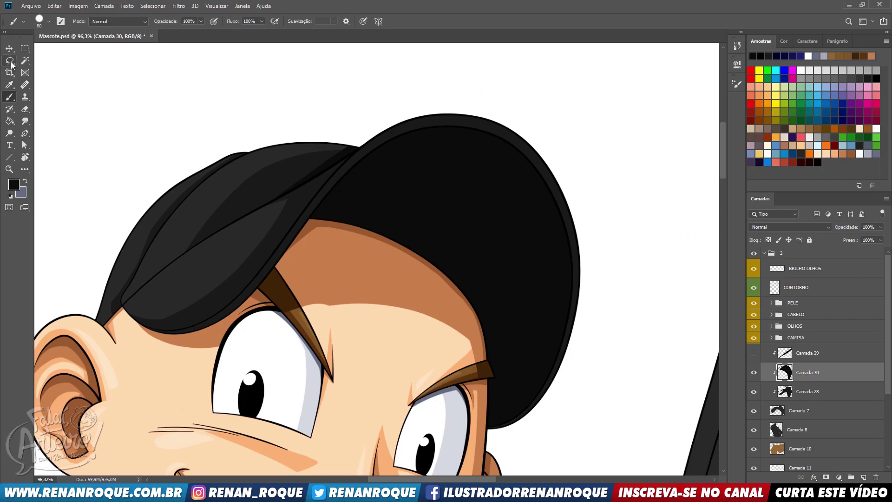
- Outline the whole brim with the Polygonal Lasso and cut its near-black shadow from Camada 30 onto a separate layer
right_click(9, 61)
click(46, 69)
click(416, 111)
click(567, 112)
click(619, 266)
click(612, 391)
click(555, 444)
click(485, 437)
double_click(309, 359)
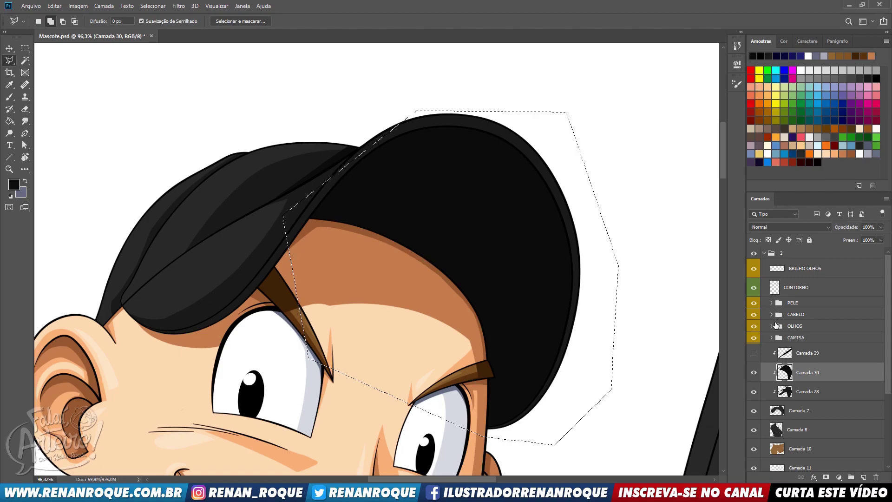
key(ctrl+shift+j)
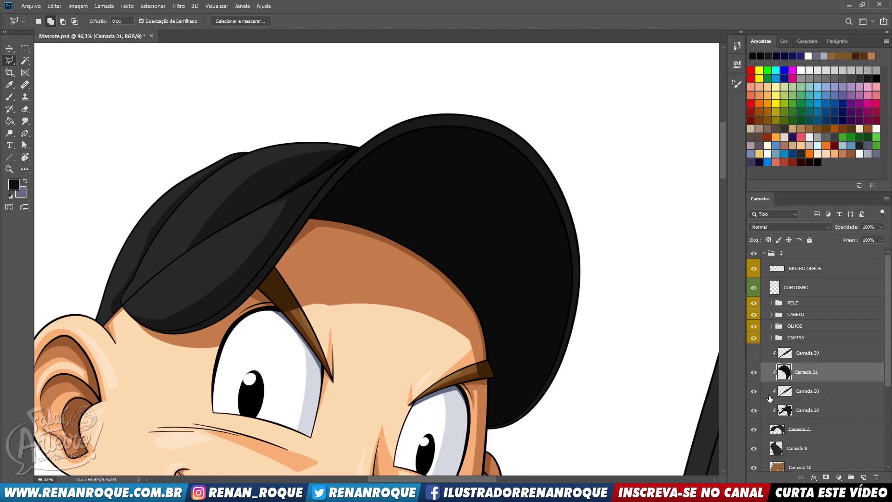
- Darken the midtones of the brim shadow on Camada 31 with Levels
key(ctrl+l)
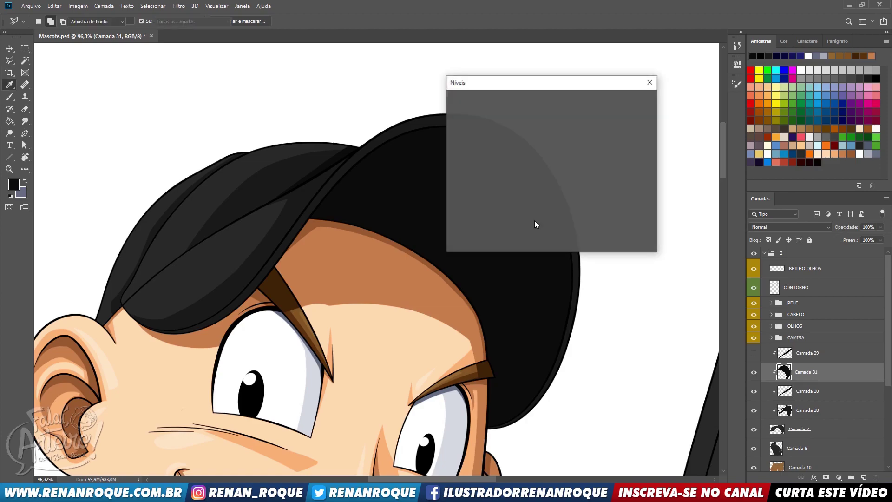
drag(520, 188, 525, 188)
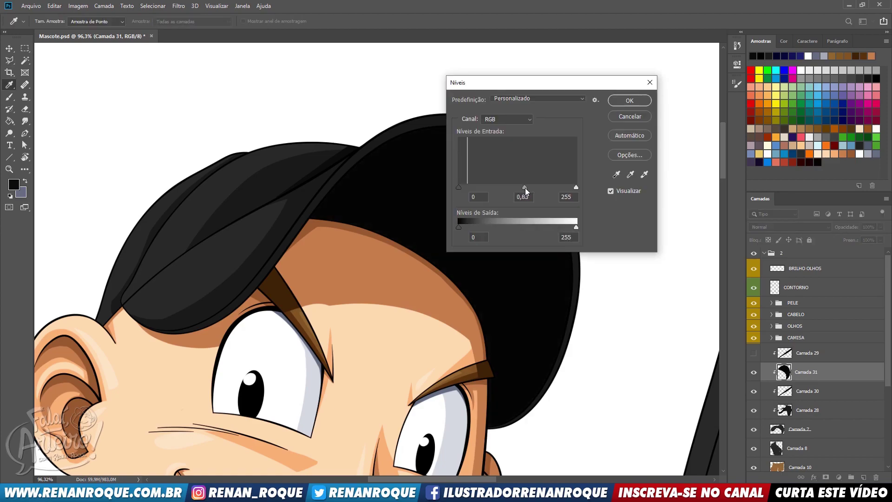
key(Return)
- Paint near-black shadow on Camada 30 along the lower outer edge of the cap's brim and trim it with a larger eraser
key(b)
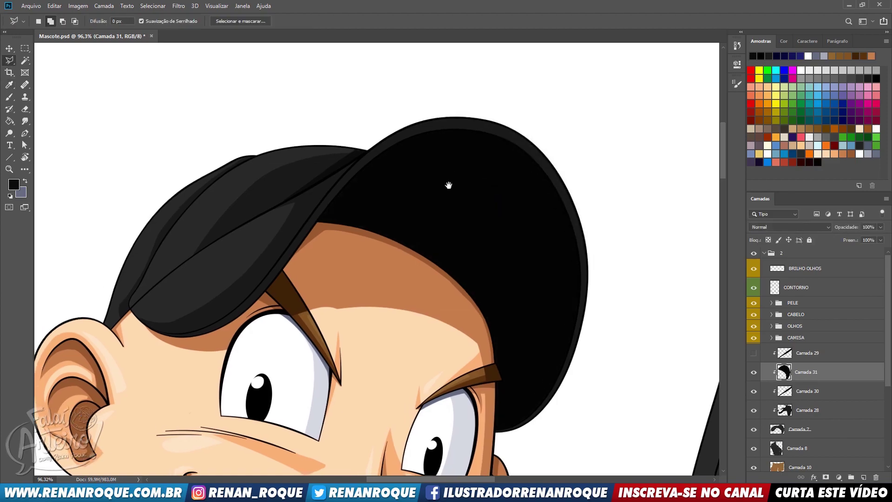
click(827, 393)
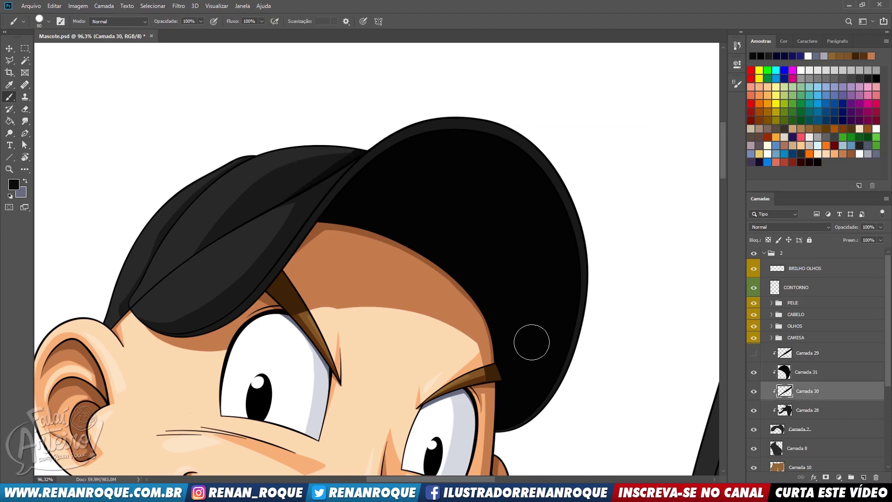
drag(562, 412, 543, 420)
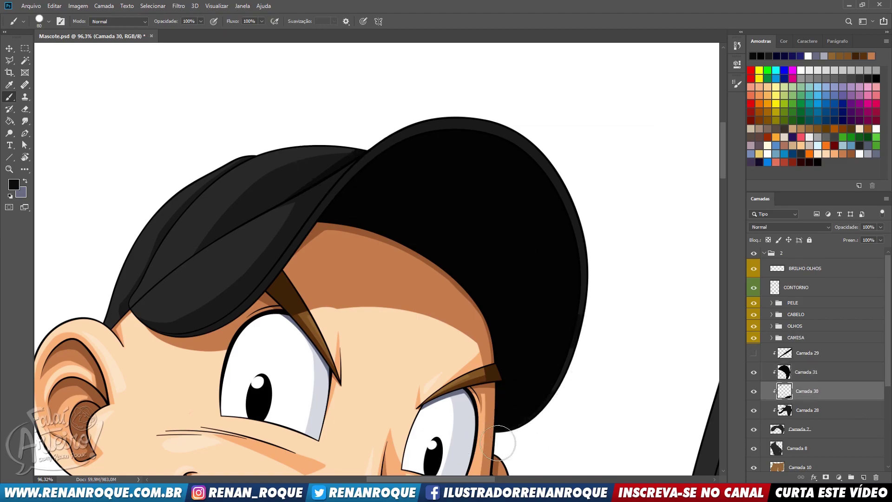
key(e)
key(bracketright)
key(bracketright)
key(bracketright)
key(bracketright)
key(bracketright)
key(bracketright)
drag(562, 314, 541, 360)
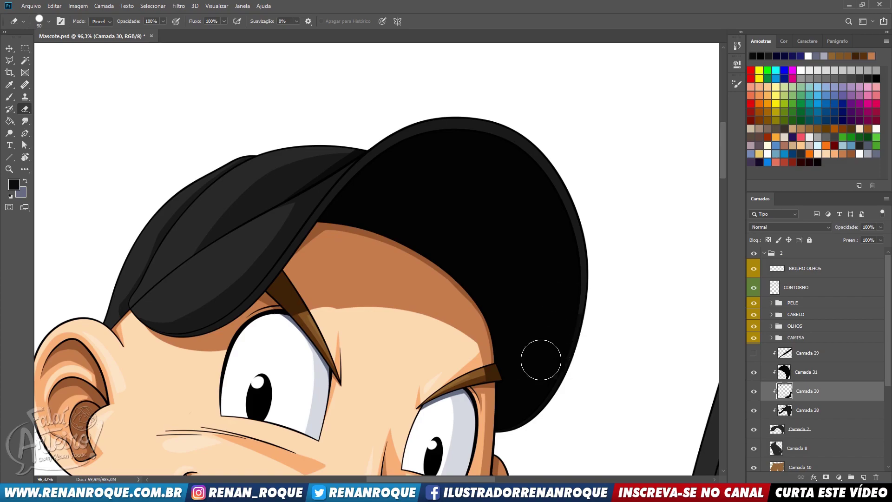
- Delete the hidden shadow layer Camada 29
scroll(660, 191, down, 5)
scroll(503, 240, down, 2)
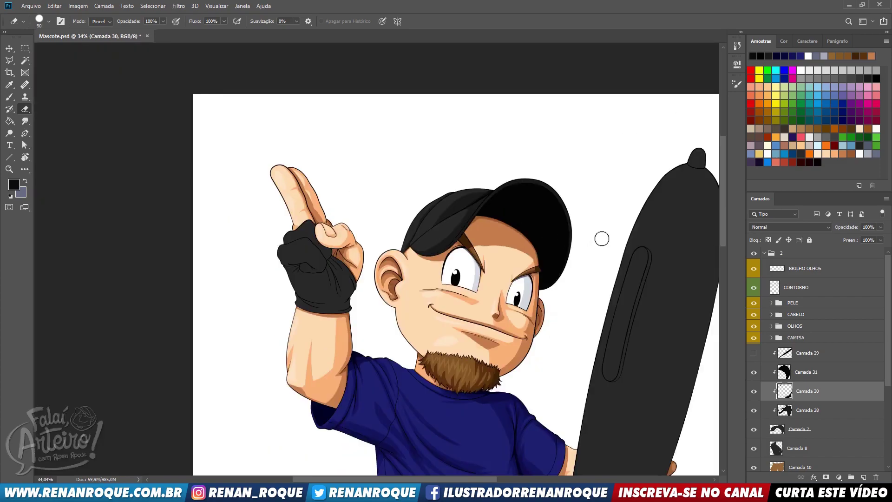
scroll(585, 232, up, 1)
scroll(568, 225, down, 2)
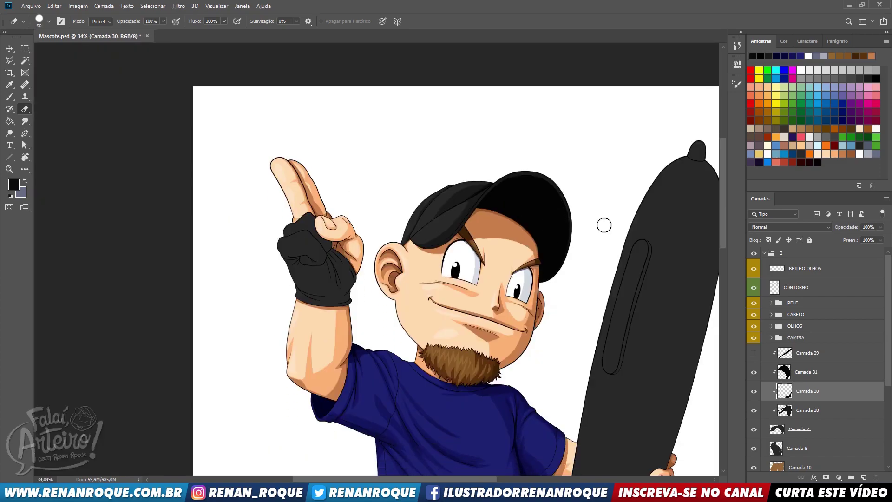
scroll(489, 313, up, 2)
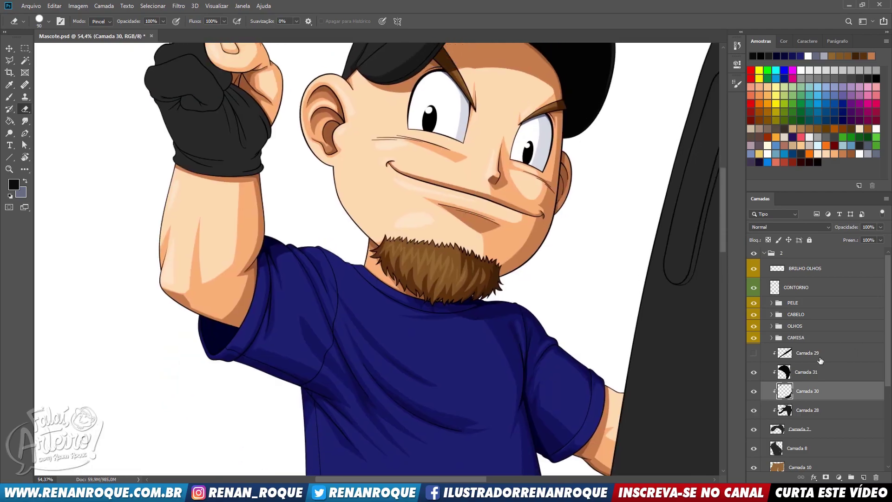
click(820, 360)
key(Delete)
- Group the cap's base layer with its clipped shadow layers and name the group BONÉ
shift+click(801, 410)
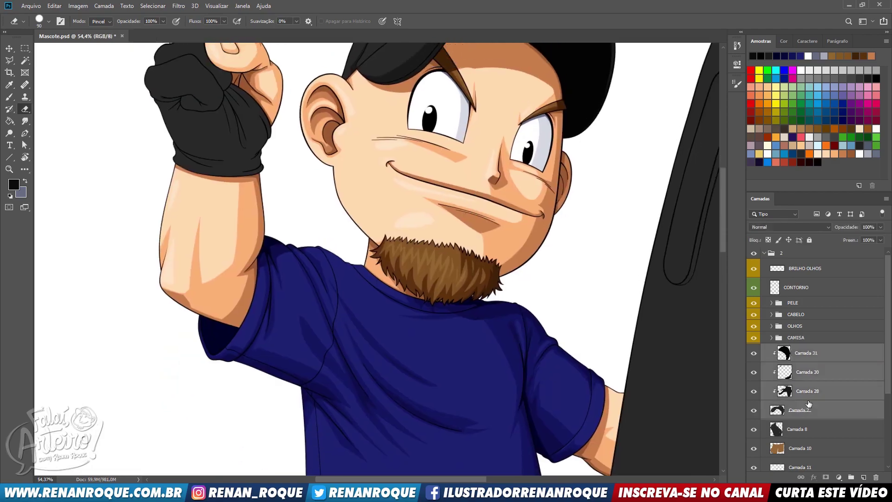
key(ctrl+g)
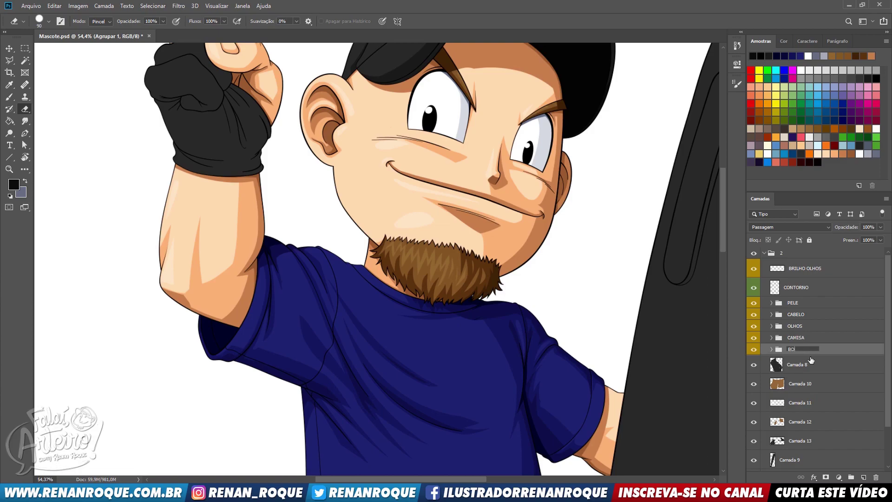
text(BONÉ)
key(Return)
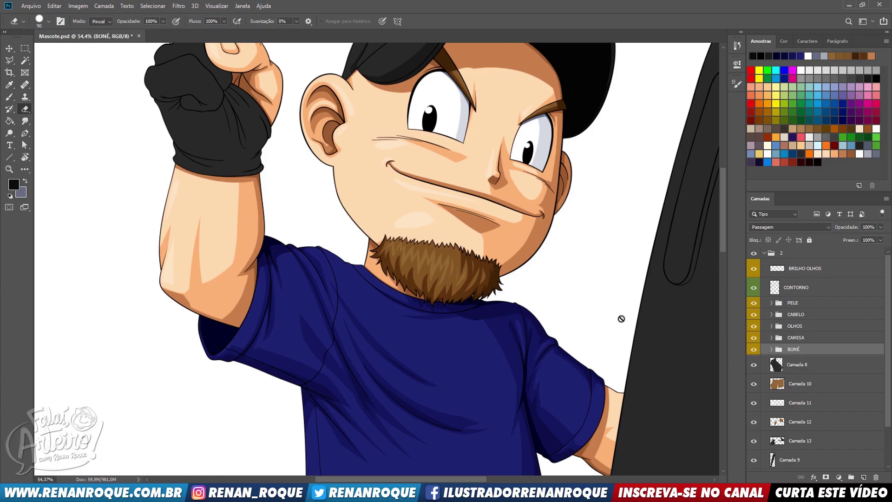
- Add a layer clipped to the glove's base Camada 8 and paint dark grey shadow over the knuckles beside the thumb
scroll(622, 319, up, 5)
scroll(413, 196, up, 3)
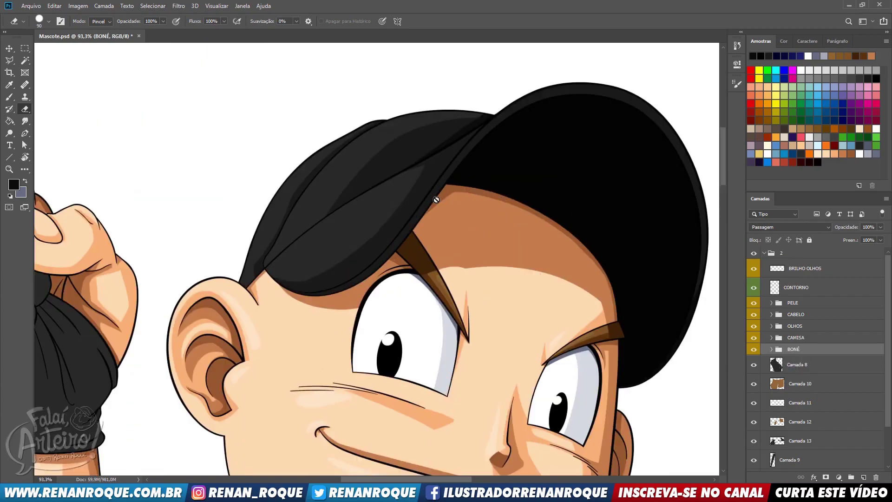
key(b)
drag(375, 246, 622, 235)
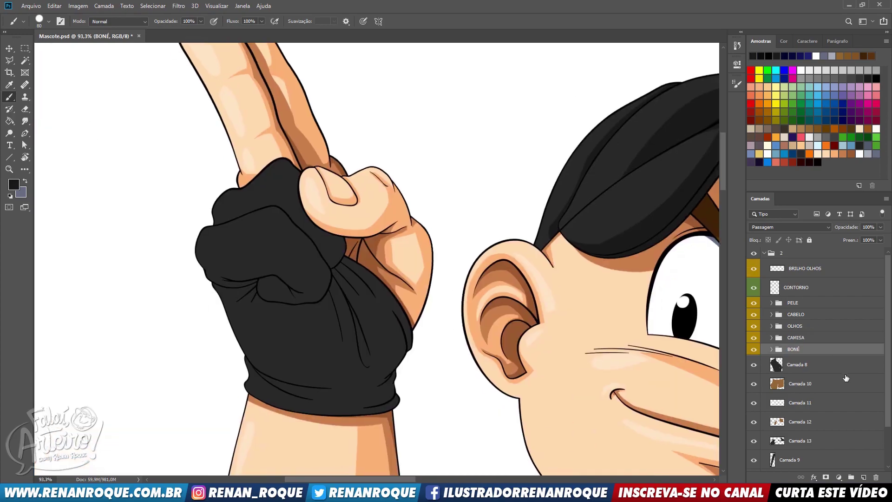
ctrl+click(858, 480)
key(bracketright)
key(bracketright)
key(bracketright)
key(bracketleft)
key(bracketleft)
key(bracketleft)
key(bracketleft)
mouse_move(291, 178)
mouse_down()
mouse_move(295, 200)
mouse_move(354, 215)
mouse_move(295, 183)
mouse_move(332, 273)
mouse_up()
mouse_move(219, 233)
mouse_down()
mouse_move(254, 218)
mouse_move(307, 180)
mouse_up()
key(e)
drag(219, 250, 216, 244)
key(ctrl+alt+g)
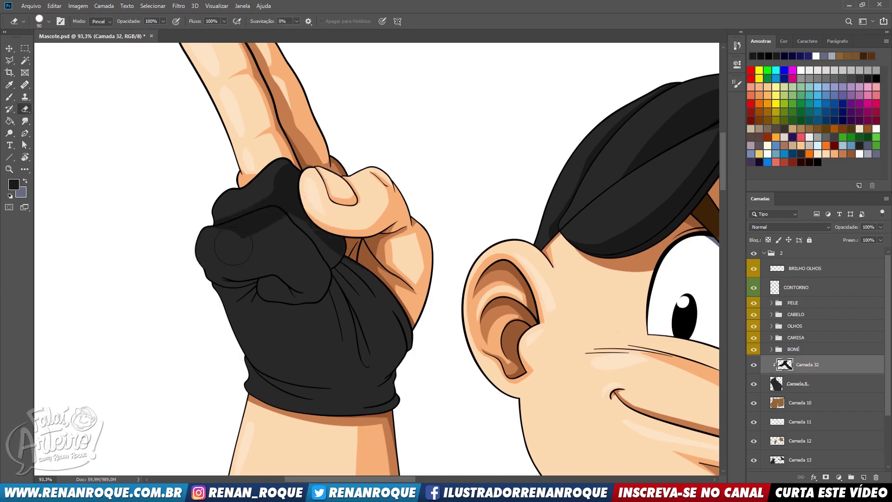
- Trim the knuckle shadow and extend the dark grey tone across the glove's folded fingers and just below them
mouse_move(218, 247)
mouse_down()
mouse_move(265, 225)
mouse_move(291, 230)
mouse_move(291, 241)
mouse_move(336, 273)
mouse_move(319, 259)
mouse_move(325, 322)
mouse_up()
key(b)
mouse_move(214, 254)
mouse_down()
mouse_move(242, 285)
mouse_move(196, 283)
mouse_move(230, 284)
mouse_move(320, 249)
mouse_move(263, 290)
mouse_move(260, 306)
mouse_move(316, 288)
mouse_up()
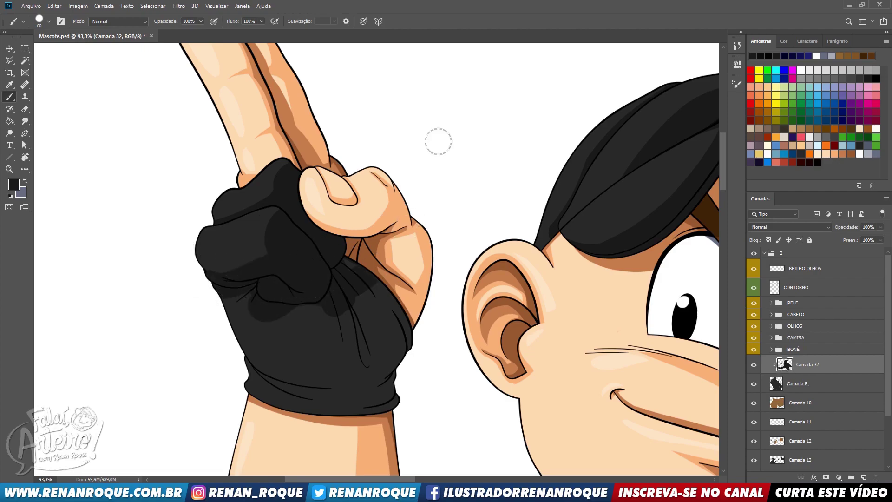
- Shape tapered dark grey shadows in the creases directly beneath the glove's folded fingers
mouse_move(205, 294)
mouse_down()
mouse_move(243, 316)
mouse_move(227, 311)
mouse_move(195, 277)
mouse_move(224, 302)
mouse_up()
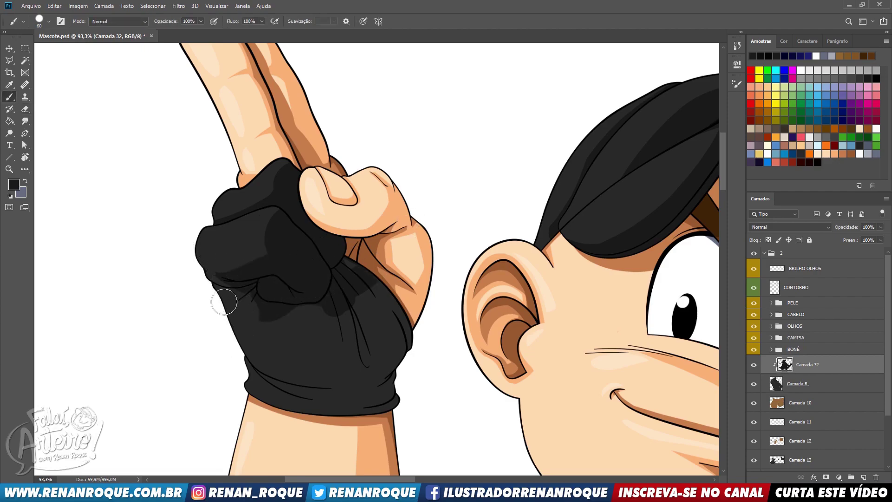
key(e)
key(b)
mouse_move(235, 312)
mouse_down()
mouse_move(255, 314)
mouse_move(261, 300)
mouse_move(229, 328)
mouse_move(223, 322)
mouse_move(271, 310)
mouse_move(267, 297)
mouse_move(253, 330)
mouse_up()
key(e)
key(b)
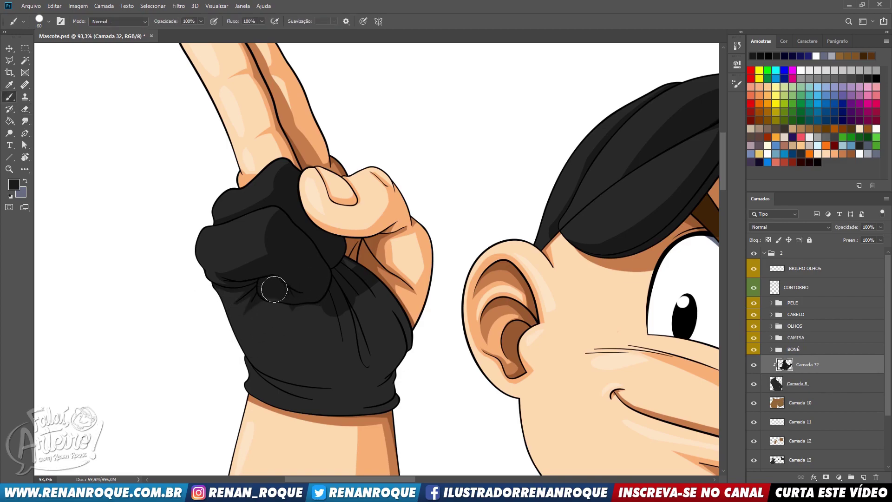
mouse_move(282, 301)
mouse_down()
mouse_move(257, 291)
mouse_move(299, 307)
mouse_move(347, 356)
mouse_move(335, 292)
mouse_move(300, 303)
mouse_up()
- Paint a broad dark grey shadow down the thumb side of the glove from the fist to the cuff
drag(325, 336, 343, 366)
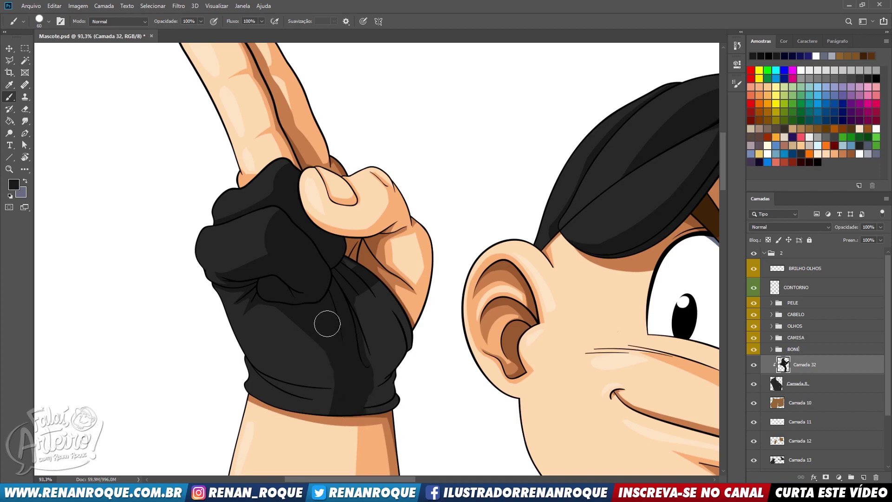
key(e)
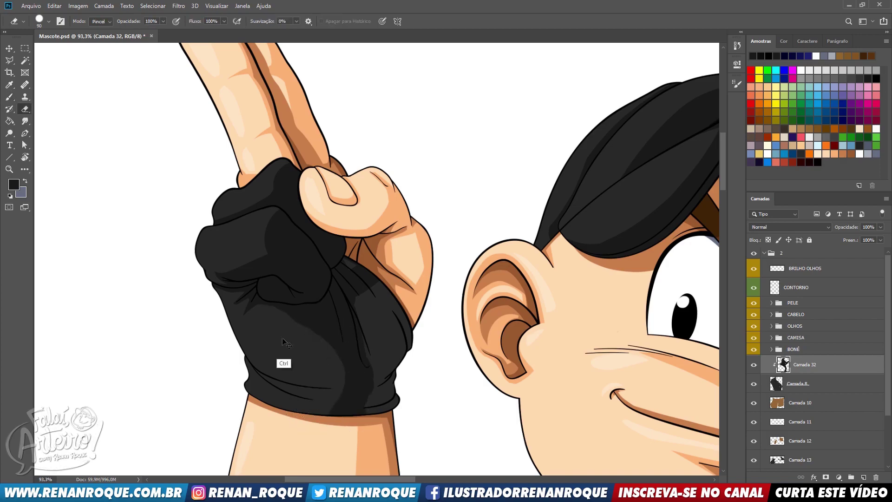
key(b)
drag(361, 346, 363, 357)
key(e)
- Refine the dark grey shadows between the long folds on the thumb side of the glove, leaving tapered lighter strips
key(b)
mouse_move(357, 299)
mouse_down()
mouse_move(367, 378)
mouse_move(342, 288)
mouse_move(369, 362)
mouse_move(362, 311)
mouse_move(365, 391)
mouse_up()
drag(359, 275, 384, 390)
mouse_move(376, 260)
mouse_down()
mouse_move(395, 275)
mouse_move(392, 353)
mouse_move(378, 305)
mouse_move(362, 289)
mouse_move(402, 357)
mouse_move(358, 281)
mouse_up()
key(e)
key(b)
key(e)
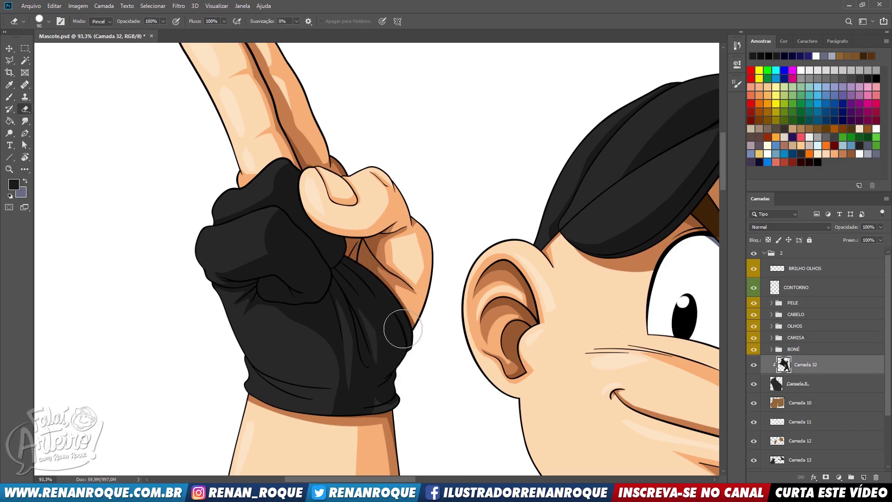
- Paint dark grey shadow along the glove's cuff and erase its edges to follow the wrist folds
drag(406, 320, 438, 232)
key(b)
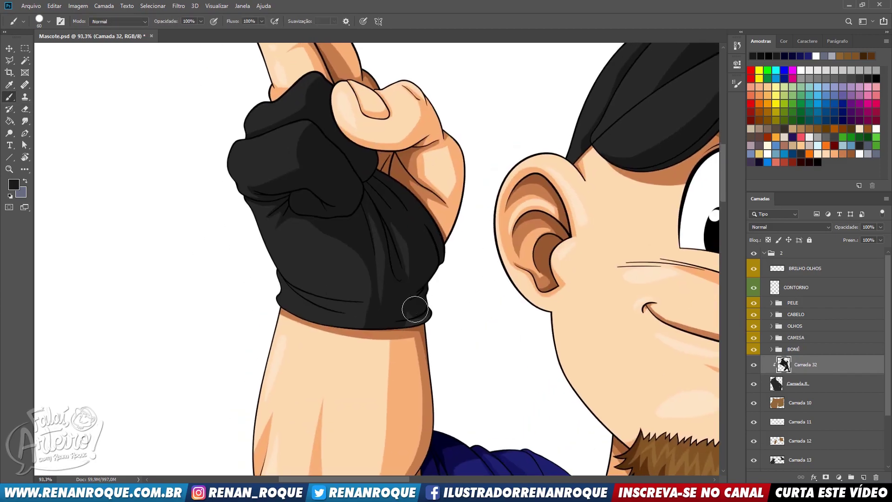
drag(284, 291, 366, 309)
key(e)
mouse_move(268, 280)
mouse_down()
mouse_move(331, 325)
mouse_move(274, 285)
mouse_move(344, 326)
mouse_move(269, 291)
mouse_move(317, 313)
mouse_move(264, 273)
mouse_move(316, 315)
mouse_move(280, 293)
mouse_move(375, 322)
mouse_up()
key(b)
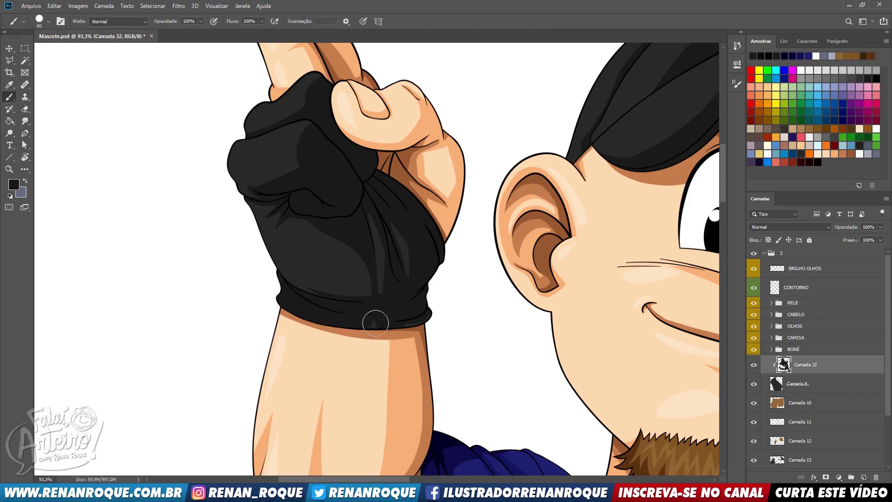
- Trim the dark grey shadow along the cuff's lower edge, undoing one pass and erasing it again
key(e)
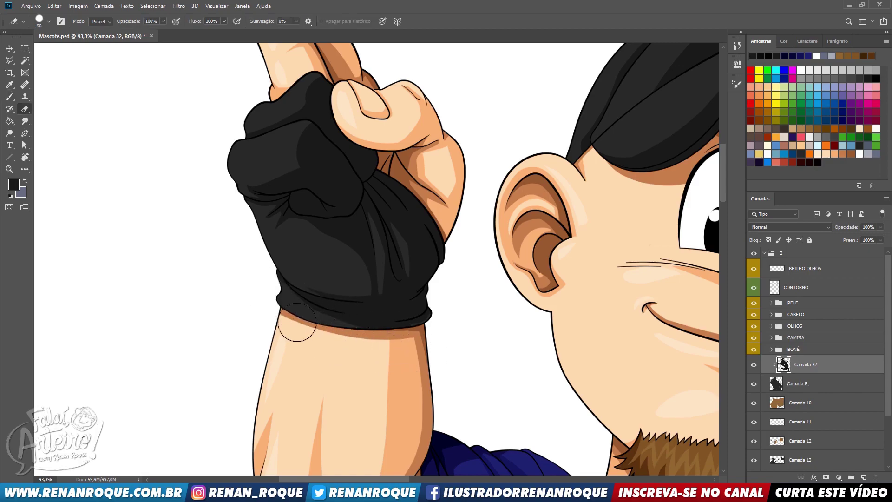
key(b)
key(e)
mouse_move(272, 304)
mouse_down()
mouse_move(415, 356)
mouse_move(449, 348)
mouse_up()
key(b)
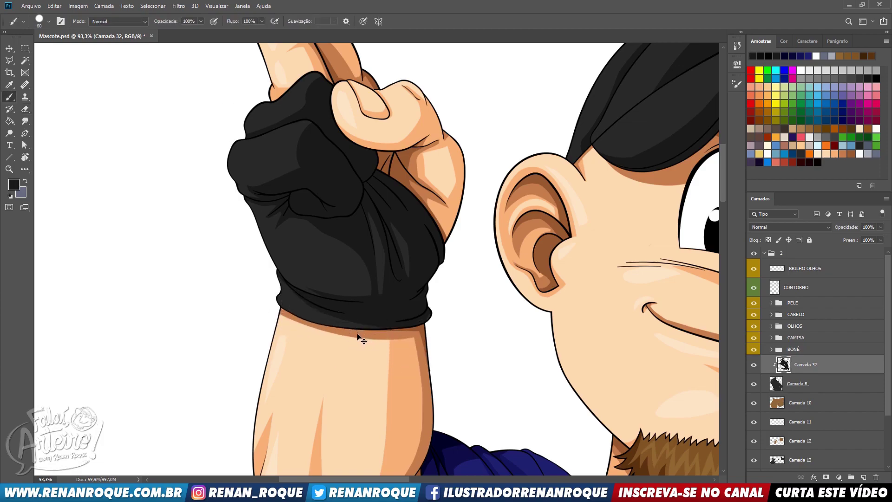
key(ctrl+z)
key(e)
drag(284, 318, 382, 353)
key(b)
- Add a clipped layer above Camada 32 and paint near-black shadow, sampled from the cap, on the glove around the thumb
drag(494, 334, 517, 398)
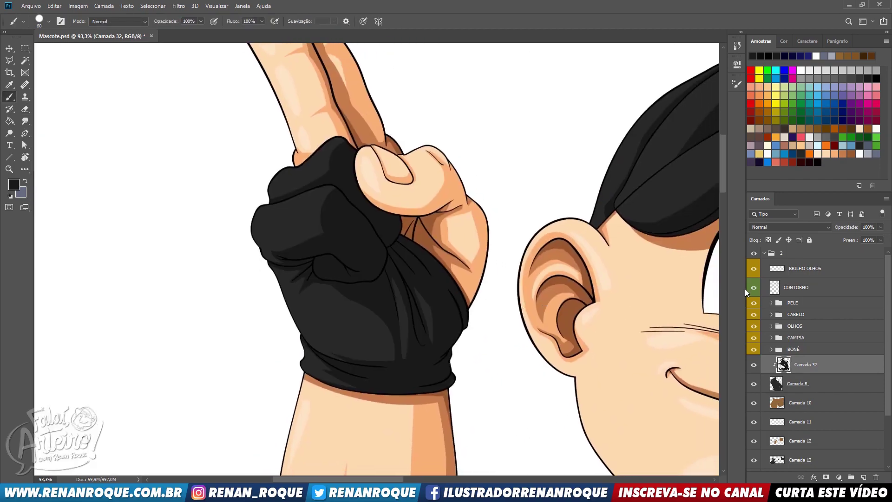
click(865, 478)
drag(643, 241, 449, 389)
alt+click(631, 213)
drag(436, 344, 585, 206)
key(z)
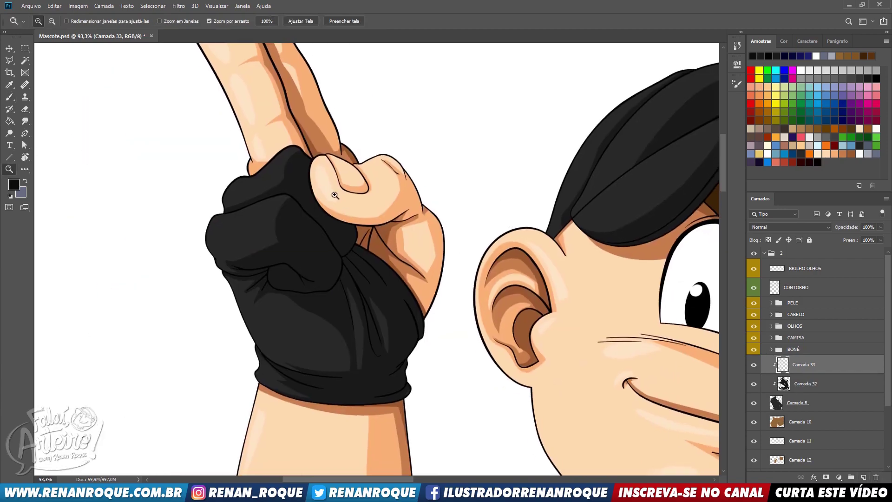
click(335, 195)
key(b)
drag(289, 175, 310, 195)
drag(348, 240, 350, 249)
key(e)
drag(277, 174, 330, 189)
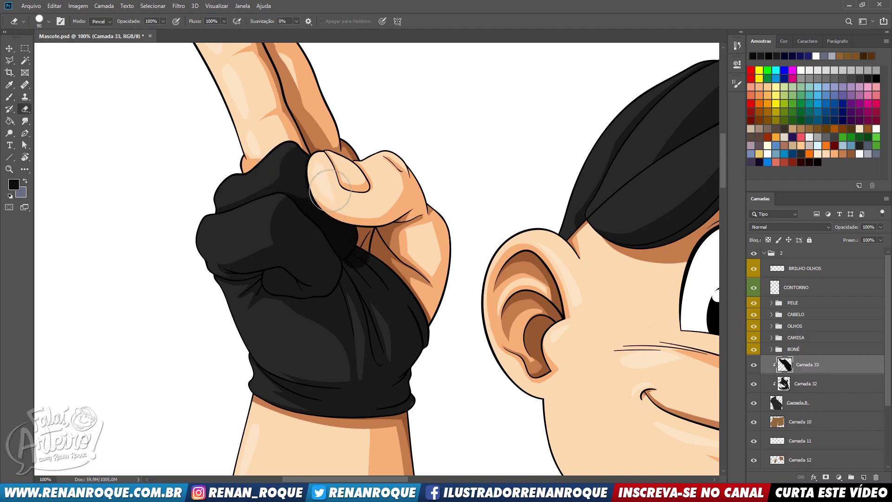
- Add near-black shadow at the top of the glove and down the thumb side of the folded fingers
key(b)
mouse_move(290, 99)
mouse_down()
mouse_move(307, 135)
mouse_move(278, 135)
mouse_up()
key(e)
key(b)
mouse_move(296, 223)
mouse_down()
mouse_move(324, 277)
mouse_move(275, 215)
mouse_move(301, 256)
mouse_move(303, 280)
mouse_up()
key(e)
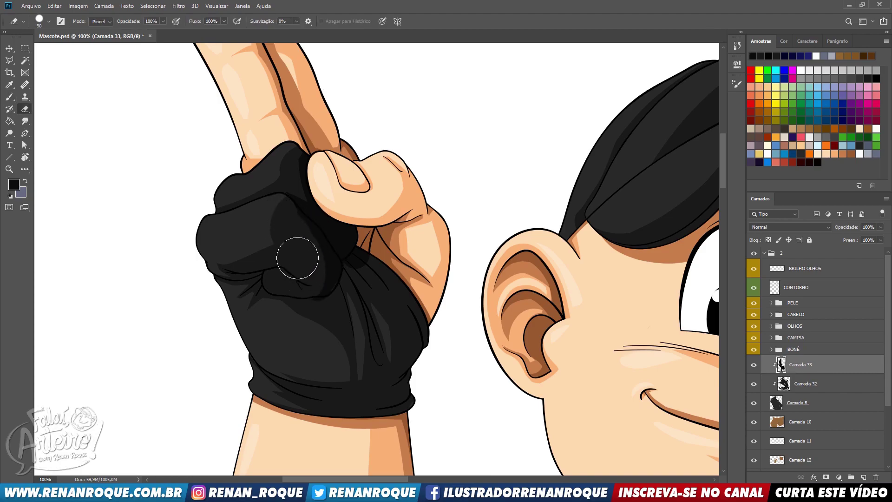
- Paint near-black shadow beneath the glove's folded fingers and erase it into tapered crease shapes
key(b)
mouse_move(224, 285)
mouse_down()
mouse_move(273, 277)
mouse_move(297, 288)
mouse_move(338, 284)
mouse_up()
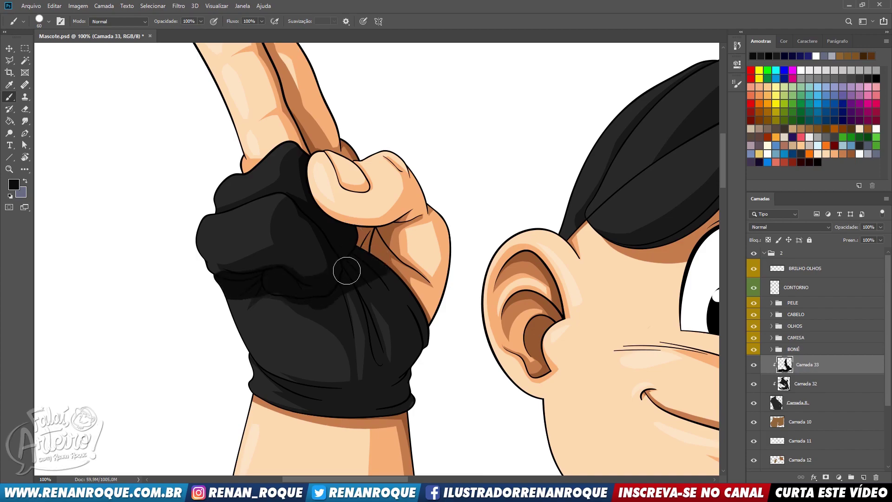
drag(257, 301, 325, 316)
key(e)
mouse_move(213, 294)
mouse_down()
mouse_move(241, 318)
mouse_move(251, 313)
mouse_move(242, 299)
mouse_move(253, 312)
mouse_move(243, 296)
mouse_up()
key(b)
key(e)
key(b)
key(e)
mouse_move(247, 315)
mouse_down()
mouse_move(274, 309)
mouse_move(271, 301)
mouse_move(265, 315)
mouse_move(286, 347)
mouse_move(288, 304)
mouse_move(274, 284)
mouse_move(346, 317)
mouse_move(270, 322)
mouse_move(372, 371)
mouse_move(341, 351)
mouse_move(333, 313)
mouse_move(347, 294)
mouse_move(314, 289)
mouse_move(373, 350)
mouse_move(356, 325)
mouse_move(364, 351)
mouse_move(367, 313)
mouse_move(352, 287)
mouse_move(363, 321)
mouse_up()
- Shape pointed near-black shadows along the long folds running from the fist towards the cuff
key(b)
key(e)
key(b)
key(e)
key(b)
key(e)
key(b)
key(e)
mouse_move(376, 372)
mouse_down()
mouse_move(362, 322)
mouse_move(378, 315)
mouse_move(380, 379)
mouse_move(369, 263)
mouse_move(370, 290)
mouse_move(390, 320)
mouse_move(370, 293)
mouse_move(392, 332)
mouse_move(377, 307)
mouse_move(395, 385)
mouse_move(406, 357)
mouse_move(380, 252)
mouse_move(389, 287)
mouse_move(377, 274)
mouse_move(429, 345)
mouse_up()
- Refine the near-black fold shadows on the glove just below the thumb, alternating brush and eraser
key(b)
key(e)
key(b)
key(e)
mouse_move(372, 273)
mouse_down()
mouse_move(401, 276)
mouse_move(400, 250)
mouse_move(370, 272)
mouse_move(374, 243)
mouse_move(417, 319)
mouse_move(392, 271)
mouse_move(434, 326)
mouse_move(375, 270)
mouse_move(430, 334)
mouse_move(424, 347)
mouse_move(421, 283)
mouse_move(432, 305)
mouse_move(413, 280)
mouse_up()
key(b)
key(e)
key(b)
key(e)
key(b)
key(e)
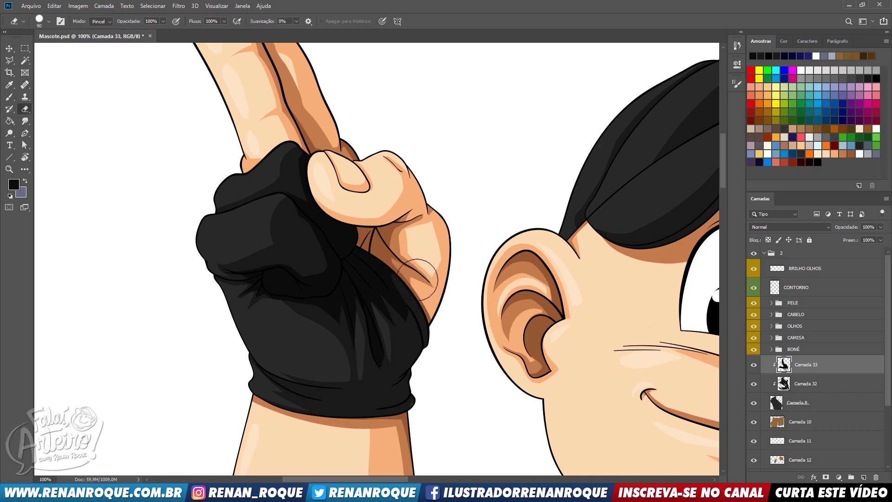
- Paint near-black shadows on the thumb side of the glove's cuff and trim them along the wrist folds
key(b)
drag(470, 316, 534, 242)
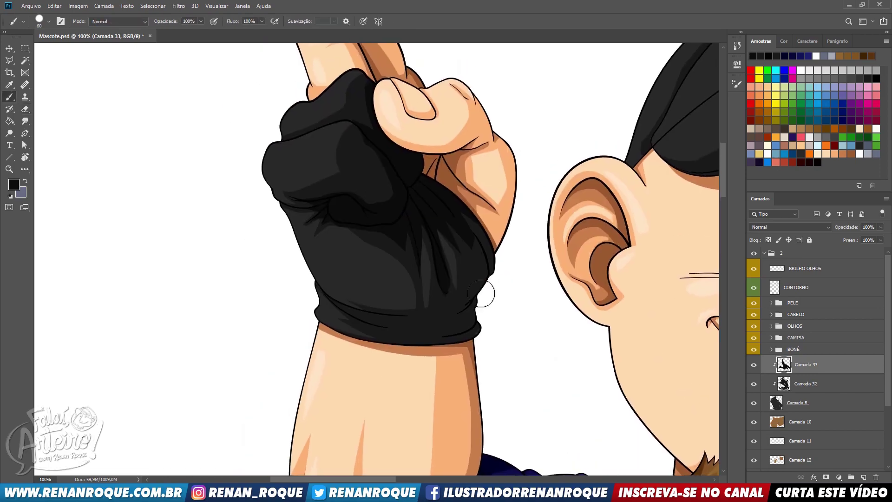
mouse_move(470, 299)
mouse_down()
mouse_move(455, 324)
mouse_move(430, 327)
mouse_move(486, 299)
mouse_up()
key(e)
mouse_move(420, 332)
mouse_down()
mouse_move(473, 338)
mouse_move(483, 314)
mouse_move(395, 340)
mouse_up()
key(b)
key(e)
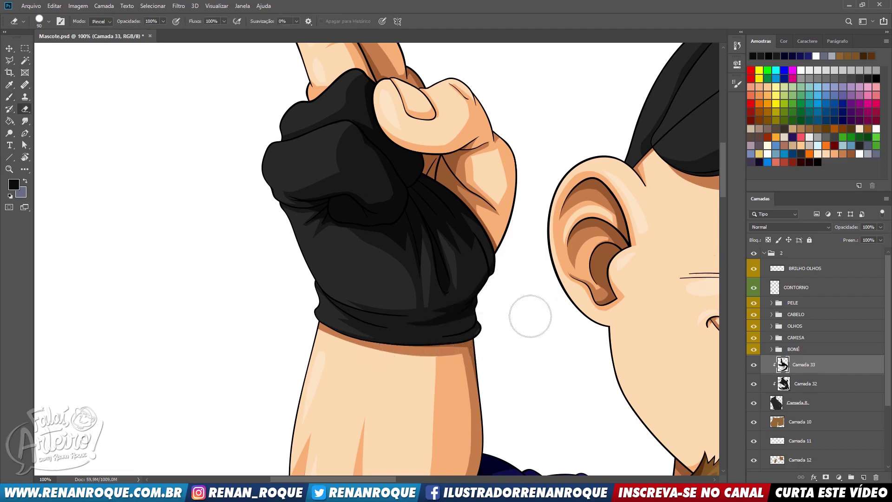
key(b)
drag(396, 362, 506, 348)
key(b)
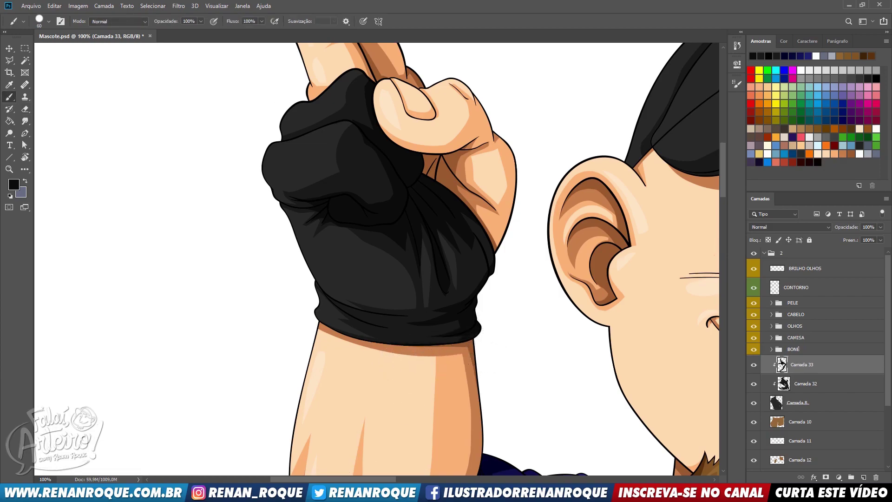
key(z)
click(403, 310)
click(403, 310)
key(v)
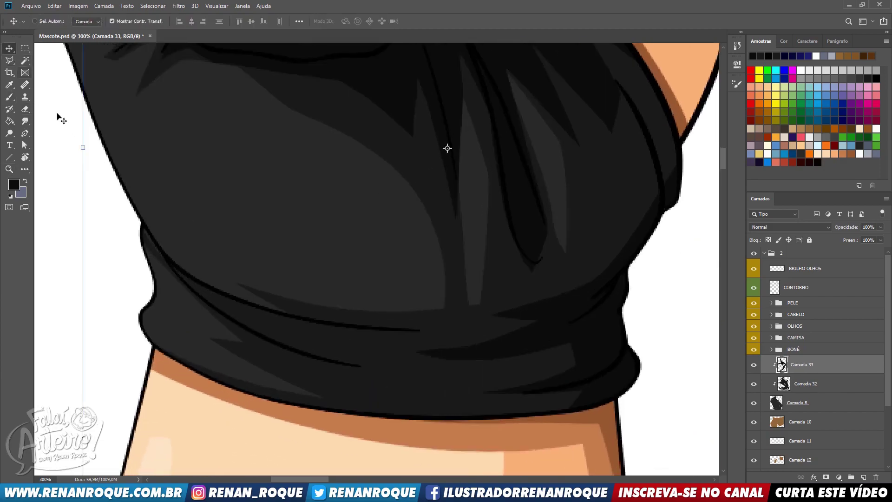
click(10, 61)
right_click(10, 60)
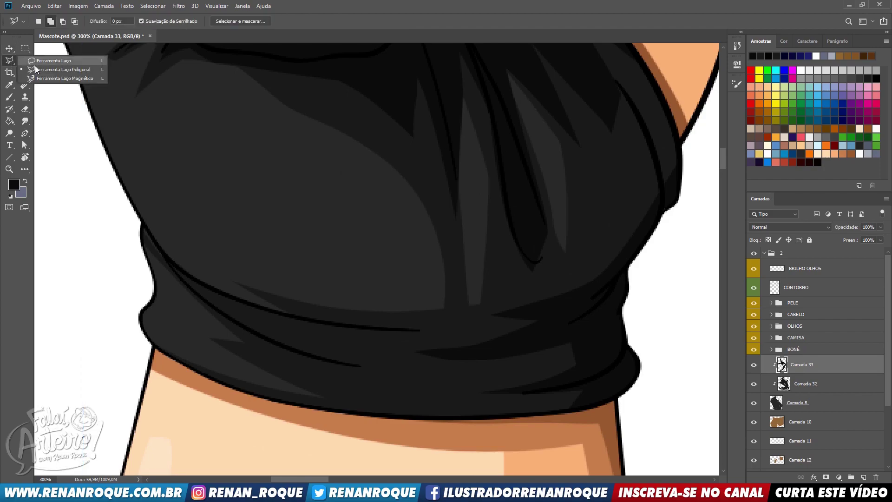
click(36, 69)
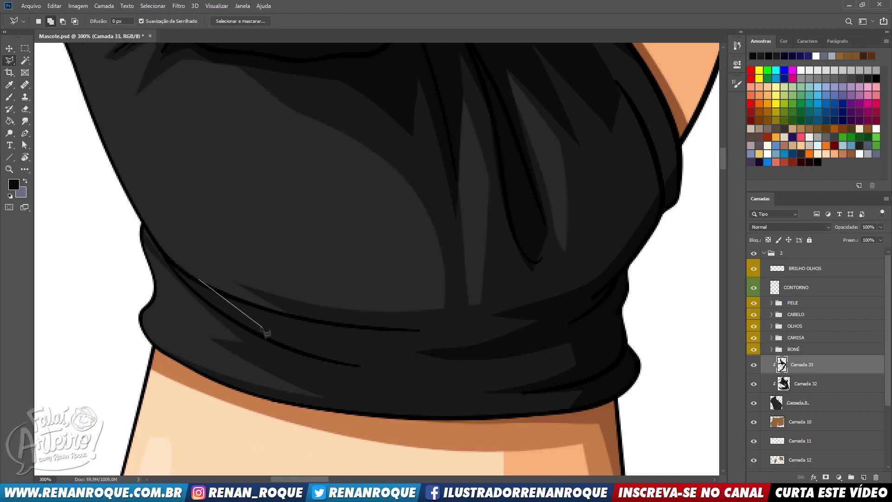
right_click(11, 62)
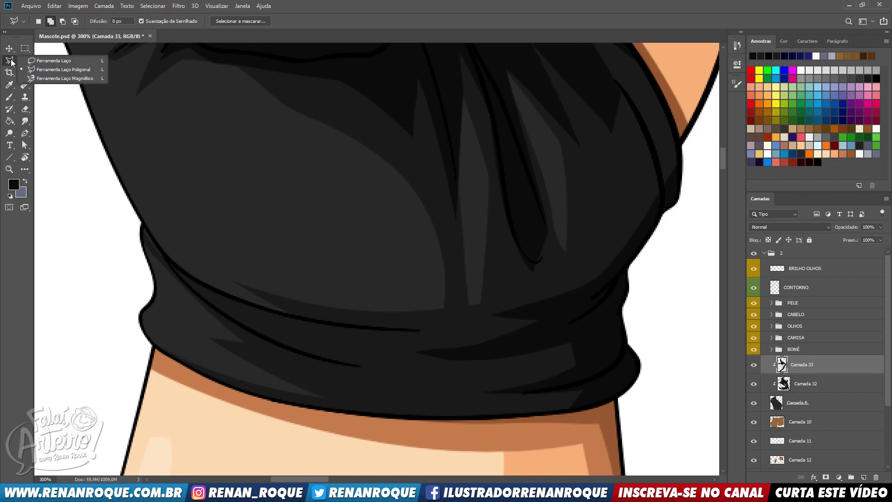
click(34, 68)
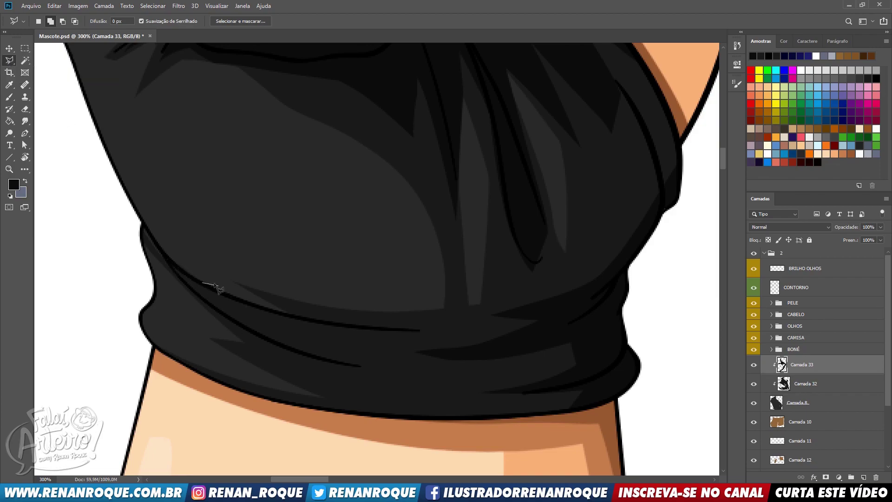
- Lasso the area beneath the cuff's upper crease line freehand, paint a thin near-black shadow along that edge, and clear the selection
right_click(11, 61)
click(42, 61)
drag(394, 334, 166, 258)
key(b)
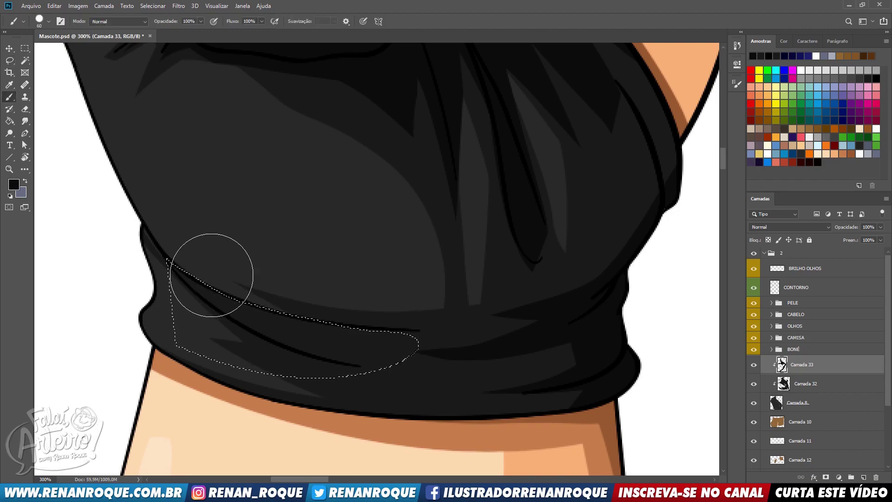
mouse_move(219, 255)
mouse_down()
mouse_move(351, 277)
mouse_move(259, 276)
mouse_move(286, 278)
mouse_up()
key(ctrl+d)
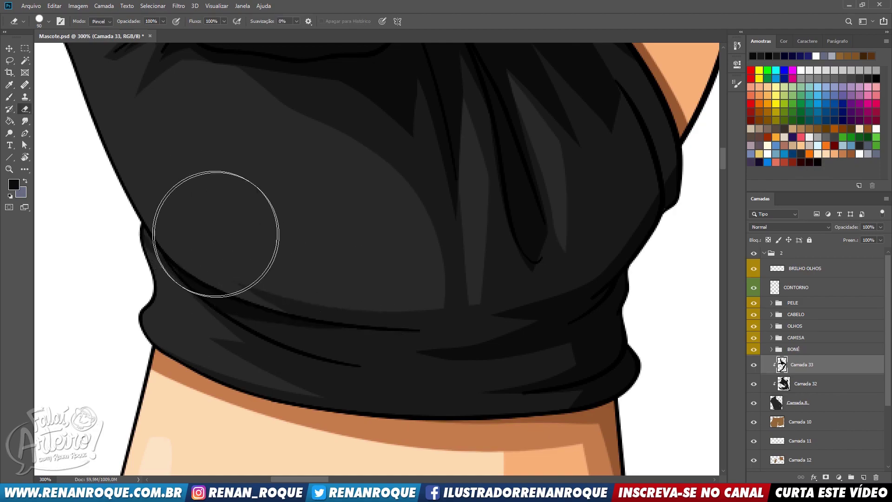
click(207, 240)
key(e)
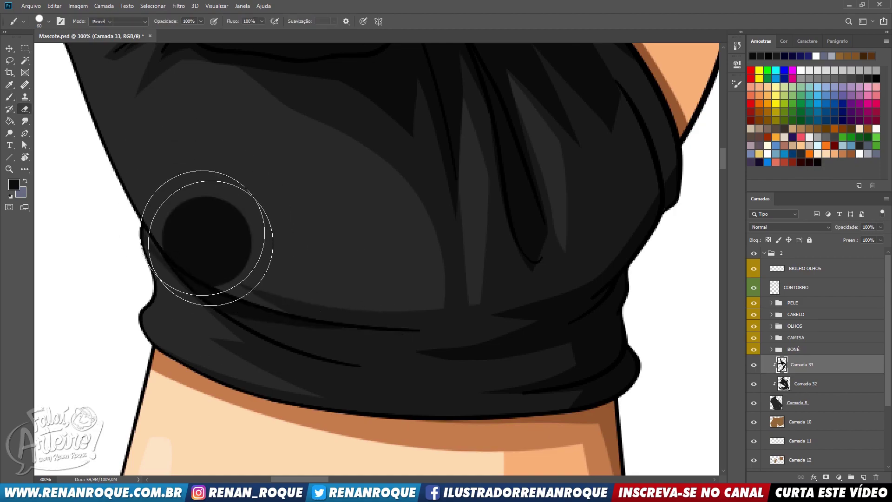
key(ctrl+z)
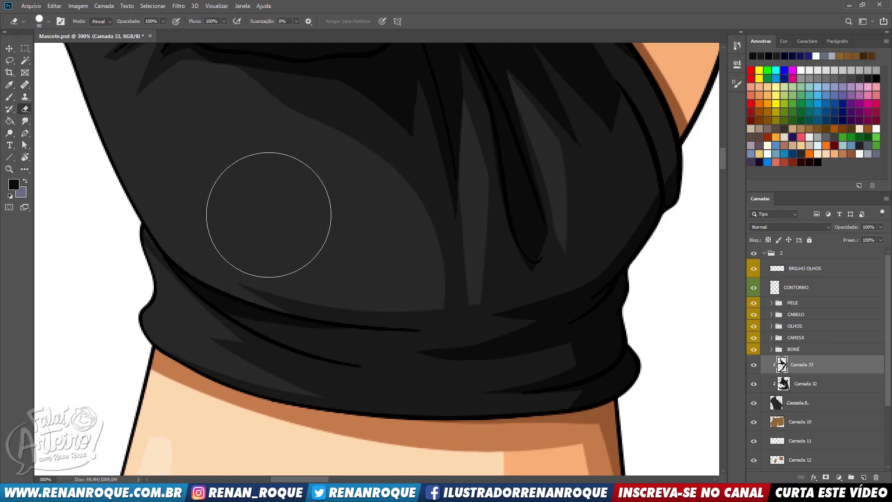
- Save the mascot document with the latest glove shading
scroll(363, 220, down, 5)
scroll(374, 220, down, 3)
scroll(374, 219, up, 1)
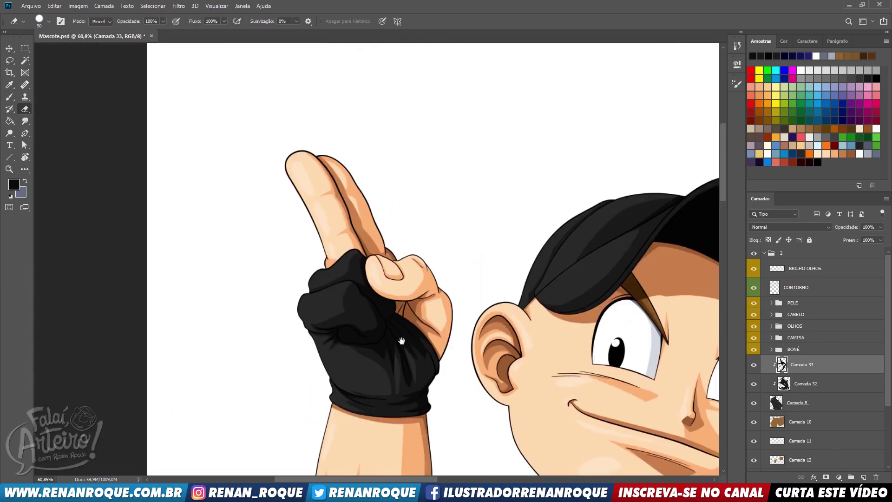
key(ctrl+s)
- Add a new layer above the glove's shadow layers and sample the black from the cap as the brush colour
scroll(333, 284, up, 3)
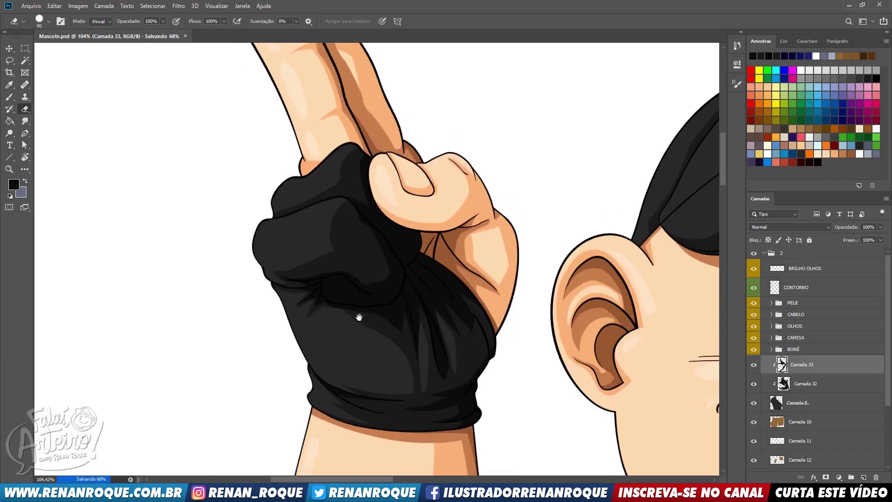
click(864, 479)
mouse_move(688, 140)
mouse_down()
mouse_move(616, 193)
mouse_move(447, 285)
mouse_up()
key(b)
alt+click(658, 271)
drag(397, 271, 577, 135)
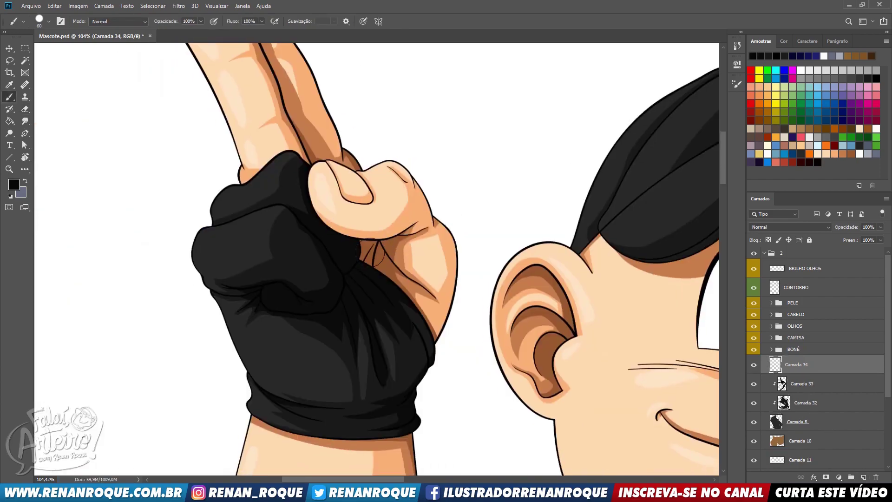
- Paint the darkest black shadow on the glove beside and beneath the thumb with a 20 px brush, trimming its edges with the eraser
scroll(374, 260, up, 2)
key(bracketleft)
key(bracketleft)
key(bracketleft)
key(bracketleft)
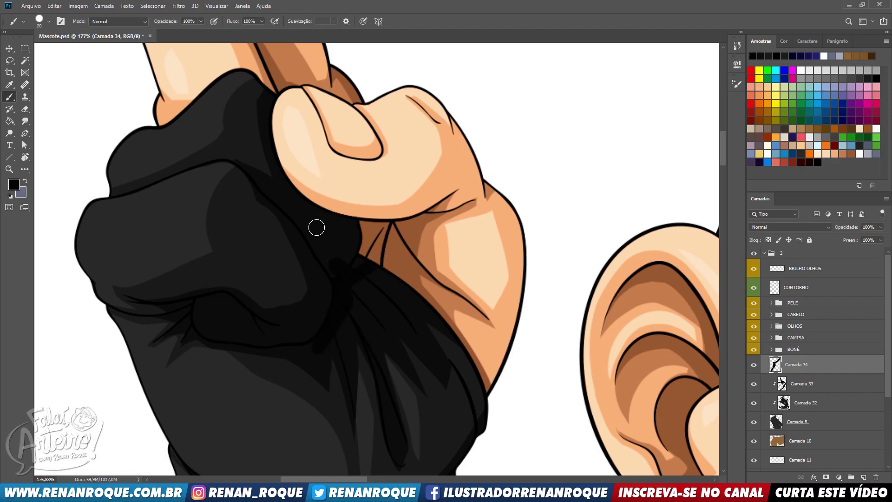
key(e)
mouse_move(311, 180)
mouse_down()
mouse_move(375, 238)
mouse_move(368, 241)
mouse_up()
key(b)
key(e)
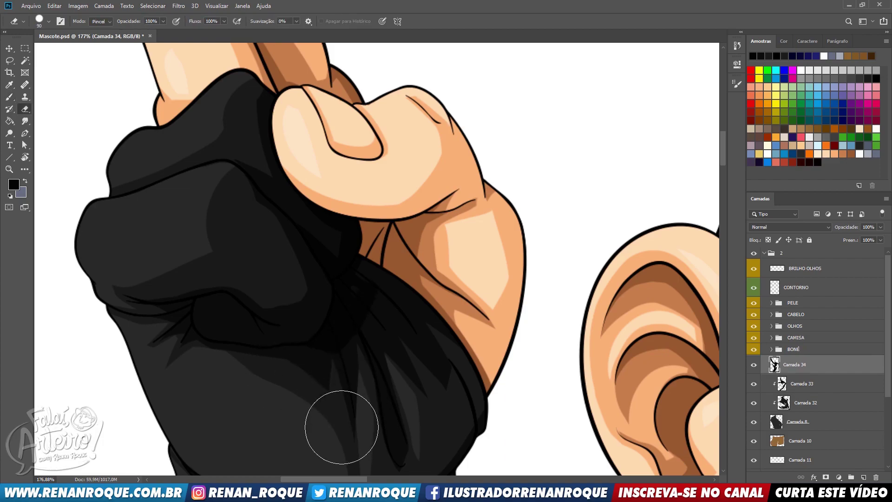
- Paint black shadow down the long central folds below the thumb and erase it into tapered points
key(b)
mouse_move(355, 347)
mouse_down()
mouse_move(364, 386)
mouse_move(372, 310)
mouse_move(350, 309)
mouse_move(390, 378)
mouse_move(396, 416)
mouse_up()
key(e)
key(b)
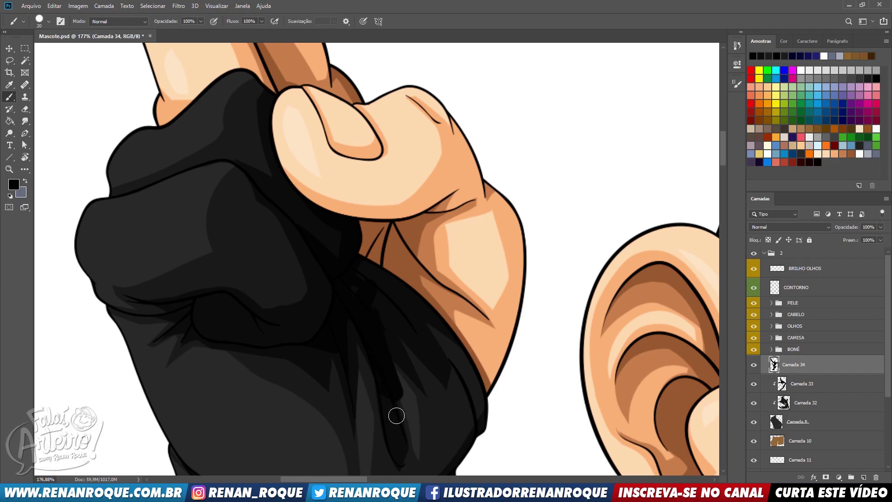
key(e)
drag(385, 359, 394, 422)
key(b)
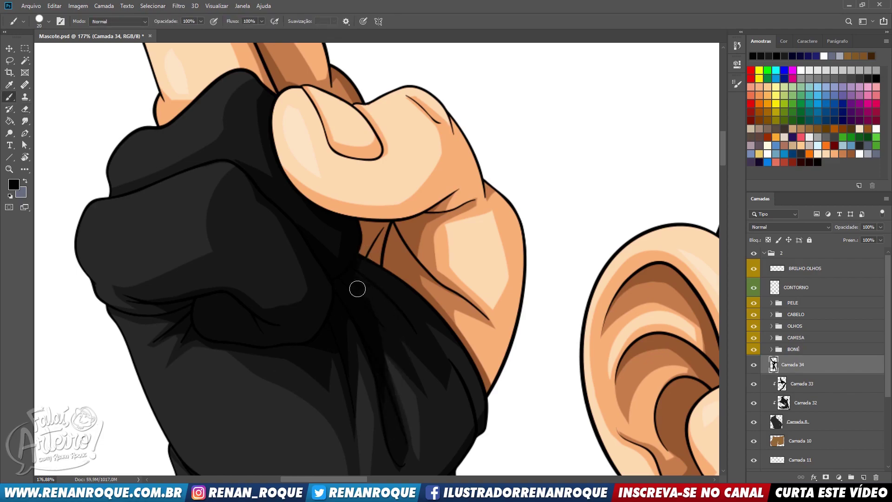
- Extend the black shadow where the folds meet under the thumb and trim it towards the glove's thumb-side edge
key(e)
key(b)
key(e)
mouse_move(444, 346)
mouse_down()
mouse_move(431, 316)
mouse_move(492, 363)
mouse_move(485, 357)
mouse_up()
key(b)
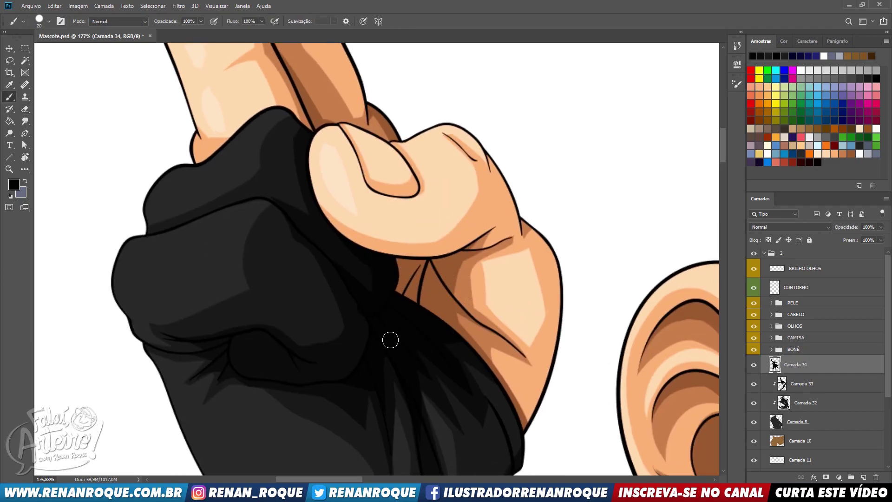
- Paint black accents in the crease beneath the glove's folded fingers, alternating brush and eraser to sharpen their ends
key(e)
key(b)
key(e)
key(b)
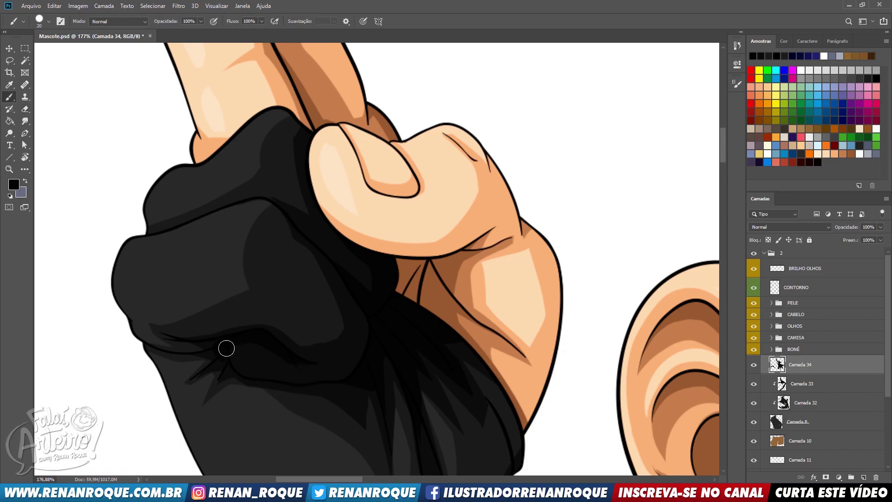
key(e)
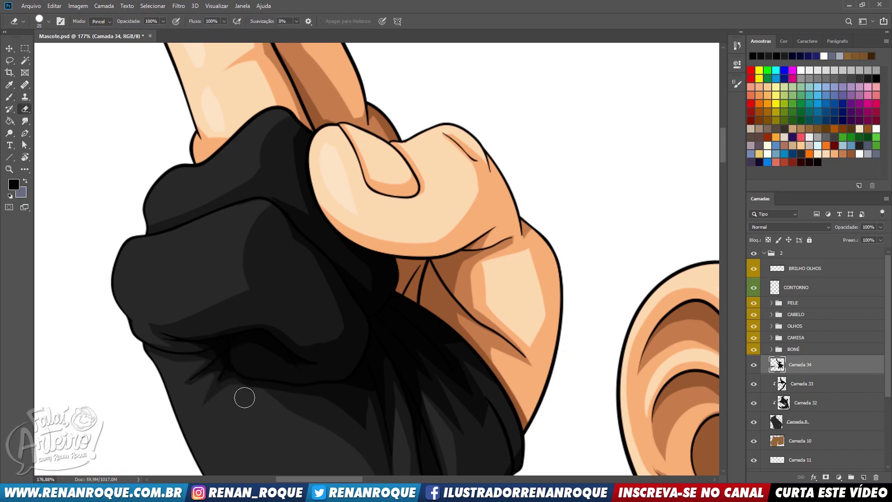
- Clip the new black shadow layer to the glove's base layer and group the base with its three shadow layers
scroll(301, 363, down, 5)
drag(425, 320, 469, 140)
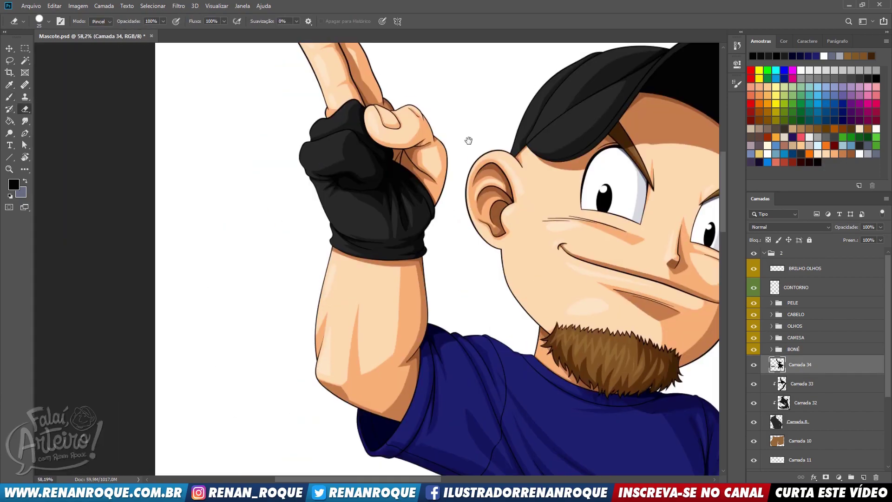
key(ctrl+alt+g)
shift+click(813, 420)
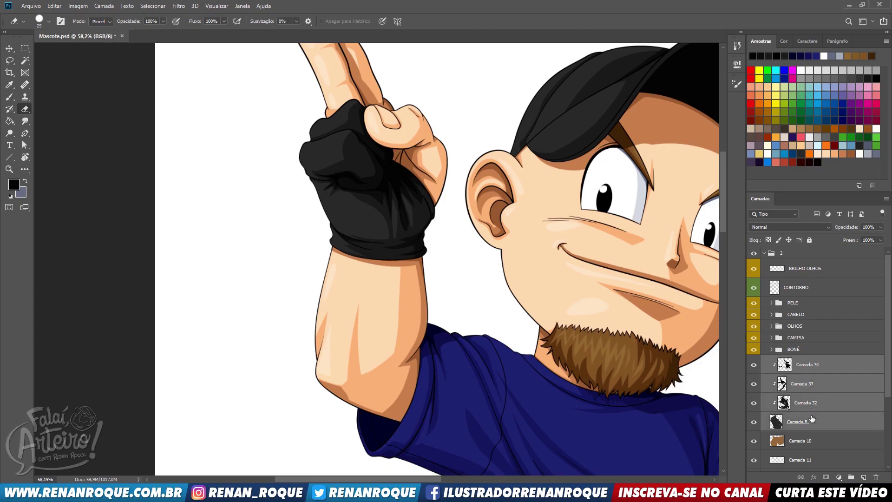
key(ctrl+g)
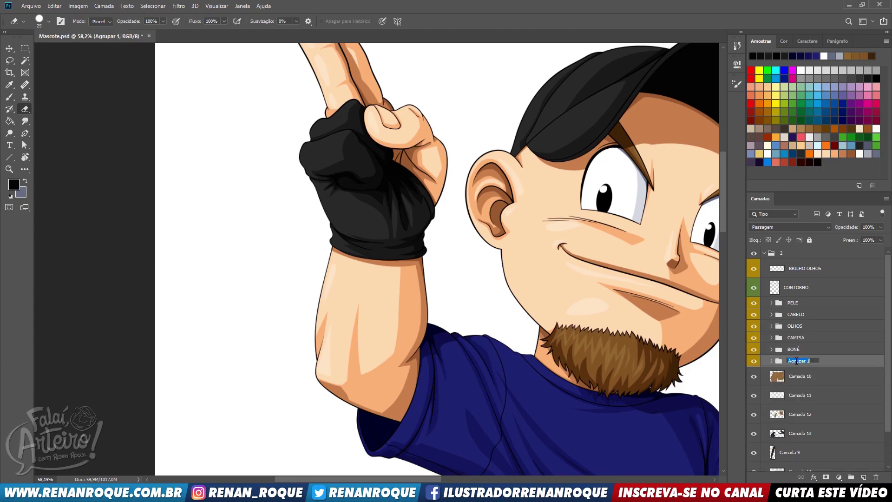
- Rename the new layer group as LUVA
click(797, 361)
text(LUVAS)
key(Return)
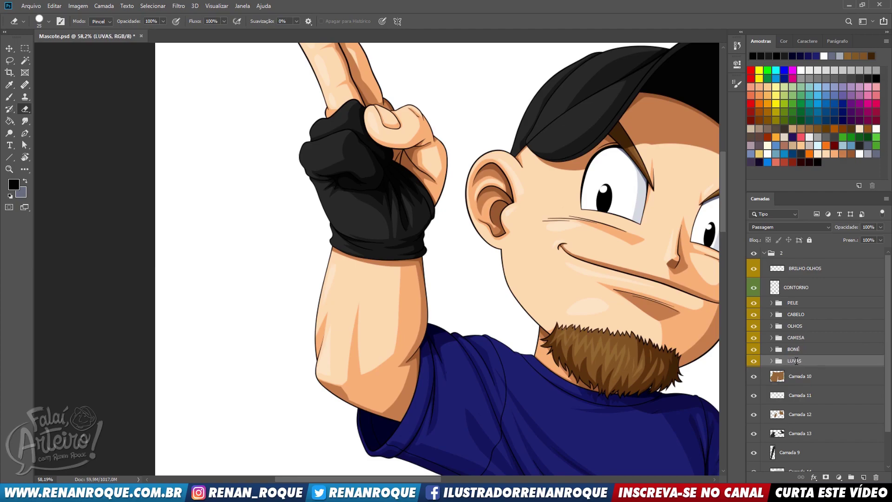
key(Return)
- Add a new empty layer directly above Camada 10, the brown shorts' base colour layer
click(800, 375)
drag(553, 343, 440, 132)
drag(512, 269, 488, 277)
drag(488, 277, 438, 60)
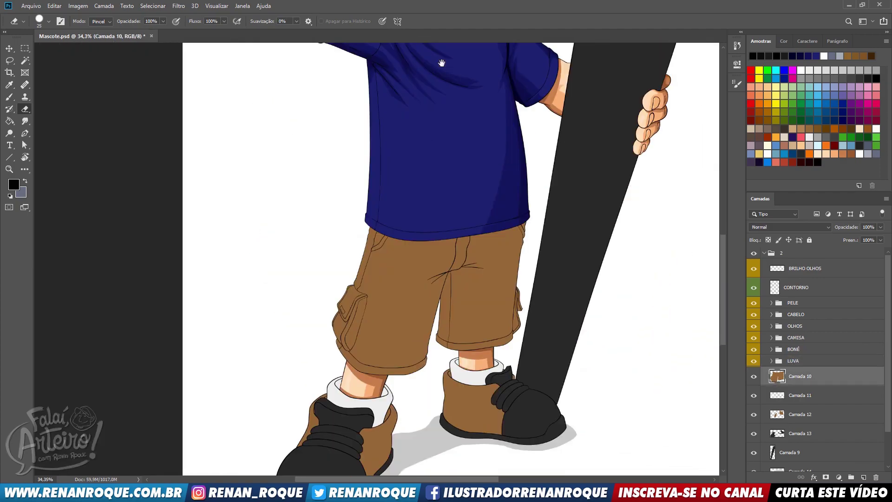
scroll(453, 252, up, 2)
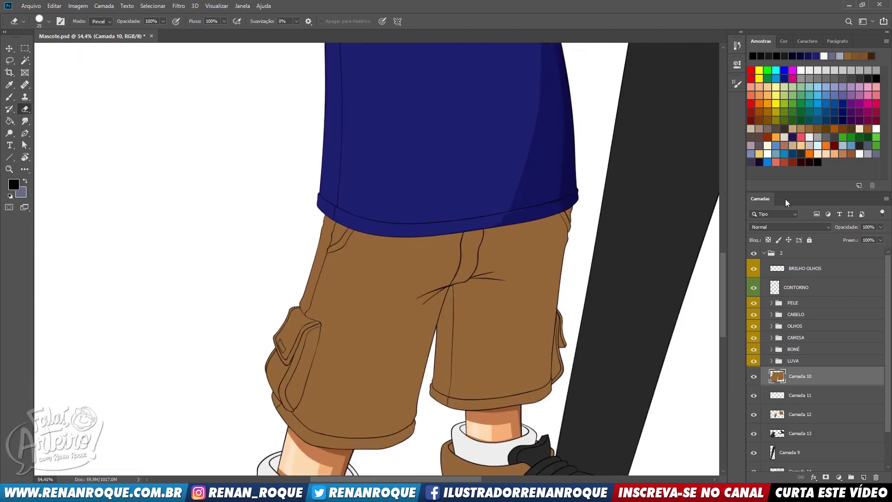
click(863, 477)
- Sample the shorts' brown with the Brush and choose a darker brown for the shading
key(b)
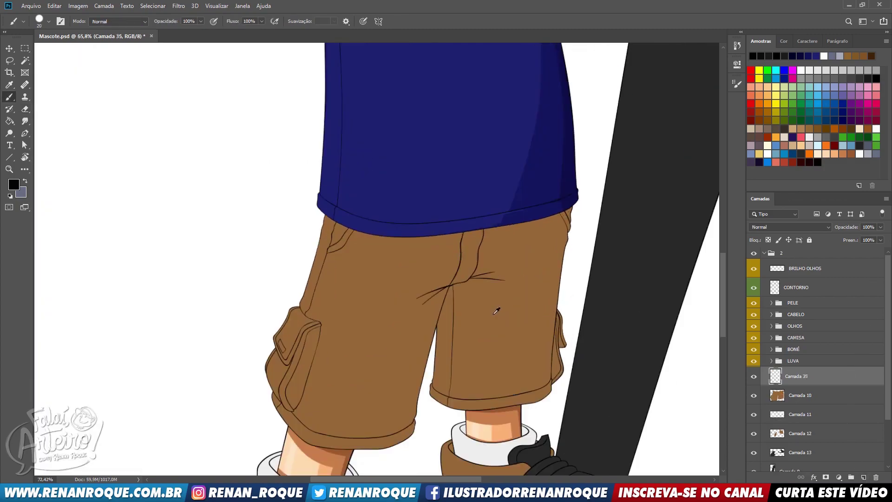
scroll(496, 311, up, 2)
alt+click(519, 301)
click(784, 41)
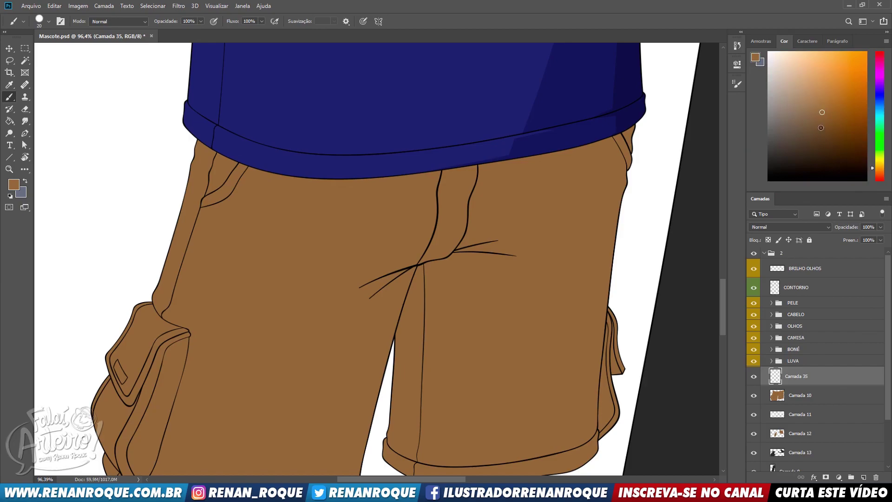
drag(585, 217, 553, 178)
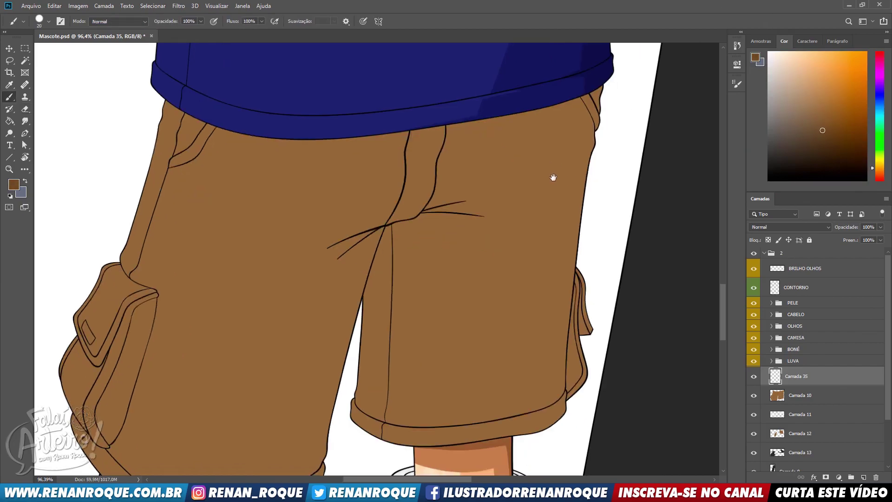
- Clip the new layer to Camada 10 and enlarge the brush to 200
key(ctrl+alt+g)
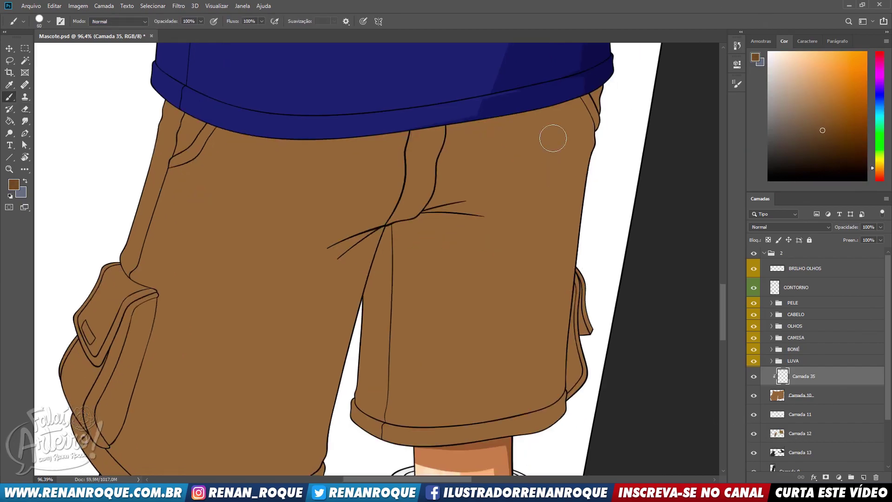
key(bracketright)
key(bracketright)
key(bracketright)
key(bracketright)
drag(544, 101, 422, 464)
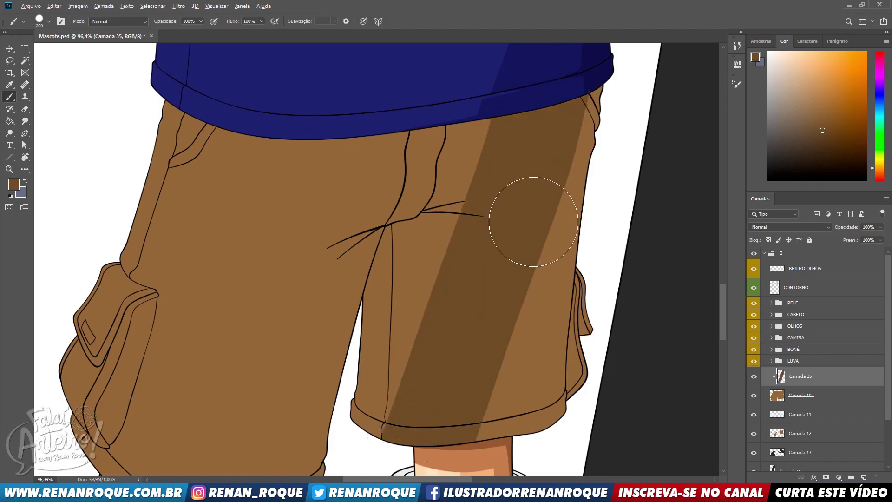
drag(535, 222, 523, 222)
key(ctrl+z)
drag(534, 265, 507, 428)
drag(557, 243, 586, 117)
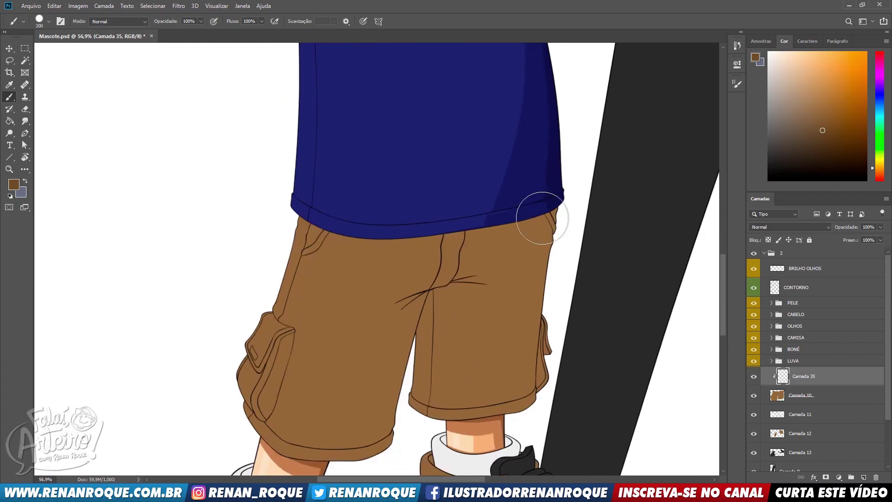
- Paint a broad diagonal shadow on the right-hand leg of the shorts and shift it toward red by +11 with Color Balance
drag(546, 198, 442, 430)
key(ctrl+b)
drag(559, 253, 648, 194)
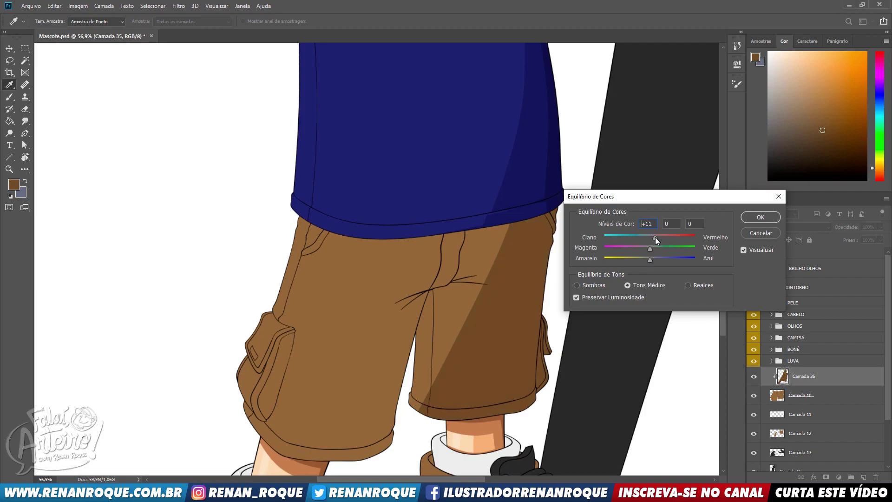
- Erase the inner side of the right-hand leg's shadow to narrow it into a diagonal along the outer side
scroll(481, 263, down, 3)
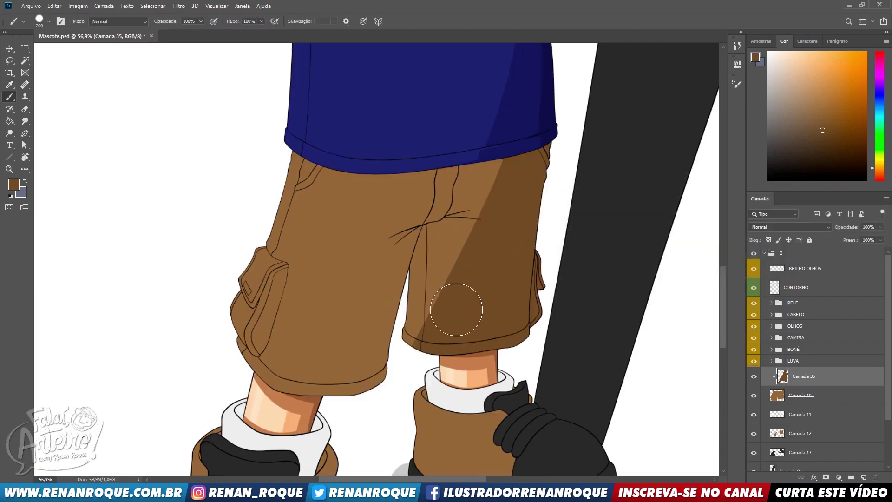
scroll(458, 306, up, 2)
scroll(530, 207, up, 1)
key(e)
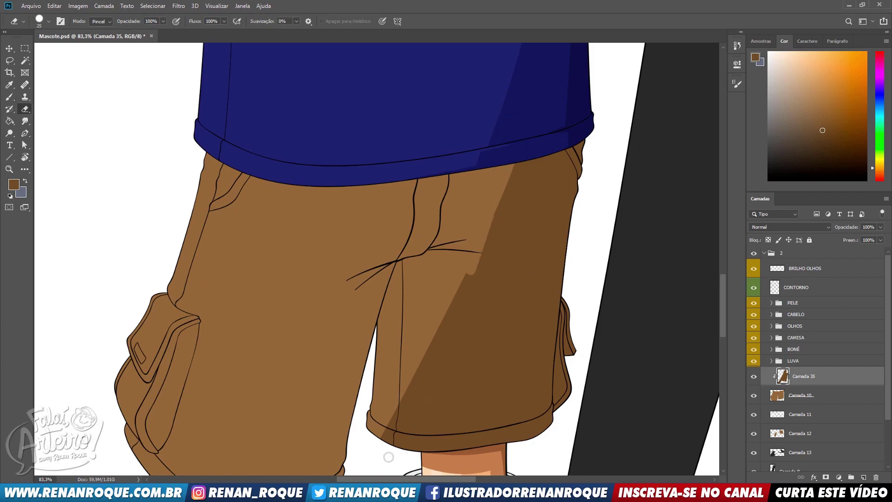
scroll(525, 223, up, 5)
drag(517, 372, 539, 147)
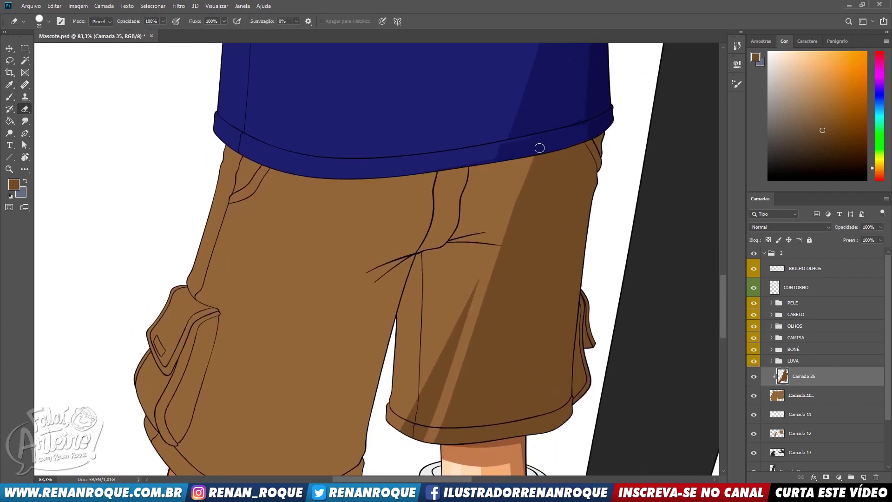
key(ctrl+z)
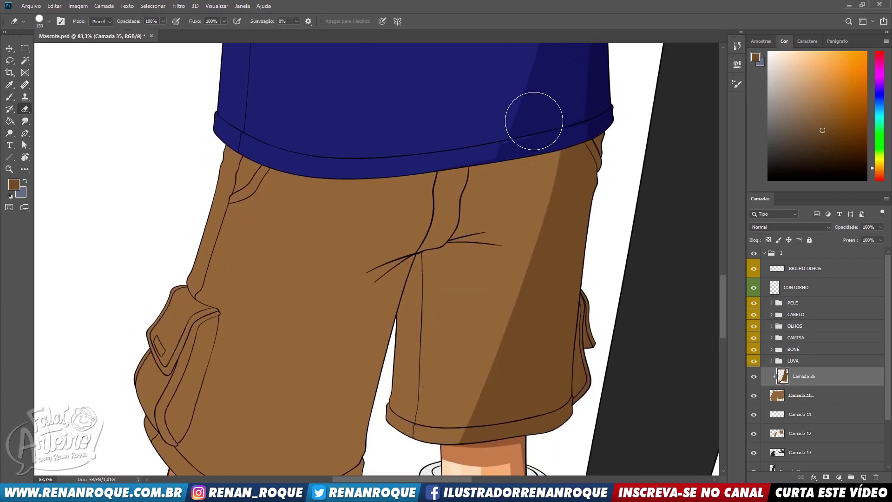
- Sample the adjusted shadow brown and repaint the shadow down the outer side of the right-hand leg
key(b)
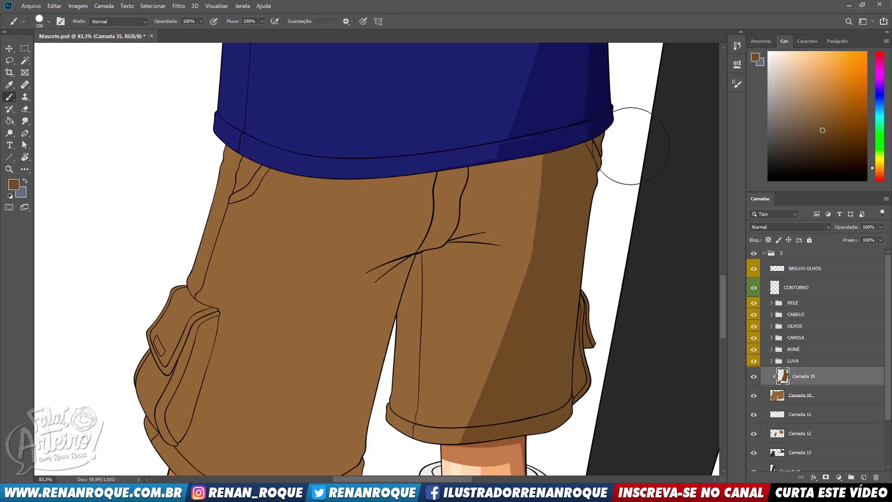
alt+click(506, 385)
drag(586, 113, 520, 412)
mouse_move(583, 363)
mouse_down()
mouse_move(637, 299)
mouse_move(643, 307)
mouse_up()
key(z)
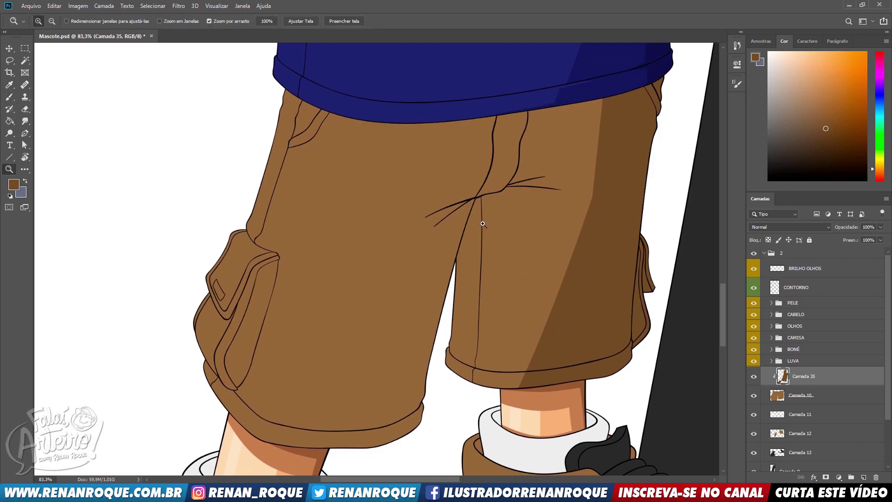
key(b)
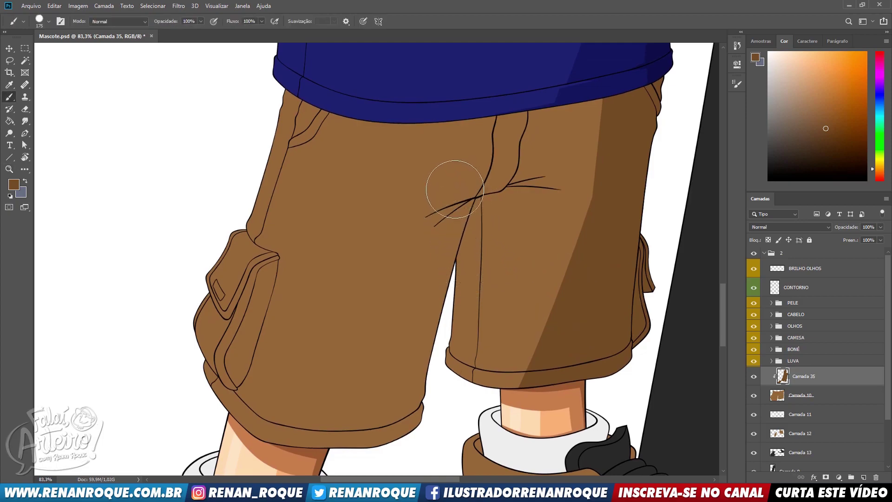
drag(454, 205, 421, 400)
key(ctrl+z)
drag(496, 150, 425, 410)
key(ctrl+z)
drag(509, 148, 396, 369)
key(ctrl+z)
- Paint a wide diagonal shadow from the fly down the inner side of the left-hand leg
drag(533, 139, 394, 362)
- Reduce the brush to 40 and paint shadow along the hem of the right-hand leg
key(z)
drag(543, 366, 583, 365)
key(b)
key(bracketleft)
key(bracketleft)
key(bracketleft)
key(bracketleft)
key(bracketleft)
key(bracketleft)
key(bracketleft)
key(bracketleft)
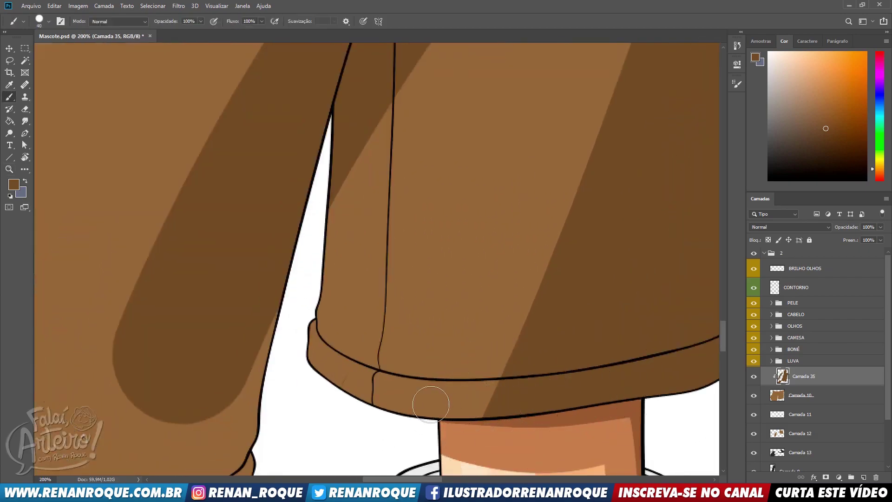
drag(405, 401, 553, 368)
- Reduce the eraser to 45 and clear the shadow from the inner part of the right-hand leg's hem
key(e)
key(bracketleft)
key(bracketleft)
key(bracketleft)
key(bracketleft)
key(bracketleft)
key(bracketleft)
key(bracketleft)
key(bracketleft)
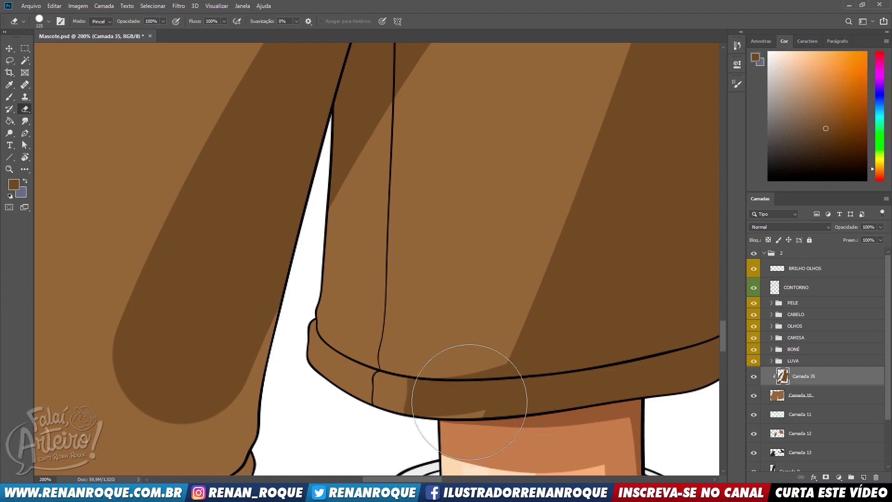
mouse_move(398, 399)
mouse_down()
mouse_move(553, 404)
mouse_move(416, 403)
mouse_move(560, 397)
mouse_up()
drag(485, 404, 615, 389)
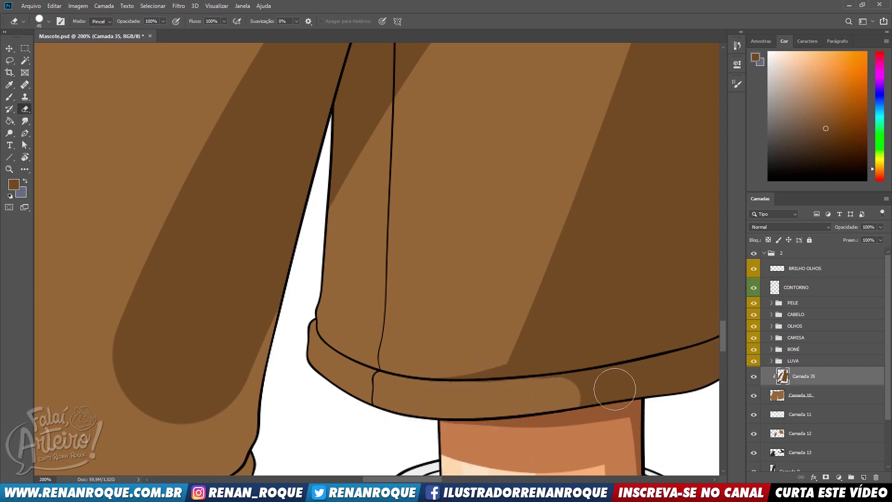
- Repaint the shadow along the right-hand hem's lower edge and trim its inner end with the eraser
key(b)
mouse_move(518, 414)
mouse_down()
mouse_move(584, 367)
mouse_move(637, 369)
mouse_up()
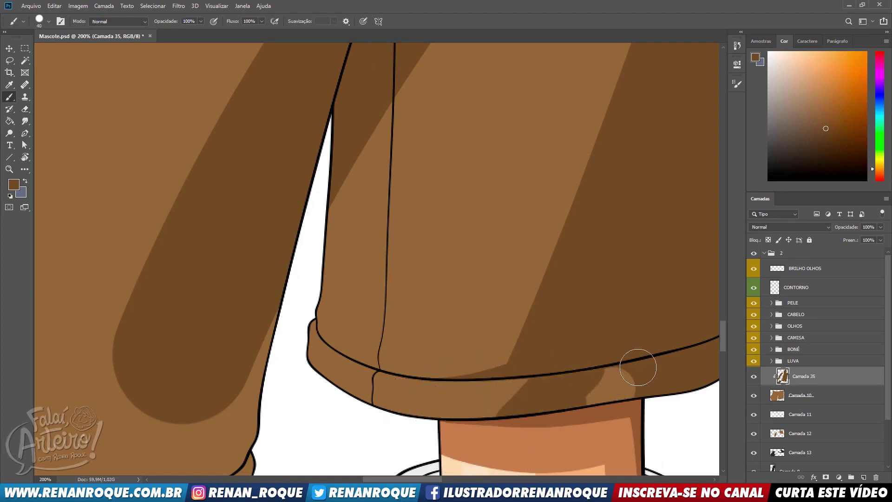
drag(404, 415, 613, 384)
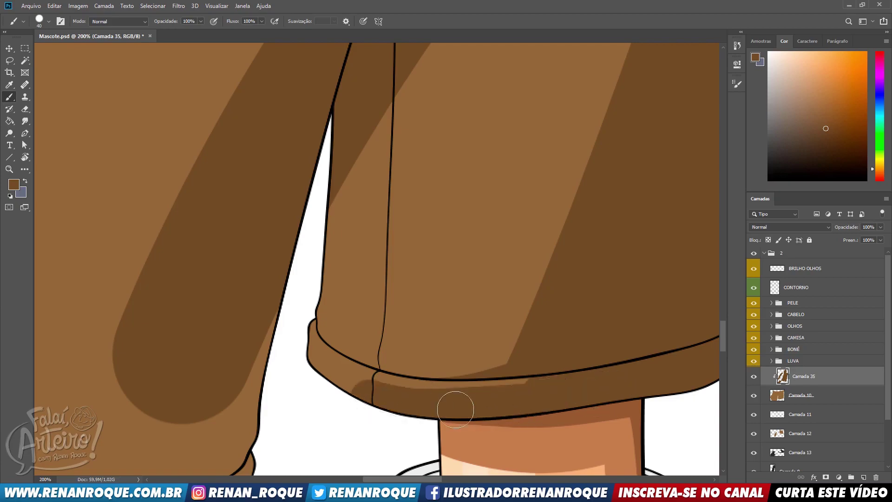
key(e)
drag(405, 395, 372, 395)
- Reshape the diagonal shadow around the fly and crotch creases, alternating between brush and eraser
mouse_move(625, 252)
mouse_down()
mouse_move(623, 88)
mouse_move(629, 127)
mouse_move(620, 137)
mouse_move(651, 428)
mouse_up()
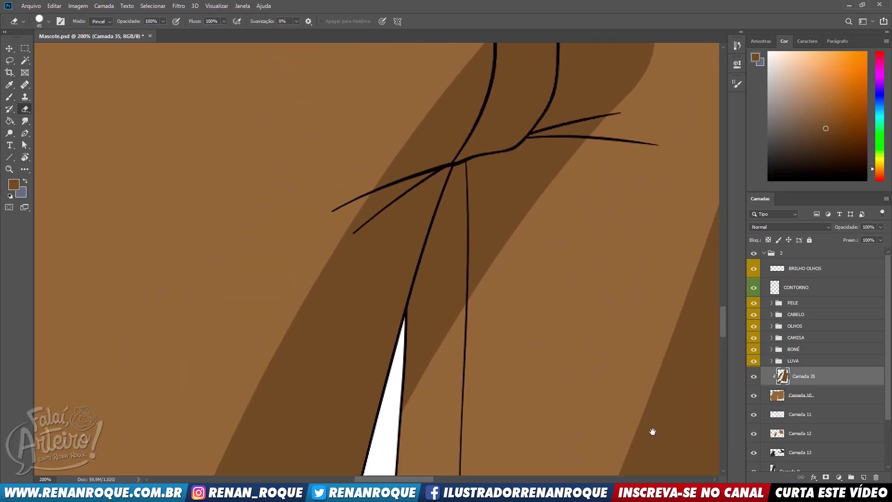
drag(582, 216, 542, 385)
key(b)
mouse_move(494, 284)
mouse_down()
mouse_move(649, 296)
mouse_move(626, 287)
mouse_move(651, 285)
mouse_move(509, 231)
mouse_up()
key(e)
drag(647, 298, 466, 230)
key(b)
drag(474, 270, 613, 236)
mouse_move(545, 276)
mouse_down()
mouse_move(626, 289)
mouse_move(364, 334)
mouse_move(442, 330)
mouse_move(514, 300)
mouse_move(417, 303)
mouse_move(245, 358)
mouse_up()
- Refine the fold shadow above the left-hand crotch creases and erase the excess shadow around it
key(e)
mouse_move(558, 318)
mouse_down()
mouse_move(395, 302)
mouse_move(566, 271)
mouse_move(313, 255)
mouse_move(395, 308)
mouse_move(290, 359)
mouse_move(333, 289)
mouse_up()
key(b)
key(e)
drag(311, 362, 333, 305)
drag(335, 235, 342, 283)
key(space)
drag(353, 319, 457, 268)
mouse_move(406, 311)
mouse_down()
mouse_move(393, 327)
mouse_move(429, 255)
mouse_move(418, 290)
mouse_move(293, 373)
mouse_move(384, 331)
mouse_move(177, 445)
mouse_up()
key(b)
key(space)
mouse_move(380, 358)
mouse_down()
mouse_move(514, 273)
mouse_move(483, 303)
mouse_up()
key(e)
mouse_move(538, 173)
mouse_down()
mouse_move(538, 188)
mouse_move(309, 319)
mouse_up()
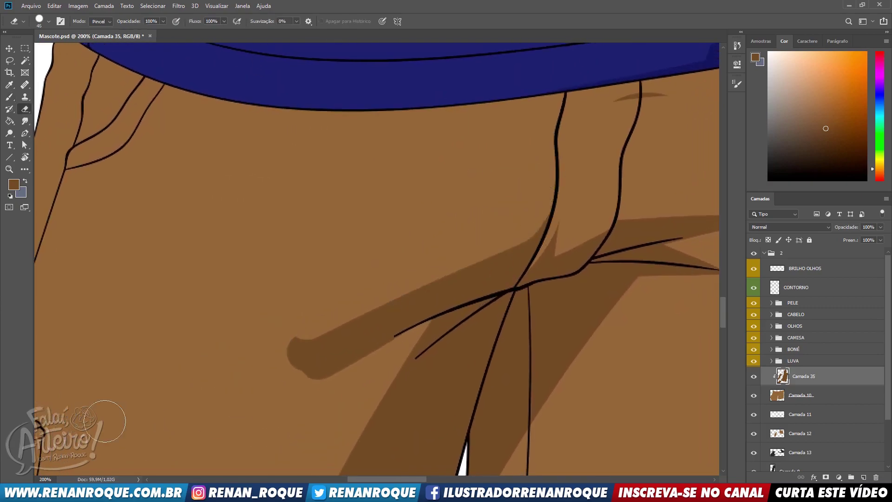
- Taper the fold shadows beside the left-hand crotch creases into pointed tips with the eraser
drag(528, 189, 302, 346)
drag(418, 374, 317, 375)
drag(472, 344, 435, 352)
key(space)
mouse_move(480, 333)
mouse_down()
mouse_move(410, 273)
mouse_move(377, 274)
mouse_move(353, 292)
mouse_move(387, 266)
mouse_move(292, 359)
mouse_move(319, 327)
mouse_move(270, 364)
mouse_move(355, 321)
mouse_up()
key(ctrl+z)
key(b)
key(e)
mouse_move(287, 350)
mouse_down()
mouse_move(332, 333)
mouse_move(399, 285)
mouse_move(291, 404)
mouse_move(363, 330)
mouse_up()
- Fill in the shadow below the left-hand crotch creases along the leg's inner edge
key(b)
drag(425, 264, 422, 299)
key(space)
drag(480, 208, 556, 56)
drag(487, 120, 399, 422)
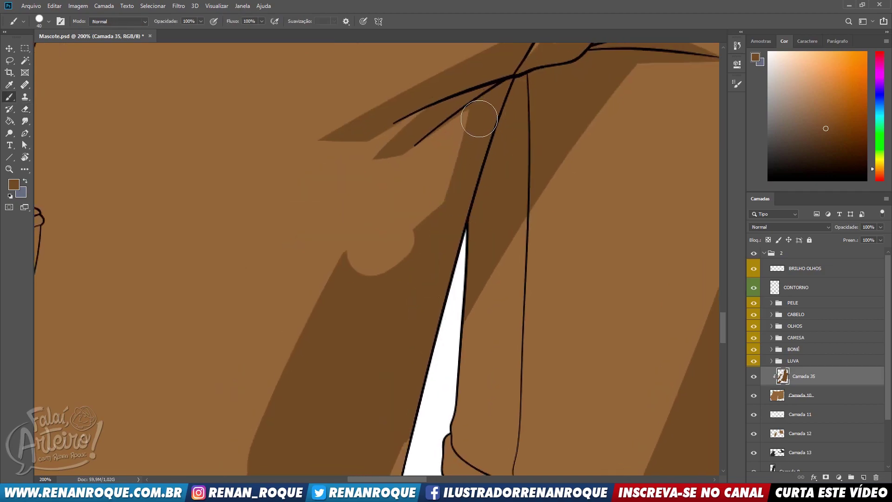
drag(484, 129, 371, 403)
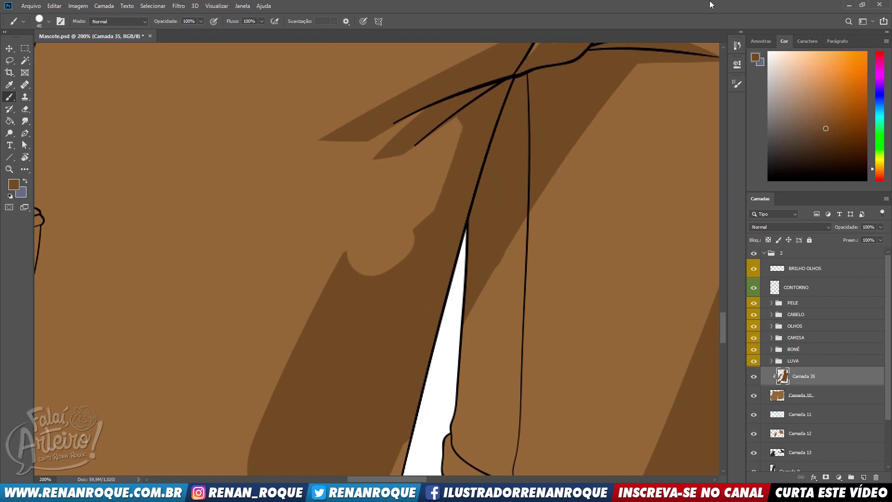
scroll(555, 195, down, 3)
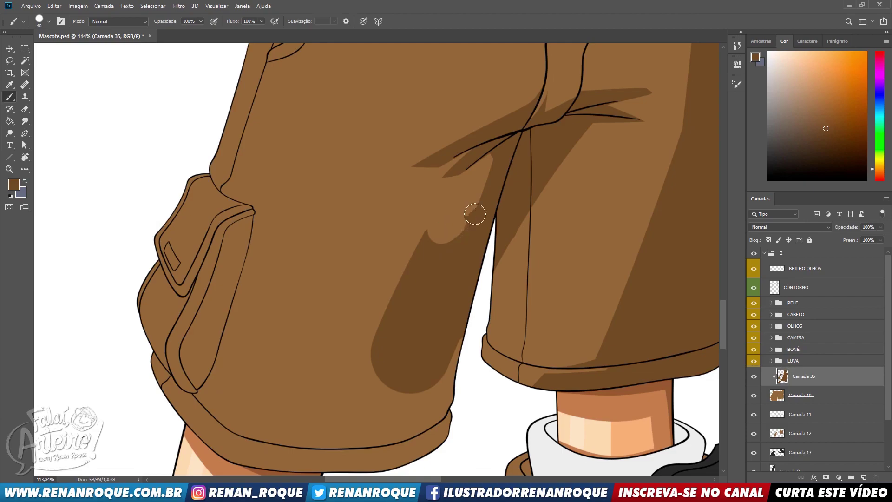
- Erase the wide shadow on the left-hand leg and paint a narrower strip along its inner edge to the hem
key(e)
mouse_move(469, 193)
mouse_down()
mouse_move(474, 205)
mouse_move(422, 239)
mouse_move(478, 211)
mouse_up()
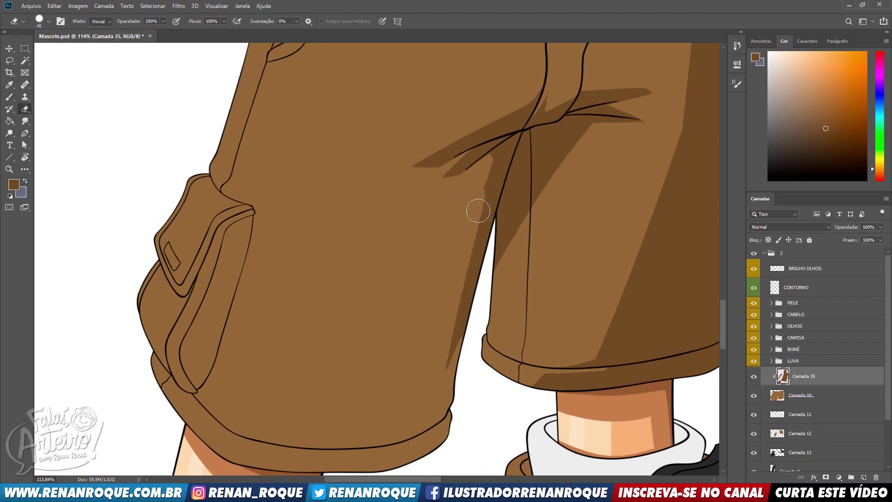
key(b)
drag(493, 171, 440, 441)
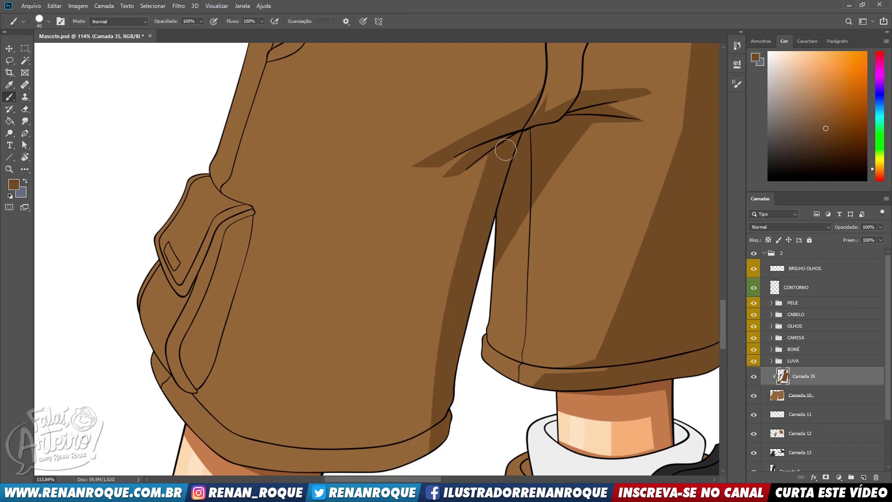
drag(506, 149, 436, 395)
- Add a tapered shadow at the left-hand leg's lower inner corner and shade the inner part of its hem
mouse_move(481, 335)
mouse_down()
mouse_move(603, 243)
mouse_move(540, 318)
mouse_move(602, 174)
mouse_up()
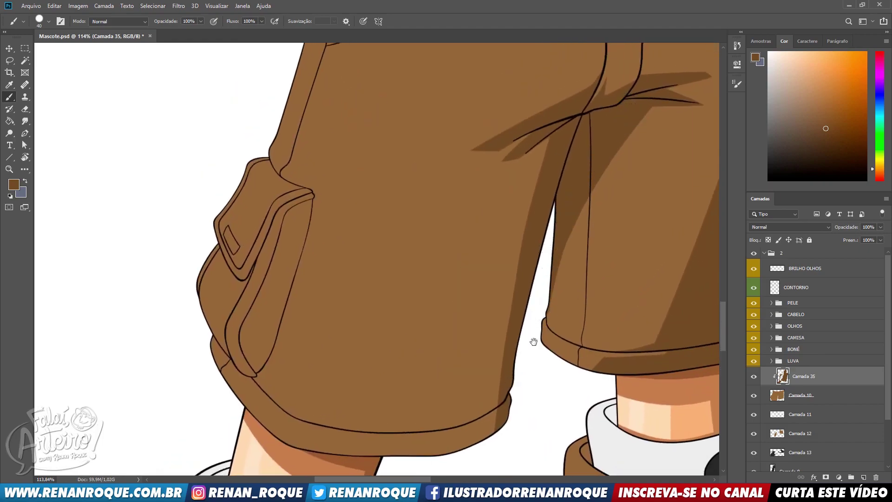
drag(534, 342, 632, 226)
key(e)
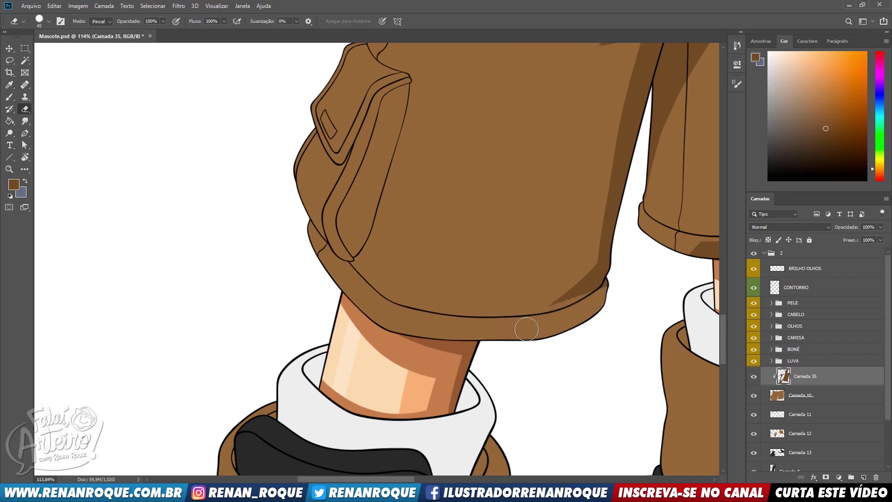
key(b)
mouse_move(498, 332)
mouse_down()
mouse_move(535, 328)
mouse_move(517, 330)
mouse_up()
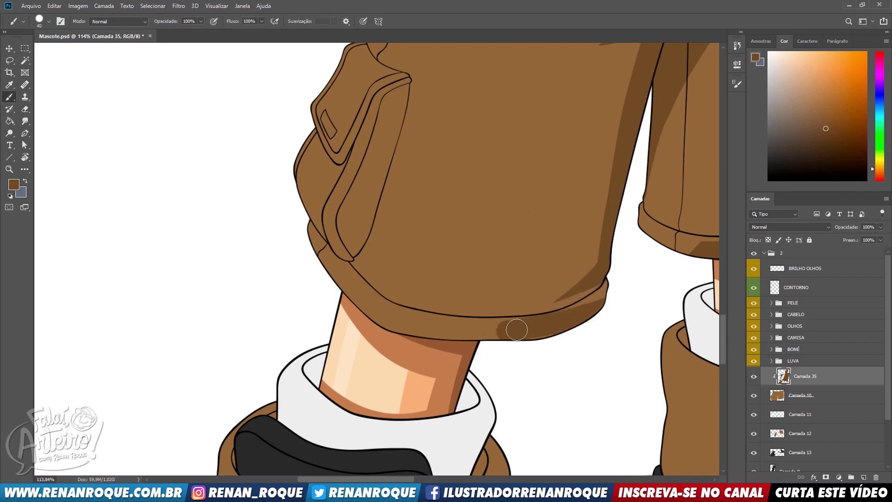
- Extend the left-hand leg's hem shadow along the cuff toward its middle and erase its outer end to a slanted point
key(e)
scroll(530, 325, up, 3)
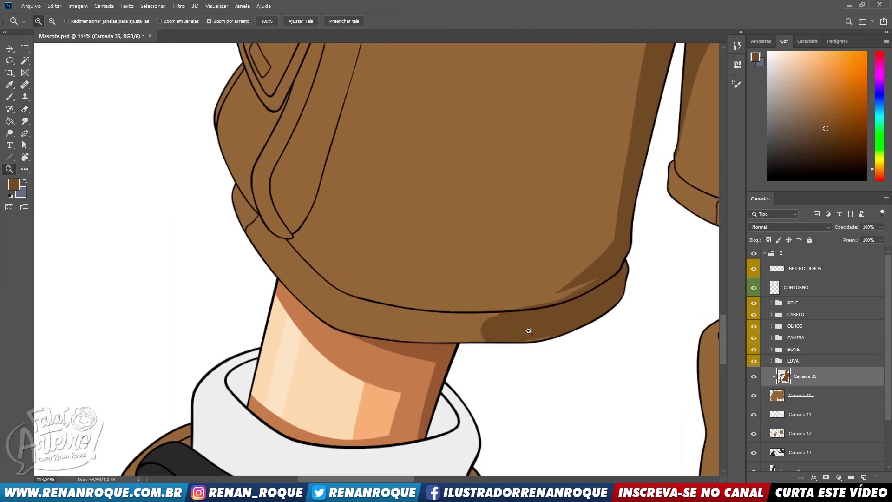
mouse_move(494, 323)
mouse_down()
mouse_move(572, 313)
mouse_move(563, 318)
mouse_move(611, 296)
mouse_move(583, 319)
mouse_move(614, 302)
mouse_up()
key(b)
drag(484, 349, 523, 332)
drag(364, 341, 571, 319)
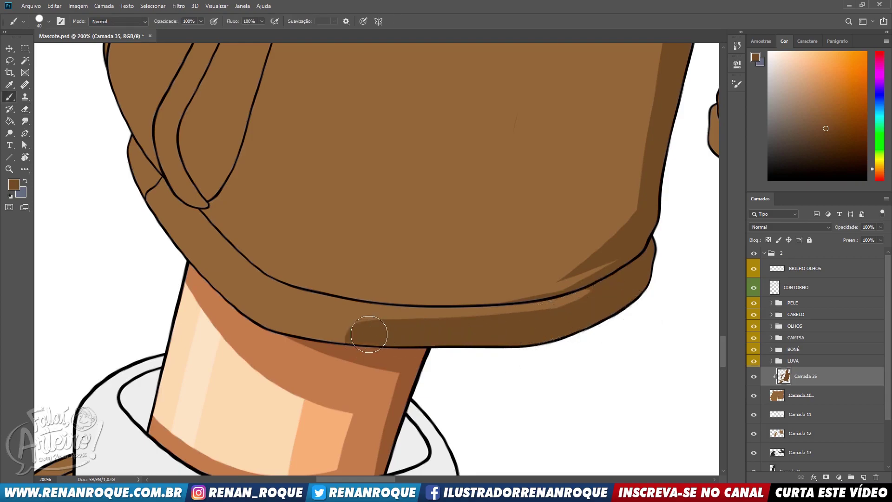
key(e)
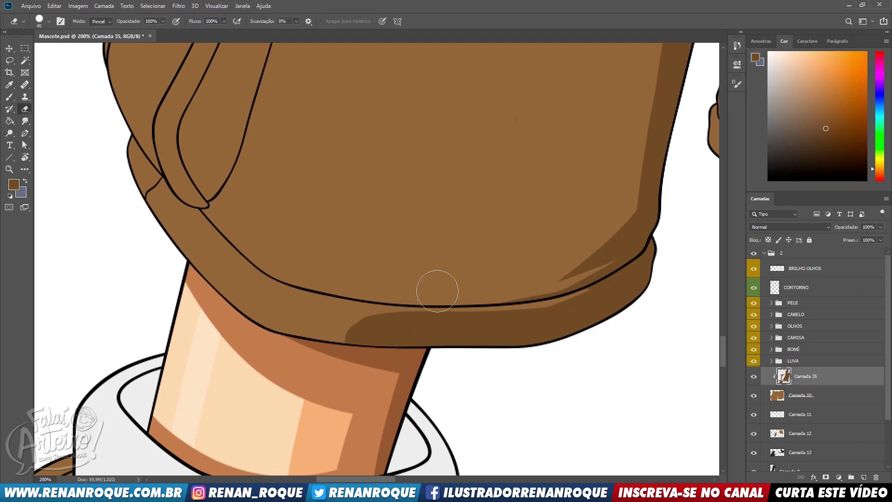
drag(432, 321, 289, 370)
drag(358, 325, 396, 318)
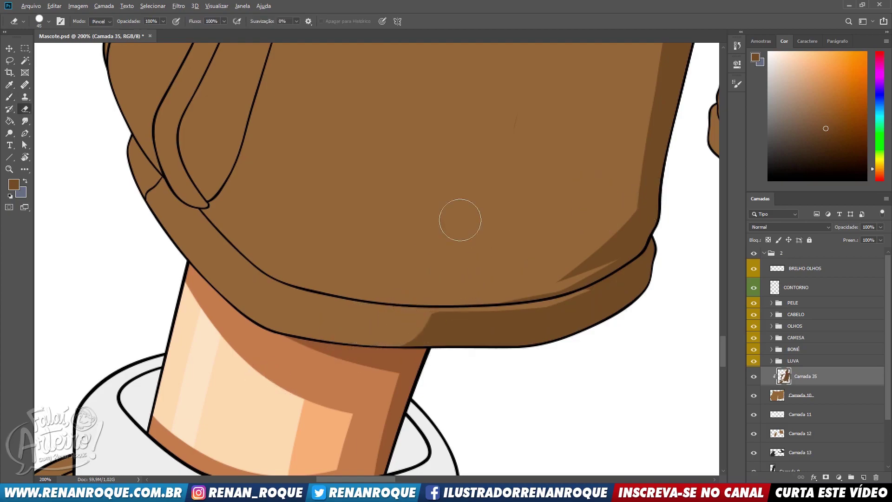
- Paint a long fold shadow across the fly above the crotch creases and trim it with the eraser into tapered ends
scroll(460, 220, down, 5)
drag(420, 211, 378, 359)
scroll(523, 407, up, 3)
scroll(495, 361, down, 3)
scroll(516, 334, up, 3)
key(b)
click(319, 284)
mouse_move(508, 230)
mouse_down()
mouse_move(585, 223)
mouse_move(572, 210)
mouse_up()
key(e)
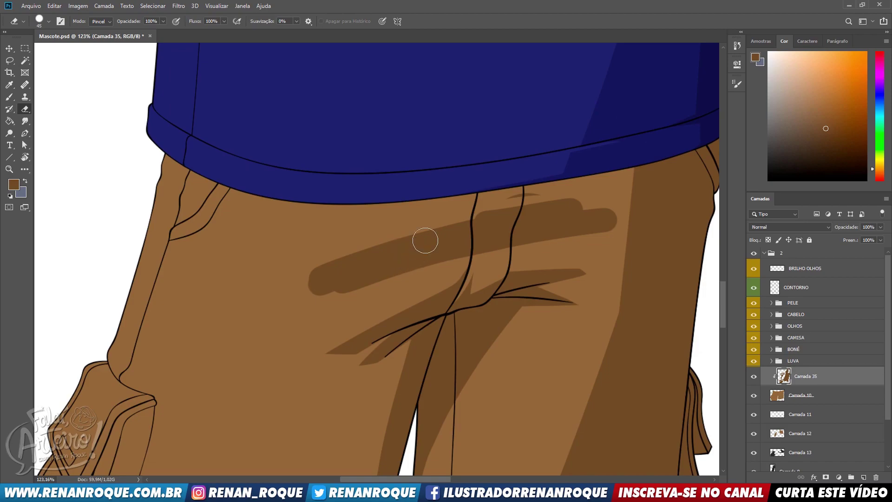
mouse_move(397, 286)
mouse_down()
mouse_move(566, 215)
mouse_move(478, 219)
mouse_move(605, 219)
mouse_up()
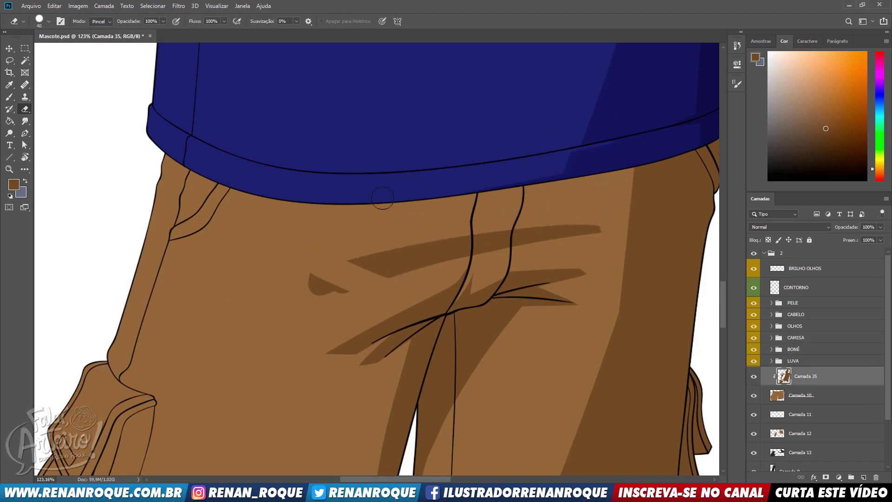
drag(351, 280, 237, 288)
- Add a thin fold shadow across the fly just below the shirt hem and erase its right-hand end to a point
mouse_move(550, 215)
mouse_down()
mouse_move(600, 277)
mouse_move(599, 255)
mouse_move(569, 279)
mouse_up()
key(b)
mouse_move(518, 258)
mouse_down()
mouse_move(602, 248)
mouse_move(595, 244)
mouse_up()
key(e)
drag(528, 248, 526, 269)
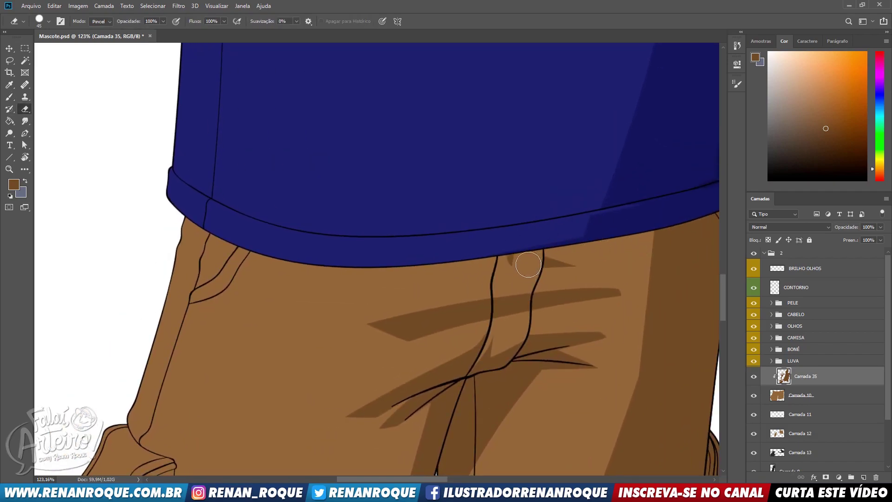
scroll(548, 171, down, 2)
key(b)
mouse_move(561, 253)
mouse_down()
mouse_move(588, 251)
mouse_move(437, 246)
mouse_move(580, 257)
mouse_up()
key(e)
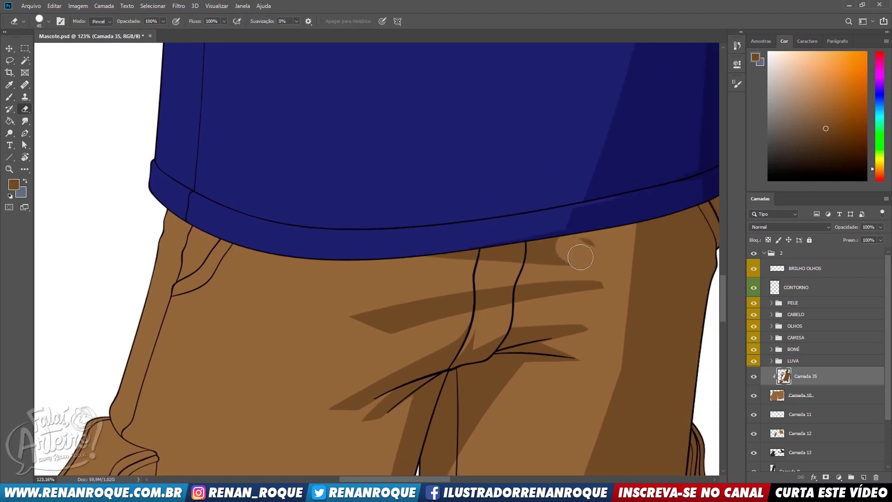
drag(507, 229, 588, 255)
- Shade the curved trim of the left-hand hip pocket, leaving a light strip along its inner edge
mouse_move(488, 215)
mouse_down()
mouse_move(584, 99)
mouse_move(619, 114)
mouse_up()
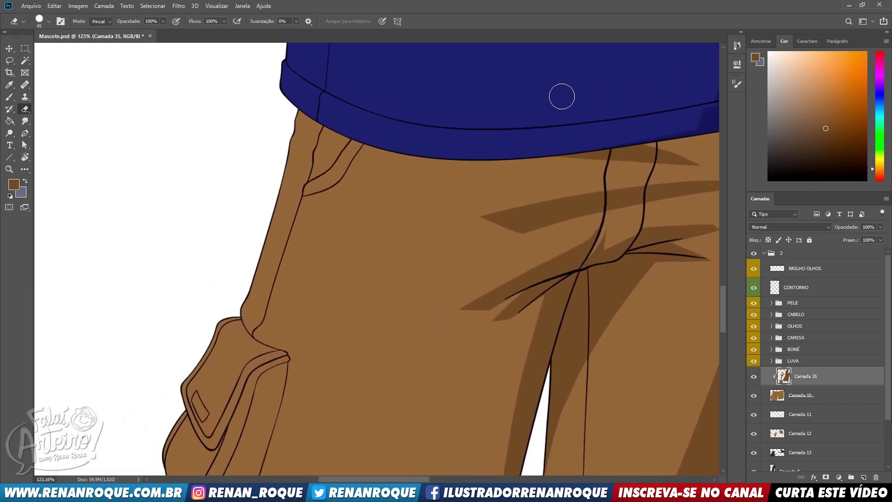
key(b)
mouse_move(299, 187)
mouse_down()
mouse_move(328, 176)
mouse_move(370, 116)
mouse_up()
key(e)
drag(289, 195, 353, 127)
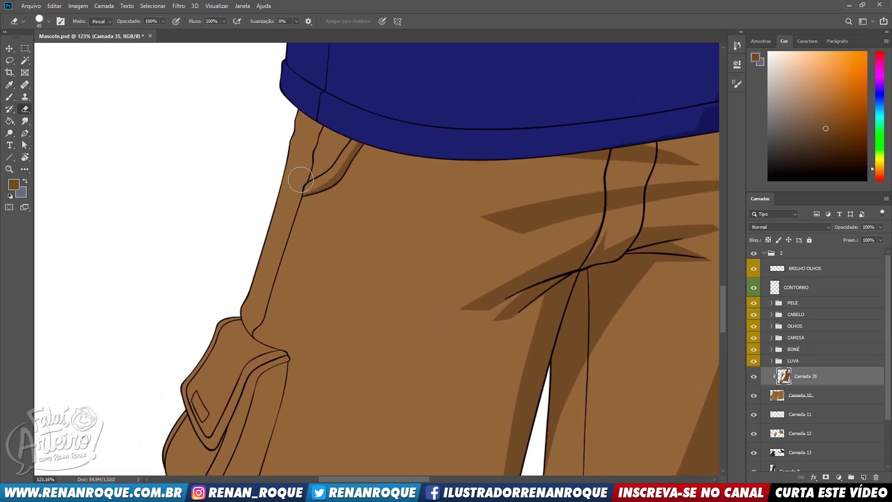
- Select the area inside the left-hand hip pocket opening with the Lasso, paint a pointed shadow in it, and deselect
key(z)
click(354, 152)
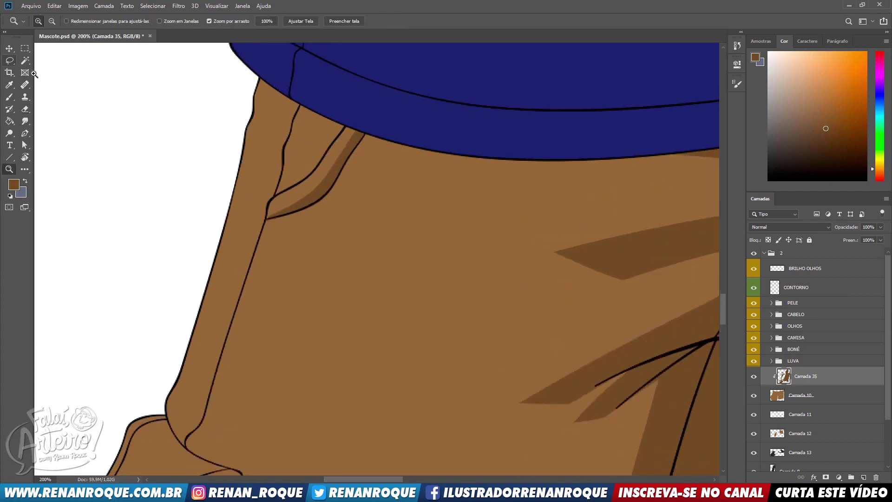
key(l)
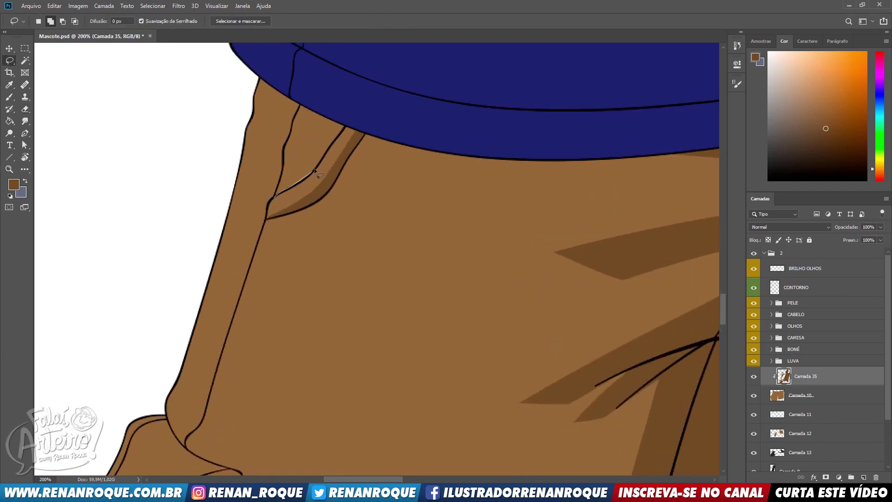
mouse_move(291, 78)
mouse_down()
mouse_move(164, 195)
mouse_move(279, 202)
mouse_up()
key(b)
mouse_move(307, 159)
mouse_down()
mouse_move(242, 103)
mouse_move(253, 147)
mouse_up()
key(e)
key(ctrl+d)
- Paint a shadow down the side panel of the left-hand cargo pocket and trim its outer lower edge
scroll(284, 225, down, 5)
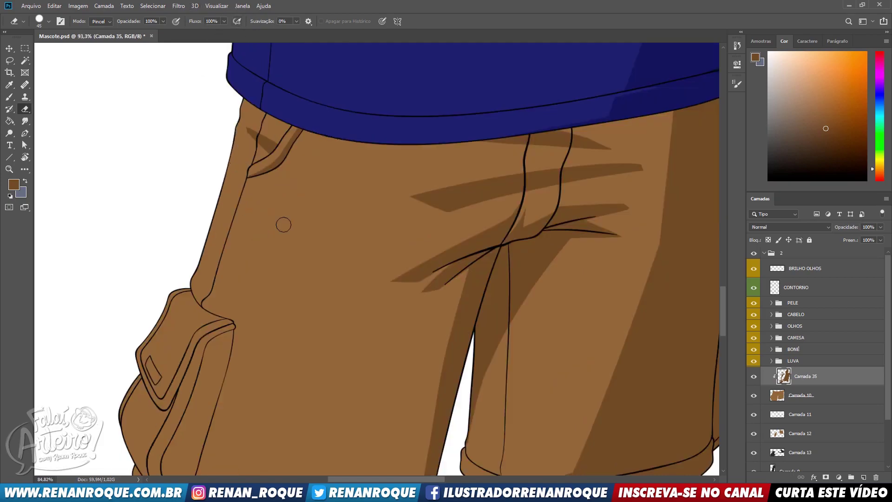
drag(284, 224, 416, 122)
scroll(349, 232, up, 5)
key(b)
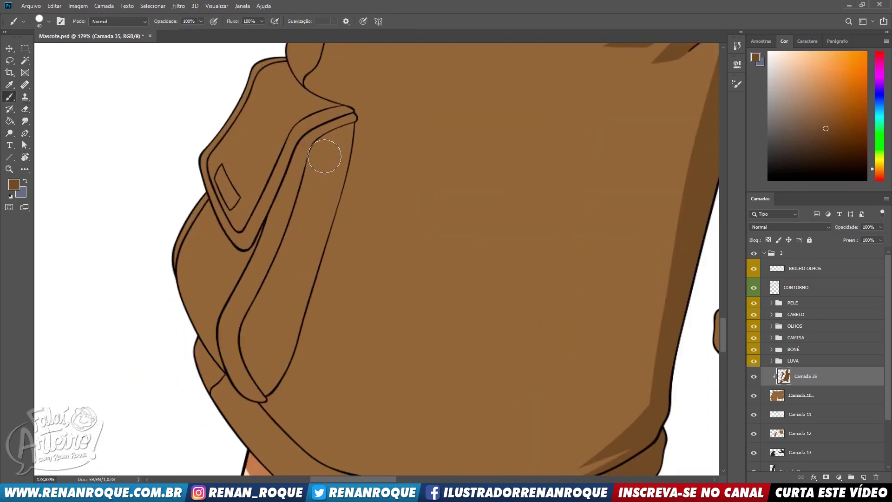
mouse_move(363, 129)
mouse_down()
mouse_move(332, 140)
mouse_move(249, 388)
mouse_up()
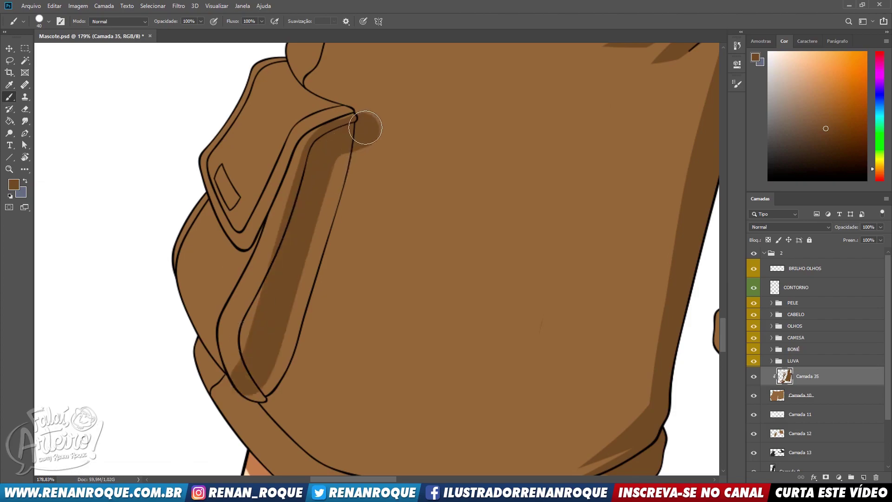
mouse_move(259, 318)
mouse_down()
mouse_move(263, 311)
mouse_move(244, 336)
mouse_move(278, 419)
mouse_up()
key(e)
drag(210, 338, 238, 427)
drag(209, 372, 240, 405)
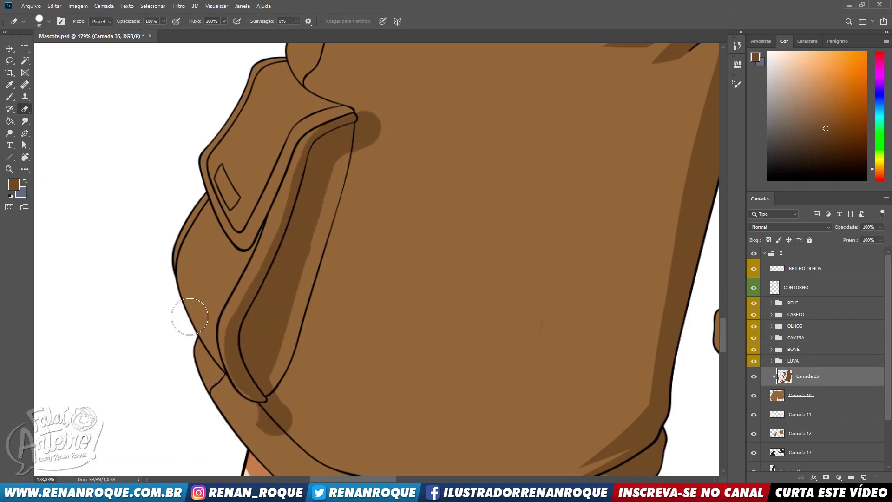
- Shade the lower outer edge of the left-hand cargo pocket and fill the gaps at the pocket's bottom
key(b)
drag(165, 277, 270, 381)
drag(184, 326, 292, 412)
mouse_move(240, 341)
mouse_down()
mouse_move(365, 130)
mouse_move(290, 400)
mouse_up()
- Erase the shadow that spills outside the left-hand cargo pocket's outline onto the leg and cuff
key(e)
drag(377, 110, 344, 241)
drag(373, 165, 298, 414)
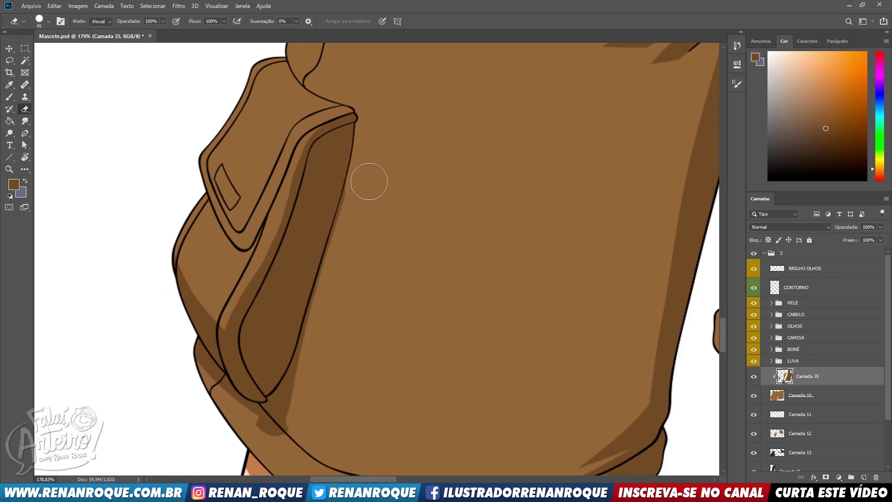
drag(369, 181, 279, 423)
drag(301, 385, 260, 426)
mouse_move(210, 380)
mouse_down()
mouse_move(199, 382)
mouse_move(186, 352)
mouse_move(256, 428)
mouse_up()
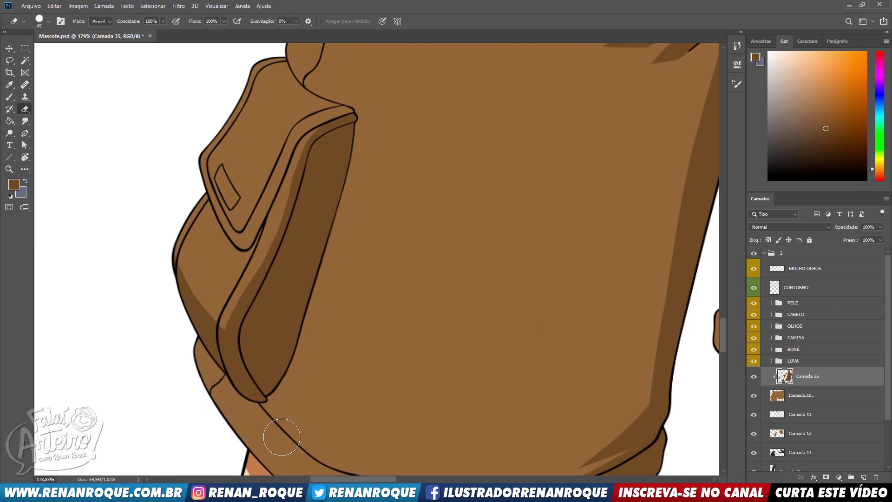
- Shade the border of the left-hand cargo pocket's flap with a smaller brush and clean up the shadow's edges
key(b)
drag(342, 249, 432, 310)
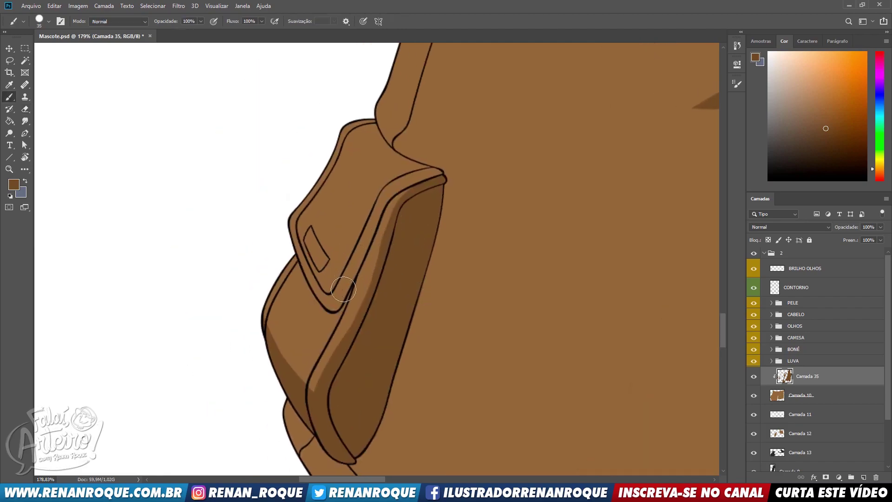
drag(347, 288, 386, 192)
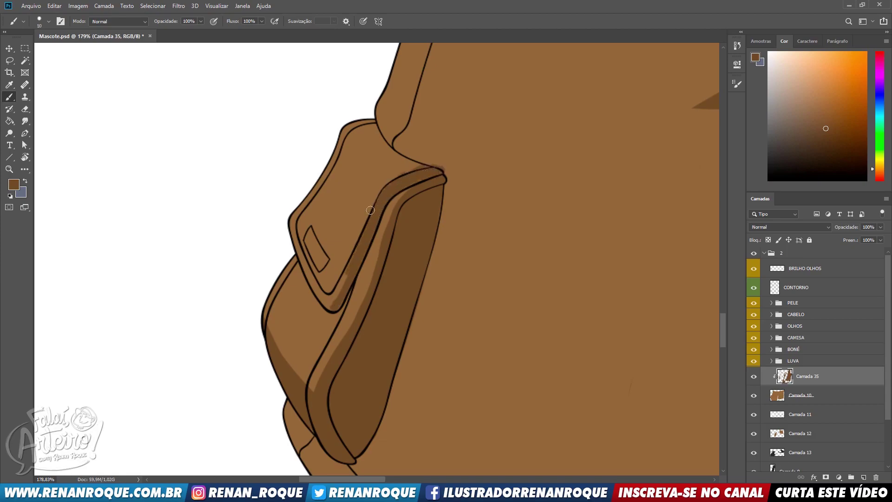
key(e)
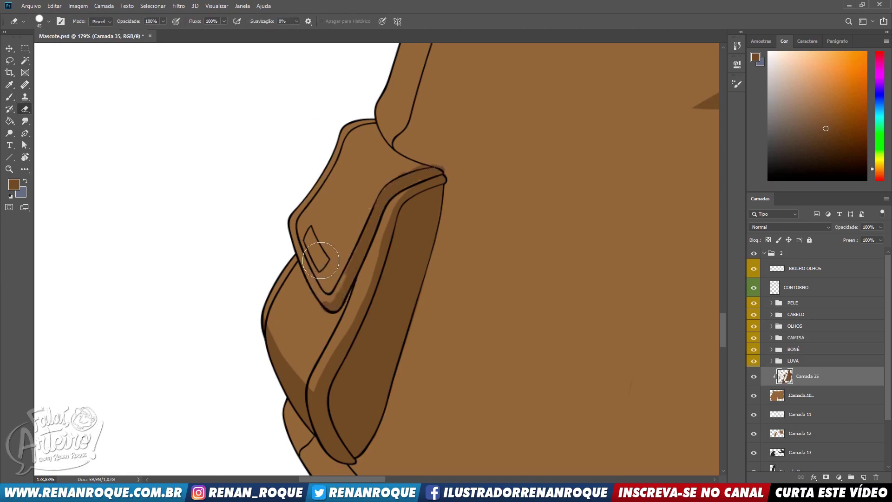
drag(357, 248, 340, 297)
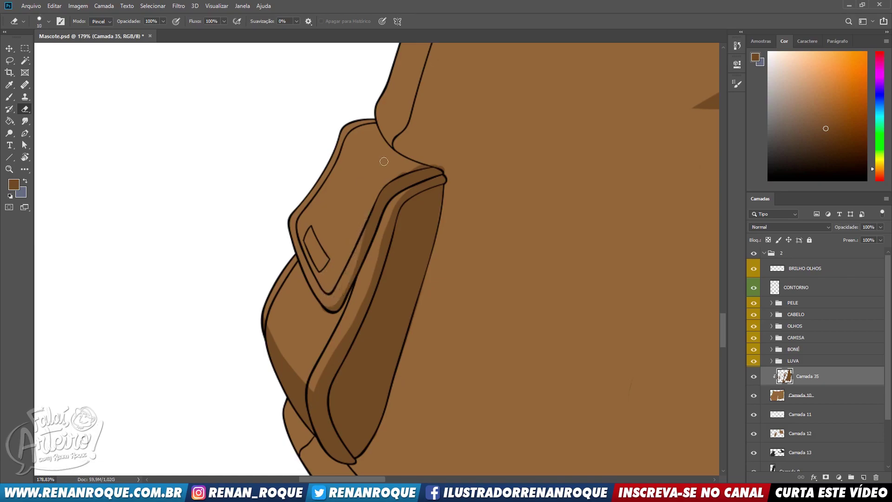
drag(427, 140, 424, 175)
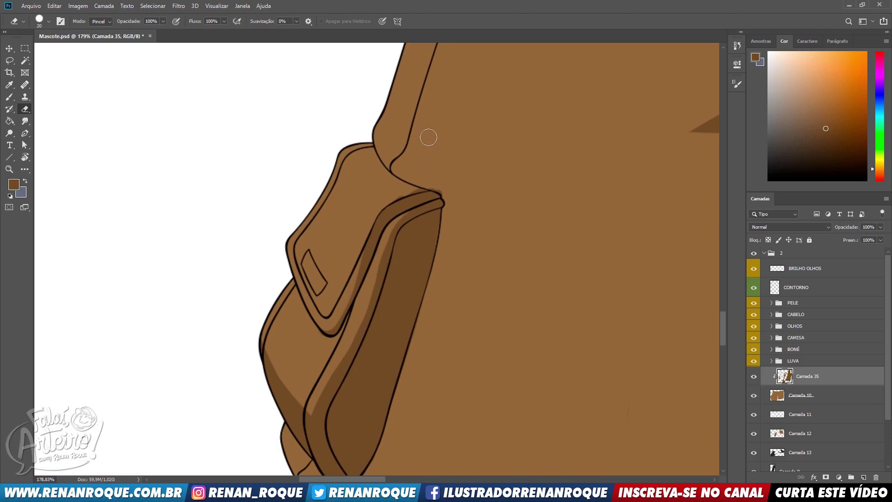
drag(346, 289, 355, 251)
- Shade the seam above the left-hand cargo pocket's flap and refine the crease shadow at the base of the side seam
mouse_move(384, 144)
mouse_down()
mouse_move(437, 189)
mouse_move(400, 154)
mouse_up()
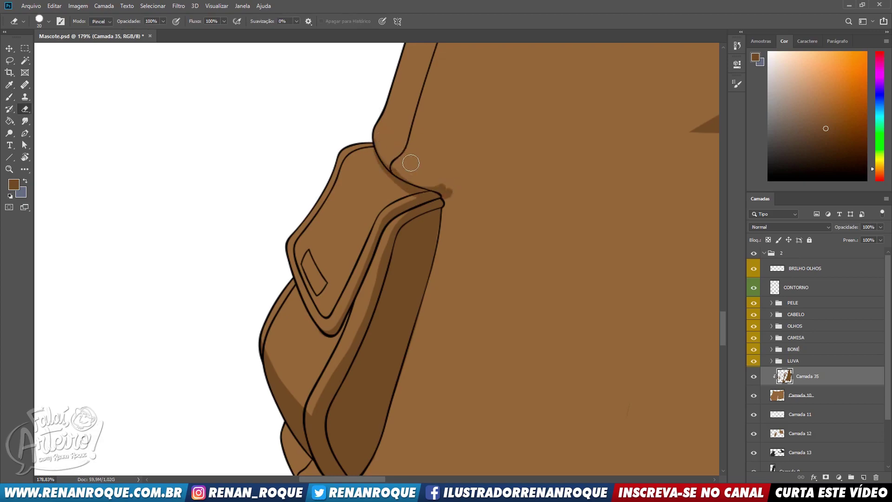
key(b)
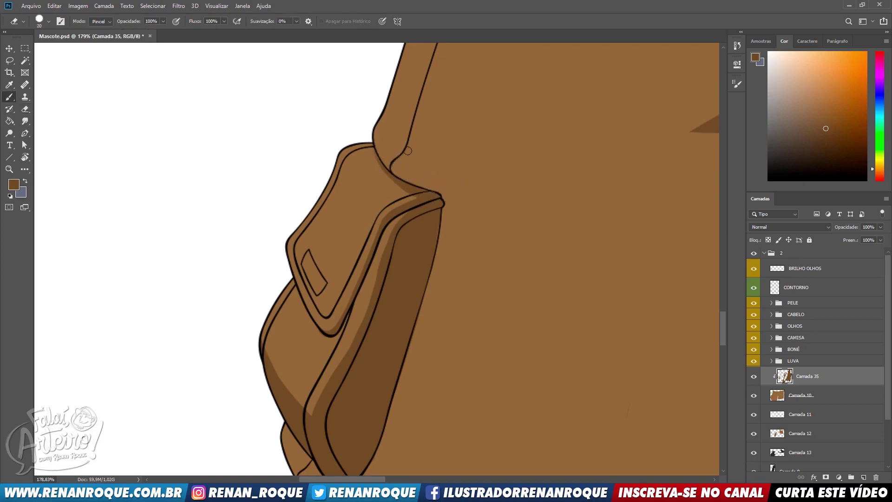
key(e)
drag(391, 125, 457, 150)
mouse_move(468, 183)
mouse_down()
mouse_move(470, 150)
mouse_move(377, 122)
mouse_up()
mouse_move(477, 136)
mouse_down()
mouse_move(466, 134)
mouse_move(332, 221)
mouse_up()
- Erase a strip along the upper inner edge of the right-hand leg's wide side shadow to make it narrower
scroll(453, 120, down, 12)
scroll(425, 212, down, 4)
scroll(427, 212, up, 3)
drag(426, 212, 426, 257)
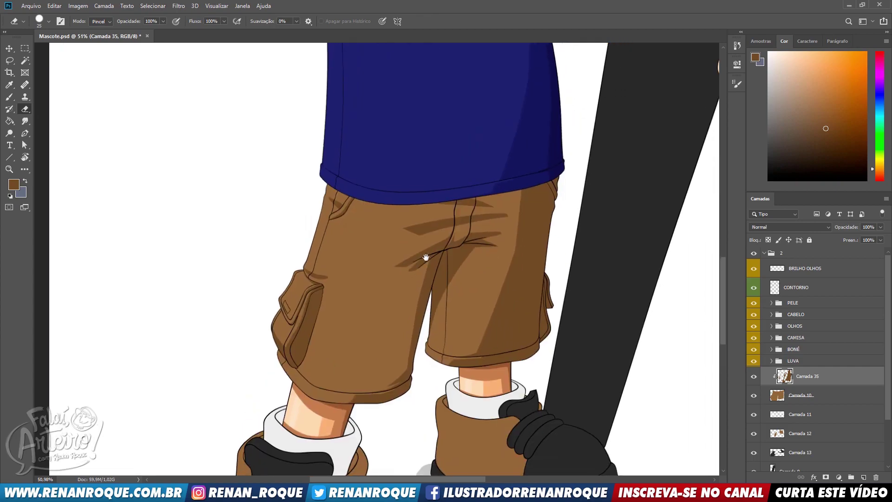
scroll(513, 251, up, 3)
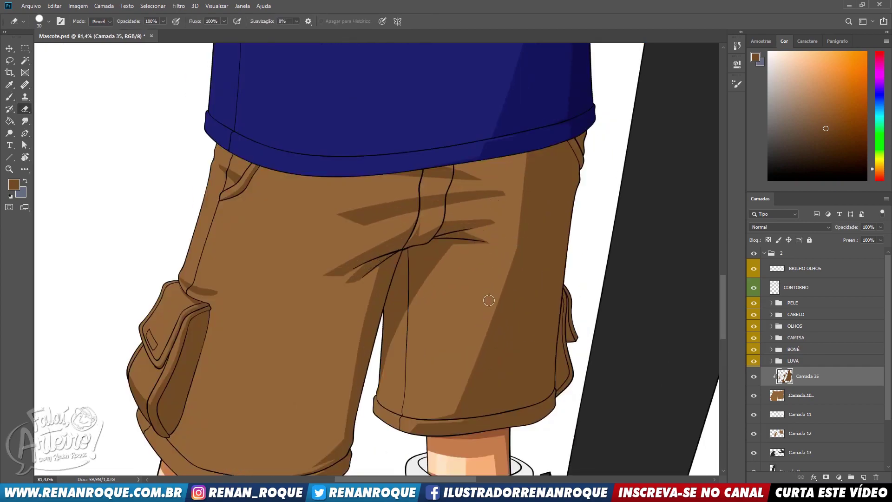
drag(491, 292, 530, 92)
key(ctrl+z)
drag(504, 255, 530, 128)
- Create a new layer above the shorts' shadow layer and choose a darker brown for painting
key(b)
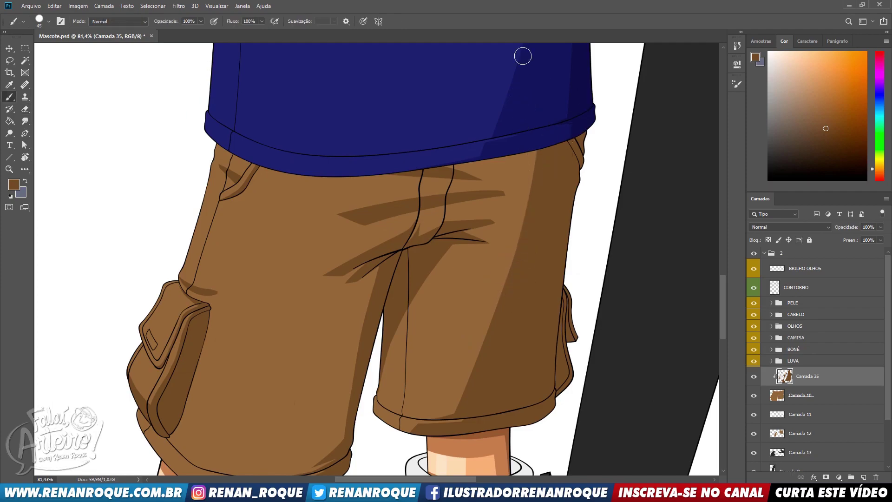
click(864, 478)
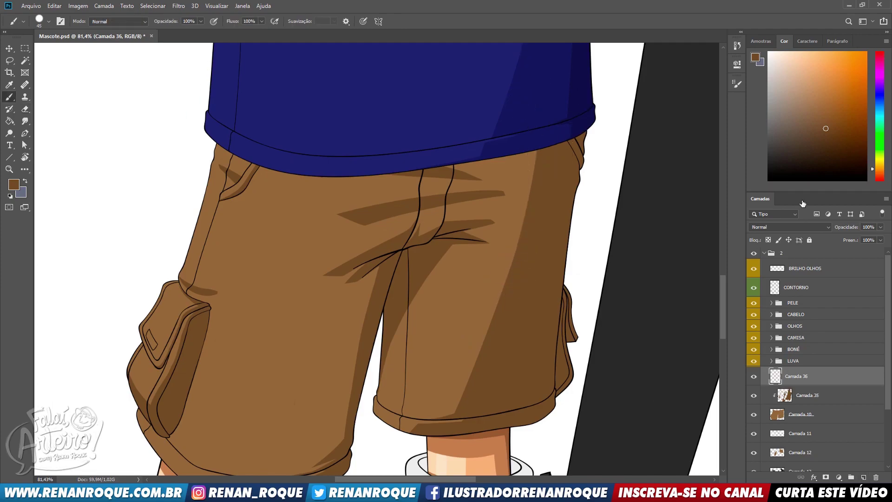
drag(639, 243, 642, 310)
drag(212, 195, 352, 248)
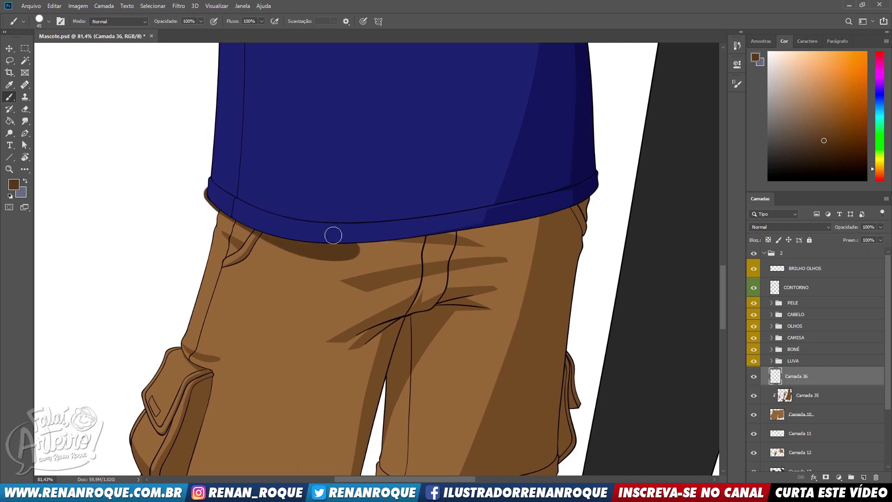
key(ctrl+z)
mouse_move(217, 198)
mouse_down()
mouse_move(355, 239)
mouse_move(618, 214)
mouse_up()
key(ctrl+z)
- Paint the shirt's dark brown cast shadow across the shorts' waist, widening it toward the right-hand hip, and clip the layer
drag(321, 241, 641, 212)
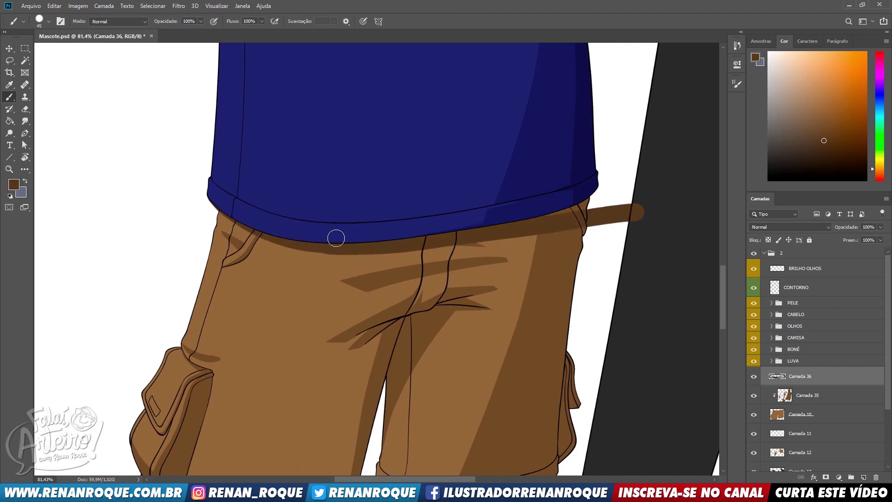
drag(304, 237, 564, 214)
drag(360, 239, 597, 236)
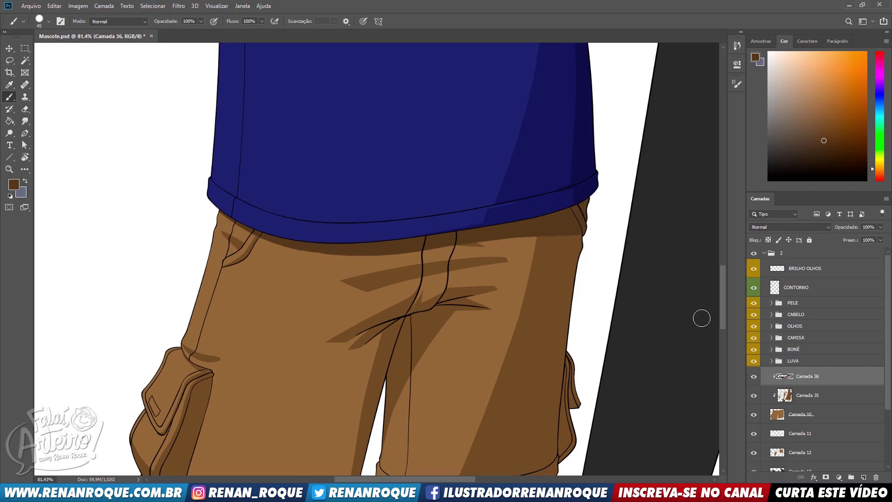
- Shift the cast shadow layer's midtone colour balance toward red by +12
key(ctrl+b)
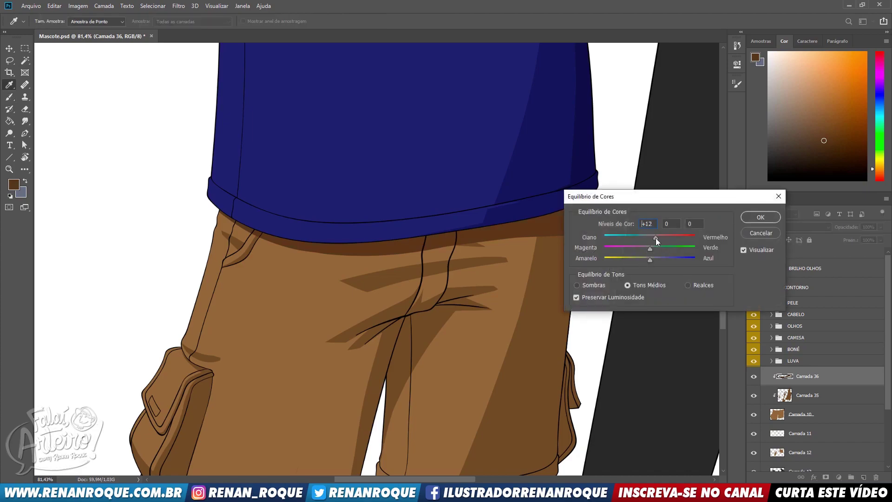
key(Return)
drag(603, 256, 595, 257)
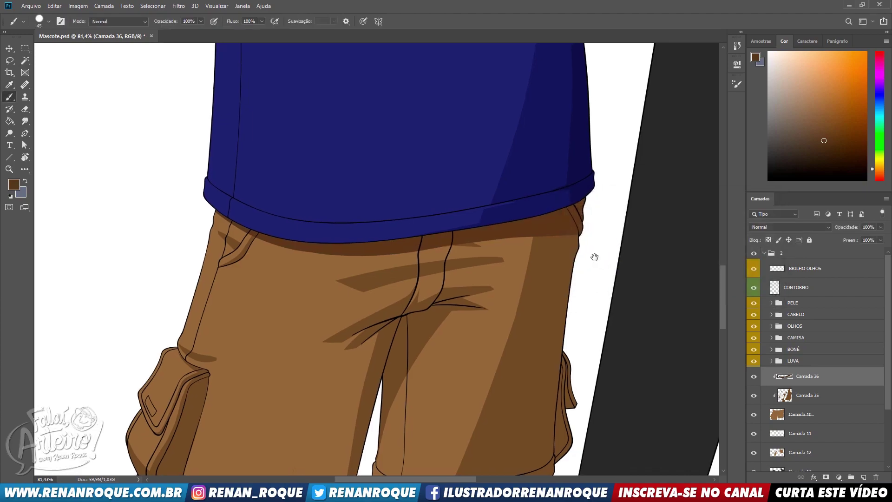
- Lower the shirt's cast shadow layer's saturation to -8
key(ctrl+u)
drag(579, 227, 583, 289)
drag(604, 371, 601, 373)
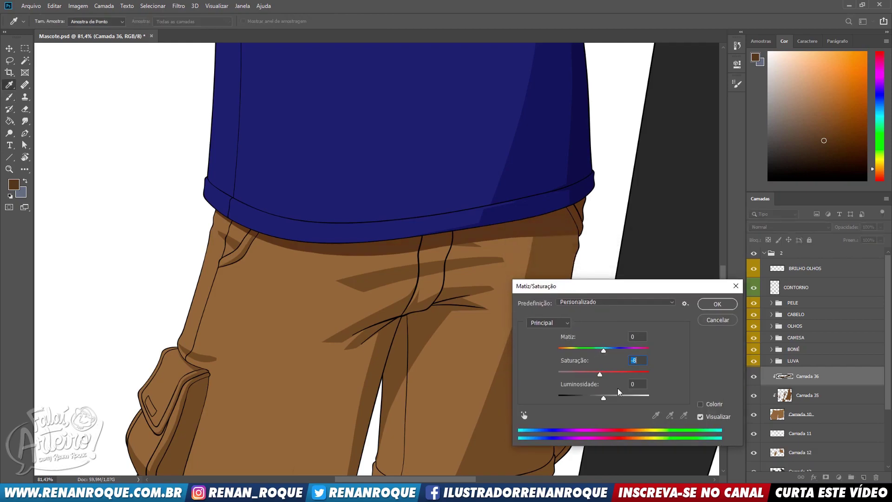
key(Return)
- Sample the cast shadow's brown and paint a thin dark strip down the right-hand leg's outer edge
drag(496, 293, 535, 214)
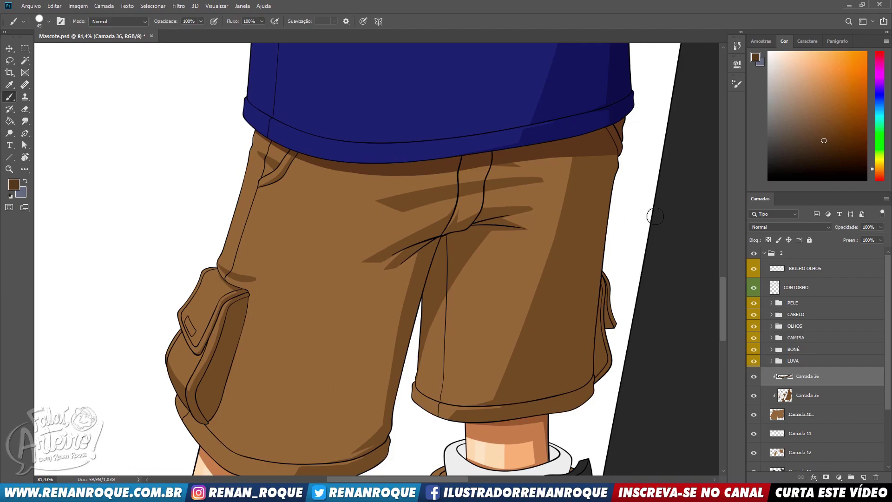
drag(608, 189, 570, 211)
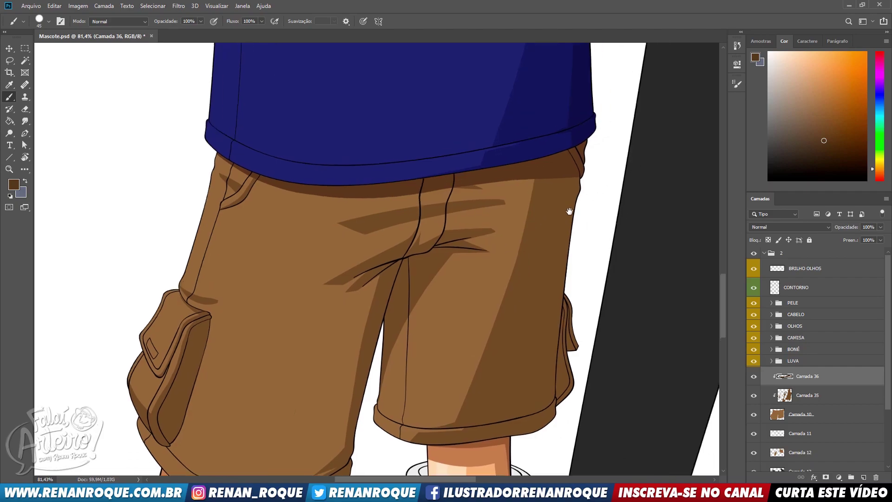
alt+click(583, 176)
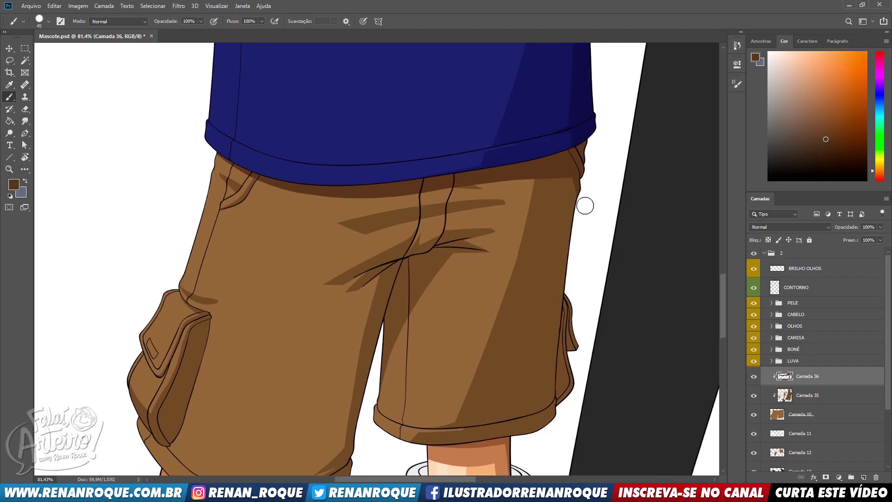
drag(577, 186, 566, 250)
drag(564, 300, 551, 428)
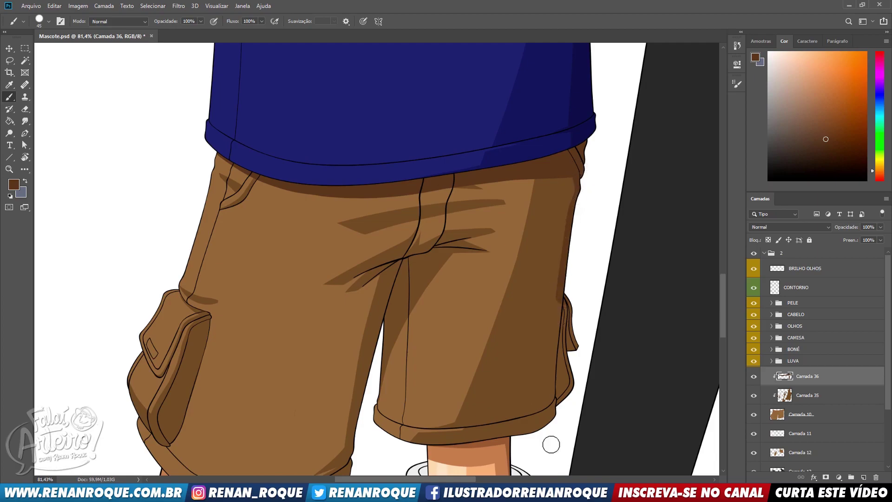
- Paint the dark shadow over the right-hand leg's side pocket and outer hem corner, trimming its inner edge with the eraser
mouse_move(578, 375)
mouse_down()
mouse_move(579, 294)
mouse_move(425, 376)
mouse_up()
ctrl+click(550, 318)
key(e)
mouse_move(476, 356)
mouse_down()
mouse_move(540, 335)
mouse_move(403, 371)
mouse_up()
key(b)
mouse_move(562, 309)
mouse_down()
mouse_move(552, 345)
mouse_move(526, 360)
mouse_move(566, 331)
mouse_move(487, 359)
mouse_move(553, 346)
mouse_move(481, 366)
mouse_move(536, 352)
mouse_move(514, 356)
mouse_up()
key(e)
key(b)
key(e)
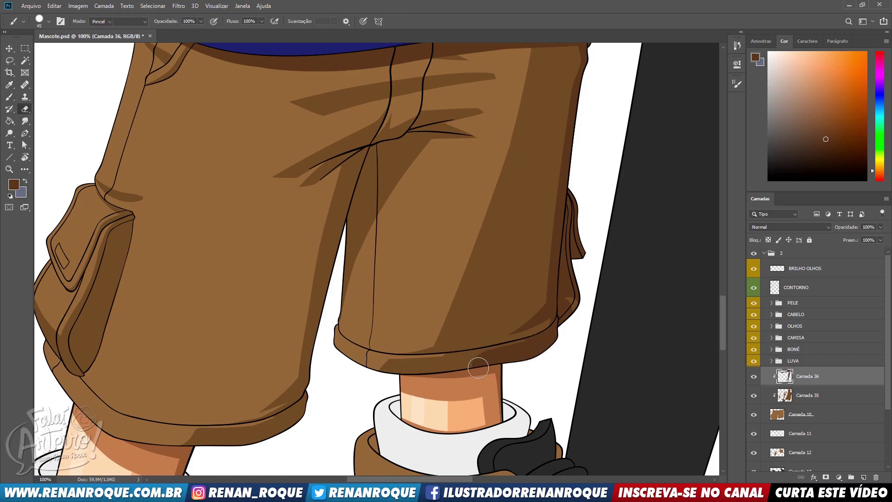
drag(611, 294, 578, 334)
key(b)
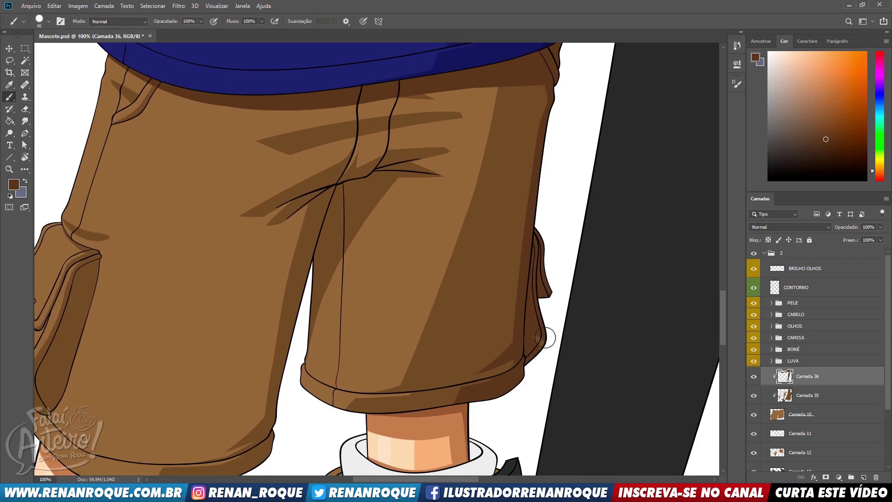
mouse_move(516, 363)
mouse_down()
mouse_move(595, 361)
mouse_move(596, 373)
mouse_up()
- Paint a dark brown shadow band across the crotch folds at the base of the fly
key(z)
click(509, 176)
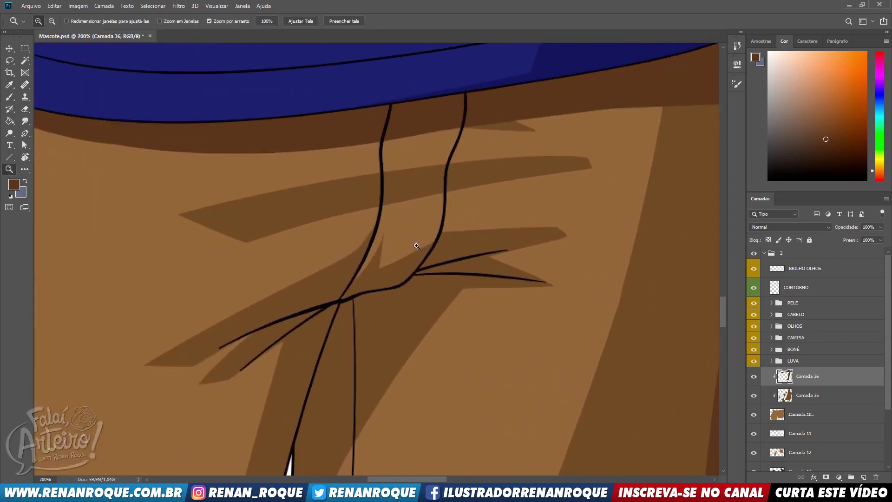
key(b)
mouse_move(249, 361)
mouse_down()
mouse_move(346, 309)
mouse_move(446, 287)
mouse_move(332, 319)
mouse_move(355, 307)
mouse_move(373, 271)
mouse_move(371, 303)
mouse_move(350, 319)
mouse_move(381, 297)
mouse_move(438, 284)
mouse_move(403, 298)
mouse_move(484, 247)
mouse_move(452, 233)
mouse_move(448, 265)
mouse_up()
key(e)
key(b)
- With a smaller brush, paint a narrow dark shadow along the fly's right-hand line up to the shirt's cast shadow
key(bracketleft)
key(bracketleft)
key(bracketleft)
key(bracketleft)
key(bracketleft)
key(bracketleft)
key(bracketleft)
key(bracketleft)
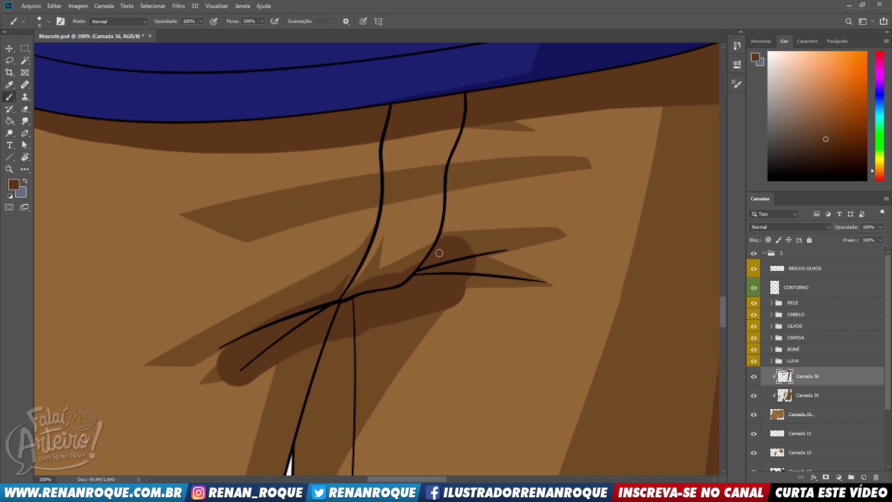
mouse_move(451, 227)
mouse_down()
mouse_move(455, 188)
mouse_move(447, 221)
mouse_up()
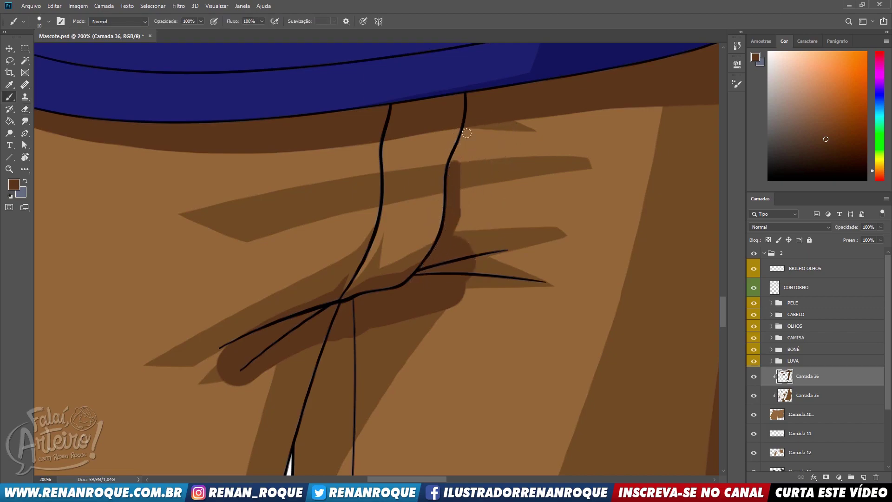
drag(467, 133, 452, 187)
- Fine-tune the dark shadow layer's midtone colour balance with levels -1, +2 and -1
key(ctrl+b)
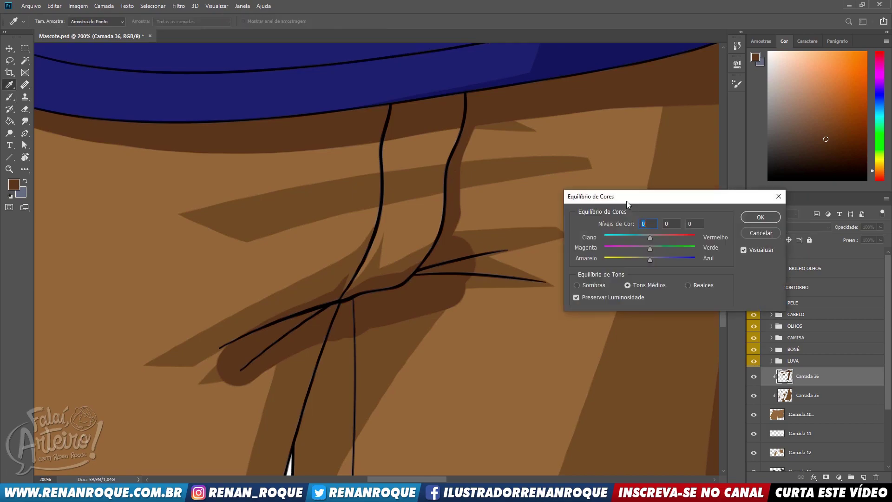
drag(646, 261, 651, 250)
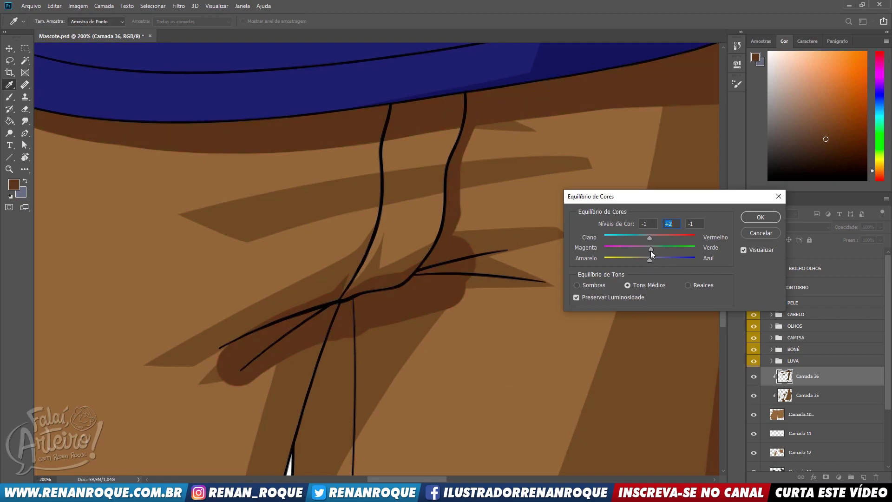
key(Return)
key(b)
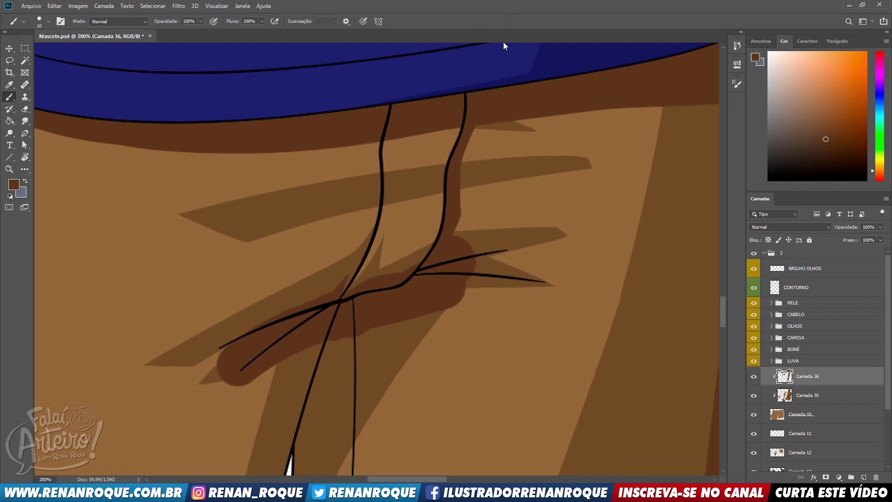
- Shift the dark shadow layer's midtone colour balance toward yellow by -3
key(ctrl+b)
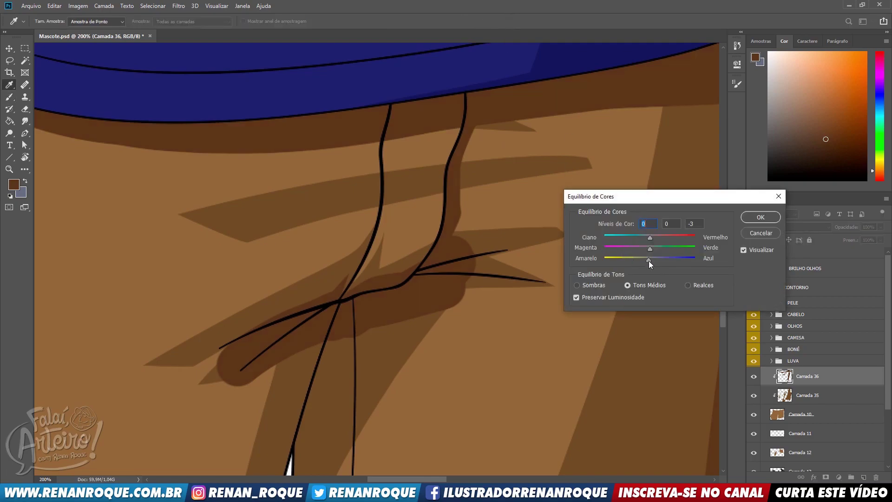
drag(649, 261, 649, 261)
key(Return)
key(b)
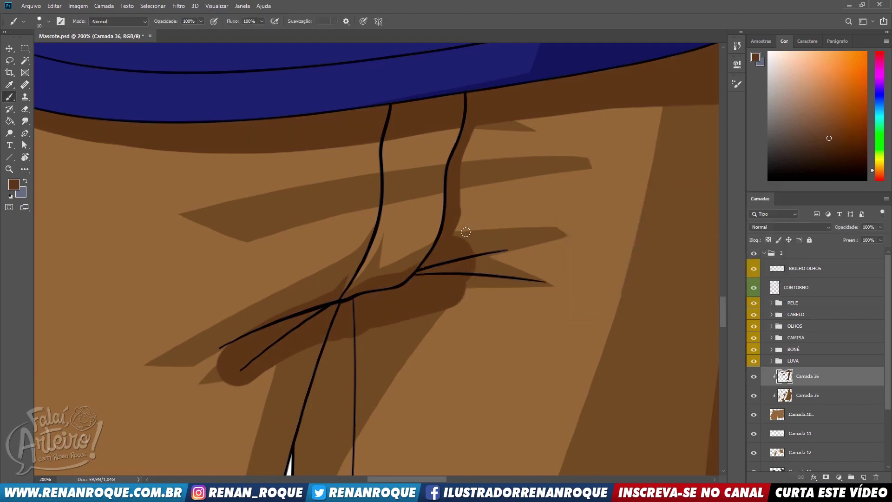
- Extend the dark crotch shadow along the right-hand crease lines and erase its edges into tapered points
mouse_move(529, 254)
mouse_down()
mouse_move(447, 263)
mouse_move(539, 270)
mouse_move(458, 289)
mouse_move(484, 283)
mouse_move(515, 295)
mouse_up()
key(e)
key(b)
key(ctrl+z)
mouse_move(435, 288)
mouse_down()
mouse_move(536, 293)
mouse_move(492, 297)
mouse_move(552, 307)
mouse_up()
key(e)
drag(514, 283, 565, 284)
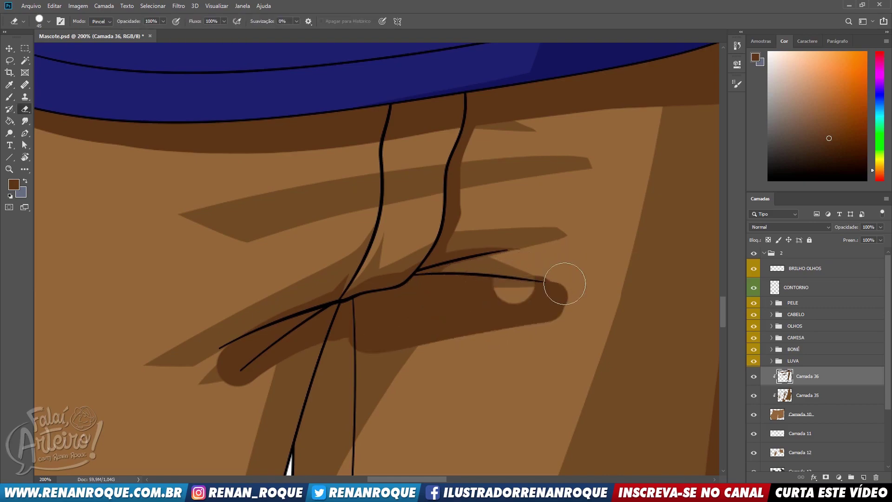
key(b)
drag(480, 297, 537, 298)
mouse_move(366, 343)
mouse_down()
mouse_move(367, 360)
mouse_move(320, 380)
mouse_move(519, 309)
mouse_move(332, 365)
mouse_move(477, 306)
mouse_move(568, 305)
mouse_up()
key(e)
- Set the dark shadow layer's saturation to -9 and darken it slightly
key(ctrl+u)
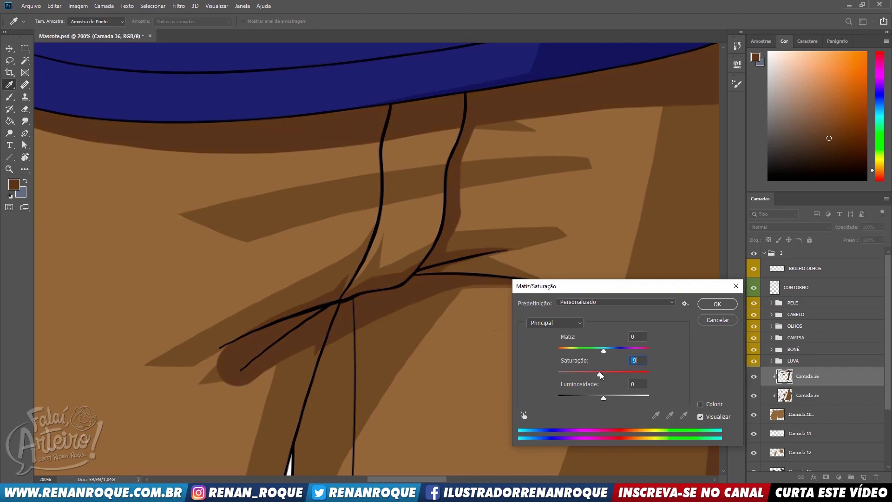
mouse_move(603, 399)
mouse_down()
mouse_move(595, 400)
mouse_move(604, 403)
mouse_up()
key(Return)
- Lasso the area beside the fly's right-hand line and erase inside it to slim the fly shadow, clearing the selection
mouse_move(364, 276)
mouse_down()
mouse_move(390, 212)
mouse_move(420, 302)
mouse_up()
key(b)
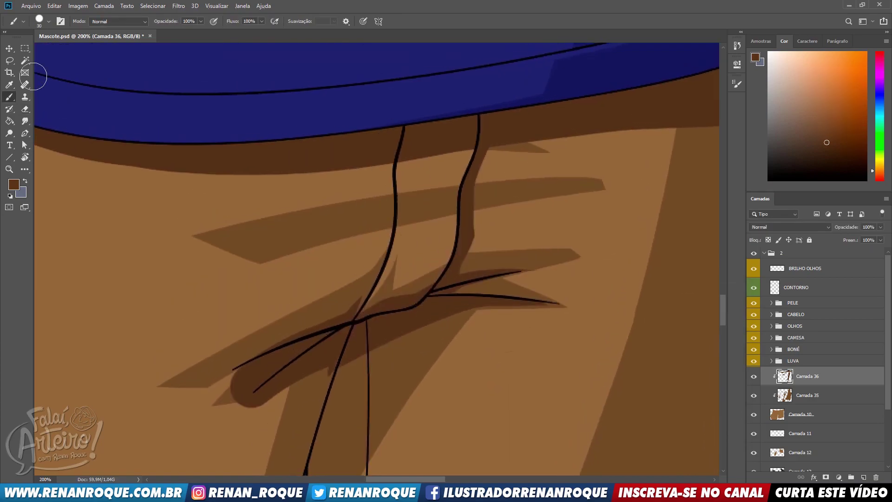
key(l)
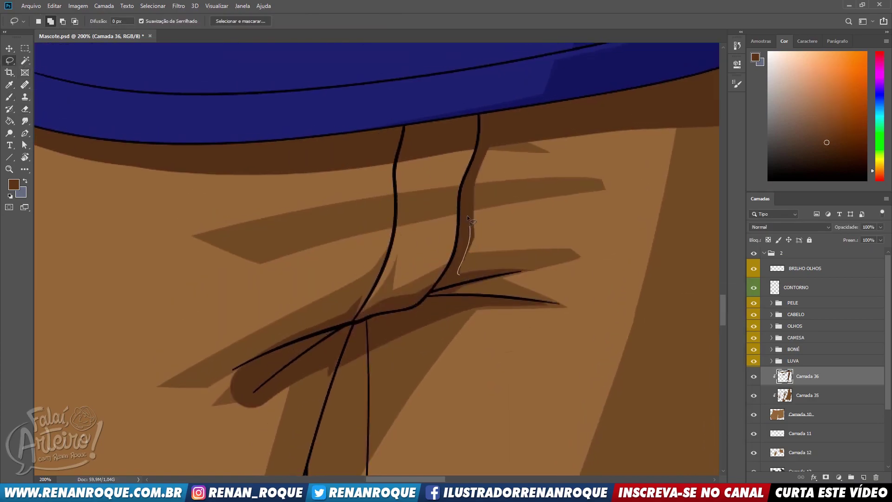
drag(563, 103, 460, 273)
key(e)
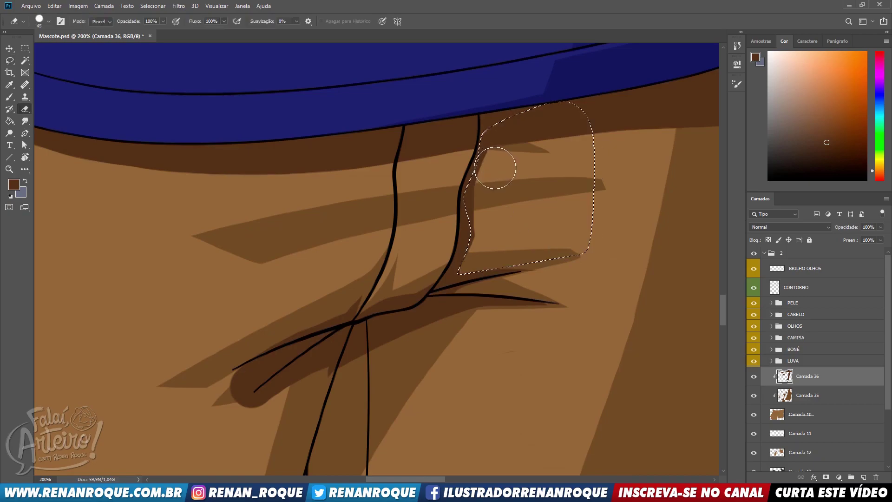
key(ctrl+d)
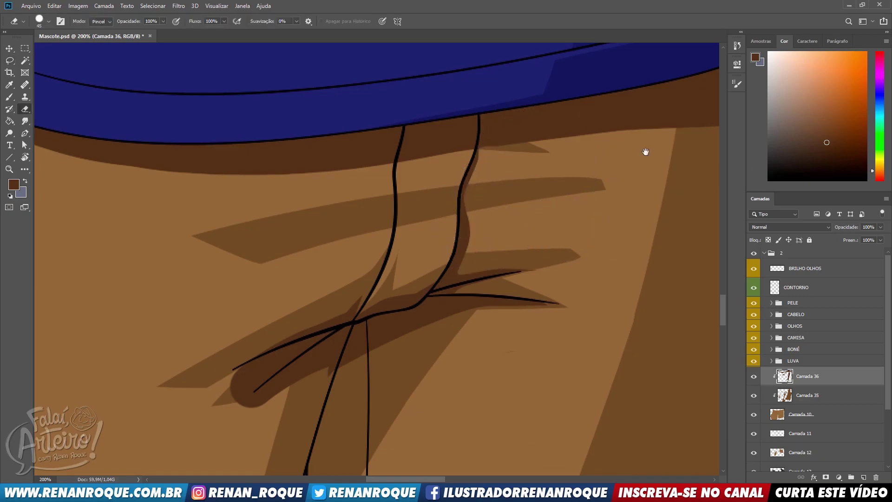
- Paint the dark shadow from the crotch down both sides of the inner leg seam
drag(462, 227, 506, 152)
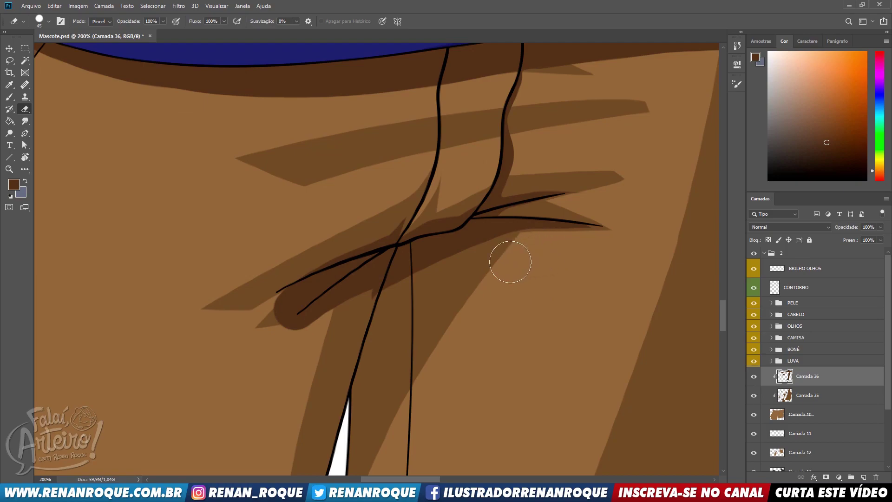
key(b)
drag(405, 279, 373, 343)
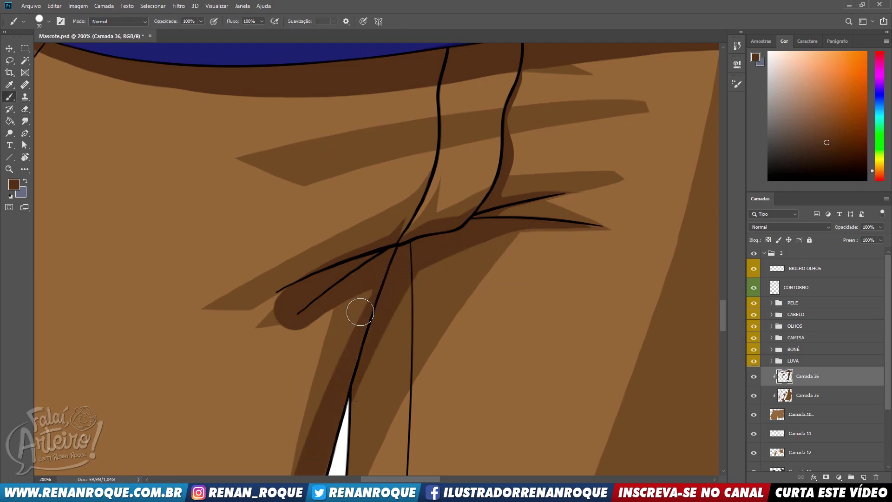
- Erase the rounded left-hand end of the crotch shadow so it tapers along the crease lines
key(e)
drag(292, 311, 362, 289)
key(b)
mouse_move(309, 330)
mouse_down()
mouse_move(355, 281)
mouse_move(308, 327)
mouse_move(350, 305)
mouse_move(317, 329)
mouse_up()
key(e)
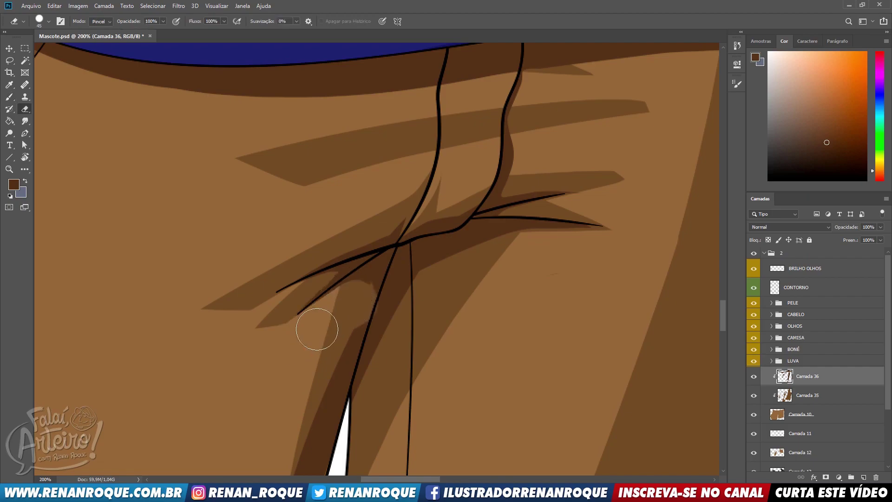
- Lasso the left-hand leg's area below the creases and erase the dark shadow beside the seam, clearing the selection
click(9, 60)
mouse_move(395, 259)
mouse_down()
mouse_move(260, 474)
mouse_move(239, 474)
mouse_up()
key(e)
mouse_move(378, 278)
mouse_down()
mouse_move(353, 219)
mouse_move(346, 224)
mouse_move(357, 223)
mouse_move(356, 264)
mouse_move(362, 227)
mouse_up()
key(ctrl+d)
drag(372, 263, 405, 221)
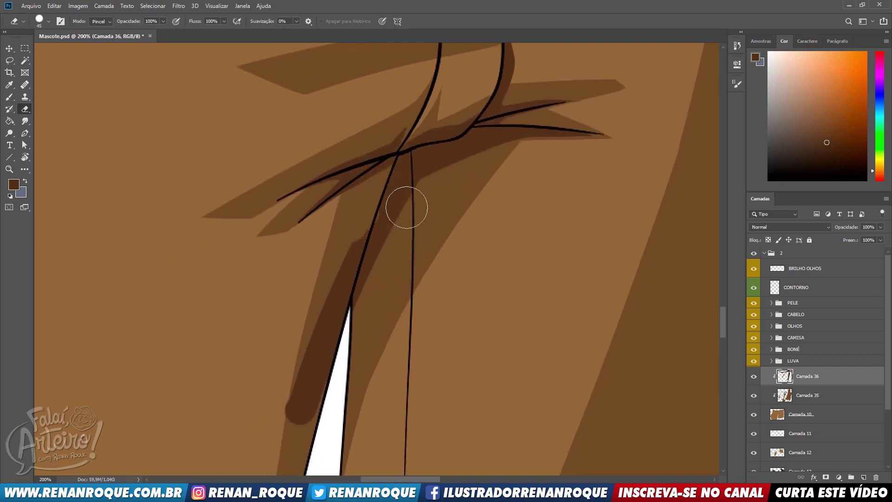
- Erase the remaining dark strip along the left-hand leg's upper inner edge
key(b)
key(e)
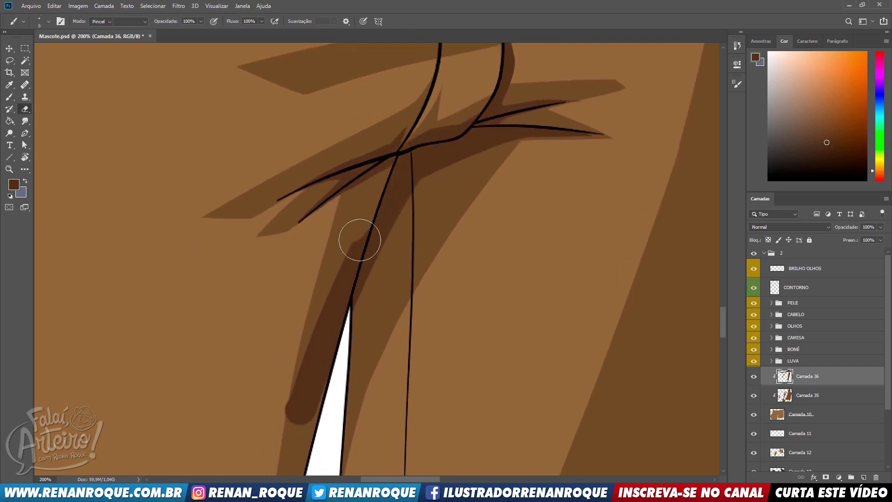
drag(352, 215, 307, 404)
drag(318, 354, 313, 346)
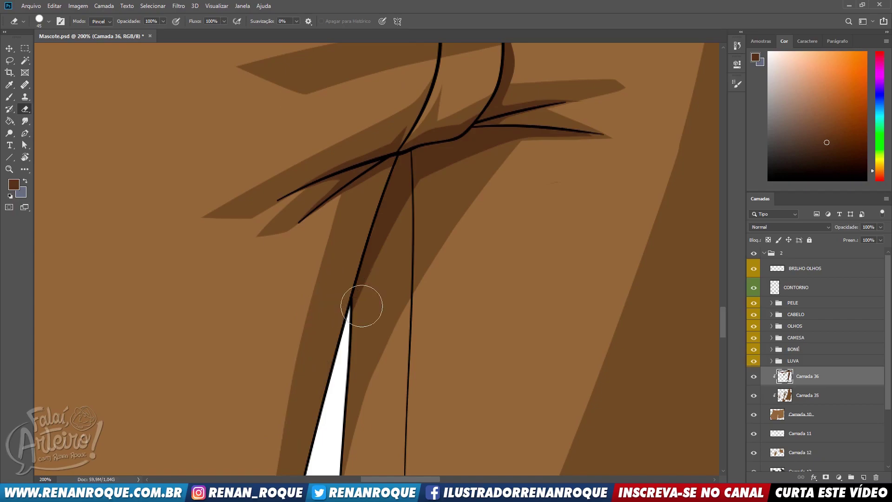
- Paint a thin dark shadow along the left-hand leg's lower inner edge and hem corner, trimming it with the eraser
drag(376, 327, 506, 140)
drag(534, 67, 519, 105)
scroll(528, 106, down, 5)
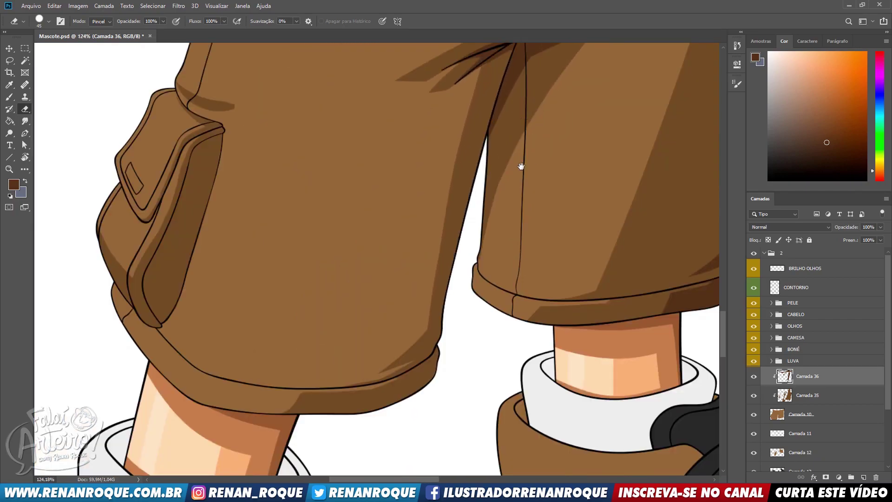
key(b)
drag(425, 379, 462, 294)
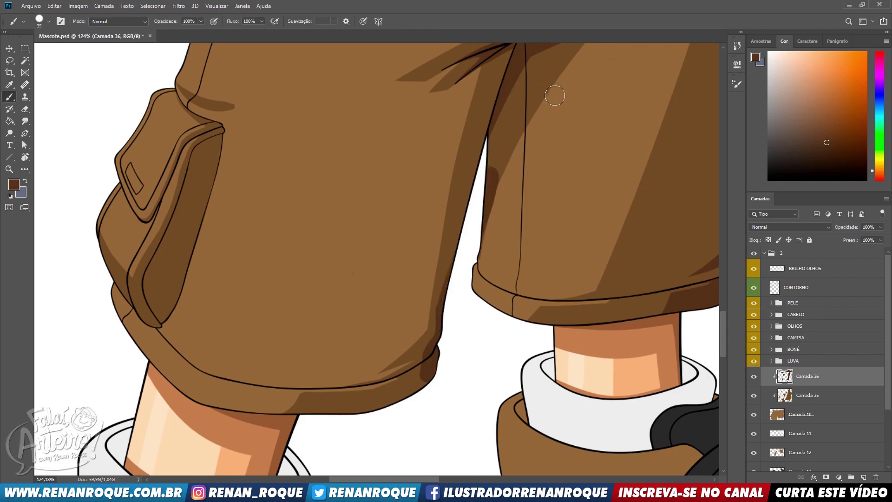
key(e)
mouse_move(482, 369)
mouse_down()
mouse_move(531, 248)
mouse_move(478, 287)
mouse_move(514, 259)
mouse_move(472, 302)
mouse_up()
key(b)
key(e)
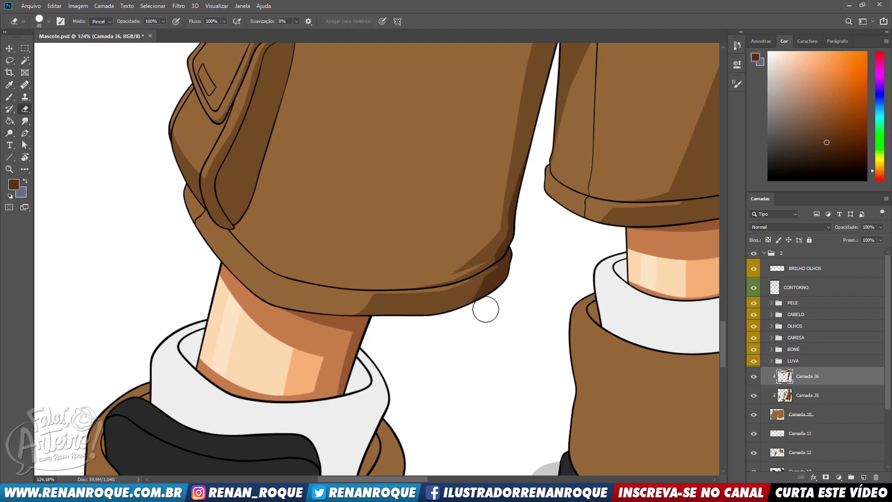
- Paint the left-hand cargo pocket's side panel dark, with its cast shadow spreading onto the leg and hem below
key(b)
scroll(545, 439, up, 4)
mouse_move(326, 191)
mouse_down()
mouse_move(258, 371)
mouse_move(309, 197)
mouse_move(288, 307)
mouse_move(293, 384)
mouse_move(326, 194)
mouse_move(287, 403)
mouse_move(280, 343)
mouse_move(260, 370)
mouse_move(244, 360)
mouse_move(246, 372)
mouse_move(258, 362)
mouse_move(290, 229)
mouse_up()
key(e)
mouse_move(237, 341)
mouse_down()
mouse_move(257, 367)
mouse_move(247, 354)
mouse_move(266, 292)
mouse_up()
key(b)
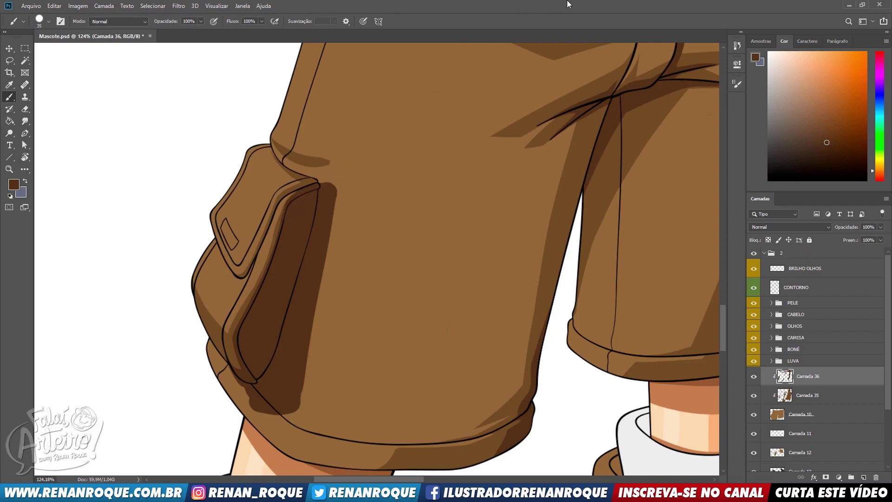
mouse_move(204, 354)
mouse_down()
mouse_move(216, 381)
mouse_move(179, 303)
mouse_move(200, 342)
mouse_up()
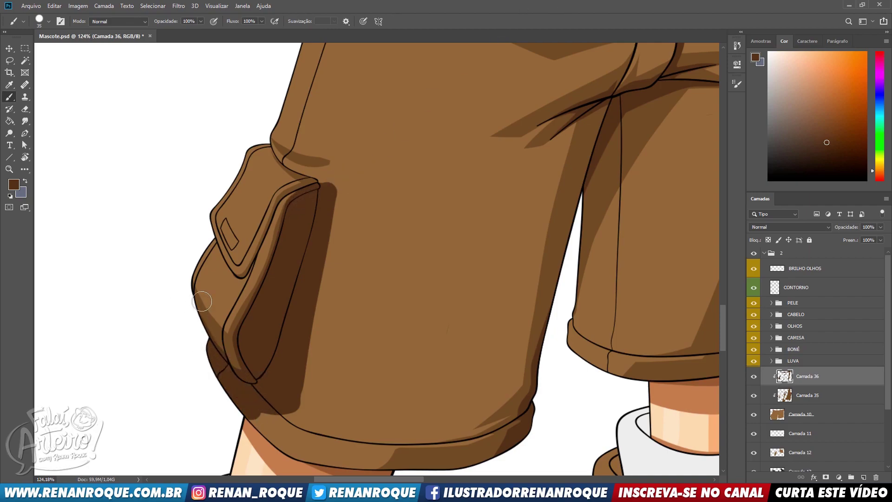
- Erase the excess around the left-hand pocket's cast shadow, trimming the hem area and angling the top corner
key(e)
mouse_move(199, 352)
mouse_down()
mouse_move(284, 434)
mouse_move(353, 204)
mouse_up()
drag(332, 176, 337, 193)
- Paint a dark shadow around the lower and inner edges of the left-hand pocket's flap
drag(418, 198, 508, 288)
ctrl+click(383, 230)
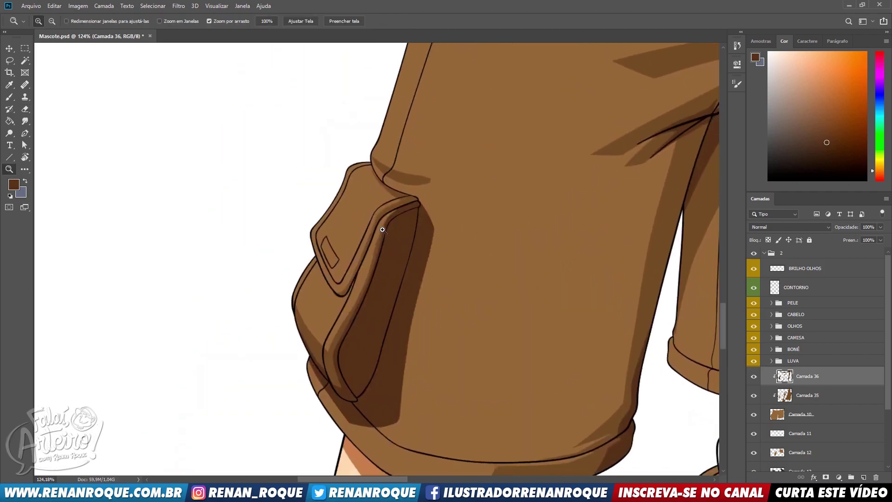
key(b)
mouse_move(283, 258)
mouse_down()
mouse_move(303, 323)
mouse_move(347, 260)
mouse_up()
drag(311, 339, 375, 193)
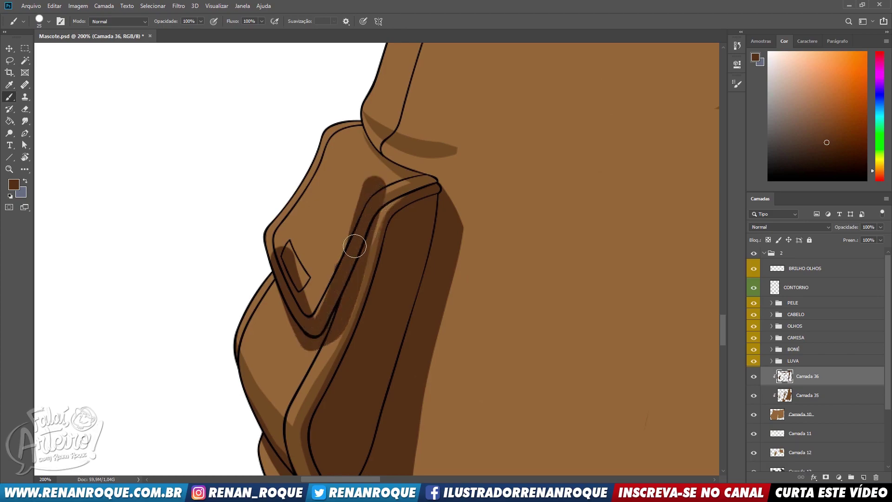
drag(355, 246, 420, 183)
- With a smaller eraser, remove the dark paint from the pocket flap, leaving the shadow only beneath its edge
key(e)
key(bracketleft)
key(bracketleft)
key(bracketleft)
key(bracketleft)
key(bracketleft)
mouse_move(313, 325)
mouse_down()
mouse_move(278, 249)
mouse_move(284, 272)
mouse_up()
mouse_move(316, 319)
mouse_down()
mouse_move(358, 211)
mouse_move(318, 313)
mouse_move(416, 159)
mouse_move(401, 183)
mouse_move(387, 131)
mouse_move(440, 171)
mouse_up()
- Paint small dark shadows on the fold above the left-hand pocket and beside the flap's corner, and trim them with the eraser
key(b)
key(e)
drag(382, 138, 378, 132)
drag(425, 161, 438, 166)
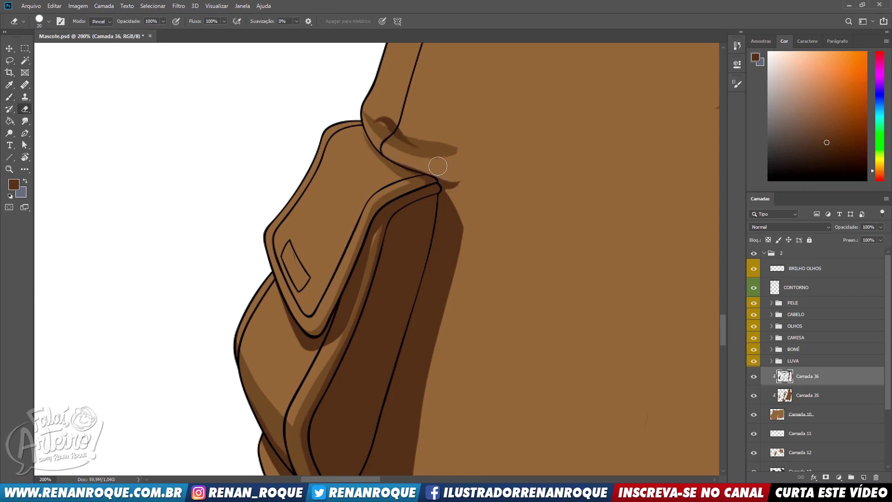
key(z)
mouse_move(411, 137)
mouse_down()
mouse_move(379, 117)
mouse_move(408, 128)
mouse_up()
drag(438, 181, 295, 192)
scroll(356, 198, down, 3)
scroll(355, 202, up, 4)
drag(273, 277, 278, 368)
scroll(440, 262, down, 5)
drag(470, 264, 494, 281)
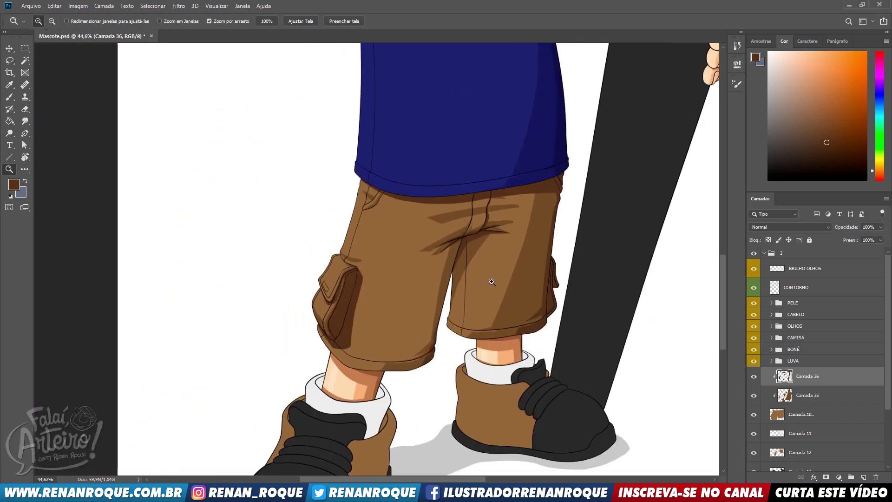
scroll(572, 254, up, 5)
- On a new layer clipped to the shorts, paint a darker brown shadow along the waist just below the shirt hem
click(864, 478)
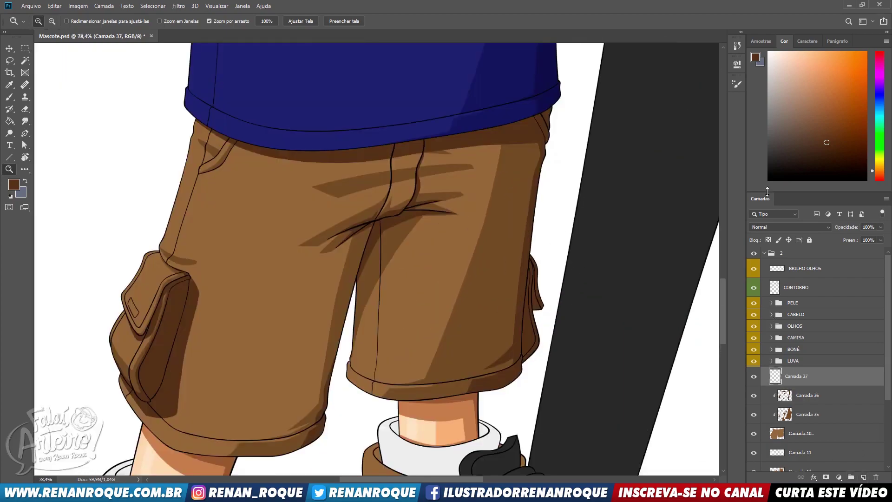
drag(445, 158, 446, 207)
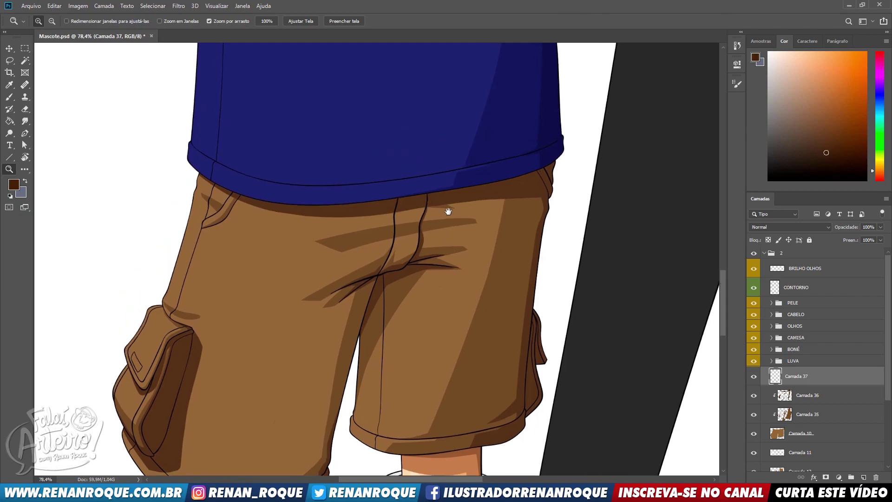
key(b)
drag(525, 169, 598, 149)
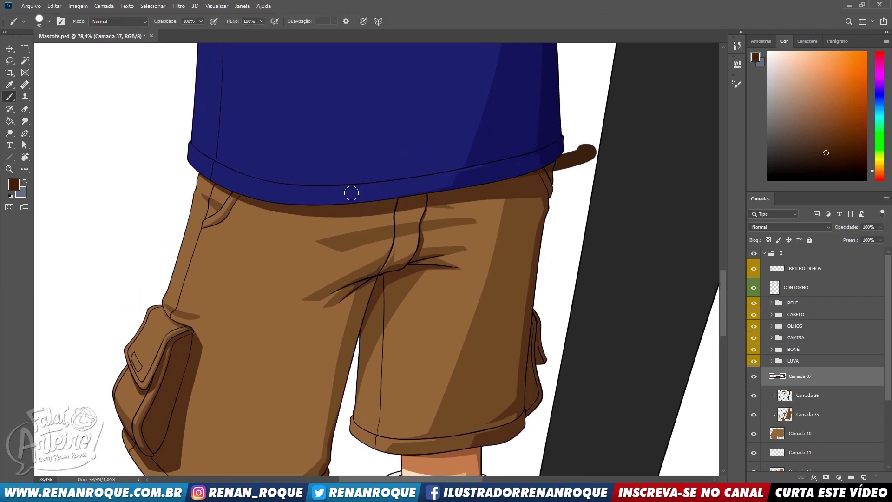
drag(549, 163, 566, 251)
key(ctrl+alt+g)
- Cover the right-hand cargo pocket with the darker brown and erase part of it along the outer edge
drag(578, 308, 537, 173)
key(z)
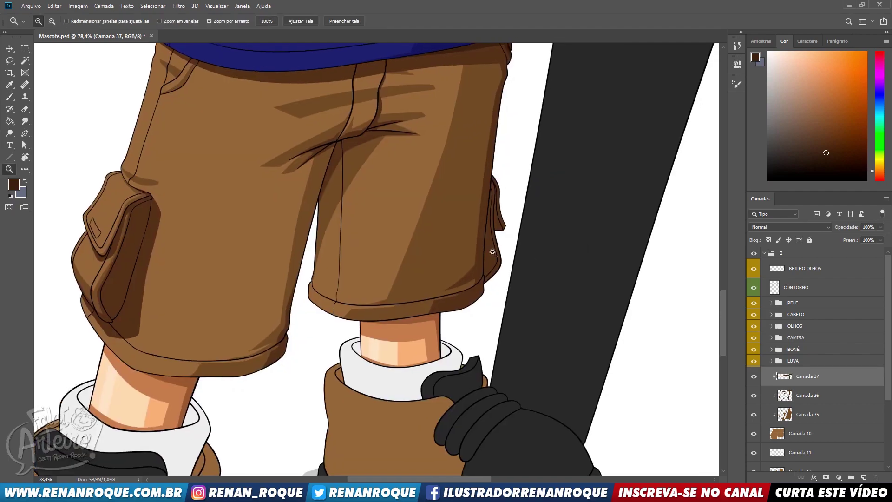
click(494, 251)
key(b)
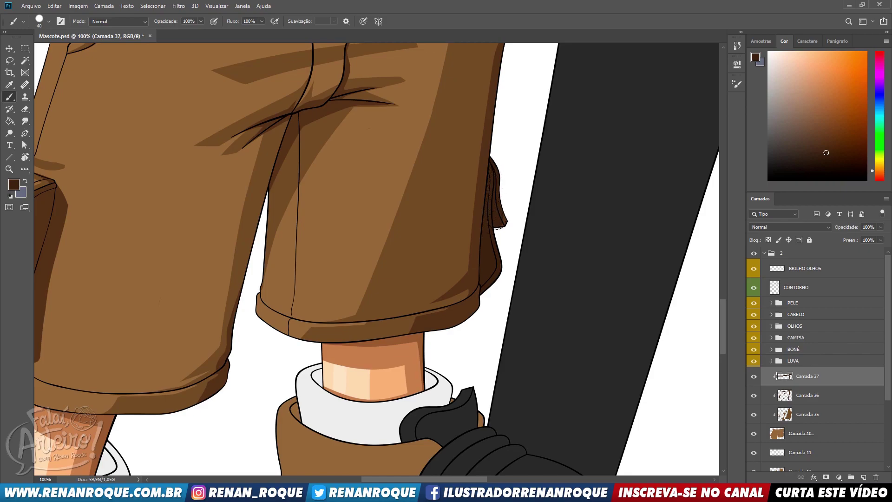
key(e)
drag(503, 155, 493, 265)
key(b)
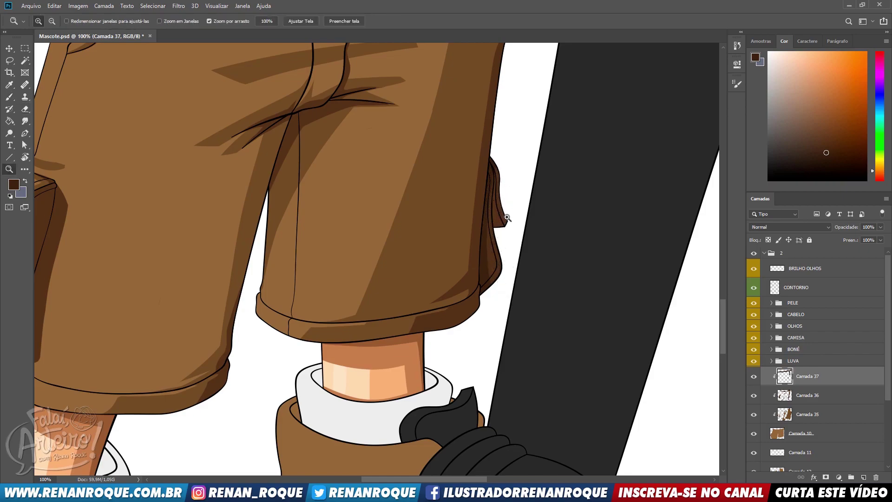
- Refine the dark shadow on the right-hand pocket's flap and shift the shadow layer's tone to a deeper reddish brown
scroll(505, 211, up, 2)
mouse_move(488, 113)
mouse_down()
mouse_move(511, 255)
mouse_move(496, 193)
mouse_move(504, 107)
mouse_up()
key(e)
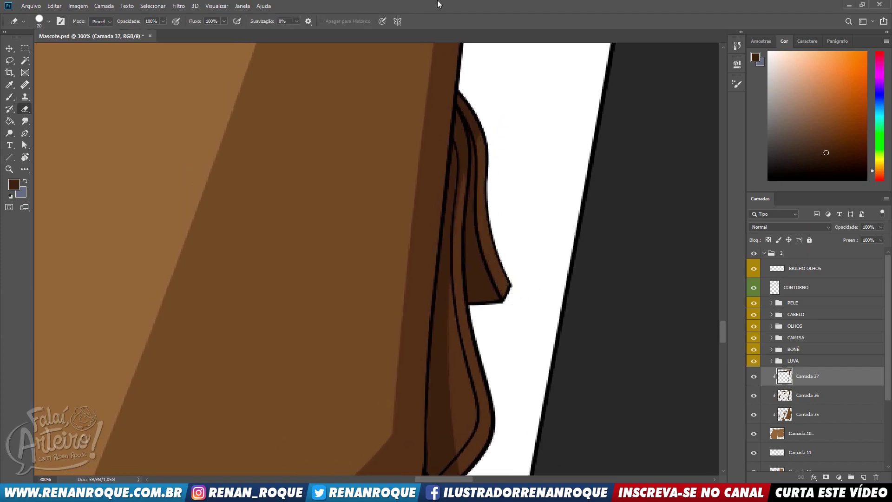
key(ctrl+l)
drag(519, 187, 522, 188)
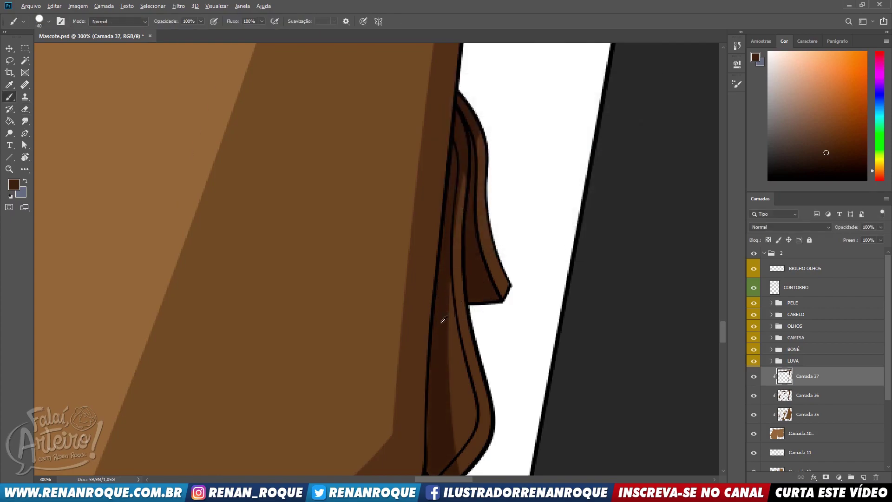
- Sample the deepest brown and paint a small shadow at the crotch where the seams meet, erasing it to a tapered shape
scroll(445, 328, down, 12)
drag(469, 265, 569, 240)
scroll(395, 151, up, 8)
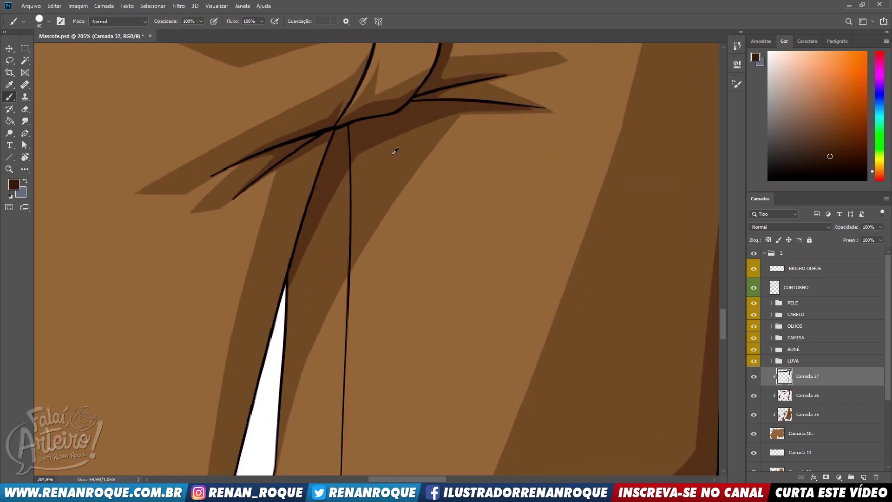
mouse_move(338, 149)
mouse_down()
mouse_move(422, 121)
mouse_move(432, 127)
mouse_move(358, 149)
mouse_move(317, 241)
mouse_move(342, 174)
mouse_move(326, 201)
mouse_move(478, 108)
mouse_move(349, 169)
mouse_move(409, 123)
mouse_move(477, 107)
mouse_move(380, 162)
mouse_move(321, 257)
mouse_move(479, 129)
mouse_move(370, 238)
mouse_up()
key(e)
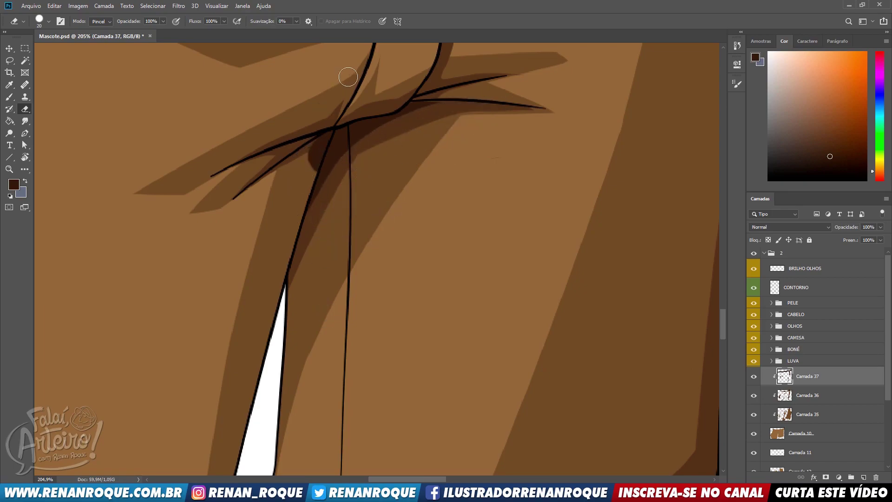
key(b)
mouse_move(325, 120)
mouse_down()
mouse_move(339, 104)
mouse_move(268, 154)
mouse_move(320, 124)
mouse_move(258, 136)
mouse_move(346, 112)
mouse_up()
key(e)
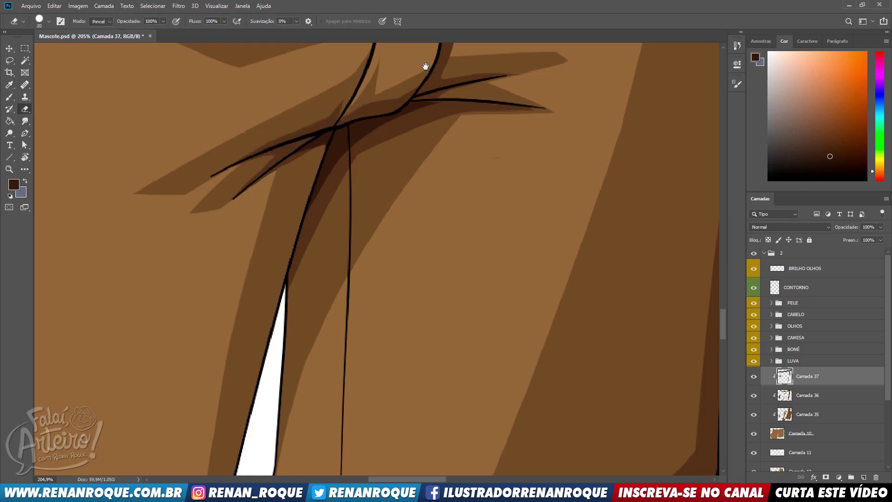
- Add the deepest brown shadow to the left-hand cargo pocket beneath the flap and along its side, erasing the excess
drag(426, 66, 450, 329)
drag(372, 386, 670, 102)
mouse_move(372, 353)
mouse_down()
mouse_move(618, 86)
mouse_move(594, 171)
mouse_up()
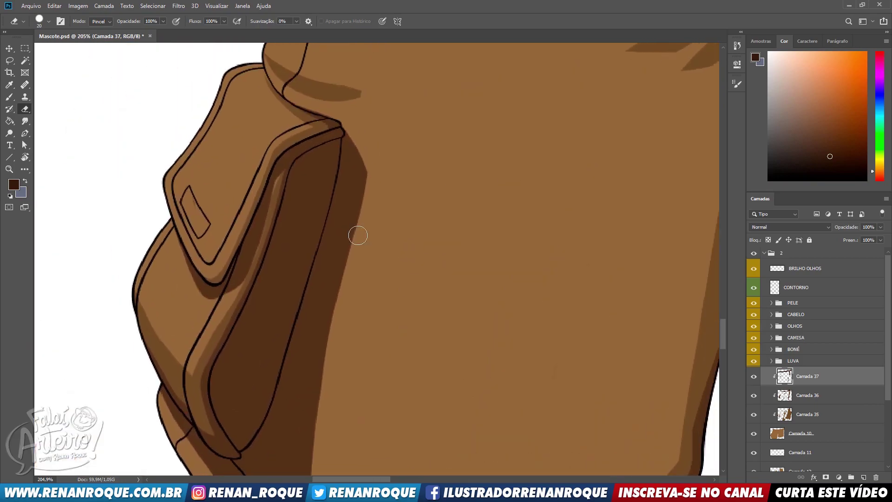
key(b)
mouse_move(243, 279)
mouse_down()
mouse_move(271, 238)
mouse_move(294, 167)
mouse_move(346, 136)
mouse_up()
key(e)
mouse_move(218, 296)
mouse_down()
mouse_move(267, 235)
mouse_move(251, 285)
mouse_move(291, 172)
mouse_move(321, 147)
mouse_move(291, 177)
mouse_move(275, 253)
mouse_move(343, 153)
mouse_move(320, 186)
mouse_up()
drag(342, 358, 135, 400)
mouse_move(338, 326)
mouse_down()
mouse_move(314, 189)
mouse_move(366, 354)
mouse_move(395, 283)
mouse_move(405, 395)
mouse_move(412, 349)
mouse_up()
drag(405, 156, 416, 34)
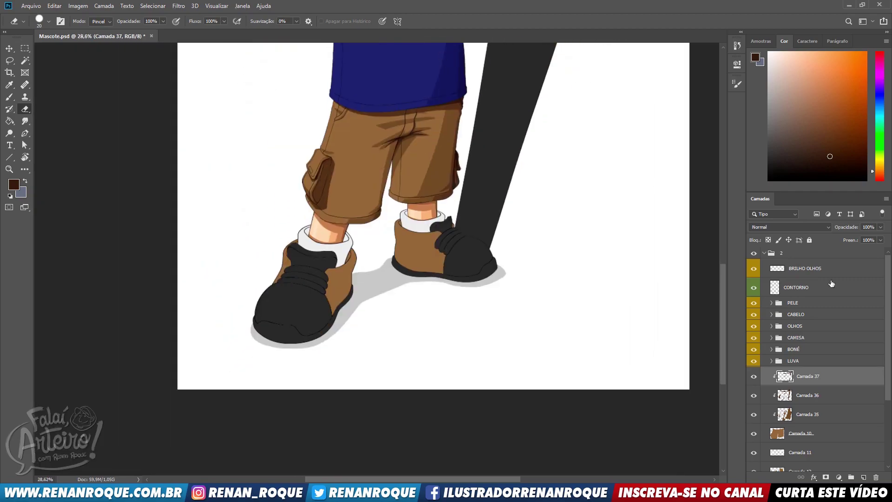
- Group the shorts' base layer with its clipped shadow layers and name the group BERMUDA
shift+click(802, 437)
key(ctrl+g)
double_click(798, 373)
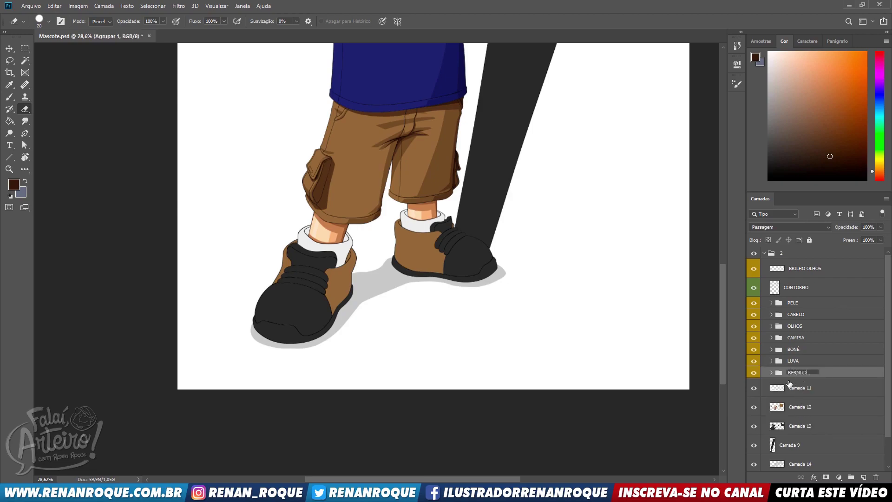
key(Return)
- Pick a light bluish-grey swatch and create a new layer clipped to the socks layer, Camada 11
click(802, 389)
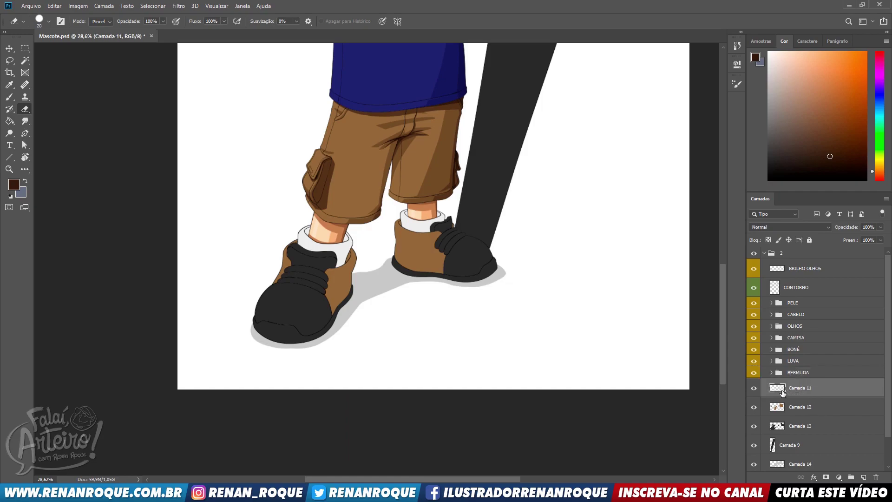
scroll(288, 236, up, 3)
scroll(339, 255, up, 4)
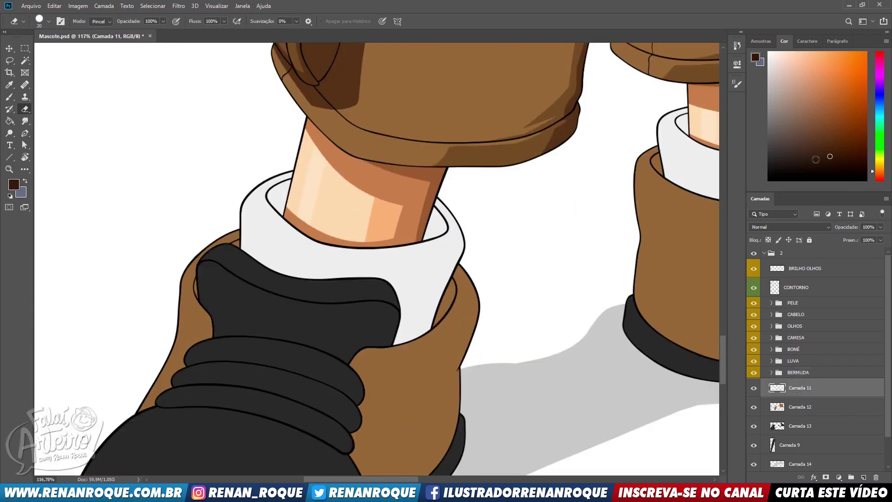
click(766, 44)
click(868, 152)
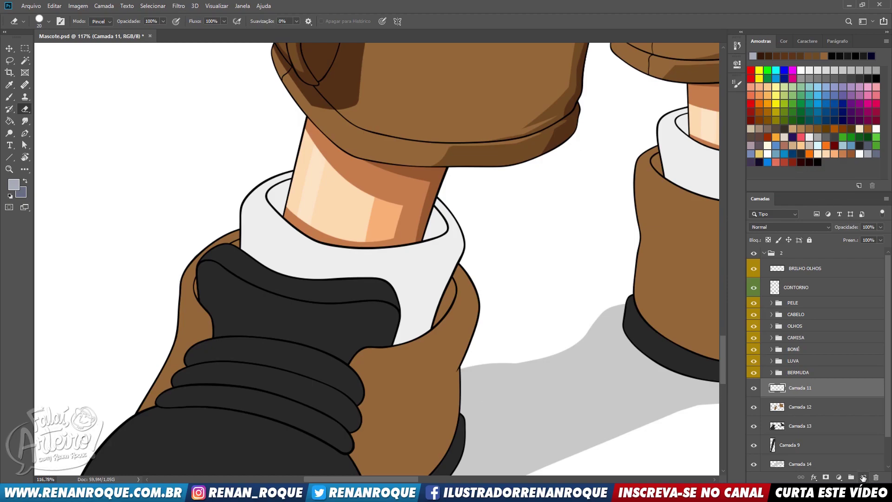
click(863, 477)
key(ctrl+alt+g)
- With a larger brush, paint a bluish-grey shadow across the lower part and outer side of the left-hand sock
key(b)
key(bracketright)
key(bracketright)
key(bracketright)
key(bracketright)
key(bracketright)
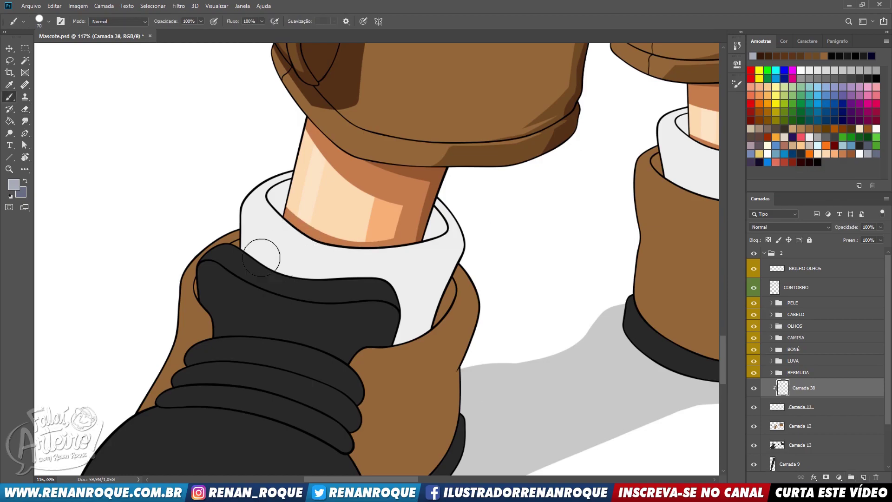
drag(226, 237, 467, 278)
drag(250, 271, 486, 273)
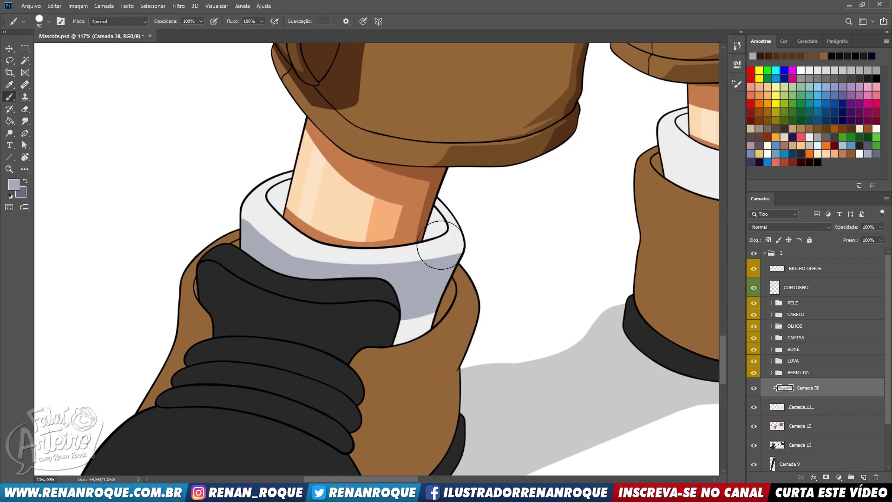
drag(415, 212, 484, 284)
mouse_move(354, 215)
mouse_down()
mouse_move(477, 293)
mouse_move(458, 259)
mouse_move(427, 313)
mouse_move(417, 227)
mouse_move(454, 257)
mouse_up()
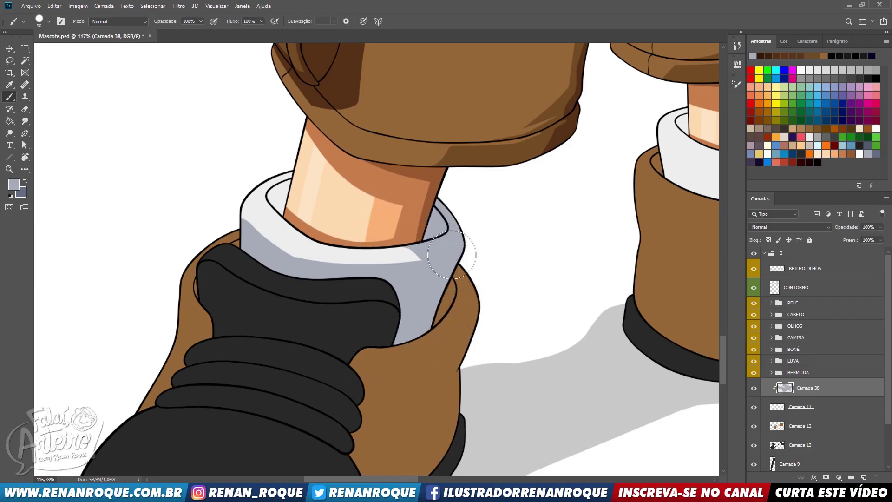
drag(403, 217, 460, 274)
- With a larger eraser, cut the left end off the left-hand sock's shadow, leaving a straight vertical edge
key(e)
key(bracketright)
key(bracketright)
key(bracketright)
key(bracketright)
key(bracketright)
key(bracketright)
key(bracketright)
drag(302, 243, 302, 283)
mouse_move(263, 213)
mouse_down()
mouse_move(260, 272)
mouse_move(267, 260)
mouse_up()
- Paint a bluish-grey shadow on the right-hand sock beside the shoe tongue and erase its inner side to a straight vertical edge
drag(606, 237, 369, 379)
key(b)
drag(477, 340, 599, 284)
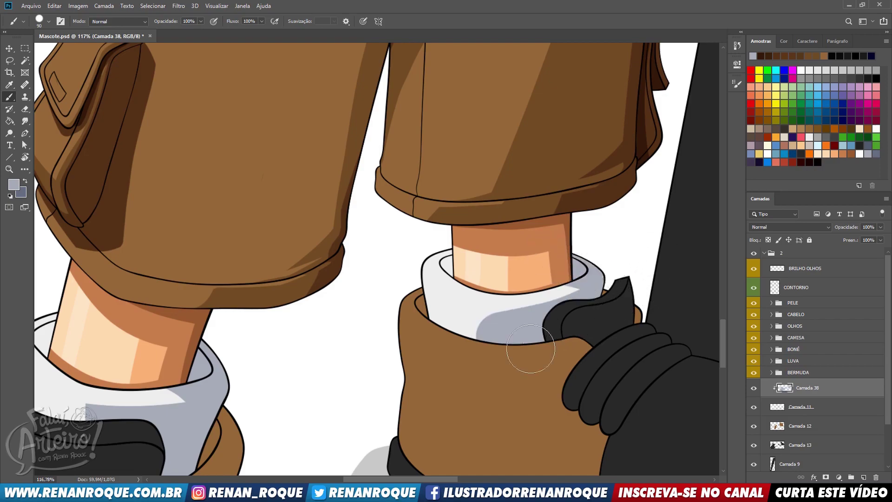
key(e)
drag(484, 309, 484, 363)
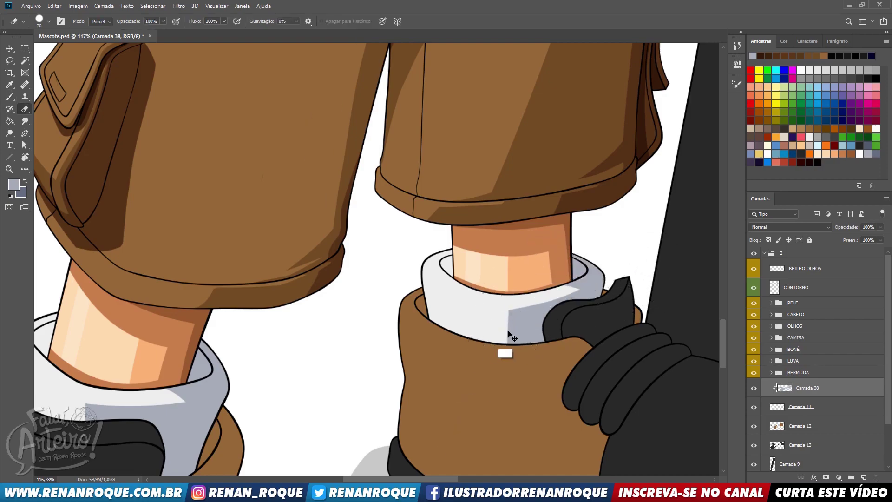
key(ctrl+z)
drag(507, 307, 507, 371)
drag(482, 341, 481, 316)
mouse_move(656, 291)
mouse_down()
mouse_move(679, 206)
mouse_move(657, 317)
mouse_up()
- On another clipped layer, use a smaller brush to paint the inside of the left-hand sock's opening in a darker blue-grey
key(b)
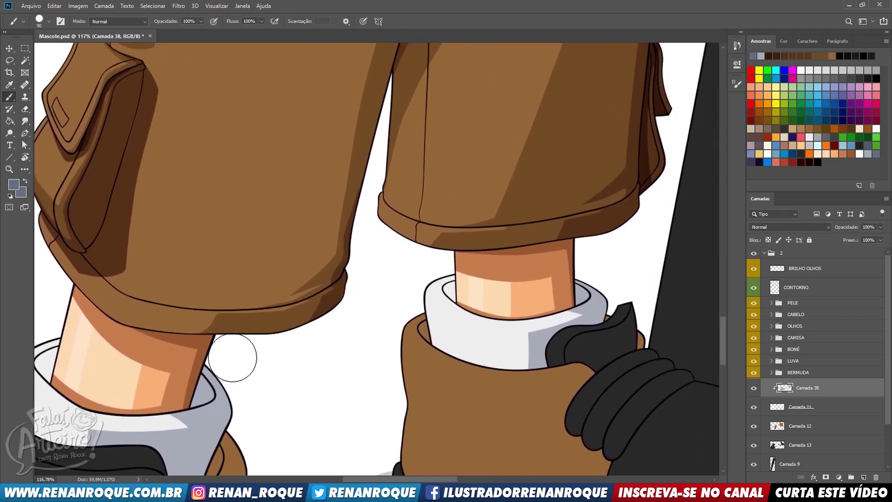
drag(236, 354, 407, 169)
click(865, 479)
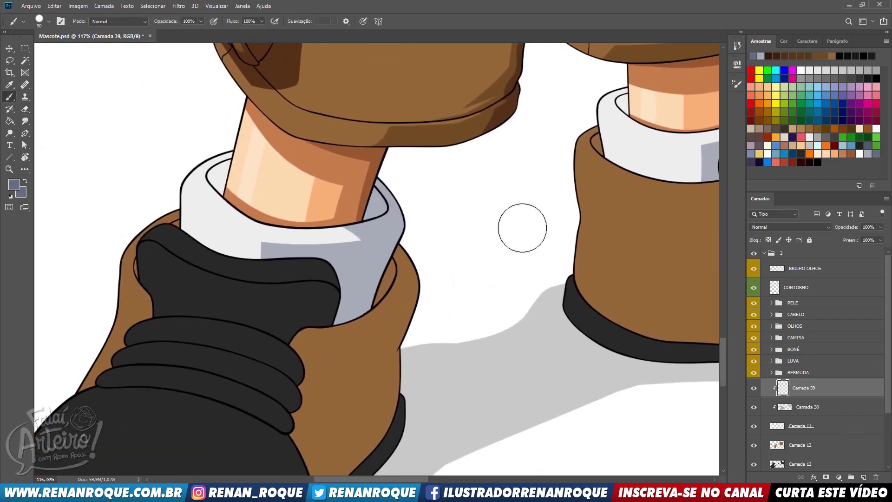
key(bracketleft)
key(bracketleft)
key(bracketleft)
key(bracketleft)
key(bracketleft)
key(bracketleft)
key(bracketleft)
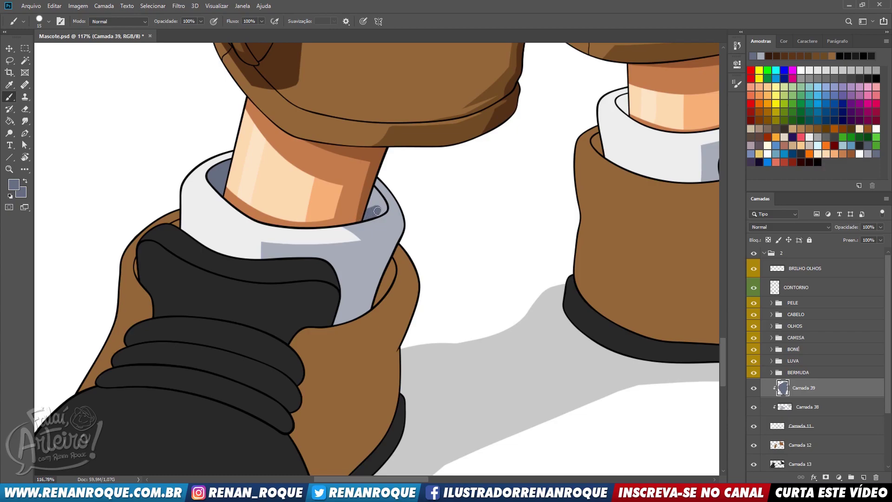
- Paint a darker blue-grey band down the outer side of the left-hand sock and cut its inner edge straight with the eraser
key(bracketright)
mouse_move(379, 178)
mouse_down()
mouse_move(411, 239)
mouse_move(384, 177)
mouse_move(407, 246)
mouse_move(404, 221)
mouse_move(399, 244)
mouse_move(403, 211)
mouse_move(379, 268)
mouse_move(396, 255)
mouse_move(406, 234)
mouse_move(374, 260)
mouse_move(399, 238)
mouse_move(363, 255)
mouse_move(406, 234)
mouse_move(360, 254)
mouse_move(404, 223)
mouse_move(387, 269)
mouse_move(367, 271)
mouse_move(353, 320)
mouse_move(376, 253)
mouse_move(358, 245)
mouse_move(307, 400)
mouse_move(353, 285)
mouse_move(328, 273)
mouse_move(342, 353)
mouse_up()
key(e)
click(357, 247)
shift+click(307, 400)
key(b)
mouse_move(348, 295)
mouse_down()
mouse_move(340, 318)
mouse_move(397, 273)
mouse_up()
- Add the darker blue-grey along the left-hand sock's lower edge above the shoe, and erase the excess with a smaller eraser
key(bracketright)
key(bracketright)
key(bracketright)
key(bracketright)
key(bracketright)
drag(361, 319, 349, 326)
drag(195, 227, 220, 240)
key(e)
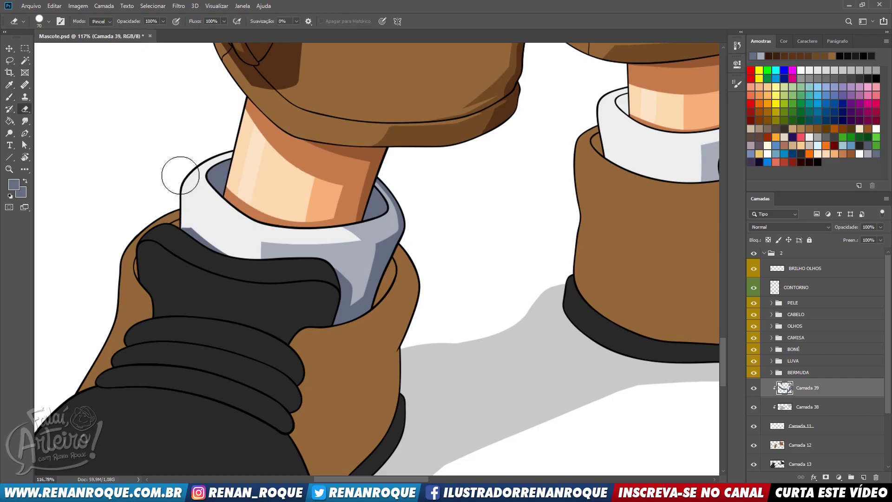
key(bracketleft)
key(bracketleft)
key(bracketleft)
drag(458, 179, 303, 232)
- Shade the outer side and the inside of the right-hand sock's opening with the darker blue-grey
drag(659, 283, 488, 399)
key(b)
mouse_move(439, 315)
mouse_down()
mouse_move(457, 283)
mouse_move(426, 291)
mouse_move(439, 273)
mouse_up()
key(e)
key(b)
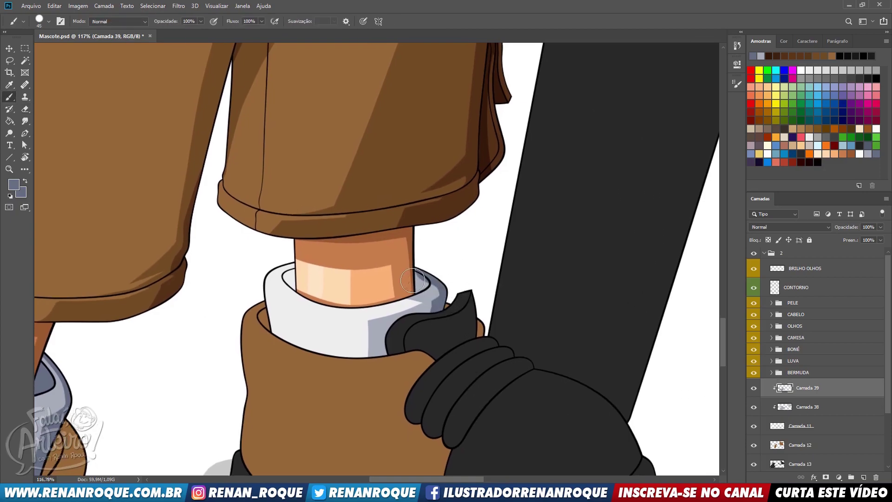
drag(310, 269, 302, 280)
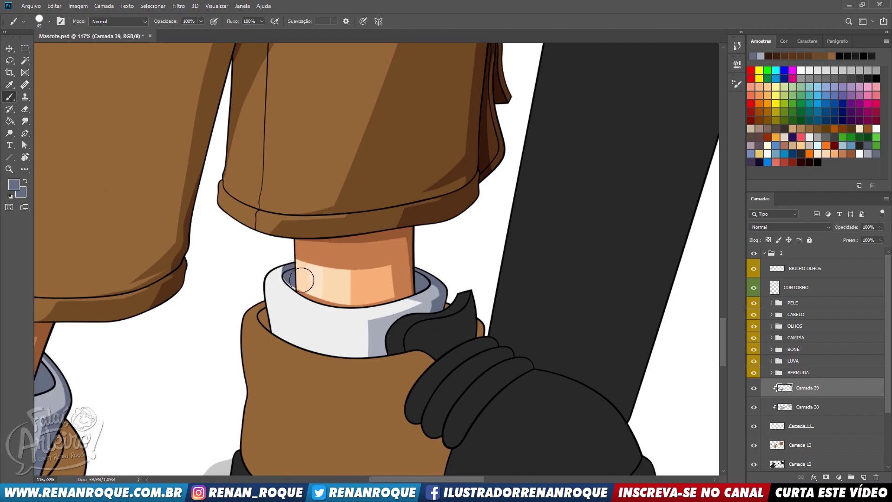
key(e)
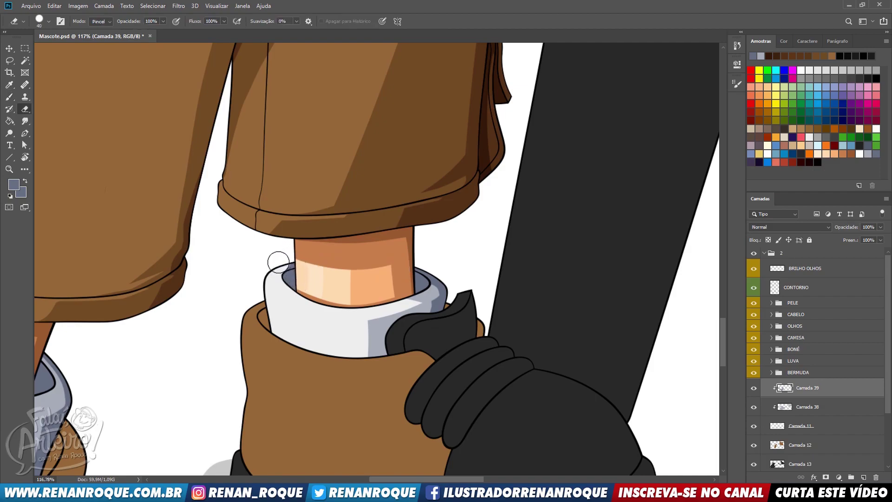
- Paint a thin darker blue-grey shadow along the right-hand sock's lower edge where it meets the shoe, replacing a thicker first attempt
key(b)
drag(275, 337, 374, 355)
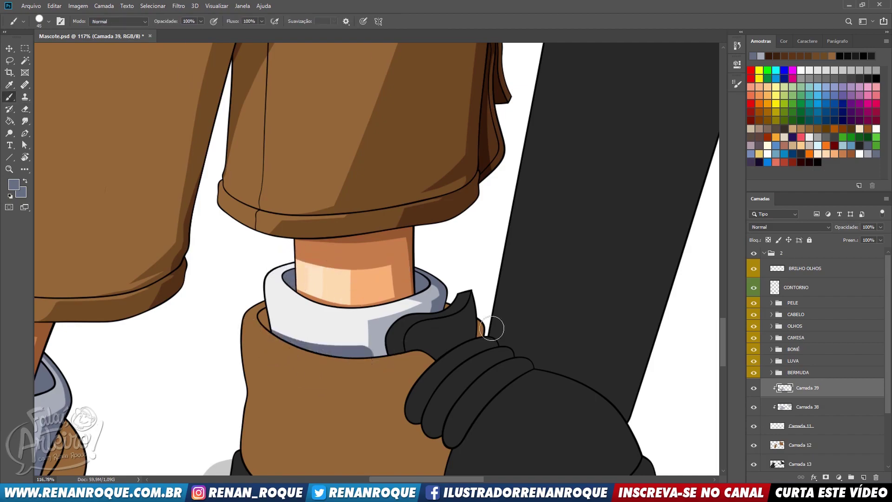
key(ctrl+z)
drag(253, 325, 457, 341)
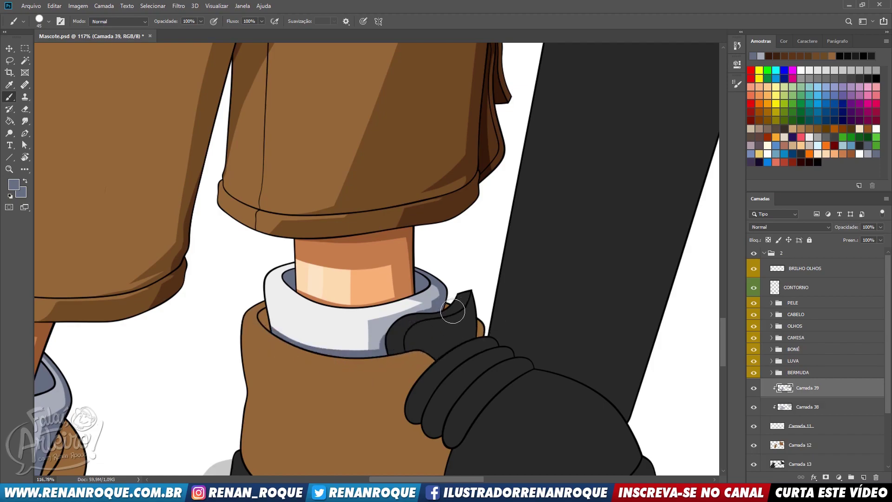
- Group the sock base layer with its two clipped shading layers and name the group MEIAS
key(z)
mouse_move(456, 305)
mouse_down()
mouse_move(526, 263)
mouse_move(447, 260)
mouse_up()
drag(520, 155, 668, 91)
key(b)
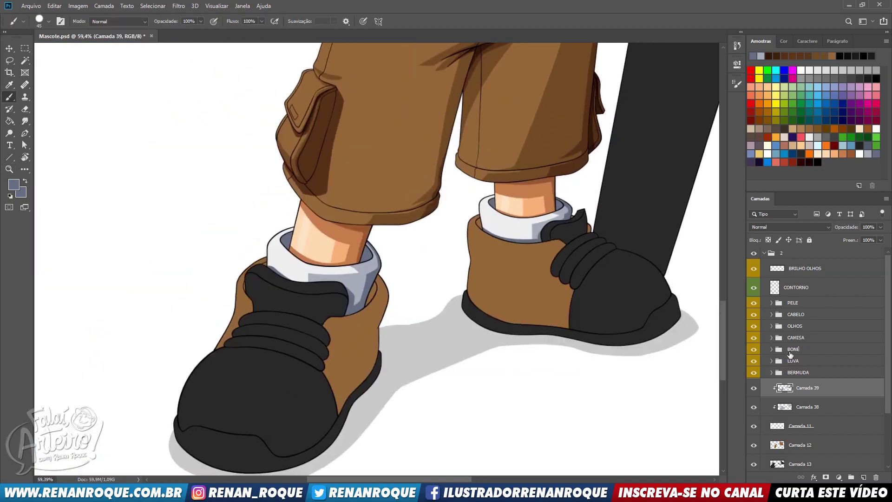
shift+click(797, 424)
key(ctrl+g)
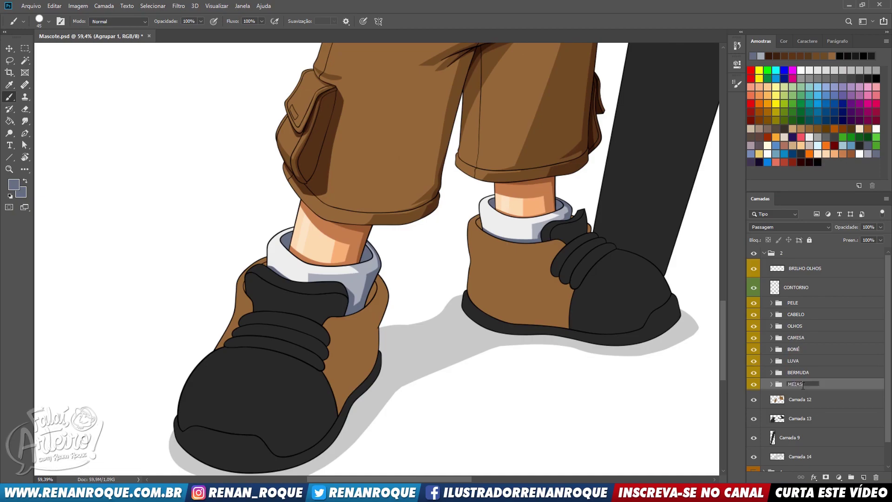
key(Return)
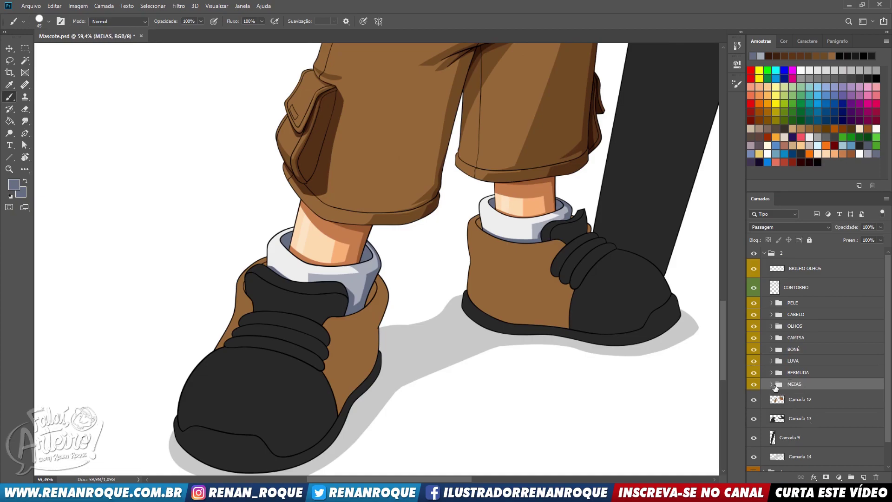
- Add a new layer above the shading in the MEIAS group, clip it to the sock base and set its blend mode to Multiplicação
click(772, 384)
click(811, 401)
click(863, 478)
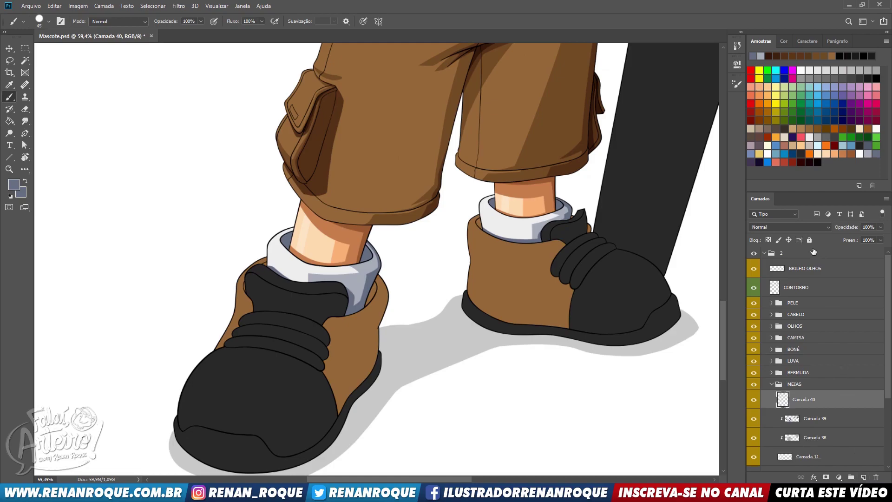
click(795, 227)
click(793, 262)
scroll(559, 257, up, 5)
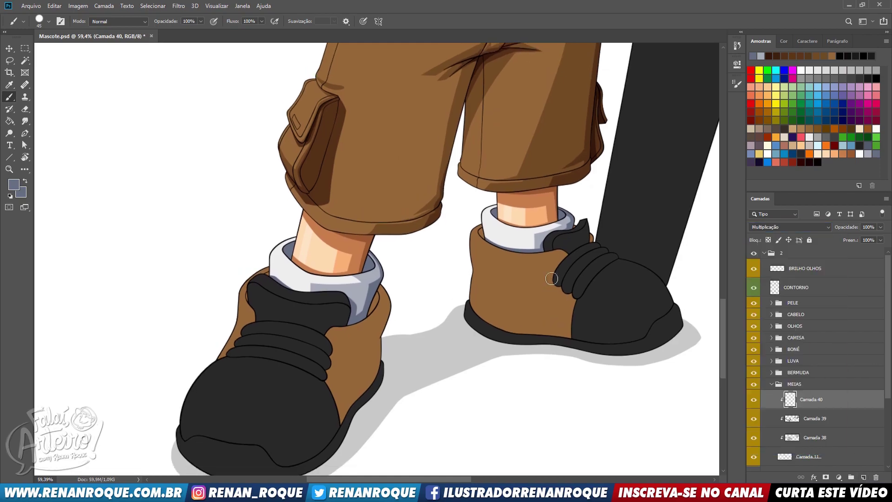
- Paint the deepest blue-grey shadow inside the openings of both socks with a small brush
key(bracketleft)
drag(474, 237, 533, 223)
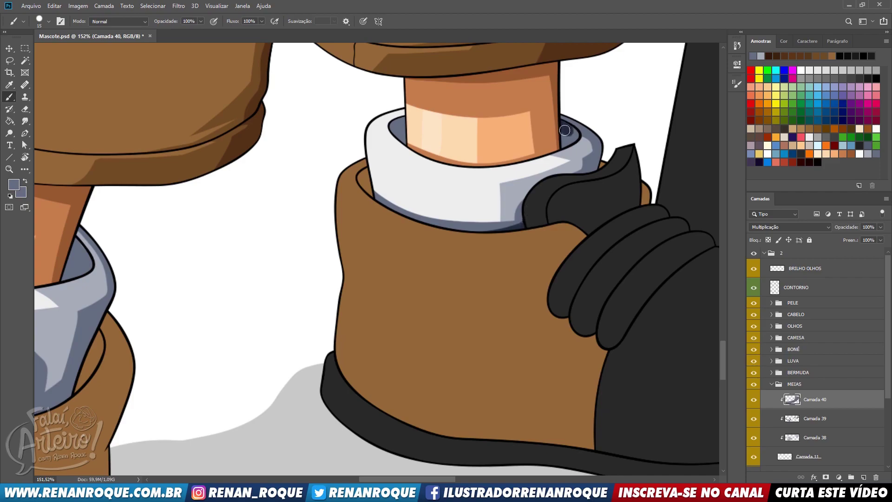
mouse_move(571, 132)
mouse_down()
mouse_move(409, 137)
mouse_move(708, 73)
mouse_up()
mouse_move(357, 210)
mouse_down()
mouse_move(378, 203)
mouse_move(379, 190)
mouse_up()
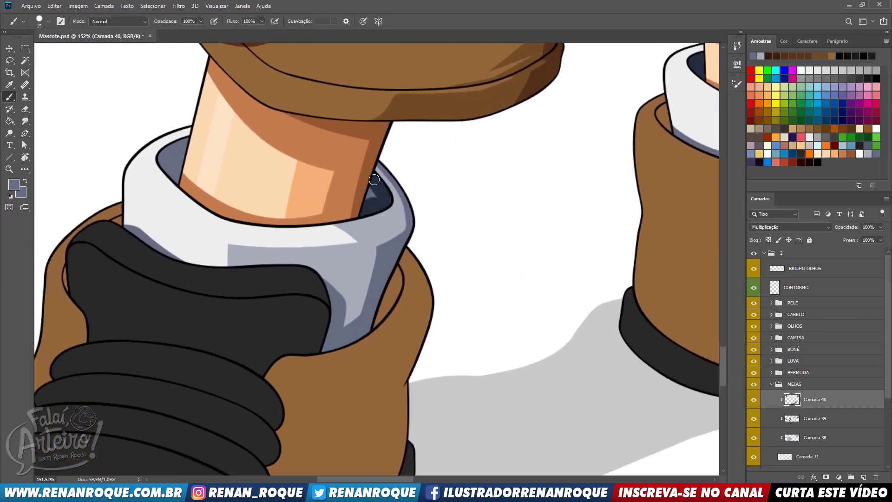
mouse_move(163, 161)
mouse_down()
mouse_move(178, 176)
mouse_move(175, 149)
mouse_up()
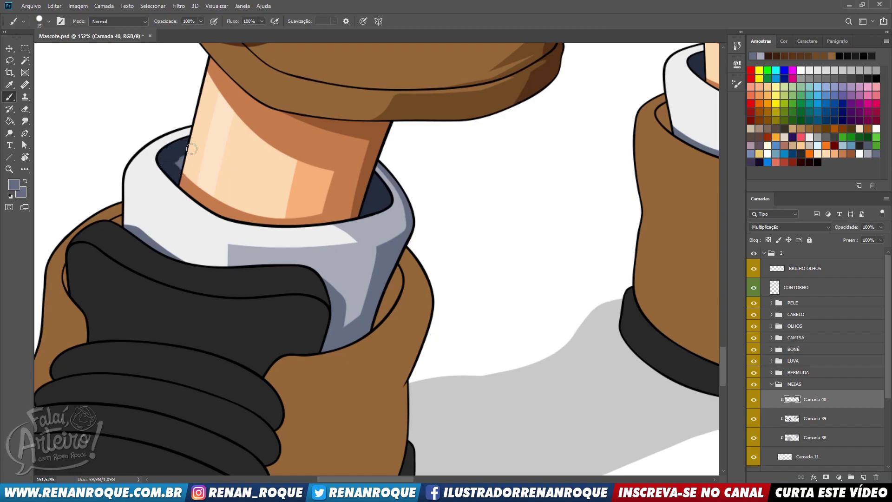
- Paint the deepest shadow along the left-hand sock's lower outer edge and reduce the layer's opacity to 78%
key(bracketright)
mouse_move(324, 321)
mouse_down()
mouse_move(344, 360)
mouse_move(325, 357)
mouse_move(399, 307)
mouse_move(374, 340)
mouse_move(411, 275)
mouse_move(373, 331)
mouse_move(396, 293)
mouse_up()
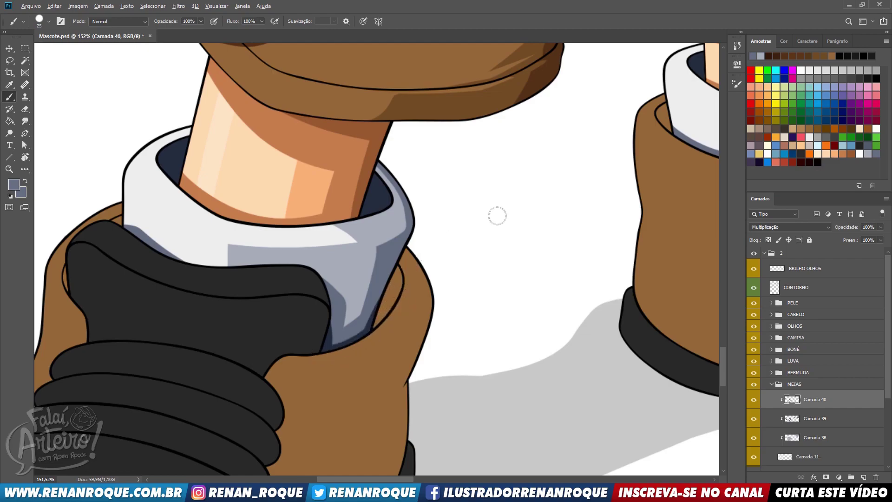
scroll(525, 236, down, 4)
scroll(526, 236, up, 4)
drag(831, 229, 830, 228)
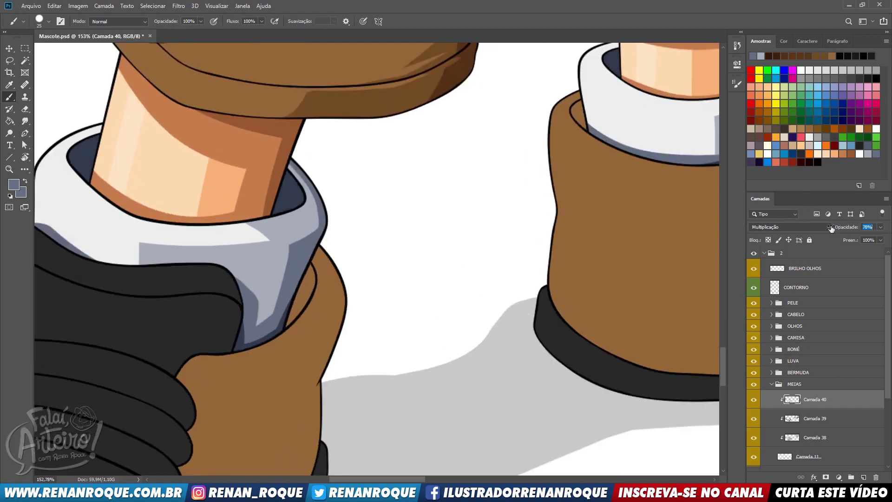
scroll(465, 247, down, 9)
scroll(417, 327, up, 1)
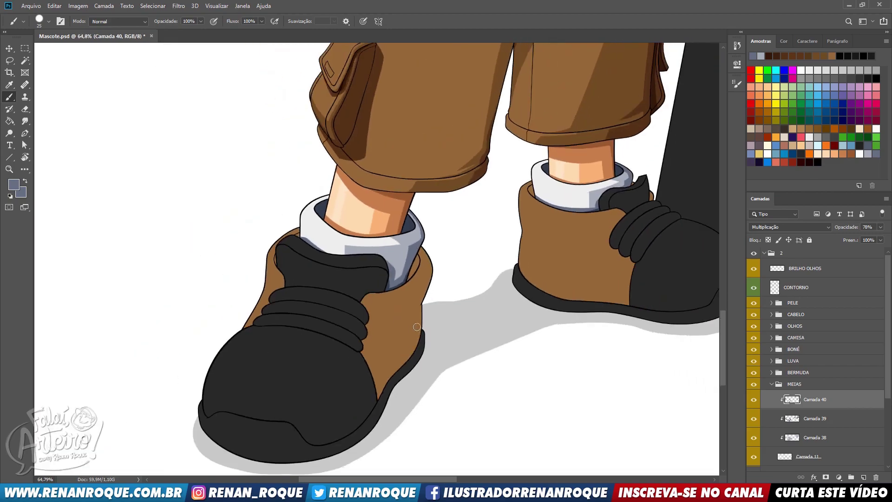
- Close the MEIAS group, add a new layer clipped to Camada 12 for the shoes, and sample the shorts' shadow brown
click(772, 385)
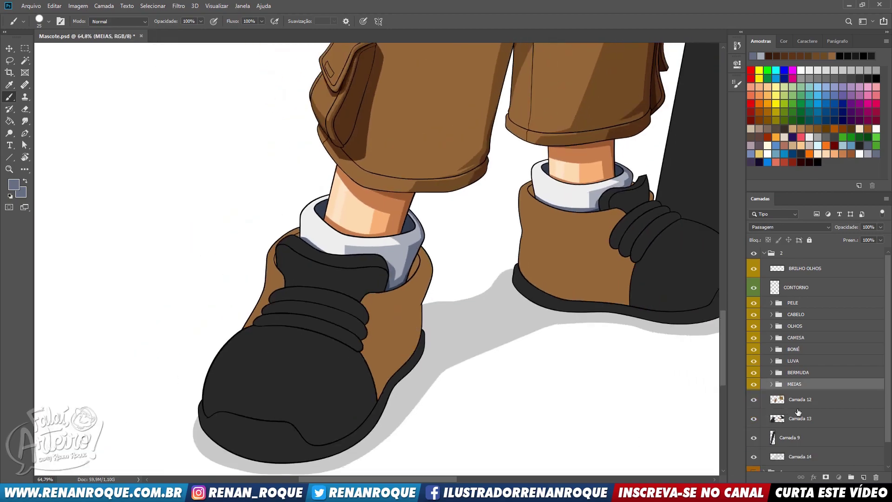
click(863, 477)
drag(510, 225, 475, 330)
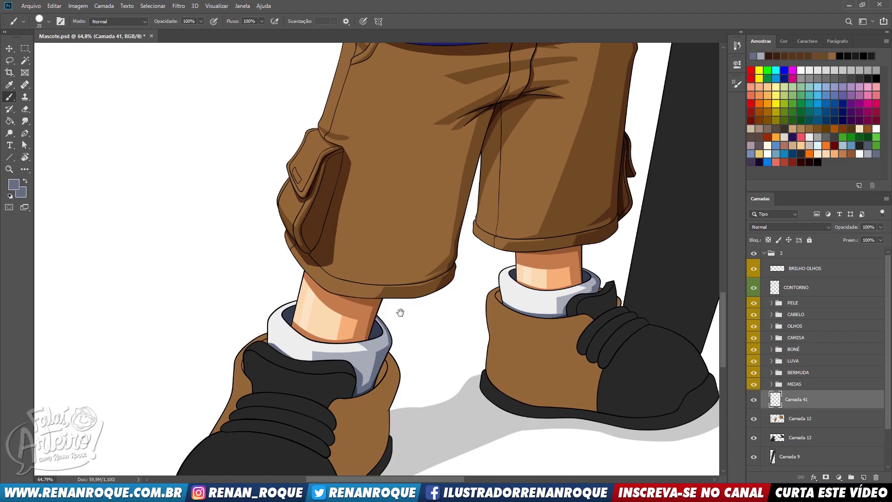
drag(400, 312, 449, 236)
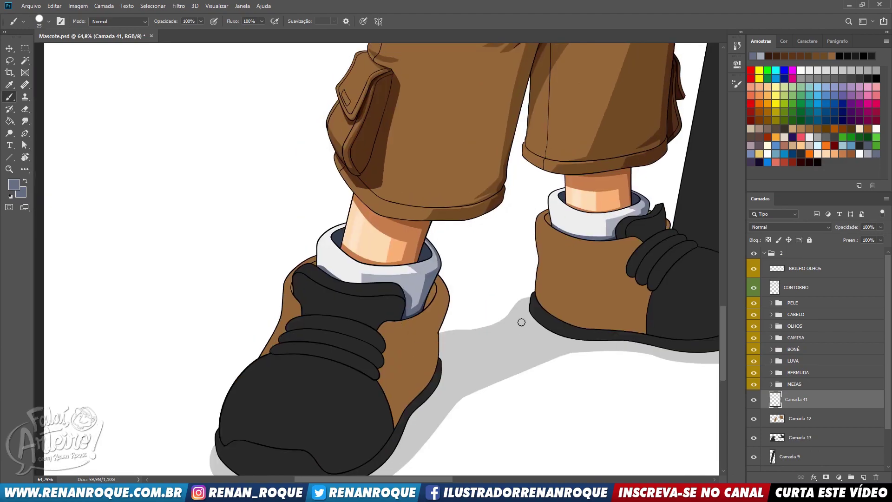
drag(416, 166, 358, 283)
alt+click(572, 237)
drag(456, 307, 614, 110)
key(ctrl+alt+g)
drag(544, 301, 367, 434)
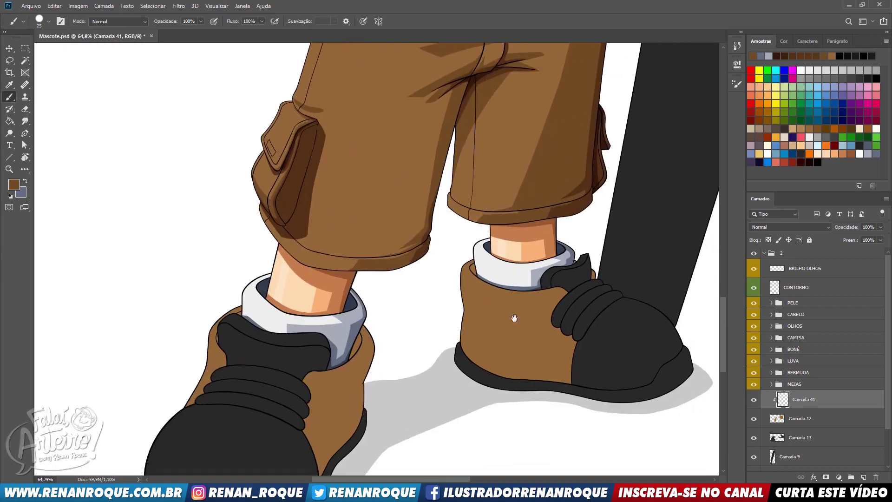
drag(514, 318, 502, 432)
- Select the shorts' shadow layer and erase a pointed fold into the shadow above the right-hand leg's hem
key(v)
scroll(481, 300, up, 5)
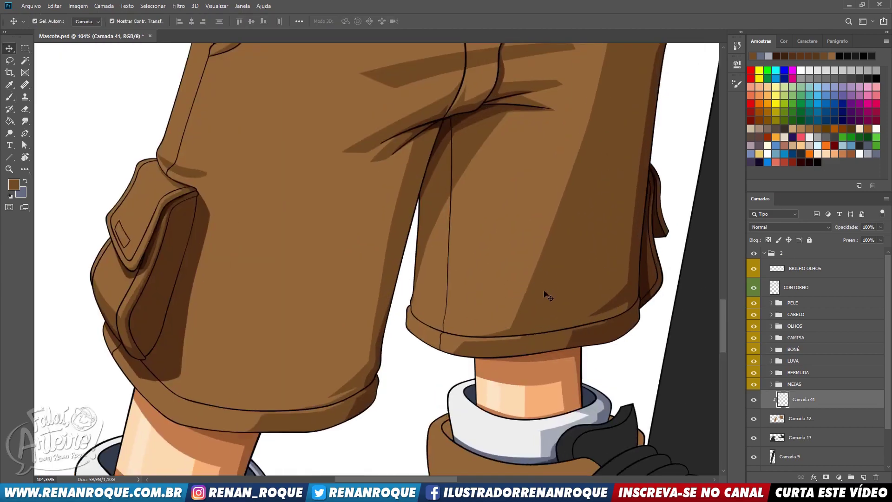
ctrl+click(560, 285)
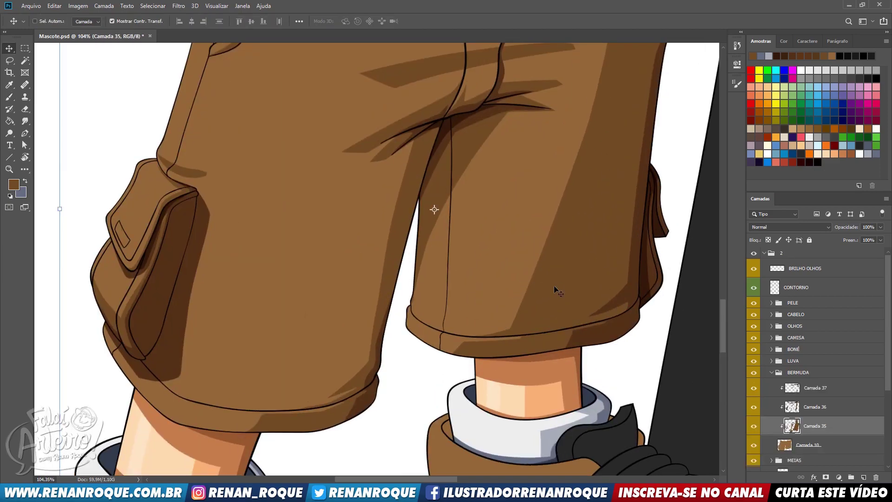
key(e)
mouse_move(471, 325)
mouse_down()
mouse_move(518, 313)
mouse_move(624, 252)
mouse_move(514, 291)
mouse_up()
key(b)
key(e)
drag(462, 298, 481, 300)
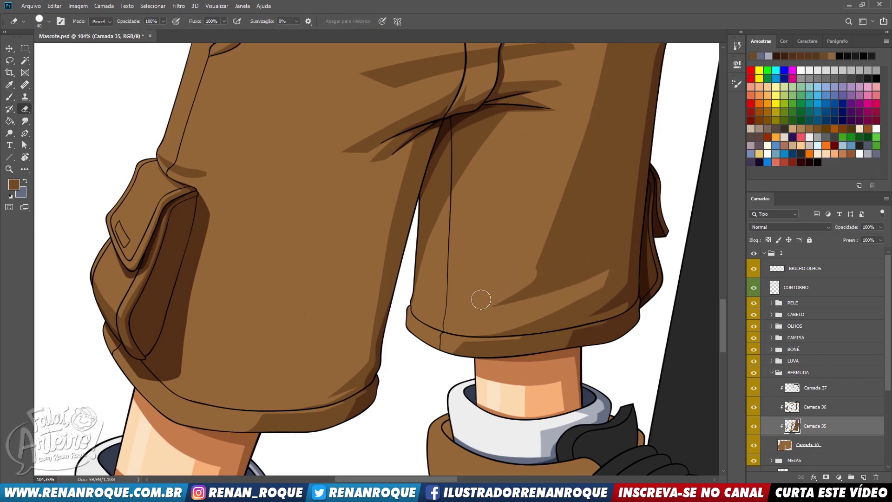
- Trim the inner edge of the right-hand leg's shadow with the eraser so it curves down into the fold above the hem
drag(539, 262, 545, 213)
mouse_move(483, 306)
mouse_down()
mouse_move(540, 269)
mouse_move(548, 243)
mouse_up()
drag(584, 173, 556, 260)
drag(517, 333, 562, 154)
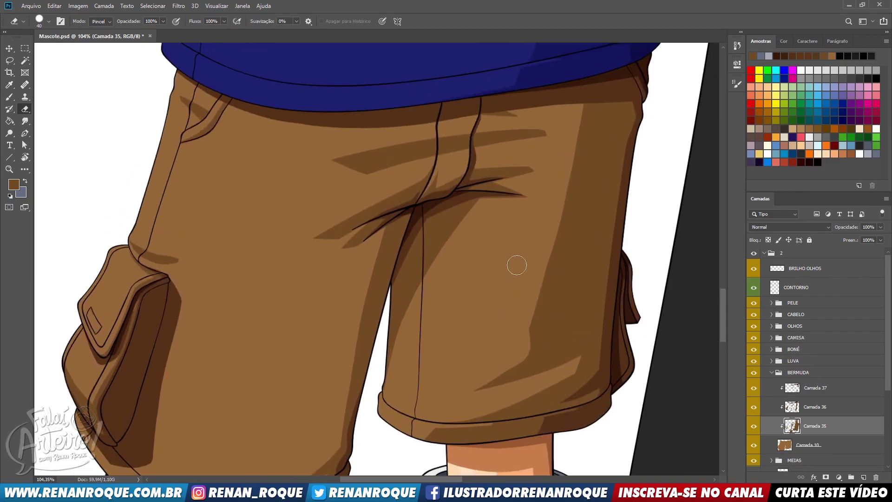
scroll(524, 277, down, 5)
scroll(547, 333, up, 5)
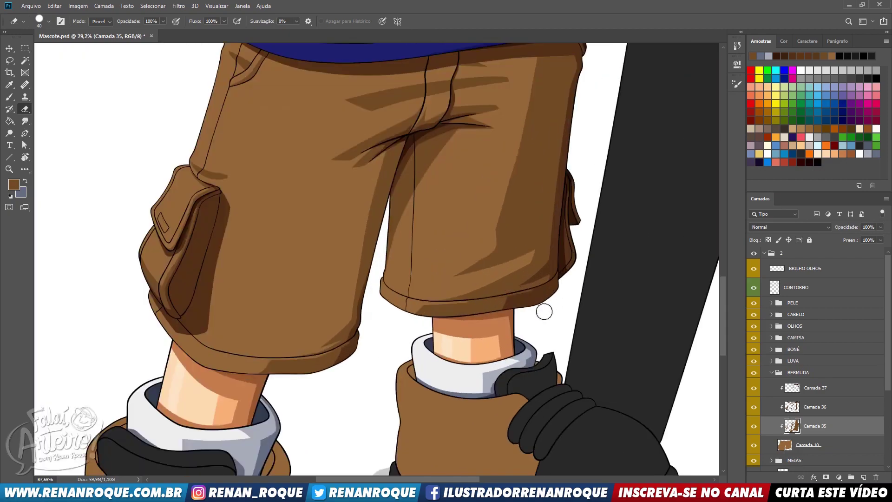
key(b)
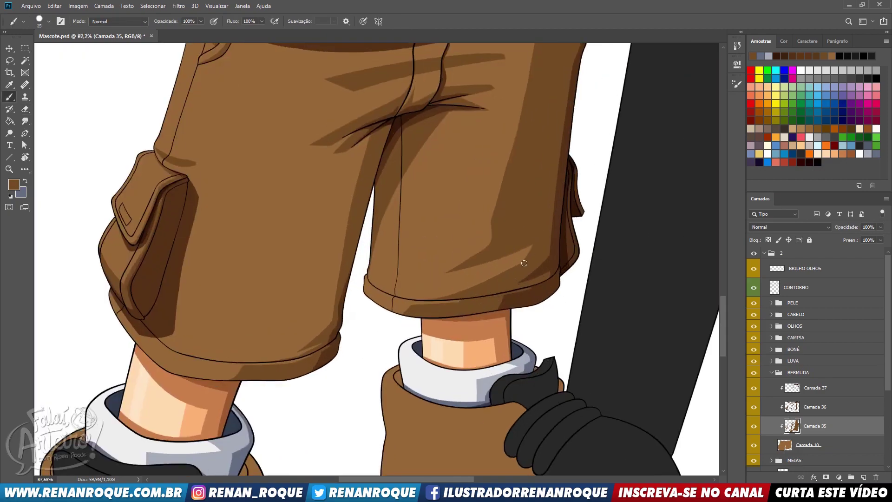
drag(575, 236, 649, 217)
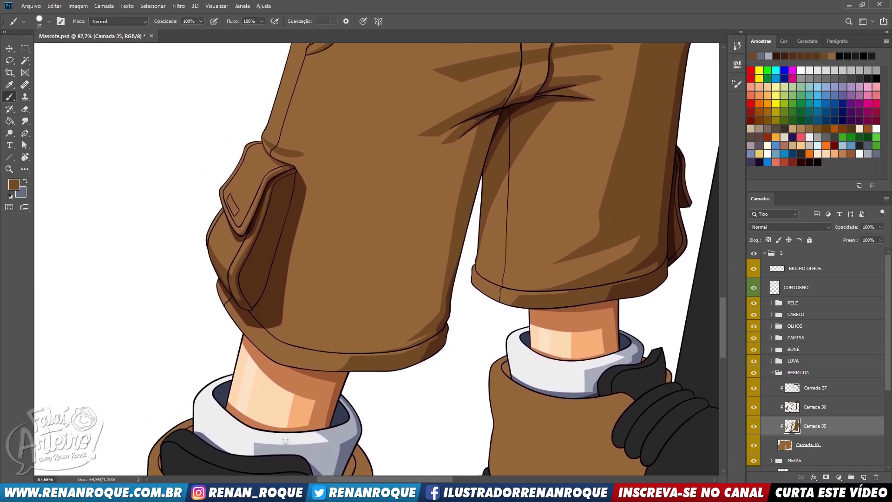
scroll(217, 368, down, 3)
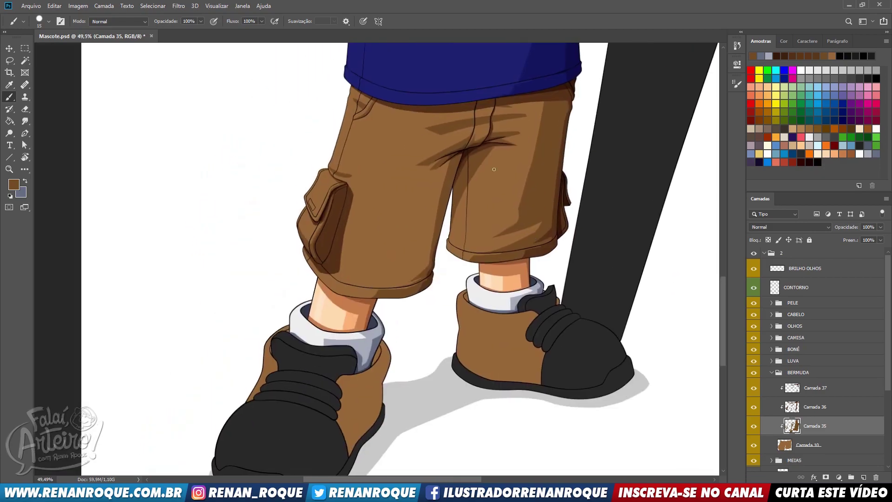
scroll(520, 204, up, 3)
key(e)
drag(514, 282, 543, 141)
key(ctrl+z)
drag(517, 280, 549, 145)
key(ctrl+z)
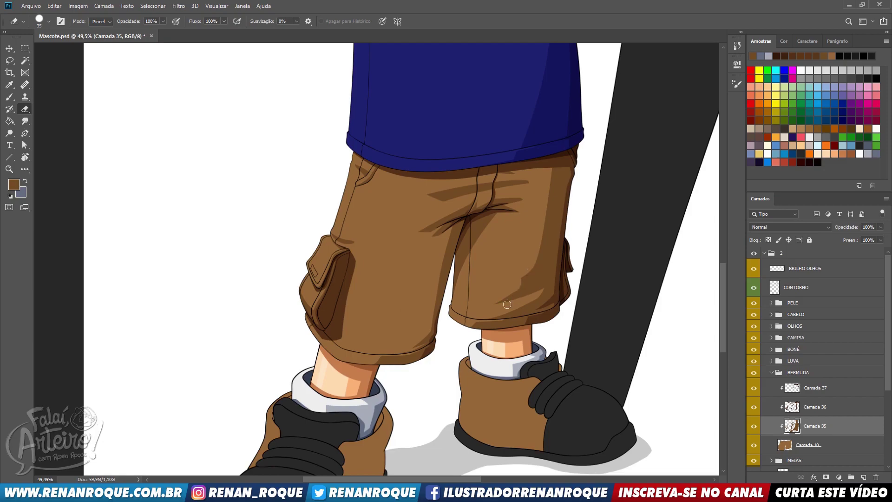
key(ctrl+z)
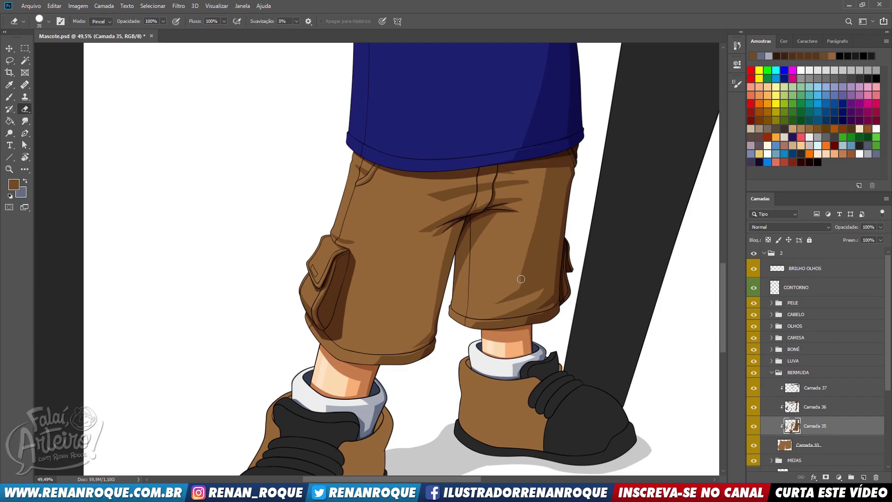
- Erase along the inner edge of the shadow on the shorts' right-hand leg to narrow it from the fold up to the shirt
mouse_move(518, 274)
mouse_down()
mouse_move(493, 303)
mouse_move(544, 141)
mouse_up()
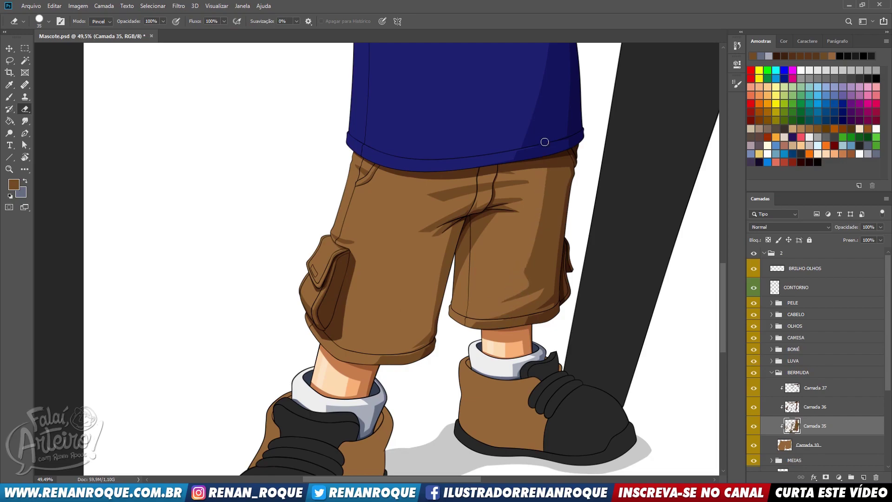
scroll(455, 361, down, 2)
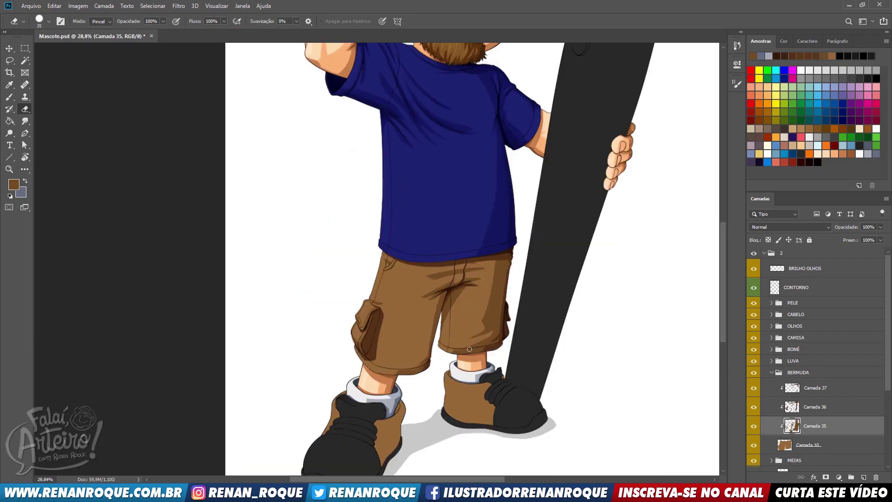
drag(530, 235, 543, 195)
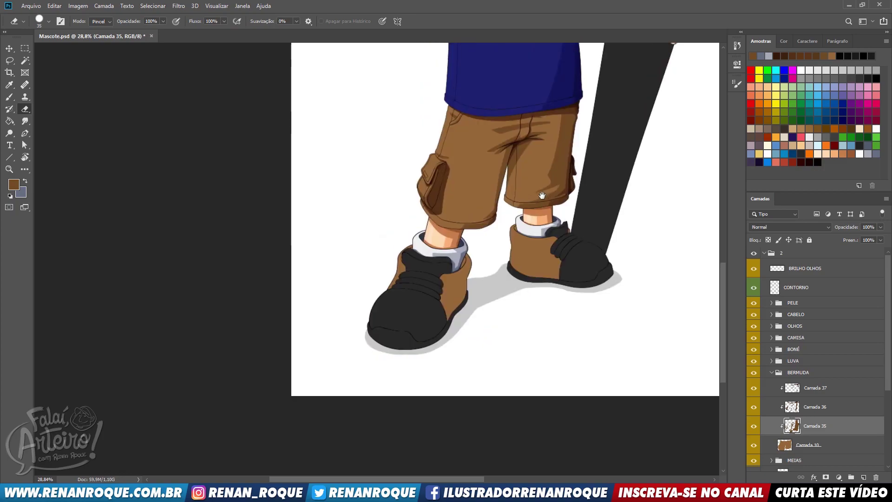
- Close the BERMUDA group and, on the clipped shoe layer, paint the darker brown below the left-hand shoe's collar and down its outer side
click(780, 374)
click(772, 372)
click(800, 405)
key(ctrl+shift+alt+n)
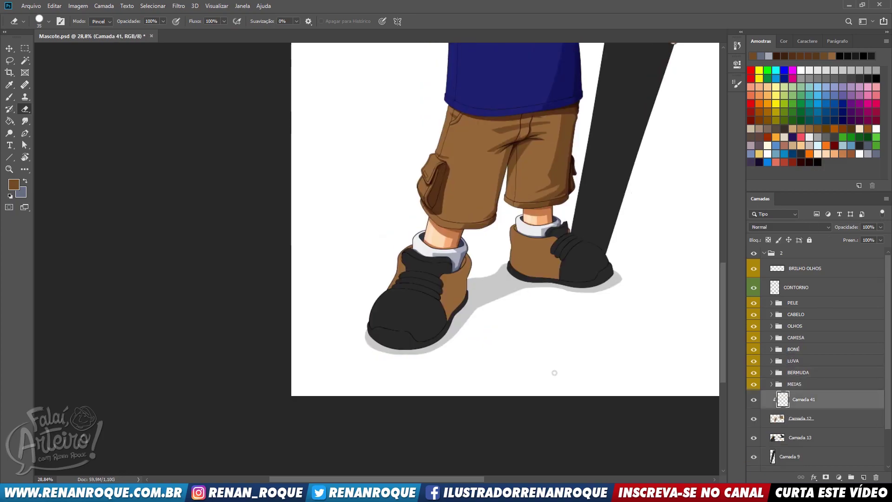
scroll(552, 371, up, 3)
key(b)
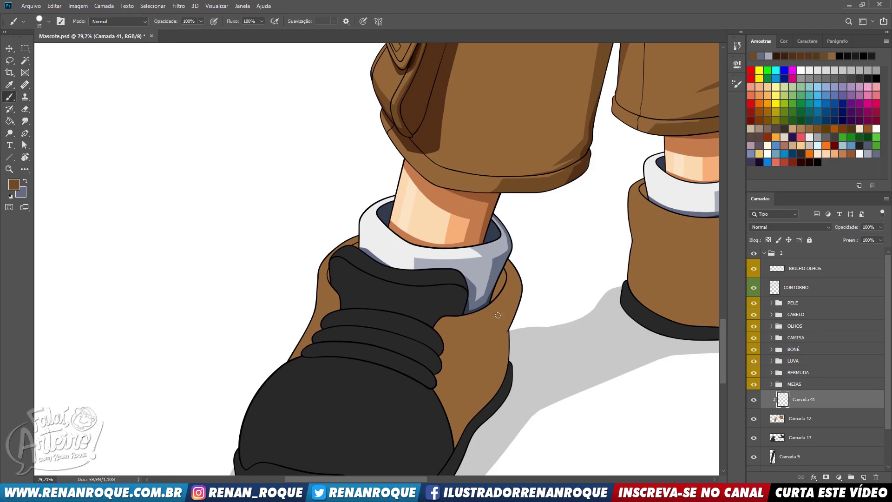
drag(453, 338, 567, 268)
key(ctrl+z)
drag(452, 335, 523, 268)
drag(486, 330, 520, 283)
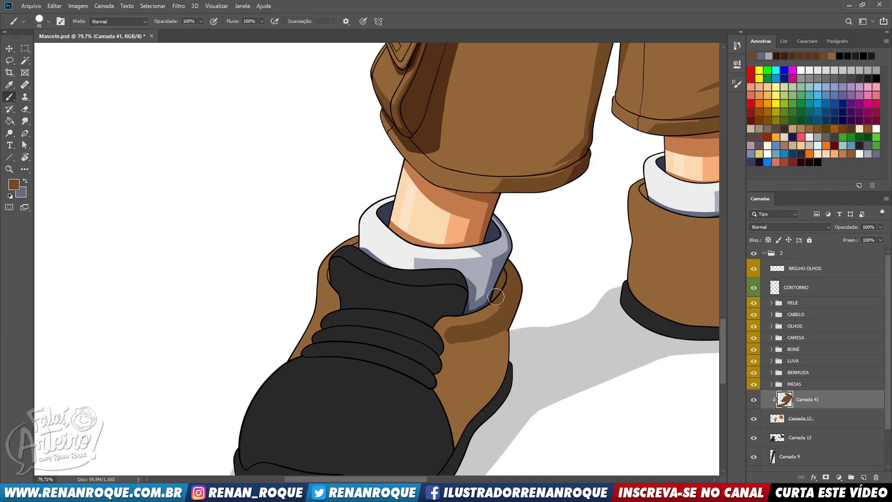
mouse_move(454, 340)
mouse_down()
mouse_move(430, 387)
mouse_move(438, 413)
mouse_move(461, 380)
mouse_move(462, 430)
mouse_move(478, 466)
mouse_up()
- Shade the left-hand shoe's brown area on the other side of the tongue, cleaning the shadow's edge with the eraser
drag(401, 274, 438, 292)
drag(350, 304, 381, 324)
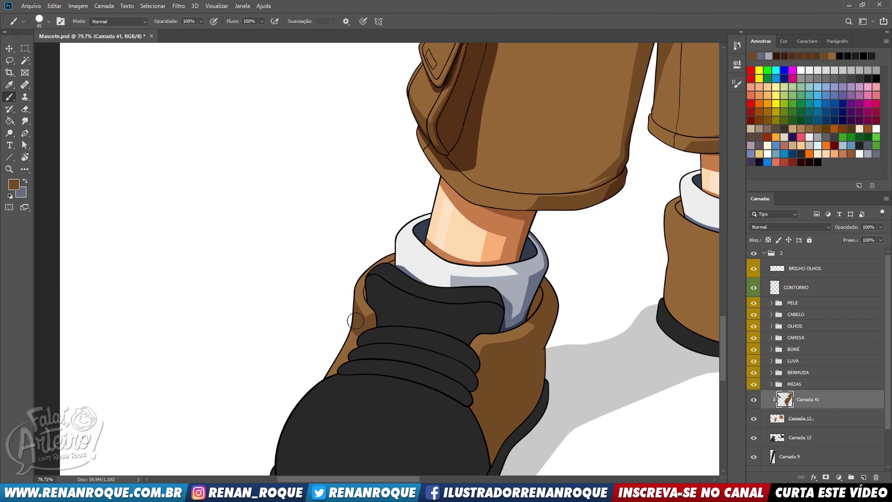
key(e)
drag(352, 354, 349, 313)
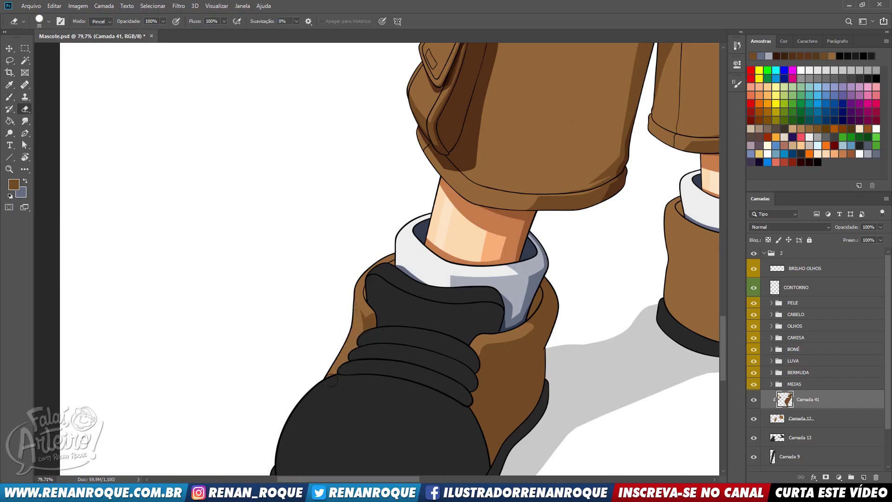
key(b)
drag(335, 384, 346, 355)
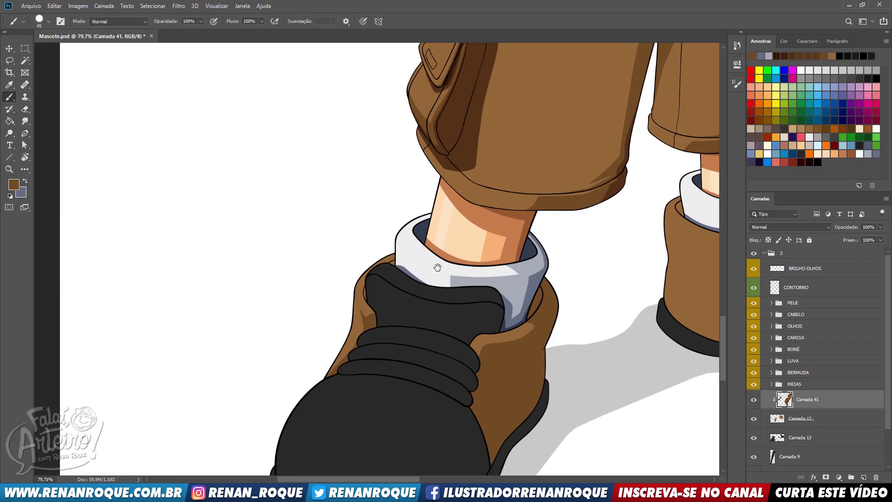
- Paint a darker brown shadow below the collar of the right-hand shoe, replacing the first stroke
drag(523, 193, 534, 184)
drag(600, 232, 473, 156)
mouse_move(714, 118)
mouse_down()
mouse_move(592, 168)
mouse_move(531, 210)
mouse_up()
drag(395, 259, 477, 255)
key(ctrl+z)
drag(393, 259, 471, 257)
- Extend the darker brown down the right-hand shoe beside the laces and toe cap, and sharpen its edges with the eraser
mouse_move(406, 270)
mouse_down()
mouse_move(422, 291)
mouse_move(484, 281)
mouse_move(456, 342)
mouse_move(500, 310)
mouse_move(479, 353)
mouse_up()
key(e)
mouse_move(386, 253)
mouse_down()
mouse_move(487, 345)
mouse_move(462, 328)
mouse_move(462, 361)
mouse_move(475, 287)
mouse_move(464, 281)
mouse_move(479, 281)
mouse_up()
key(b)
key(e)
drag(412, 321, 432, 349)
key(b)
drag(379, 345, 547, 350)
key(ctrl+z)
mouse_move(359, 338)
mouse_down()
mouse_move(521, 382)
mouse_move(358, 338)
mouse_move(394, 355)
mouse_move(523, 358)
mouse_up()
key(ctrl+z)
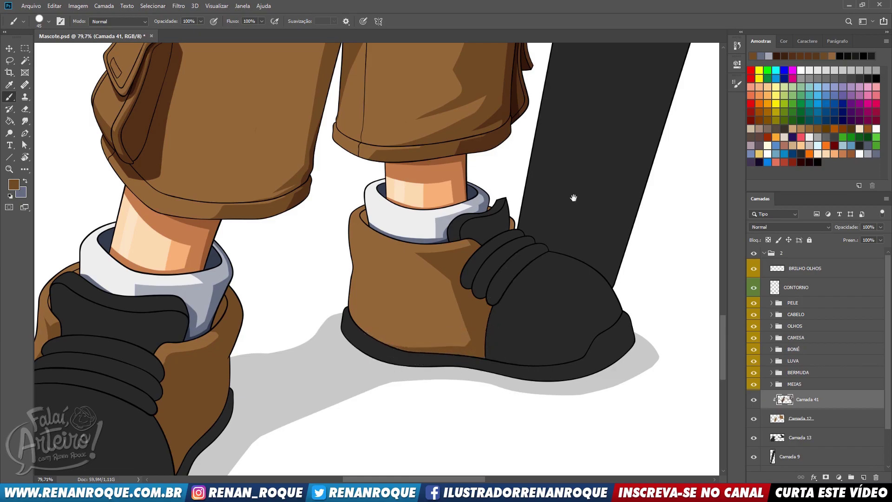
- Add a new layer above Camada 41 and clip it to the brown shoe layer
drag(574, 198, 570, 258)
drag(629, 293, 706, 193)
click(864, 478)
key(ctrl+alt+g)
drag(576, 204, 555, 353)
drag(582, 291, 606, 201)
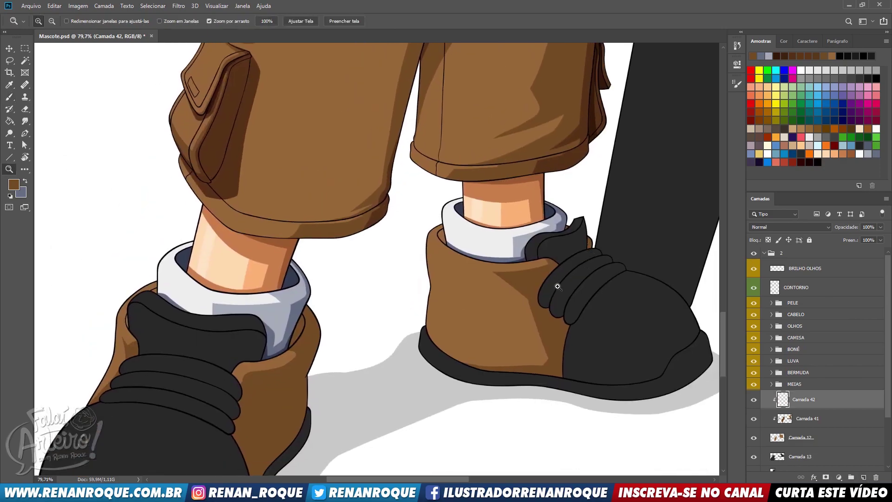
- Sample the shorts' deep brown and paint a thin shadow below the right-hand shoe's laces and along its toe cap edge
ctrl+click(558, 286)
ctrl+click(557, 286)
key(bracketleft)
click(530, 325)
mouse_move(593, 245)
mouse_down()
mouse_move(639, 168)
mouse_move(608, 302)
mouse_up()
key(ctrl+z)
drag(582, 223, 550, 400)
alt+click(576, 205)
drag(554, 355, 630, 83)
click(564, 338)
drag(614, 342, 586, 239)
click(572, 257)
drag(600, 311, 587, 400)
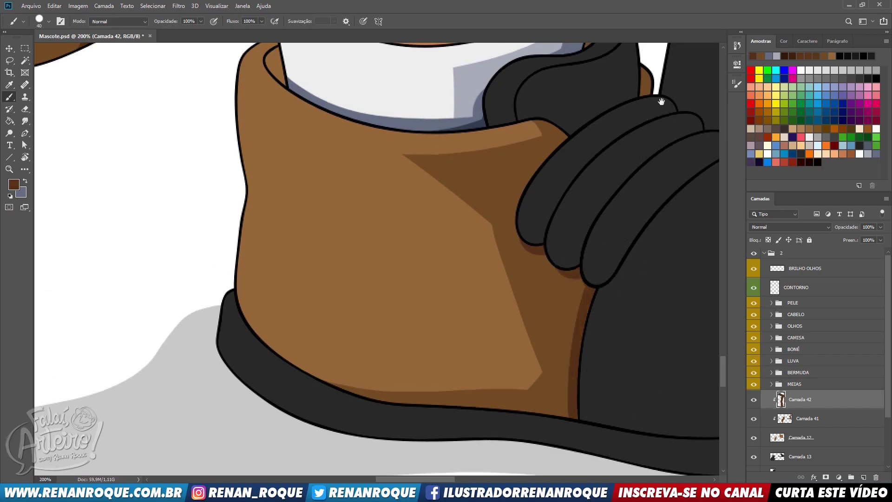
- Paint the deep brown inside the left-hand shoe's collar and down its outer side to the sole, tidying the edge with the eraser
drag(661, 101, 603, 300)
click(532, 248)
mouse_move(532, 248)
mouse_down()
mouse_move(648, 308)
mouse_move(778, 231)
mouse_up()
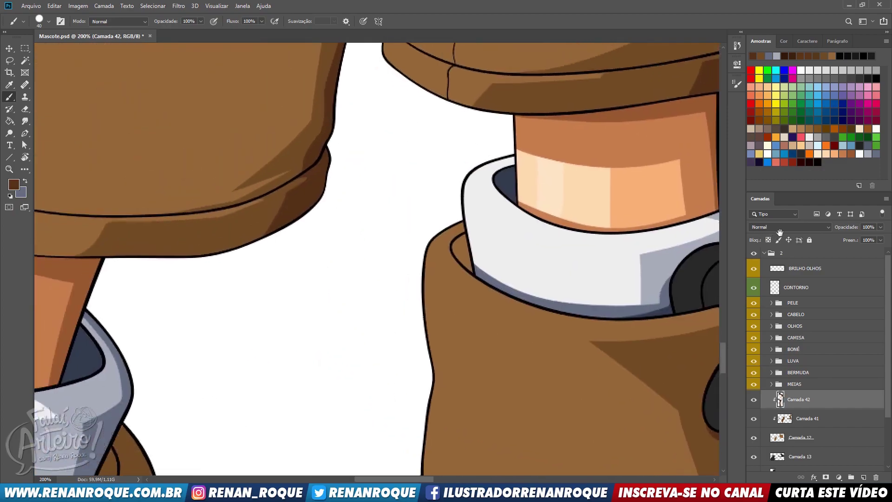
drag(544, 223, 695, 157)
mouse_move(445, 277)
mouse_down()
mouse_move(720, 11)
mouse_move(720, 1)
mouse_up()
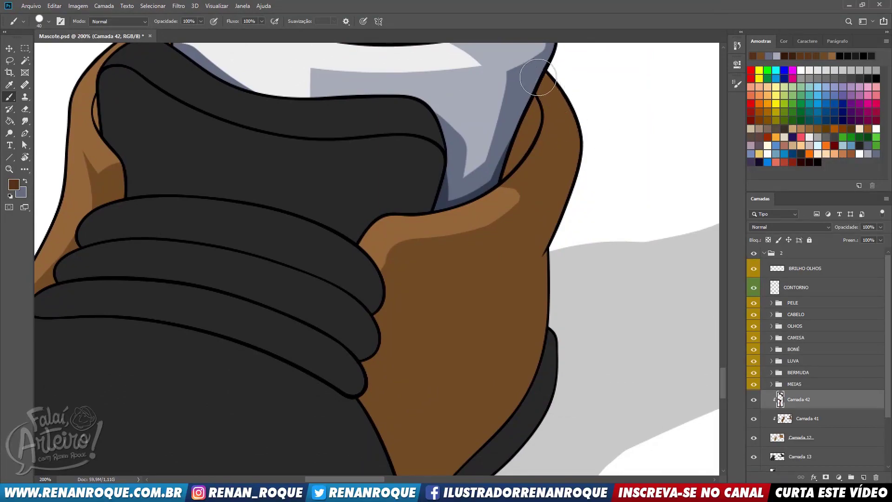
mouse_move(487, 168)
mouse_down()
mouse_move(549, 74)
mouse_move(541, 68)
mouse_move(523, 322)
mouse_up()
drag(592, 137, 472, 390)
key(e)
mouse_move(568, 284)
mouse_down()
mouse_move(480, 371)
mouse_move(568, 243)
mouse_up()
key(b)
drag(599, 139, 528, 379)
drag(594, 243, 520, 375)
drag(488, 407, 549, 317)
- Paint the deep brown beside the left-hand shoe's laces and toe cap, joining it to the shadow above the sole
drag(404, 264, 441, 362)
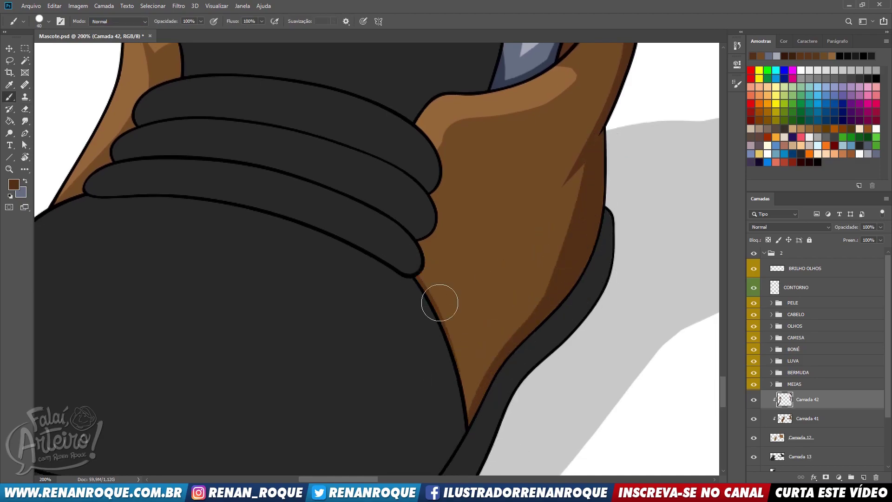
drag(418, 193, 405, 158)
mouse_move(411, 233)
mouse_down()
mouse_move(415, 267)
mouse_move(399, 242)
mouse_move(441, 341)
mouse_move(403, 285)
mouse_move(453, 466)
mouse_up()
mouse_move(497, 344)
mouse_down()
mouse_move(467, 394)
mouse_move(617, 229)
mouse_up()
key(ctrl+z)
drag(473, 411, 611, 232)
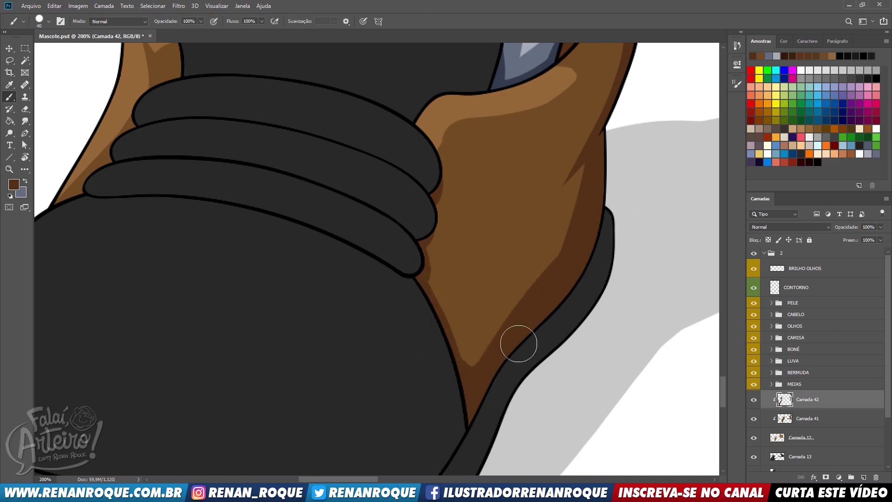
drag(484, 389, 603, 197)
- Add the deep brown shadow beside the laces on the opposite side of the left-hand shoe
scroll(579, 246, down, 6)
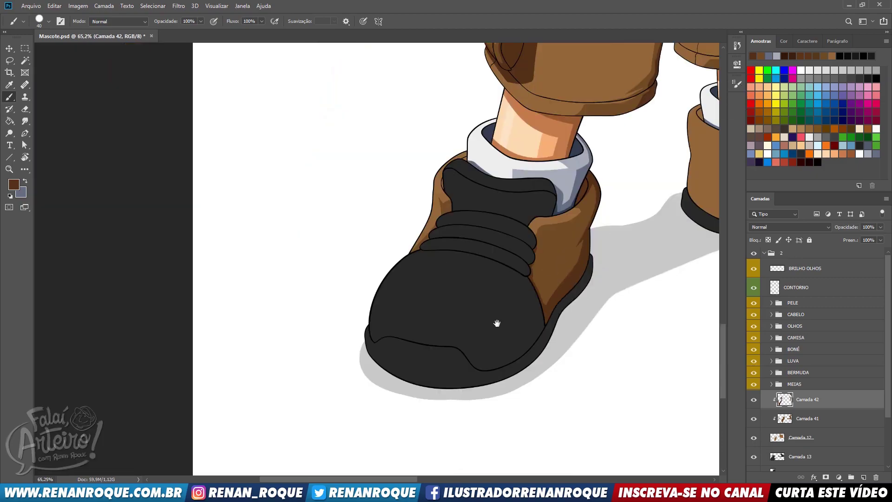
drag(496, 323, 420, 393)
scroll(343, 320, up, 3)
drag(373, 278, 361, 313)
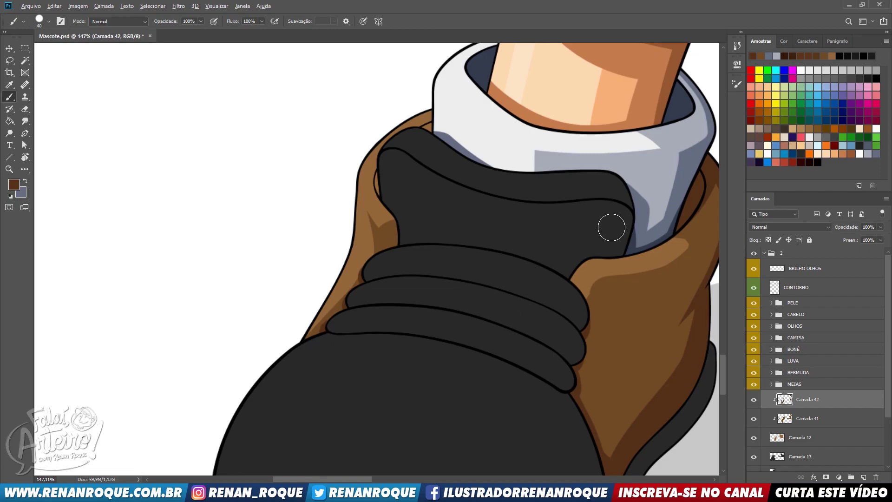
- Sample the darkest brown from the shorts' pocket and add another clipped layer above Camada 42
scroll(618, 227, down, 4)
drag(560, 259, 145, 372)
drag(442, 53, 434, 190)
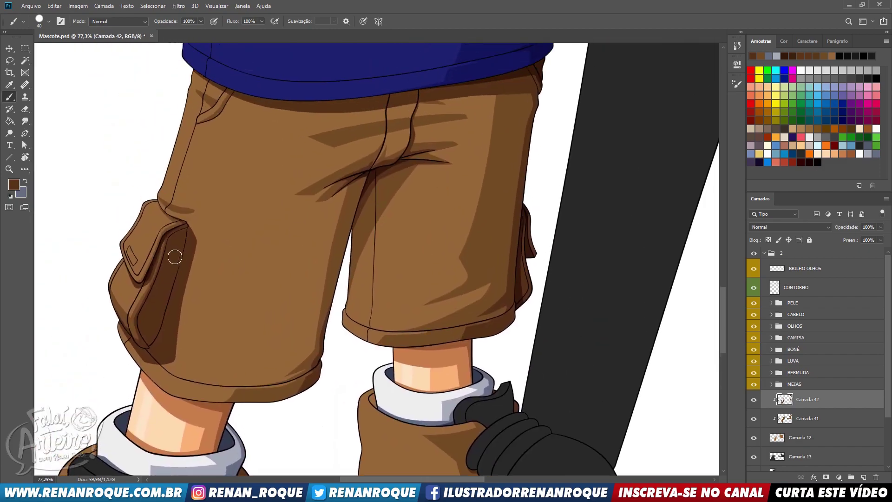
scroll(174, 257, up, 3)
alt+click(148, 306)
drag(149, 304, 333, 177)
drag(167, 391, 328, 134)
click(862, 477)
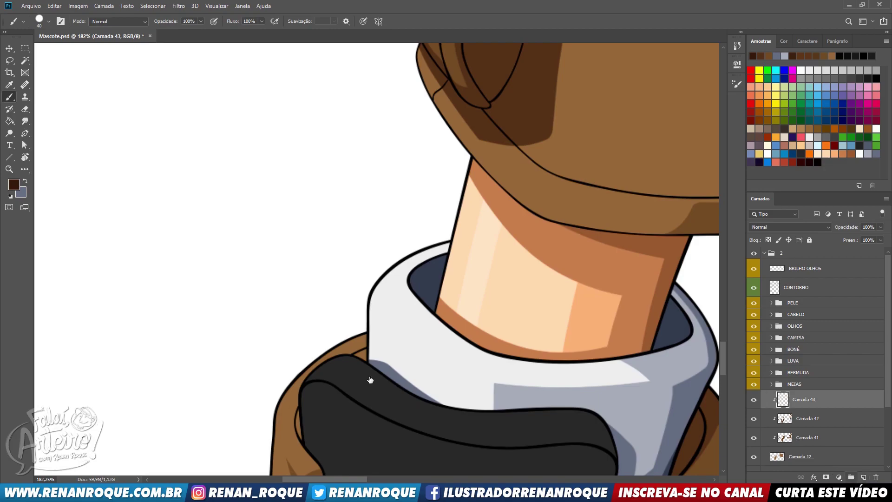
- Paint the darkest brown inside the left-hand shoe's collar on both sides of the sock
drag(371, 369, 315, 418)
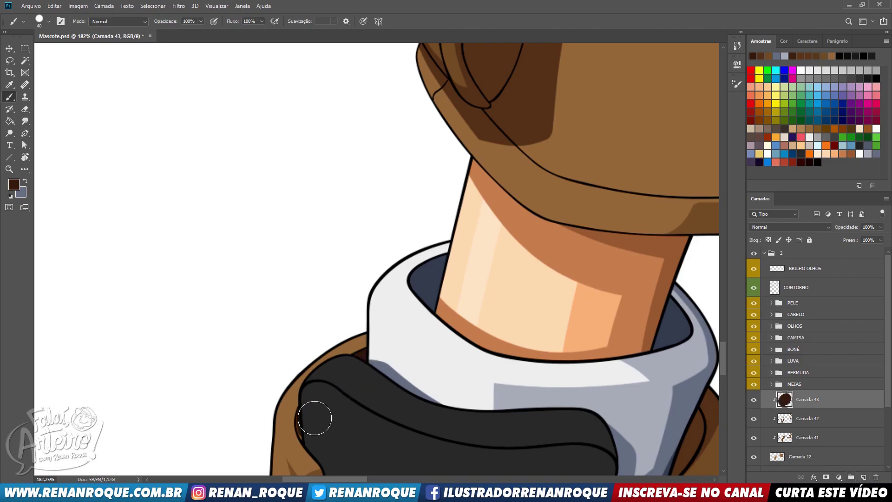
drag(500, 369, 373, 172)
drag(530, 271, 553, 242)
drag(606, 195, 582, 140)
drag(532, 162, 549, 130)
drag(623, 294, 627, 140)
- Add a small darkest-brown accent at the crease on the left-hand shoe's outer edge, refining it with the eraser
key(e)
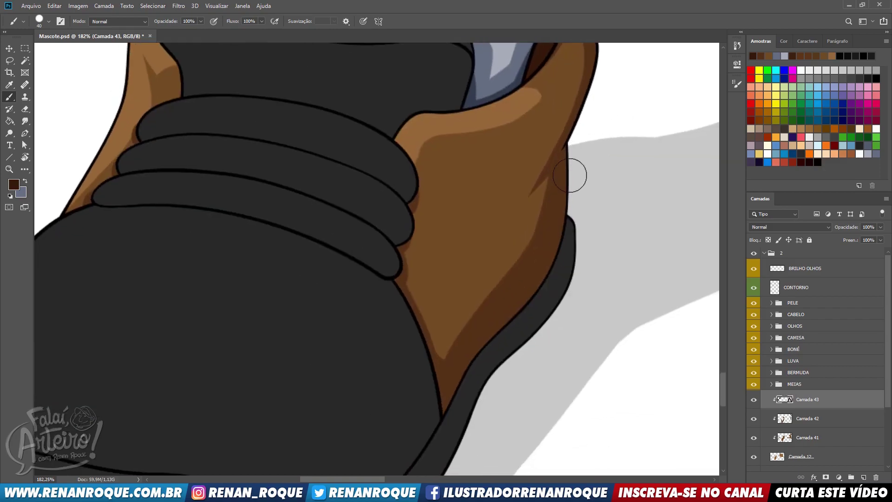
drag(558, 187, 558, 190)
key(b)
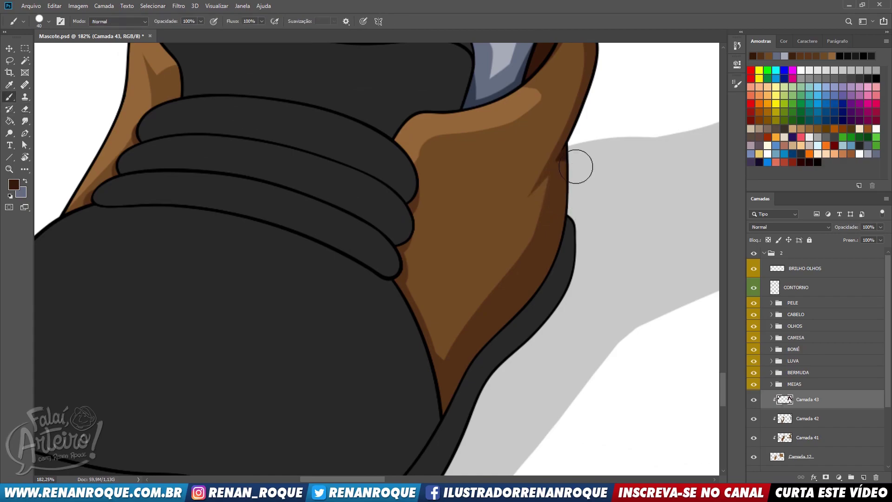
click(538, 395)
drag(597, 248, 584, 163)
- Paint the darkest brown inside the right-hand shoe's collar and behind its tongue, cleaning the edge with the eraser
mouse_move(651, 72)
mouse_down()
mouse_move(605, 225)
mouse_move(121, 400)
mouse_up()
mouse_move(593, 171)
mouse_down()
mouse_move(576, 389)
mouse_move(565, 389)
mouse_up()
drag(203, 265, 190, 248)
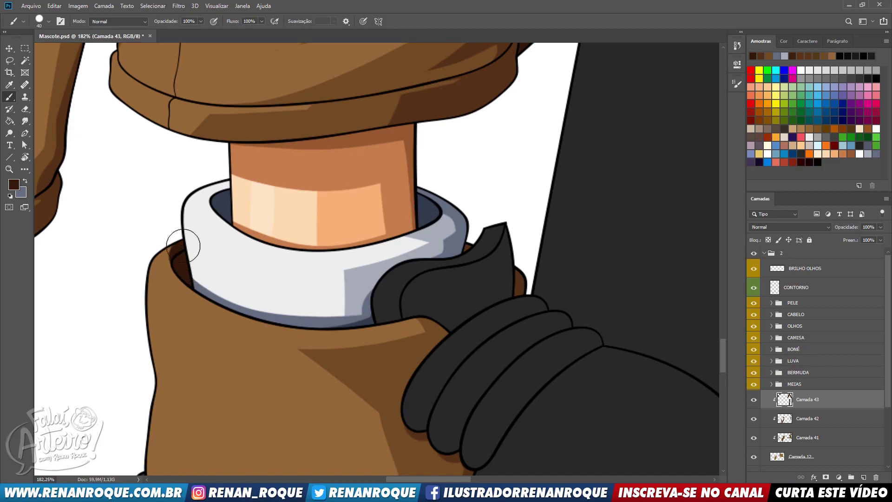
key(e)
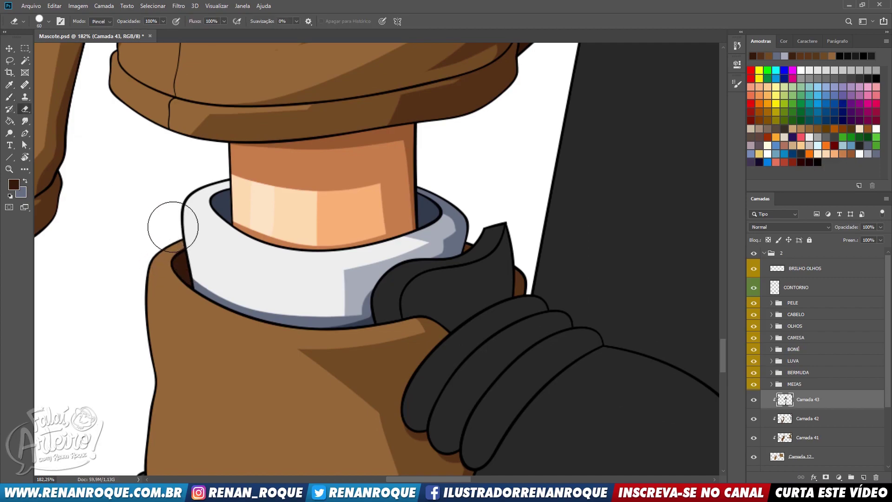
key(b)
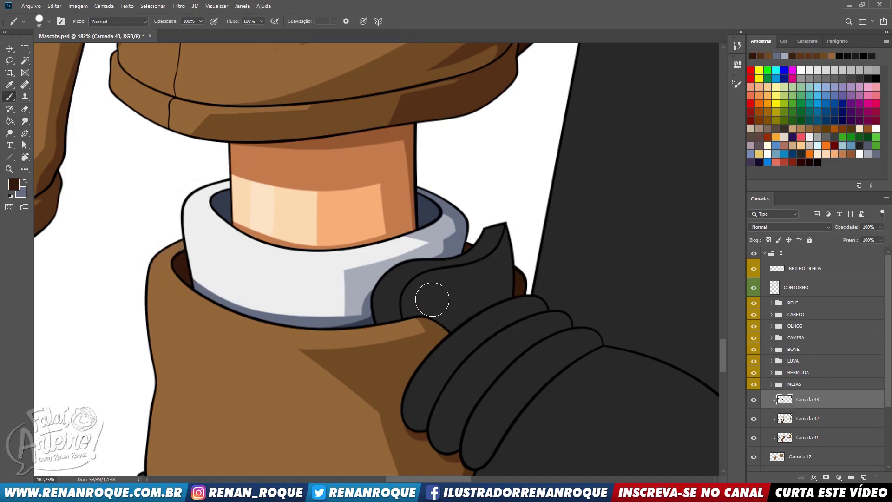
drag(431, 299, 492, 265)
drag(560, 245, 570, 173)
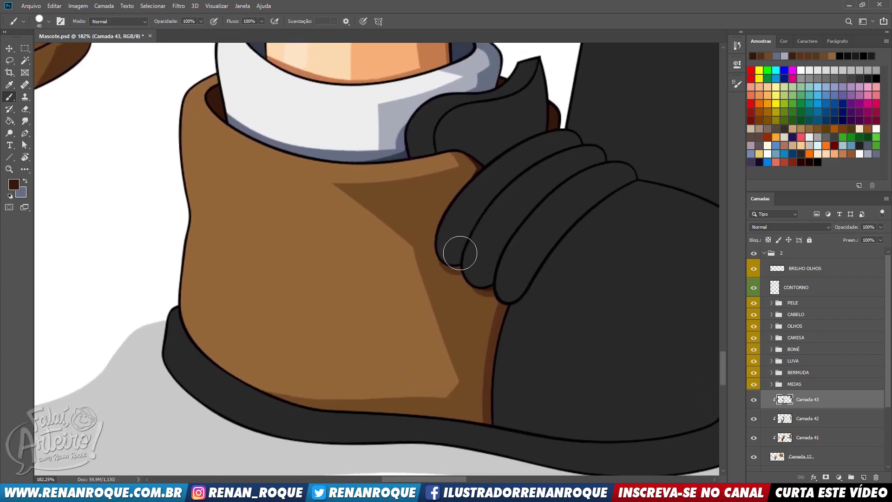
- Add a new layer above Camada 13 and clip it to that black shoe layer
scroll(553, 464, down, 14)
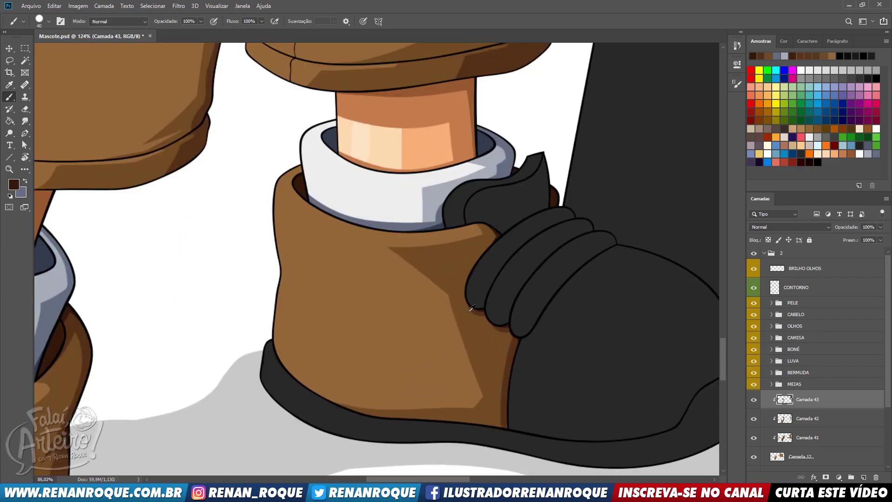
drag(584, 272, 532, 173)
drag(430, 288, 524, 274)
scroll(810, 393, down, 1)
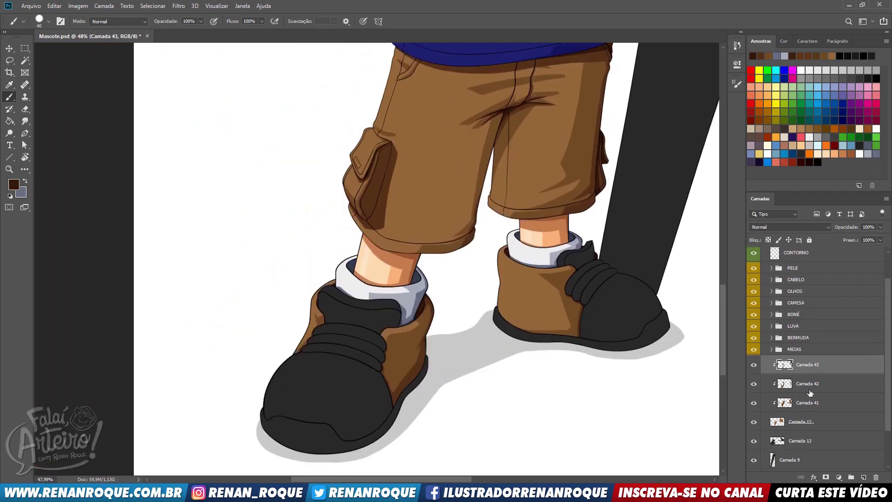
click(811, 437)
click(863, 478)
drag(531, 216, 540, 342)
key(ctrl+alt+g)
- Sample the black glove's dark shadow tone as the paint colour for the shoes' black parts
drag(580, 257, 540, 426)
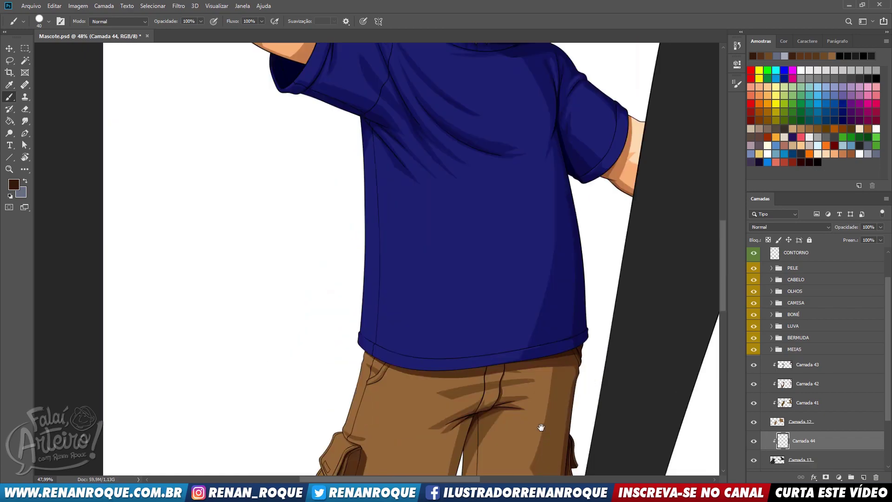
drag(511, 61, 487, 286)
scroll(353, 228, up, 6)
scroll(248, 213, up, 5)
alt+click(261, 250)
scroll(280, 241, down, 13)
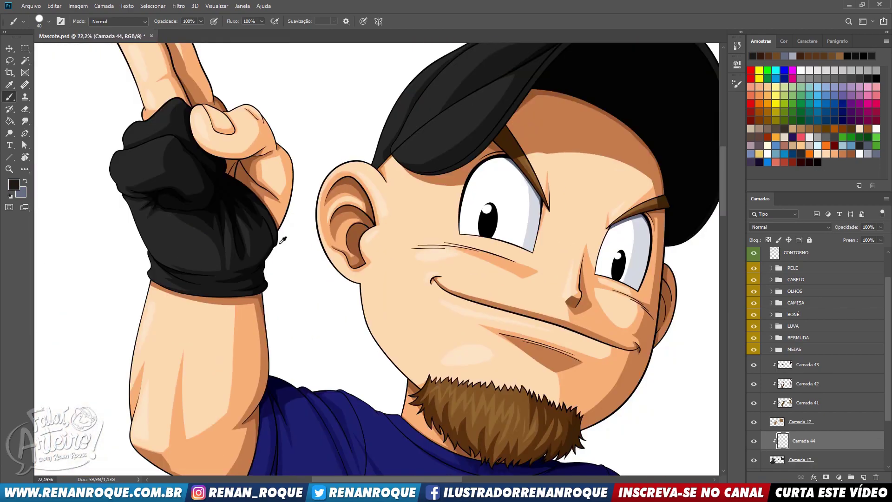
drag(347, 340, 417, 95)
drag(345, 465, 395, 172)
scroll(395, 172, up, 5)
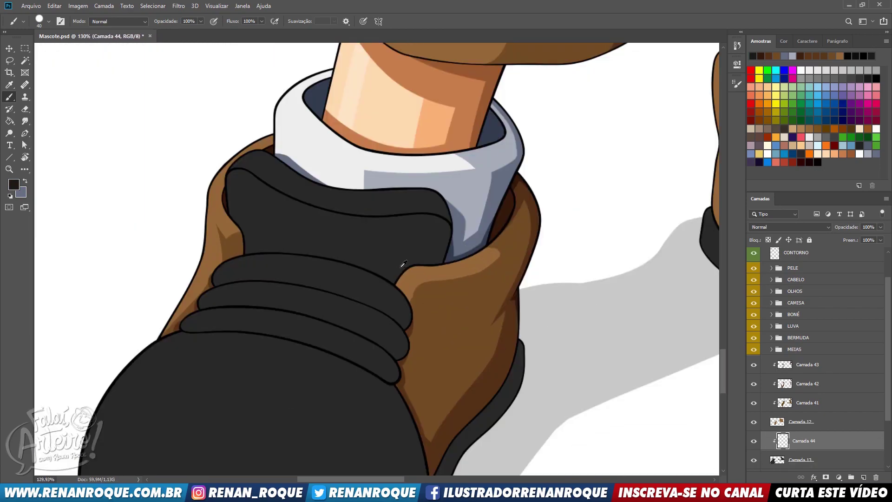
- Paint a near-black shadow across the left-hand shoe's tongue and carve its edge into an angular shape with the eraser
mouse_move(587, 250)
mouse_down()
mouse_move(565, 228)
mouse_move(594, 265)
mouse_up()
drag(445, 213, 447, 279)
mouse_move(275, 217)
mouse_down()
mouse_move(315, 239)
mouse_move(296, 229)
mouse_up()
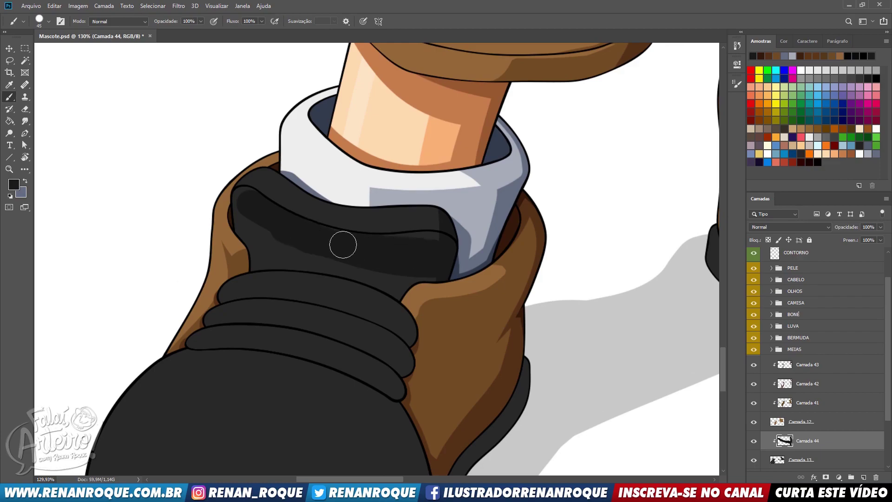
mouse_move(417, 258)
mouse_down()
mouse_move(428, 299)
mouse_move(287, 252)
mouse_up()
key(e)
drag(268, 214, 322, 358)
drag(262, 194, 358, 370)
drag(226, 186, 284, 269)
drag(281, 194, 462, 344)
- Shade the tongue's base and the uppermost lace band of the left-hand shoe, erasing the excess along the band
key(b)
drag(242, 288, 445, 303)
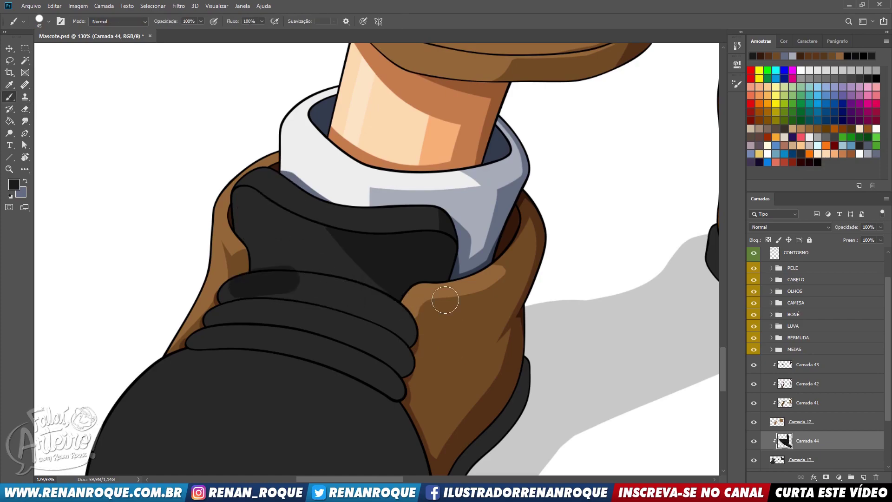
drag(241, 283, 462, 320)
key(e)
drag(237, 298, 357, 314)
mouse_move(357, 314)
mouse_down()
mouse_move(242, 296)
mouse_move(351, 310)
mouse_move(309, 294)
mouse_up()
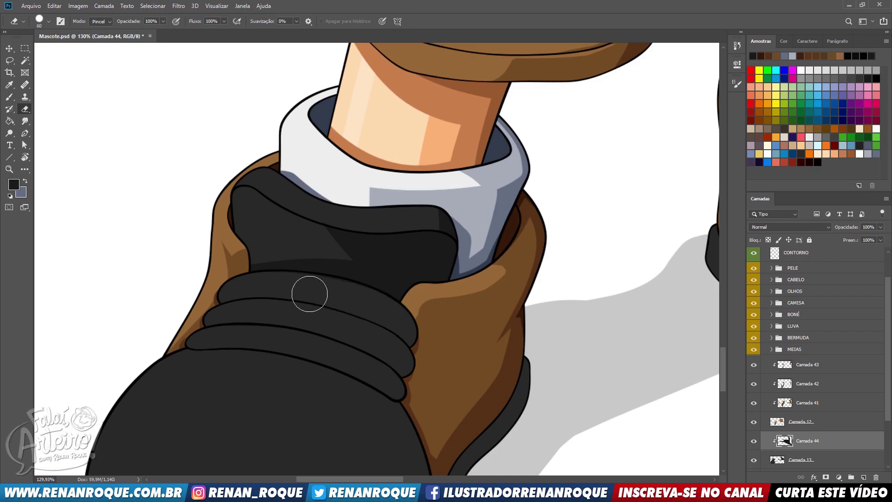
- Shade the middle and lowest lace bands of the left-hand shoe, redoing the first stroke and cleaning the edges with the eraser
key(b)
drag(235, 313, 408, 364)
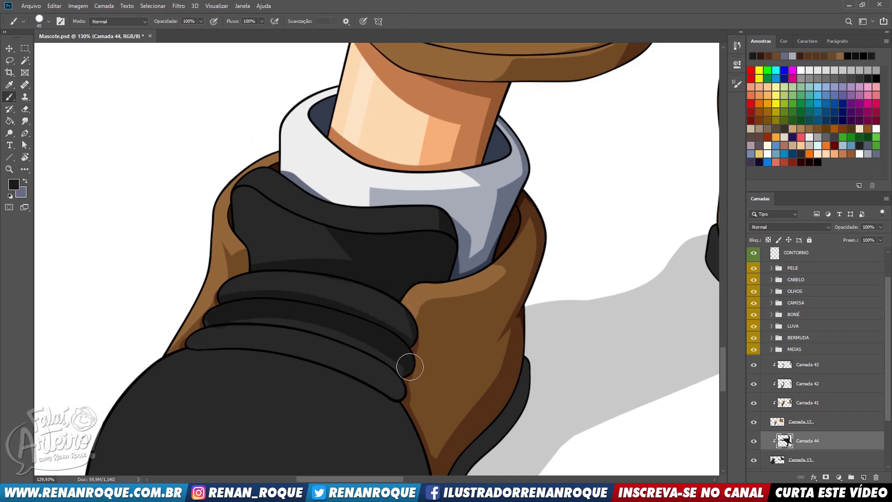
key(ctrl+z)
mouse_move(227, 324)
mouse_down()
mouse_move(386, 326)
mouse_move(433, 372)
mouse_up()
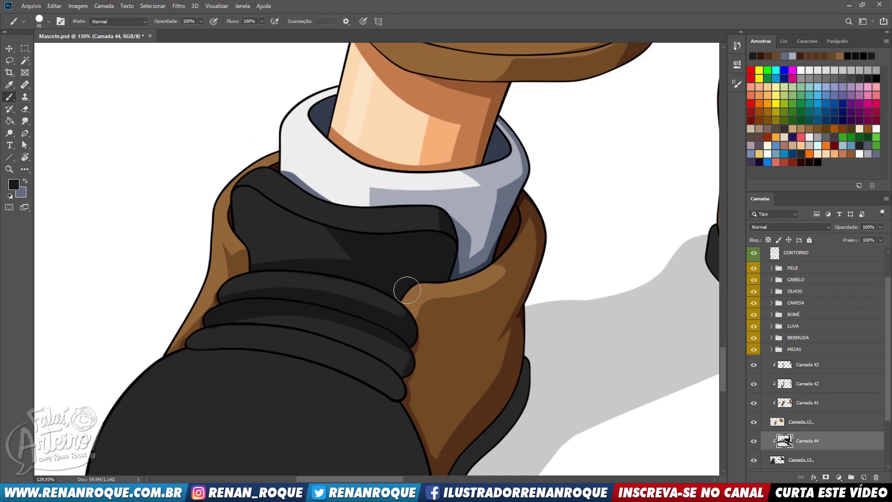
key(e)
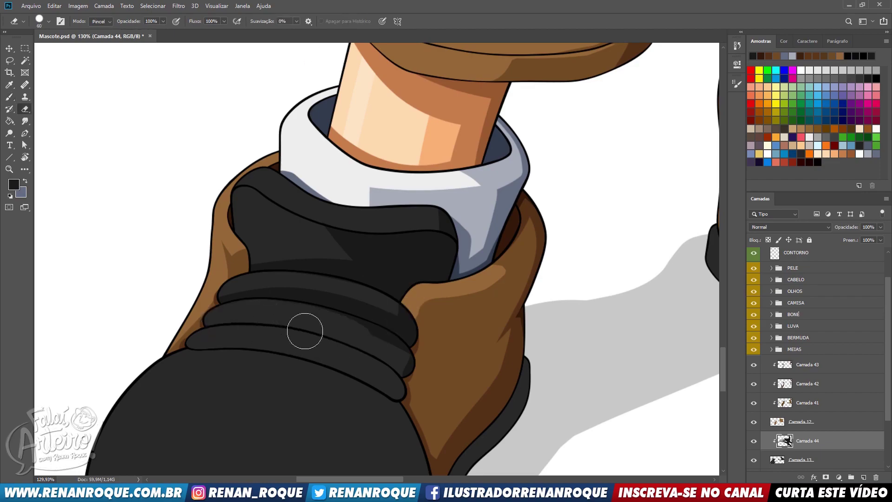
key(b)
mouse_move(388, 405)
mouse_down()
mouse_move(235, 325)
mouse_move(205, 340)
mouse_move(253, 356)
mouse_move(279, 342)
mouse_move(334, 360)
mouse_up()
key(e)
key(b)
- Paint the near-black shadow on the left-hand toe cap below the laces and down its outer side, enlarging the brush to 80
drag(187, 361, 324, 355)
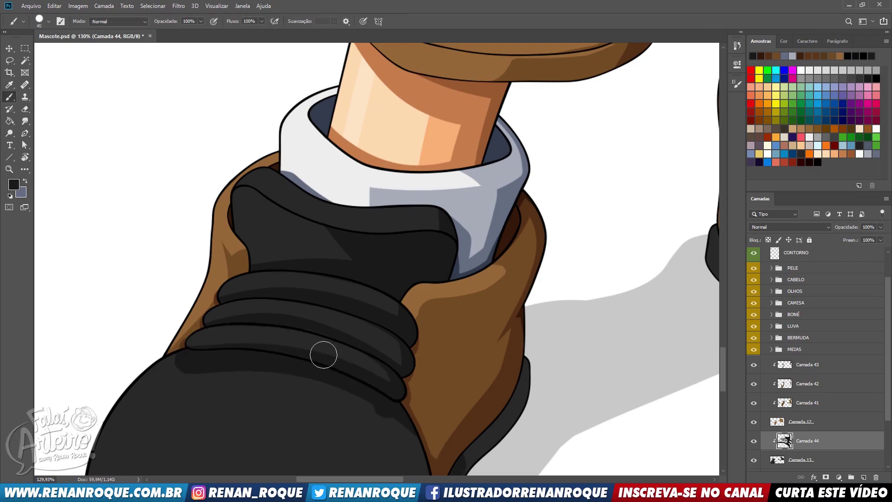
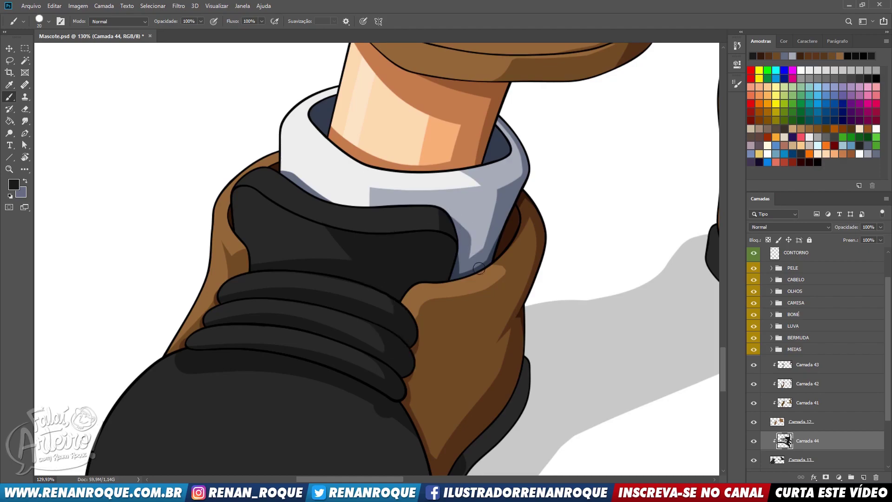
scroll(479, 268, down, 5)
key(bracketright)
key(bracketright)
key(bracketright)
key(bracketright)
key(bracketright)
key(bracketright)
drag(310, 257, 416, 422)
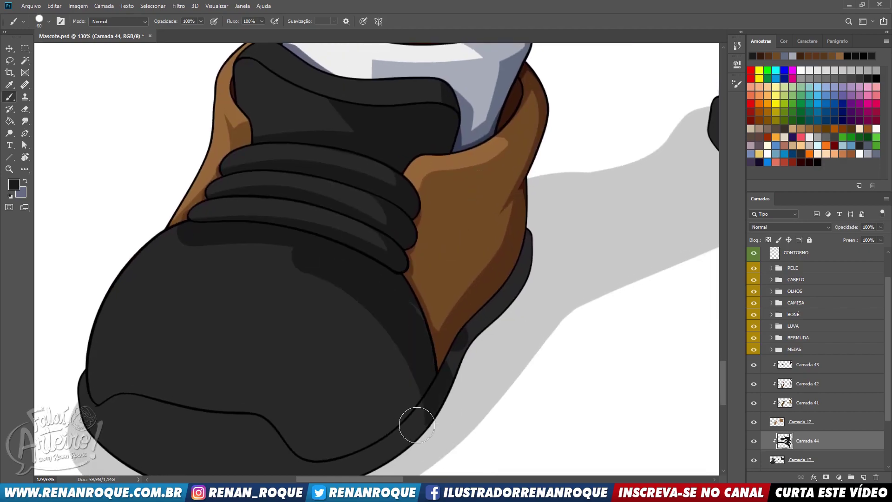
key(bracketright)
drag(400, 310, 384, 391)
key(bracketright)
mouse_move(351, 307)
mouse_down()
mouse_move(355, 402)
mouse_move(322, 455)
mouse_move(291, 400)
mouse_up()
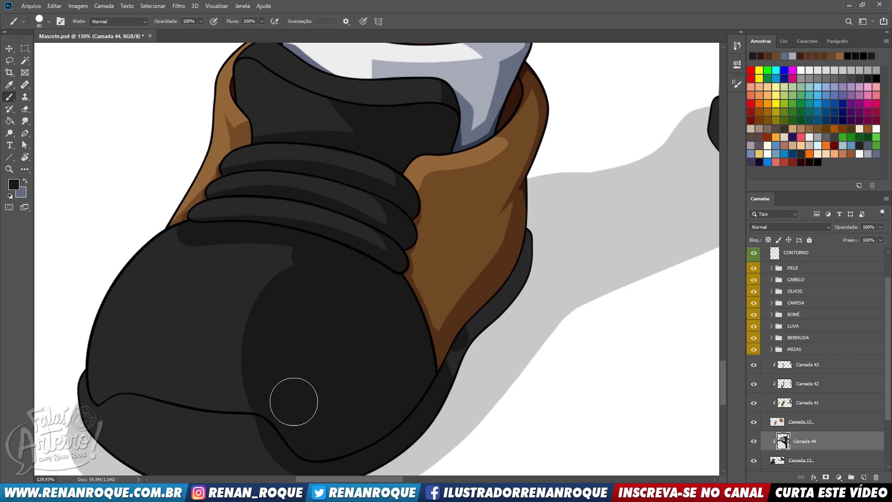
- Smooth the toe cap shadow's inner edge into a clean curve with a larger eraser
key(e)
key(bracketright)
key(bracketright)
key(bracketright)
key(bracketright)
mouse_move(159, 269)
mouse_down()
mouse_move(265, 274)
mouse_move(183, 428)
mouse_move(236, 377)
mouse_up()
mouse_move(438, 304)
mouse_down()
mouse_move(538, 212)
mouse_move(339, 362)
mouse_move(361, 357)
mouse_move(321, 372)
mouse_up()
- Extend the near-black shadow across the toe cap's lower half, finishing its curved edge with the brush at size 100
key(b)
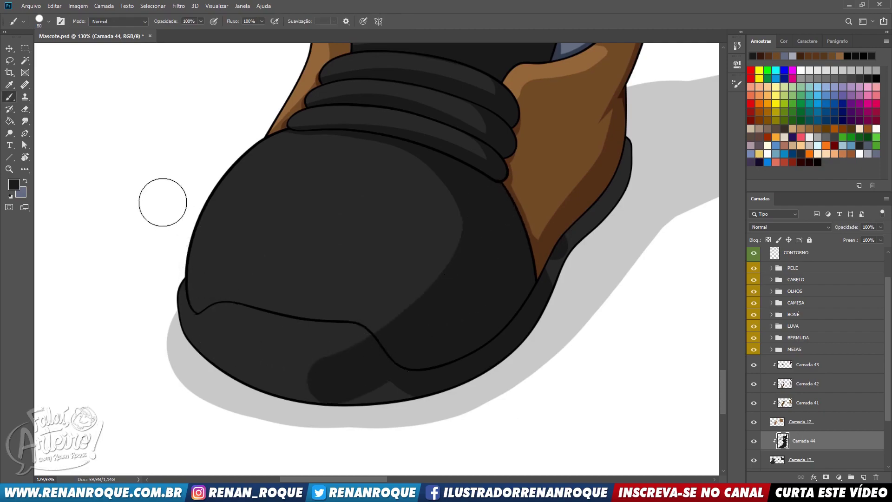
drag(172, 258, 411, 320)
key(bracketright)
key(bracketright)
key(bracketright)
mouse_move(163, 273)
mouse_down()
mouse_move(504, 230)
mouse_move(130, 259)
mouse_up()
key(ctrl+z)
key(bracketleft)
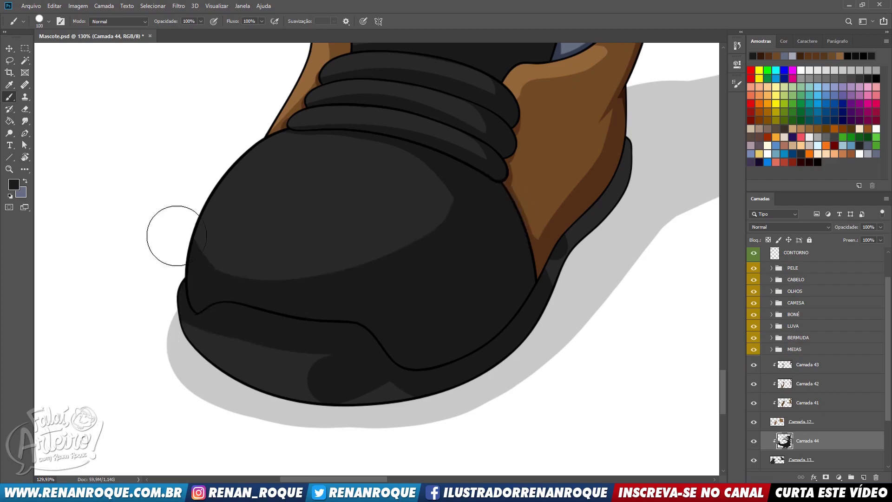
drag(184, 263, 411, 246)
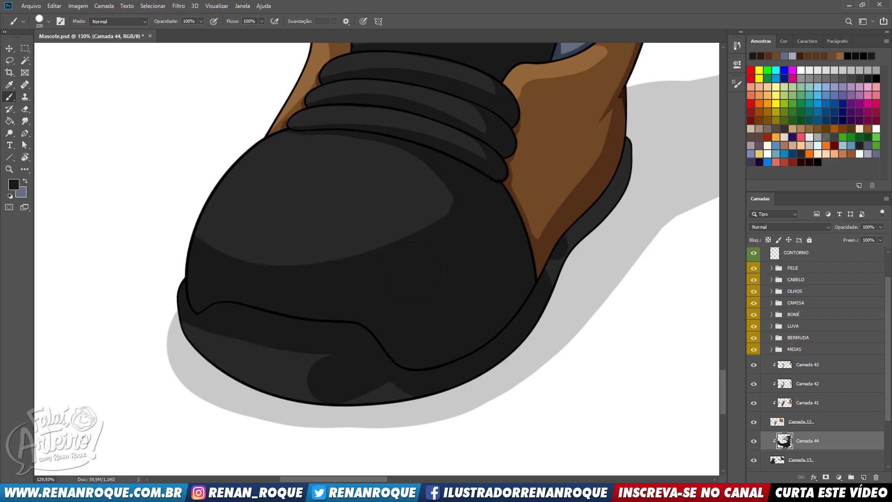
- Fill the front sole of the left-hand shoe with near-black, erasing a lighter strip along its upper edge with the eraser at 20
mouse_move(332, 325)
mouse_down()
mouse_move(466, 303)
mouse_move(171, 370)
mouse_up()
key(e)
key(bracketleft)
key(bracketleft)
key(bracketleft)
key(bracketleft)
key(bracketleft)
key(bracketleft)
key(bracketleft)
key(bracketleft)
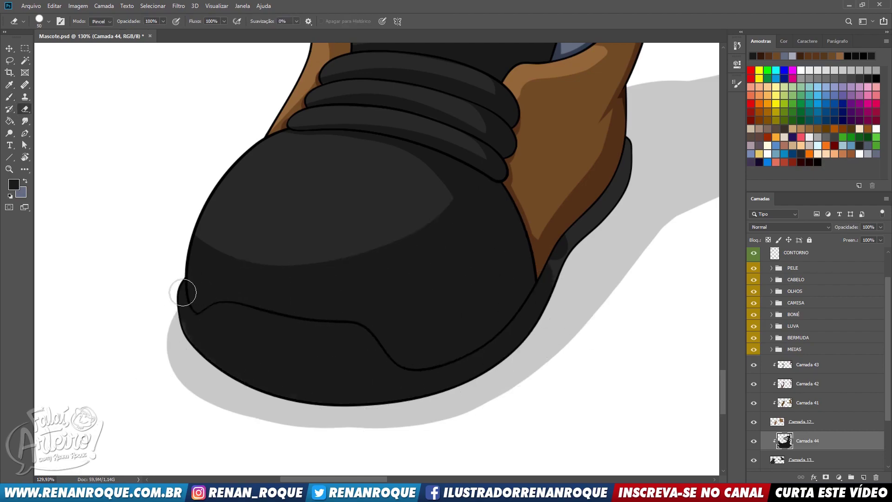
drag(179, 280, 207, 339)
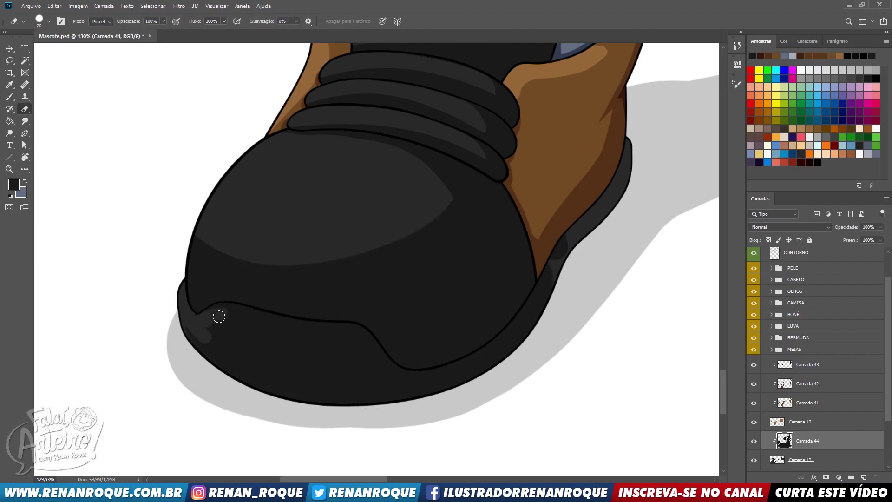
mouse_move(282, 325)
mouse_down()
mouse_move(235, 313)
mouse_move(335, 332)
mouse_up()
key(b)
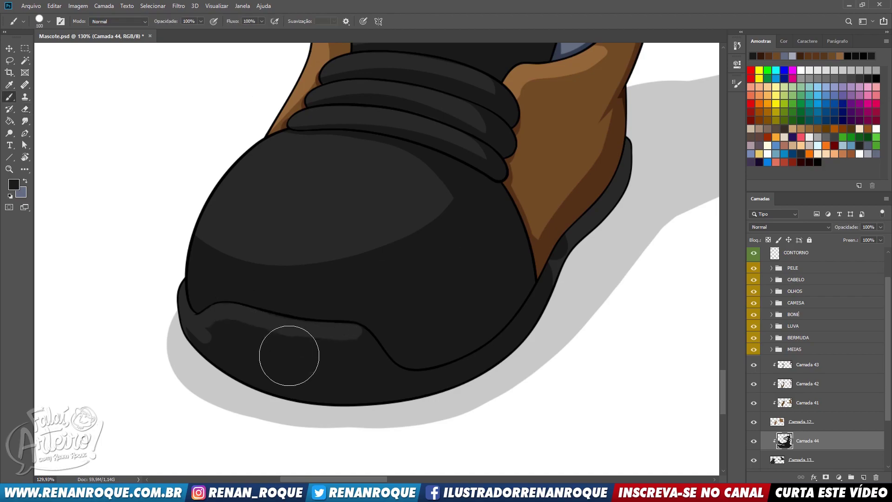
- Refine the lighter strip on the left-hand sole into a thin, even band using alternating brush and eraser strokes
mouse_move(235, 335)
mouse_down()
mouse_move(213, 330)
mouse_move(374, 341)
mouse_up()
key(e)
drag(266, 307, 329, 322)
key(b)
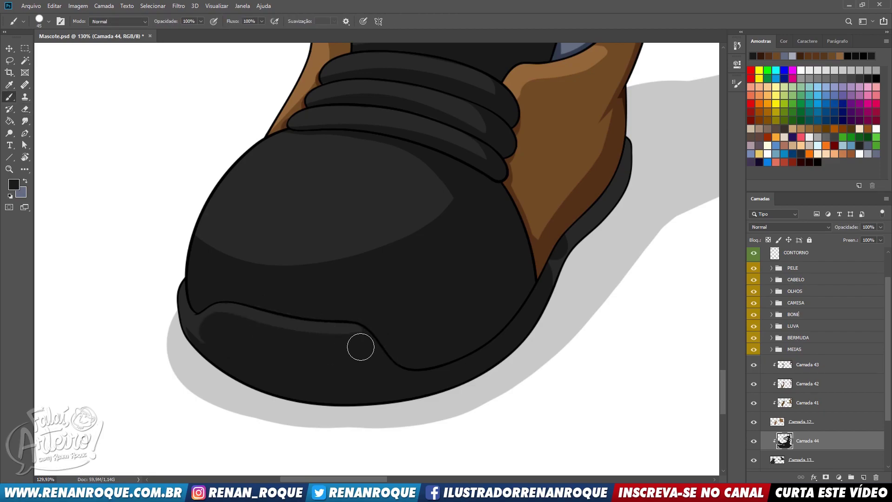
drag(168, 277, 165, 304)
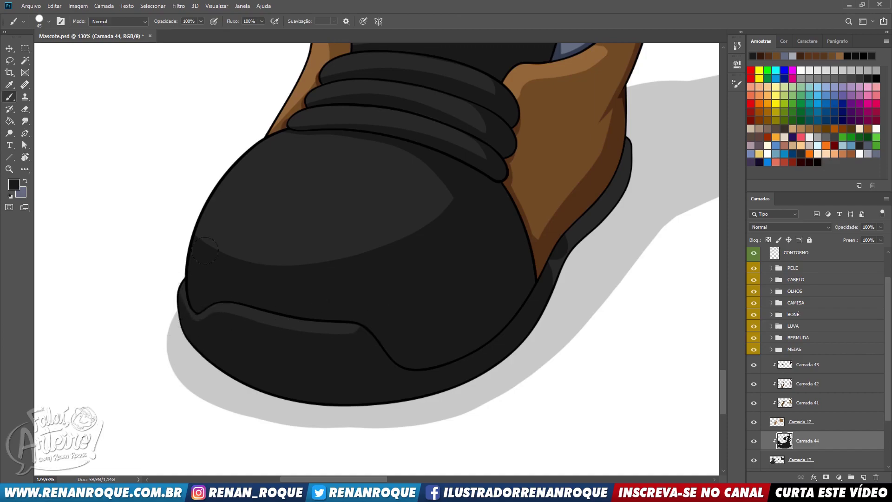
- Paint the near-black shadow along the top lace band of the right-hand shoe and the tongue just above it
scroll(372, 281, down, 6)
drag(404, 283, 404, 297)
scroll(402, 284, up, 3)
scroll(400, 283, down, 1)
drag(486, 238, 347, 284)
scroll(547, 188, up, 5)
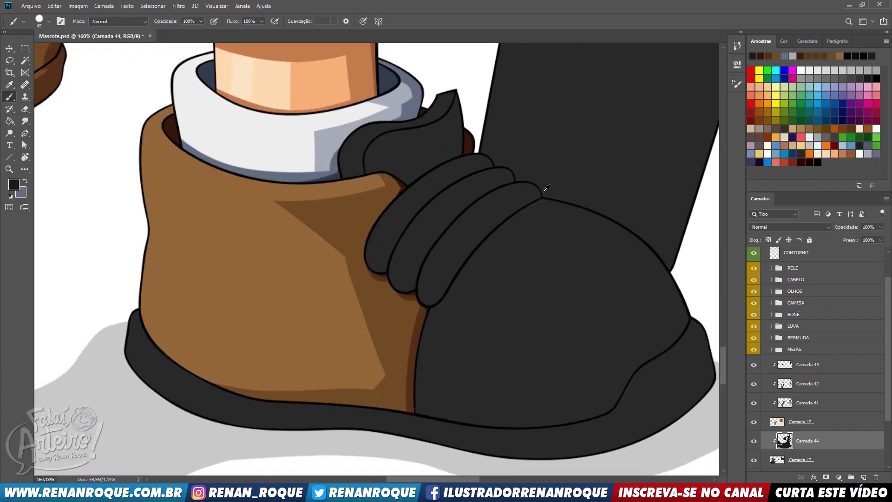
key(bracketright)
drag(382, 278, 488, 158)
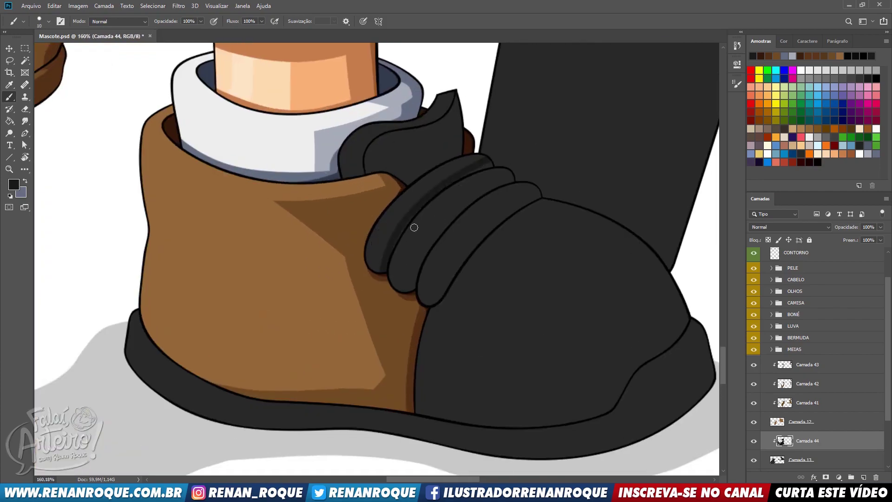
key(bracketright)
mouse_move(397, 195)
mouse_down()
mouse_move(444, 184)
mouse_move(441, 204)
mouse_move(399, 186)
mouse_up()
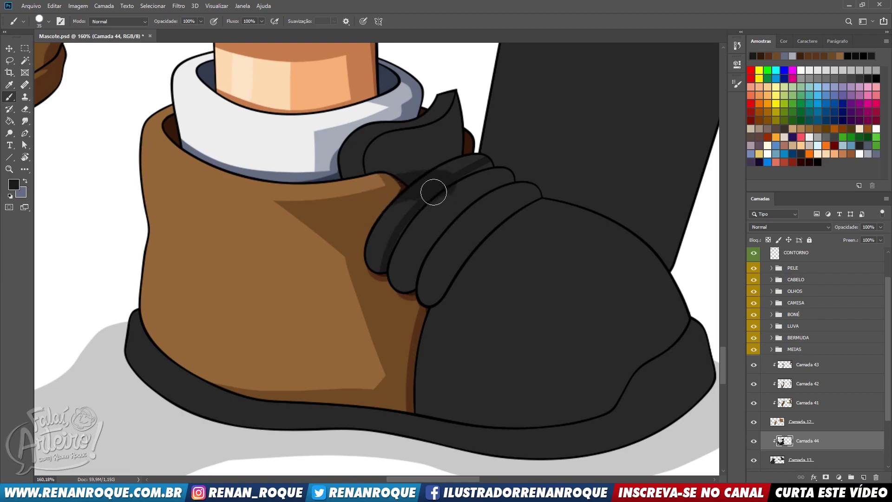
- Shade the middle and lowest lace bands of the right-hand shoe, redoing a stroke and trimming the edges with the eraser
mouse_move(402, 255)
mouse_down()
mouse_move(434, 175)
mouse_move(488, 159)
mouse_up()
key(e)
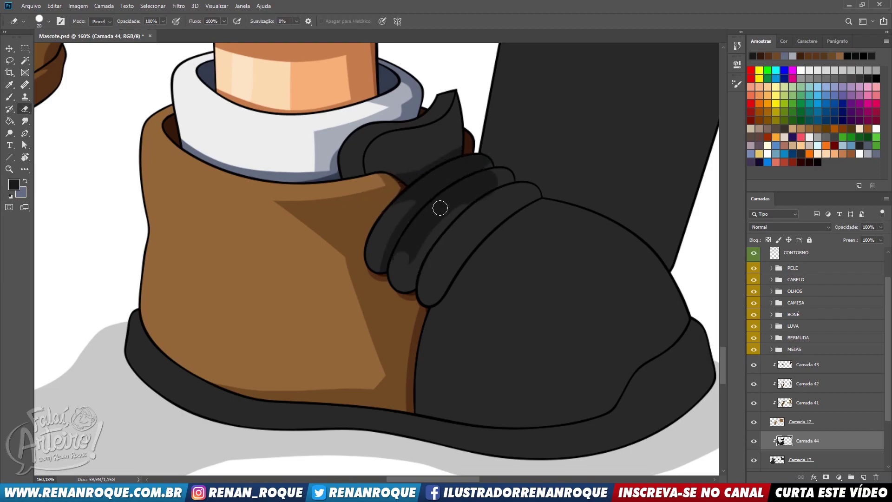
drag(440, 205, 411, 245)
key(b)
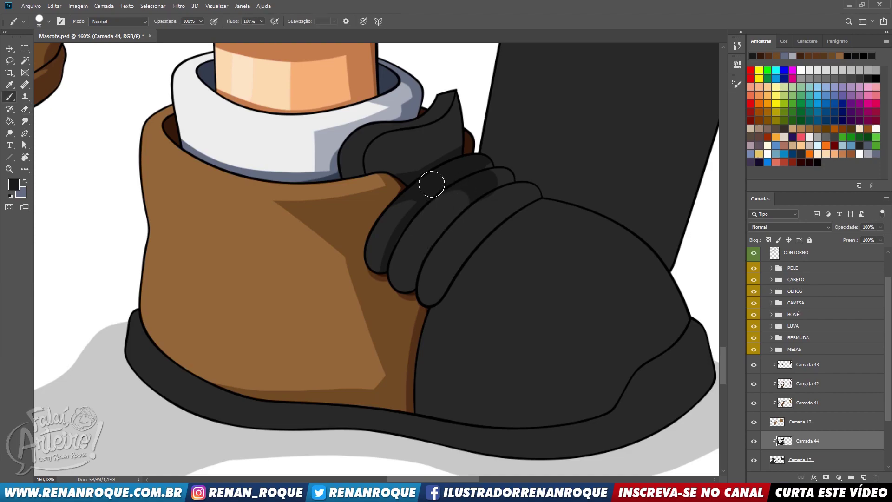
drag(422, 294, 480, 178)
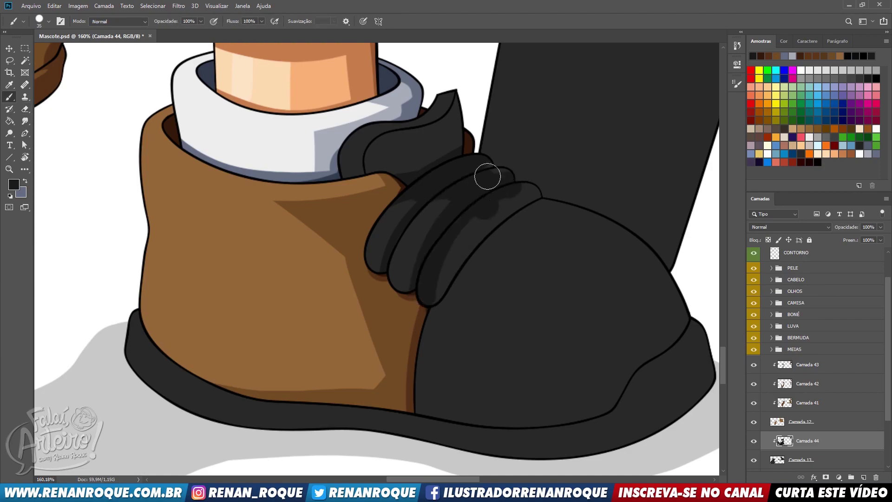
key(ctrl+z)
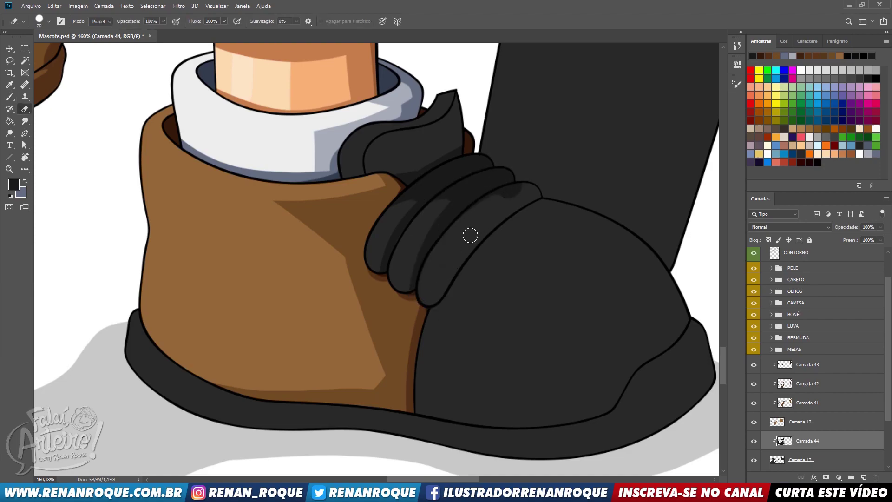
drag(485, 194, 530, 223)
- Paint the near-black shadow on the right-hand toe cap just below the laces, enlarging the brush to 70
drag(423, 312, 537, 196)
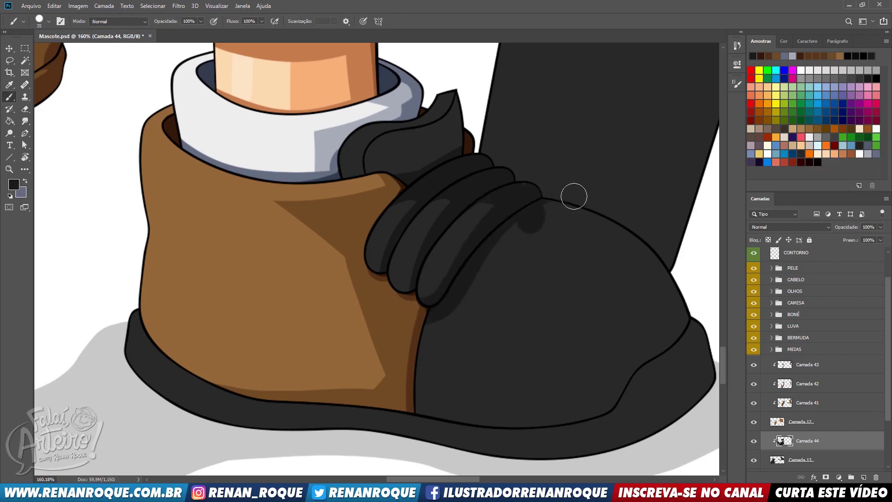
mouse_move(570, 304)
mouse_down()
mouse_move(502, 227)
mouse_move(504, 240)
mouse_up()
mouse_move(370, 263)
mouse_down()
mouse_move(419, 211)
mouse_move(409, 273)
mouse_up()
key(bracketright)
key(bracketright)
key(bracketright)
key(bracketright)
key(bracketright)
mouse_move(546, 134)
mouse_down()
mouse_move(486, 229)
mouse_move(473, 322)
mouse_move(522, 357)
mouse_move(608, 335)
mouse_up()
- Smooth the inner edge of the right-hand toe cap shadow with a larger eraser
key(e)
key(bracketright)
key(bracketright)
key(bracketright)
key(bracketright)
mouse_move(375, 321)
mouse_down()
mouse_move(385, 267)
mouse_move(393, 257)
mouse_move(381, 323)
mouse_move(382, 272)
mouse_move(430, 203)
mouse_move(462, 184)
mouse_move(541, 300)
mouse_move(454, 299)
mouse_move(493, 218)
mouse_move(493, 231)
mouse_move(412, 313)
mouse_move(377, 297)
mouse_move(384, 274)
mouse_move(377, 303)
mouse_move(382, 267)
mouse_move(436, 205)
mouse_up()
key(bracketright)
drag(535, 266, 516, 284)
- Shade the lower edge of the right-hand toe cap and the front sole in near-black, redoing the stroke until it curves cleanly
key(b)
drag(343, 339, 553, 307)
key(ctrl+z)
drag(317, 338, 639, 283)
key(ctrl+z)
drag(328, 352, 623, 293)
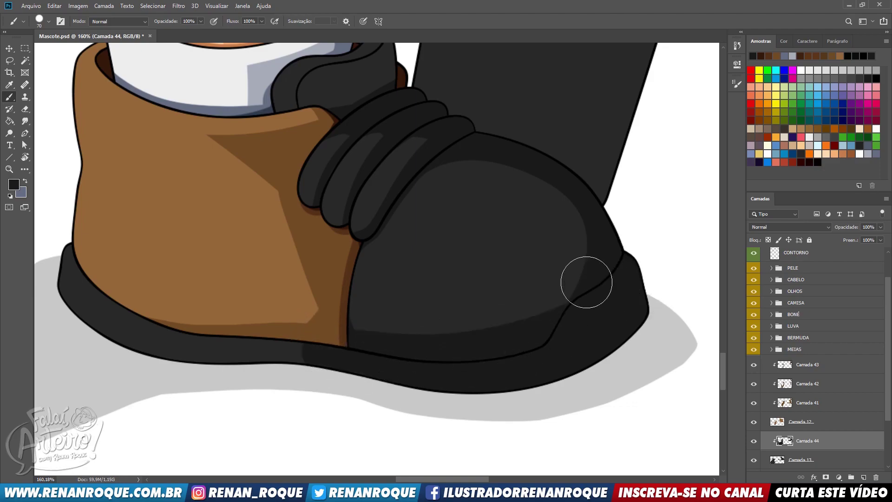
- Widen the shadow on the front side of the right-hand toe cap into a rounded curve, redoing the first stroke
drag(501, 352, 539, 127)
key(ctrl+z)
mouse_move(454, 139)
mouse_down()
mouse_move(560, 247)
mouse_move(534, 298)
mouse_up()
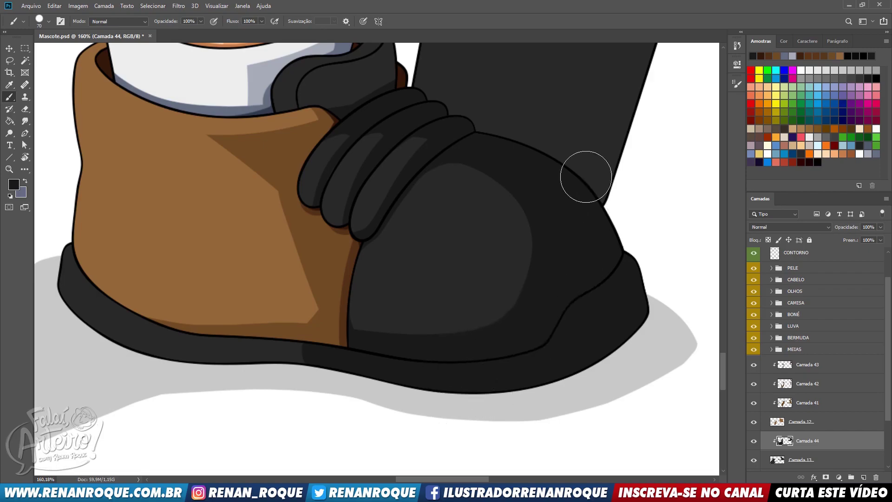
- Extend the near-black shadow back along the lower edge of the right-hand sole, trimming it with the eraser and repainting its front part
scroll(585, 162, down, 3)
key(e)
drag(398, 317, 309, 300)
drag(309, 300, 429, 322)
key(b)
mouse_move(218, 301)
mouse_down()
mouse_move(432, 332)
mouse_move(288, 303)
mouse_up()
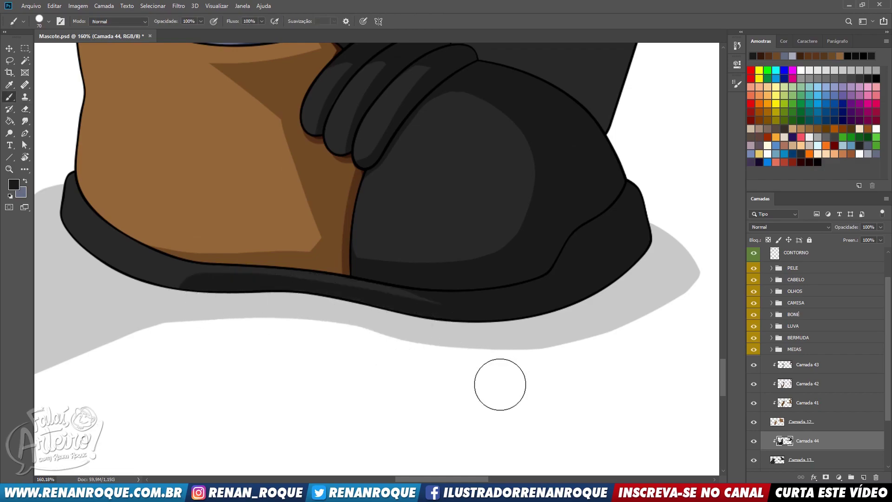
drag(207, 302, 475, 345)
key(ctrl+z)
drag(217, 304, 483, 359)
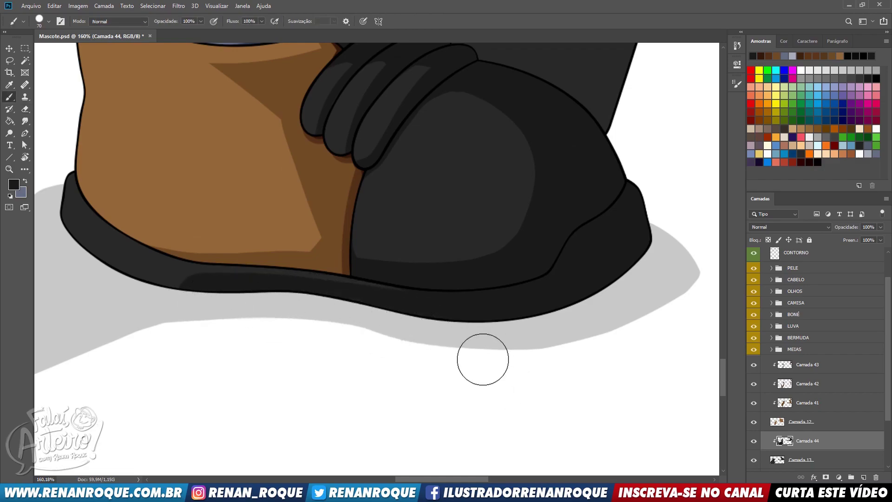
- Darken the right-hand shoe's tongue and its folded rim with near-black, leaving a lighter patch at the rim's lower end
key(e)
mouse_move(211, 166)
mouse_down()
mouse_move(355, 217)
mouse_move(350, 342)
mouse_move(335, 375)
mouse_up()
key(b)
mouse_move(472, 222)
mouse_down()
mouse_move(430, 219)
mouse_move(508, 195)
mouse_move(513, 179)
mouse_up()
key(e)
mouse_move(398, 220)
mouse_down()
mouse_move(414, 188)
mouse_move(455, 169)
mouse_up()
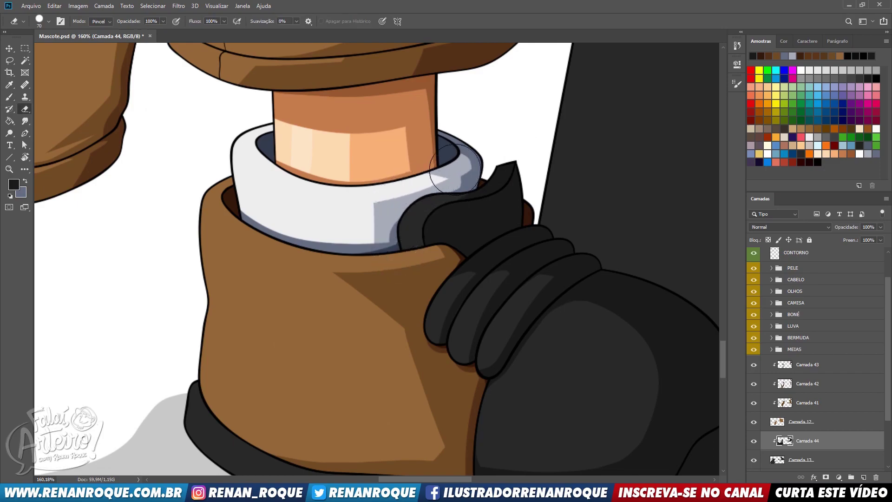
key(b)
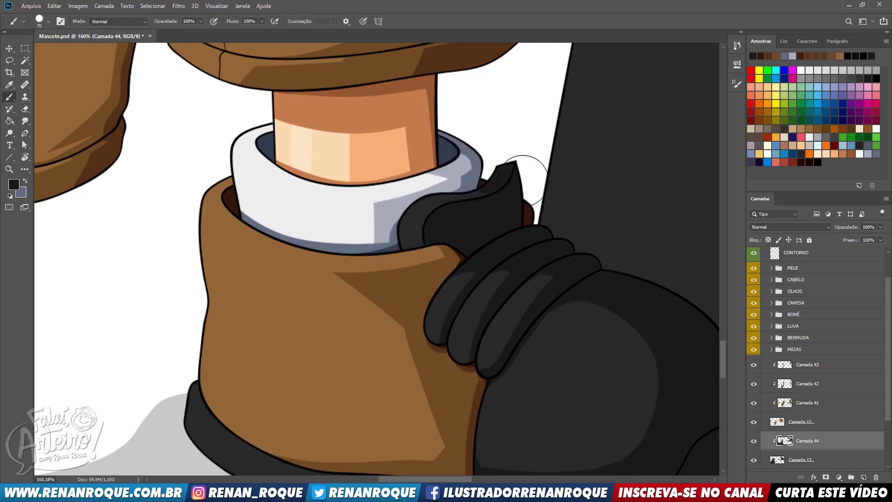
mouse_move(431, 273)
mouse_down()
mouse_move(417, 254)
mouse_move(382, 262)
mouse_move(453, 225)
mouse_up()
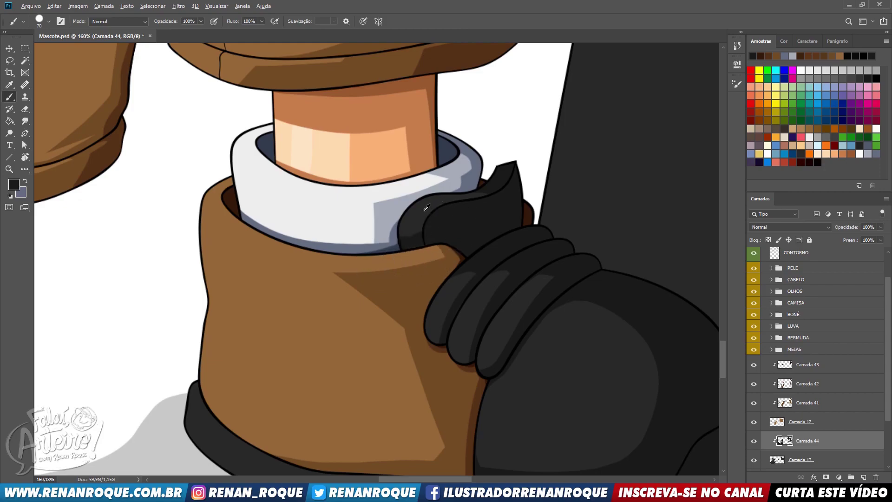
- Sample the darkest black from the glove and add a new clipped layer above Camada 44 for the shoes' deeper shadows
scroll(427, 208, down, 3)
scroll(421, 201, down, 3)
scroll(474, 313, up, 10)
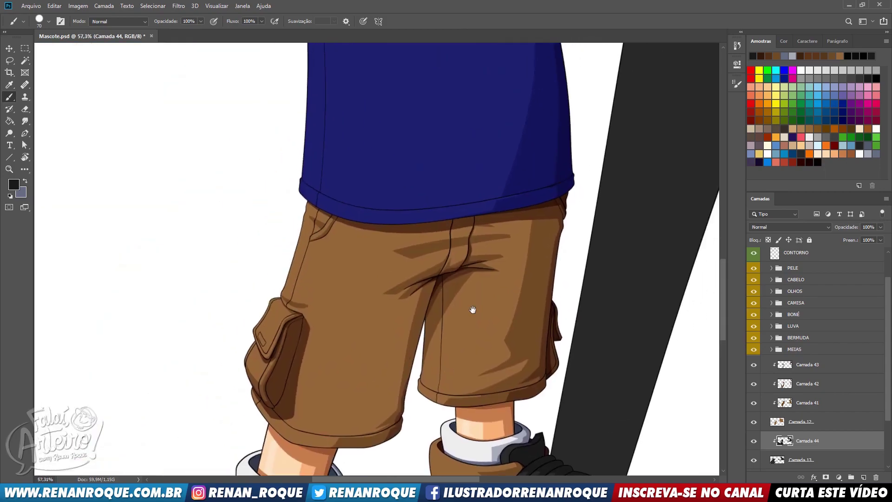
scroll(272, 162, up, 6)
alt+click(234, 147)
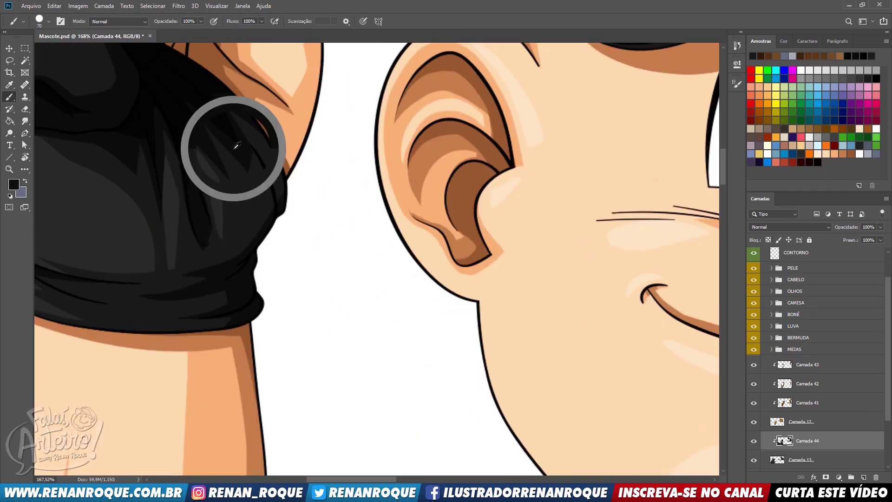
scroll(242, 139, down, 7)
drag(362, 393, 357, 112)
scroll(361, 130, down, 6)
scroll(212, 237, up, 6)
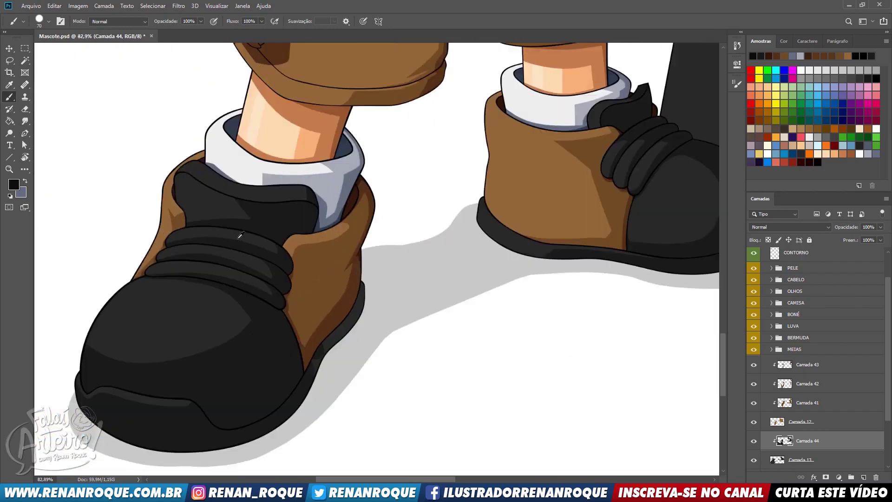
click(863, 477)
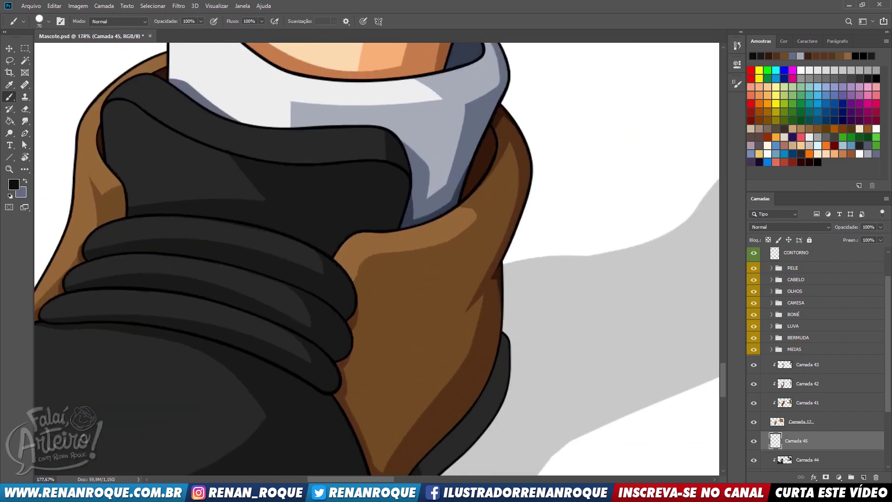
- Paint the deeper black shadow on the left-hand tongue just above the laces, erasing the excess over the top lace band
mouse_move(119, 247)
mouse_down()
mouse_move(339, 279)
mouse_move(348, 261)
mouse_up()
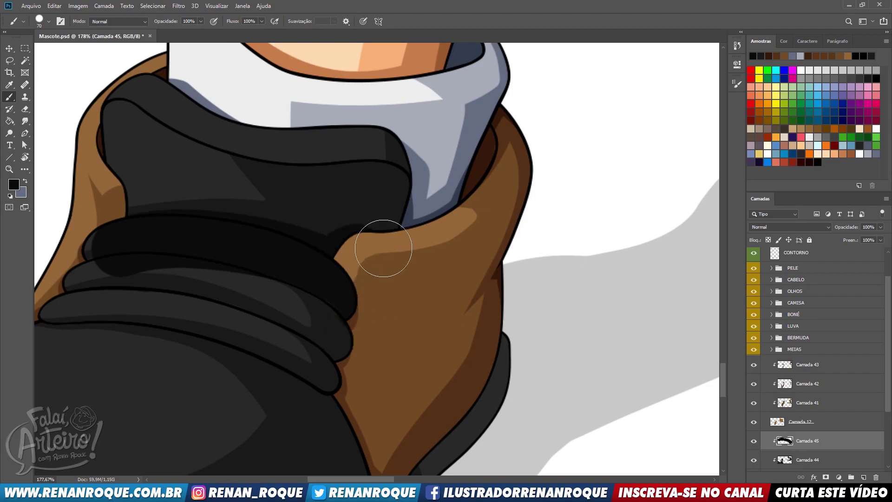
key(e)
mouse_move(100, 258)
mouse_down()
mouse_move(207, 271)
mouse_move(117, 251)
mouse_move(105, 259)
mouse_move(164, 263)
mouse_move(161, 246)
mouse_move(175, 262)
mouse_move(233, 255)
mouse_move(137, 257)
mouse_move(162, 245)
mouse_move(263, 259)
mouse_move(313, 284)
mouse_up()
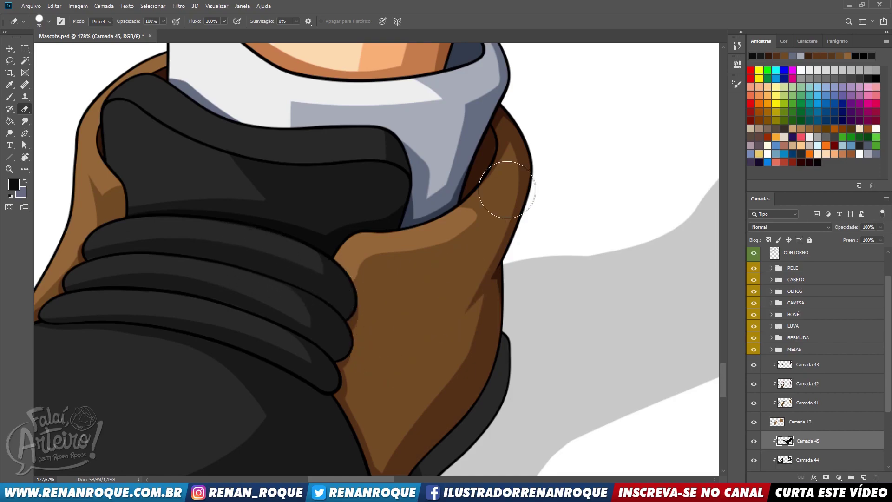
key(b)
mouse_move(447, 257)
mouse_down()
mouse_move(494, 148)
mouse_move(489, 165)
mouse_up()
- Try to paint the deeper shadow along the left-hand shoe's middle lace band with a smaller brush
key(bracketleft)
key(bracketleft)
key(bracketleft)
key(bracketleft)
key(bracketleft)
mouse_move(189, 177)
mouse_down()
mouse_move(359, 212)
mouse_move(400, 251)
mouse_up()
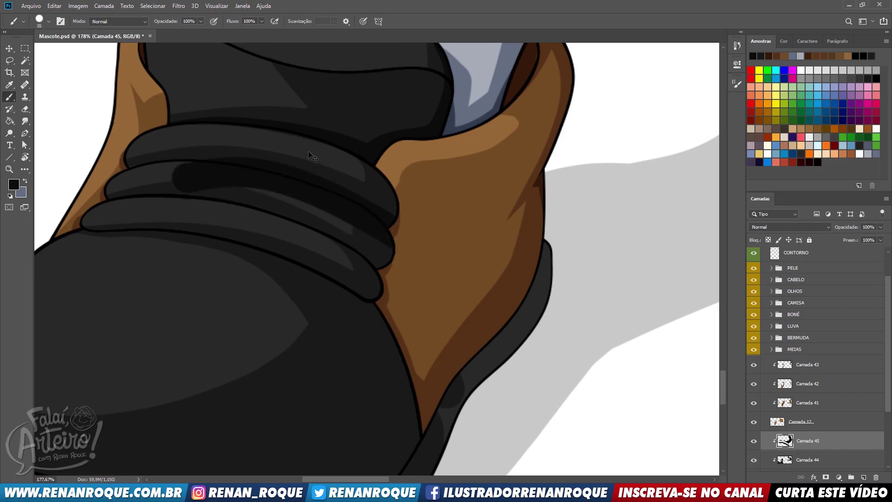
key(ctrl+z)
- Select the left-hand shoe's lace bands on the CONTORNO layer with the Magic Wand, expand the selection, and return to Camada 45
click(25, 61)
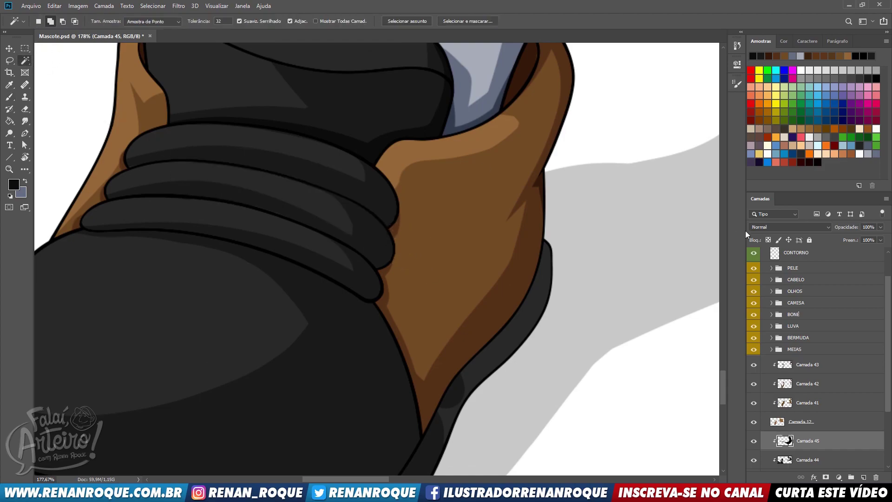
scroll(809, 288, up, 2)
click(809, 284)
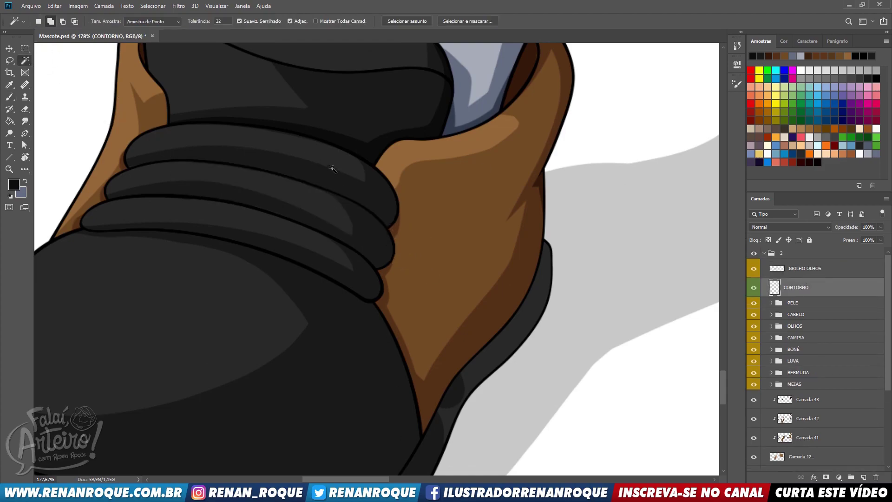
click(342, 265)
click(153, 6)
mouse_move(228, 140)
click(92, 155)
key(Return)
scroll(813, 362, down, 5)
click(809, 365)
key(b)
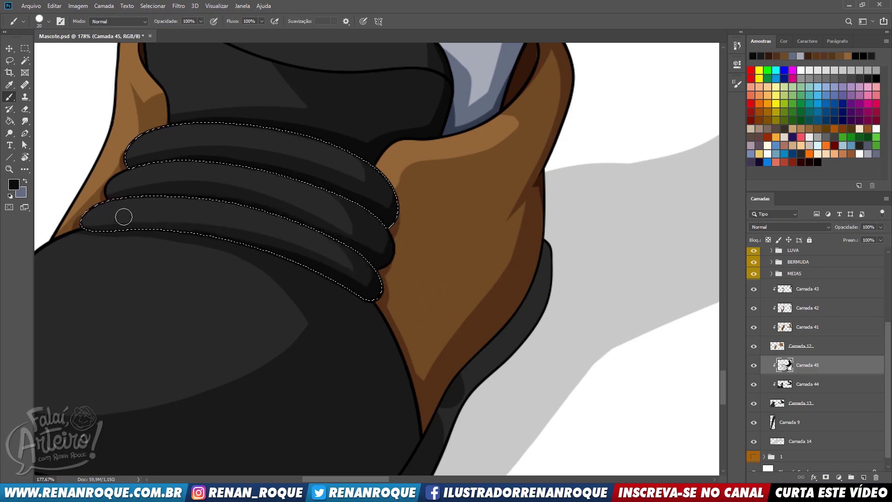
- Paint the deeper black shadow under the laces and down the left-hand toe cap's outer side, thinning it with the eraser
drag(123, 216, 391, 330)
mouse_move(384, 297)
mouse_down()
mouse_move(389, 192)
mouse_move(429, 406)
mouse_up()
drag(474, 267, 526, 171)
mouse_move(340, 371)
mouse_down()
mouse_move(482, 225)
mouse_move(417, 320)
mouse_move(354, 373)
mouse_move(501, 216)
mouse_up()
key(e)
mouse_move(342, 375)
mouse_down()
mouse_move(397, 369)
mouse_move(440, 335)
mouse_up()
mouse_move(361, 372)
mouse_down()
mouse_move(496, 285)
mouse_move(472, 311)
mouse_move(521, 233)
mouse_move(469, 313)
mouse_move(548, 178)
mouse_up()
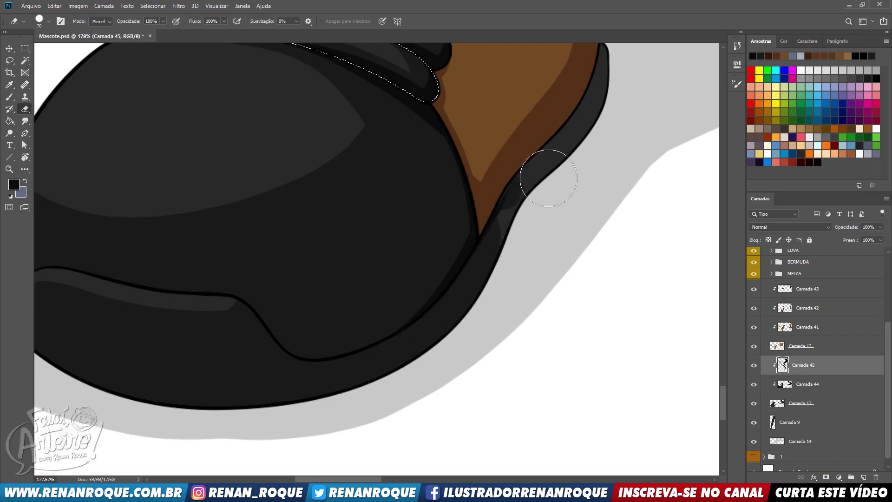
- On Camada 44, cover the lighter gaps along the left-hand shoe's outer sole with the sampled near-black
click(809, 384)
key(b)
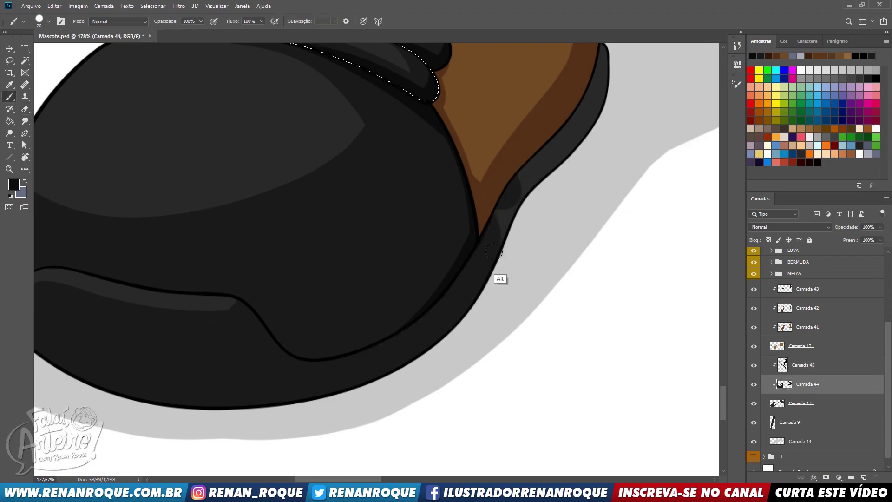
drag(539, 208, 467, 325)
drag(426, 355, 520, 211)
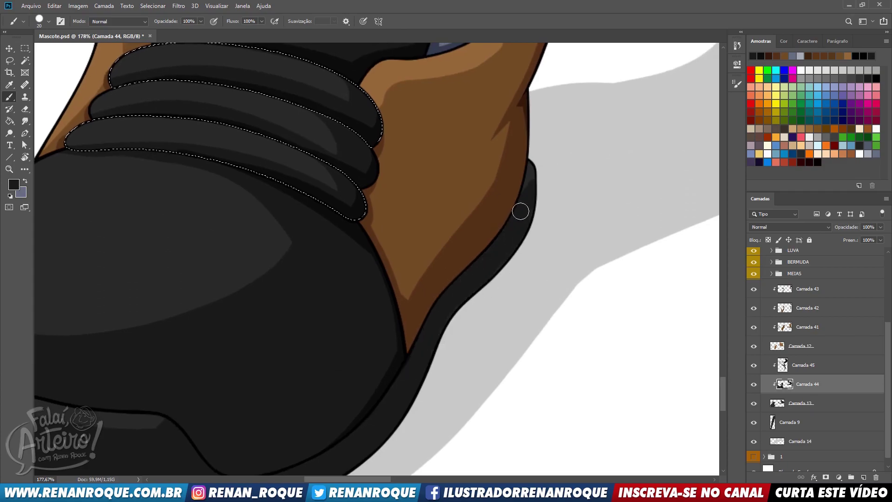
drag(644, 309, 671, 211)
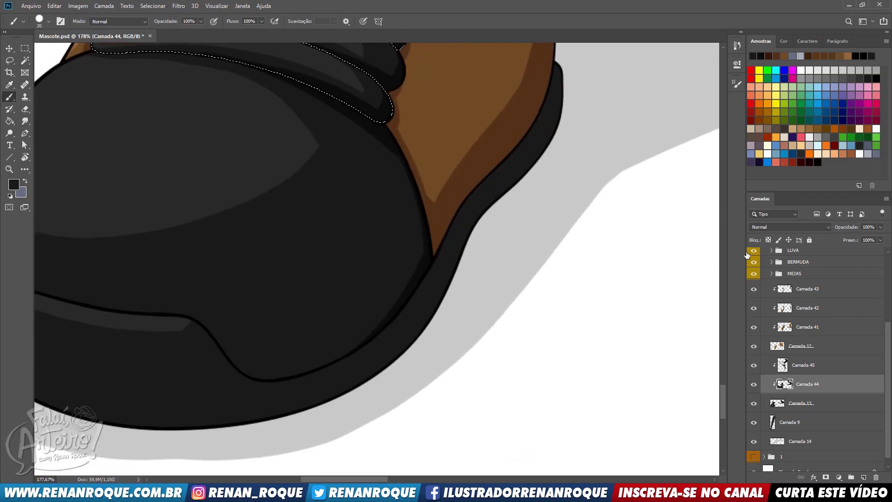
- On Camada 45, paint the deeper black shadow along the left-hand shoe's outer sole from the toe to the heel
click(805, 366)
key(e)
key(b)
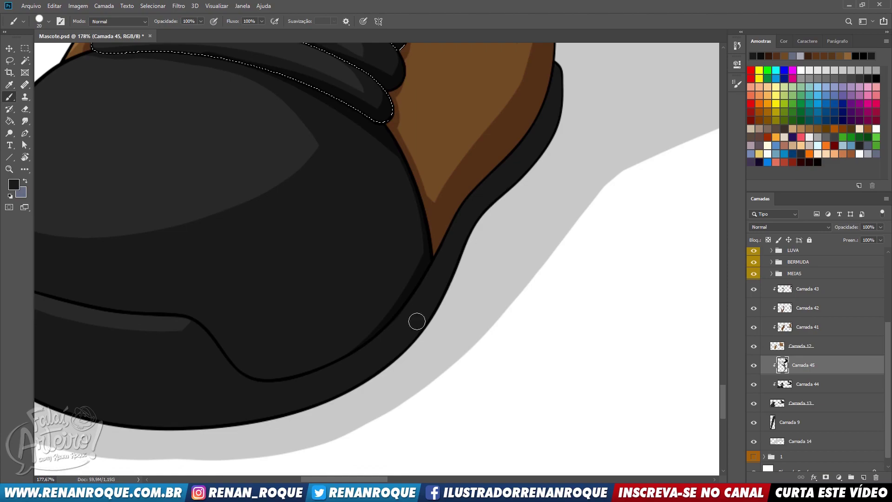
key(e)
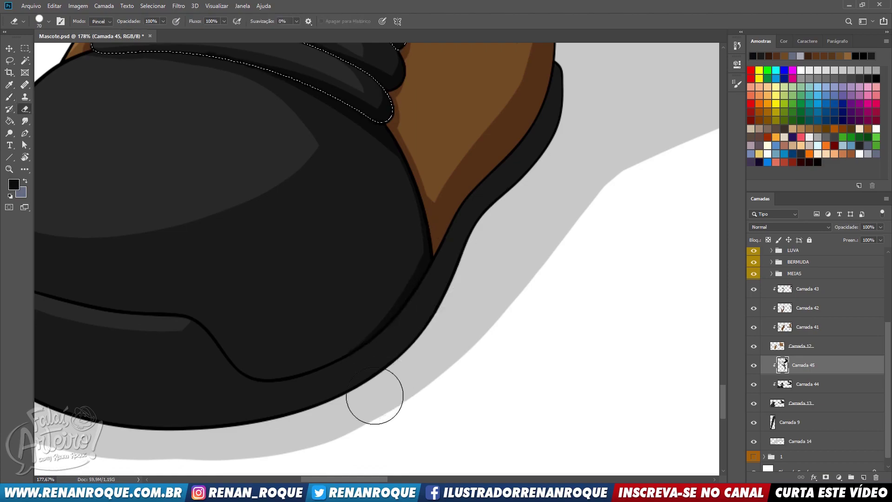
key(b)
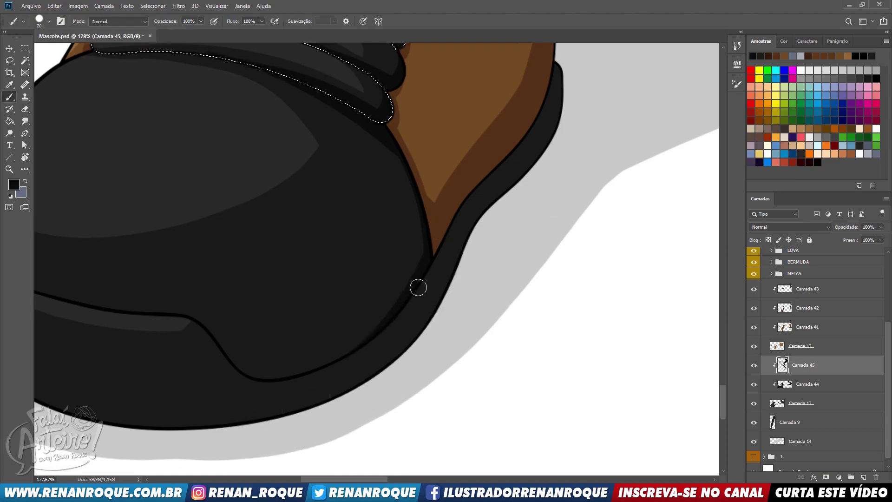
mouse_move(267, 404)
mouse_down()
mouse_move(368, 361)
mouse_move(435, 300)
mouse_up()
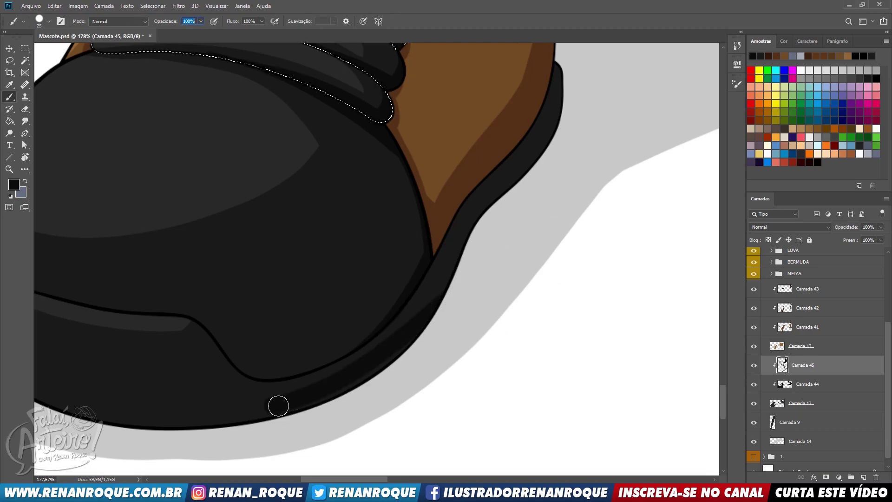
mouse_move(267, 406)
mouse_down()
mouse_move(298, 409)
mouse_move(377, 370)
mouse_move(449, 278)
mouse_up()
drag(374, 369, 475, 218)
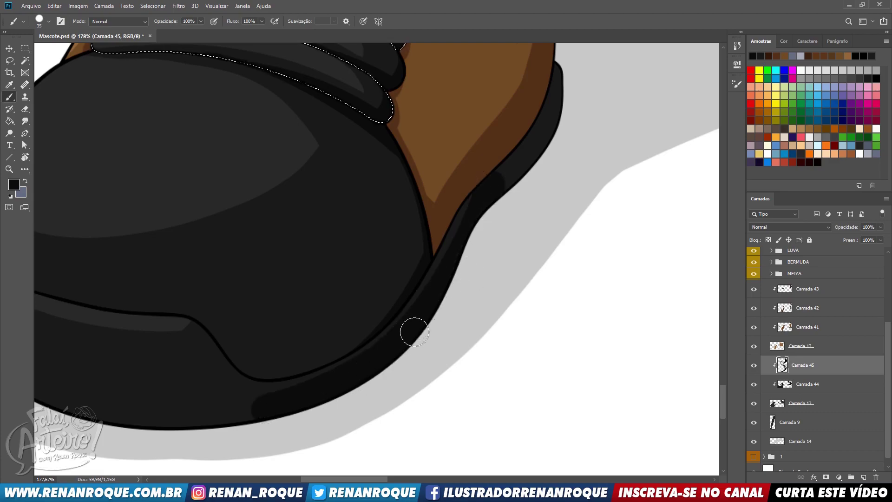
drag(493, 187, 554, 136)
drag(475, 207, 467, 272)
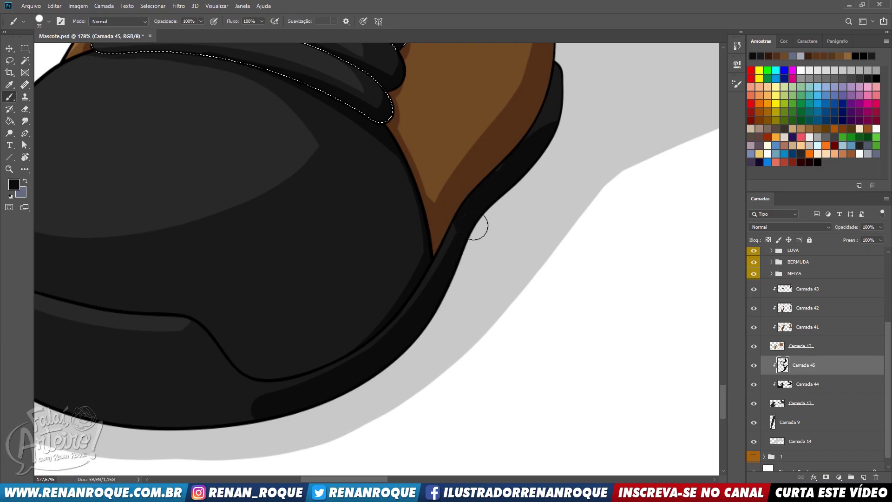
drag(477, 226, 573, 27)
- Reshape the front end of the left-hand shoe's sole shadow with the eraser and add deeper black under the toe cap's step
mouse_move(346, 316)
mouse_down()
mouse_move(417, 250)
mouse_move(451, 234)
mouse_up()
key(e)
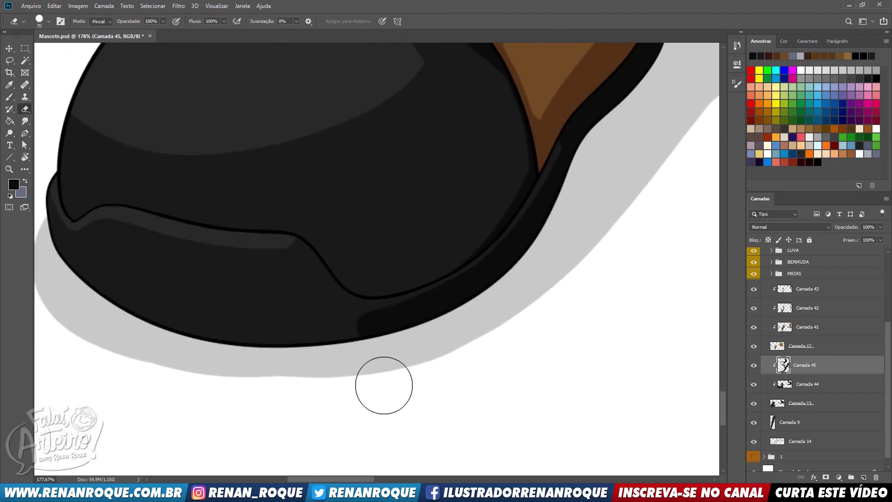
drag(364, 286, 344, 332)
key(b)
mouse_move(358, 284)
mouse_down()
mouse_move(309, 246)
mouse_move(369, 267)
mouse_up()
key(e)
key(bracketleft)
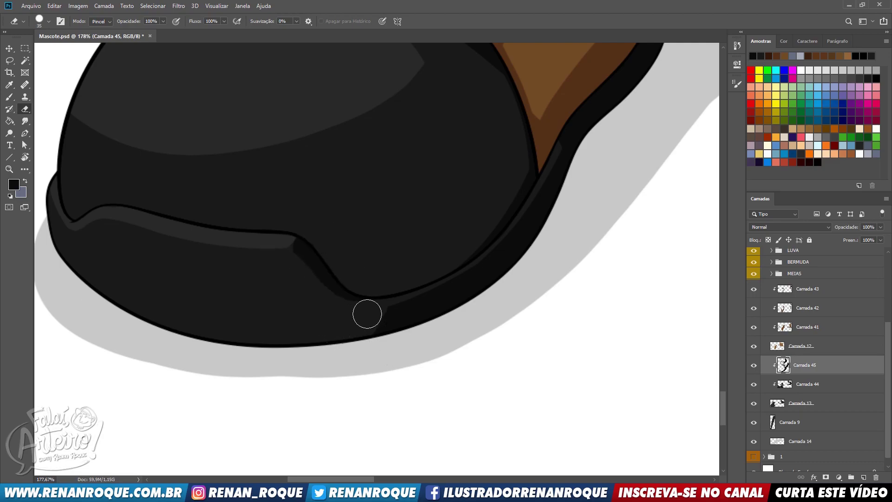
key(b)
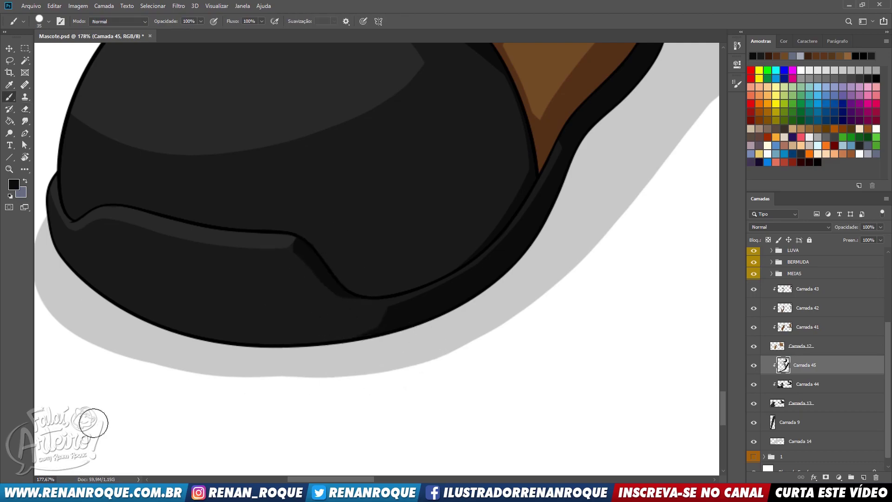
- On Camada 44, paint near-black over the left-hand shoe's tongue rim, trim its edge with the eraser, and clear the selection
scroll(127, 370, down, 5)
drag(295, 193, 341, 348)
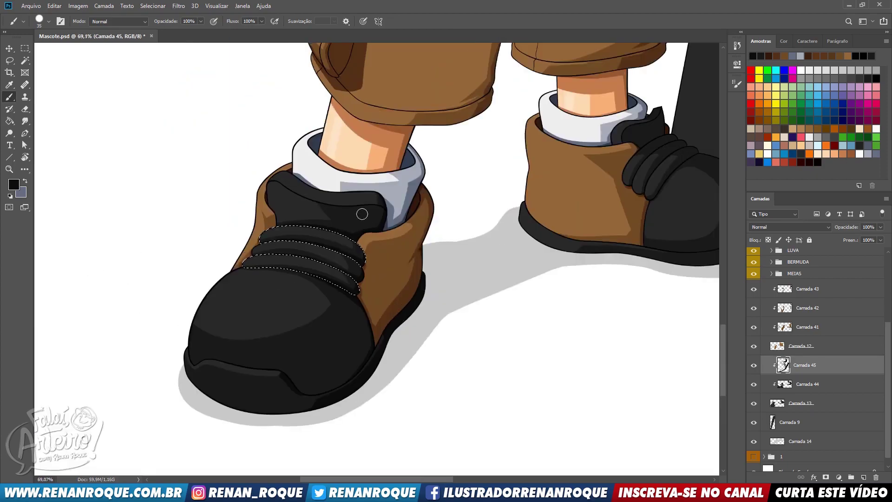
scroll(362, 214, up, 3)
scroll(380, 207, up, 1)
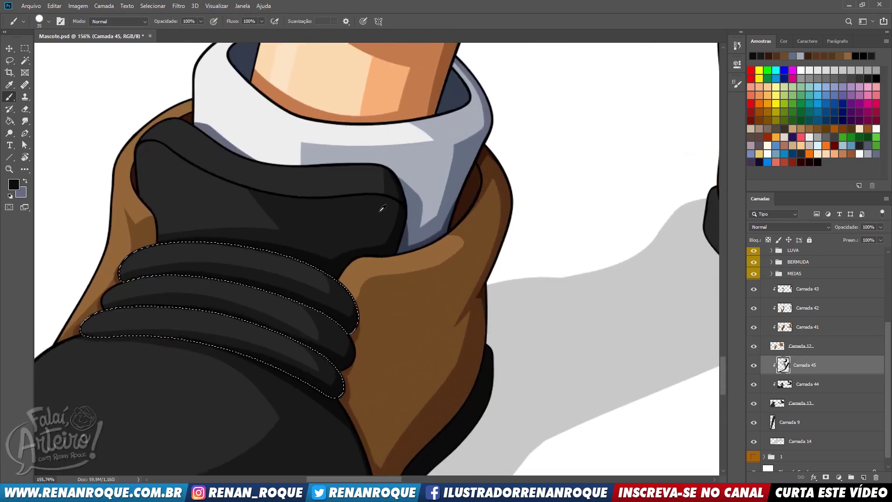
click(795, 389)
drag(233, 132, 393, 169)
drag(309, 194, 316, 208)
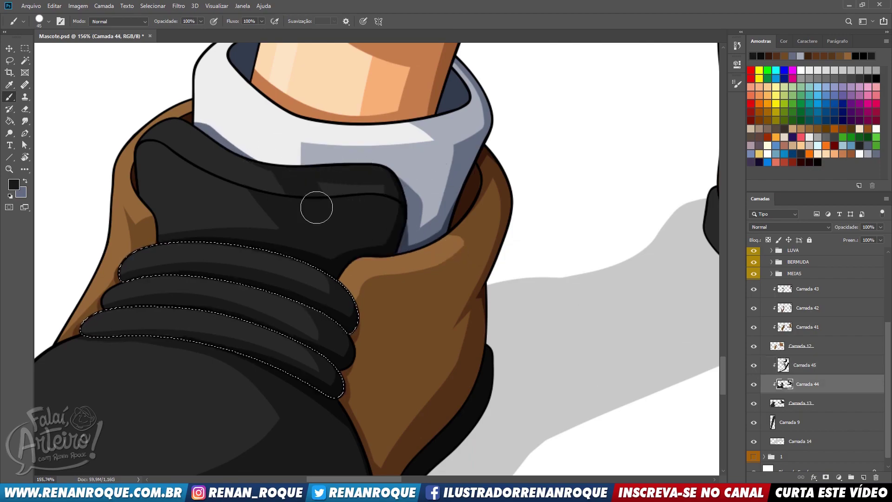
mouse_move(268, 174)
mouse_down()
mouse_move(259, 179)
mouse_move(242, 151)
mouse_move(313, 180)
mouse_move(375, 183)
mouse_up()
key(e)
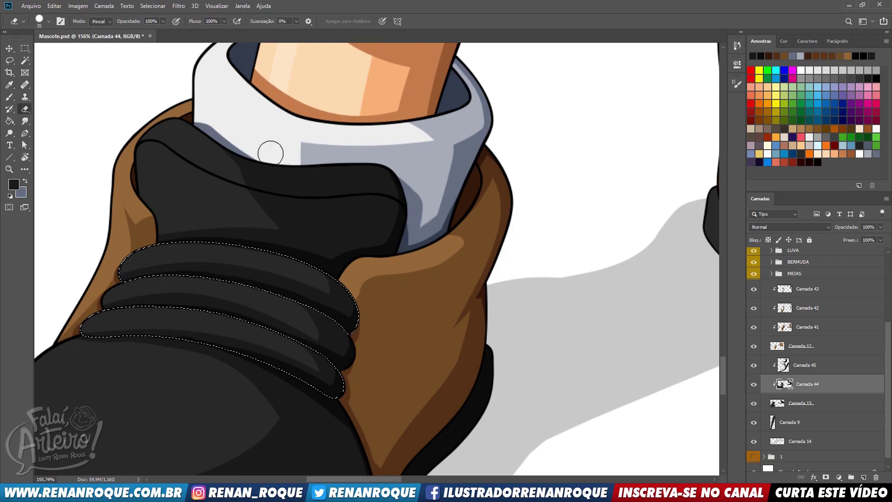
drag(249, 164, 242, 168)
mouse_move(299, 175)
mouse_down()
mouse_move(357, 175)
mouse_move(224, 166)
mouse_up()
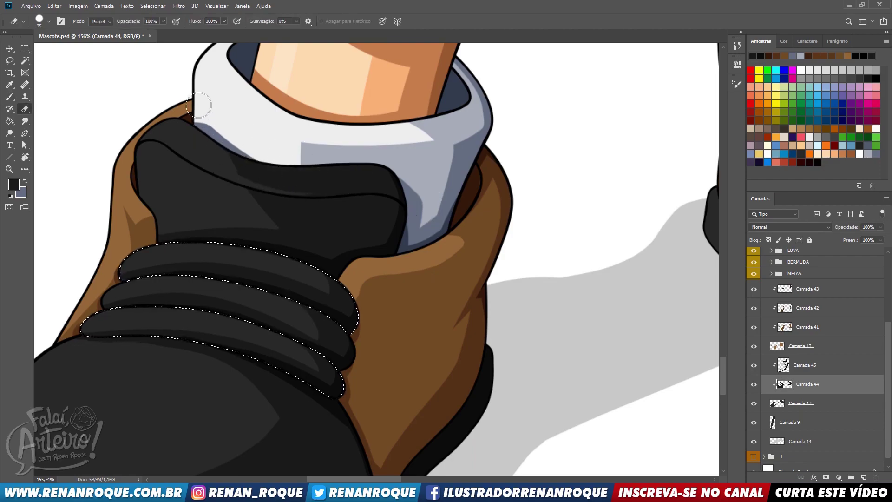
key(b)
key(ctrl+d)
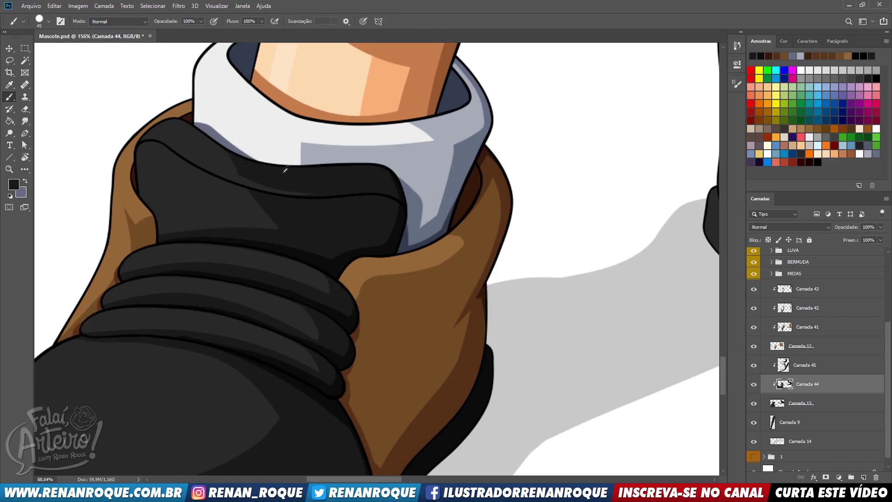
- Select the right-hand shoe's lace bands on the CONTORNO layer with the Magic Wand
scroll(286, 170, down, 7)
scroll(340, 163, up, 2)
drag(480, 172, 428, 287)
scroll(520, 255, up, 3)
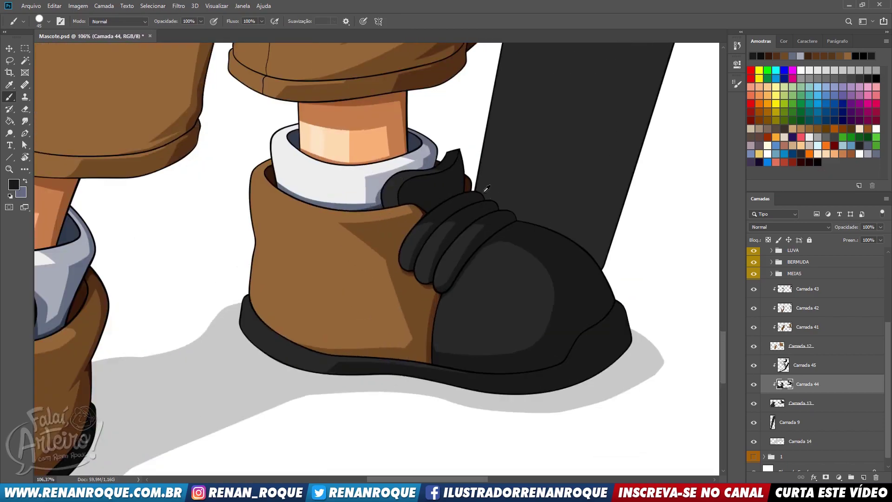
scroll(391, 159, up, 4)
drag(617, 376, 593, 350)
click(805, 366)
click(26, 61)
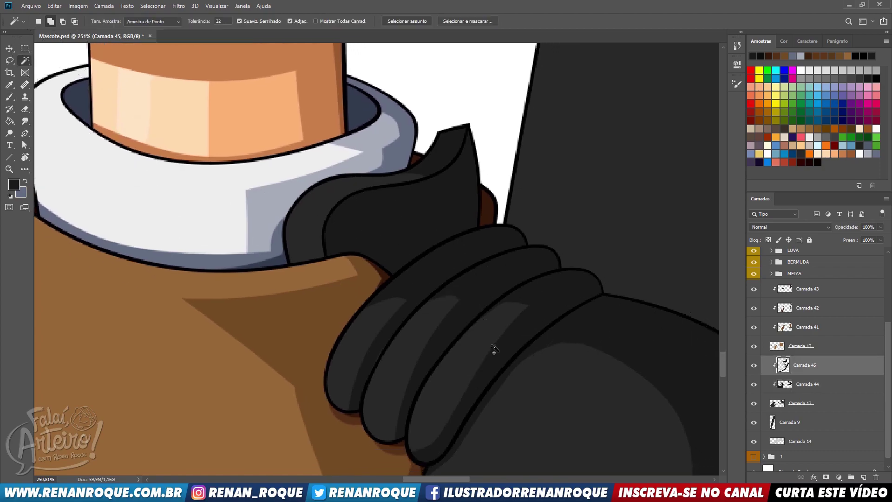
drag(888, 331, 887, 241)
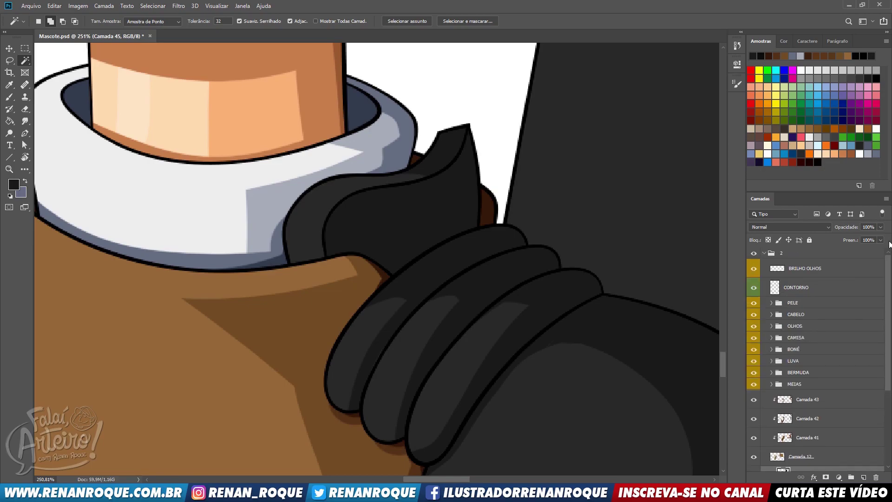
click(811, 287)
click(455, 266)
click(500, 329)
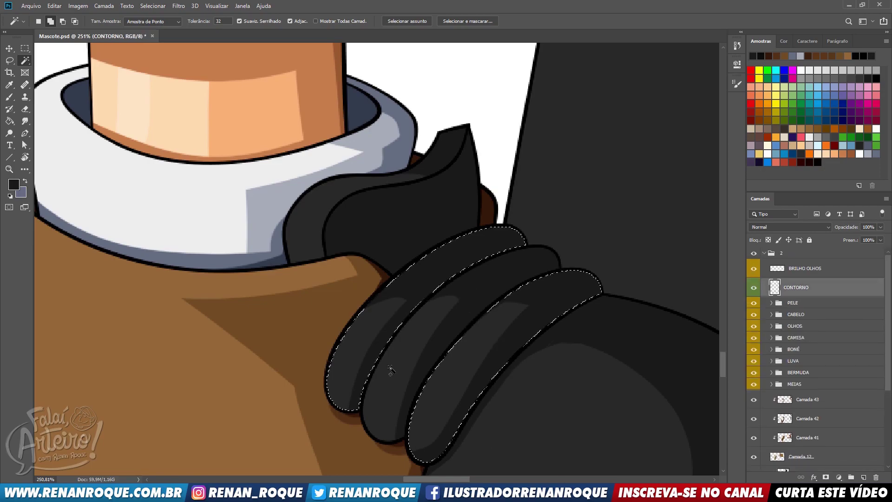
- Expand the lace selection by 1 pixel and make Camada 45 the active layer
click(177, 6)
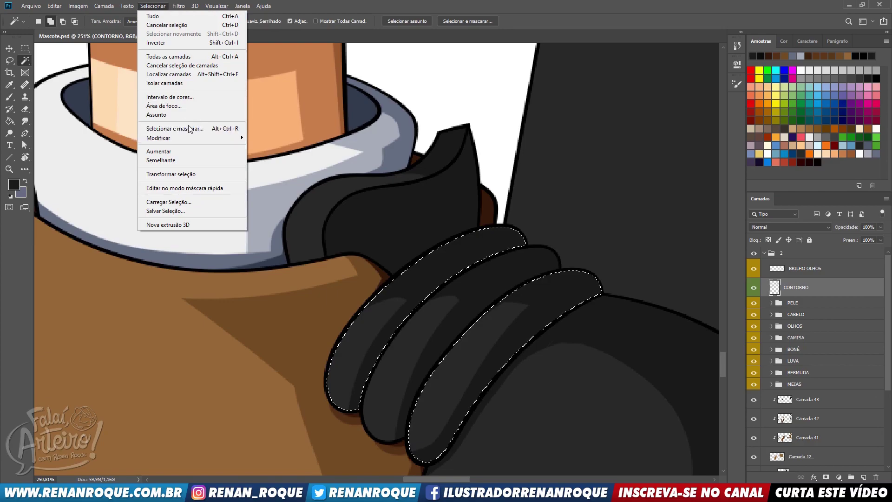
mouse_move(219, 138)
click(288, 160)
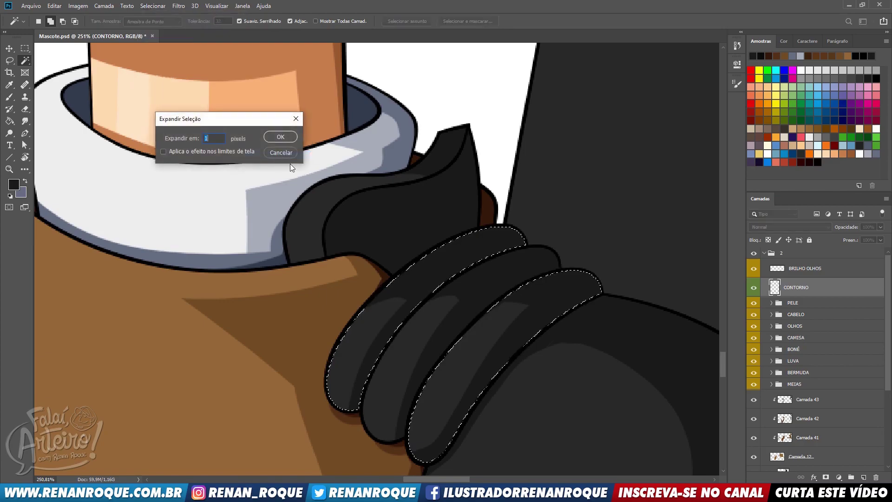
key(Return)
click(809, 399)
key(b)
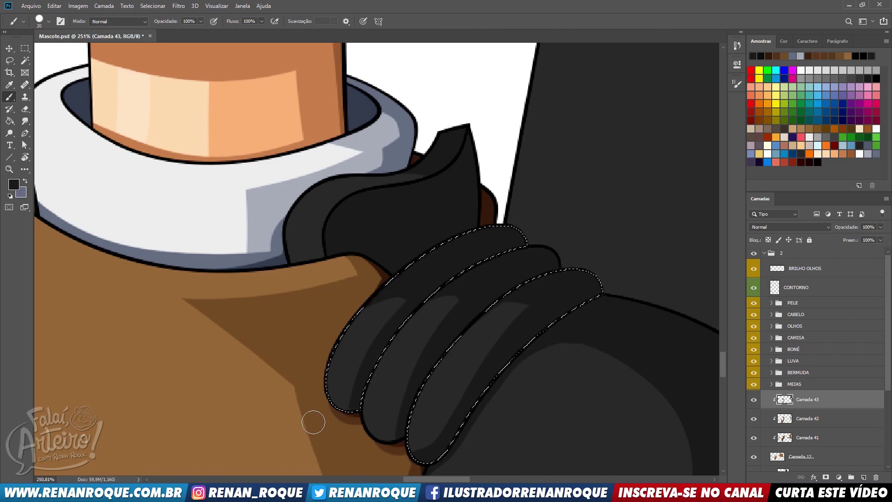
scroll(824, 380, down, 5)
click(824, 381)
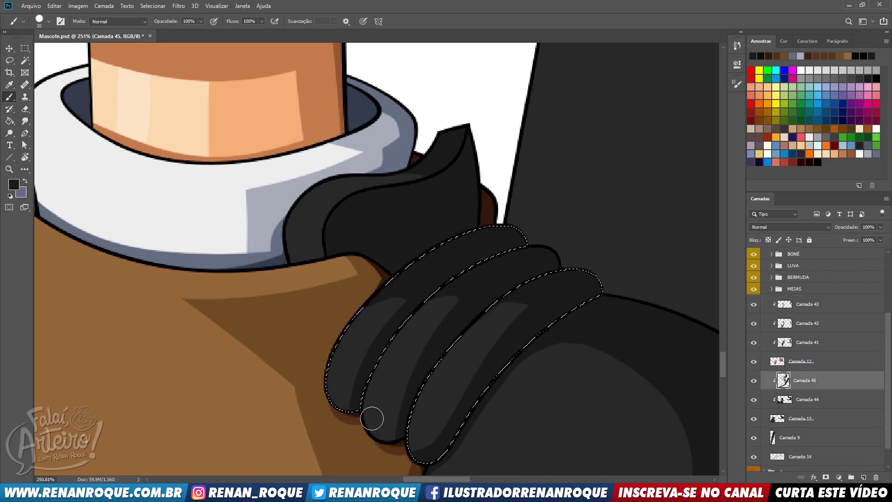
- Sample the deeper black from the left-hand shoe and paint it as shadow on the right-hand shoe's laces and tongue
drag(372, 367, 618, 302)
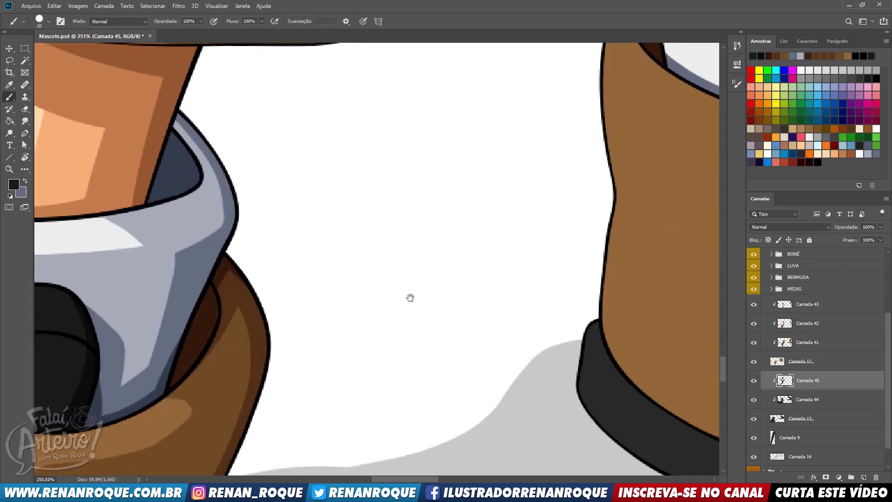
drag(410, 297, 536, 275)
alt+click(361, 366)
drag(566, 324, 116, 435)
drag(697, 246, 444, 315)
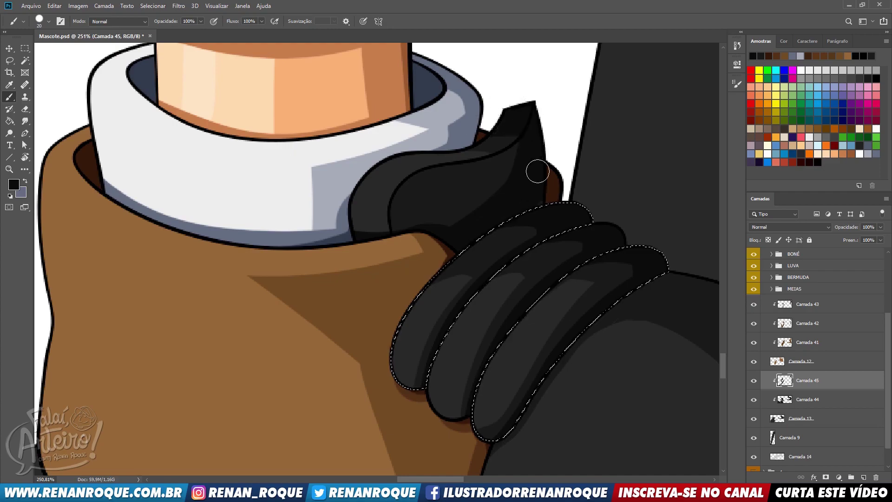
drag(659, 178, 476, 93)
mouse_move(576, 181)
mouse_down()
mouse_move(401, 145)
mouse_move(392, 163)
mouse_up()
- With a larger brush, paint the deeper black shadow along the right-hand shoe's outer toe cap edge and onto the sole's tip
key(bracketright)
key(bracketright)
key(bracketright)
key(bracketright)
drag(327, 159, 569, 430)
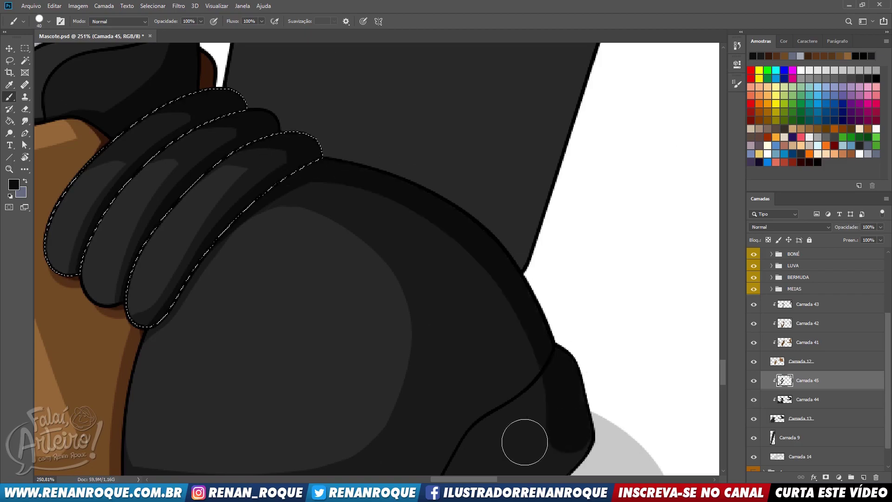
drag(516, 168, 522, 111)
drag(500, 191, 554, 421)
drag(563, 308, 621, 207)
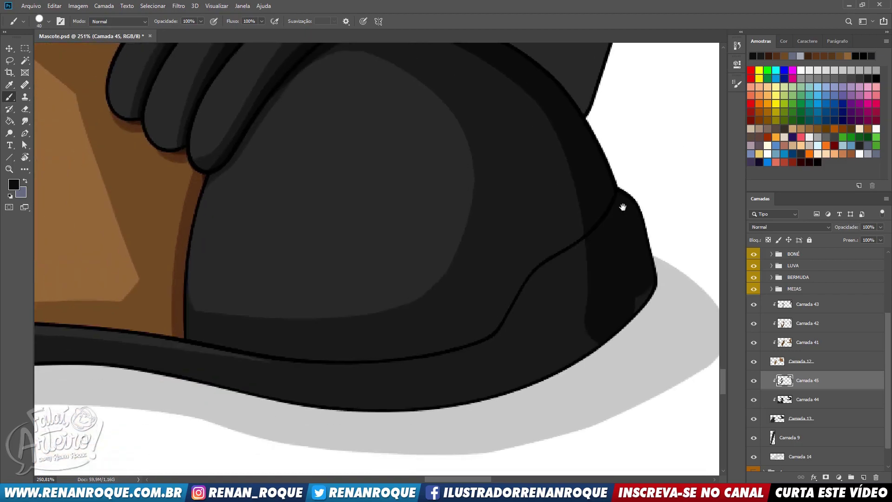
- Rework the deeper shadow on the right-hand shoe's front sole with brush and eraser, leaving a lighter rim, and clear the selection
key(e)
mouse_move(514, 339)
mouse_down()
mouse_move(568, 278)
mouse_move(550, 288)
mouse_move(569, 277)
mouse_move(525, 315)
mouse_up()
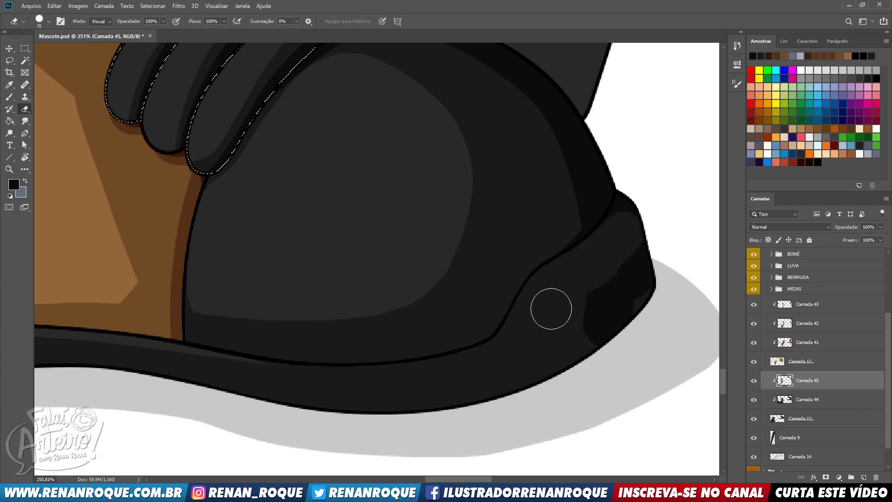
key(b)
mouse_move(625, 207)
mouse_down()
mouse_move(540, 333)
mouse_move(625, 255)
mouse_move(598, 275)
mouse_move(629, 245)
mouse_move(571, 288)
mouse_move(511, 365)
mouse_move(584, 304)
mouse_move(605, 348)
mouse_up()
key(e)
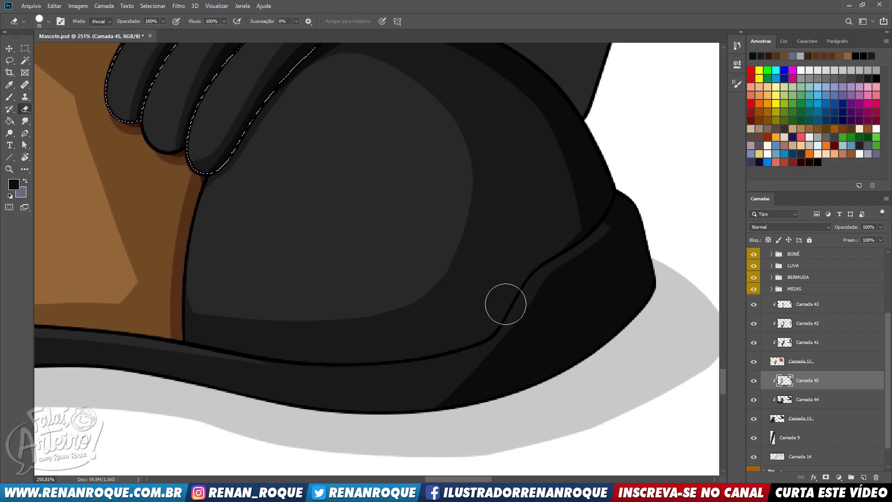
mouse_move(512, 345)
mouse_down()
mouse_move(624, 277)
mouse_move(594, 292)
mouse_move(634, 277)
mouse_move(542, 319)
mouse_move(647, 280)
mouse_move(405, 338)
mouse_up()
key(b)
key(e)
mouse_move(528, 261)
mouse_down()
mouse_move(429, 345)
mouse_move(471, 343)
mouse_up()
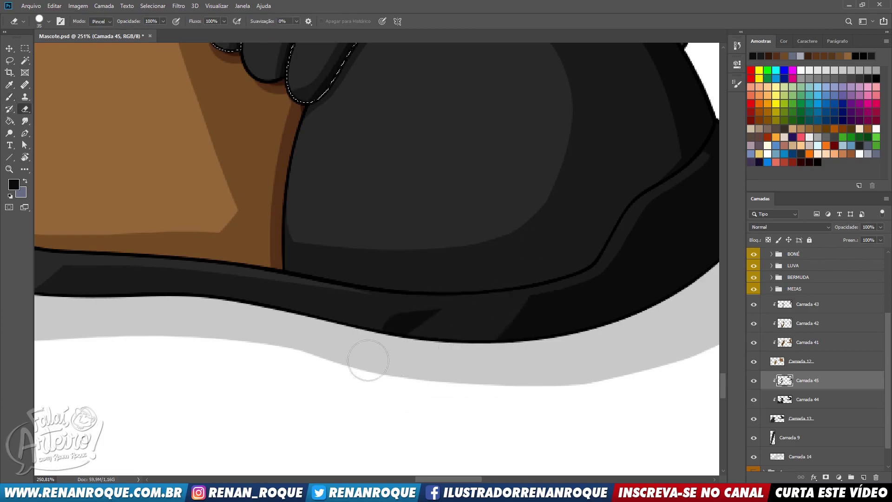
drag(436, 313, 338, 390)
key(ctrl+d)
- Sample the deepest black from the shadow folds of the raised hand's glove
scroll(209, 130, down, 13)
drag(354, 162, 521, 348)
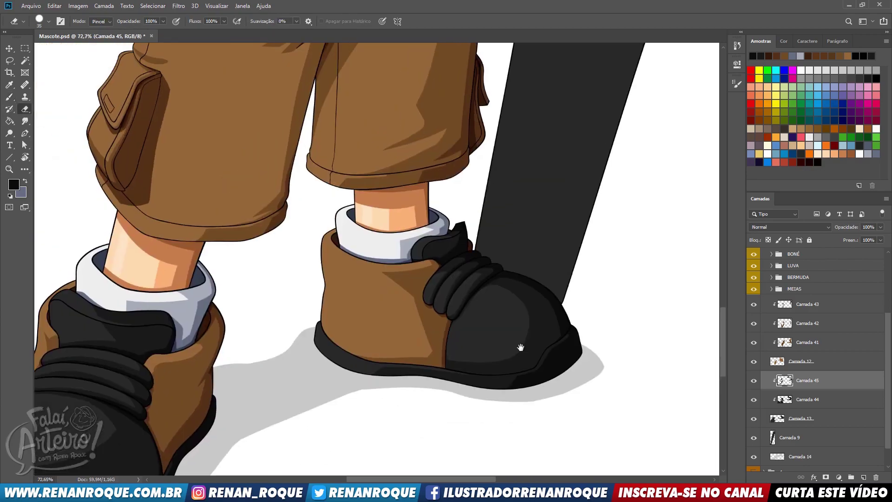
scroll(457, 309, up, 3)
drag(335, 195, 507, 409)
mouse_move(395, 79)
mouse_down()
mouse_move(436, 228)
mouse_move(446, 418)
mouse_up()
mouse_move(348, 65)
mouse_down()
mouse_move(369, 211)
mouse_move(414, 348)
mouse_up()
mouse_move(348, 247)
mouse_down()
mouse_move(397, 378)
mouse_move(324, 272)
mouse_up()
key(b)
scroll(314, 225, up, 4)
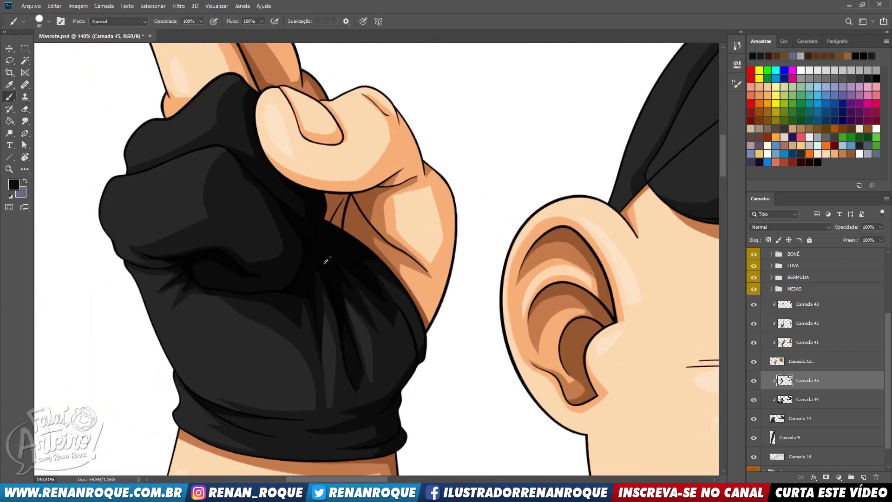
alt+click(325, 263)
- Add a new layer above Camada 45 for the shoes' deepest shadows, clipped to the black base layer
scroll(325, 263, down, 13)
drag(371, 135, 372, 105)
drag(389, 432, 442, 203)
scroll(409, 190, up, 6)
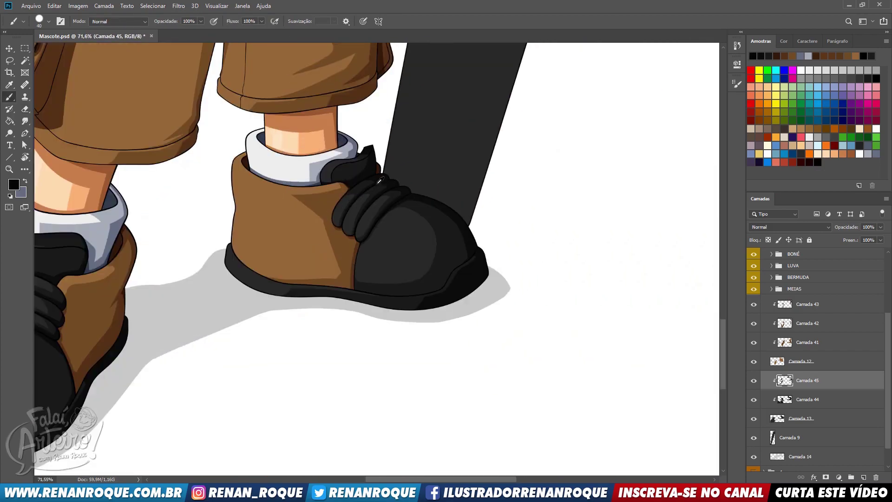
scroll(380, 180, up, 6)
click(861, 477)
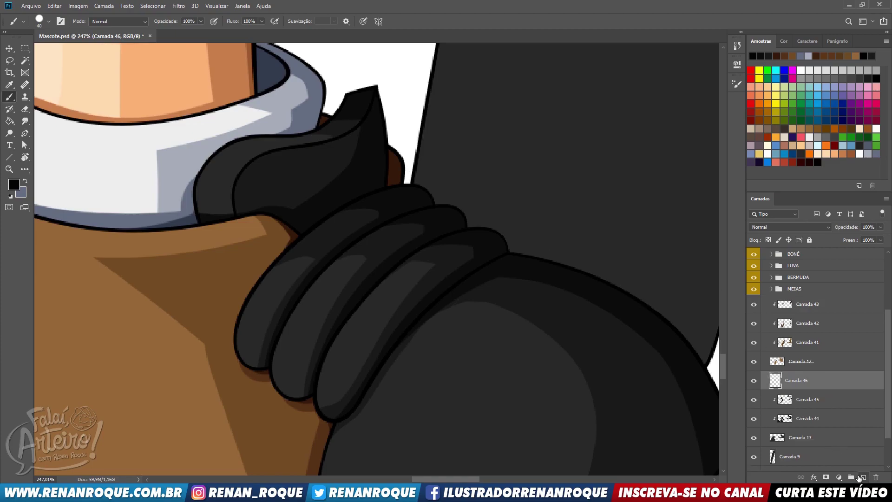
- Paint the deepest black shadow on the right-hand shoe's tongue and trim it with the eraser
mouse_move(321, 193)
mouse_down()
mouse_move(337, 182)
mouse_move(284, 213)
mouse_move(364, 171)
mouse_up()
key(e)
drag(298, 197, 371, 135)
- Paint the deepest black shadows on the right-hand shoe's laces and toe, trimming their edges with the eraser
mouse_move(583, 278)
mouse_down()
mouse_move(582, 191)
mouse_move(557, 186)
mouse_up()
key(b)
mouse_move(443, 211)
mouse_down()
mouse_move(474, 188)
mouse_move(523, 180)
mouse_move(592, 203)
mouse_move(409, 260)
mouse_up()
key(e)
drag(395, 307, 286, 265)
key(b)
mouse_move(569, 312)
mouse_down()
mouse_move(562, 324)
mouse_move(577, 264)
mouse_up()
key(e)
mouse_move(531, 341)
mouse_down()
mouse_move(566, 279)
mouse_move(499, 126)
mouse_up()
key(b)
mouse_move(615, 246)
mouse_down()
mouse_move(602, 292)
mouse_move(382, 425)
mouse_up()
drag(522, 313, 679, 149)
mouse_move(351, 295)
mouse_down()
mouse_move(398, 310)
mouse_move(288, 235)
mouse_up()
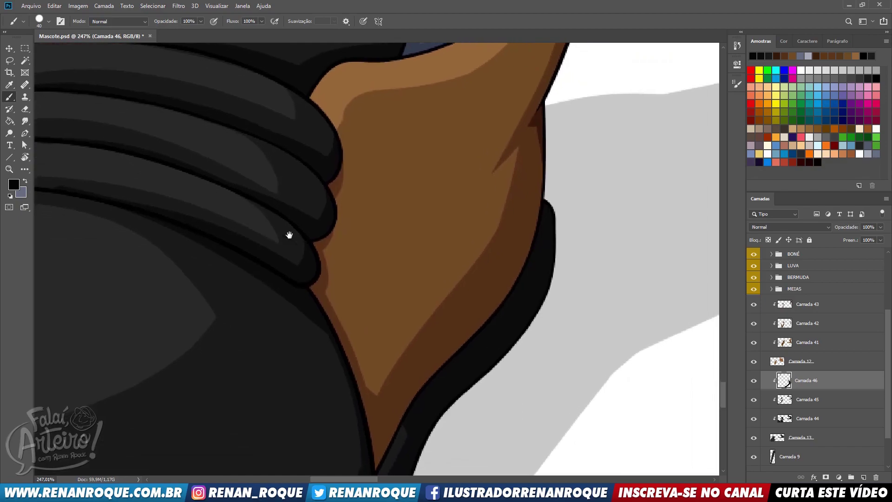
- Paint the deepest black shadow on the upper end of the left-hand shoe's sole, beside the brown side panel
drag(536, 179, 533, 180)
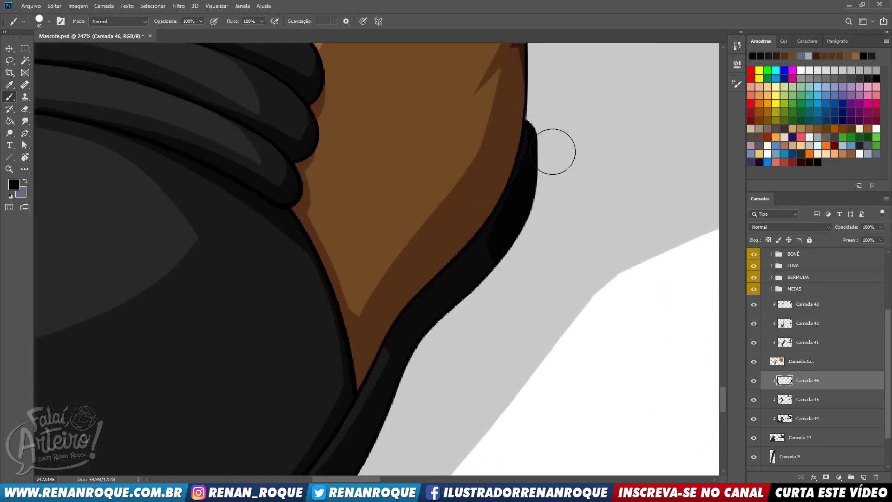
key(e)
key(b)
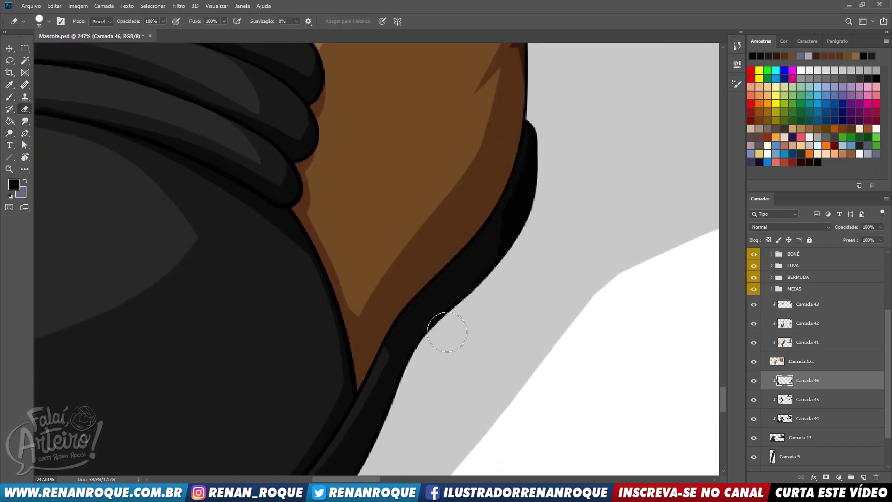
drag(539, 220, 675, 274)
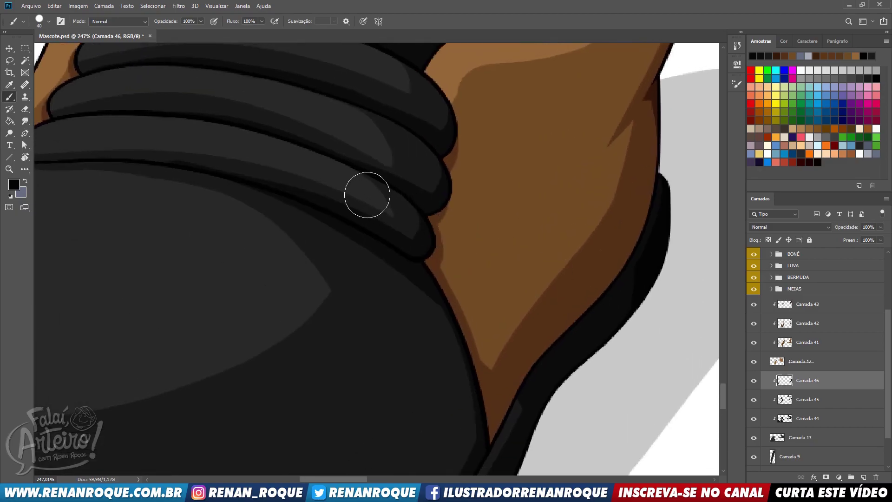
- Add and trim deepest black shadows where the left-hand shoe's tongue meets the laces, undoing one stray stroke
key(e)
drag(455, 205, 446, 358)
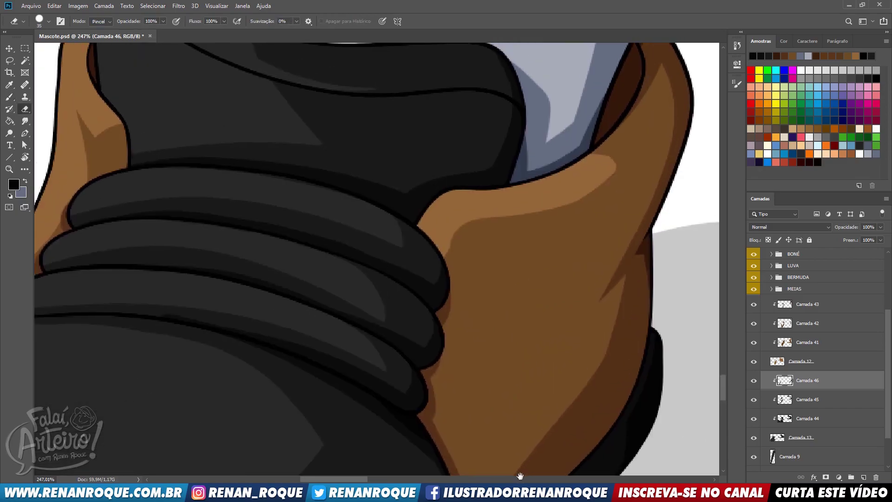
drag(297, 148, 439, 206)
key(ctrl+z)
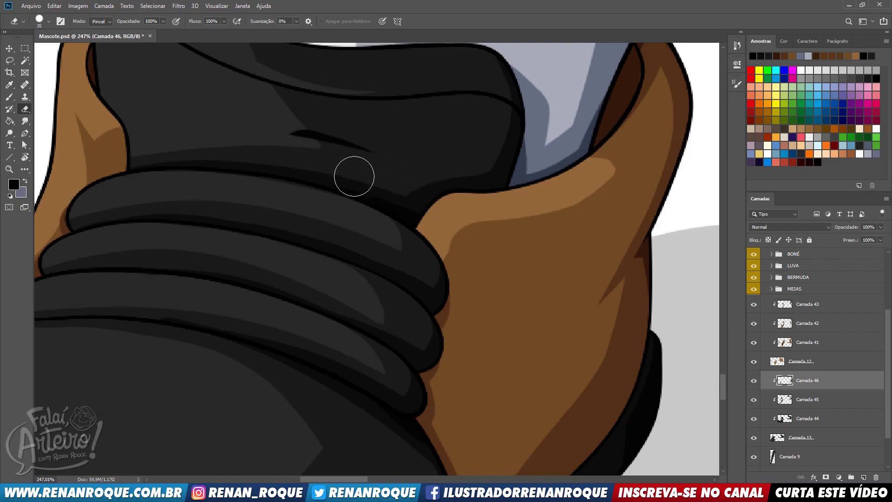
drag(294, 133, 427, 200)
key(b)
drag(423, 234, 515, 200)
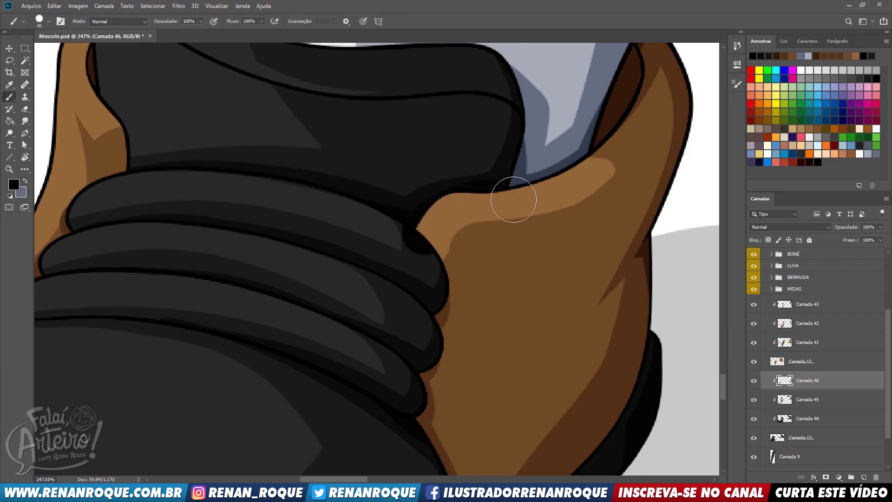
key(e)
drag(394, 242, 413, 244)
mouse_move(523, 279)
mouse_down()
mouse_move(534, 406)
mouse_move(494, 377)
mouse_move(559, 163)
mouse_move(644, 193)
mouse_move(624, 199)
mouse_up()
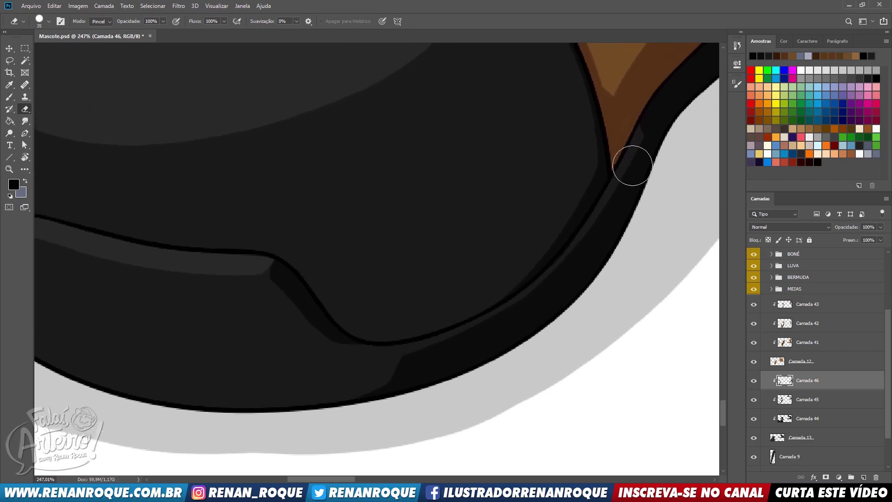
drag(637, 235, 610, 266)
scroll(408, 322, down, 8)
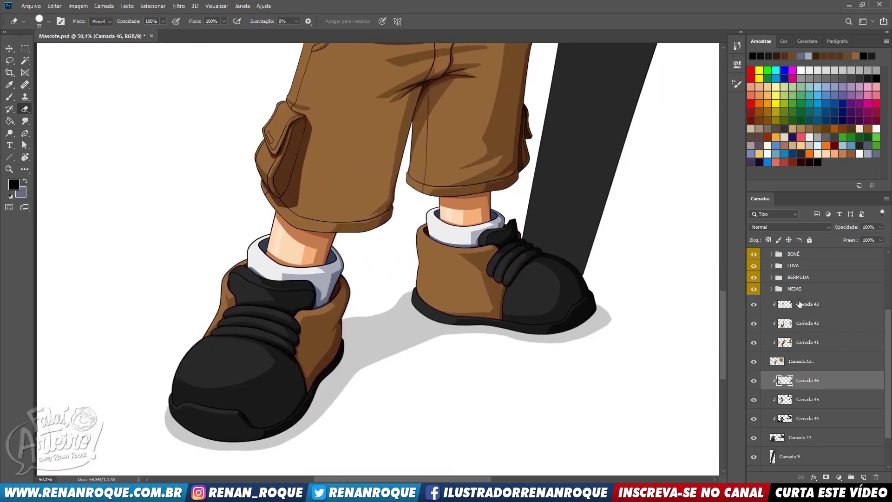
- Group the shoe layers from Camada 43 down to Camada 13 into a yellow-labelled group named TÊNIS
click(800, 304)
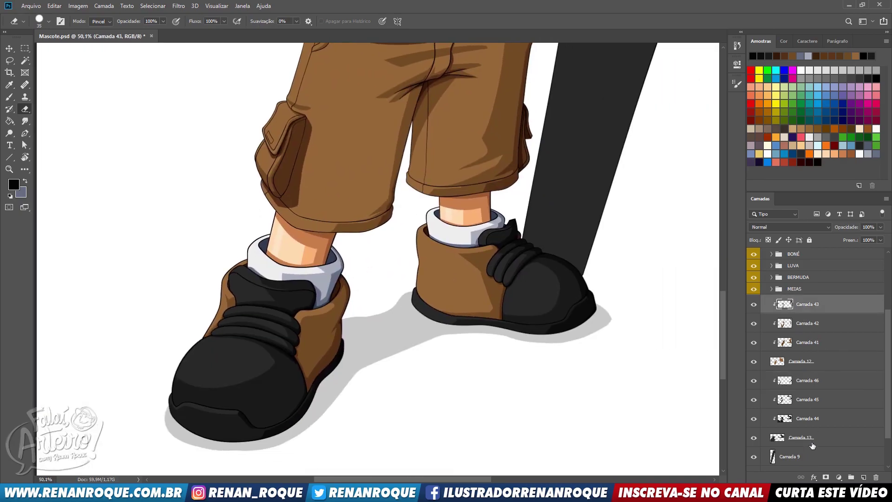
shift+click(813, 445)
key(ctrl+g)
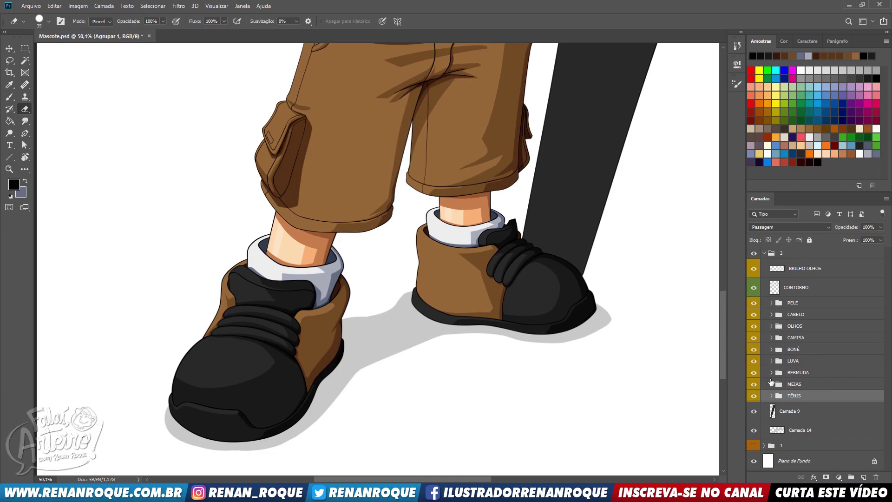
- Sample the shoe's near-black shade and add a new layer clipped to the giant pen's base layer, Camada 9
click(781, 414)
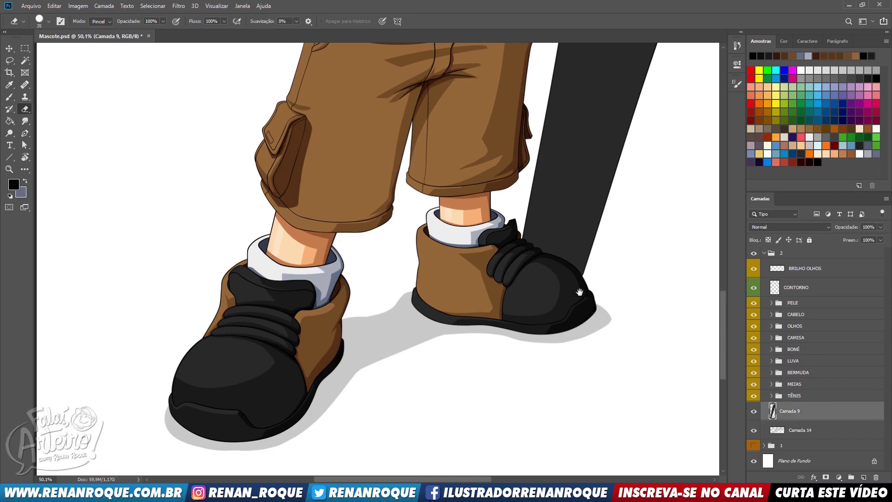
drag(580, 292, 415, 474)
drag(483, 275, 450, 249)
drag(462, 191, 464, 183)
mouse_move(377, 409)
mouse_down()
mouse_move(472, 363)
mouse_move(435, 342)
mouse_up()
key(b)
alt+click(475, 347)
drag(506, 326, 486, 321)
drag(511, 311, 429, 466)
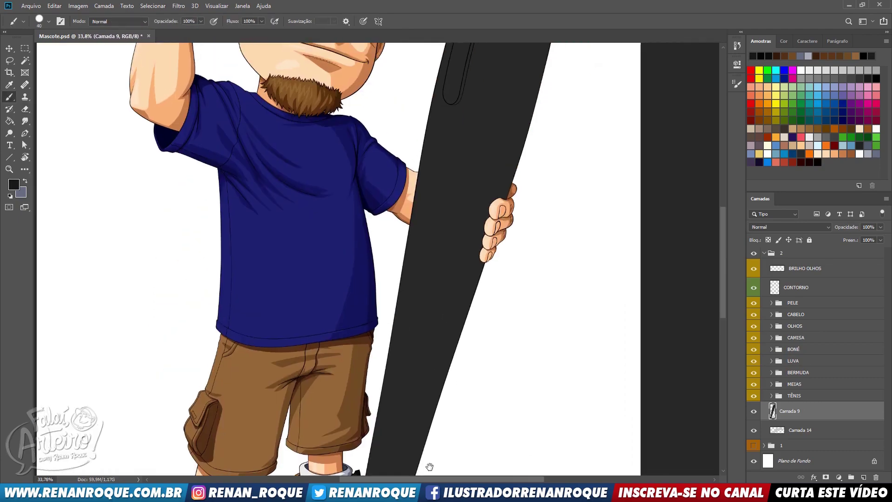
scroll(453, 414, down, 2)
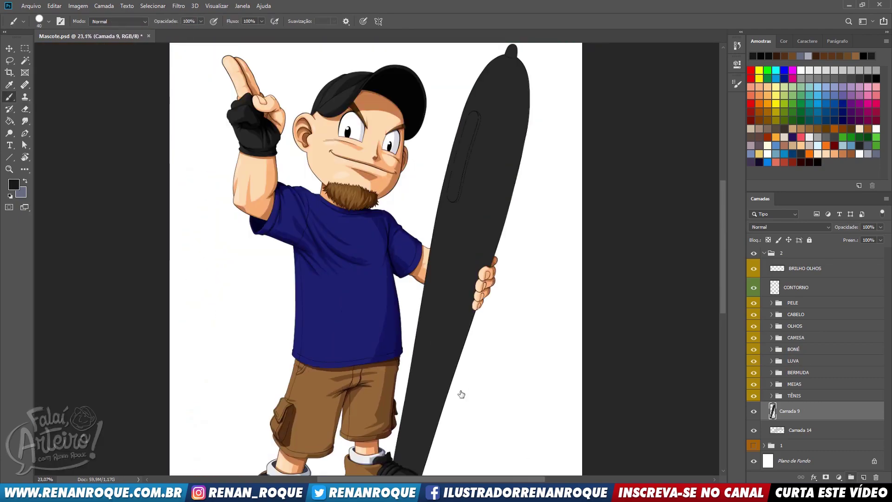
key(ctrl+shift+alt+n)
- Paint a broad near-black shadow down the right side of the pen's body with a 250 px brush
scroll(510, 75, up, 2)
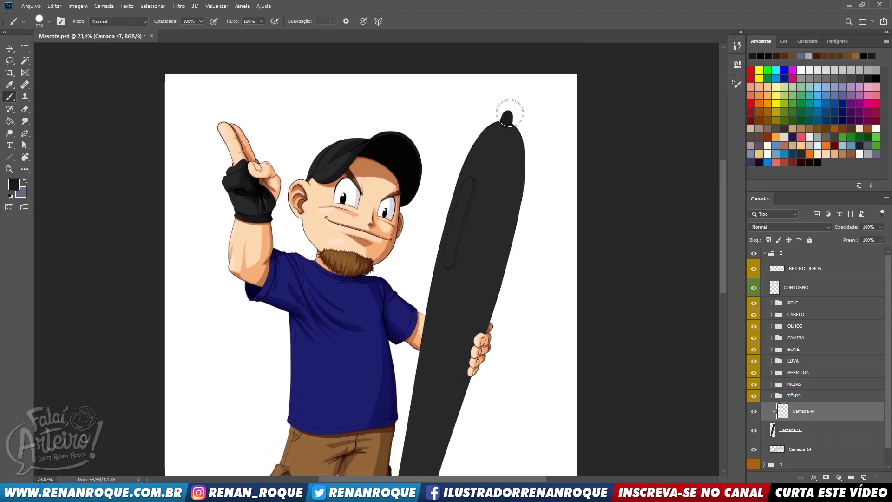
drag(511, 113, 488, 360)
drag(518, 133, 454, 434)
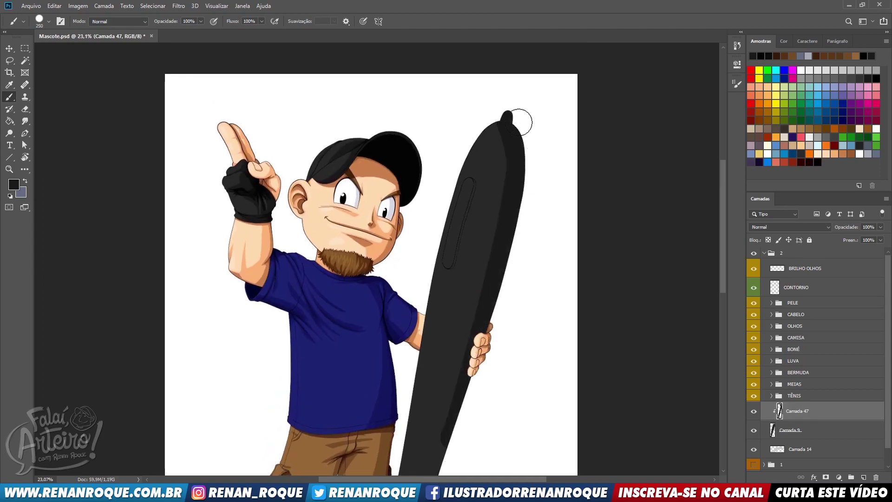
drag(521, 175, 515, 144)
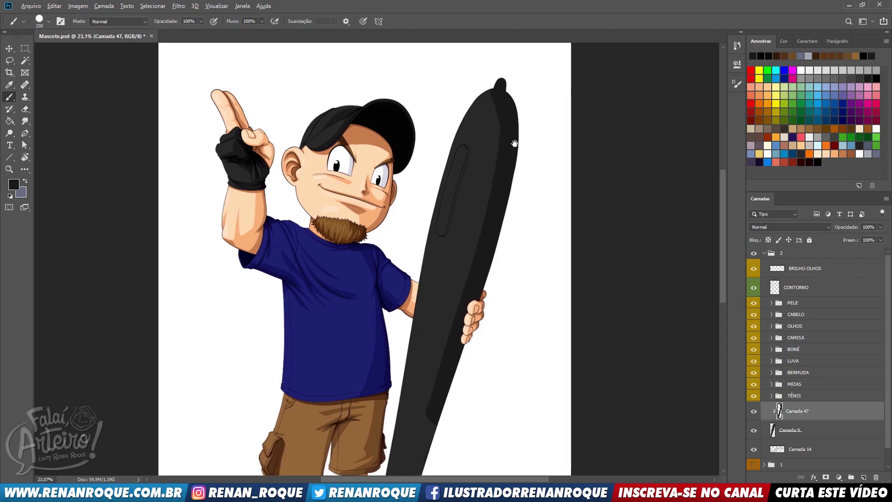
scroll(516, 141, down, 3)
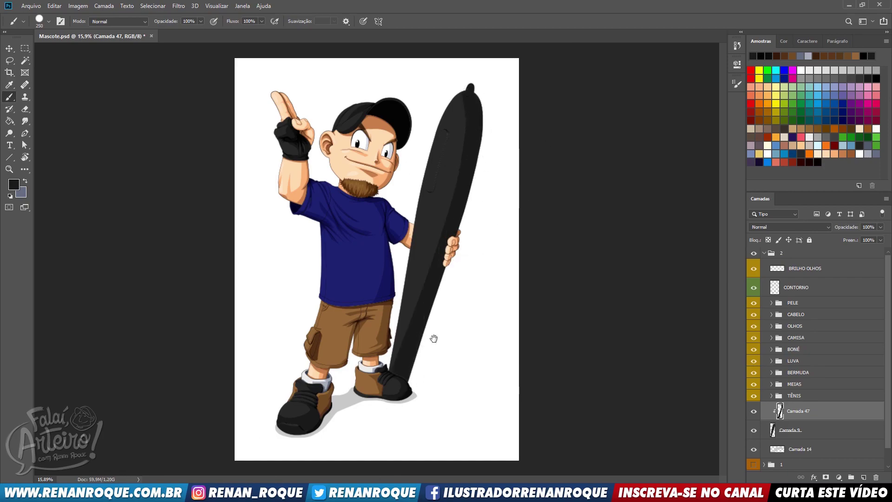
- Clean up the inner edge of the pen body's long shadow with the eraser
key(ctrl+space)
drag(437, 342, 457, 325)
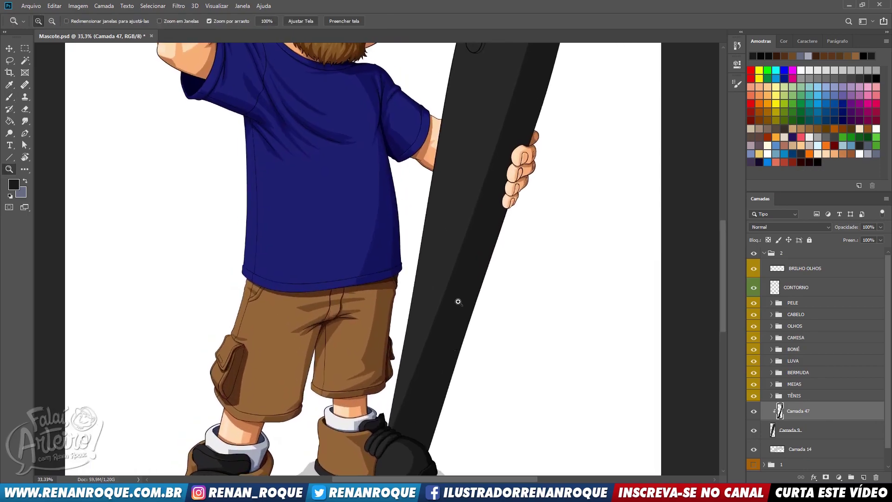
key(e)
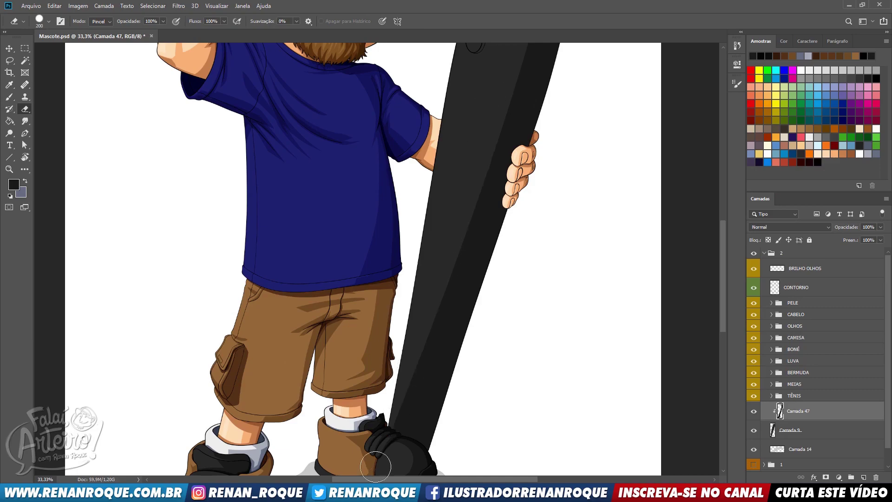
drag(545, 92, 532, 191)
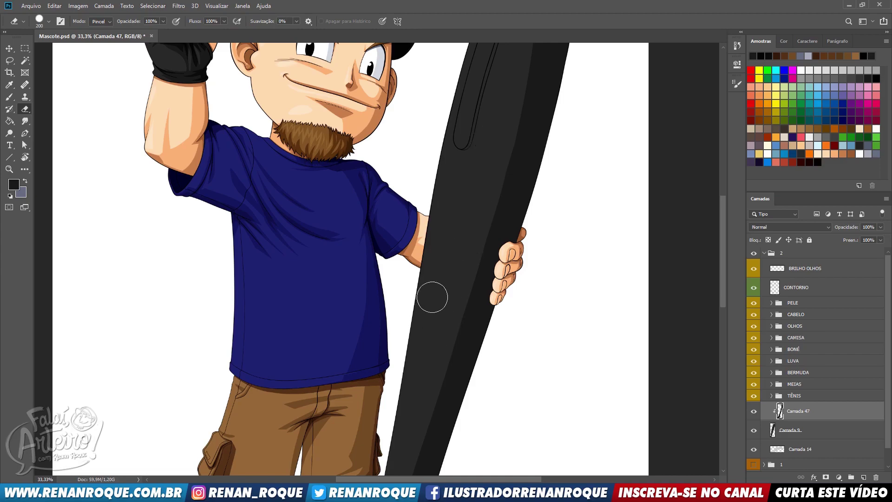
drag(545, 107, 504, 359)
- Trim the body shadow just below the pen's tip and cover the tip with the near-black shade
ctrl+click(525, 148)
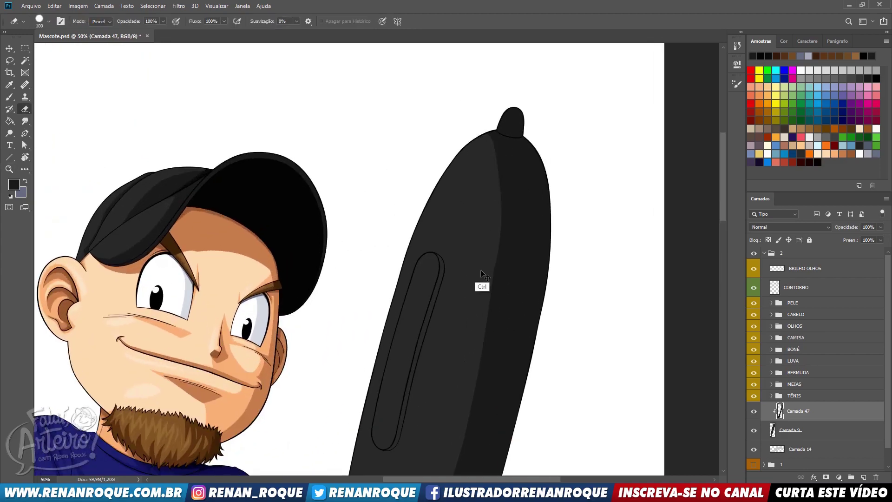
key(z)
click(516, 123)
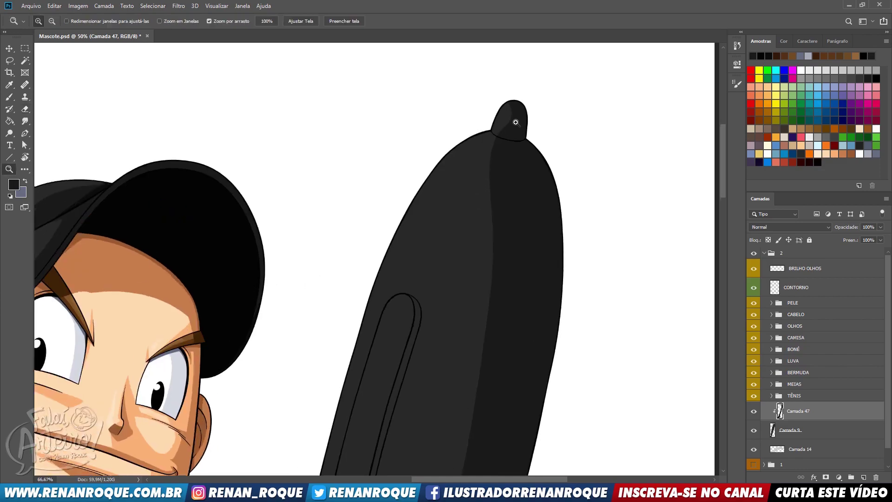
click(515, 122)
key(e)
drag(488, 127, 530, 119)
drag(531, 142, 506, 239)
key(b)
key(bracketleft)
key(bracketleft)
click(489, 201)
- Erase the left part of the pen tip's shading with a smaller eraser, leaving a curved shadow on its right side
key(z)
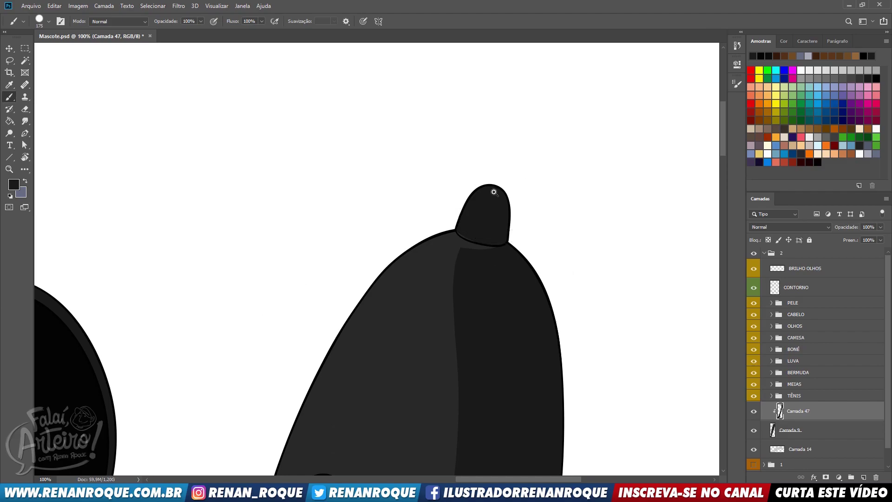
click(494, 193)
key(e)
key(bracketleft)
key(bracketleft)
key(bracketleft)
key(bracketleft)
key(bracketleft)
key(bracketleft)
key(bracketleft)
mouse_move(444, 262)
mouse_down()
mouse_move(456, 225)
mouse_move(548, 186)
mouse_up()
- Paint near-black shading on the lower end of the pen's elongated side button with a 70 px brush
scroll(385, 275, down, 12)
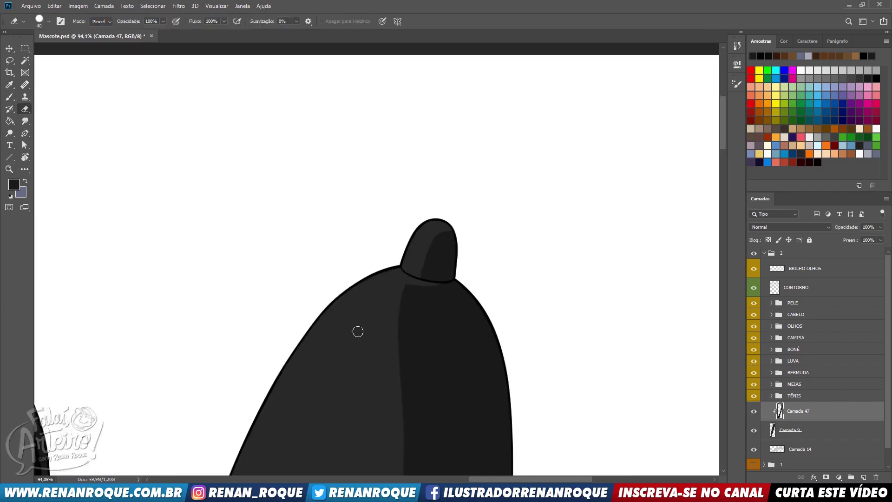
drag(367, 326, 430, 100)
drag(427, 241, 461, 124)
scroll(427, 219, up, 1)
scroll(427, 219, up, 3)
scroll(378, 200, down, 3)
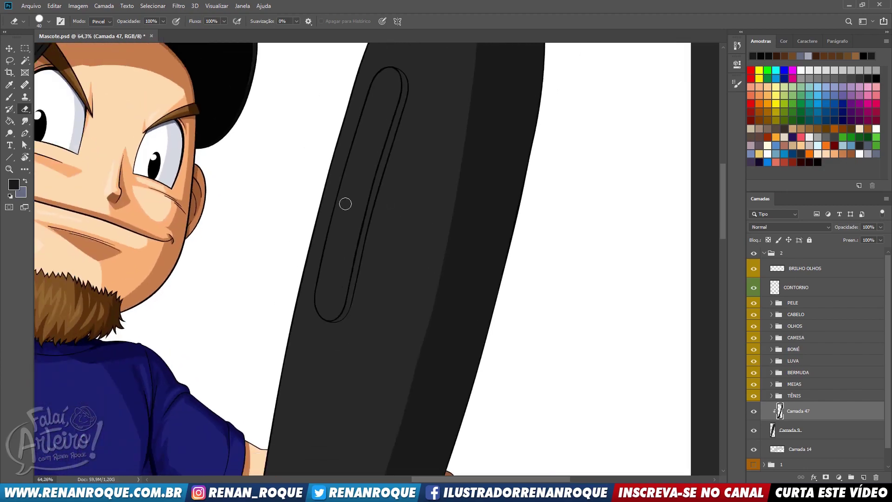
scroll(325, 140, up, 2)
key(b)
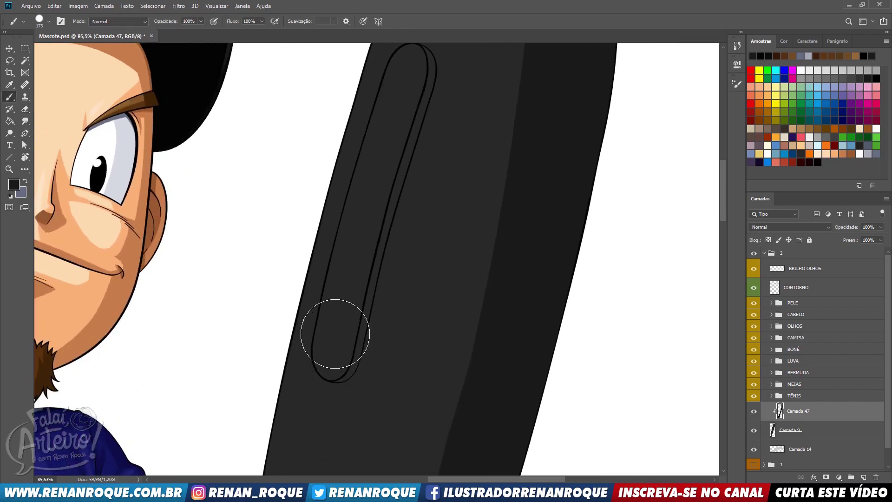
key(bracketleft)
key(bracketleft)
click(331, 363)
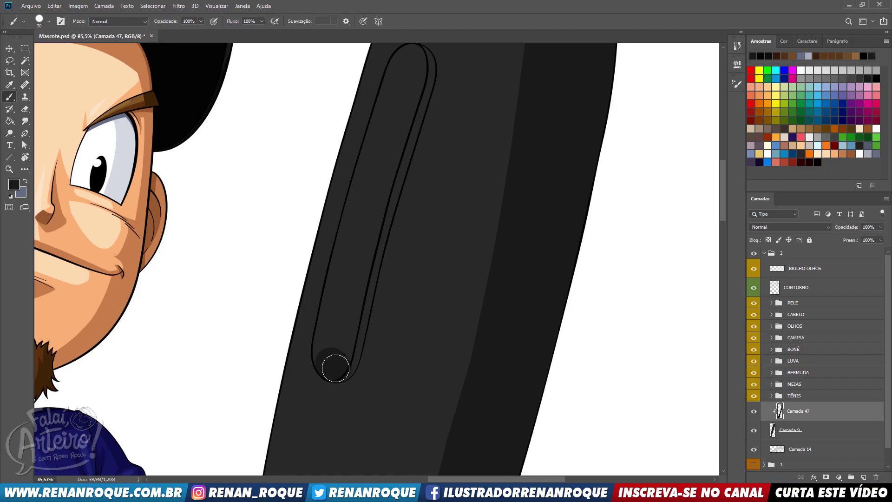
drag(335, 369, 344, 350)
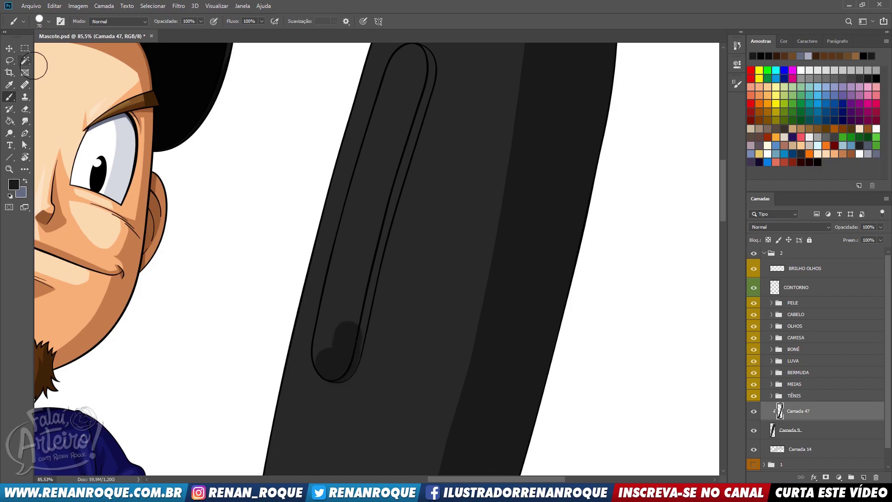
- Select the pen's side button areas on the CONTORNO layer with the Magic Wand and expand the selection by 1 pixel
key(w)
click(796, 287)
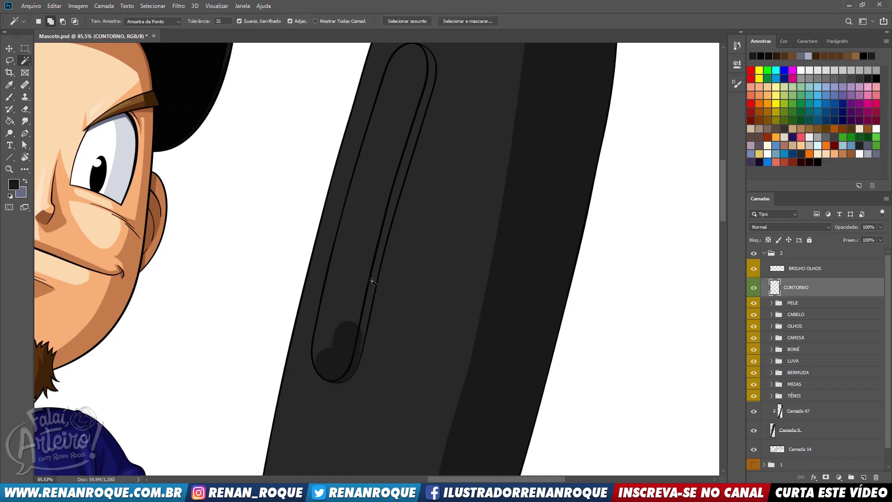
shift+click(390, 216)
click(155, 6)
mouse_move(170, 138)
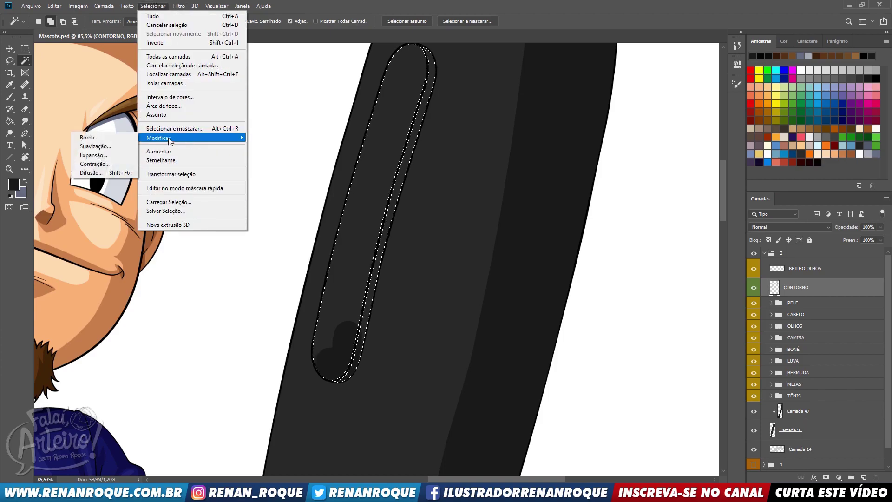
click(124, 155)
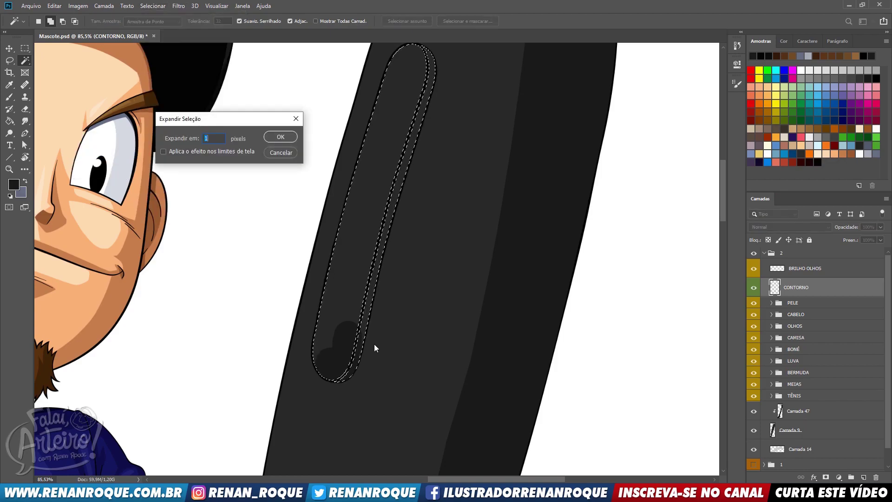
key(Return)
key(b)
mouse_move(351, 370)
mouse_down()
mouse_move(345, 350)
mouse_move(419, 60)
mouse_up()
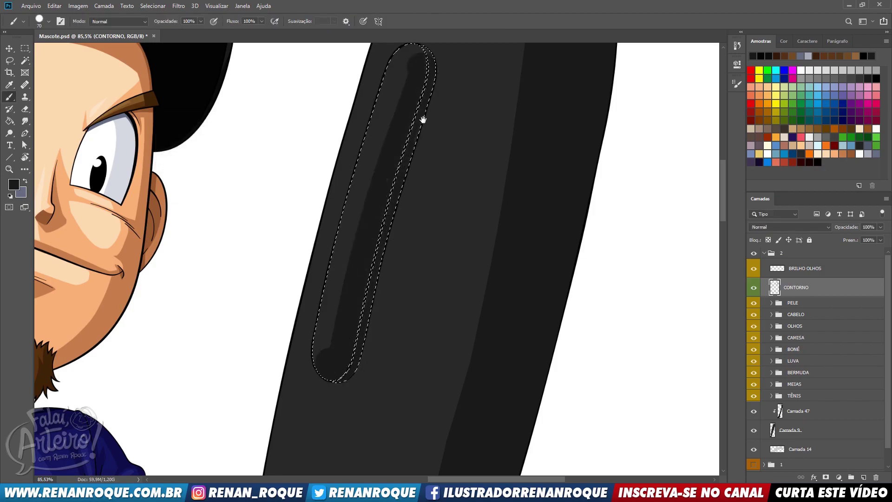
drag(422, 119, 419, 155)
key(e)
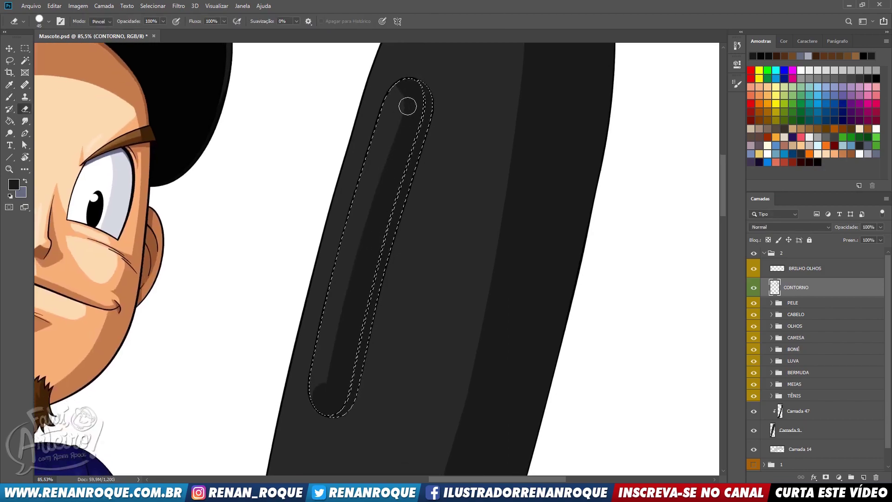
mouse_move(346, 267)
mouse_down()
mouse_move(315, 373)
mouse_move(397, 121)
mouse_up()
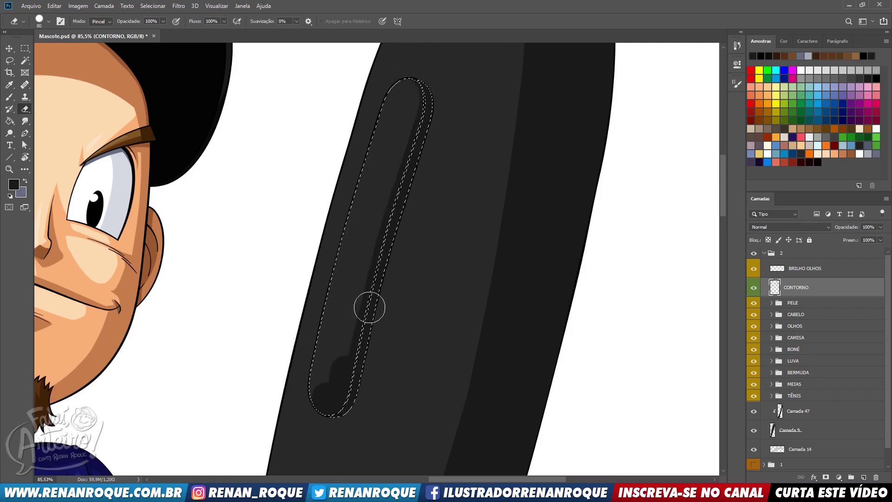
key(ctrl+z)
key(ctrl+z)
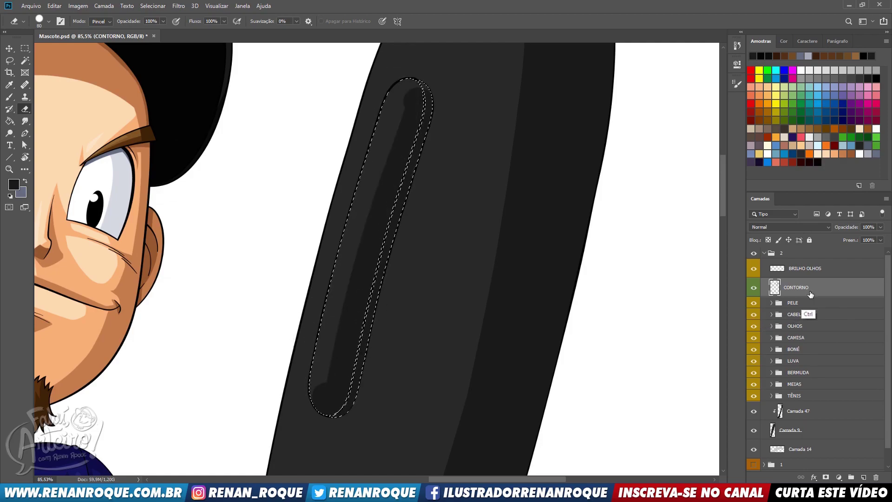
click(753, 289)
click(754, 289)
click(756, 290)
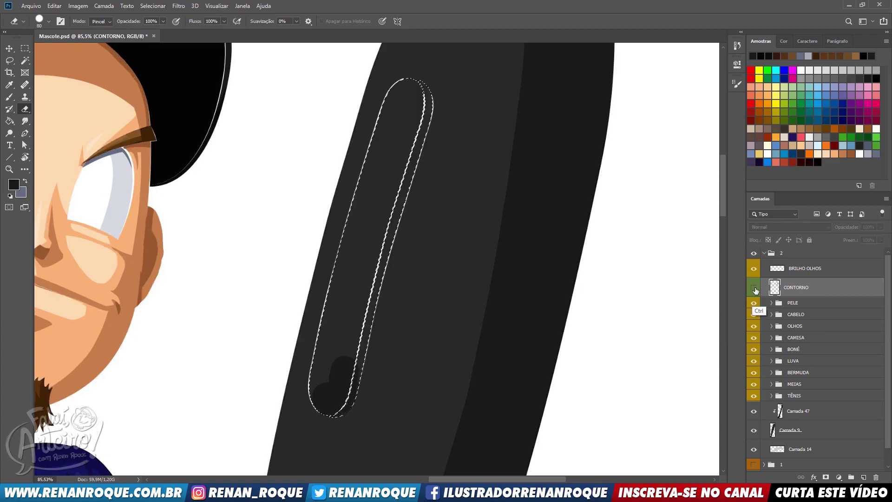
click(754, 289)
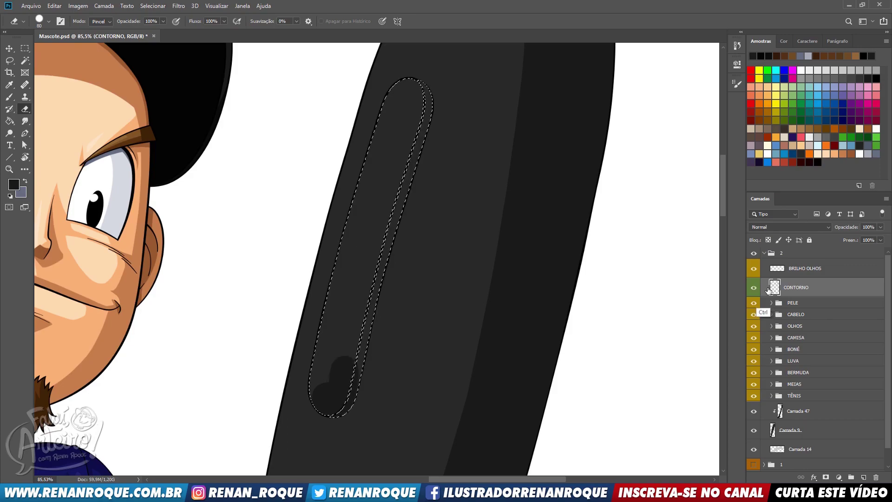
click(754, 290)
click(754, 292)
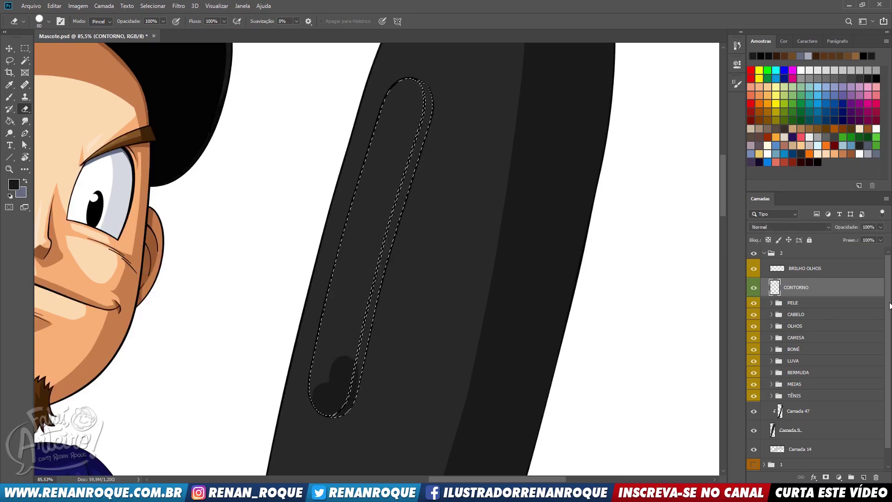
- Paint near-black shading along the pen's elongated side button on Camada 47, trim it to a narrow right-side shadow with the eraser, and deselect
scroll(885, 307, down, 1)
click(800, 393)
key(b)
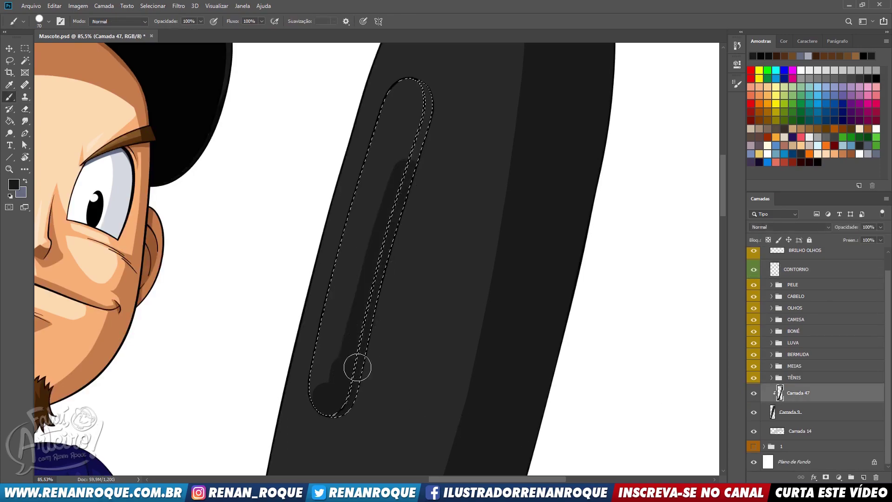
key(e)
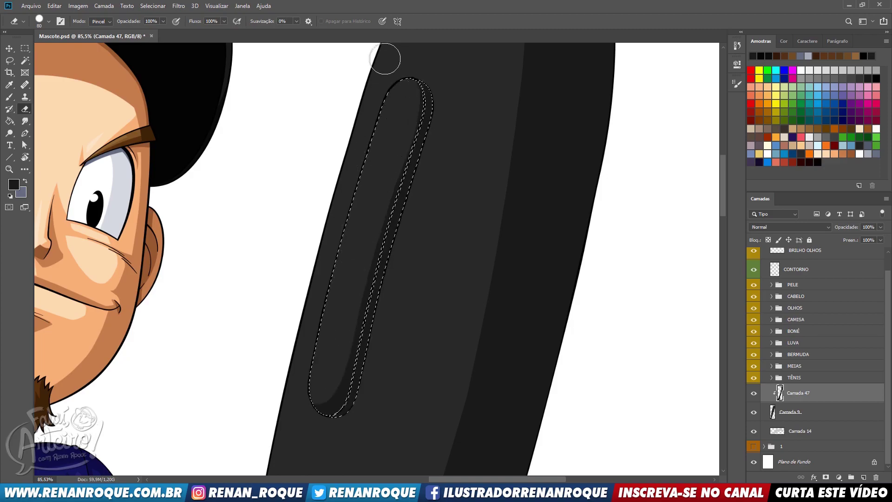
key(b)
key(ctrl+d)
- Select the narrow strip along the side button's right edge on the CONTORNO layer with the Magic Wand and expand the selection by 1 pixel
scroll(393, 138, down, 3)
drag(381, 159, 391, 185)
scroll(390, 185, up, 2)
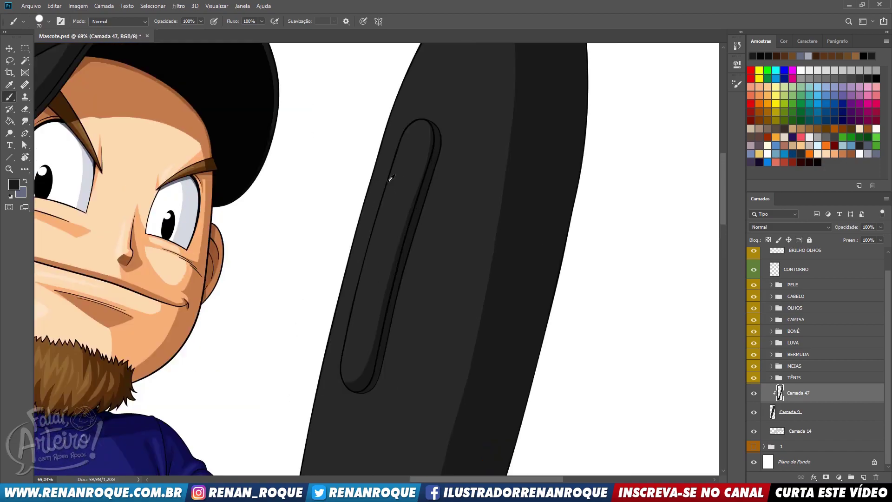
click(27, 61)
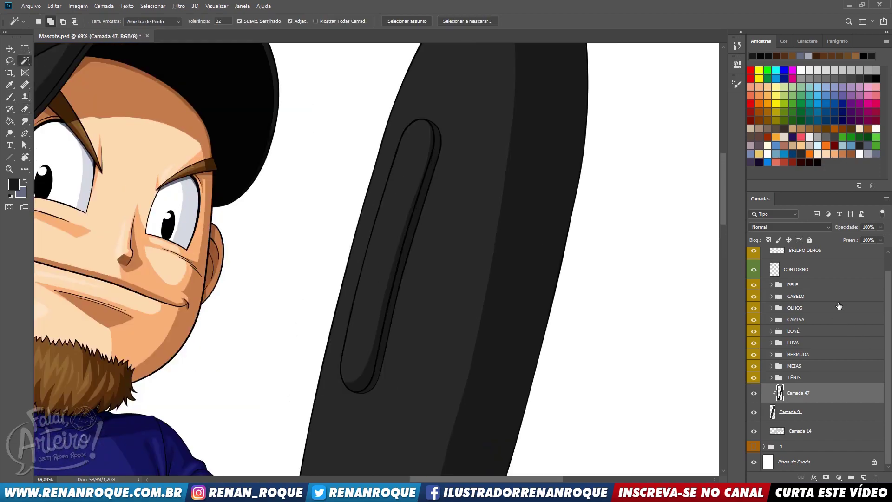
click(792, 269)
click(153, 5)
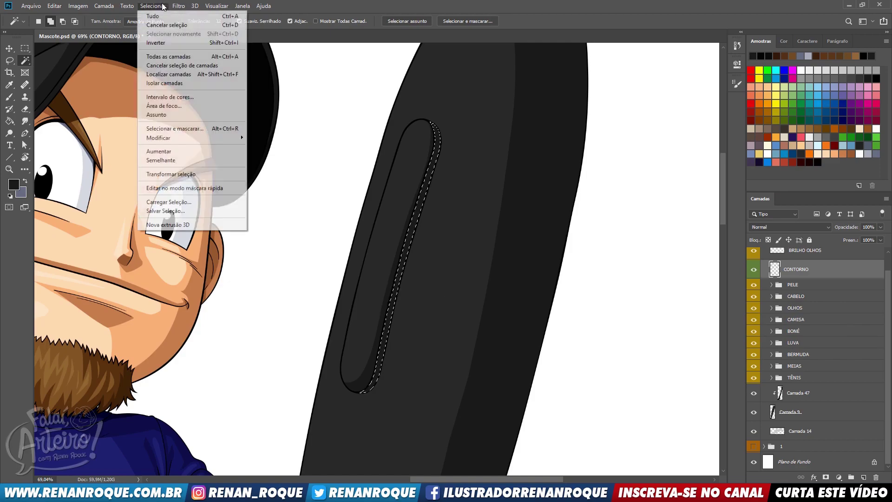
mouse_move(218, 125)
click(254, 155)
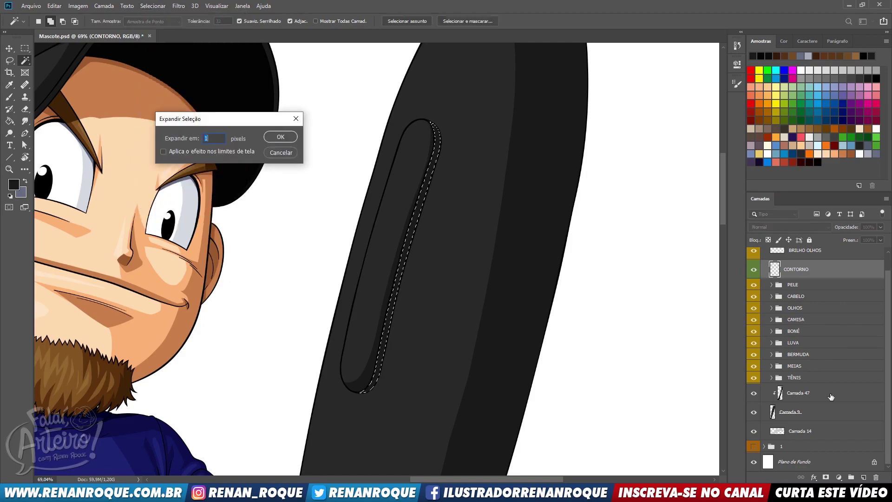
key(Return)
- Create a new layer above Camada 47 and fill the side button's narrow strip with a darker black sampled from the cap, using an 80 px brush
click(832, 398)
click(864, 477)
drag(354, 229, 448, 367)
key(b)
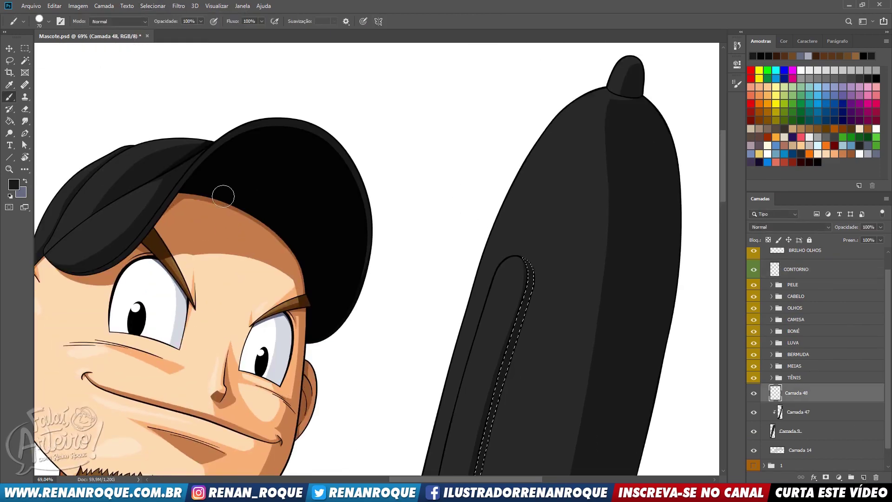
alt+click(200, 150)
drag(586, 225, 497, 97)
key(])
mouse_move(448, 153)
mouse_down()
mouse_move(354, 410)
mouse_move(393, 378)
mouse_up()
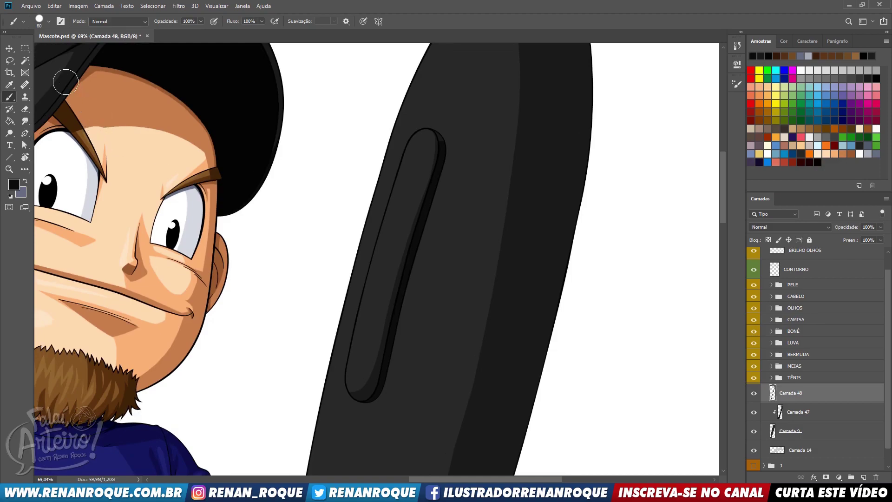
- Select the pen's body around the side button on the CONTORNO layer with the Magic Wand and expand the selection
click(26, 60)
click(781, 278)
click(463, 276)
click(153, 5)
mouse_move(153, 139)
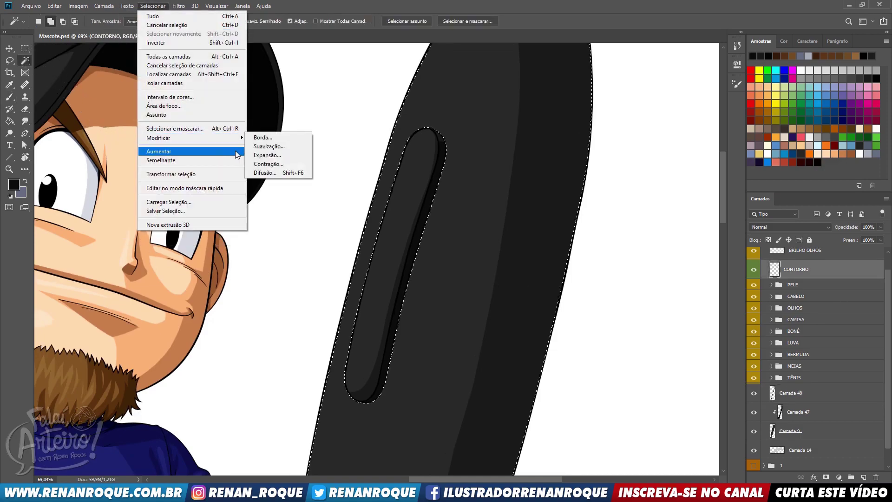
click(252, 155)
key(Return)
- Paint the side button's cast shadow on the pen body along its right and lower edge on Camada 48, and deselect
key(b)
click(797, 399)
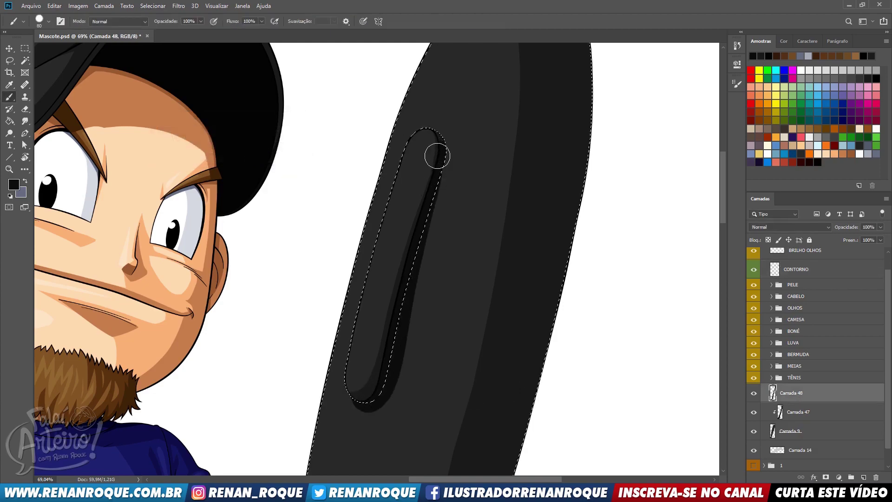
key(ctrl+z)
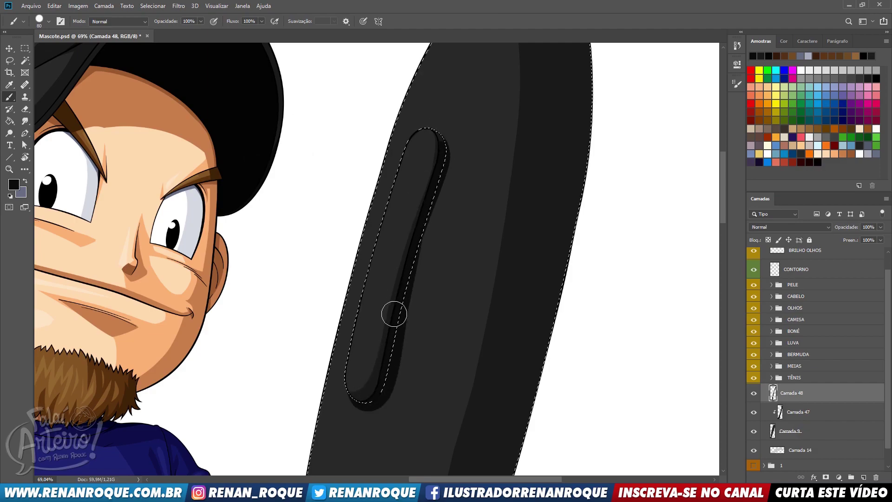
mouse_move(418, 197)
mouse_down()
mouse_move(411, 236)
mouse_move(432, 147)
mouse_move(378, 366)
mouse_up()
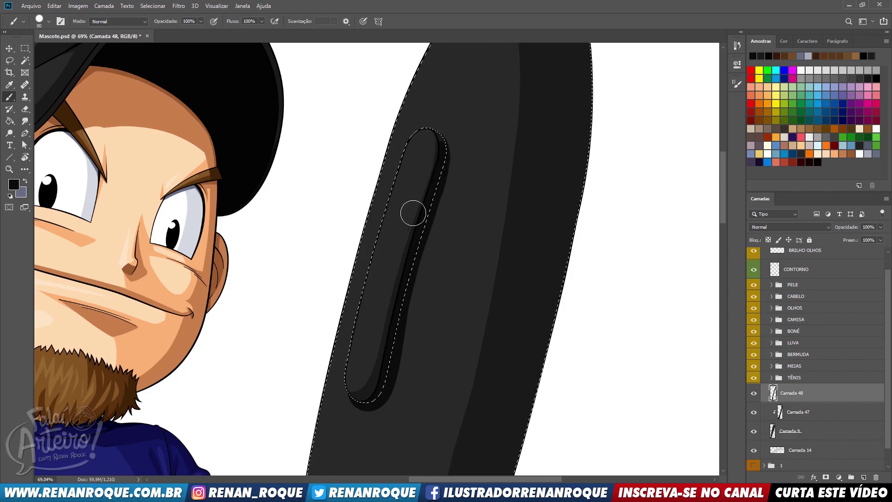
key(ctrl+d)
scroll(405, 185, down, 4)
drag(474, 244, 445, 346)
scroll(448, 320, down, 3)
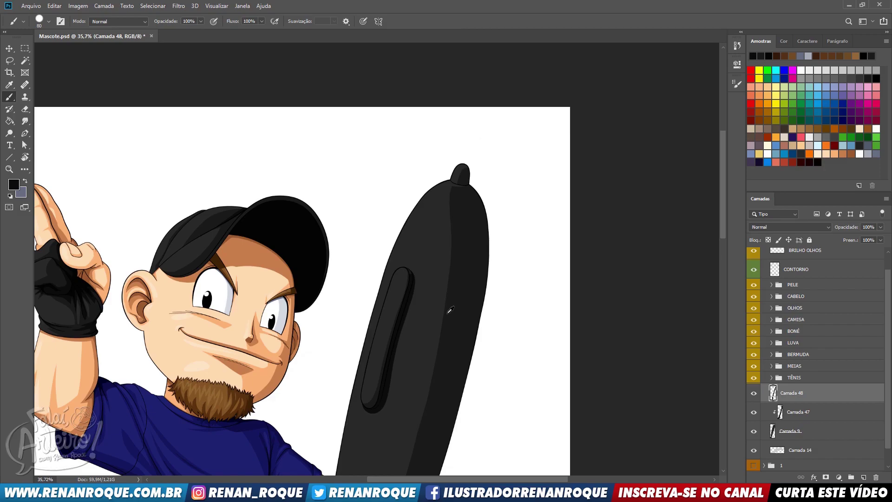
key(bracketright)
key(bracketright)
mouse_move(468, 179)
mouse_down()
mouse_move(488, 243)
mouse_move(429, 461)
mouse_up()
drag(505, 229, 525, 99)
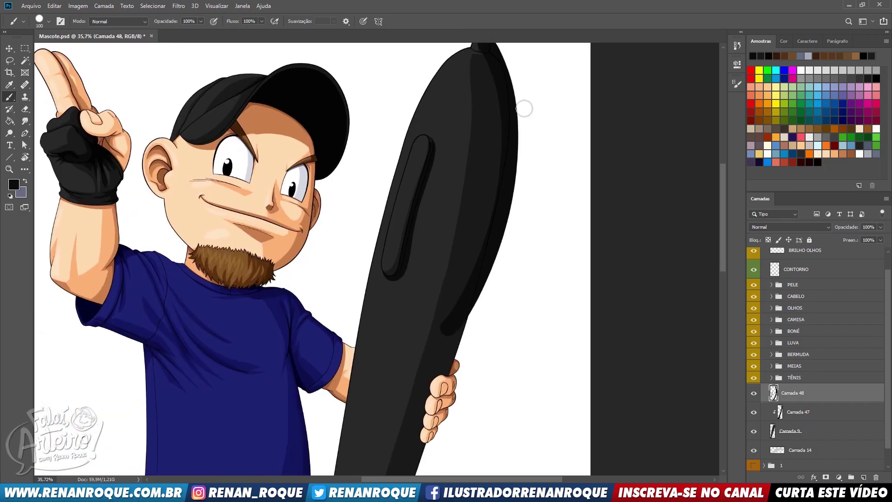
key(ctrl+z)
- Clip Camada 48 to the pen layer and paint the deepest shadow down the pen's right edge with a 150 px brush
key(ctrl+alt+g)
scroll(521, 119, down, 3)
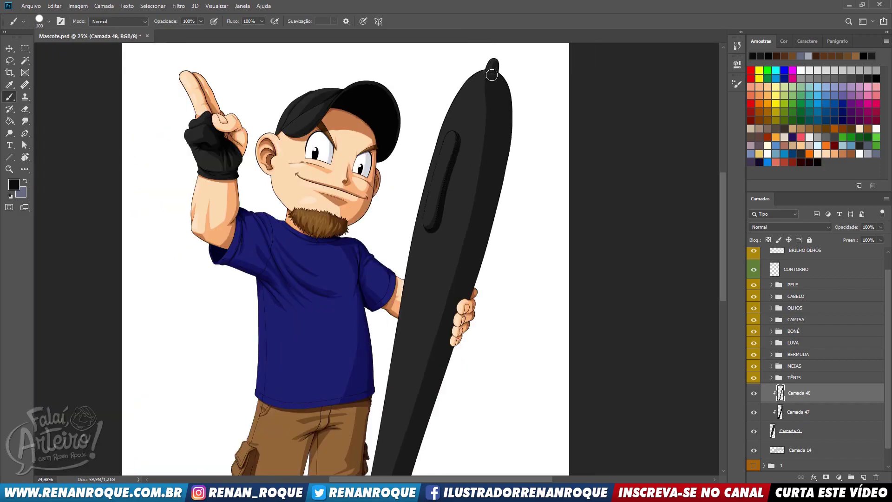
key(bracketright)
key(bracketright)
drag(506, 75, 505, 173)
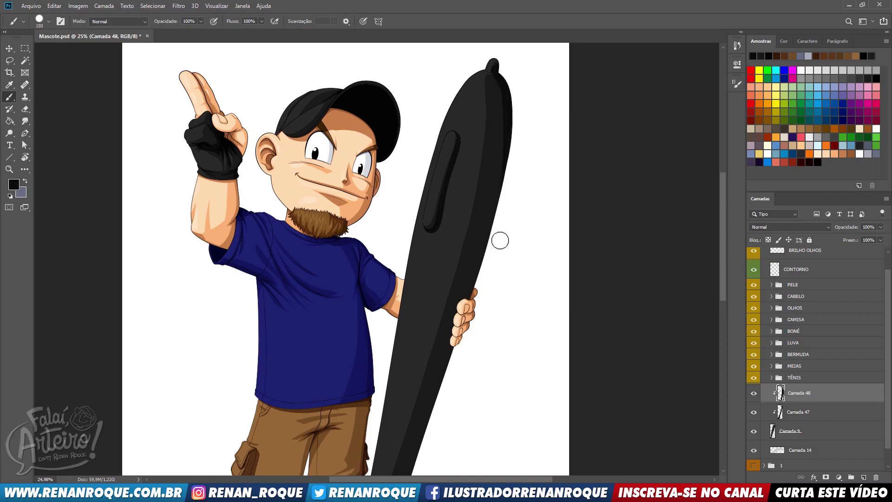
drag(517, 119, 484, 267)
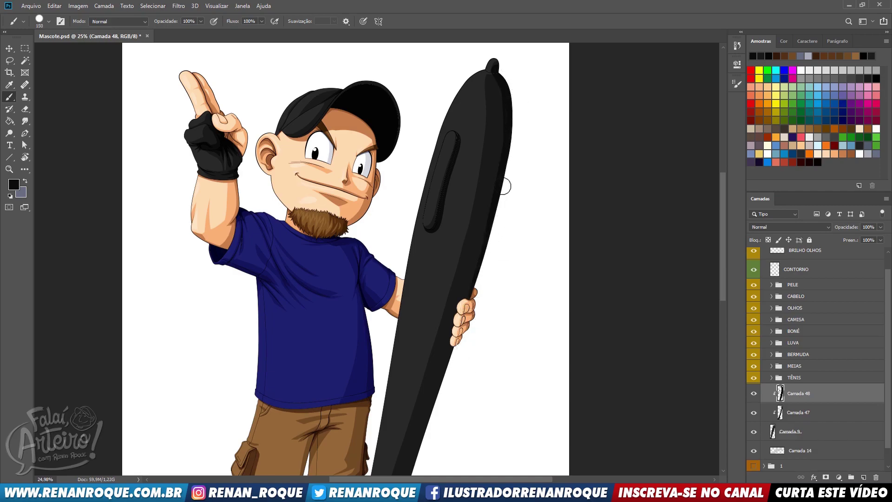
drag(459, 372, 503, 270)
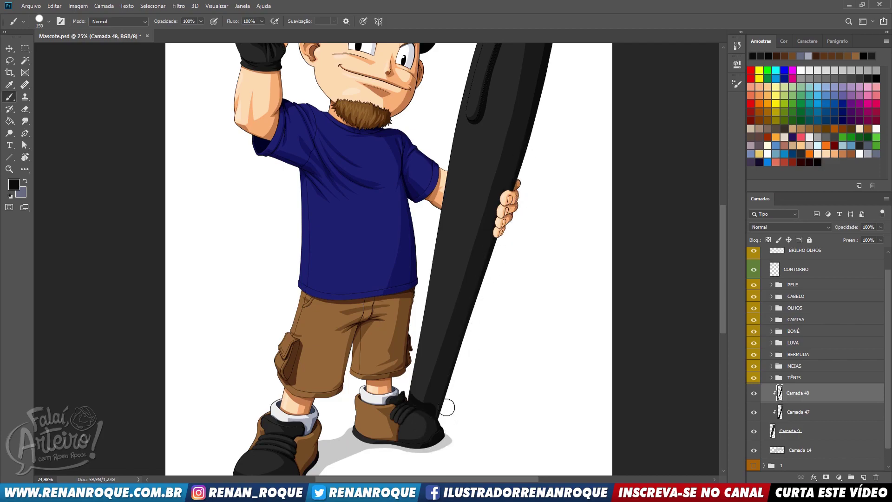
- Paint the deepest shadow at the pen's lower end, around the top of the shoe it stands behind
key(z)
click(463, 405)
drag(437, 424, 474, 368)
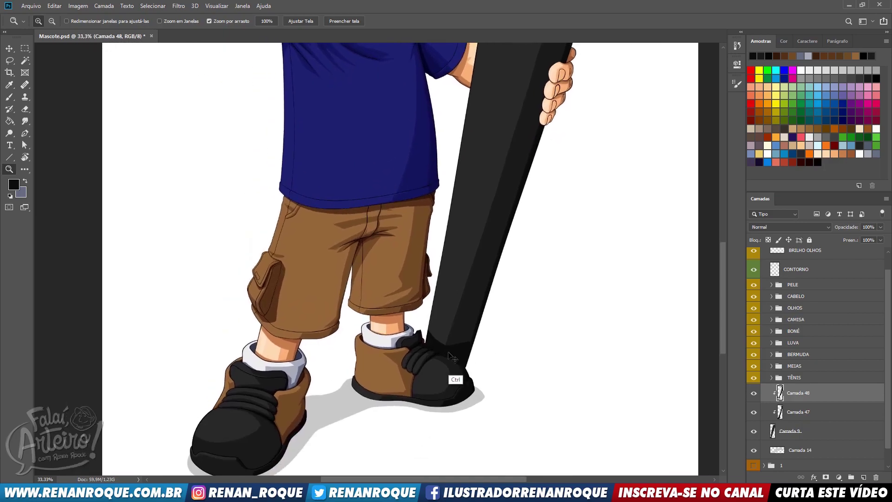
key(b)
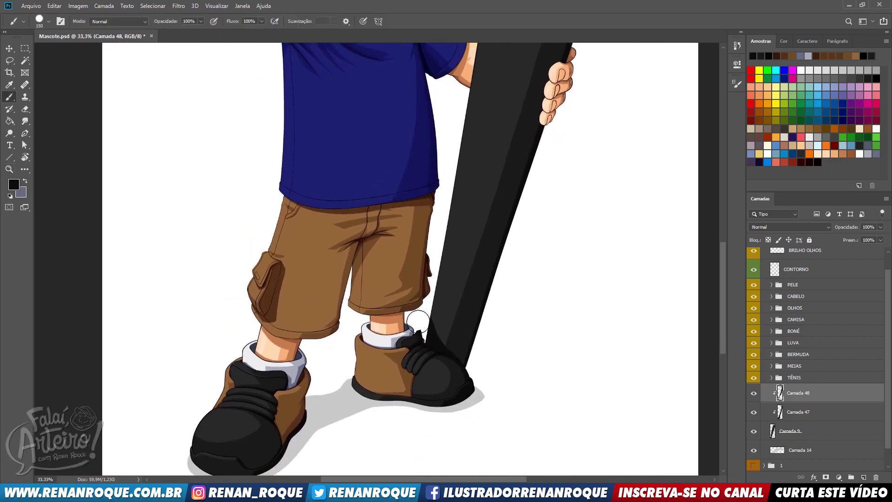
drag(511, 238, 510, 194)
key(z)
click(466, 301)
click(467, 300)
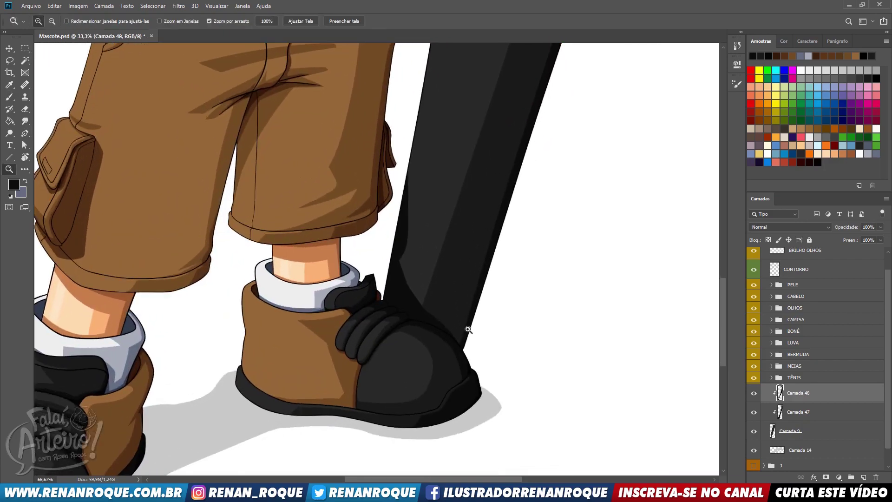
- Paint the deepest shadow on the pen around the gripping fingers with a 40 px brush
key(b)
mouse_move(592, 142)
mouse_down()
mouse_move(494, 424)
mouse_move(494, 482)
mouse_up()
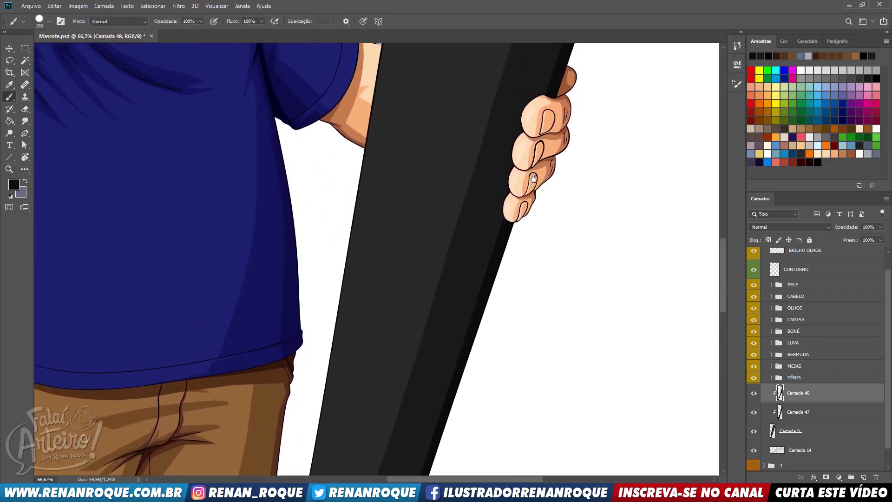
key(z)
click(540, 111)
key(b)
key([)
key(bracketleft)
key(bracketleft)
key(bracketleft)
key(bracketleft)
key(bracketleft)
key(bracketleft)
key(bracketleft)
key(bracketleft)
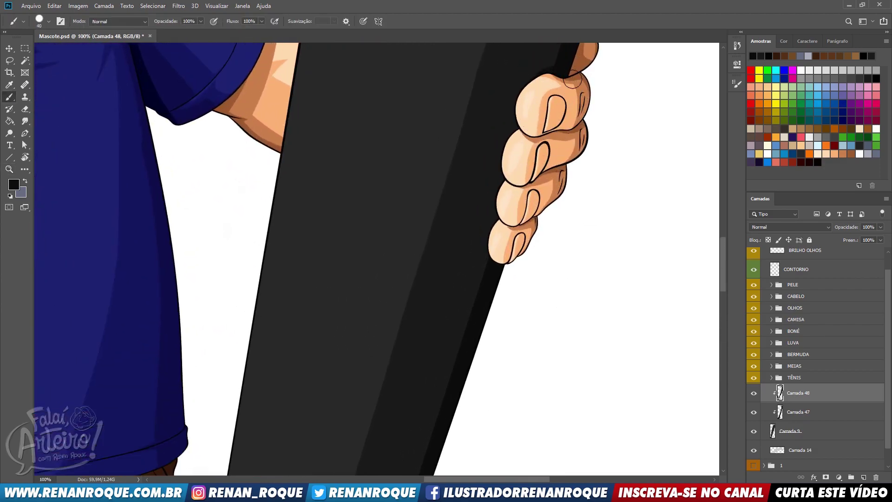
mouse_move(527, 131)
mouse_down()
mouse_move(507, 195)
mouse_move(504, 270)
mouse_up()
- Trim the deepest shadow on the pen's tip with a 35 px eraser, leaving a curved shape on its right side
drag(579, 145, 529, 417)
drag(543, 50, 547, 428)
drag(591, 106, 489, 495)
key(z)
click(524, 213)
key(e)
mouse_move(506, 221)
mouse_down()
mouse_move(513, 194)
mouse_move(534, 220)
mouse_move(517, 220)
mouse_move(526, 166)
mouse_move(523, 188)
mouse_up()
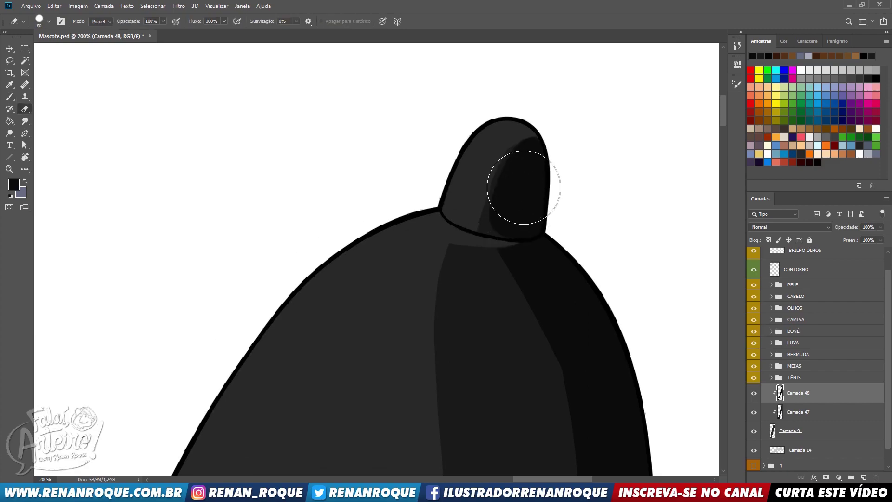
key(bracketleft)
key(bracketleft)
key(bracketleft)
key(bracketleft)
key(bracketleft)
key(bracketleft)
drag(475, 236, 551, 153)
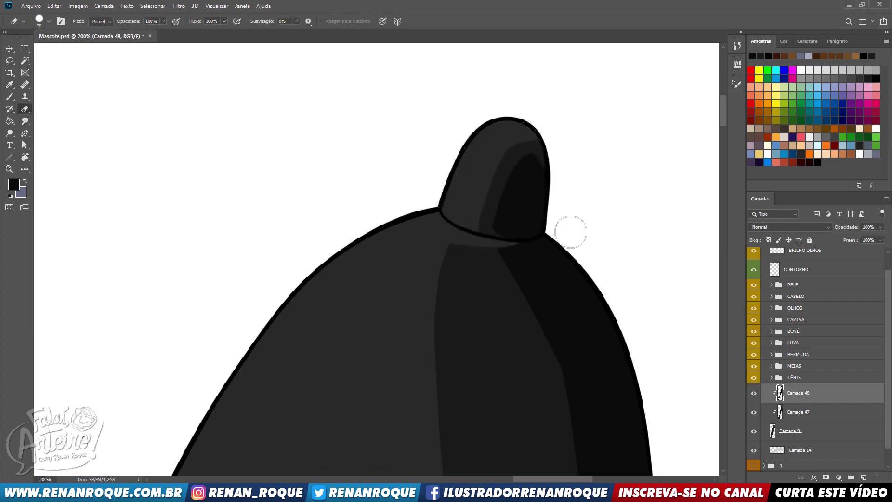
- Smooth the inner edge of the pen body's deepest shadow just below the tip with a 100 px eraser
scroll(610, 106, down, 14)
drag(429, 271, 474, 155)
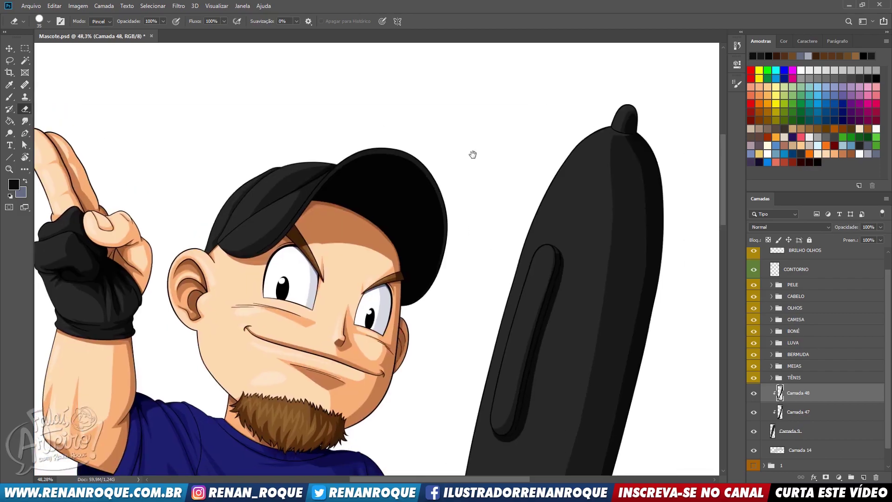
scroll(530, 192, up, 2)
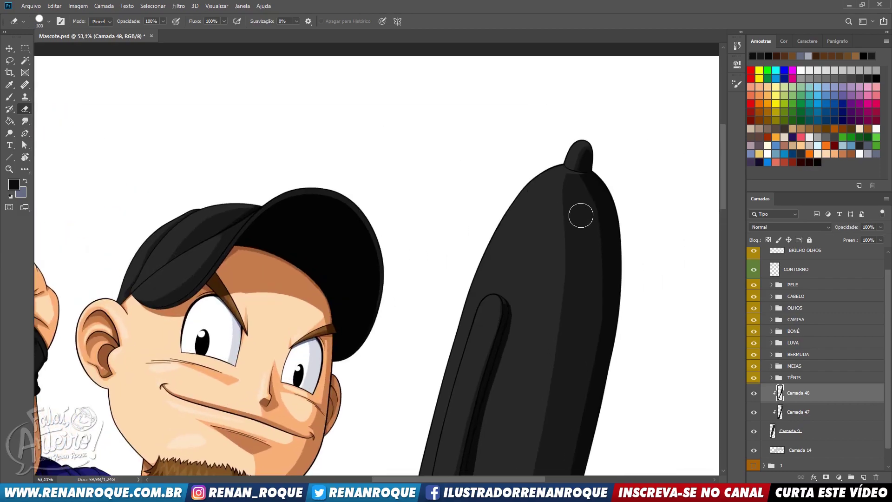
drag(583, 215, 593, 270)
drag(428, 347, 643, 199)
drag(439, 235, 629, 347)
- Sample a black shade from the artwork for the brush and create a new clipped layer above Camada 48
key(z)
click(411, 273)
click(411, 273)
key(b)
alt+click(409, 296)
drag(427, 370, 139, 316)
drag(651, 344, 261, 321)
drag(567, 233, 389, 449)
drag(492, 357, 491, 357)
key(ctrl+shift+alt+n)
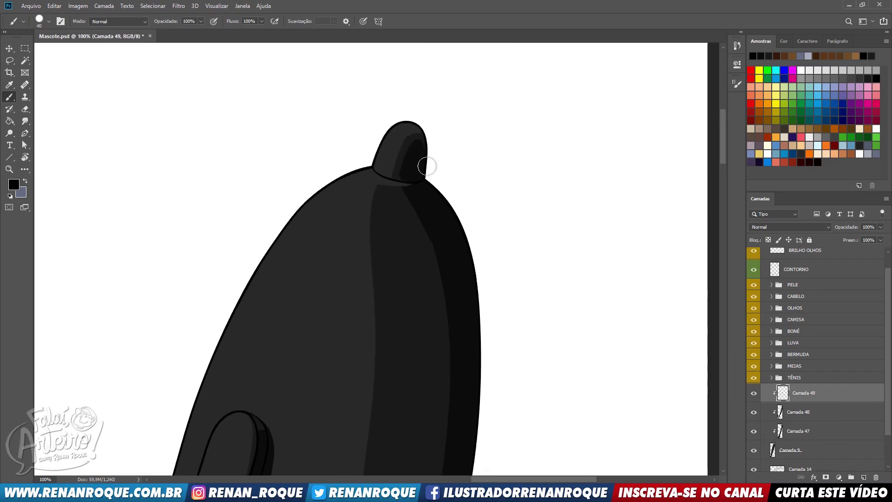
- Trim the black accent on the pen's tip with the eraser and paint a black accent on the pen just above the gripping fingers
key(e)
mouse_move(419, 162)
mouse_down()
mouse_move(397, 153)
mouse_move(412, 123)
mouse_move(419, 191)
mouse_move(412, 137)
mouse_move(448, 139)
mouse_up()
mouse_move(466, 295)
mouse_down()
mouse_move(526, 23)
mouse_move(536, 22)
mouse_up()
drag(483, 214, 482, 59)
mouse_move(446, 409)
mouse_down()
mouse_move(420, 169)
mouse_move(396, 198)
mouse_up()
key(z)
click(415, 169)
key(b)
drag(483, 184, 454, 215)
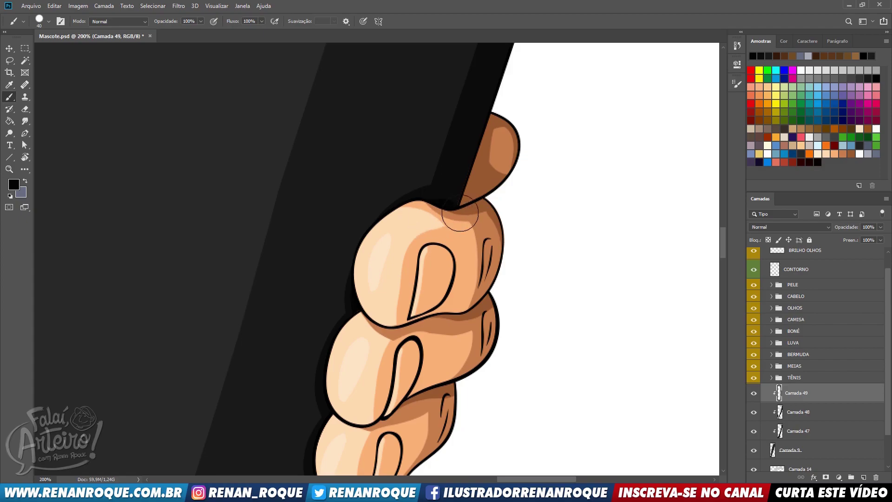
- Paint black accents on the pen just below the gripping fingers and where its base meets the shoe with a 40 px brush
drag(437, 319, 567, 46)
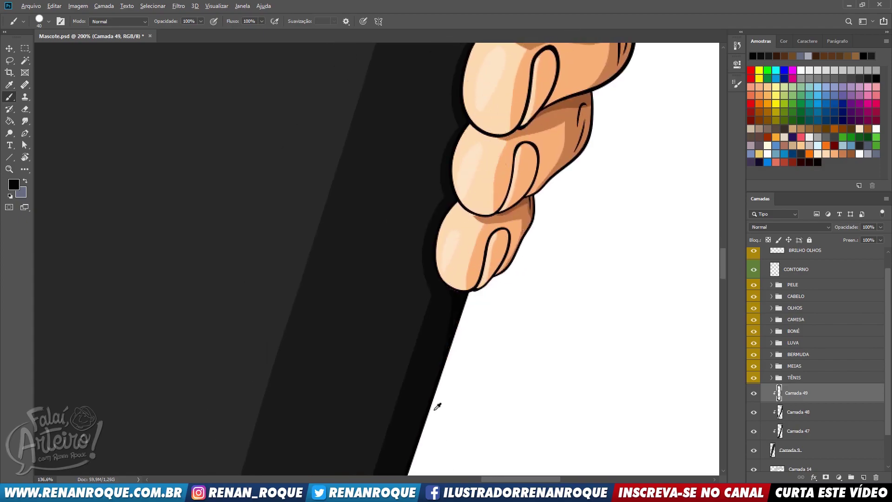
scroll(435, 409, down, 4)
drag(437, 409, 542, 139)
drag(467, 277, 502, 78)
scroll(502, 164, up, 5)
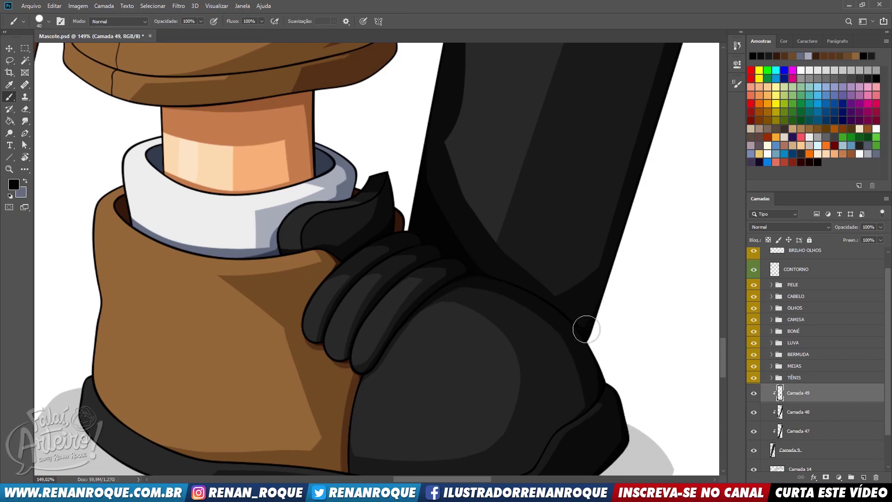
scroll(465, 223, down, 10)
drag(517, 136, 446, 421)
scroll(441, 296, down, 4)
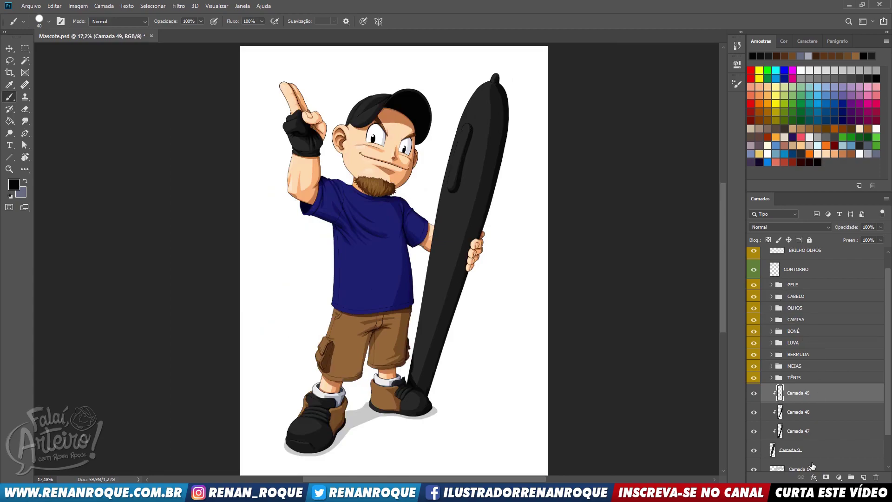
- On a new layer above Camada 49, paint a long white highlight down the pen's body with a 175 px brush
click(863, 478)
click(804, 71)
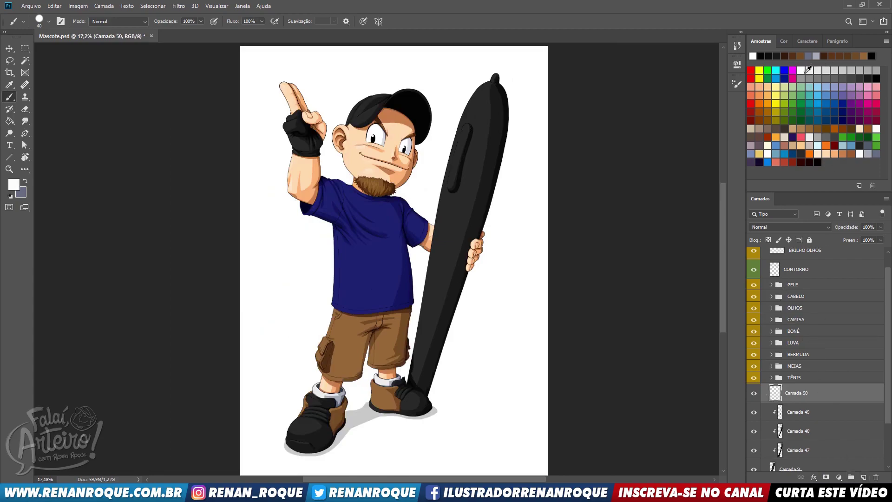
key(bracketright)
key(bracketright)
key(bracketright)
key(bracketright)
key(bracketright)
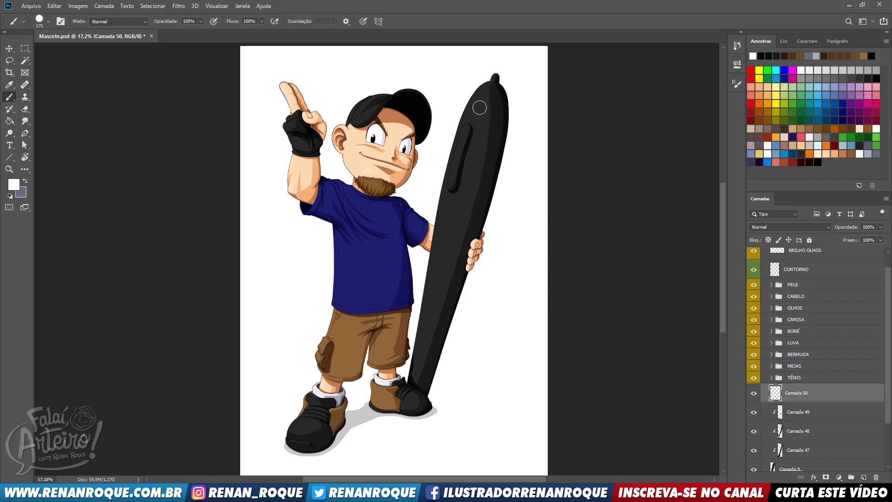
drag(481, 91, 408, 384)
key(ctrl+z)
mouse_move(479, 84)
mouse_down()
mouse_move(455, 231)
mouse_move(398, 424)
mouse_up()
key(ctrl+z)
drag(476, 88, 383, 471)
- Trim the left edge of the pen's white highlight into a slim, tapering curve with a 400 px eraser
key(e)
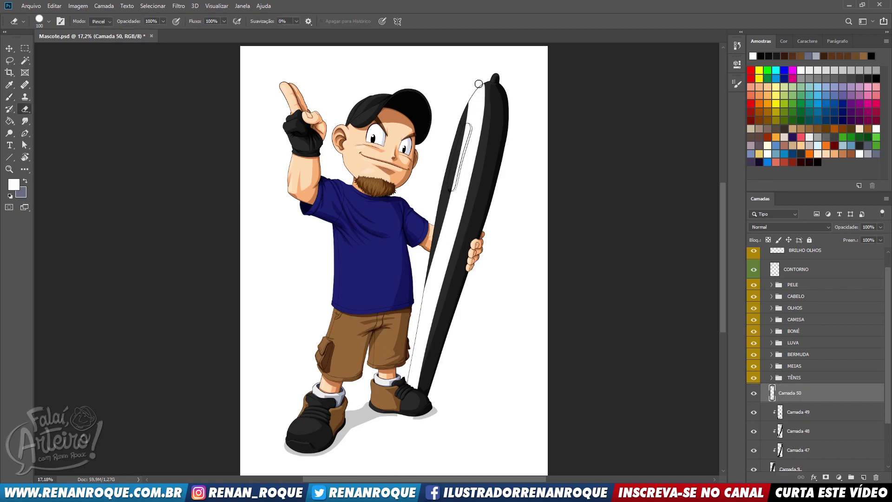
key(bracketright)
key(bracketright)
key(bracketright)
key(bracketright)
key(bracketright)
key(bracketright)
drag(478, 78, 387, 435)
key(ctrl+z)
mouse_move(481, 72)
mouse_down()
mouse_move(393, 385)
mouse_move(446, 193)
mouse_up()
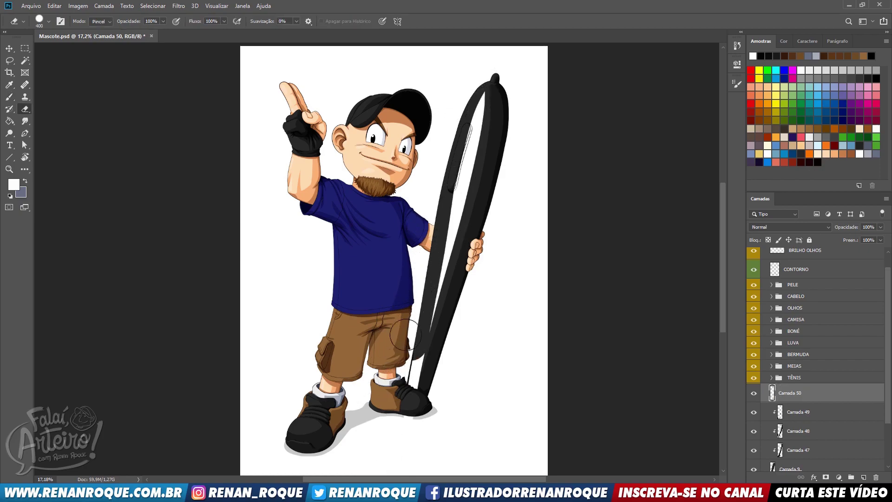
key(ctrl+z)
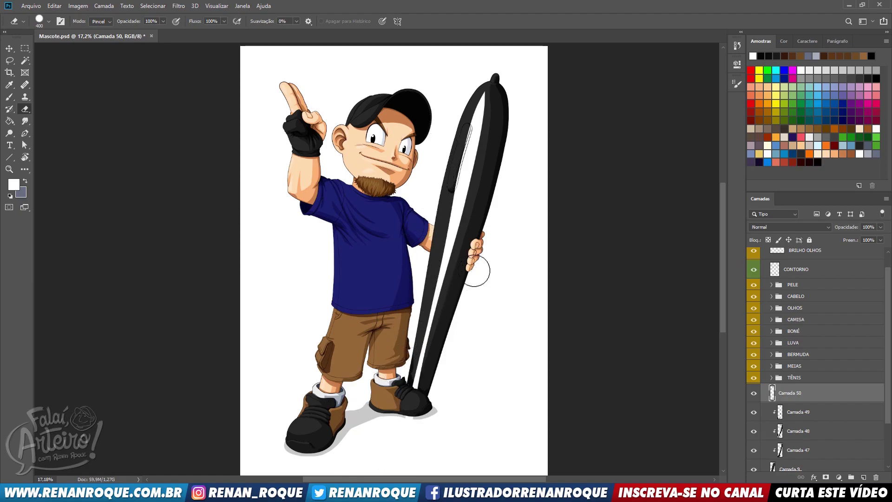
- Cut the lower end of the white highlight at a slant just above the shoe with a 70 px eraser
key(z)
double_click(505, 135)
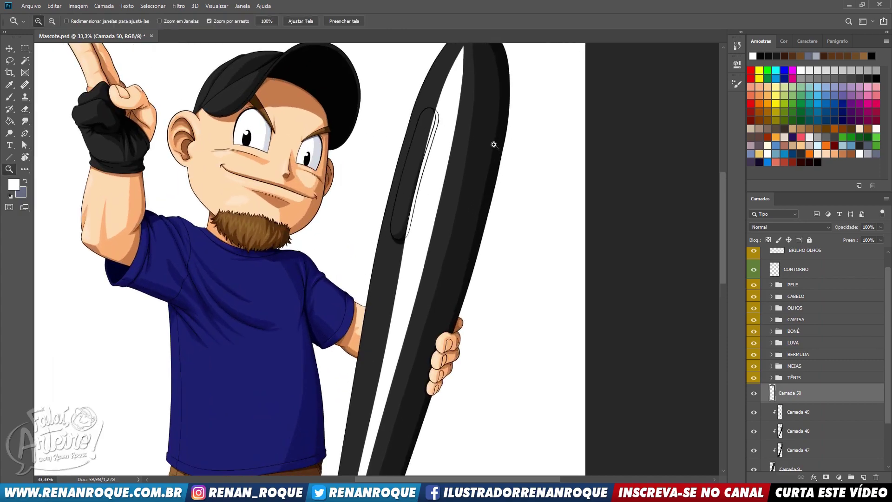
drag(450, 260, 538, 40)
click(441, 362)
click(441, 362)
key(e)
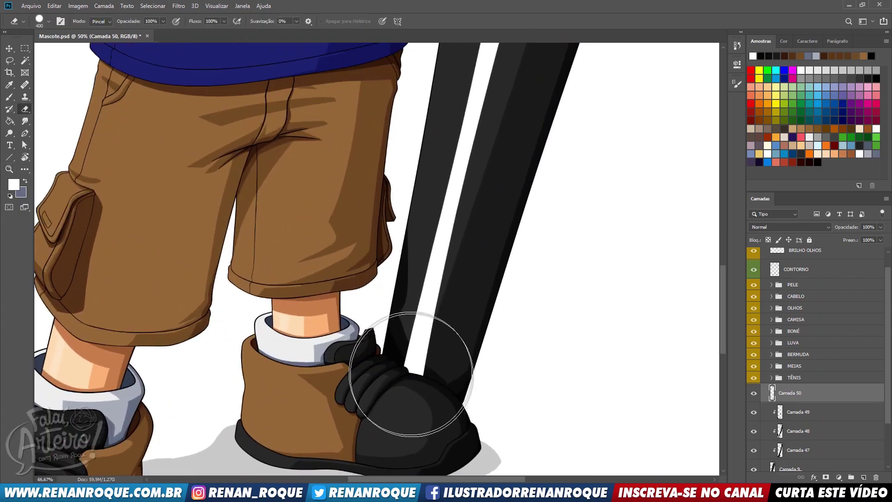
key(bracketleft)
key(bracketleft)
drag(415, 362, 475, 395)
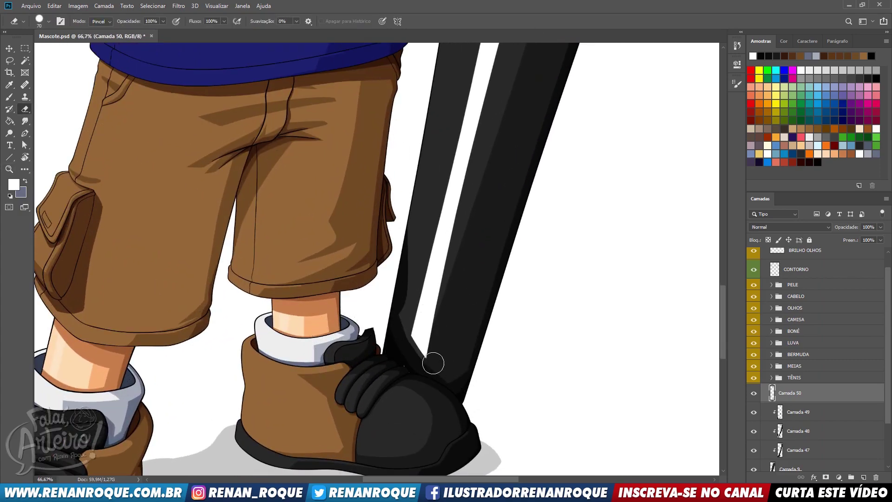
- Narrow the right edge of the highlight towards its lower end with the 70 px eraser, comparing alternative strokes before keeping one
drag(417, 394, 479, 172)
key(ctrl+z)
drag(428, 371, 436, 321)
drag(430, 362, 472, 199)
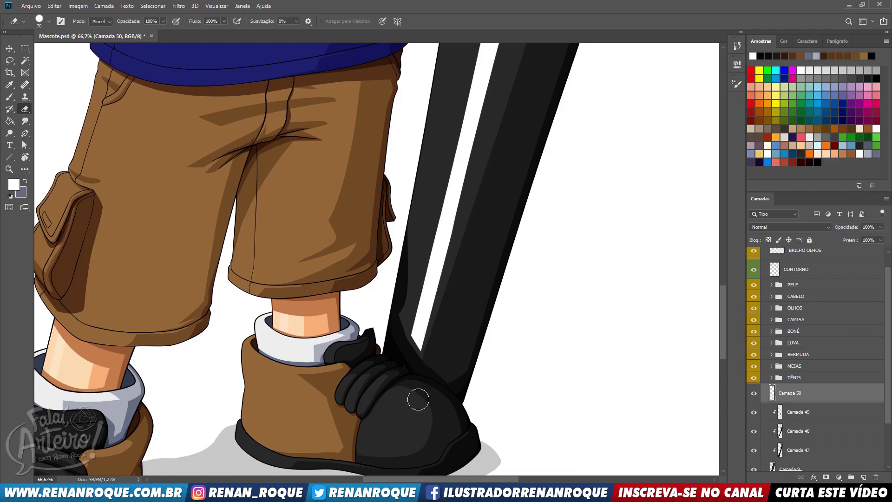
key(ctrl+shift+z)
key(ctrl+z)
drag(479, 161, 415, 406)
key(ctrl+z)
drag(488, 132, 393, 455)
key(ctrl+z)
key(ctrl+shift+z)
key(ctrl+z)
key(ctrl+shift+z)
key(ctrl+z)
key(ctrl+shift+z)
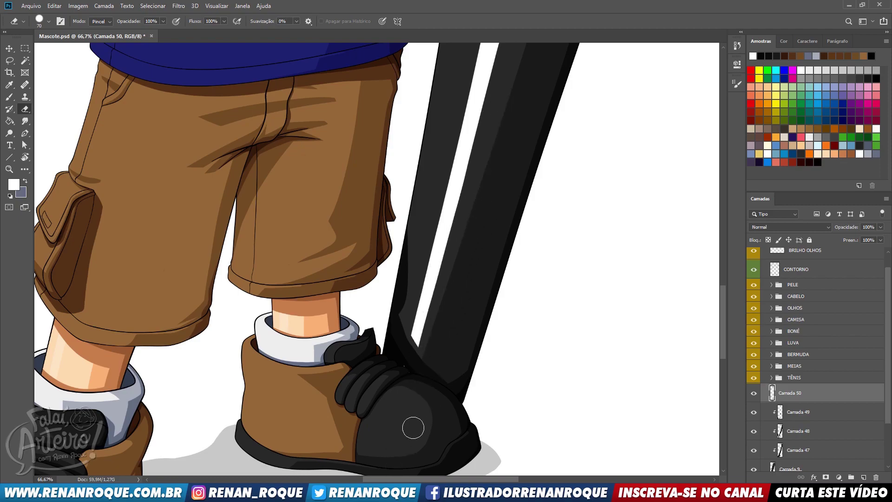
drag(506, 95, 447, 317)
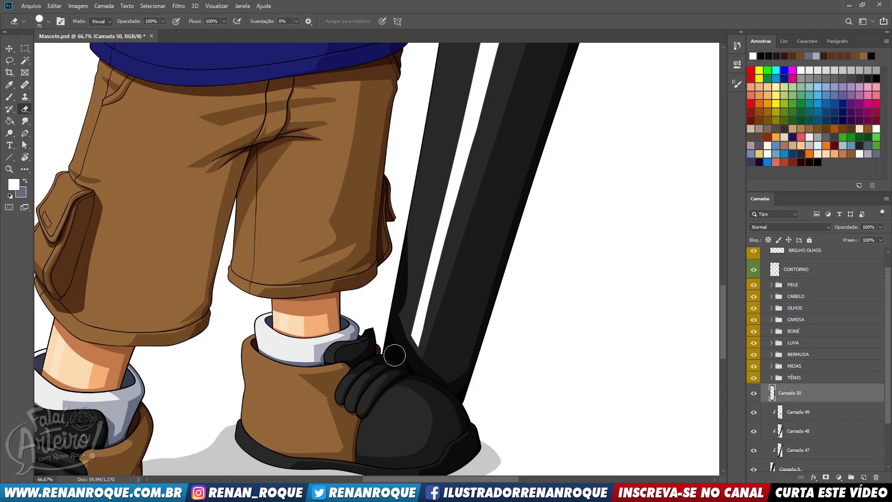
- Make an expanded Magic Wand selection around the pen's side button from the CONTORNO layer and clear the highlight covering the button on Camada 50
drag(530, 133, 510, 450)
drag(571, 100, 534, 316)
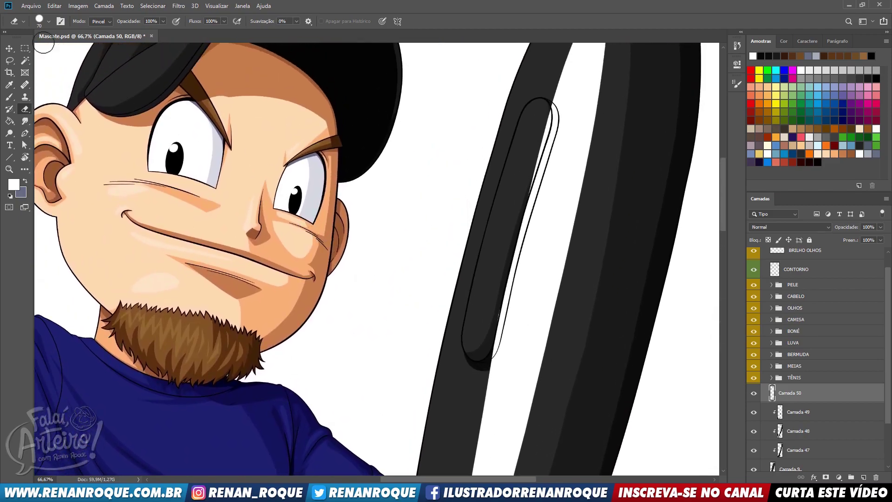
click(26, 60)
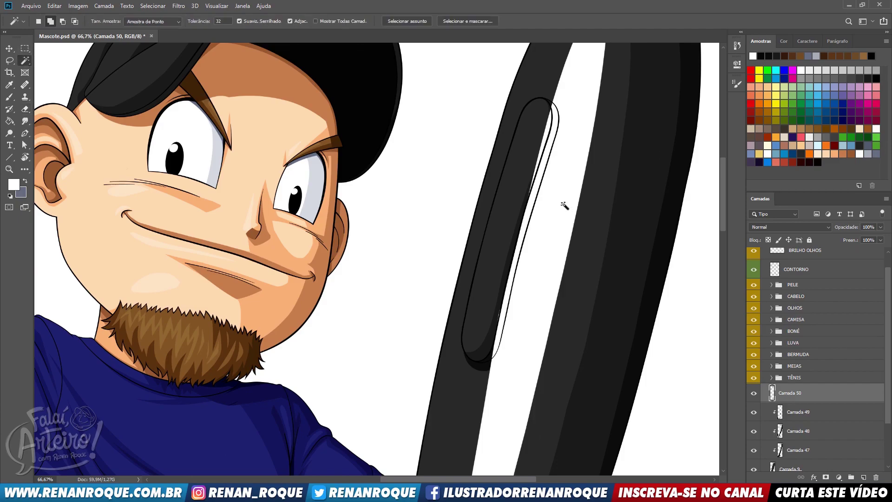
click(797, 275)
click(534, 261)
click(150, 10)
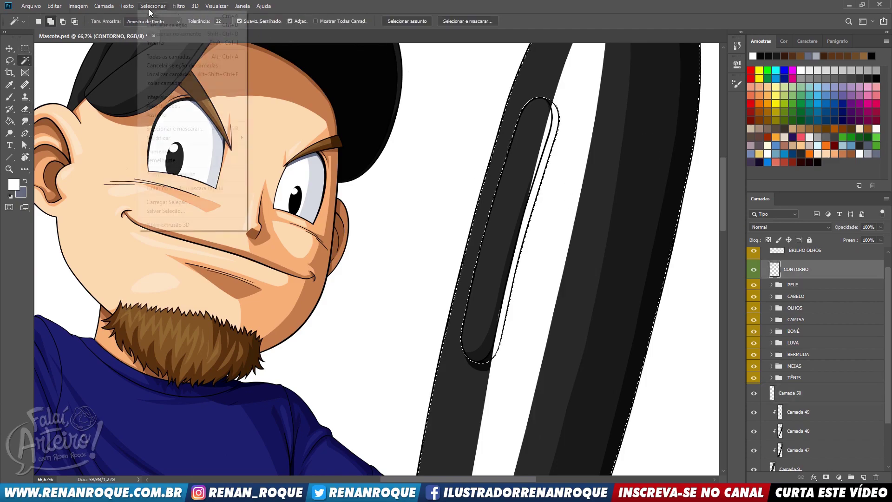
mouse_move(214, 137)
click(269, 154)
click(267, 158)
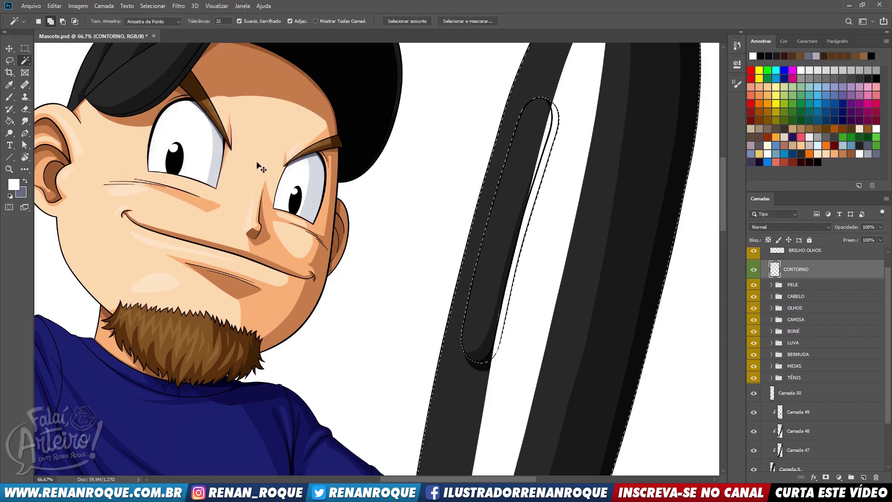
click(785, 395)
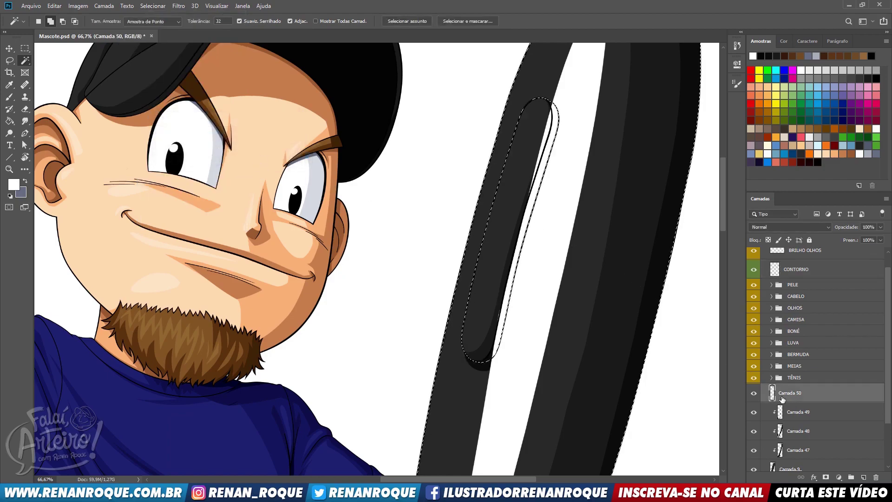
drag(512, 210, 506, 249)
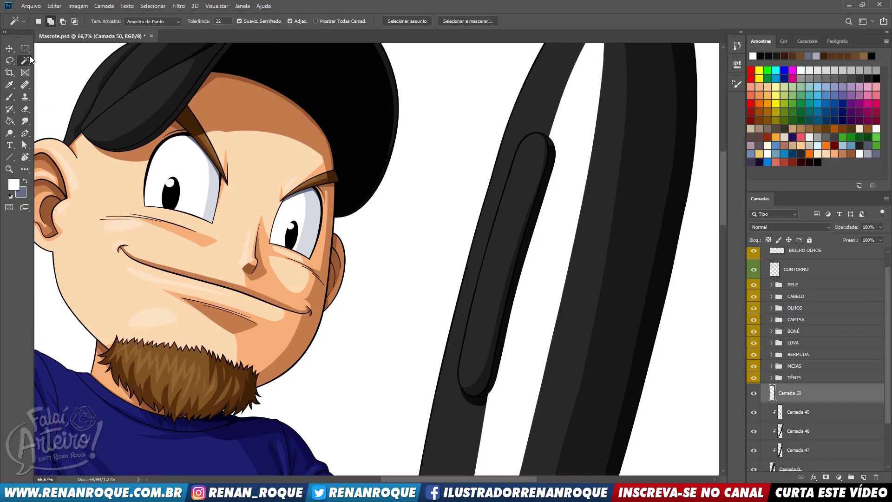
click(794, 274)
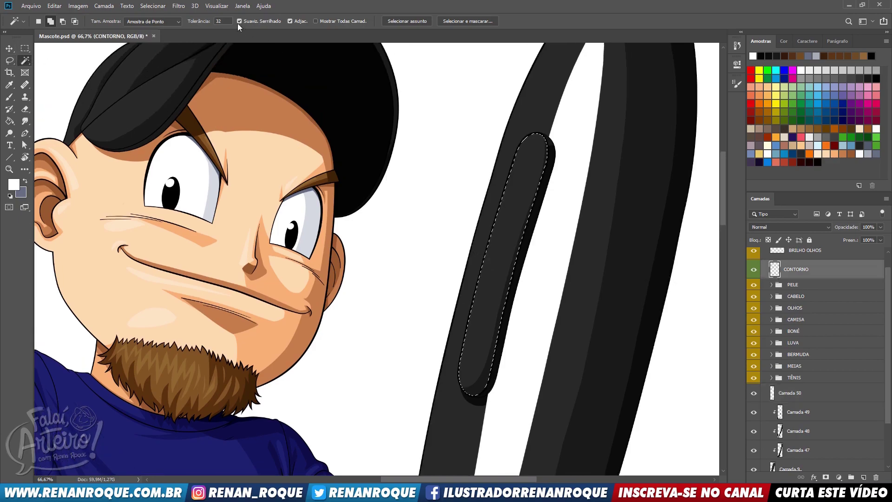
click(153, 6)
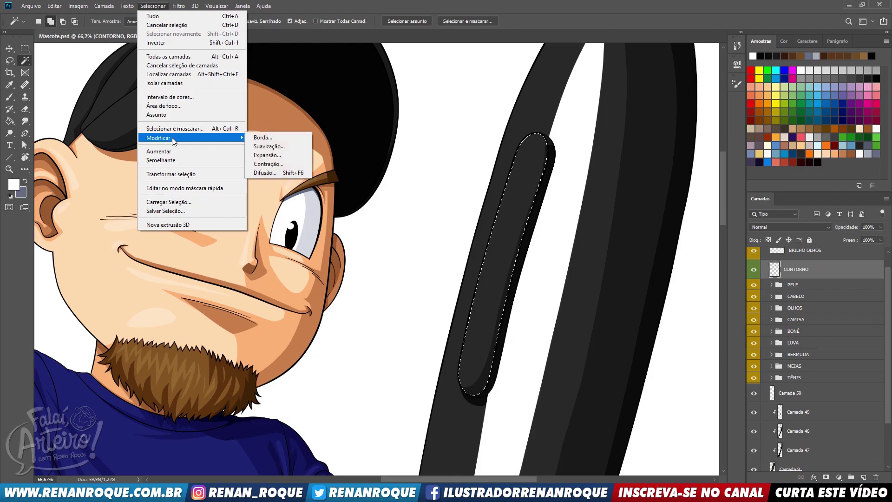
click(569, 24)
- Load the contents of Camada 48 as a selection, delete the highlight inside it on Camada 50, and deselect
scroll(798, 418, down, 2)
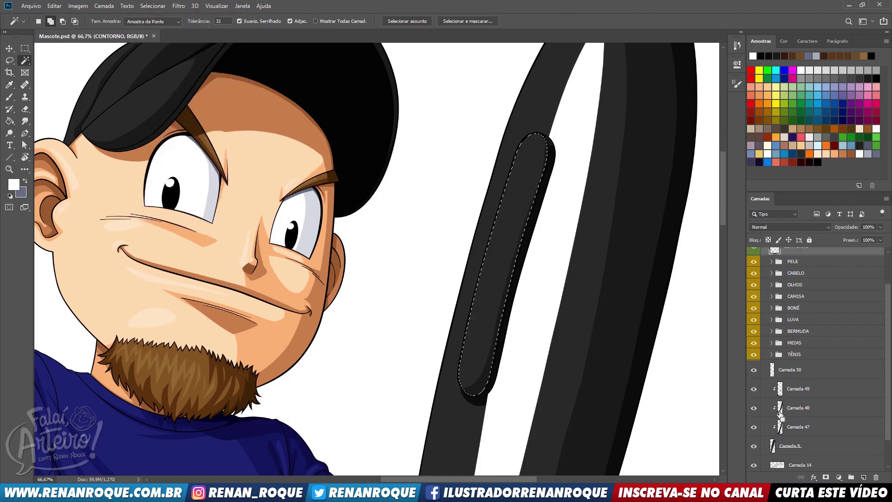
ctrl+click(782, 416)
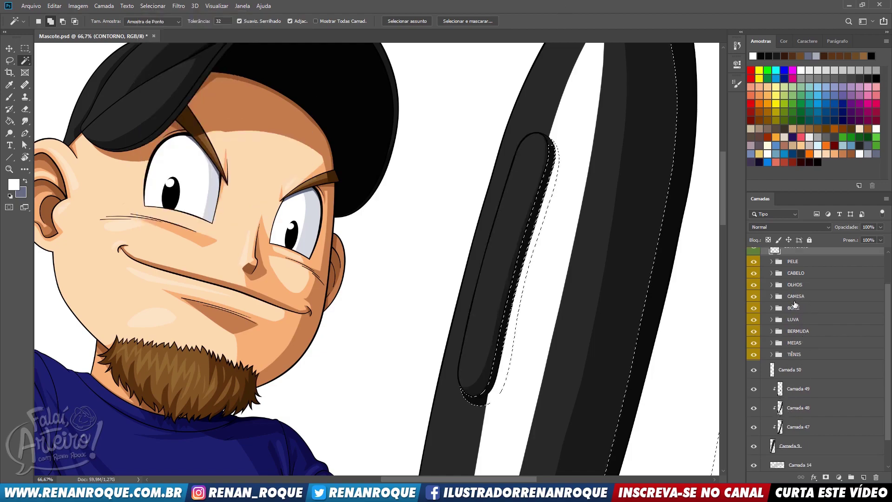
scroll(806, 284, up, 2)
scroll(810, 367, down, 2)
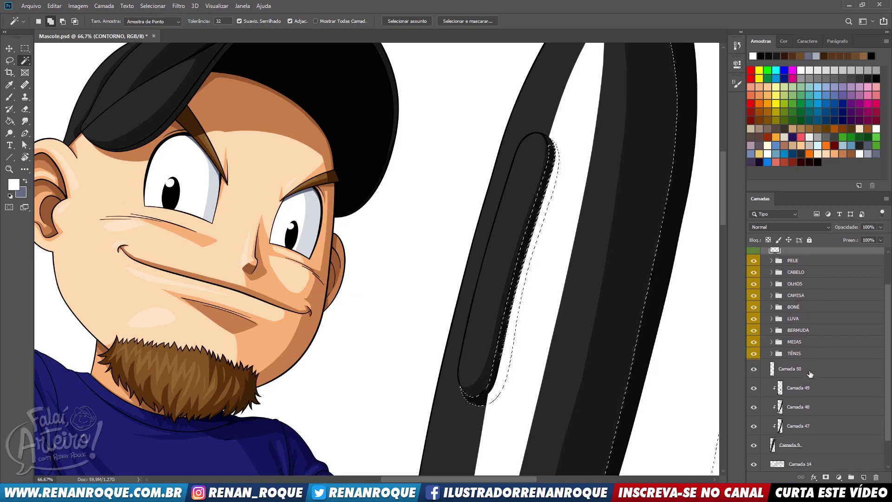
click(809, 375)
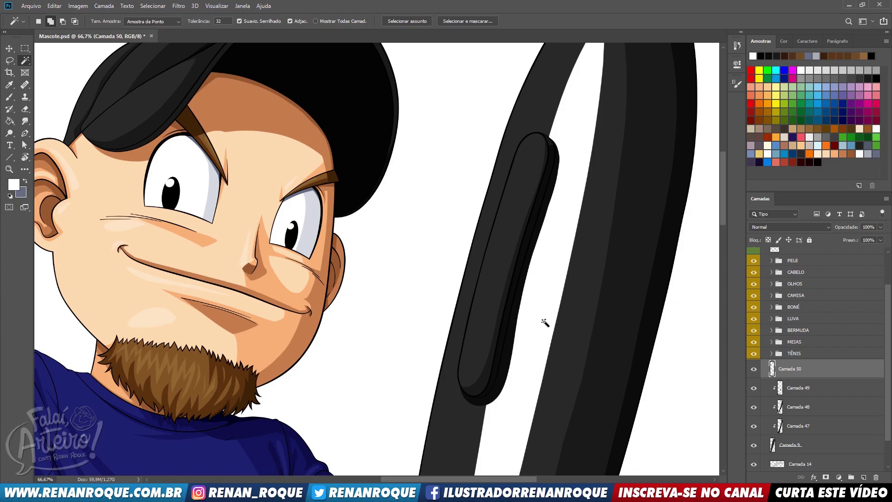
scroll(557, 260, up, 1)
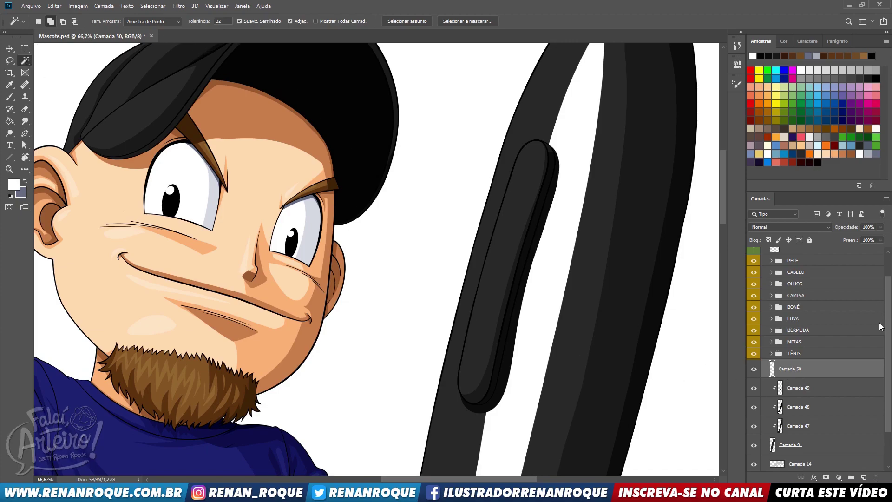
- Select the side button's front face on the CONTORNO layer with the Magic Wand and expand the selection by 1 pixel
scroll(879, 323, up, 2)
click(798, 271)
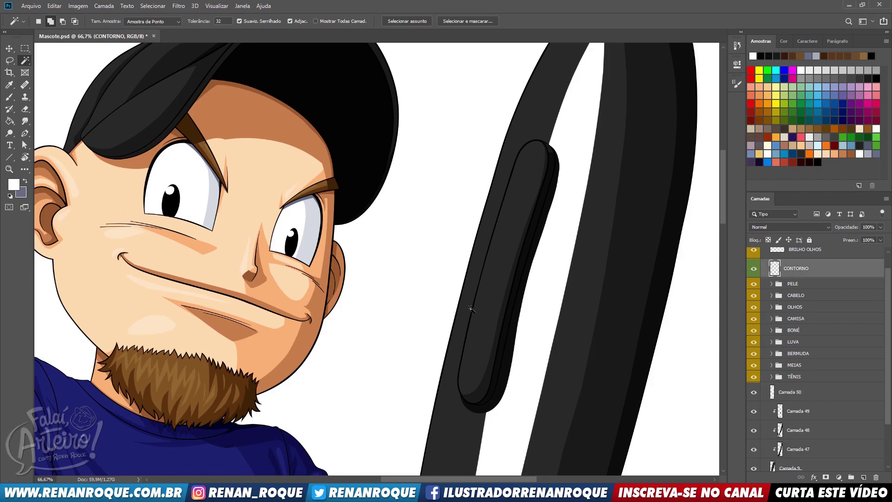
click(159, 5)
mouse_move(158, 134)
click(265, 149)
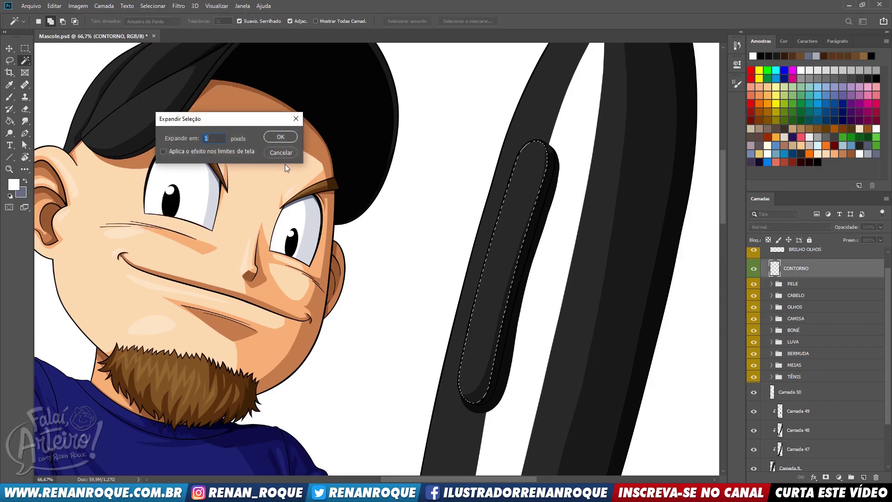
key(Return)
- Paint a white highlight along the left edge of the button's face on Camada 50 with a 40 px brush, and deselect
click(786, 386)
key(b)
key(bracketleft)
key(bracketleft)
key(bracketleft)
key(bracketleft)
key(bracketleft)
key(bracketleft)
key(bracketleft)
key(bracketleft)
key(bracketleft)
key(bracketleft)
mouse_move(467, 362)
mouse_down()
mouse_move(524, 117)
mouse_move(530, 139)
mouse_up()
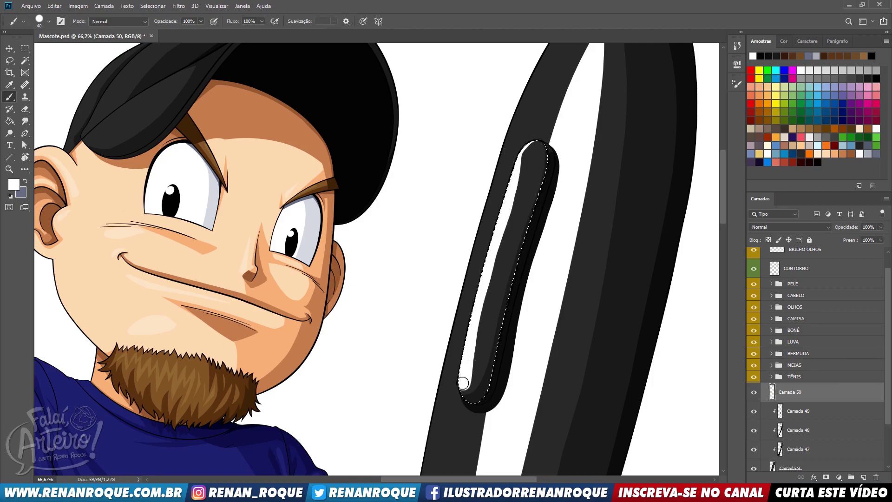
key(ctrl+z)
mouse_move(458, 395)
mouse_down()
mouse_move(479, 410)
mouse_move(459, 386)
mouse_move(462, 406)
mouse_up()
key(ctrl+d)
- Lower the opacity of the highlight layer Camada 50 to 12%
scroll(508, 245, down, 11)
drag(502, 205, 521, 111)
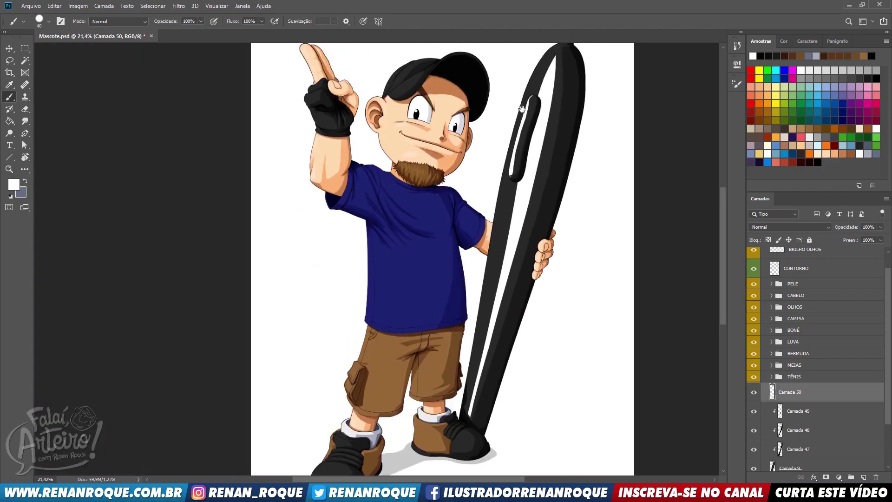
scroll(523, 121, up, 3)
scroll(629, 179, down, 2)
drag(836, 226, 809, 224)
drag(552, 245, 518, 305)
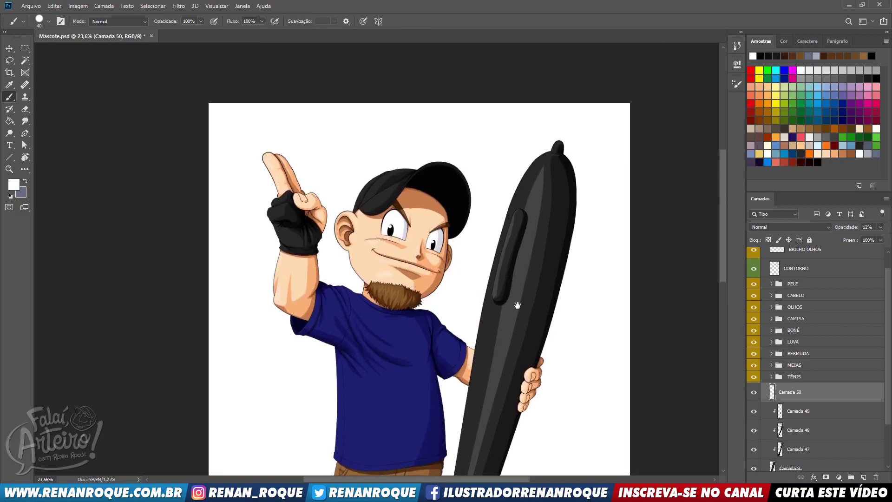
- Add a small highlight to the pen's tip on Camada 50 and refine it with a 70 px eraser
scroll(575, 192, down, 3)
scroll(589, 144, up, 17)
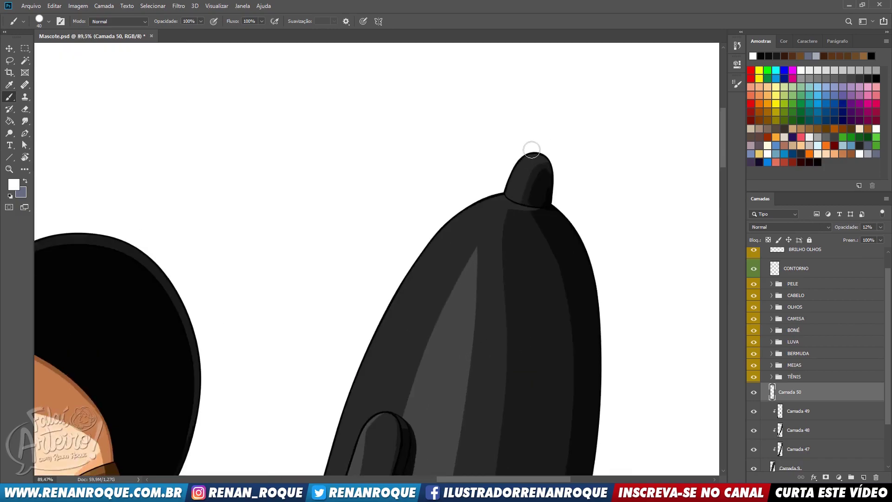
key(e)
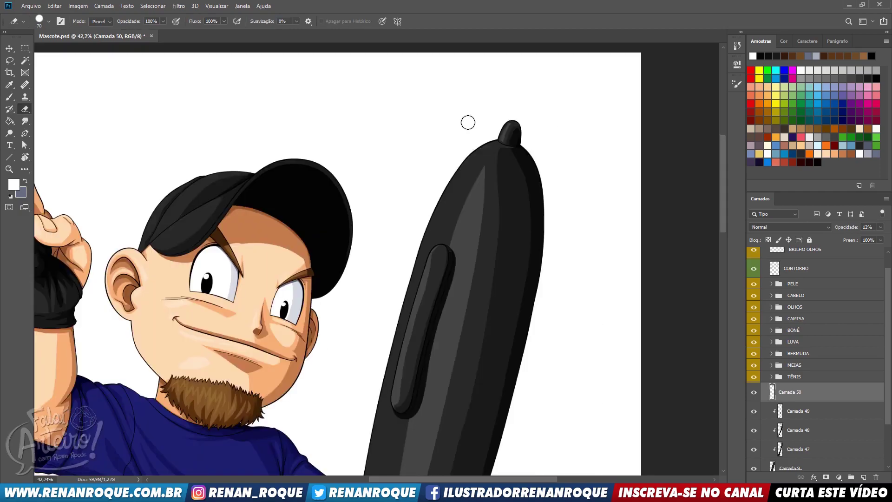
- Clip the highlight layer Camada 50 to the pen's base layer
scroll(467, 121, down, 10)
scroll(443, 150, down, 3)
scroll(413, 179, up, 2)
key(z)
click(413, 180)
drag(412, 199, 471, 251)
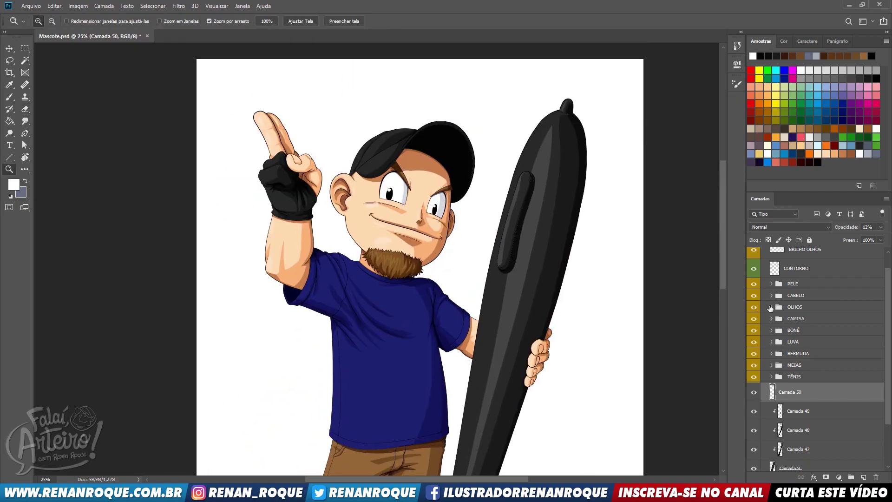
scroll(775, 344, up, 1)
key(ctrl+alt+g)
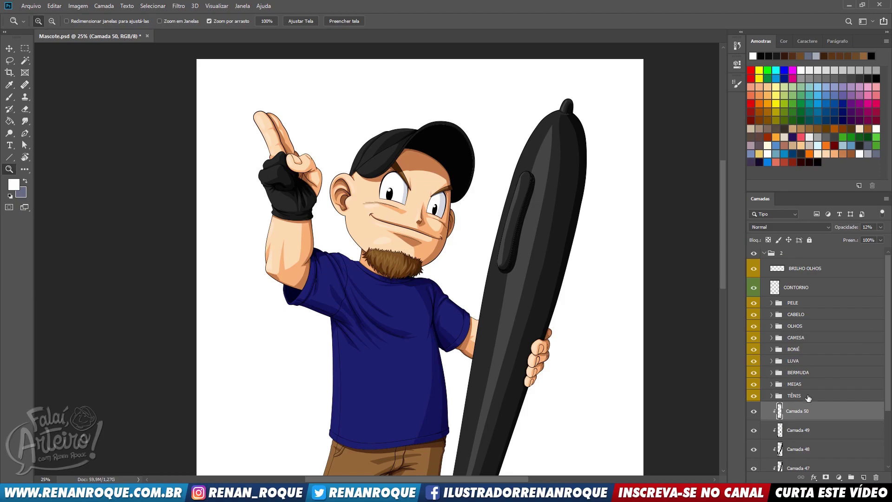
- Round off the upper end of the pen body's highlight on Camada 50 with a 30 px white brush
scroll(791, 394, down, 3)
drag(550, 118, 575, 164)
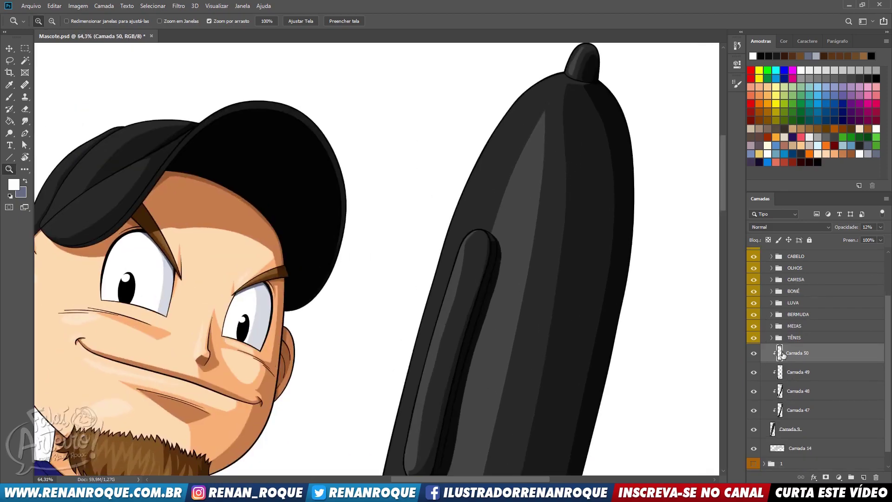
drag(513, 92, 518, 90)
key(b)
mouse_move(559, 243)
mouse_down()
mouse_move(558, 152)
mouse_move(519, 271)
mouse_move(546, 142)
mouse_up()
key(ctrl+z)
drag(499, 274, 566, 122)
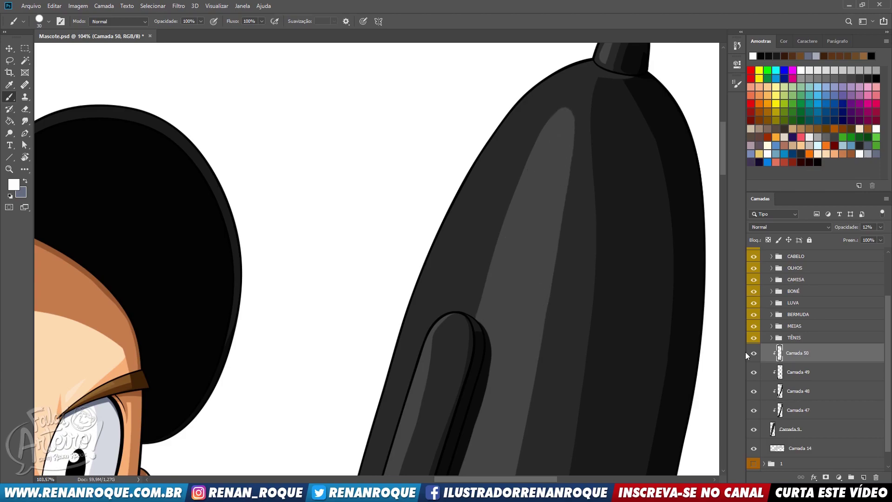
- Paint a second white highlight inside the upper part of the pen body's highlight on a new layer above Camada 50
click(864, 477)
drag(563, 125, 509, 283)
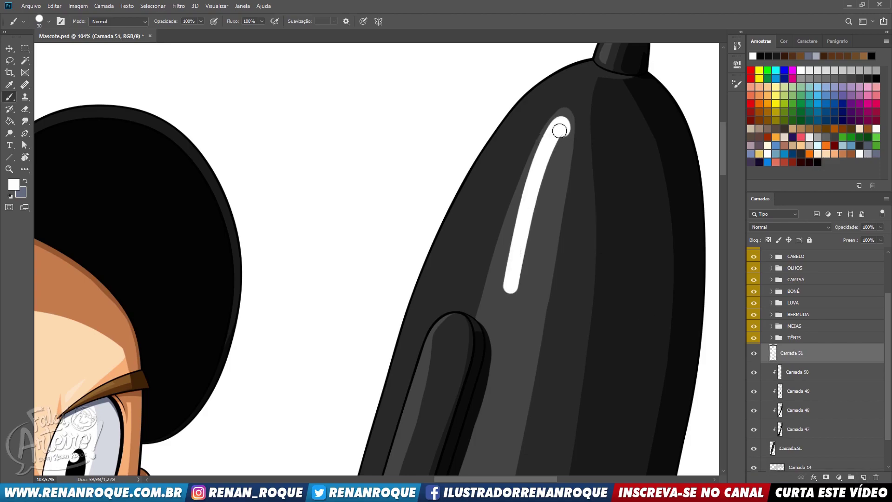
drag(563, 129, 495, 325)
key(ctrl+z)
drag(563, 129, 502, 306)
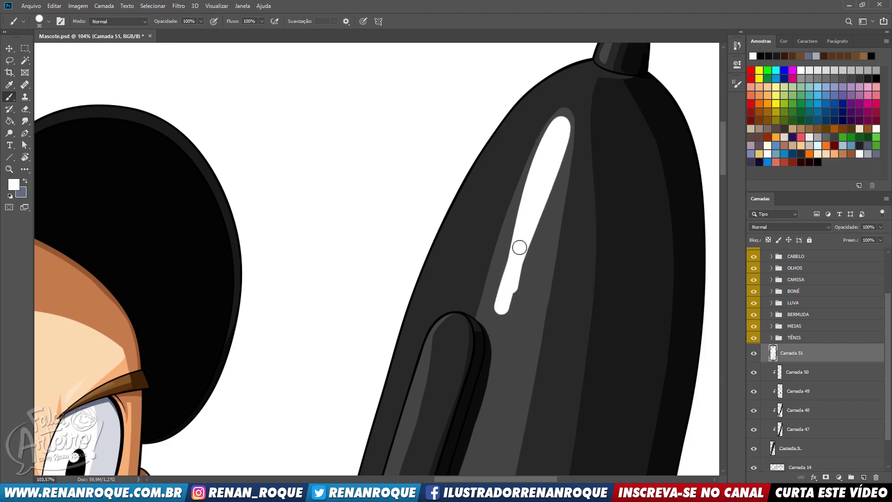
- Taper the second highlight to a point at its lower end with a 70 px eraser and lower Camada 51's opacity to 8%
key(e)
drag(540, 110, 488, 336)
key(ctrl+z)
mouse_move(540, 112)
mouse_down()
mouse_move(527, 132)
mouse_move(481, 343)
mouse_up()
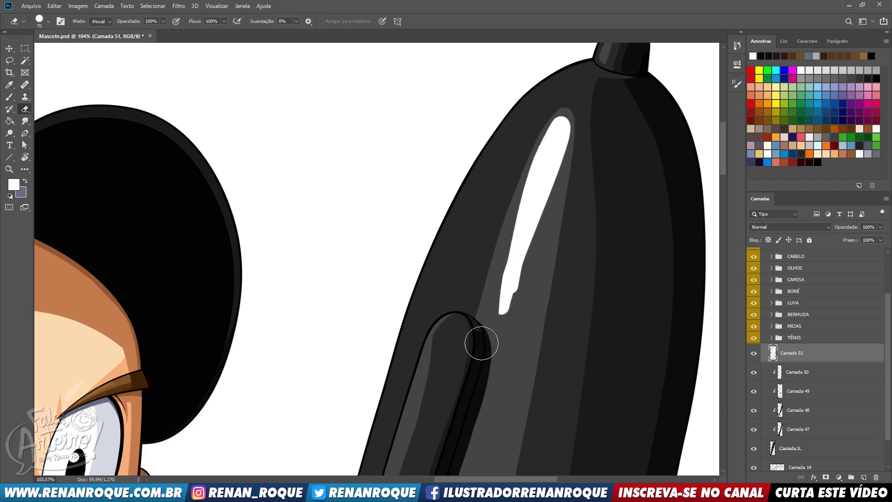
drag(513, 150, 475, 372)
mouse_move(496, 328)
mouse_down()
mouse_move(560, 248)
mouse_move(524, 310)
mouse_move(544, 259)
mouse_move(517, 316)
mouse_move(585, 170)
mouse_up()
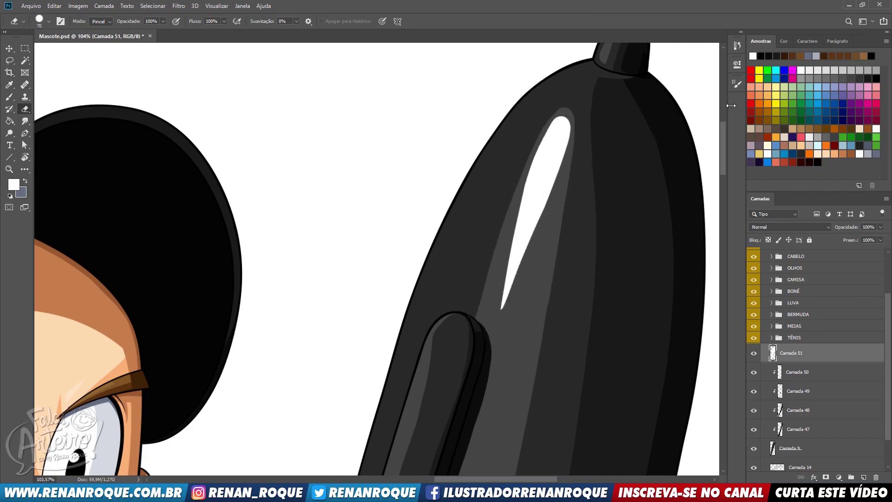
drag(845, 228, 810, 240)
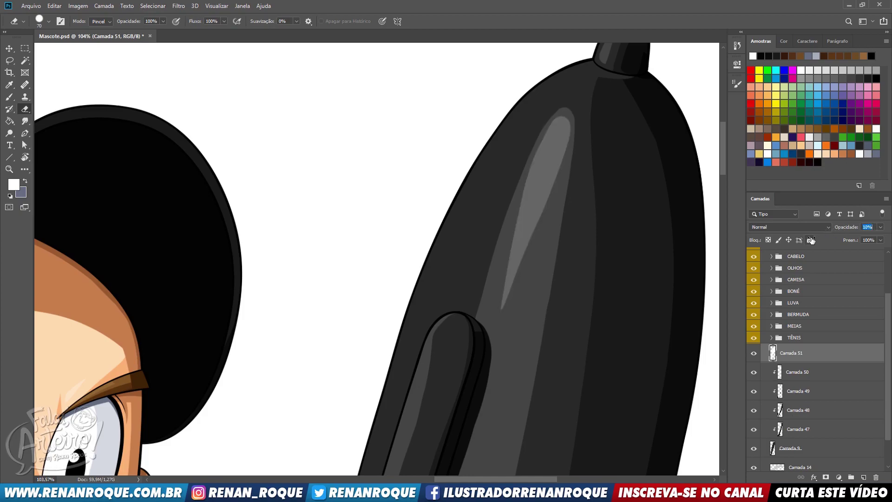
- Add a matching inner highlight to the pen's side button on Camada 51 and refine it with the eraser
drag(597, 241, 550, 379)
key(b)
key(e)
mouse_move(560, 196)
mouse_down()
mouse_move(575, 165)
mouse_move(576, 181)
mouse_up()
mouse_move(591, 194)
mouse_down()
mouse_move(603, 114)
mouse_move(625, 69)
mouse_up()
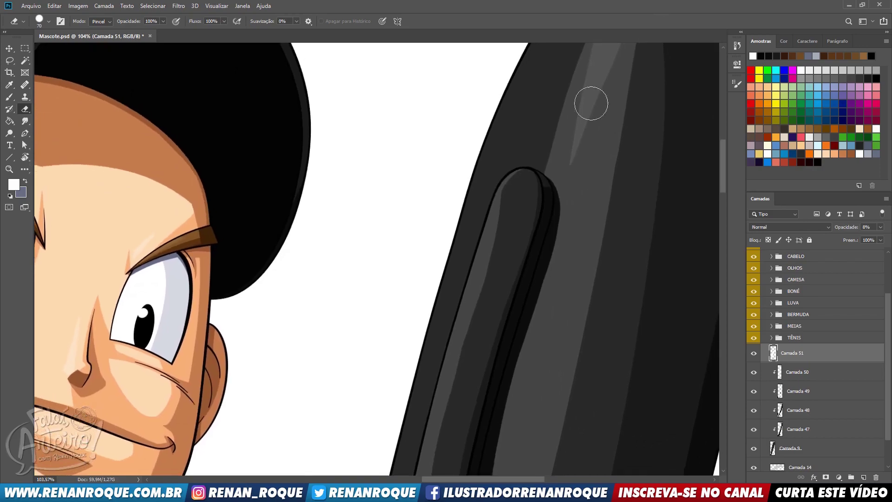
key(b)
mouse_move(501, 206)
mouse_down()
mouse_move(451, 363)
mouse_move(463, 344)
mouse_move(471, 358)
mouse_move(486, 354)
mouse_up()
key(e)
scroll(565, 137, down, 4)
drag(540, 207, 554, 95)
scroll(530, 222, down, 2)
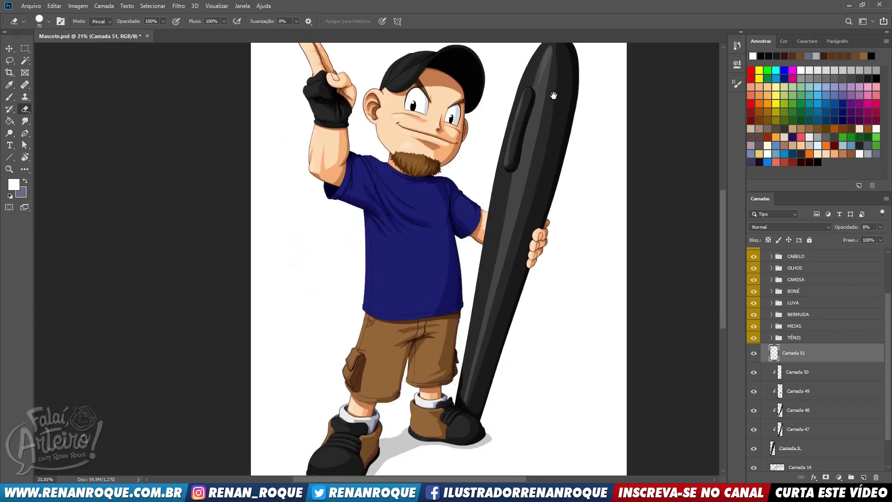
- Clip Camada 51 to the pen's base layer and group all the pen layers under the name CANETA
shift+click(801, 447)
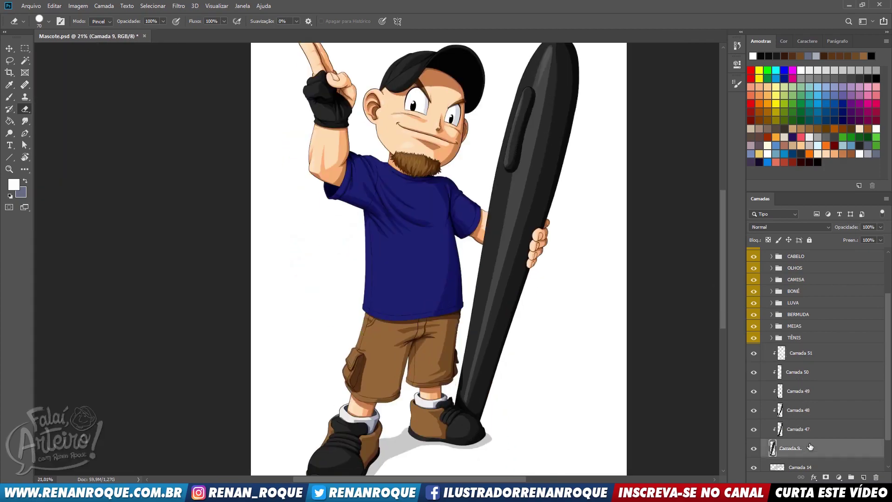
key(ctrl+g)
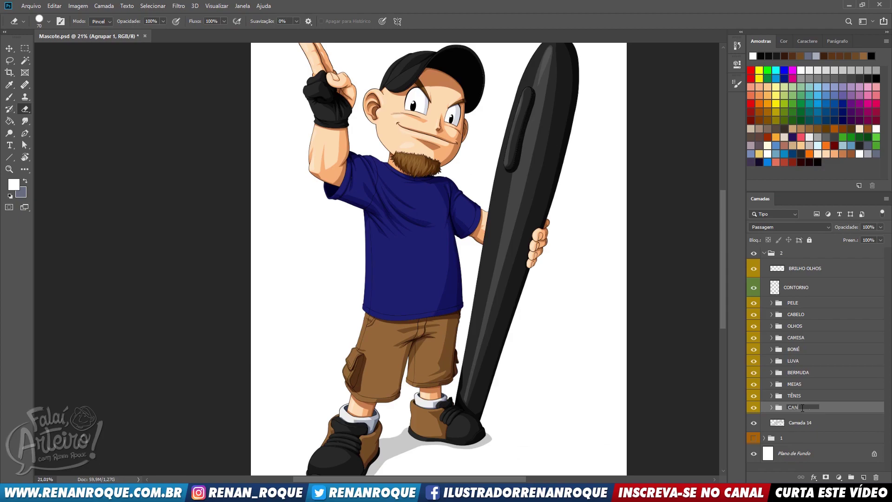
click(821, 423)
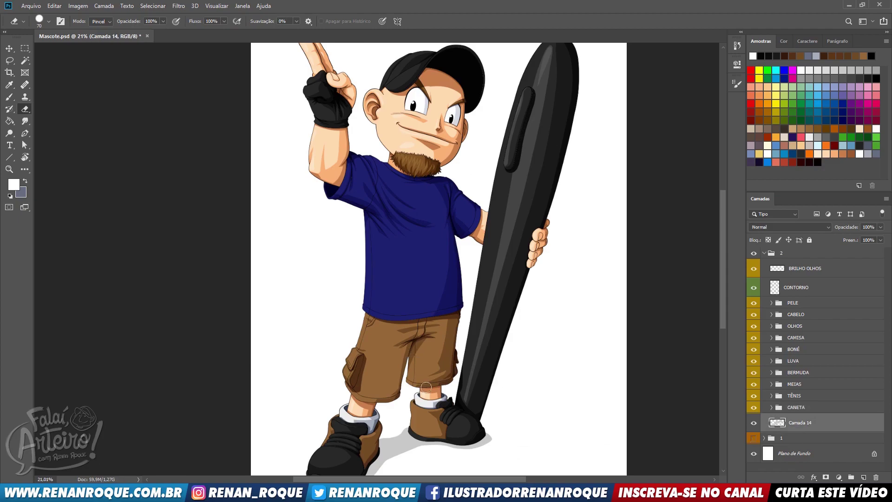
- Paint a black contact shadow along the front shoe's sole on a new layer above Camada 14 and set its opacity to 22%
scroll(425, 388, up, 4)
scroll(439, 300, up, 2)
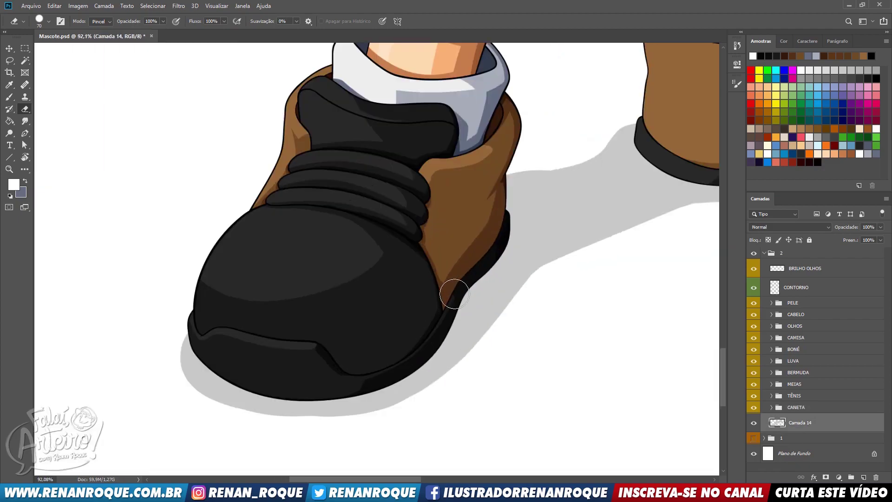
click(864, 478)
key(b)
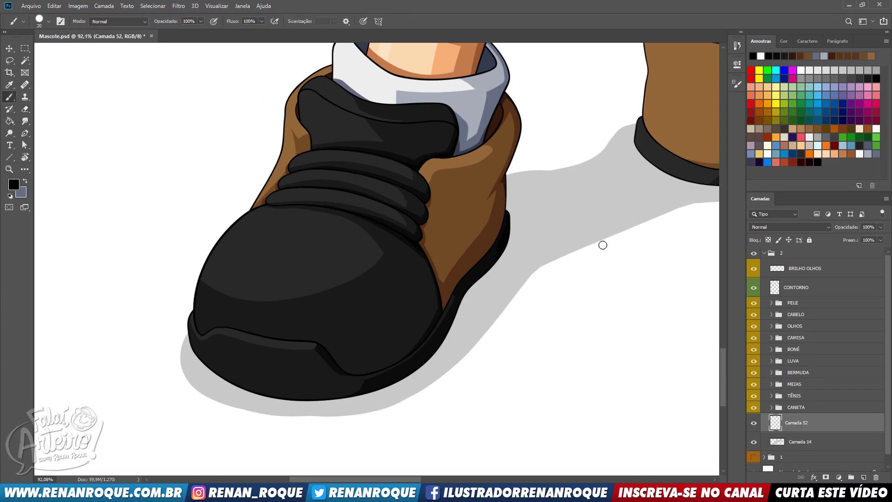
mouse_move(209, 343)
mouse_down()
mouse_move(241, 379)
mouse_move(416, 354)
mouse_move(497, 222)
mouse_up()
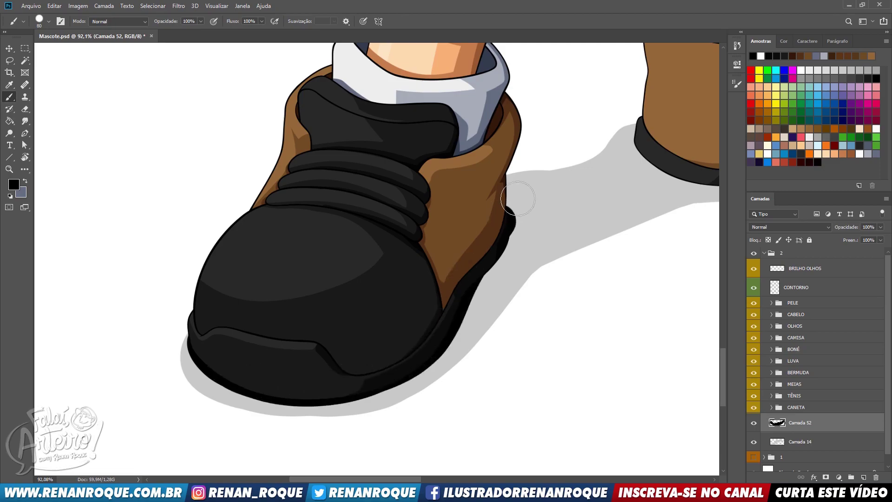
drag(458, 288, 493, 213)
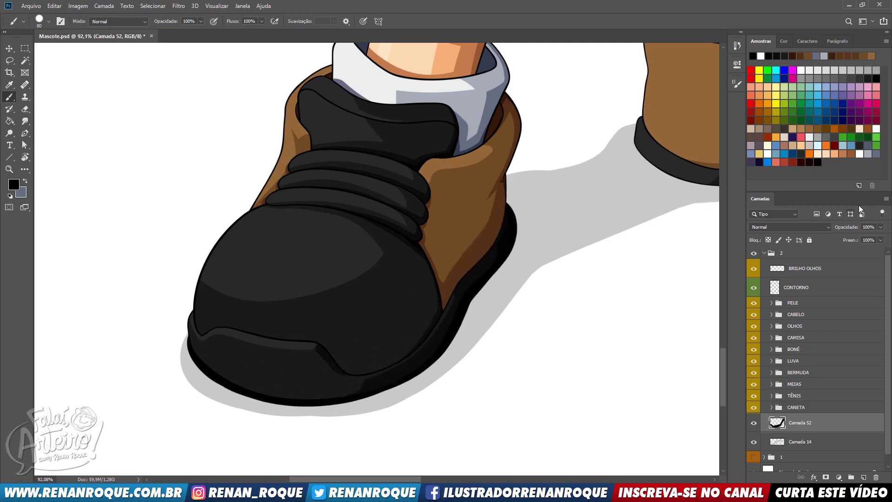
drag(847, 228, 817, 227)
drag(671, 243, 668, 255)
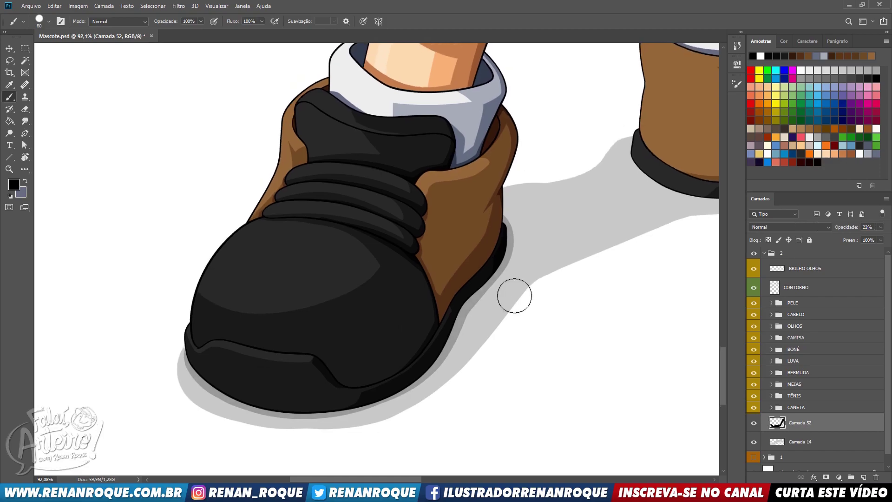
- Paint a matching contact shadow beneath the back shoe's sole on Camada 52 with an 80 px black brush
key(e)
mouse_move(537, 239)
mouse_down()
mouse_move(437, 323)
mouse_move(363, 328)
mouse_up()
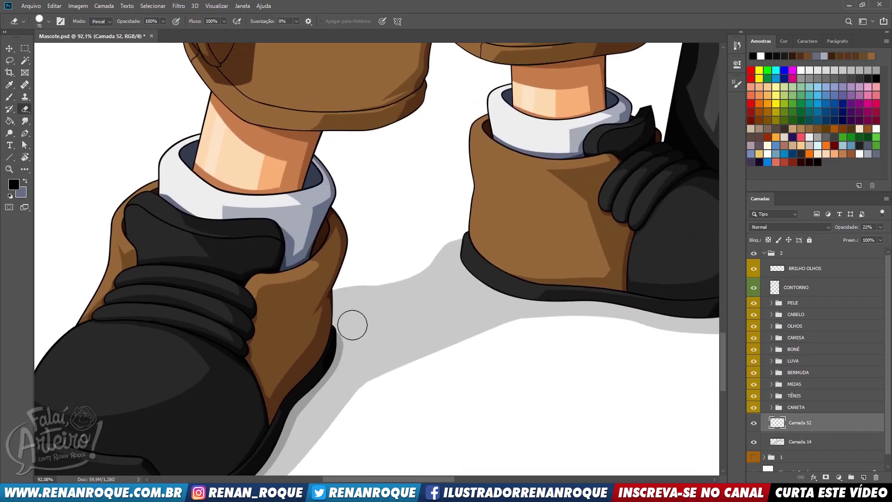
key(b)
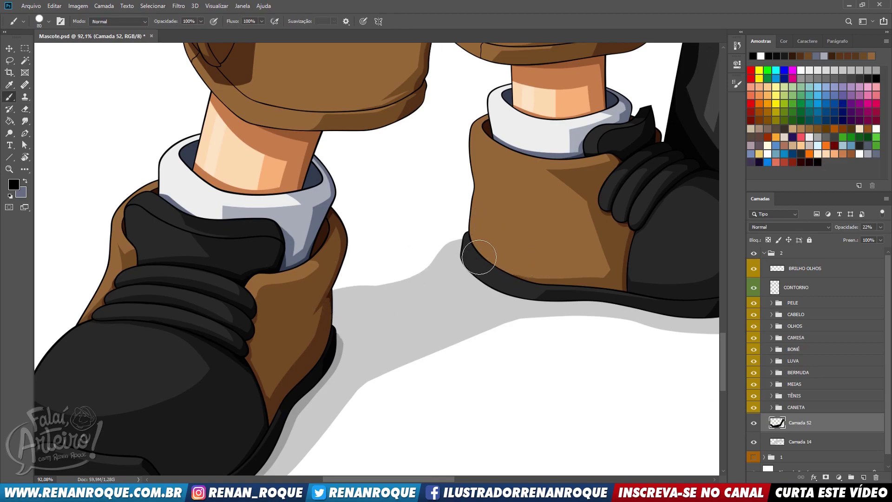
mouse_move(602, 281)
mouse_down()
mouse_move(406, 270)
mouse_move(253, 225)
mouse_move(341, 249)
mouse_move(266, 234)
mouse_move(324, 254)
mouse_move(313, 251)
mouse_move(467, 262)
mouse_move(365, 256)
mouse_move(461, 267)
mouse_move(432, 268)
mouse_move(529, 264)
mouse_move(477, 264)
mouse_up()
key(ctrl+z)
key(ctrl+z)
drag(396, 255, 549, 258)
key(e)
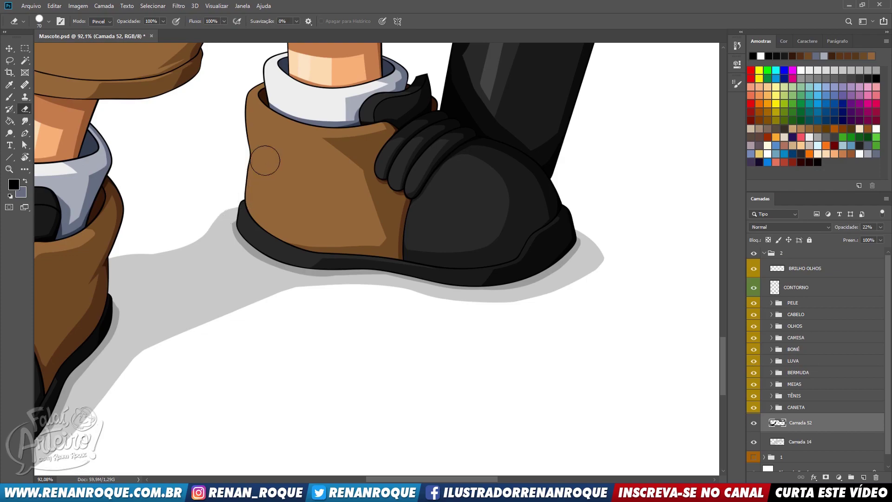
key(z)
click(300, 21)
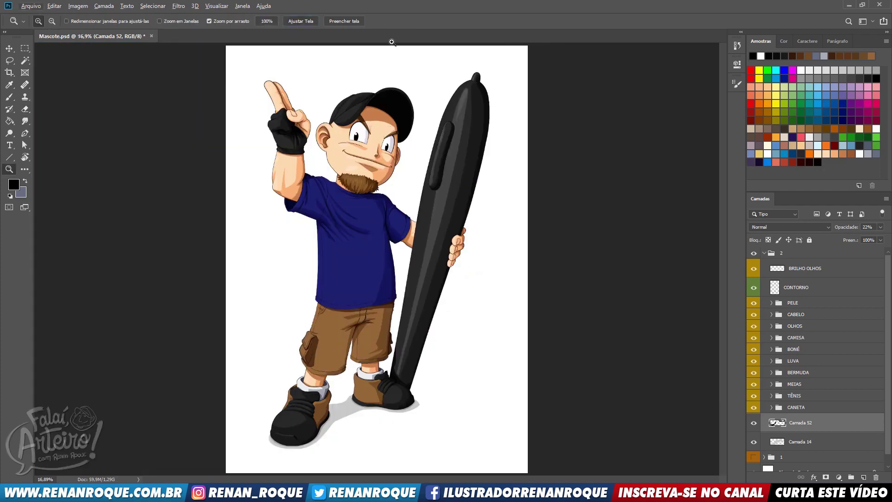
scroll(393, 111, up, 2)
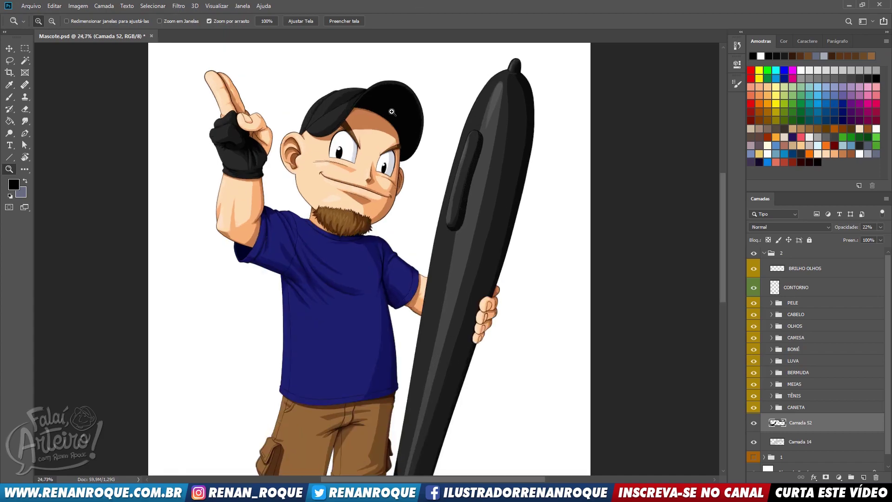
drag(316, 263, 342, 51)
drag(363, 259, 347, 366)
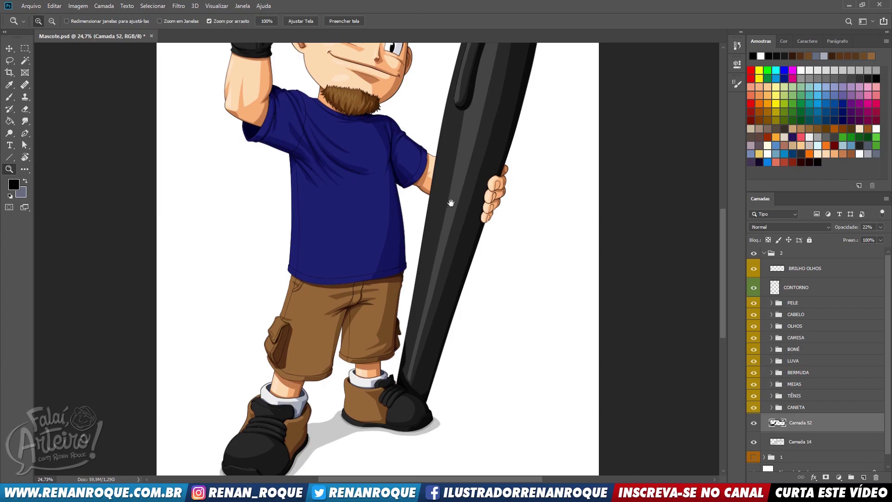